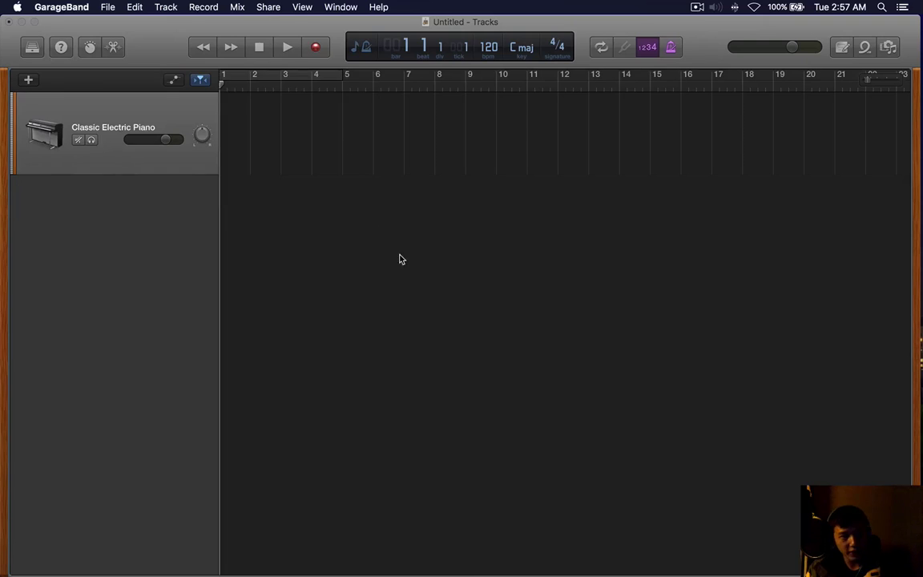
Turn on the cycle area over bars 1 to 4.
click(285, 72)
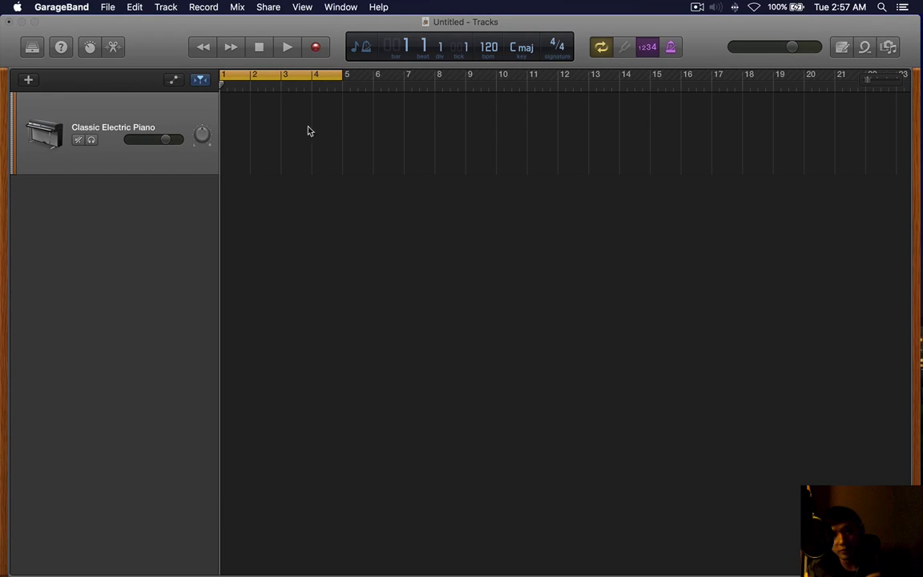
key(y)
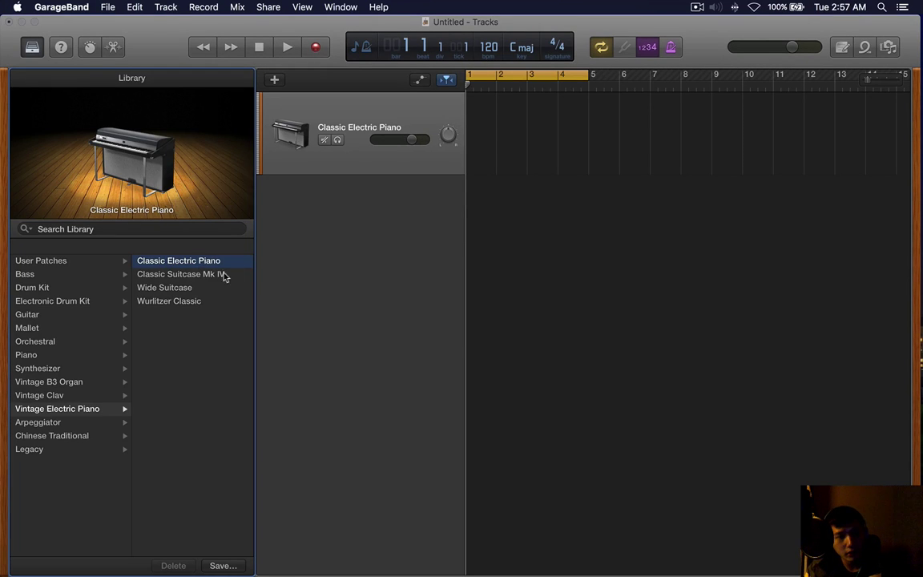
key(y)
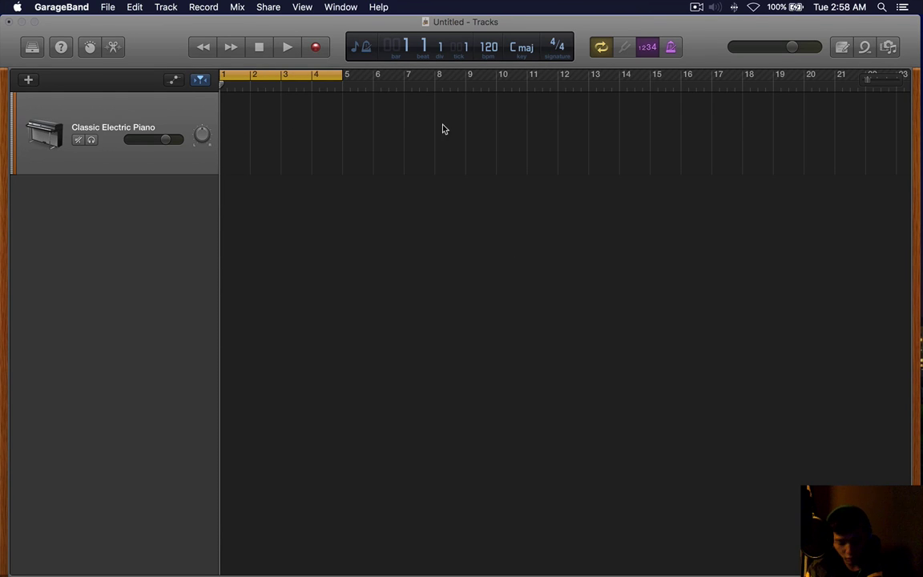
Show the piano roll editor, enlarge it upward, and set the project key to B minor.
key(e)
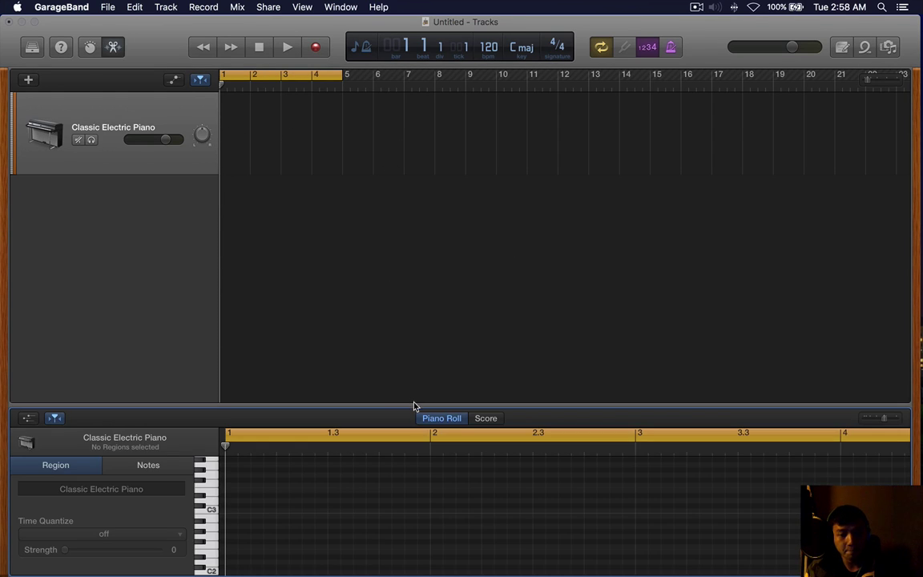
drag(495, 384, 479, 232)
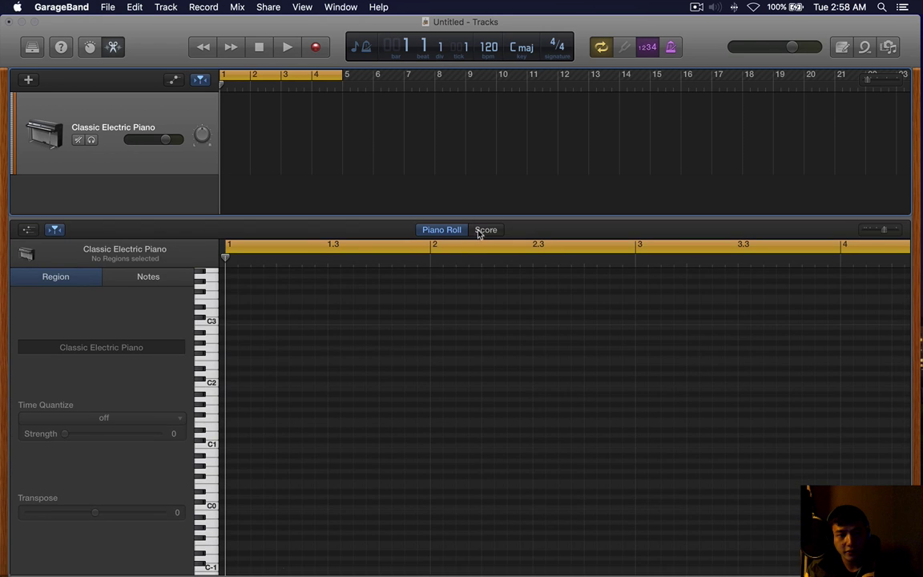
click(514, 49)
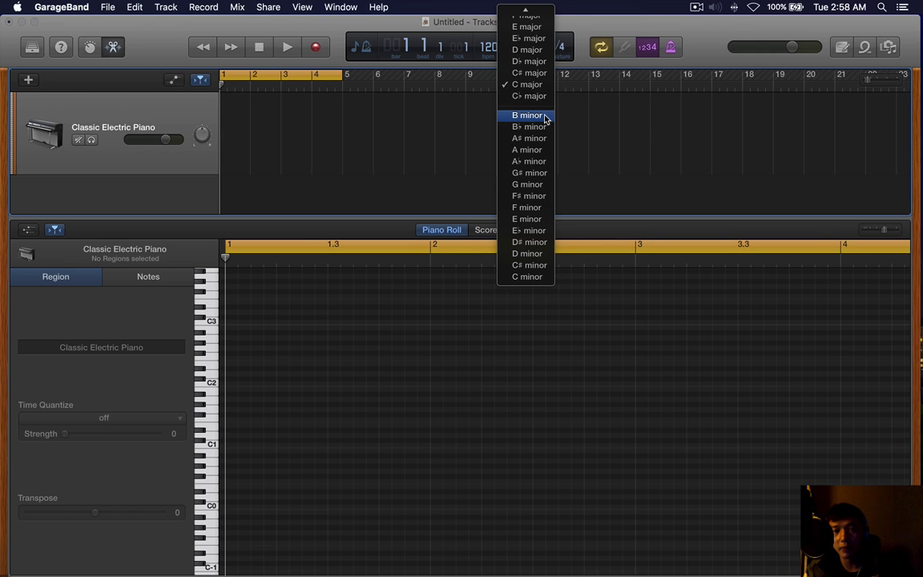
click(544, 117)
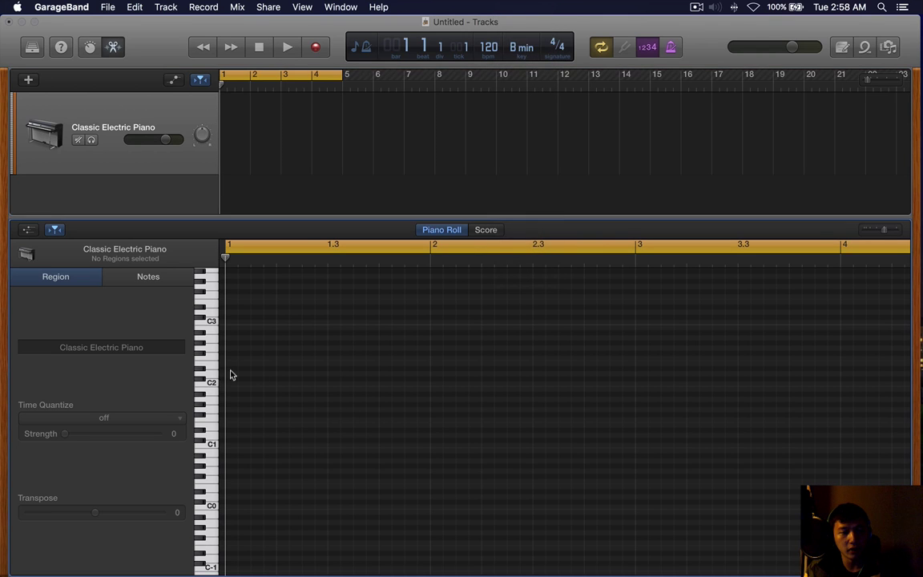
Draw a one-bar chord of E2, G2 and B2 in bar 1 and extend the electric piano region to four bars.
drag(230, 368, 430, 364)
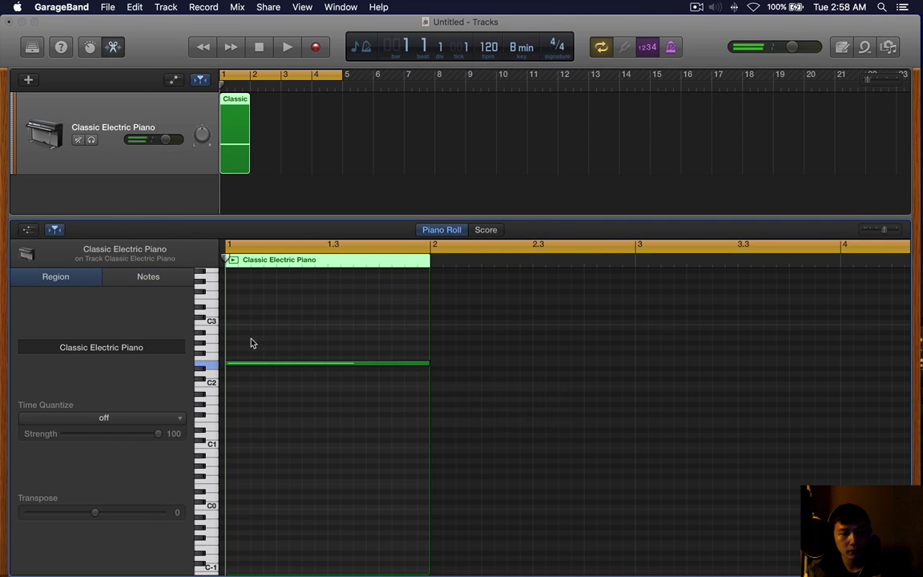
click(228, 347)
click(228, 326)
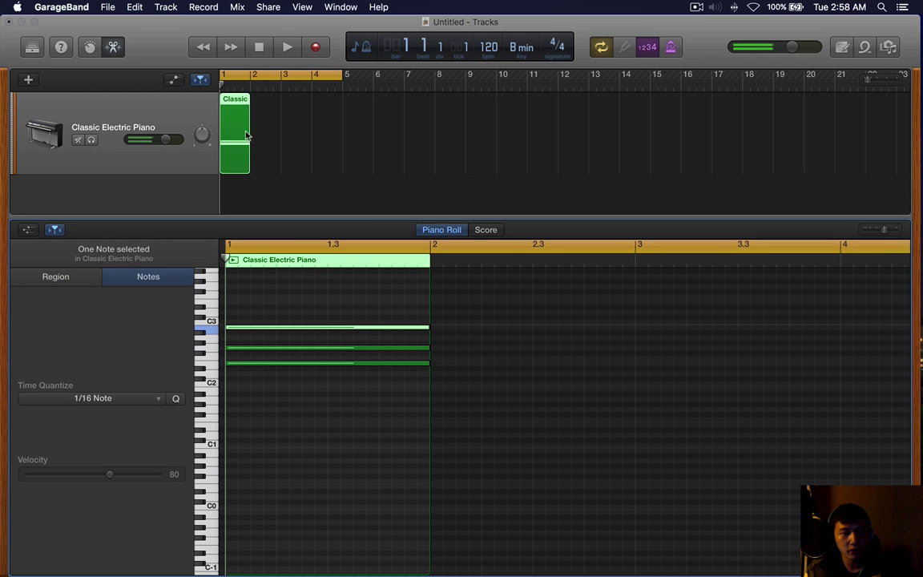
drag(244, 166, 342, 165)
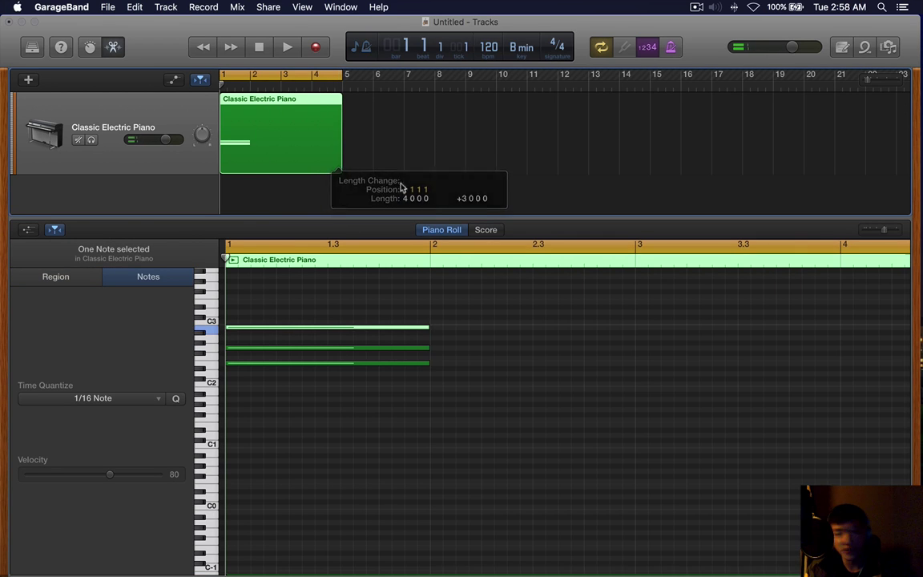
Add a one-bar chord of G2, B2 and D3 in bar 2 of the electric piano region.
scroll(467, 318, up, 4)
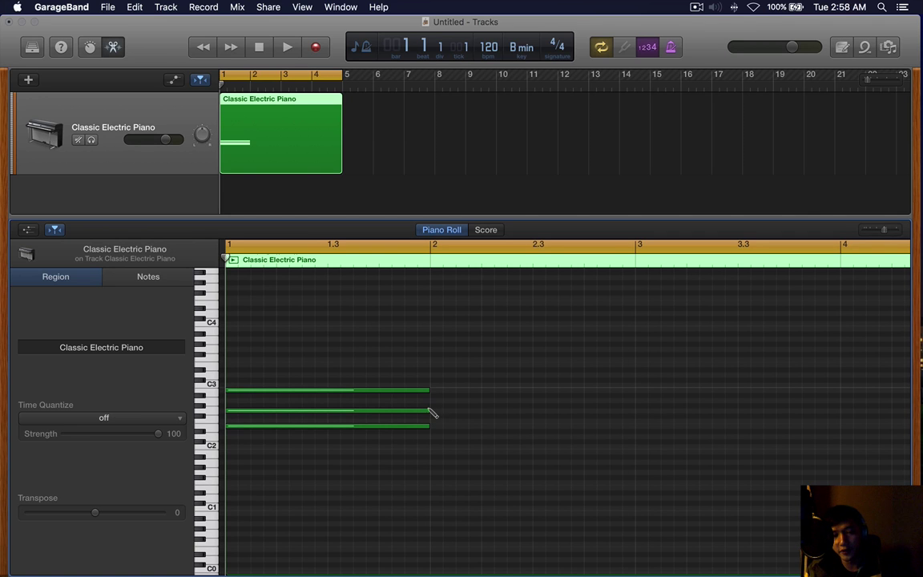
click(433, 411)
super+click(432, 390)
super+click(431, 374)
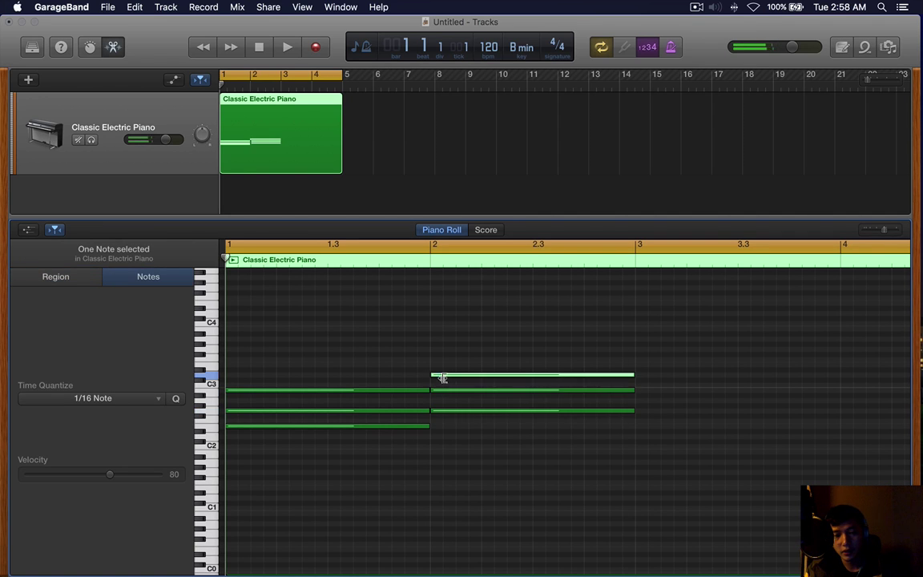
Play back the first two chords of the electric piano region.
key(super+Left)
click(435, 335)
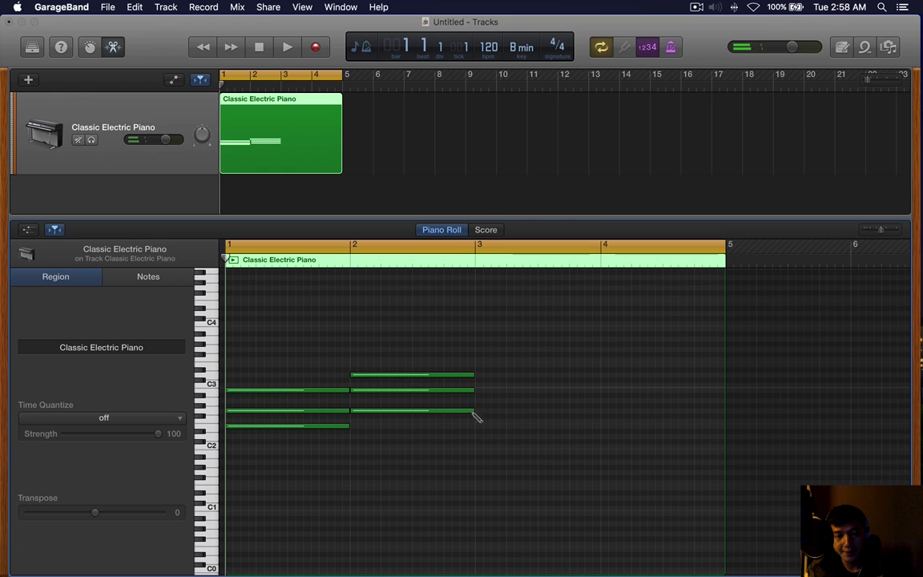
key(space)
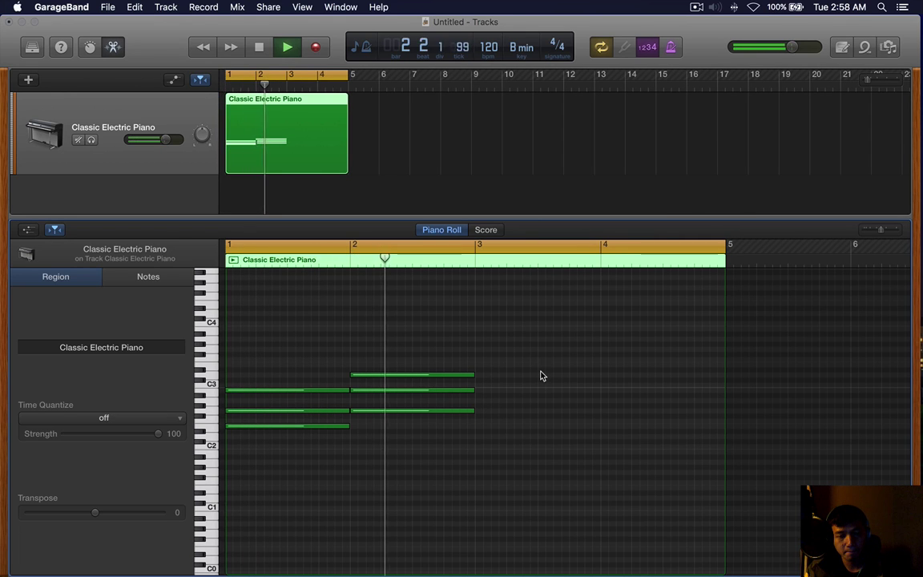
key(space)
Add a one-bar chord of A2, C#3 and F#3 in bar 3 of the electric piano region.
super+click(480, 354)
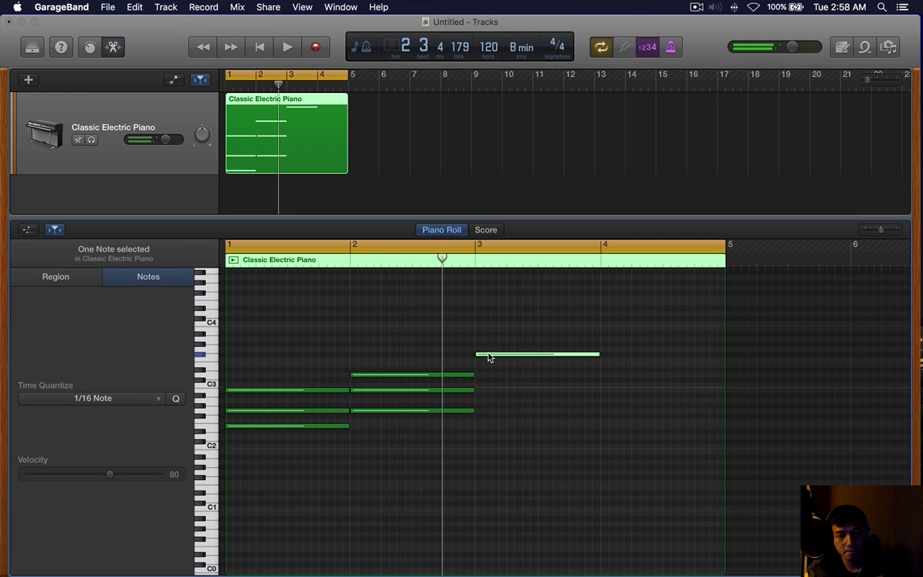
drag(484, 354, 490, 360)
click(466, 382)
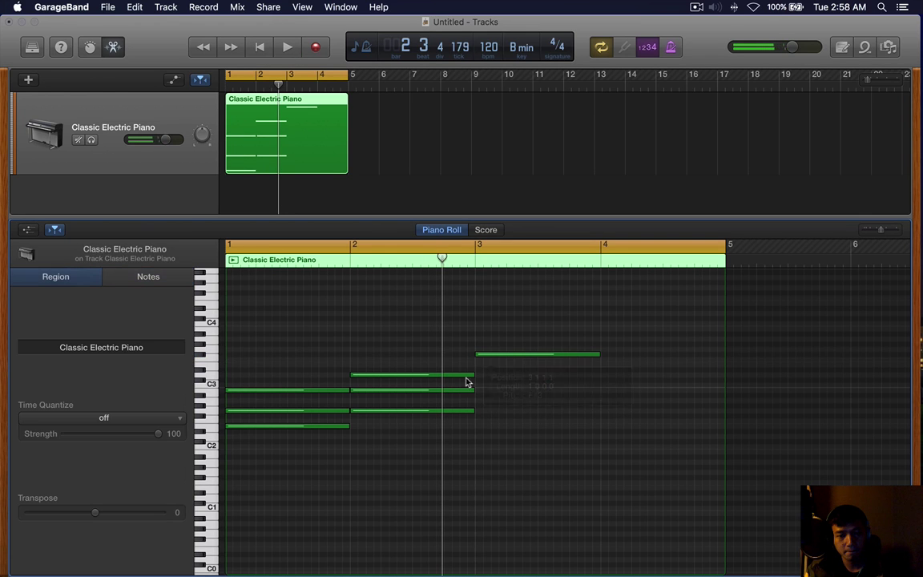
super+click(476, 379)
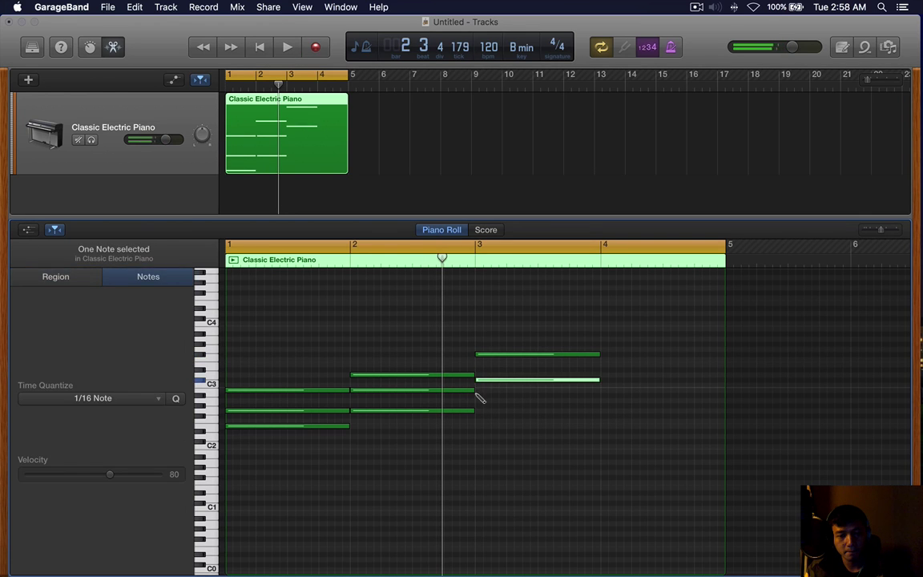
super+click(477, 399)
Add a one-bar chord of F#2, B2 and D3 in bar 4 of the electric piano region.
super+click(602, 390)
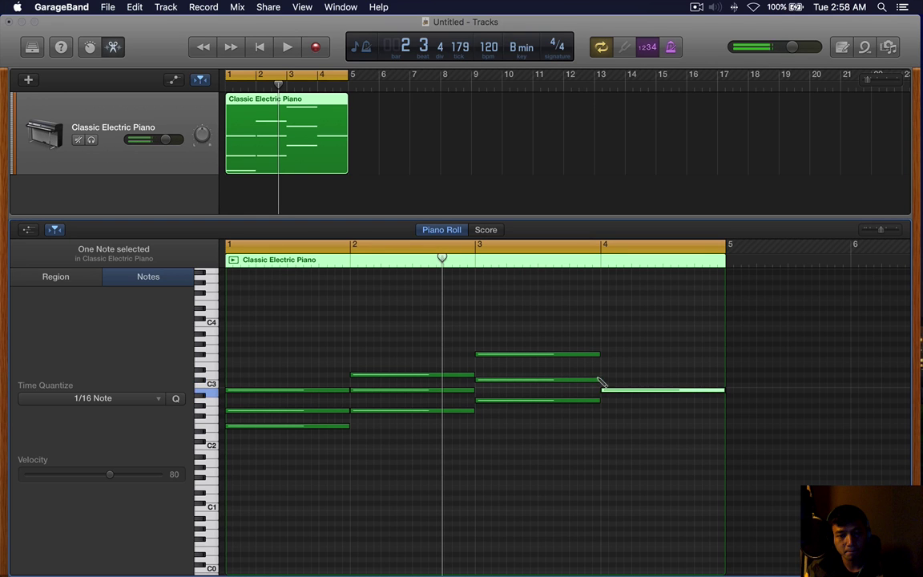
super+click(603, 374)
super+click(602, 415)
Play back the four-bar chord loop and close the editor below the tracks.
key(space)
click(439, 319)
scroll(450, 424, down, 1)
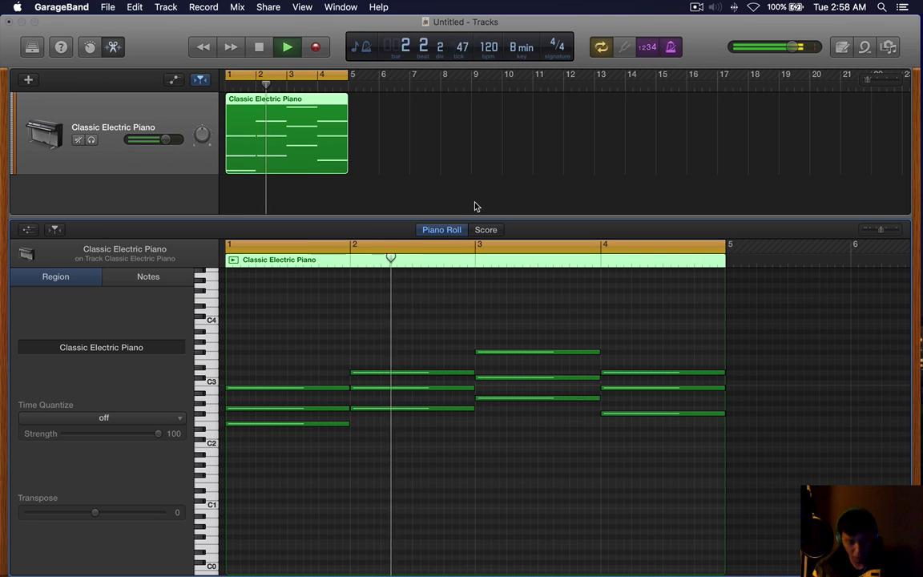
scroll(459, 344, down, 3)
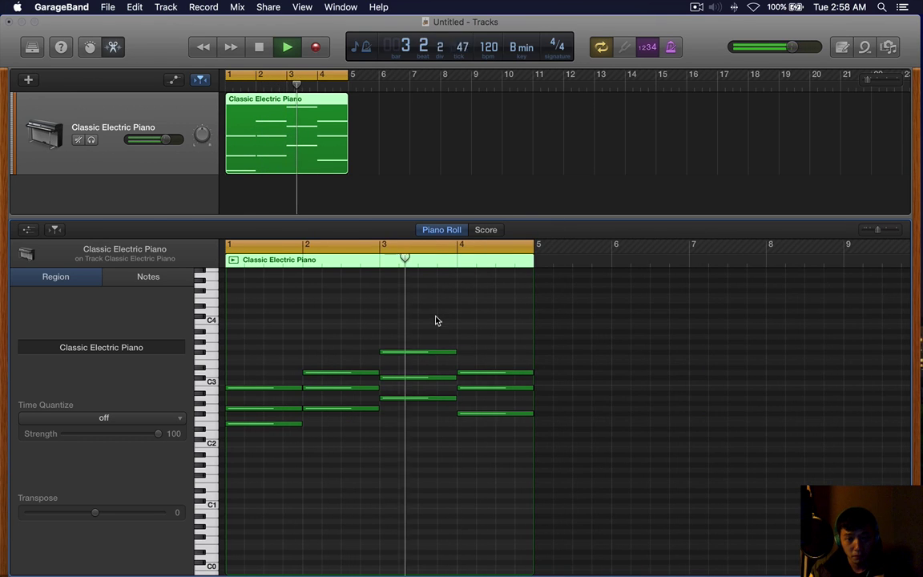
key(b)
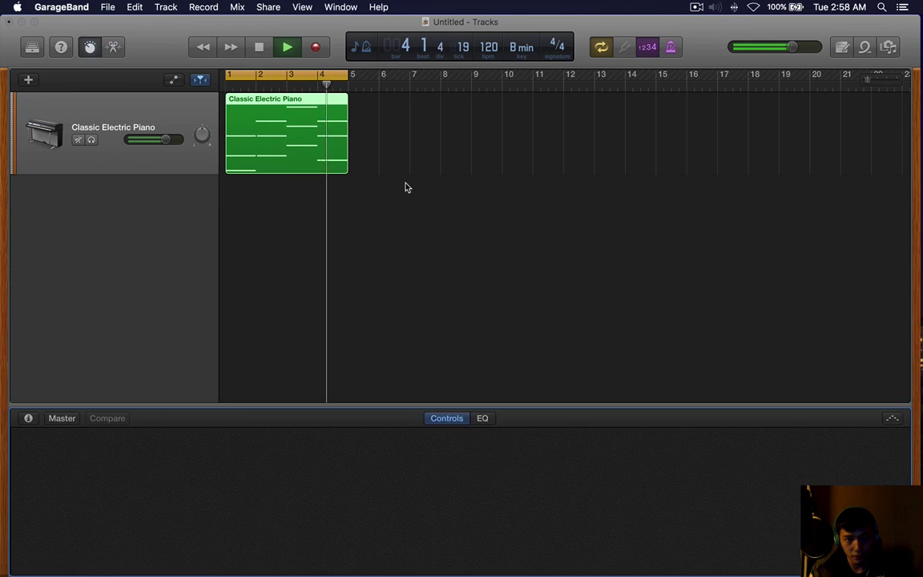
key(b)
key(space)
Add a second software instrument track and assign it the Acoustic Guitar patch from the Guitar category.
double_click(117, 239)
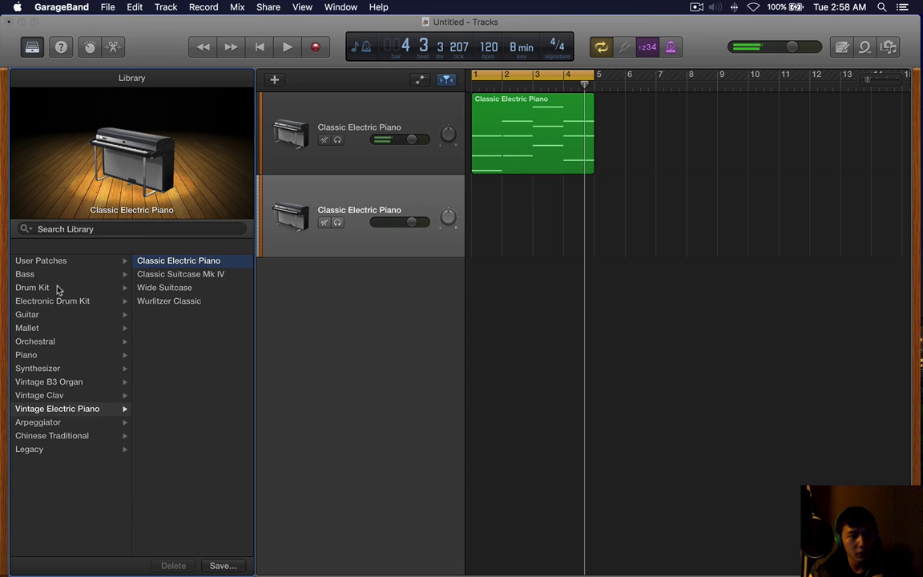
click(62, 342)
click(65, 369)
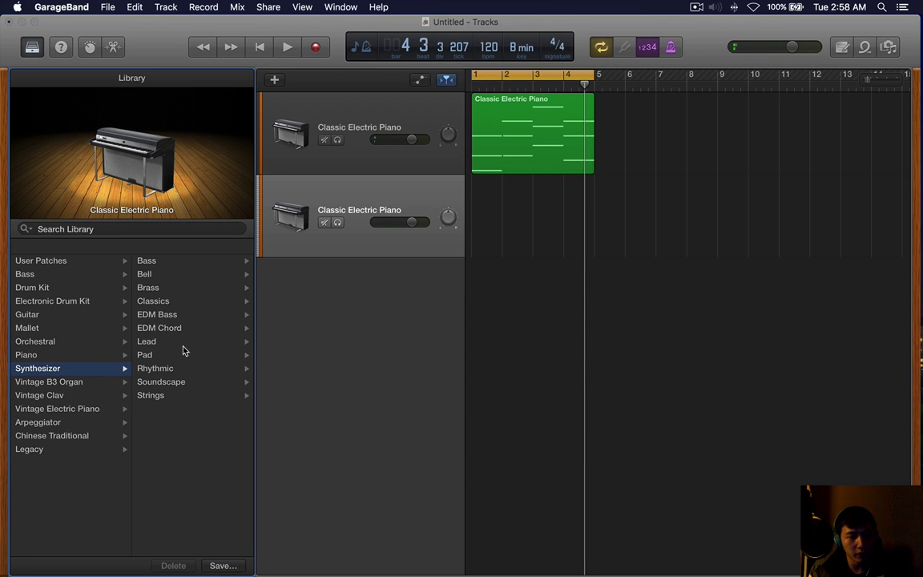
click(181, 341)
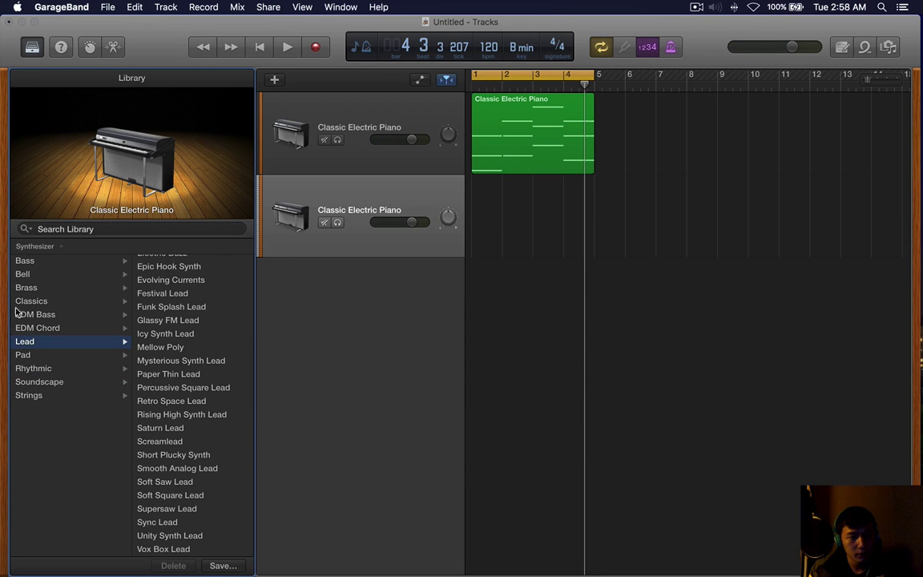
scroll(16, 312, left, 5)
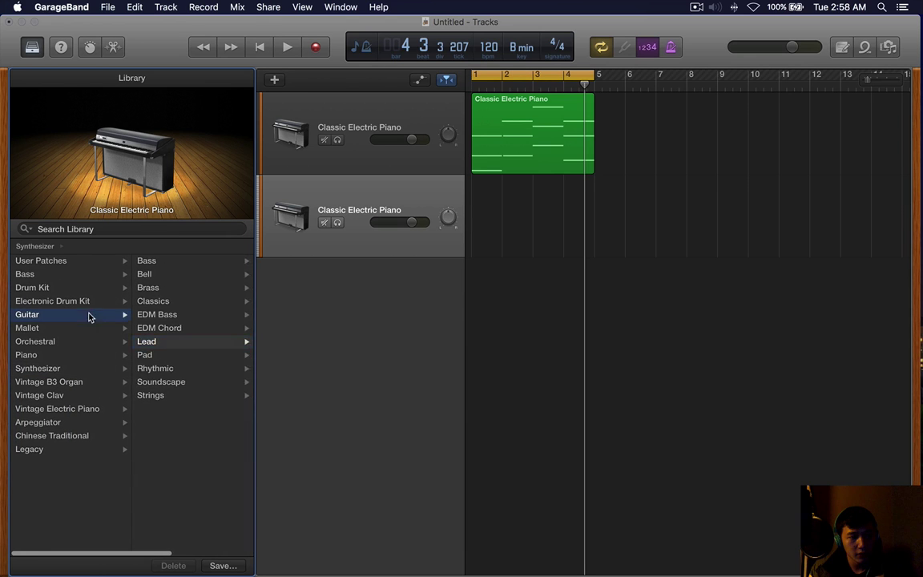
click(90, 314)
click(177, 262)
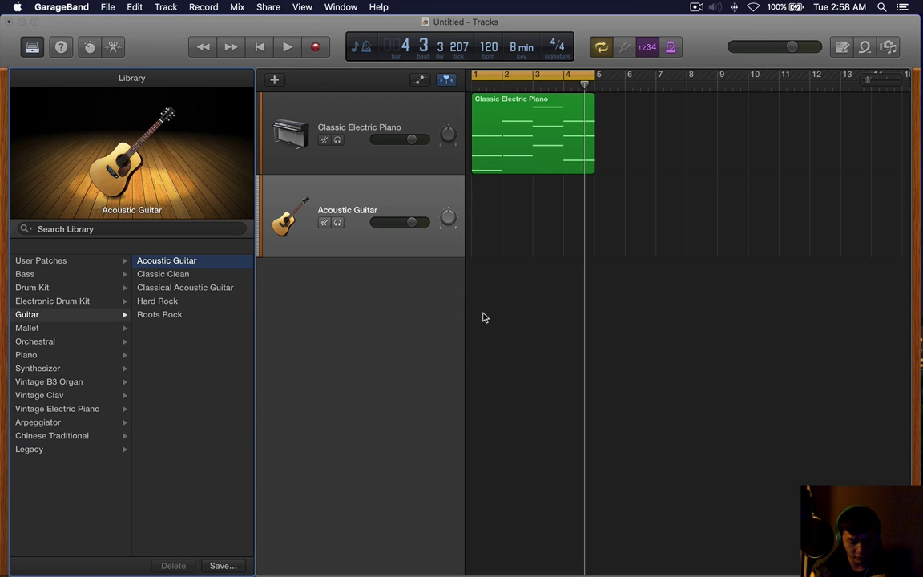
Try out melody notes on the Acoustic Guitar track with Musical Typing while the chord loop plays.
key(super+k)
key(Return)
key(space)
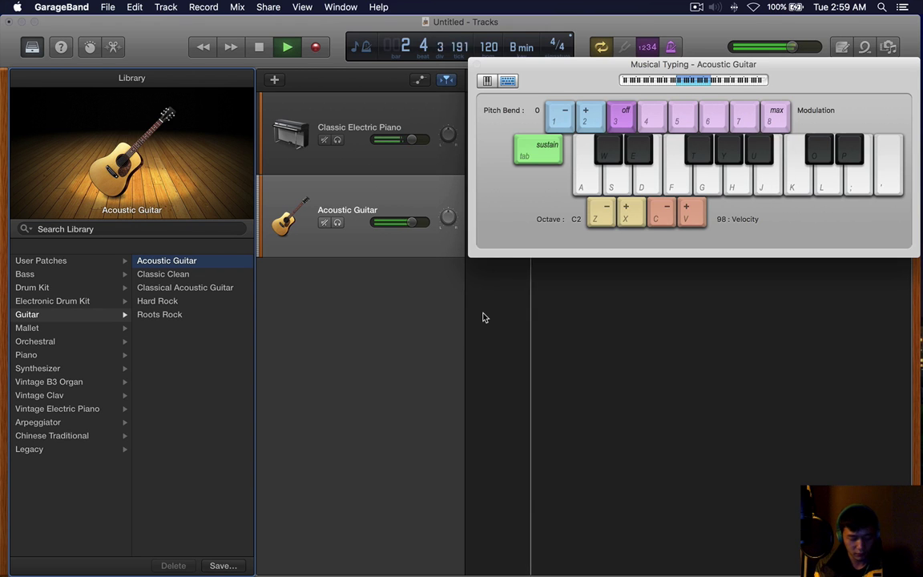
key(space)
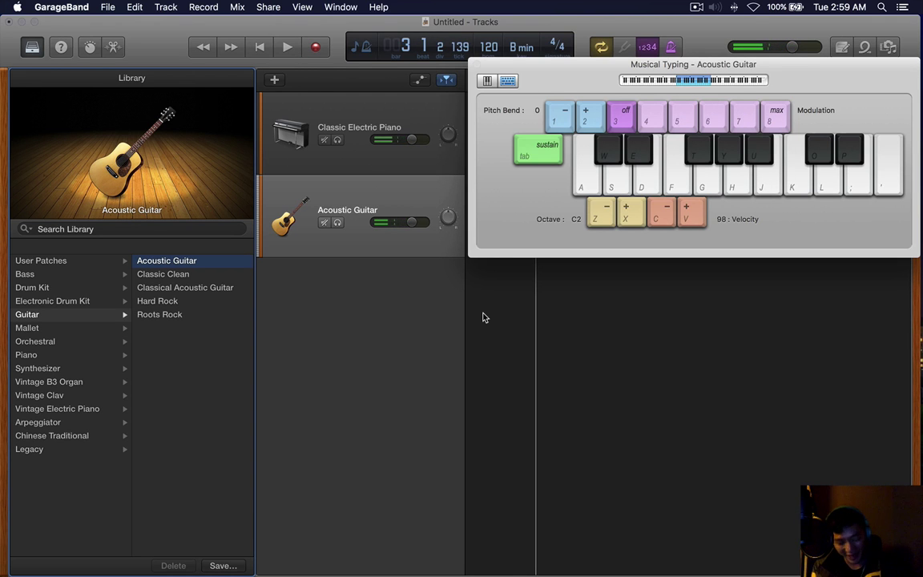
key(space)
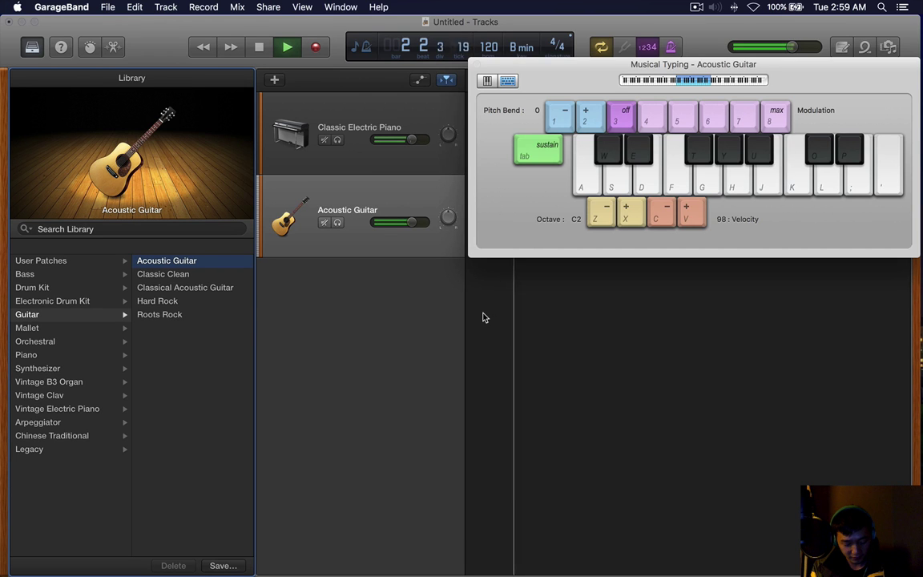
key(t)
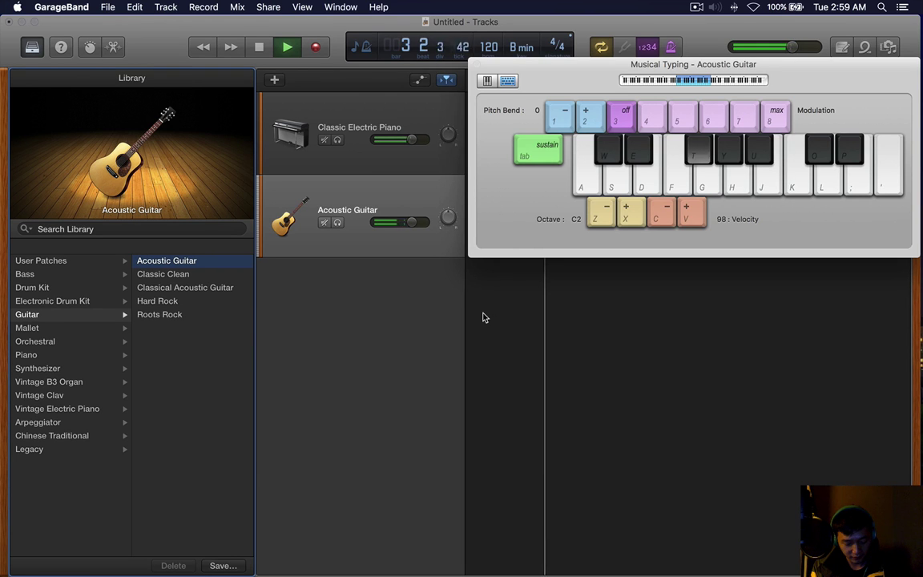
key(space)
key(super+k)
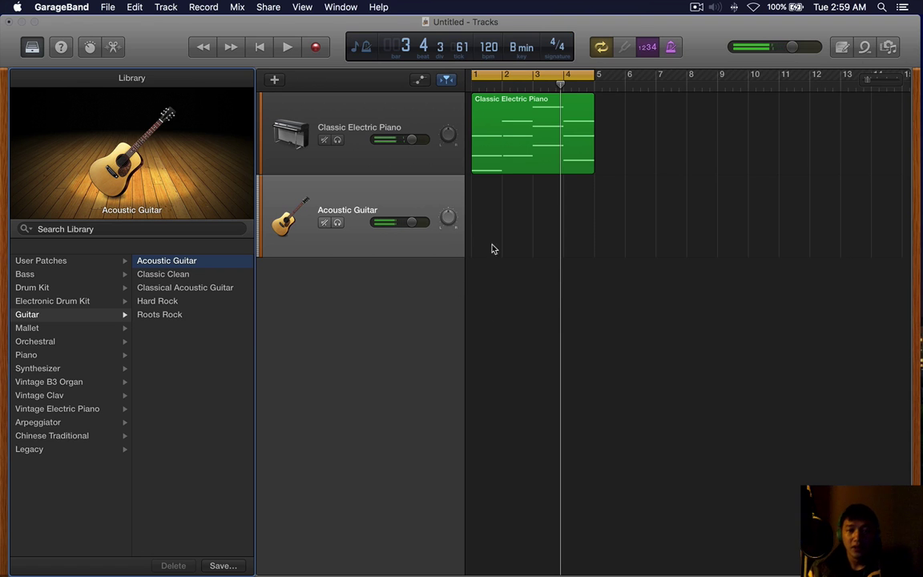
Hide the Library and start an Acoustic Guitar region by adding a note on the offbeat of beat 1 in bar 1.
key(e)
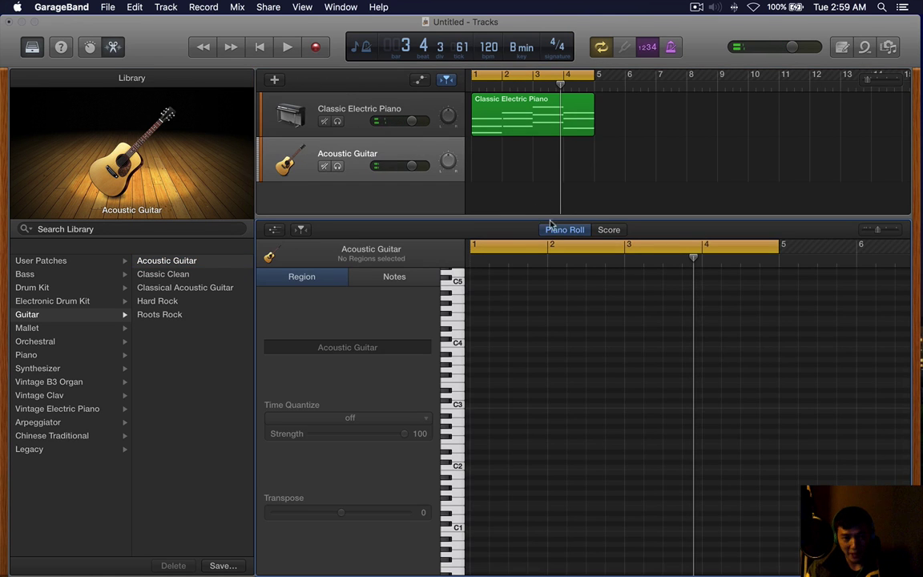
key(y)
scroll(329, 363, down, 3)
scroll(336, 357, up, 3)
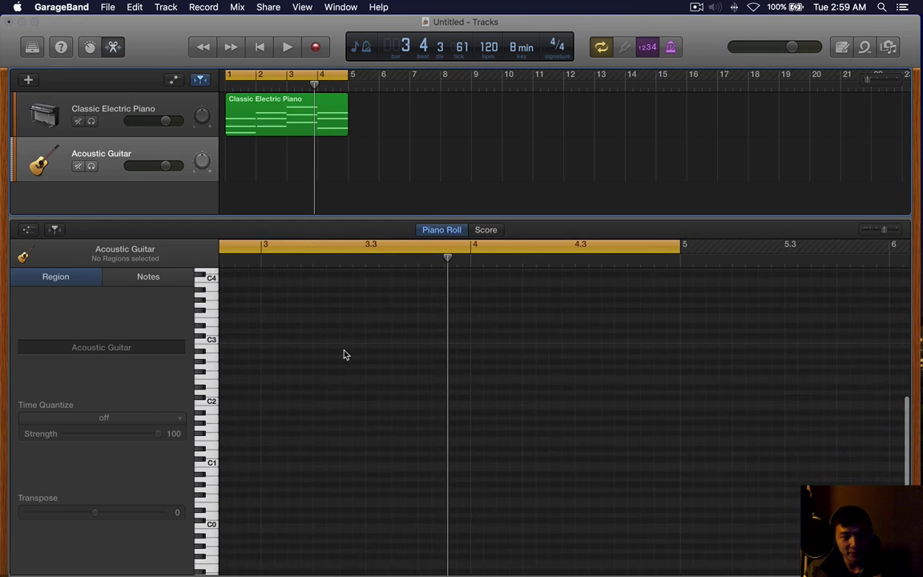
scroll(335, 343, left, 5)
scroll(306, 328, left, 2)
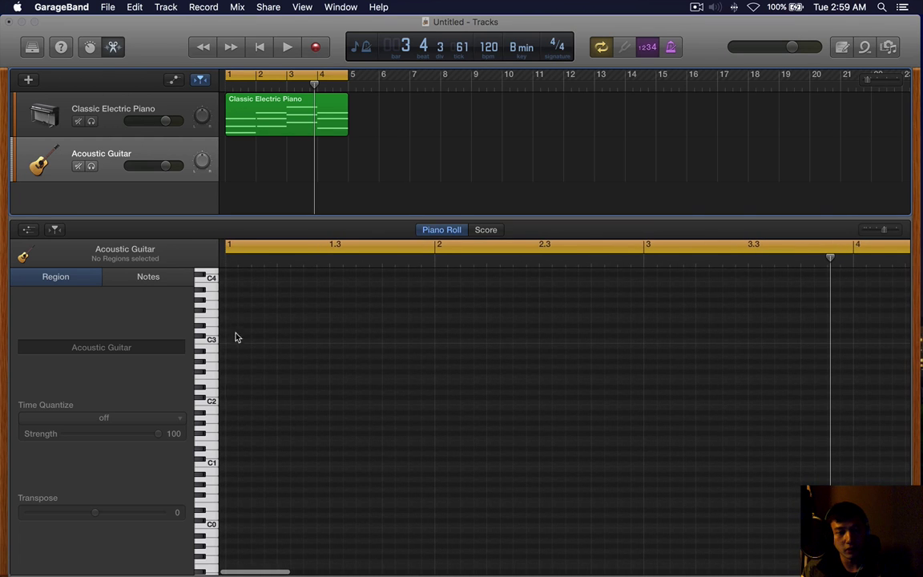
scroll(231, 337, up, 2)
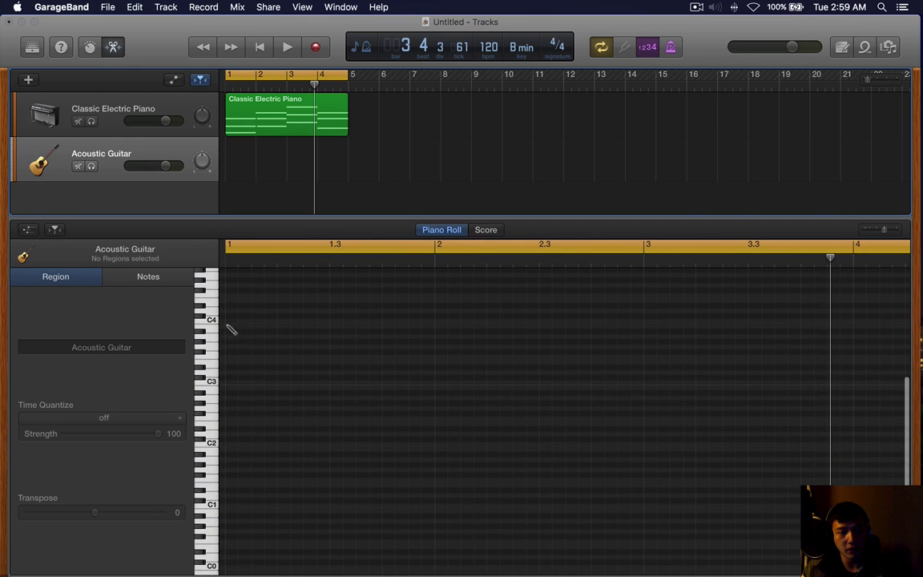
super+click(254, 327)
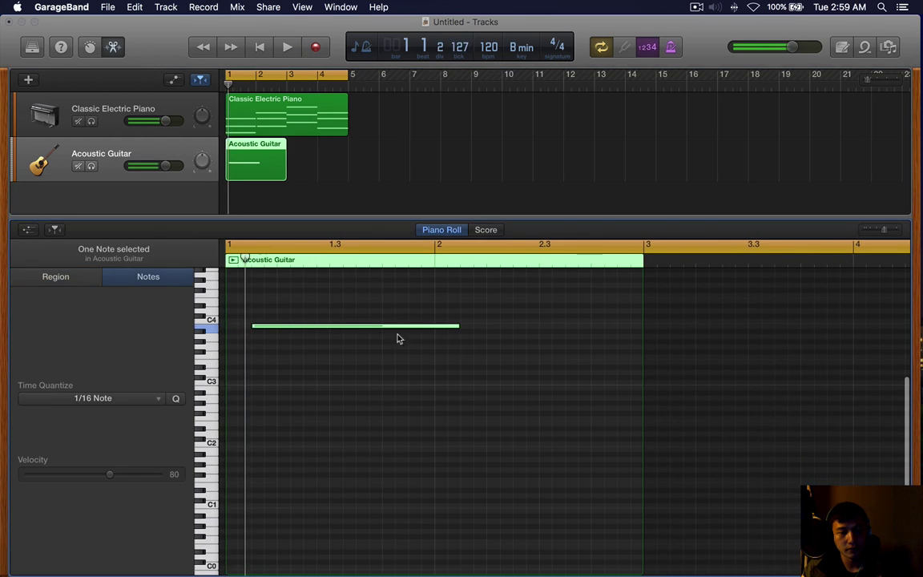
Lower the guitar note to B2, shorten it to a length of 0 0 1 120, and play it against the chords.
drag(367, 332, 371, 387)
key(space)
mouse_move(461, 393)
mouse_down()
mouse_move(252, 393)
mouse_move(299, 390)
mouse_up()
key(space)
key(space)
super+click(279, 388)
key(space)
key(space)
click(313, 388)
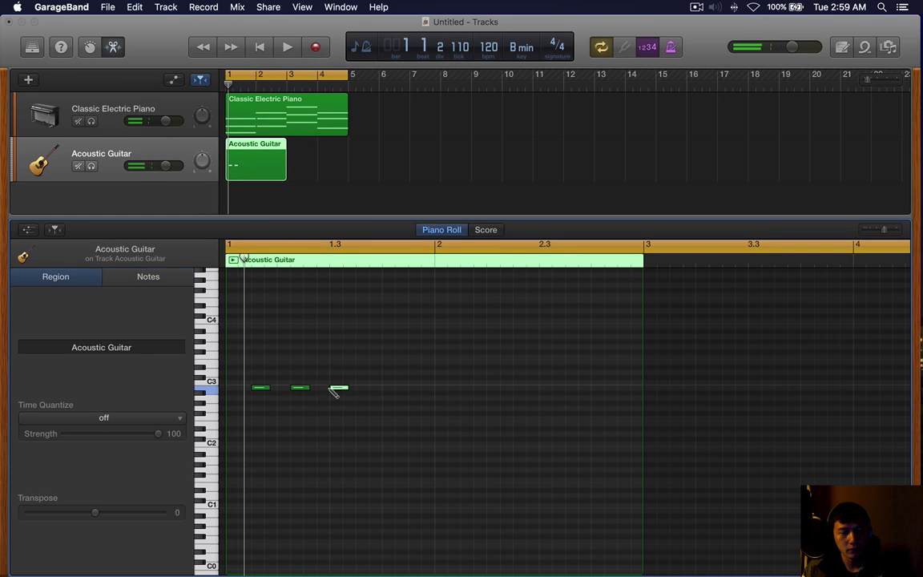
key(space)
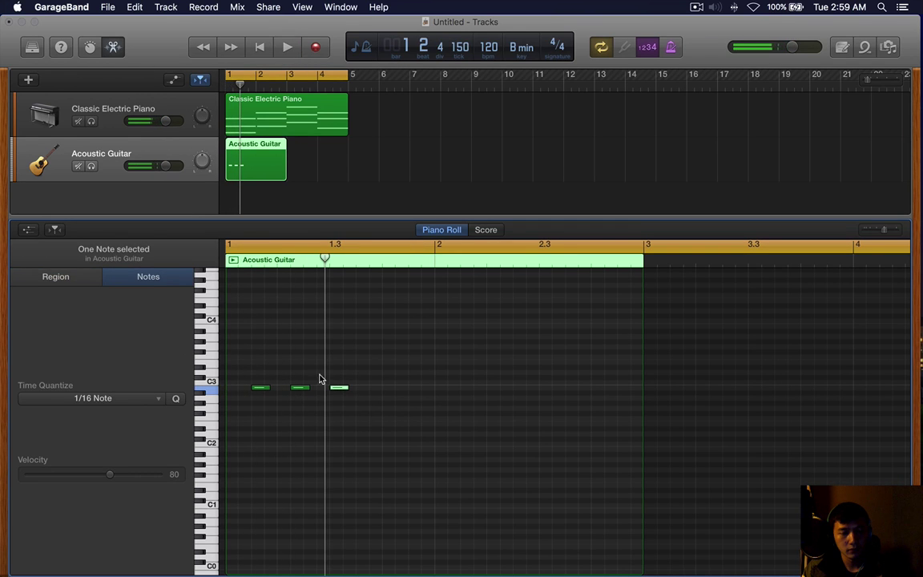
drag(392, 365, 338, 406)
key(Delete)
click(305, 387)
key(Delete)
key(space)
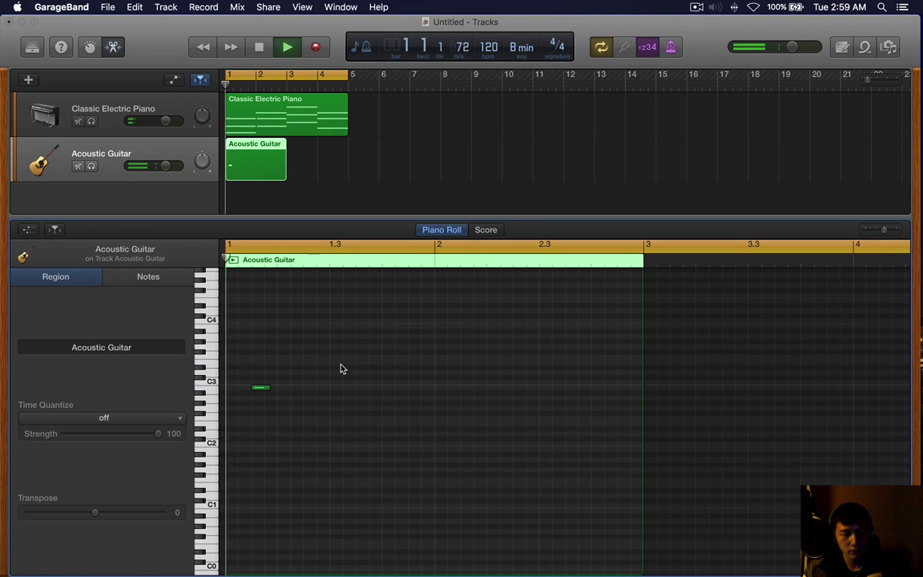
Add two more short B2 notes to the guitar melody on the offbeats of beats 2 and 3 in bar 1.
key(space)
super+click(314, 389)
click(420, 385)
key(space)
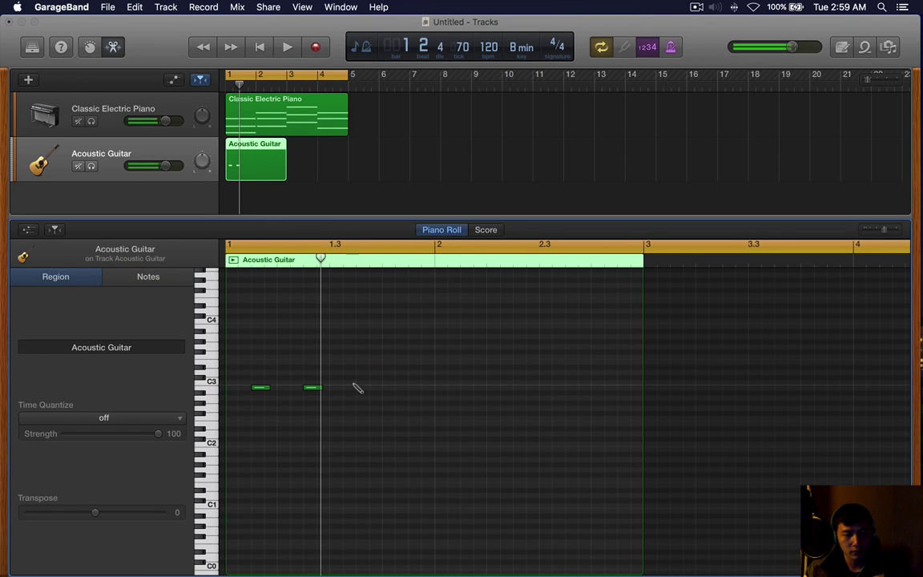
super+click(358, 389)
key(Return)
Finish the bar 1 phrase with short A2 and F#2 notes on beat 4 and its offbeat, and play it back.
super+click(384, 399)
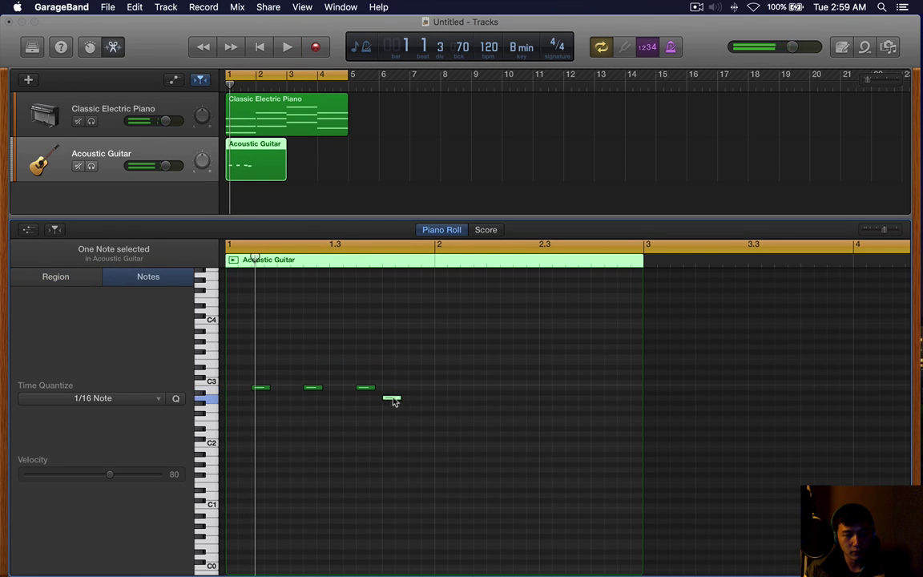
key(space)
key(space)
super+click(409, 411)
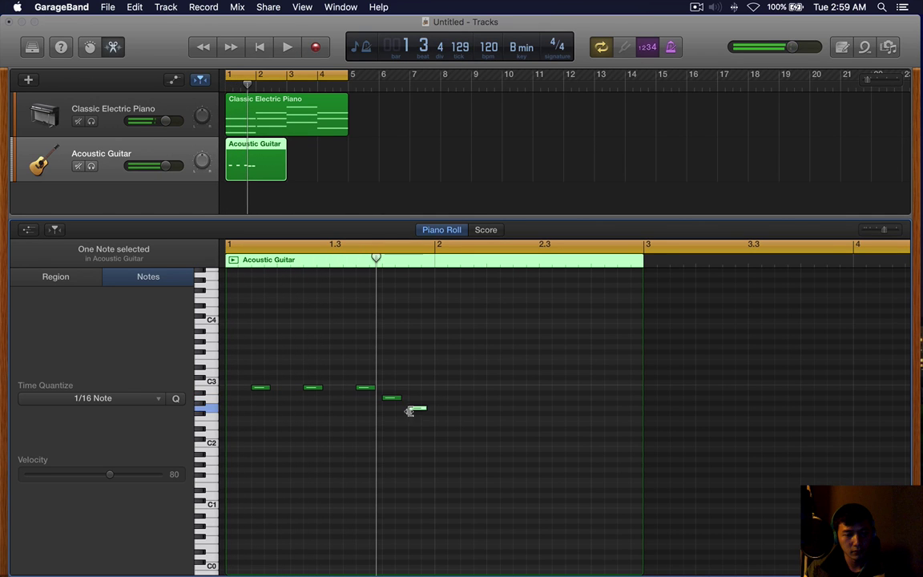
drag(418, 410, 418, 416)
click(443, 392)
key(space)
scroll(388, 386, down, 3)
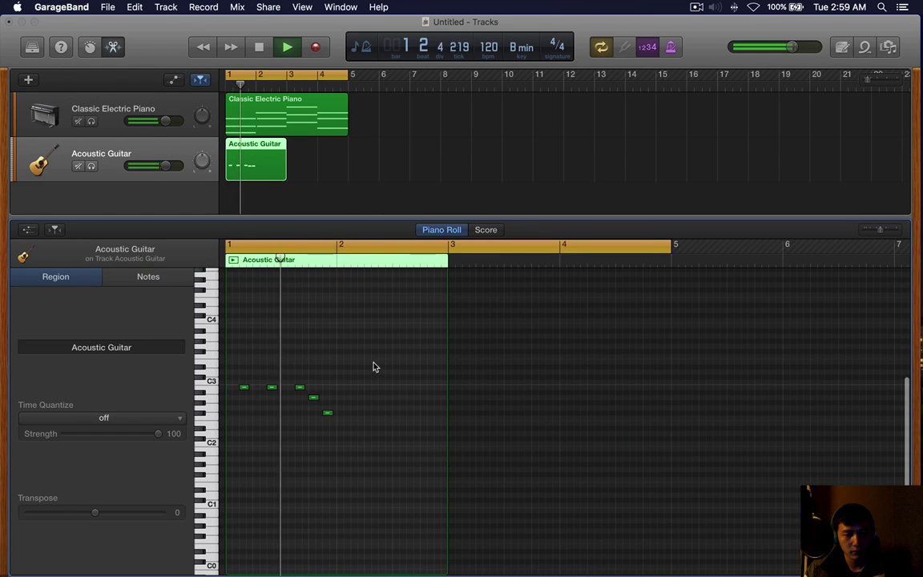
key(space)
Duplicate the five-note guitar phrase so the copy starts at position 1 4 4 1, and play it back.
key(super+a)
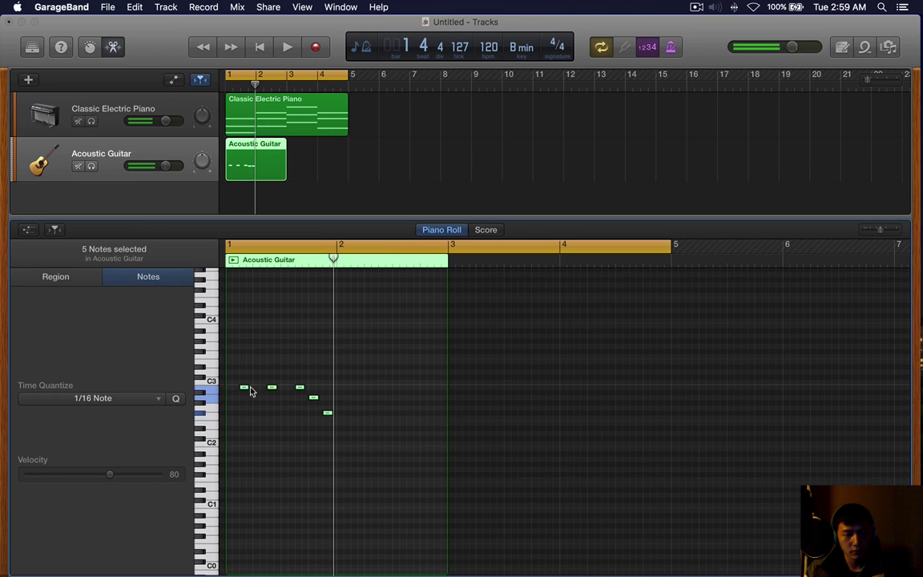
drag(246, 390, 336, 393)
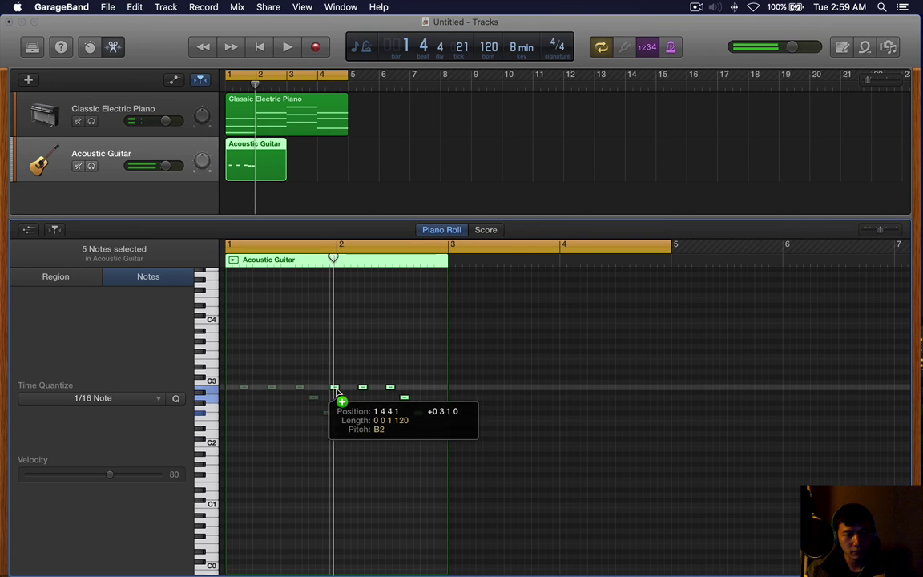
click(358, 362)
key(Return)
key(space)
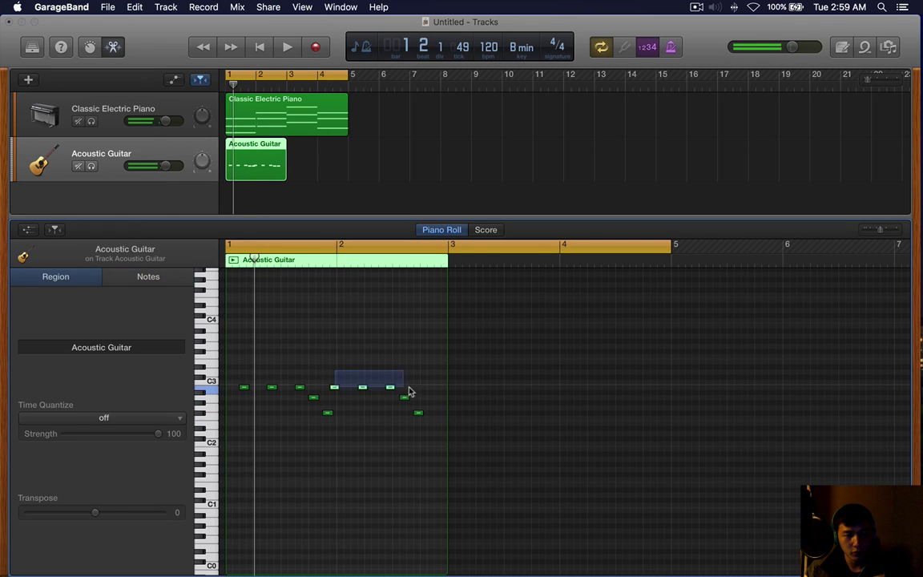
Move the five copied notes one sixteenth later so the phrase starts on beat 1 of bar 2.
drag(408, 391, 428, 412)
key(super+Right)
key(super+Right)
key(super+Right)
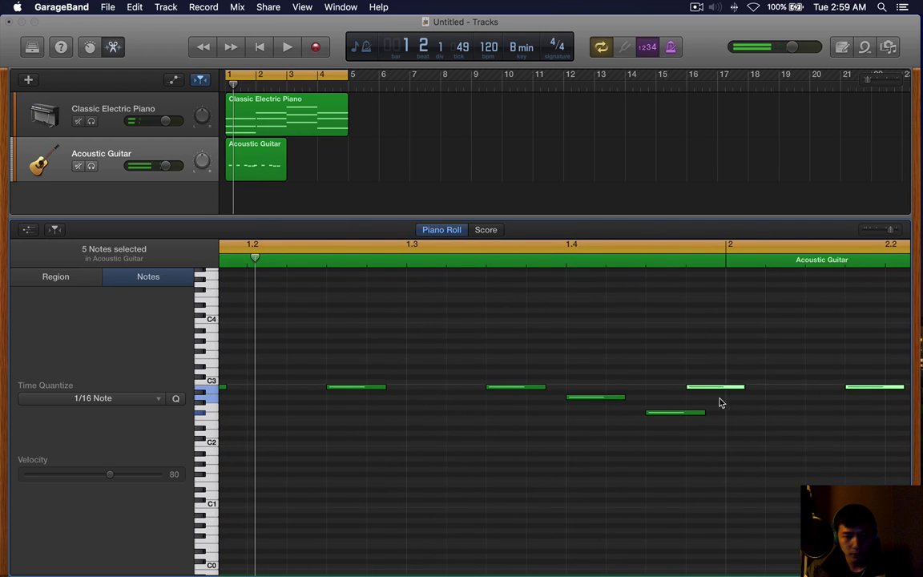
drag(727, 392, 767, 392)
key(super+Left)
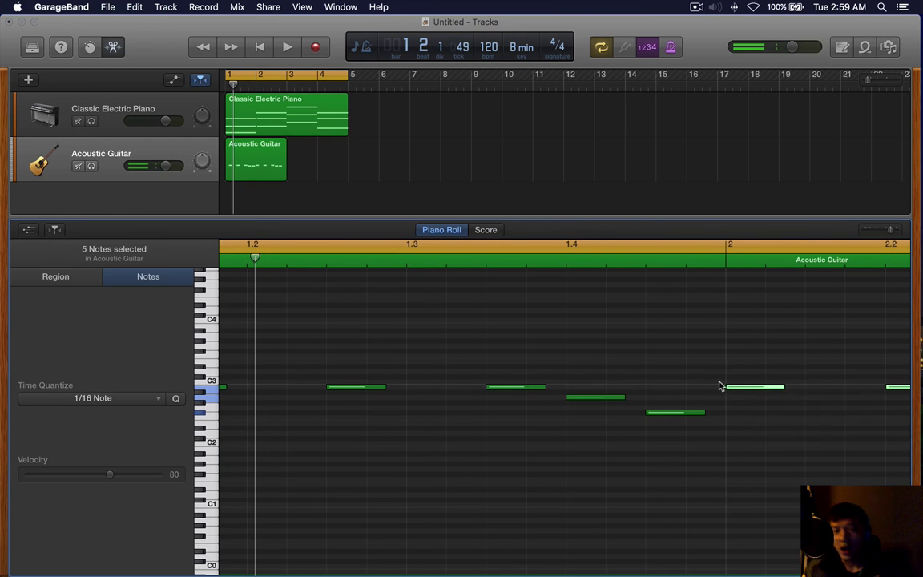
key(super+Left)
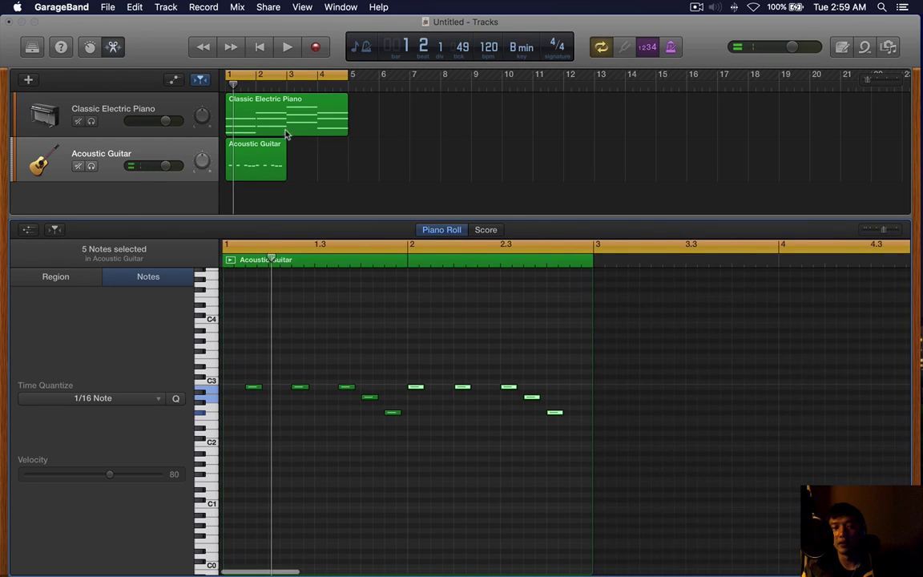
Duplicate the two-bar Acoustic Guitar region into bars 3 and 4 and join both into one four-bar region.
click(267, 176)
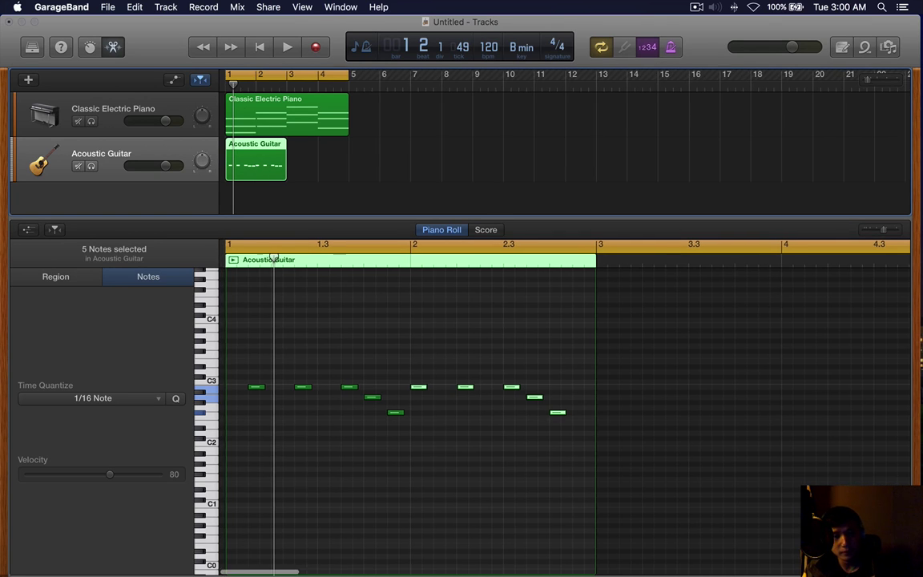
drag(253, 166, 314, 166)
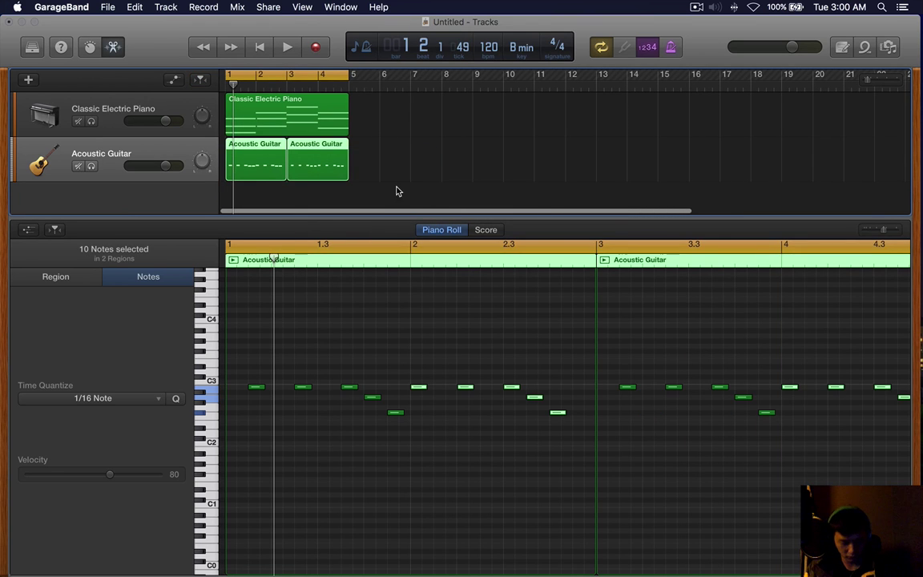
key(super+j)
key(space)
scroll(439, 354, down, 3)
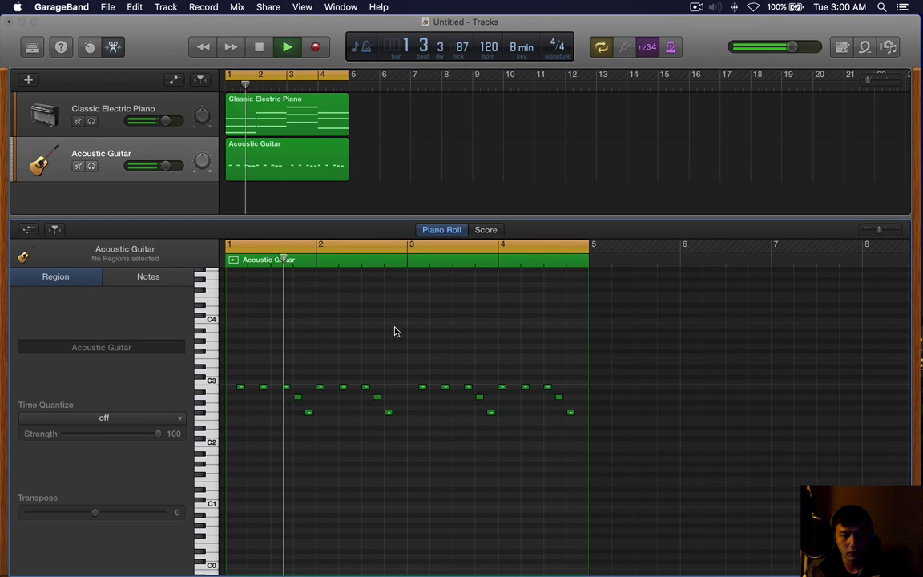
click(398, 338)
key(space)
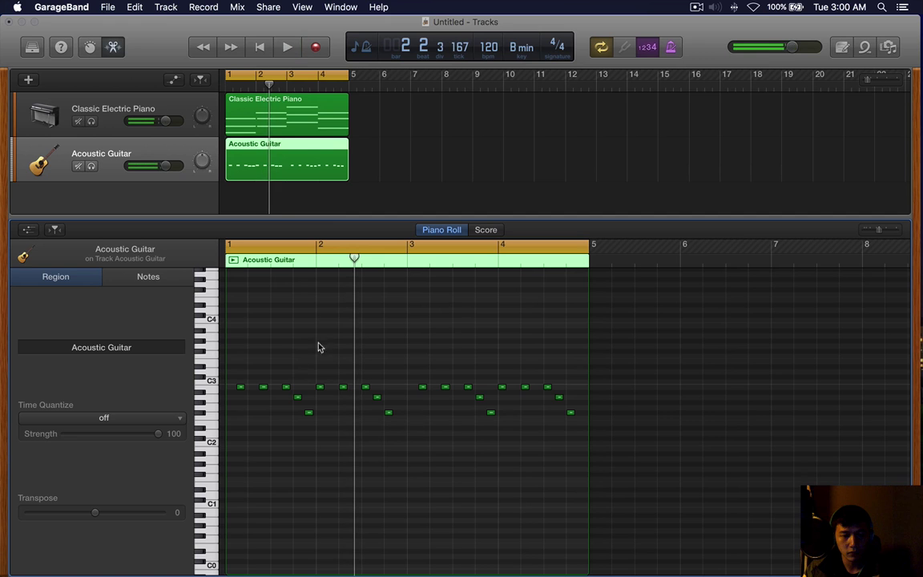
Shift the five-note phrase in bar 2 half a beat later to start on the offbeat, and play it back.
drag(364, 386, 402, 429)
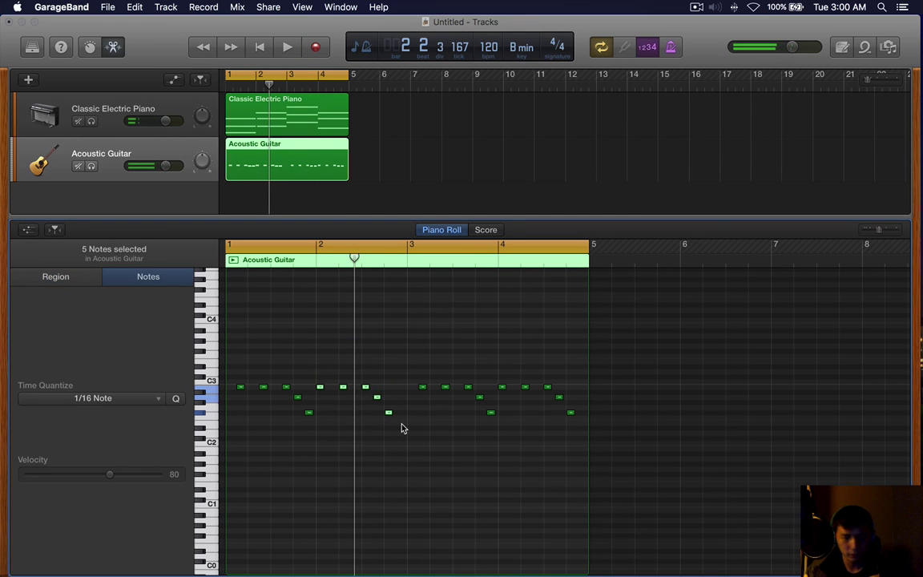
key(super+Right)
key(super+Right)
scroll(333, 406, left, 5)
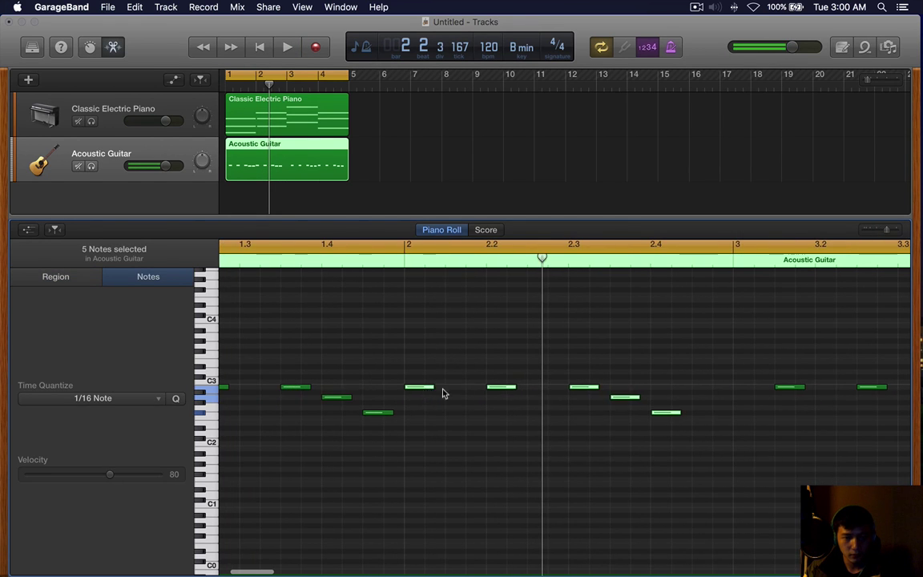
drag(419, 387, 459, 388)
key(space)
key(super+Left)
key(super+Left)
scroll(448, 389, left, 2)
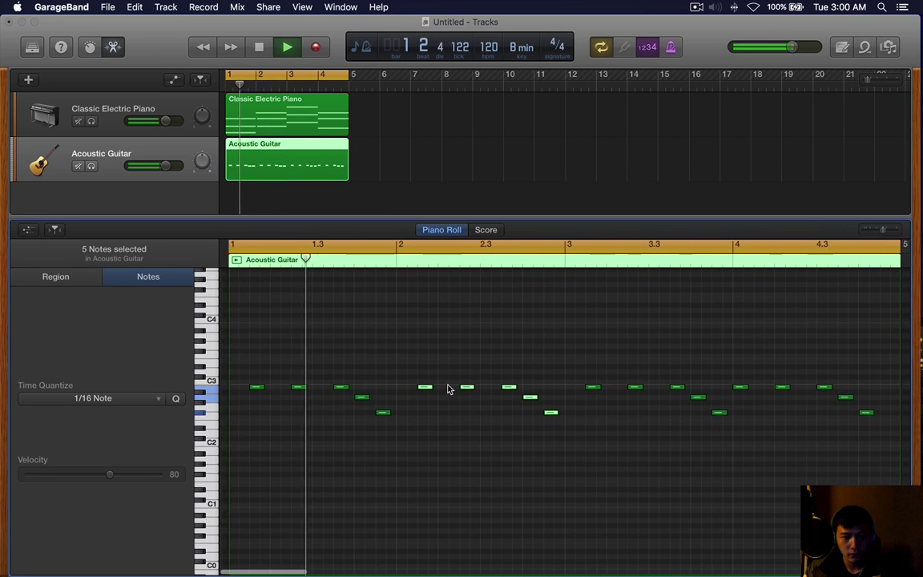
scroll(552, 389, right, 2)
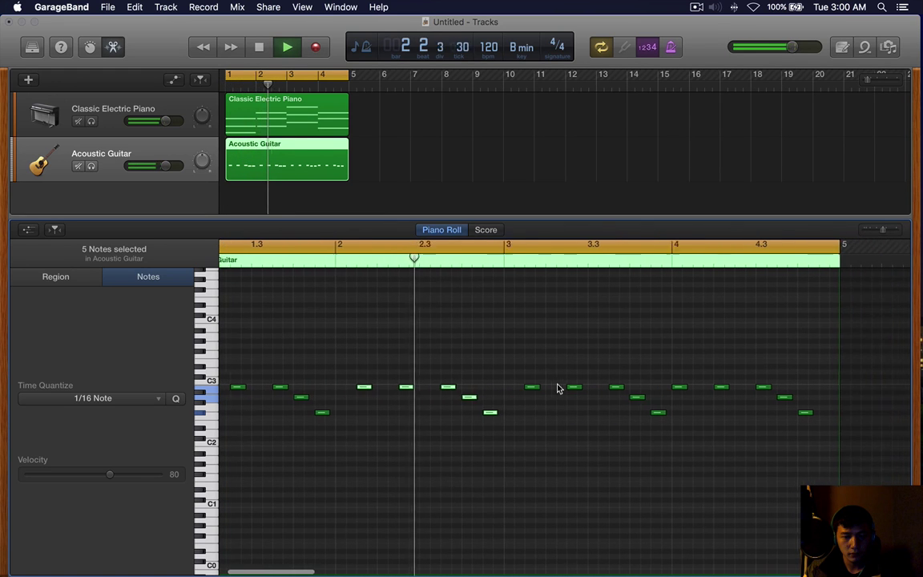
key(space)
Delete the final F#2 note in bar 2 and all guitar notes in bars 3 and 4.
click(490, 435)
scroll(515, 365, right, 1)
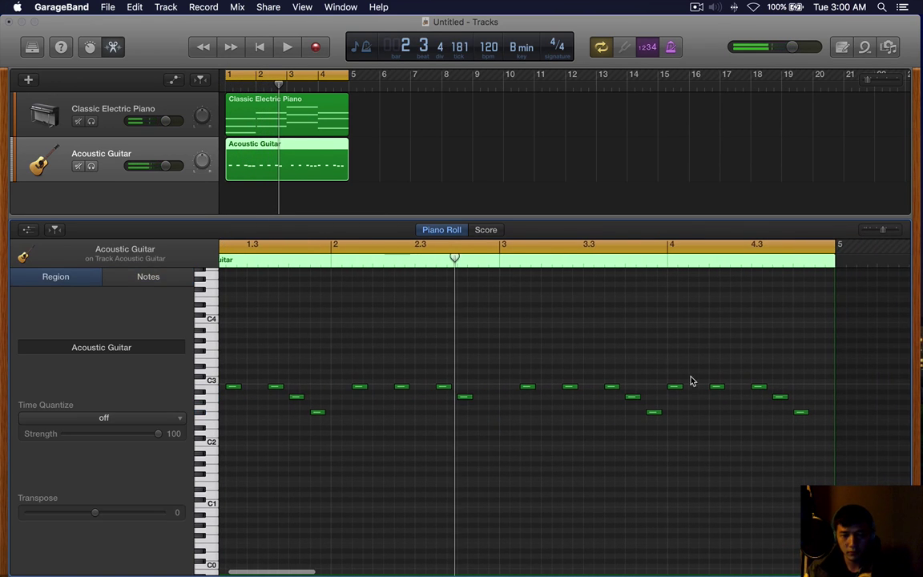
drag(527, 338, 810, 457)
key(BackSpace)
scroll(526, 372, left, 2)
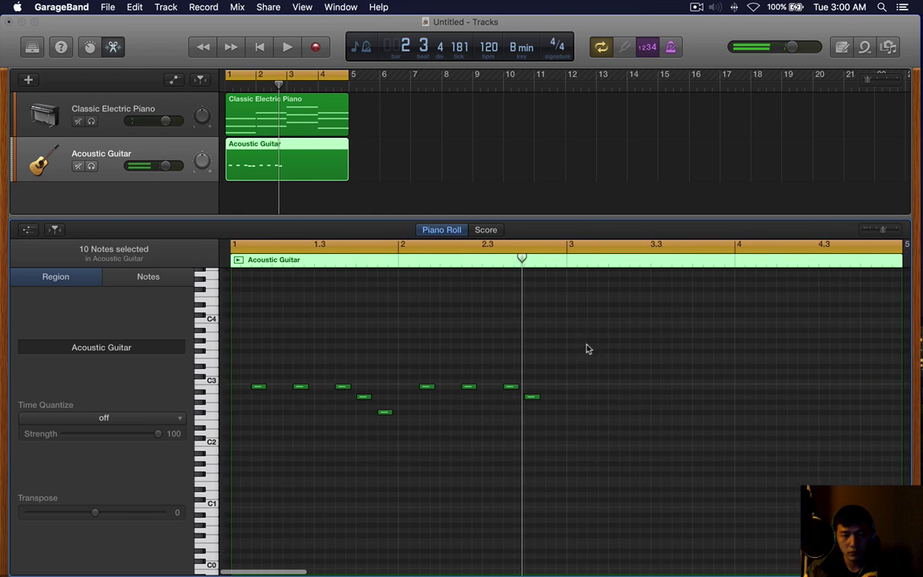
Copy all the guitar notes from bars 1 and 2 into bars 3 and 4.
key(super+a)
drag(253, 387, 589, 386)
key(Return)
click(619, 360)
Play back the four-bar loop with the guitar melody and close the editor below the tracks.
key(space)
scroll(513, 424, down, 3)
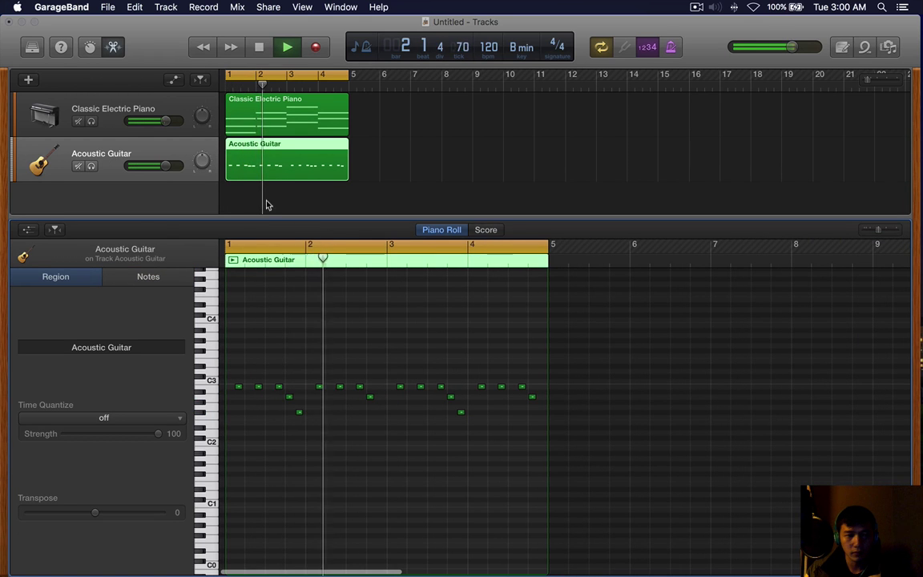
key(b)
key(b)
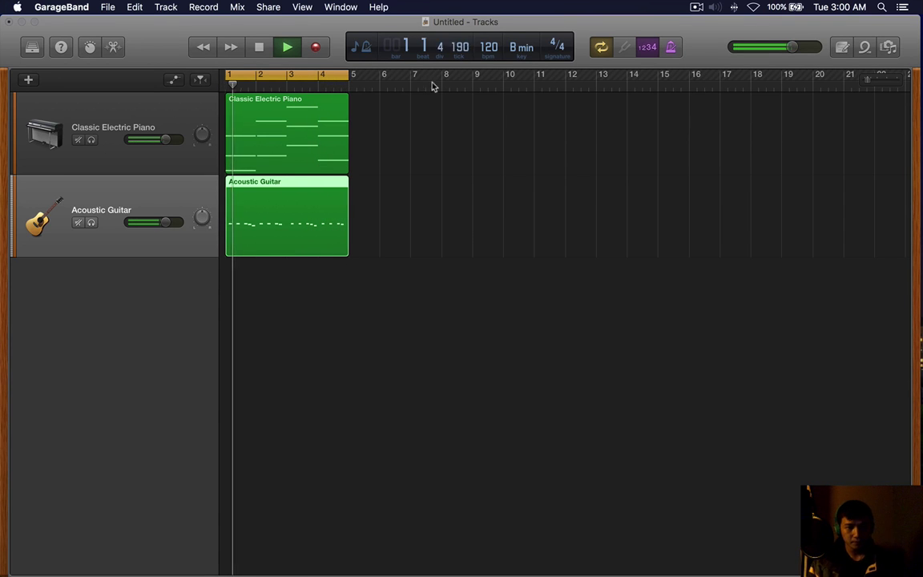
key(space)
Shape the Acoustic Guitar track's EQ with the Analyzer on, applying a low cut and a +4.0 dB boost at 2600 Hz during playback.
key(b)
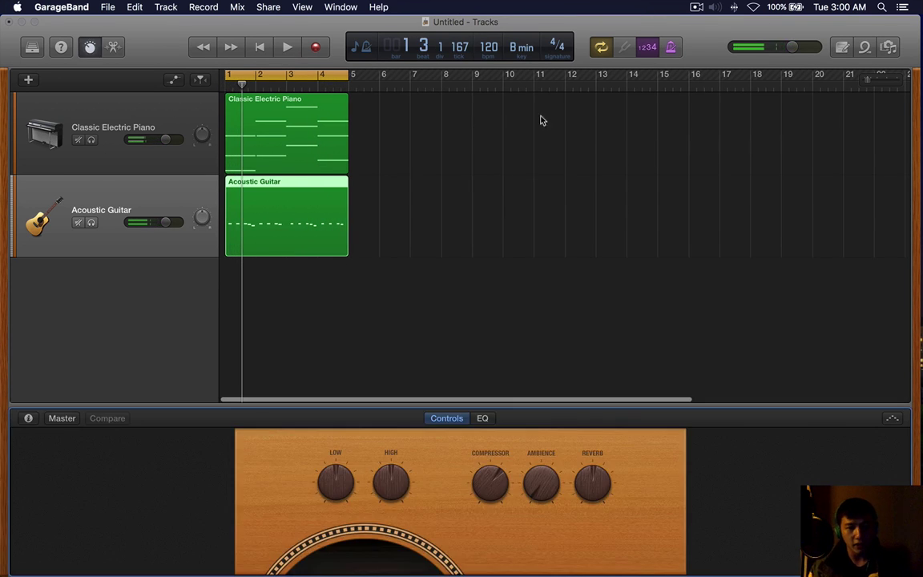
click(482, 418)
click(313, 493)
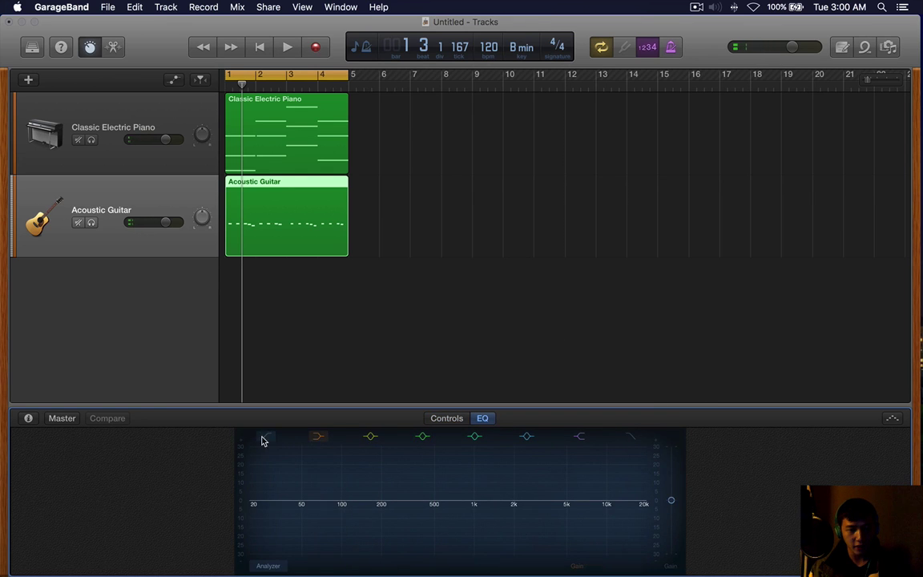
click(269, 565)
key(space)
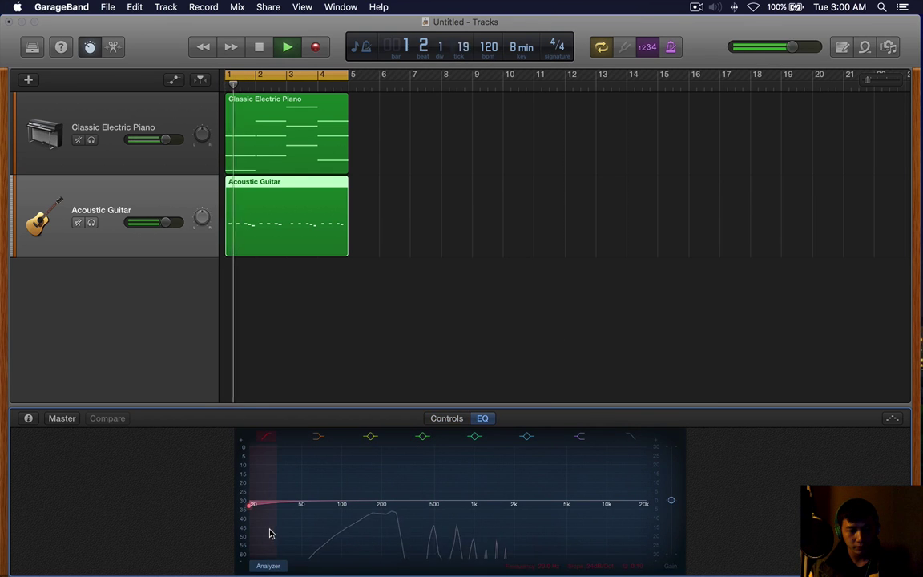
drag(268, 531, 530, 533)
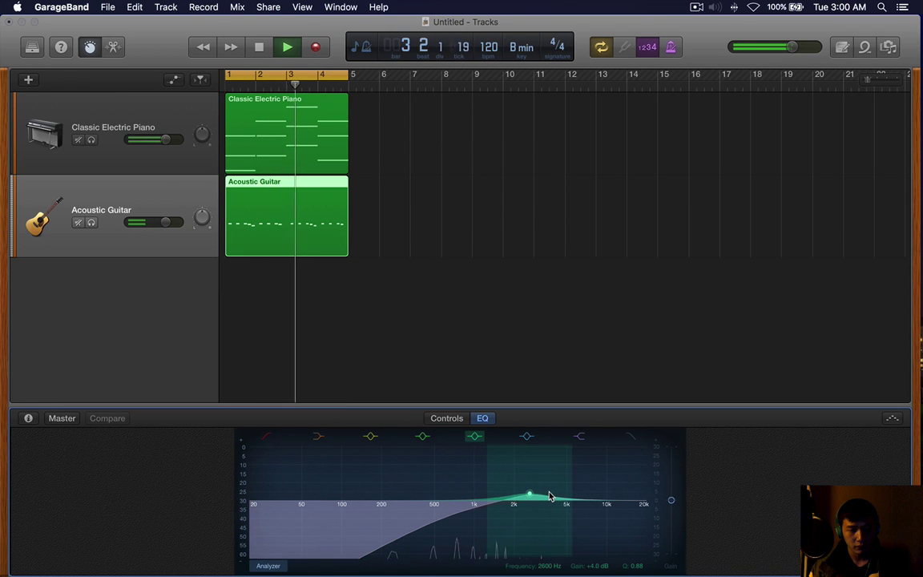
key(b)
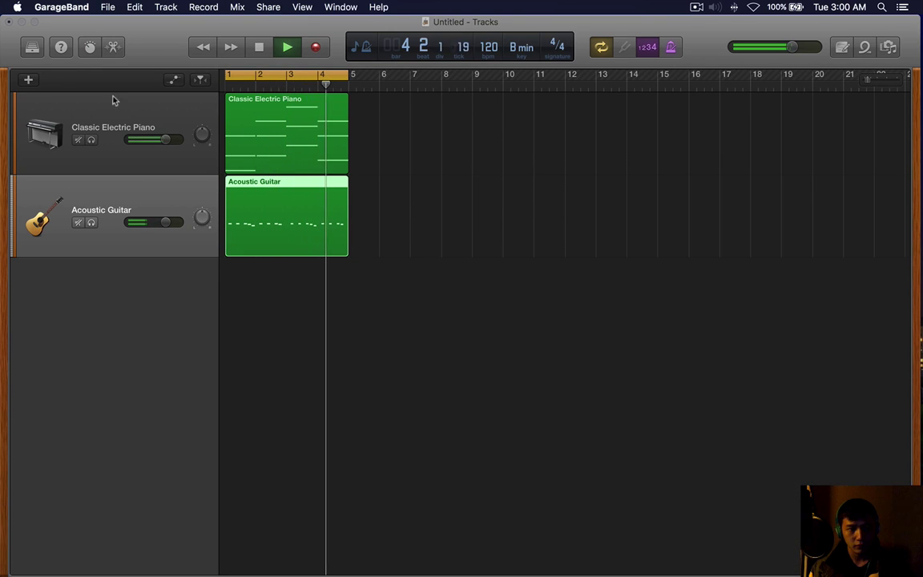
Lower the Classic Electric Piano track's volume slightly and play the loop from the start.
key(space)
drag(181, 142, 176, 141)
key(Return)
key(space)
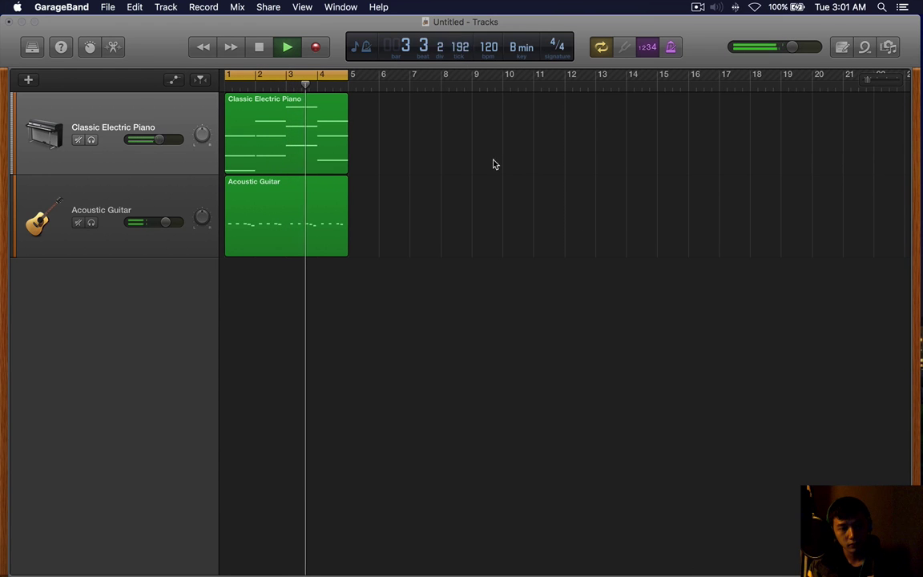
key(space)
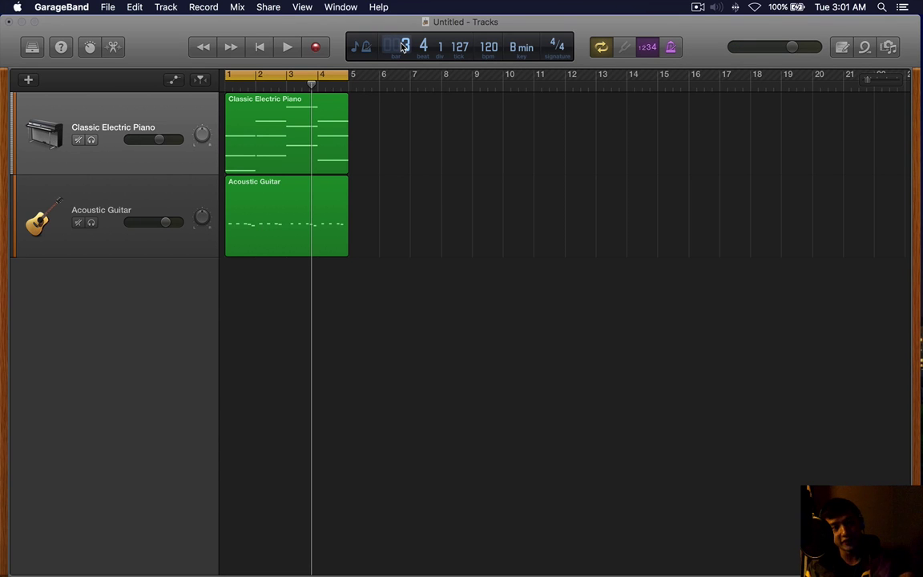
View the program's version information and the General preferences, closing each window without making changes.
click(60, 6)
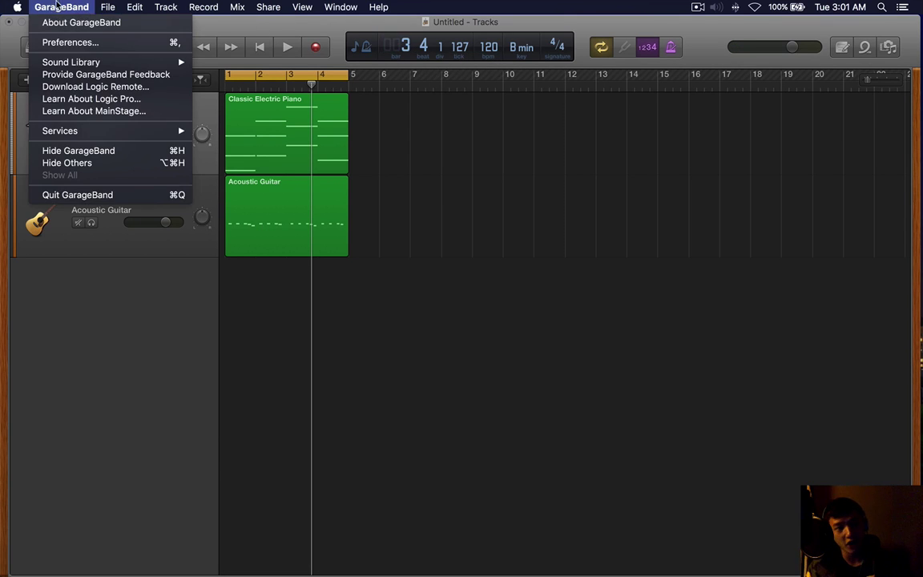
click(80, 25)
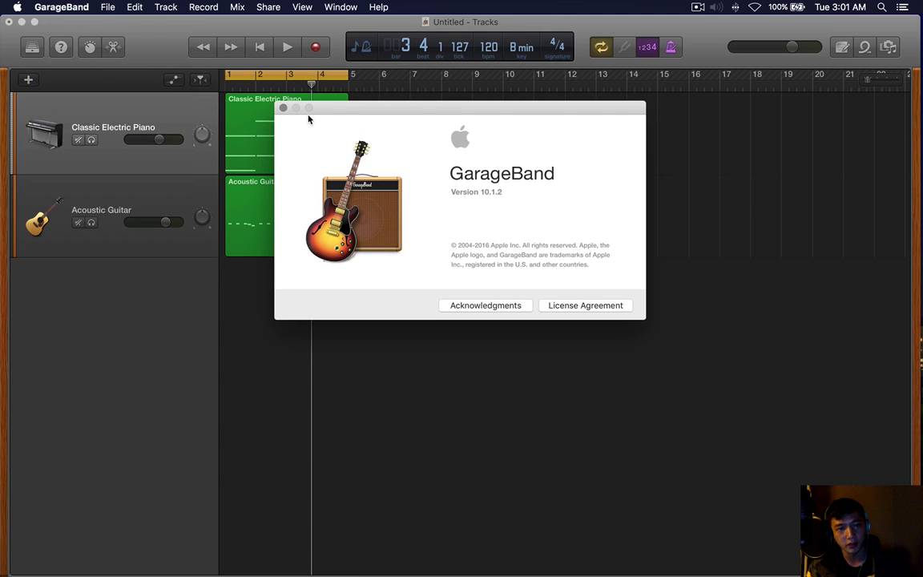
click(283, 109)
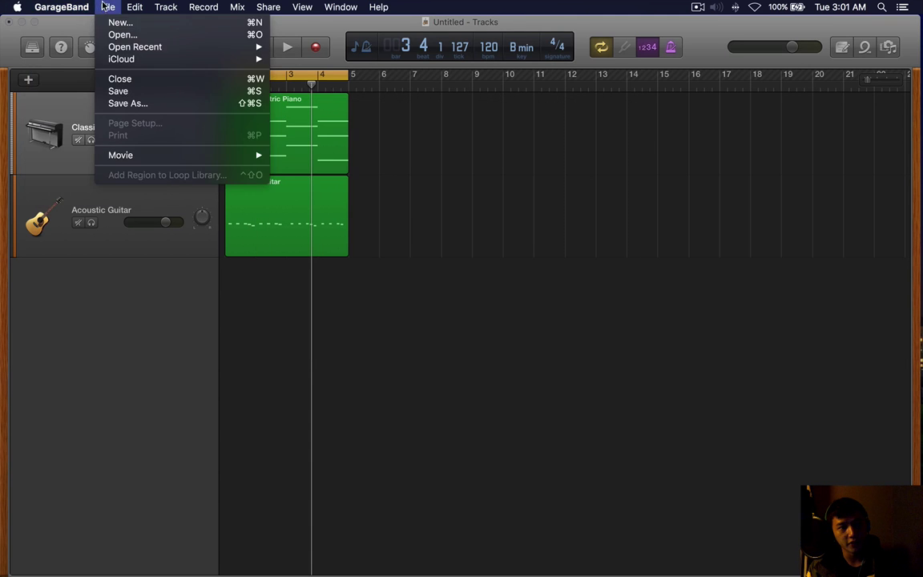
click(94, 45)
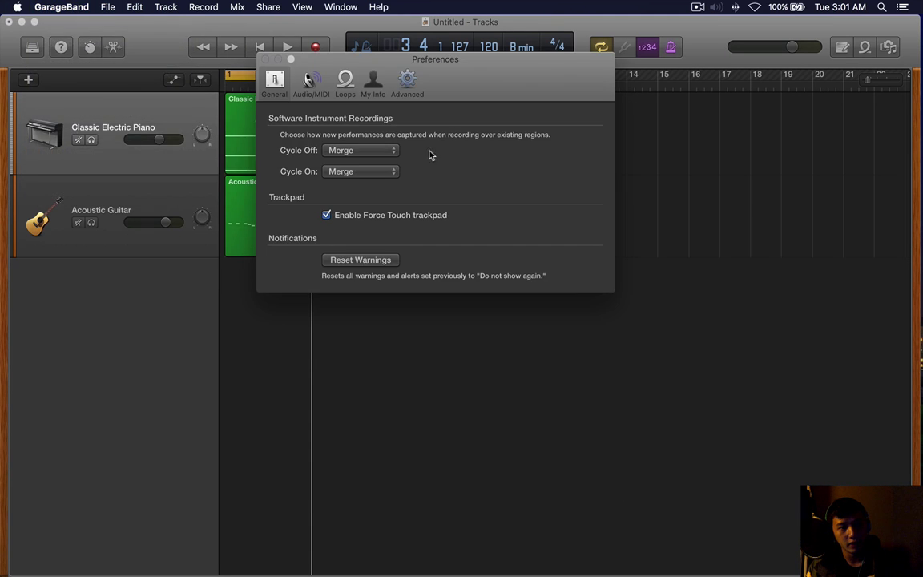
click(264, 59)
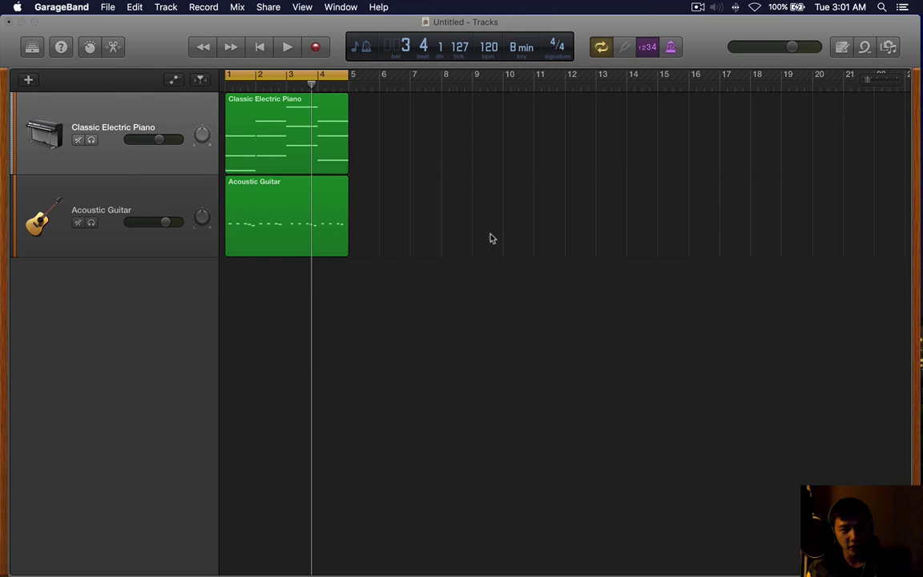
Try splitting the electric piano chord in bar 1 near beats 2 and 4, play it back, and undo the splits.
key(space)
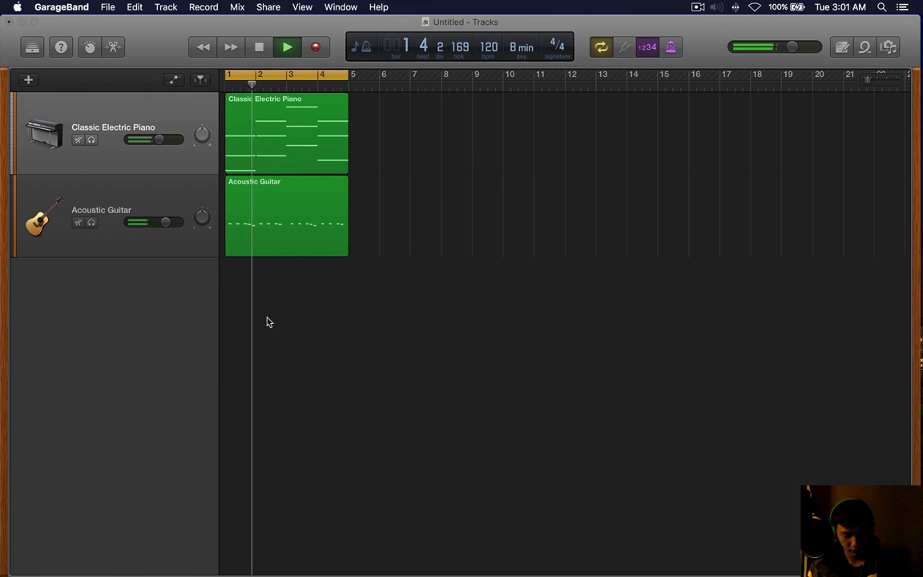
key(space)
double_click(281, 158)
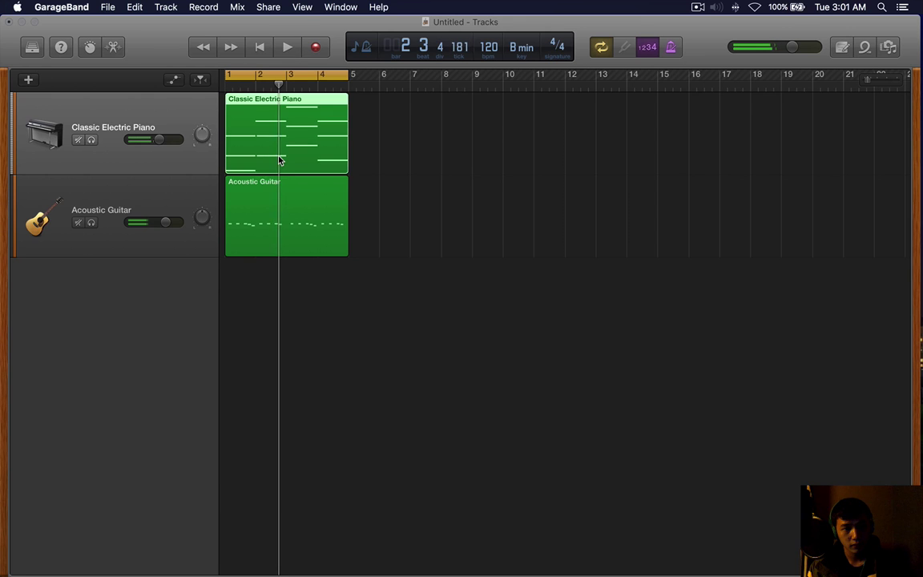
scroll(365, 462, up, 3)
scroll(294, 369, left, 3)
drag(282, 343, 396, 461)
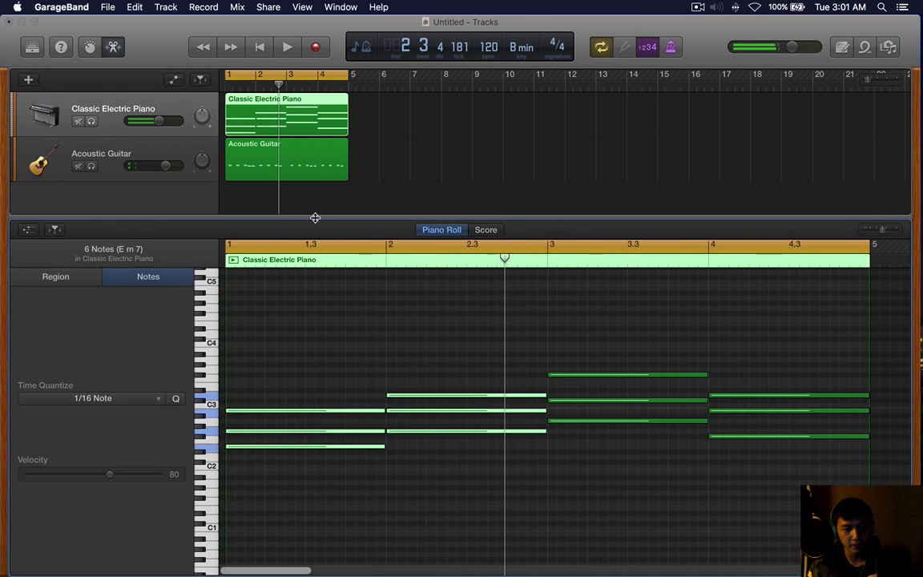
click(275, 259)
key(super+t)
click(344, 257)
key(super+t)
key(Return)
key(space)
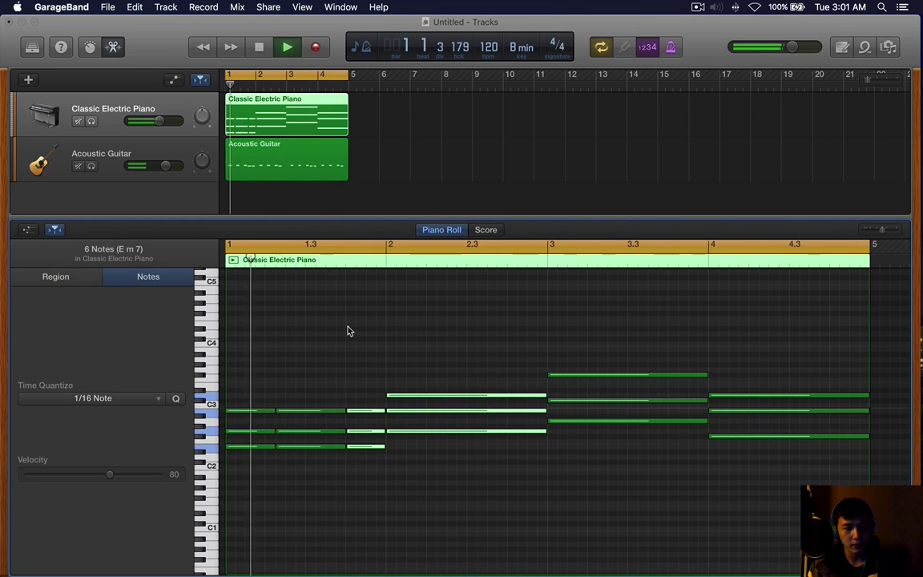
key(space)
key(super+z)
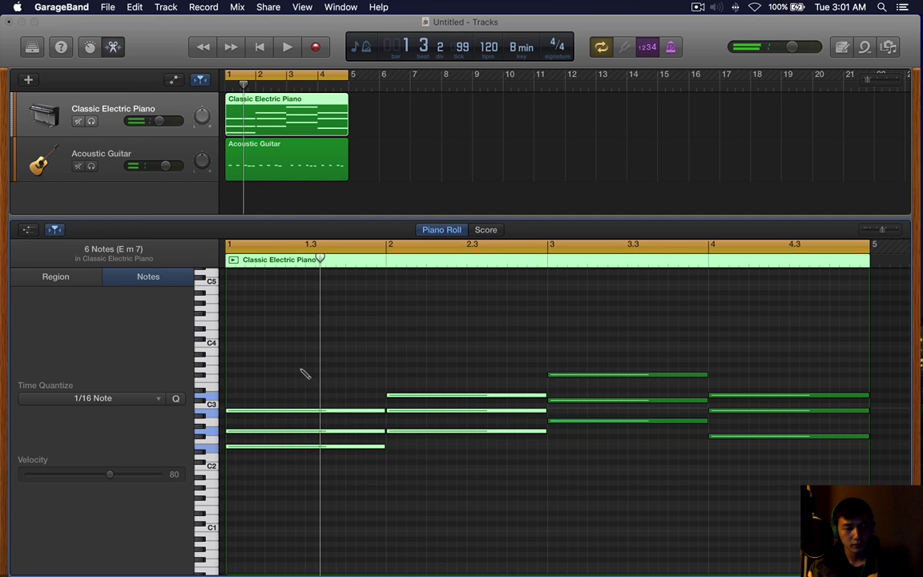
Play back the beginning of the loop twice from bar 1.
key(Return)
key(space)
key(space)
key(Return)
key(space)
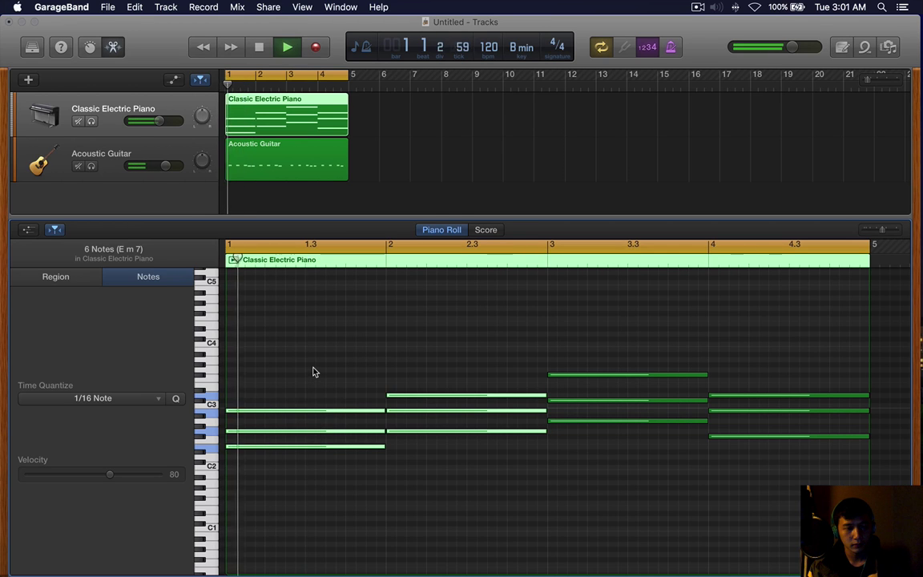
key(space)
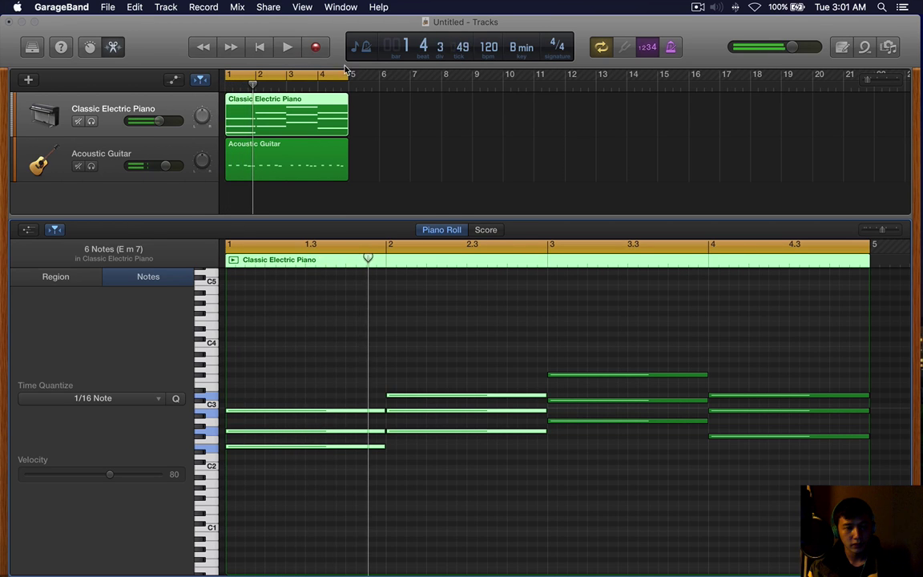
Add a new instrument track below Acoustic Guitar and browse the Guitar, Drum Kit and Electronic Drum Kit sound categories for it.
key(b)
click(408, 268)
key(b)
double_click(173, 296)
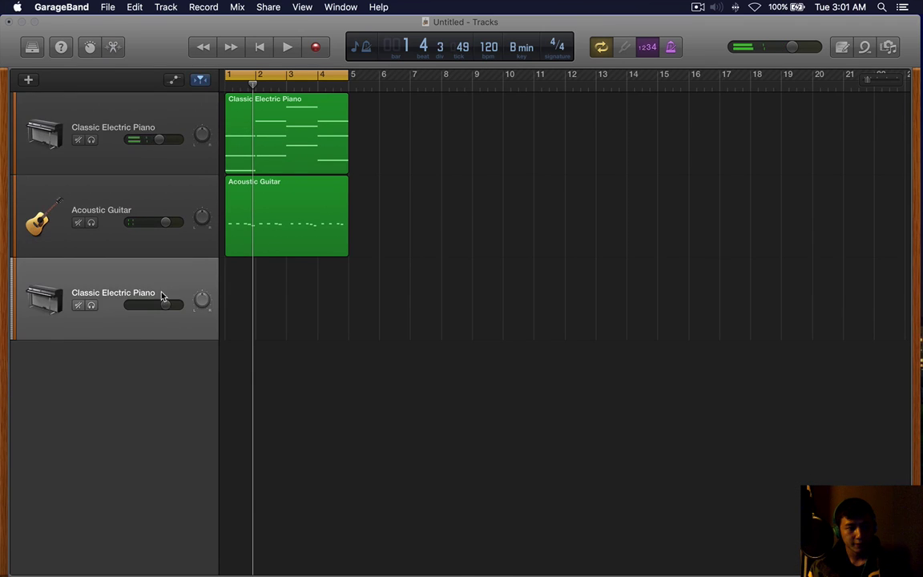
key(y)
click(27, 314)
click(32, 287)
click(49, 300)
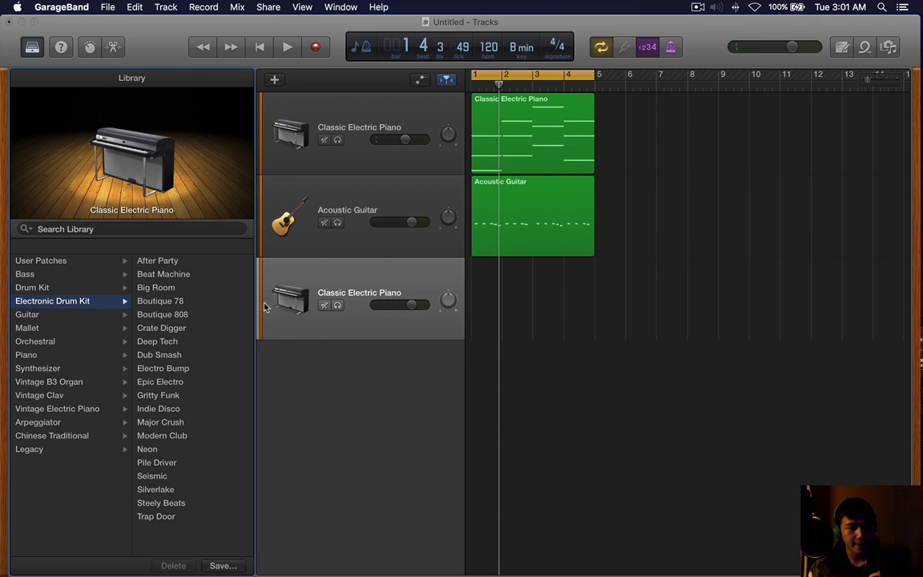
key(y)
Create a Drummer track and choose the Electronic drummer with tech house beats and the Deep Tech kit.
click(29, 81)
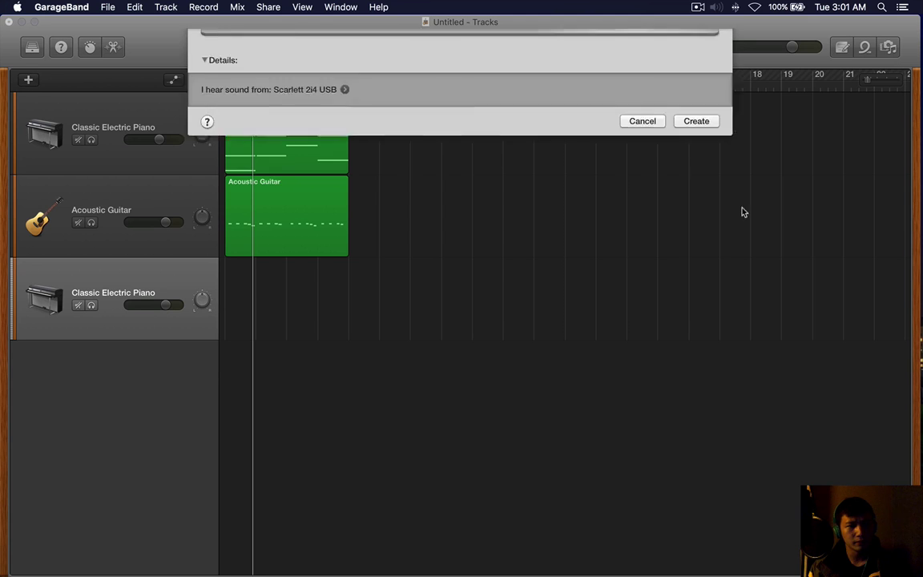
click(603, 152)
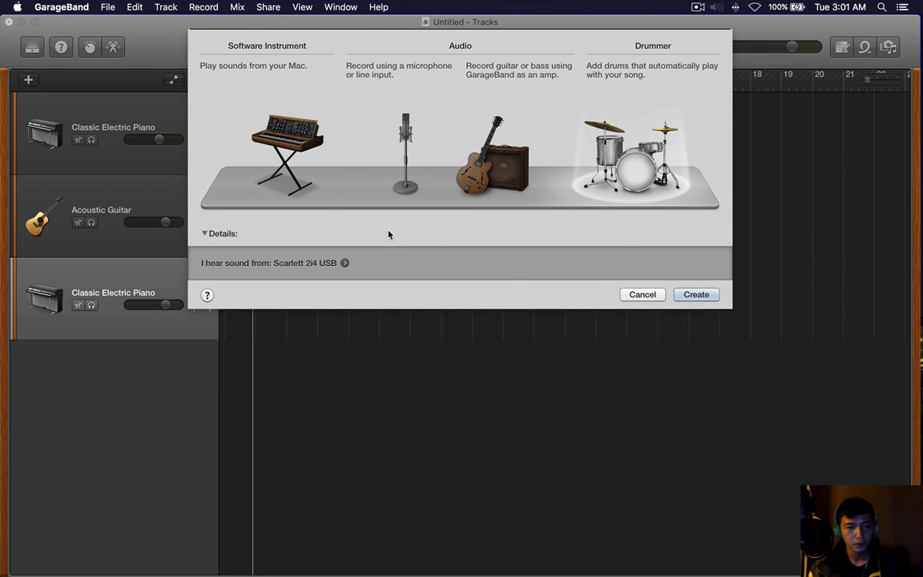
key(Return)
key(e)
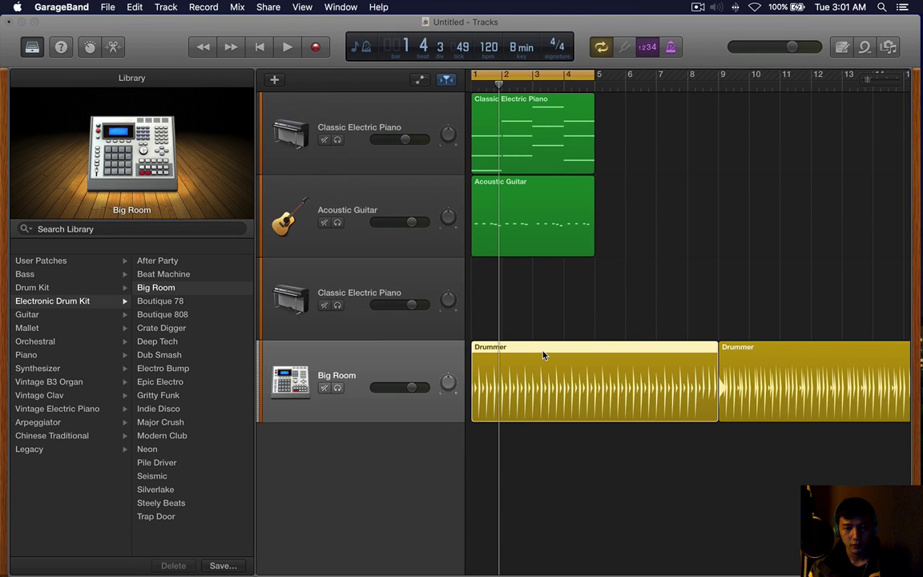
double_click(543, 354)
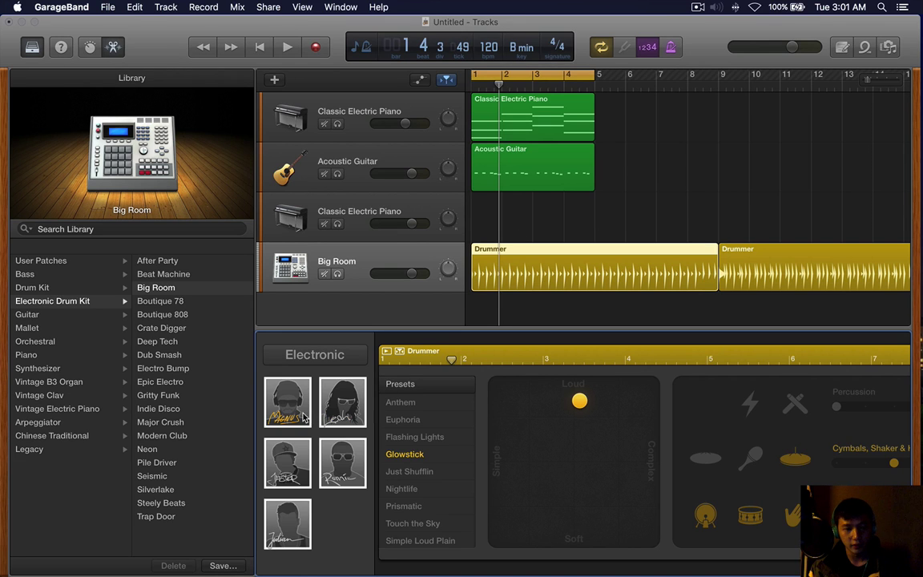
click(337, 425)
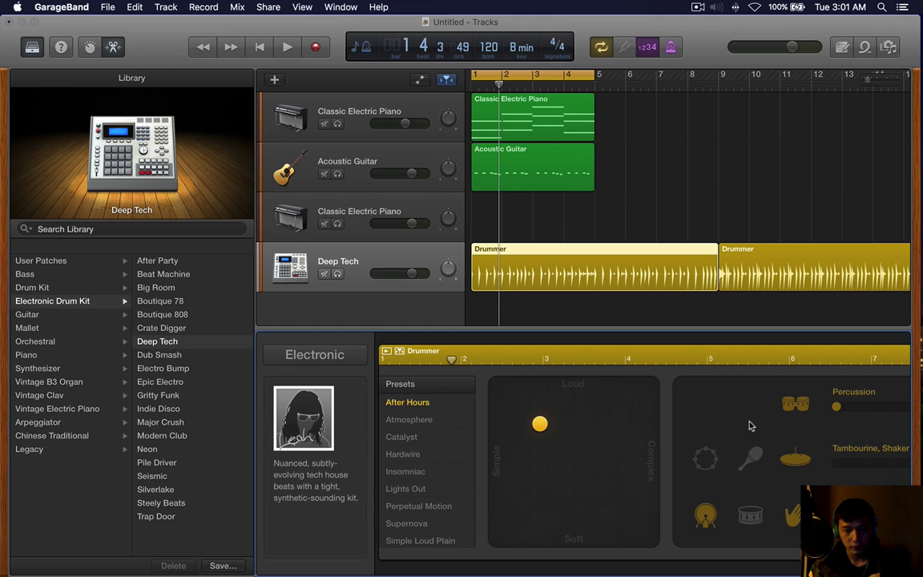
Lower the Deep Tech drum track's volume while the loop plays.
click(388, 273)
key(space)
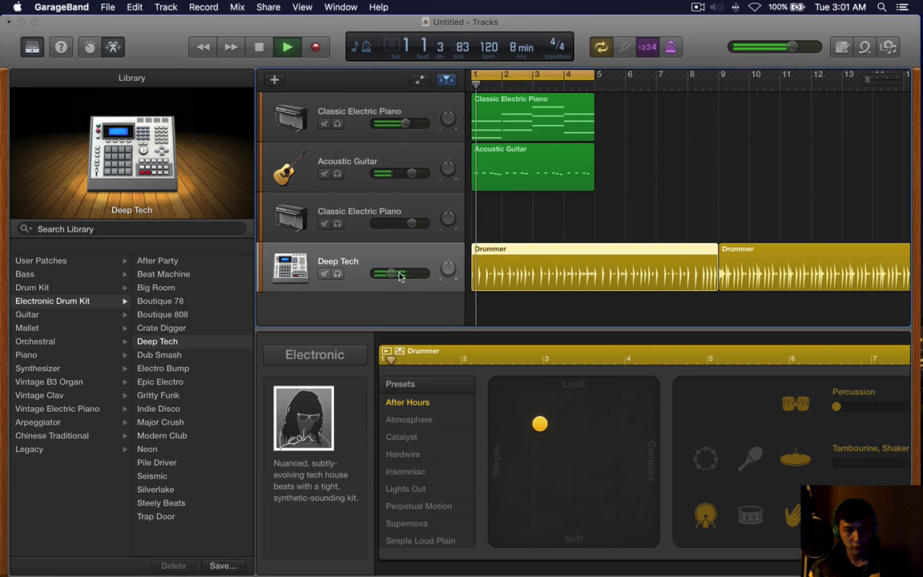
drag(391, 273, 395, 273)
Delete the empty second Classic Electric Piano track and close the sound library and the area below the tracks.
click(356, 211)
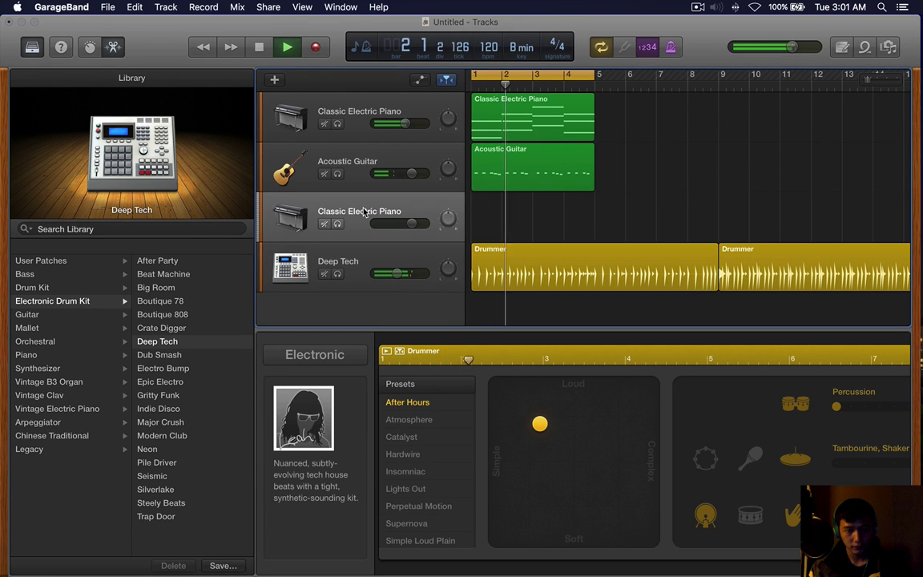
key(super+BackSpace)
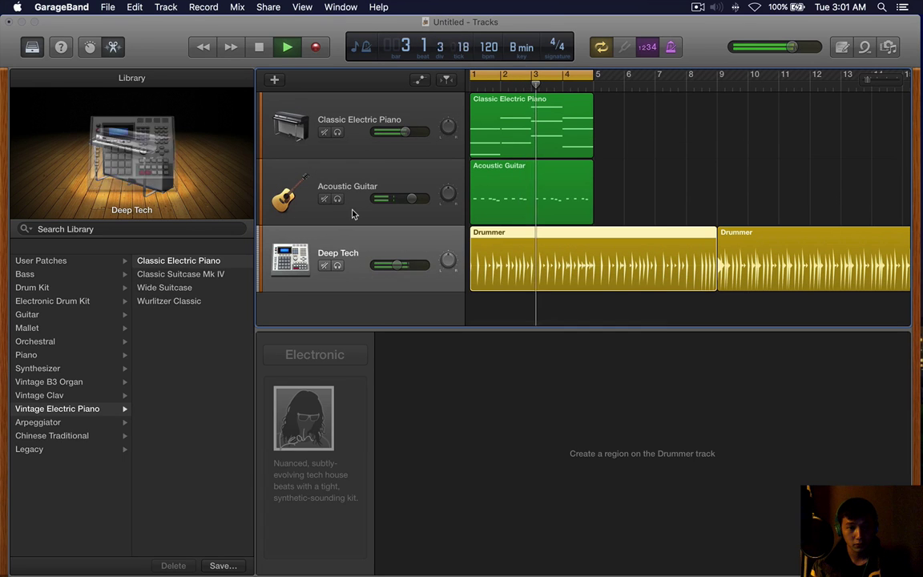
key(y)
key(b)
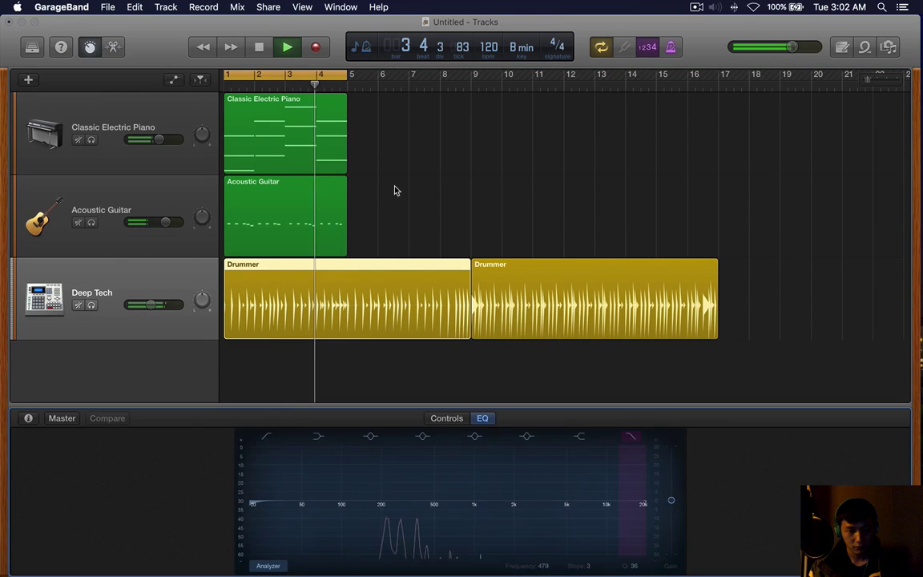
key(b)
Copy the electric piano and acoustic guitar regions from bars 1–4 to bars 5–8 and stop playback.
drag(415, 116, 230, 241)
drag(273, 150, 421, 160)
key(space)
Add a new instrument track and move it between the Acoustic Guitar and Deep Tech tracks.
double_click(131, 376)
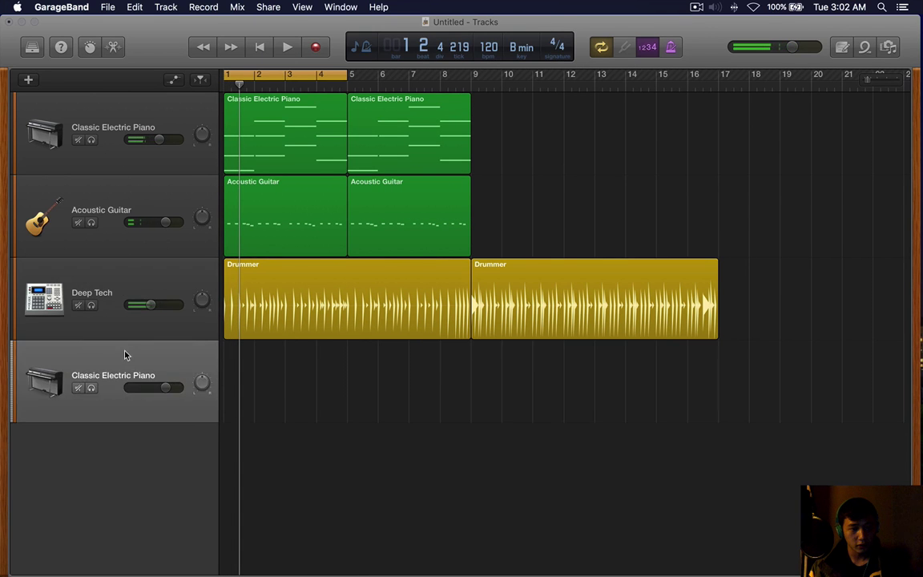
drag(123, 354, 279, 252)
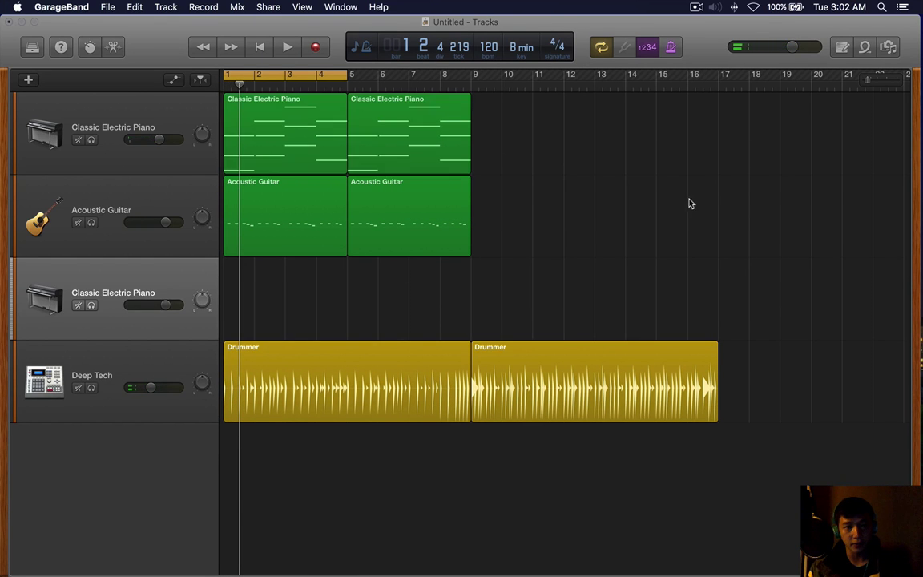
Examine the chord notes of the electric piano regions in the Piano Roll, including the start of the copied region.
double_click(310, 140)
click(326, 343)
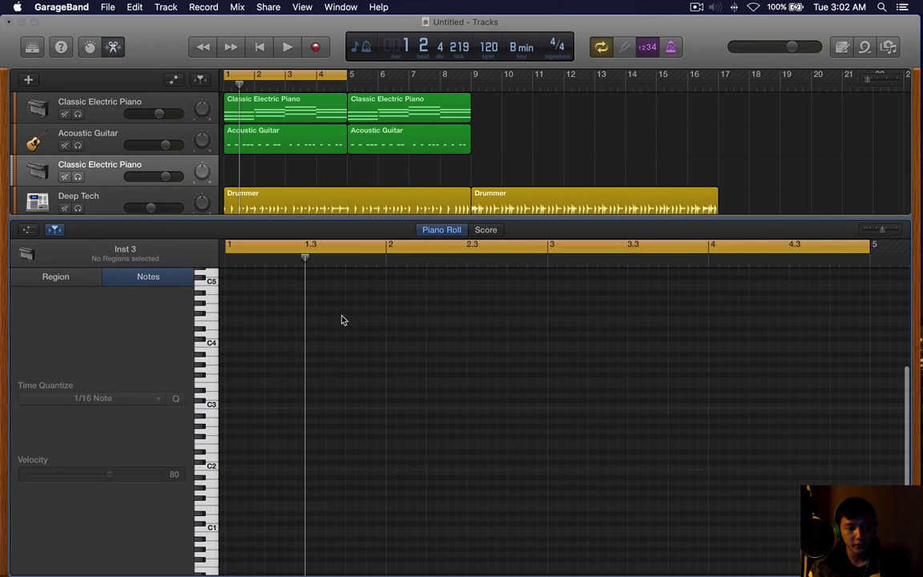
click(301, 121)
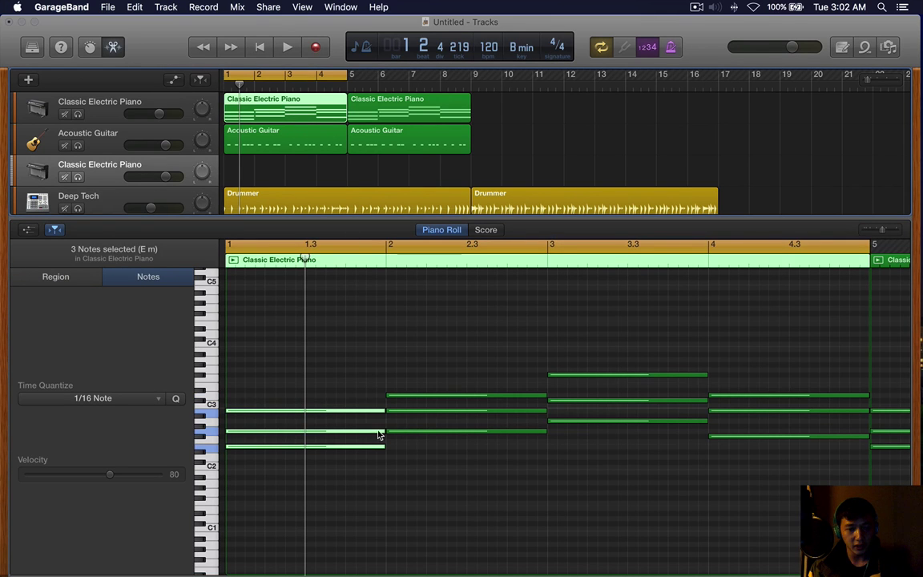
scroll(650, 392, right, 3)
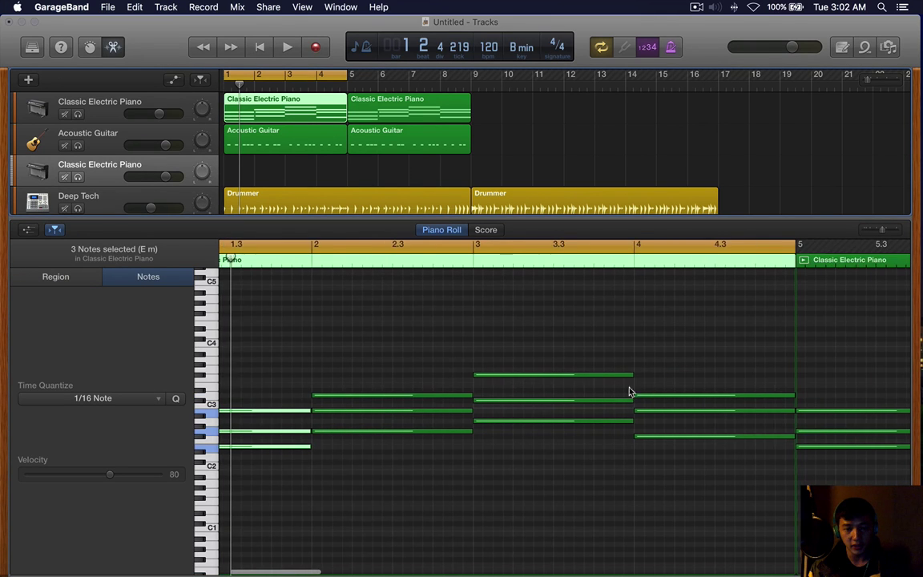
scroll(509, 422, right, 5)
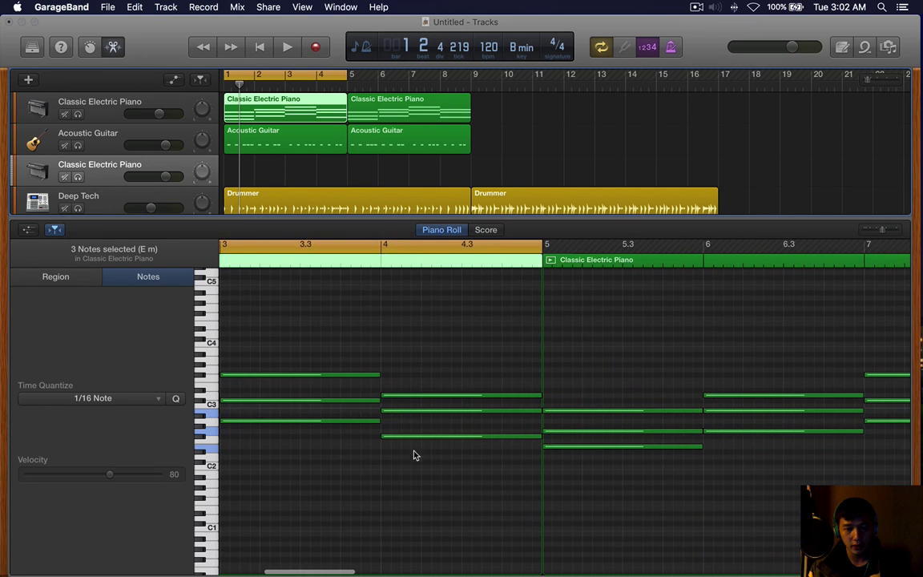
key(b)
key(b)
Change the new empty track's sound to Muted Bass from the Bass category and close the sound library.
key(y)
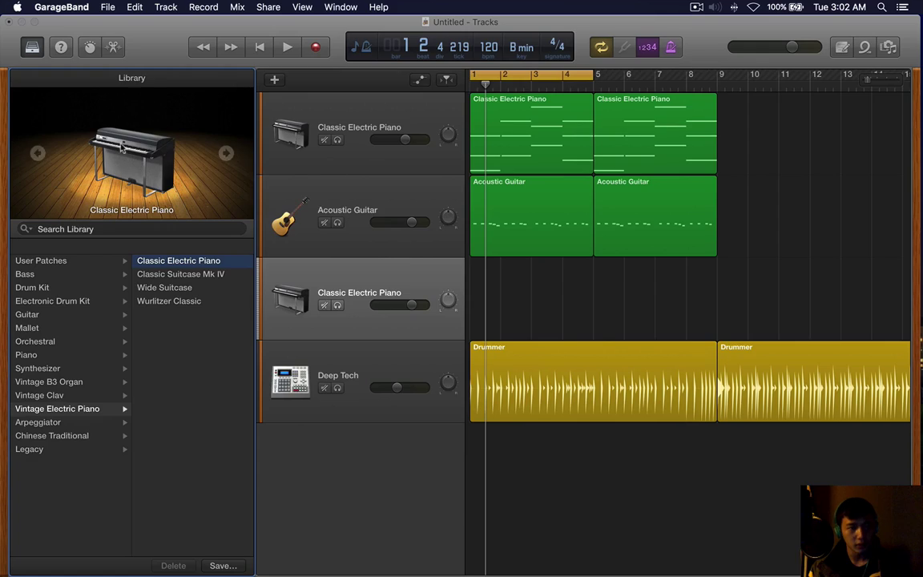
click(48, 287)
click(72, 274)
key(y)
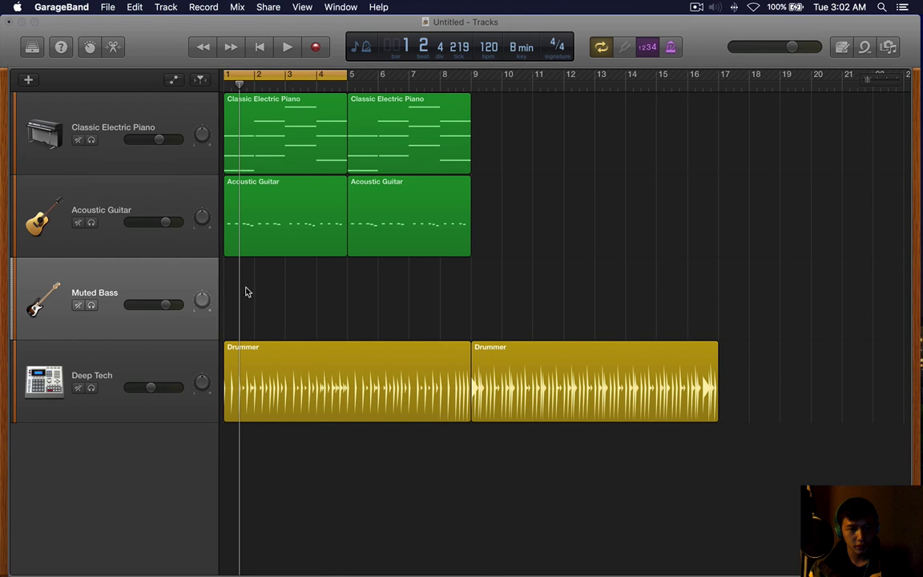
Draw a one-bar E2 note in bar 1 of the Muted Bass track and extend its region through bar 4.
key(e)
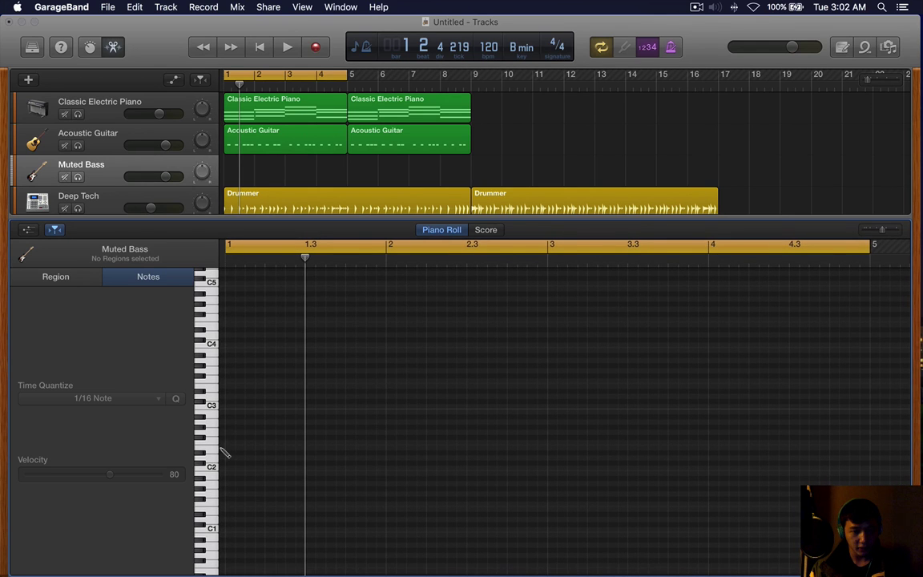
drag(227, 447, 384, 447)
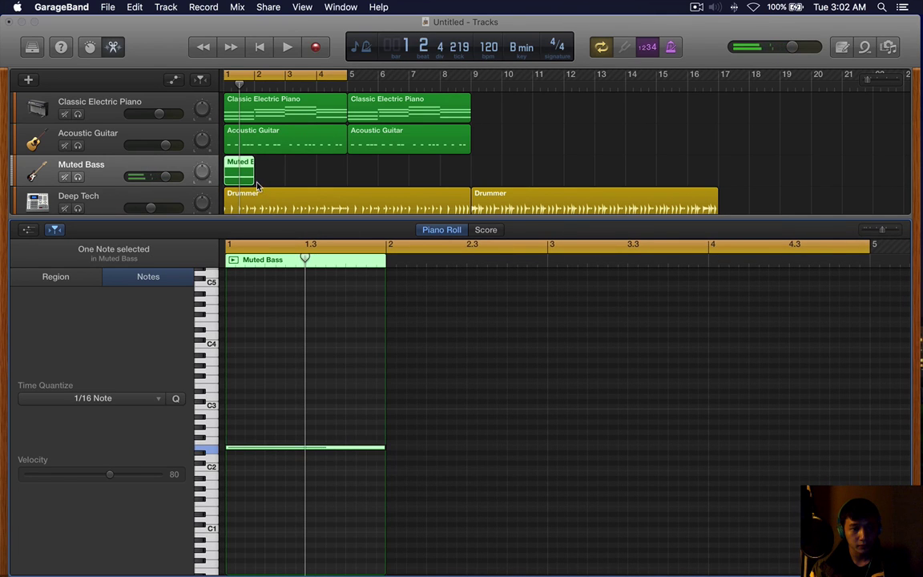
drag(249, 182, 347, 179)
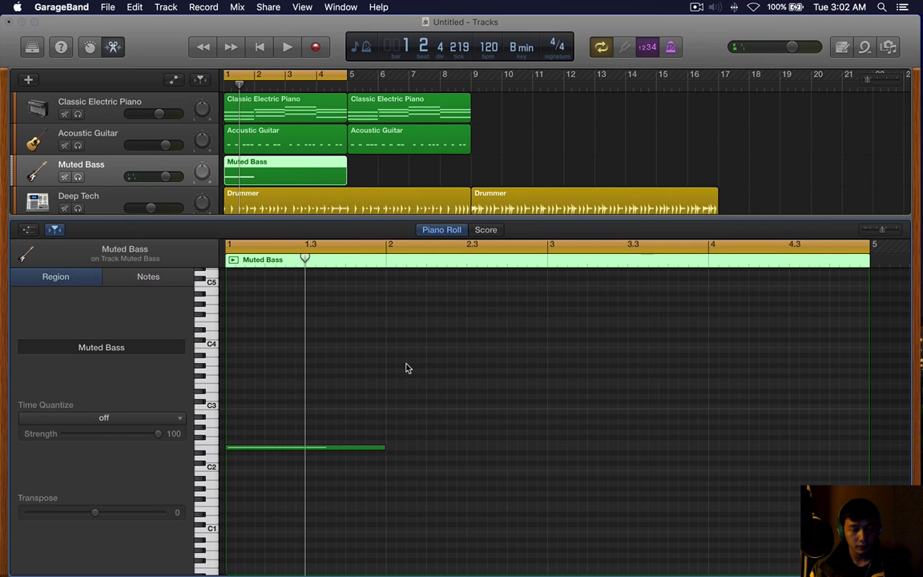
Add one-bar bass notes G2 in bar 2, F#2 in bar 3 and B1 in bar 4 of the Muted Bass region.
super+click(386, 434)
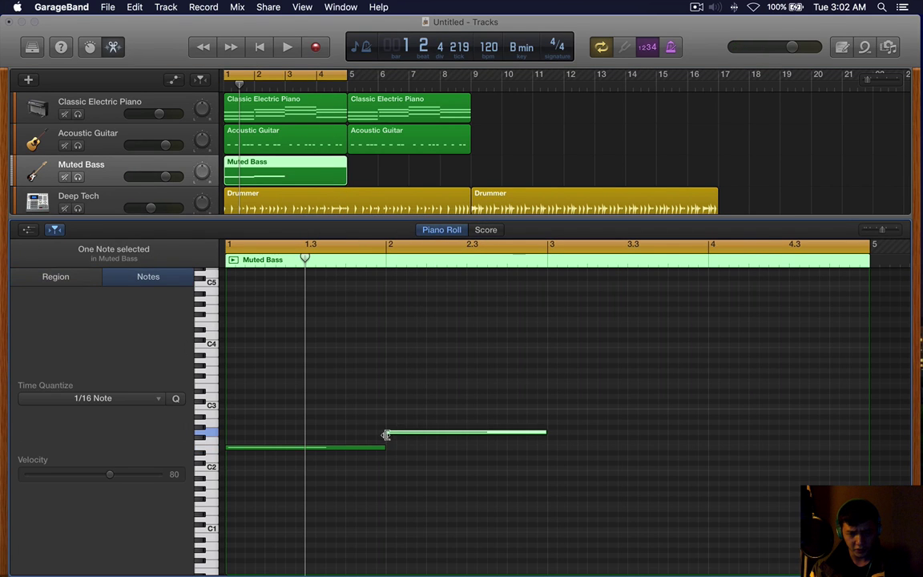
super+click(549, 437)
super+click(708, 478)
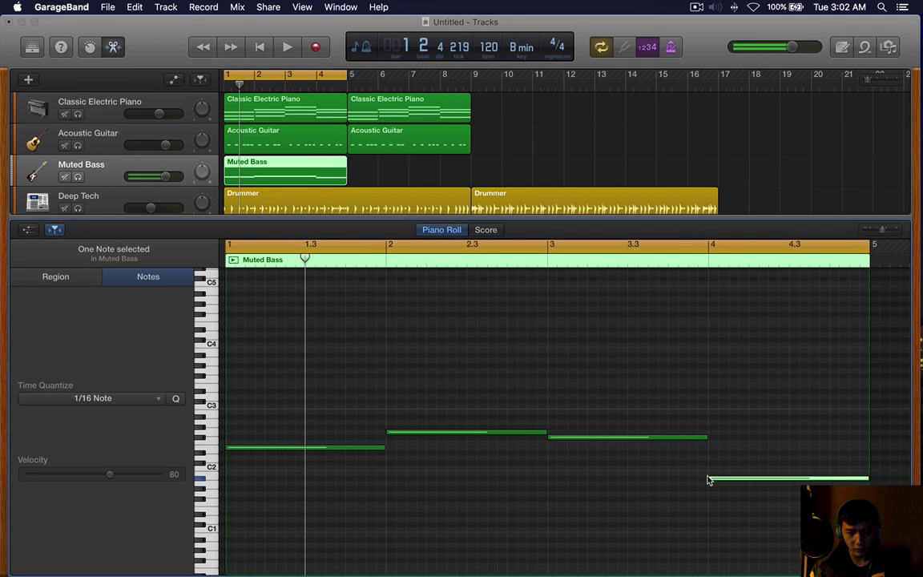
drag(748, 479, 747, 473)
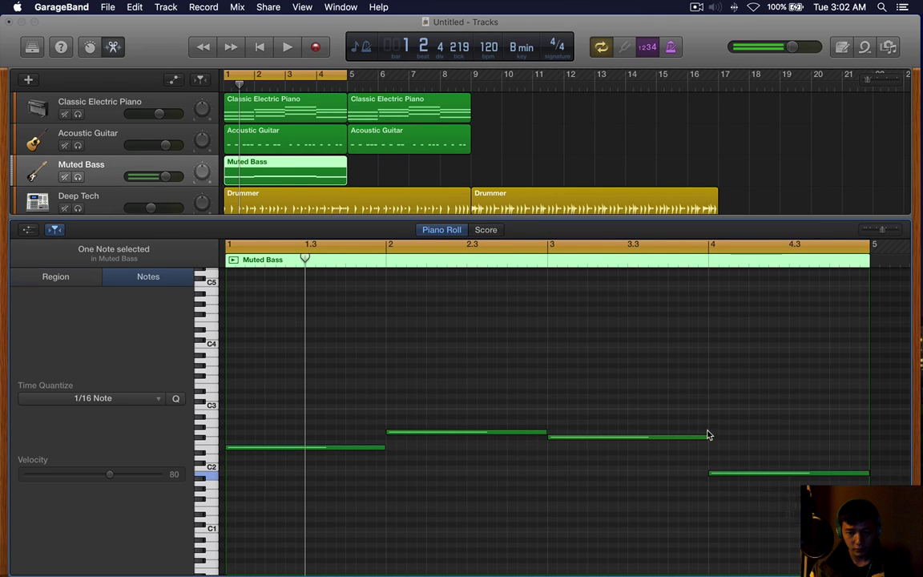
Listen to the bass line with the other tracks, close the Piano Roll and copy the Muted Bass region to bars 5–8.
click(697, 431)
key(space)
scroll(493, 386, down, 3)
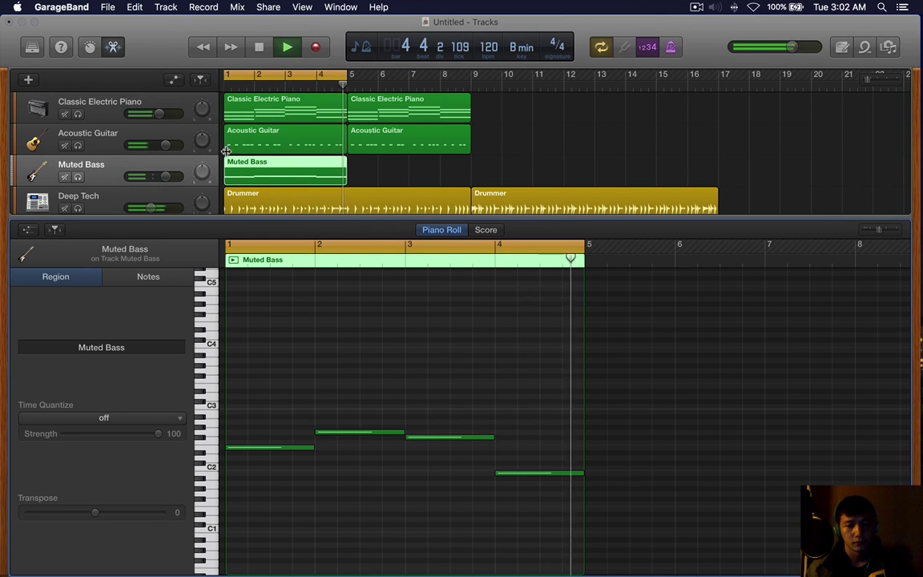
key(b)
key(b)
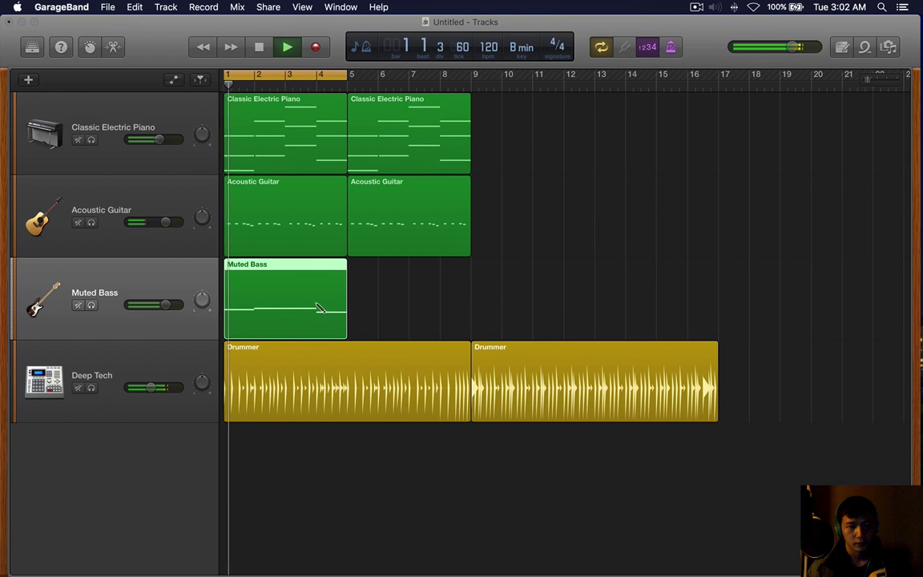
drag(341, 297, 457, 315)
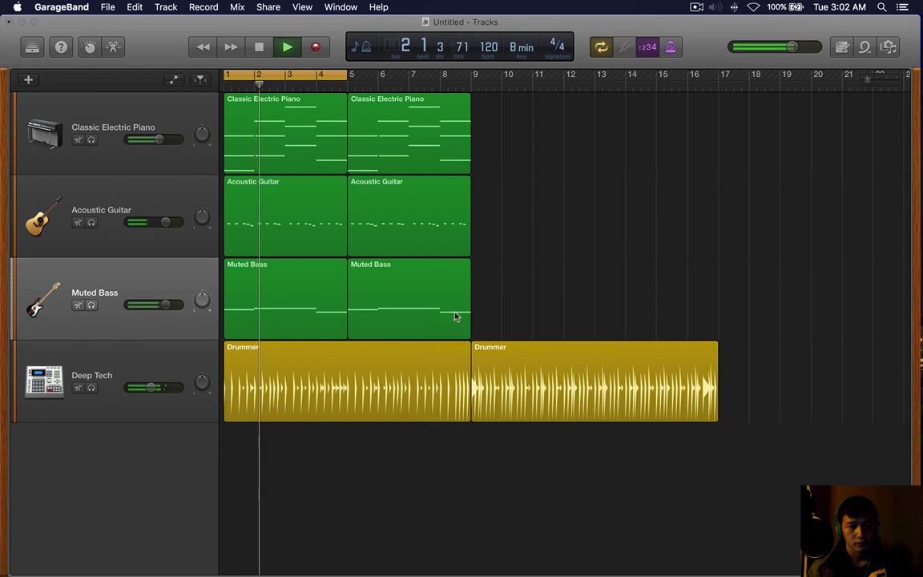
Copy the Acoustic Guitar and Muted Bass regions from bars 1–8 to bars 9–16.
drag(593, 133, 241, 321)
click(631, 189)
drag(595, 199, 272, 284)
drag(294, 239, 541, 245)
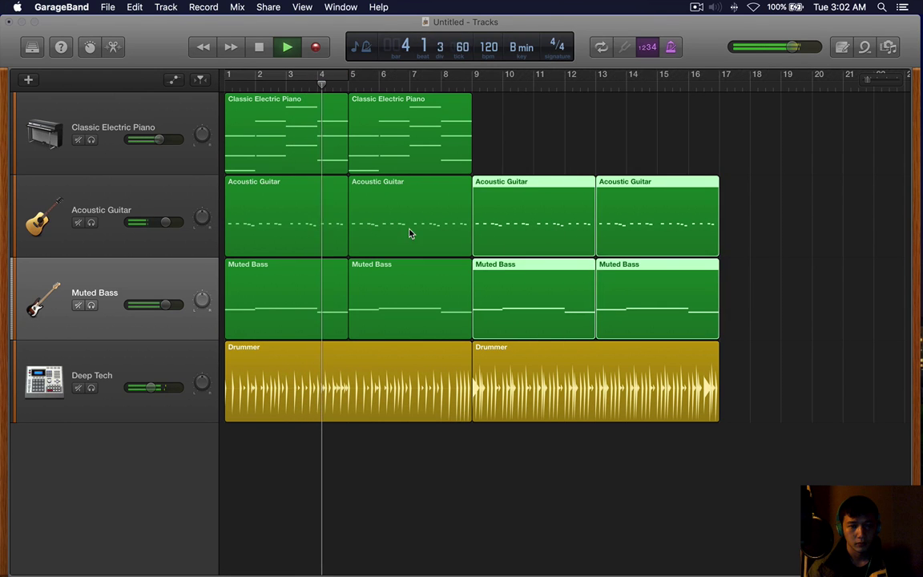
Stop playback and delete the Acoustic Guitar regions in bars 1–8, keeping the copies in bars 9–16.
click(409, 232)
key(space)
key(Delete)
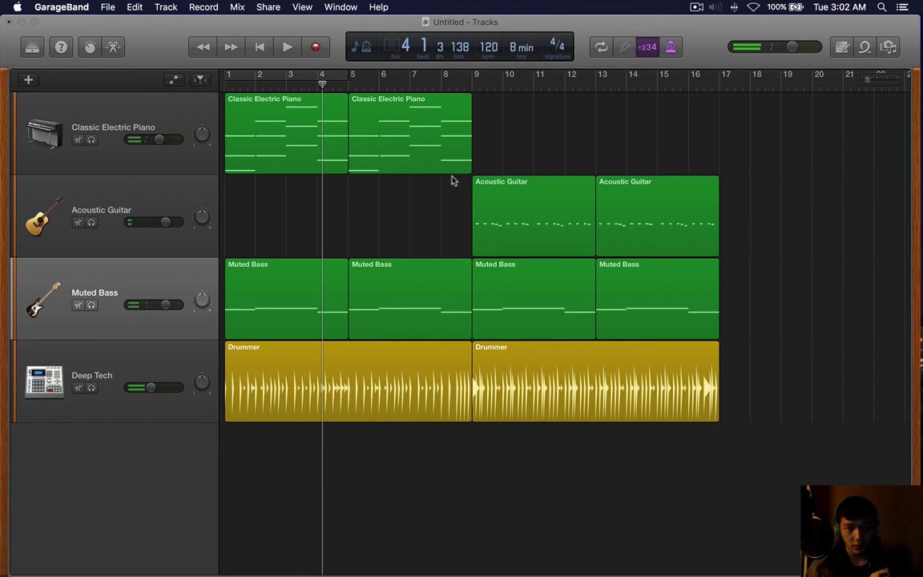
drag(454, 179, 753, 206)
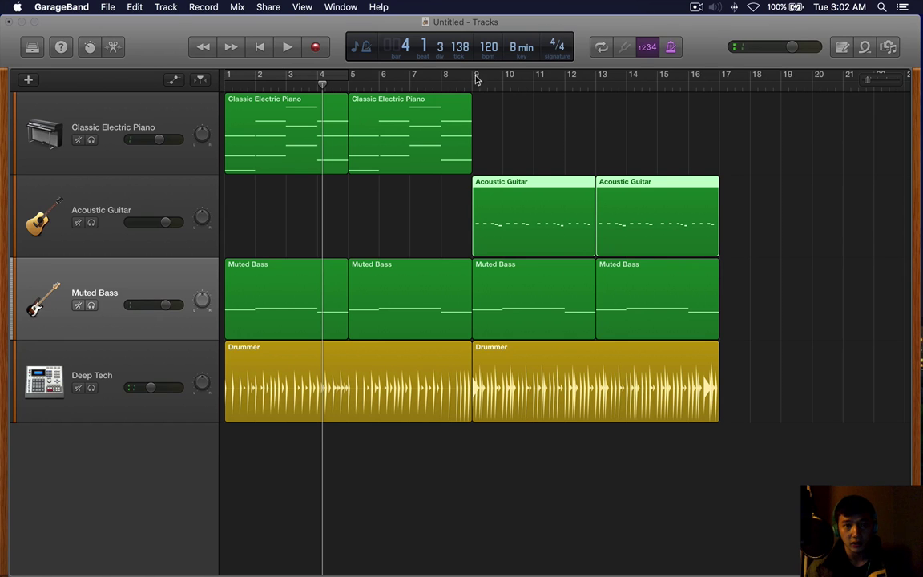
Set the cycle range to bars 9–16 and move the second Drummer region's pattern near the middle, slightly towards Simple.
drag(474, 77, 725, 77)
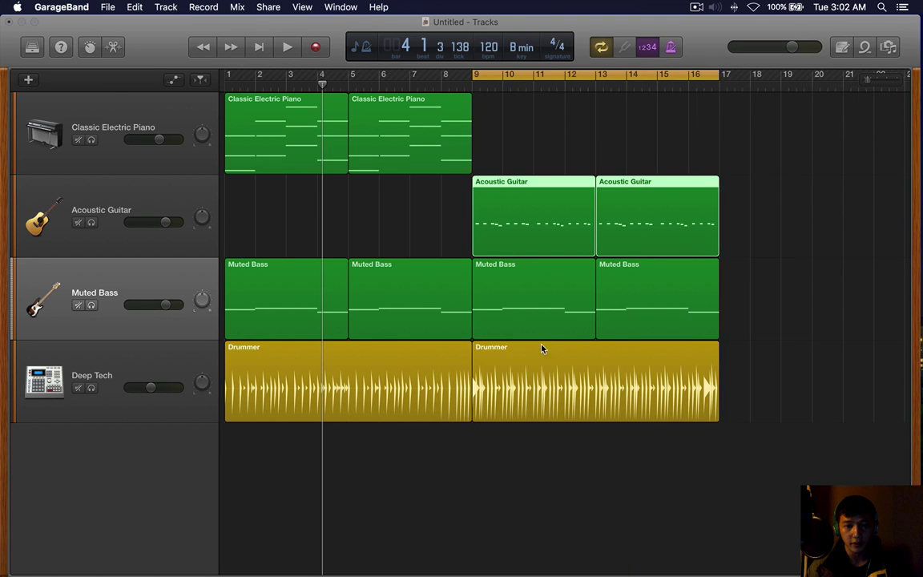
drag(541, 346, 542, 374)
double_click(541, 374)
click(380, 451)
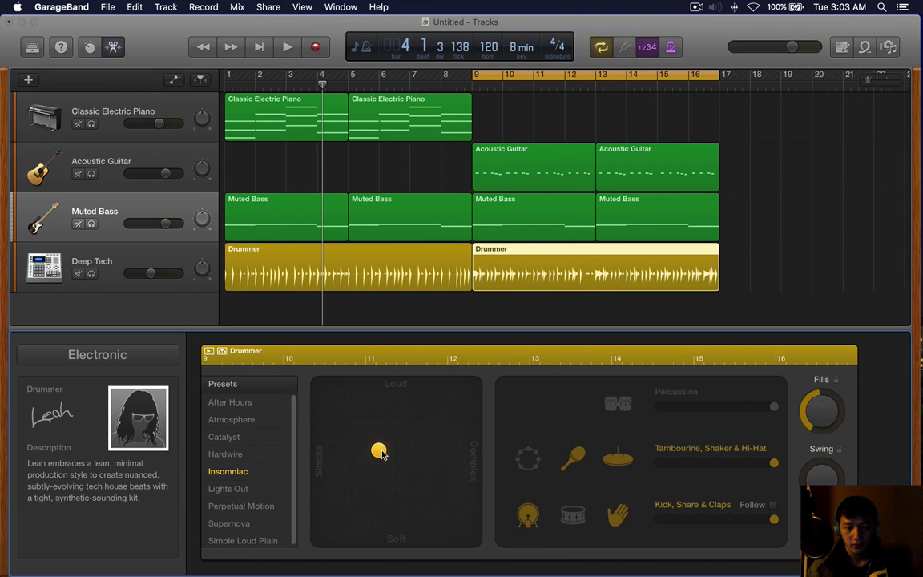
Play the cycled section, raise the Deep Tech track's volume slightly and close the Drummer editor.
key(space)
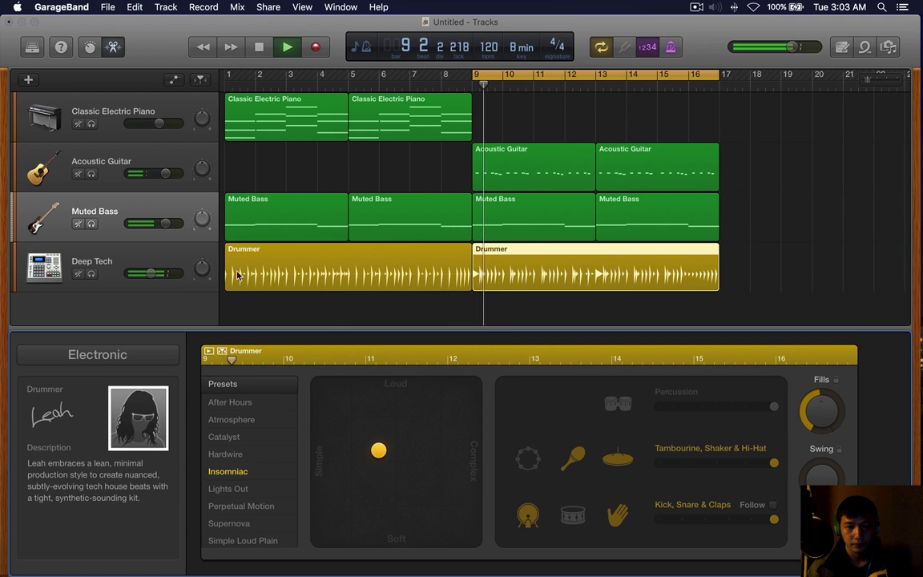
drag(152, 273, 154, 273)
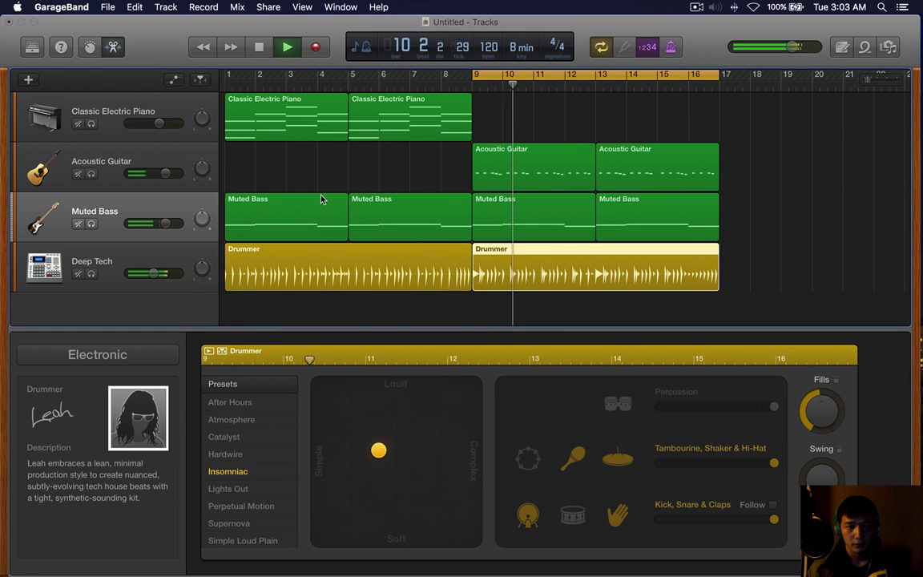
key(b)
key(b)
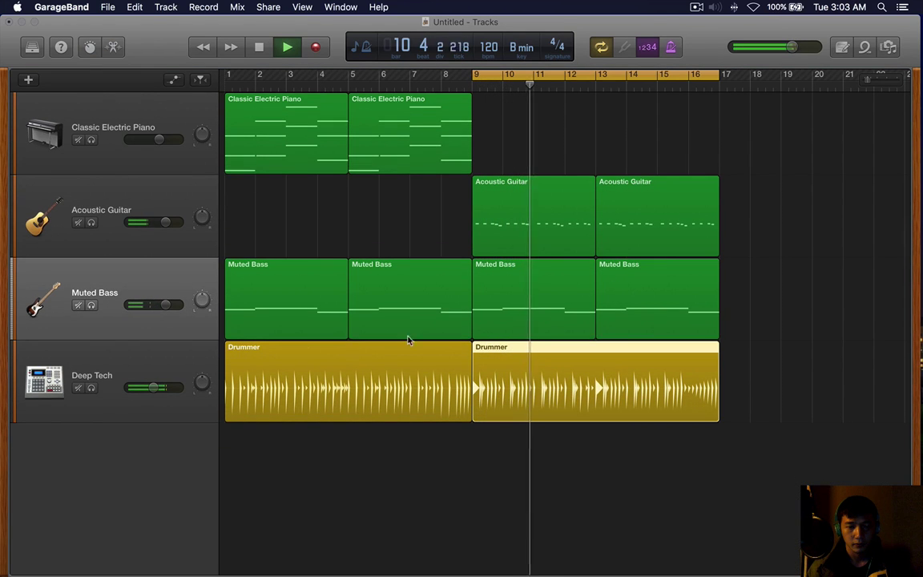
Add a new instrument track between Muted Bass and Deep Tech and copy the Muted Bass regions of bars 9–16 onto it.
double_click(146, 490)
drag(141, 362, 144, 357)
drag(797, 294, 544, 371)
drag(551, 290, 552, 370)
click(733, 264)
Change the new track's sound to Retro Fuzz from the Synthesizer Bass category.
key(y)
click(25, 274)
click(36, 341)
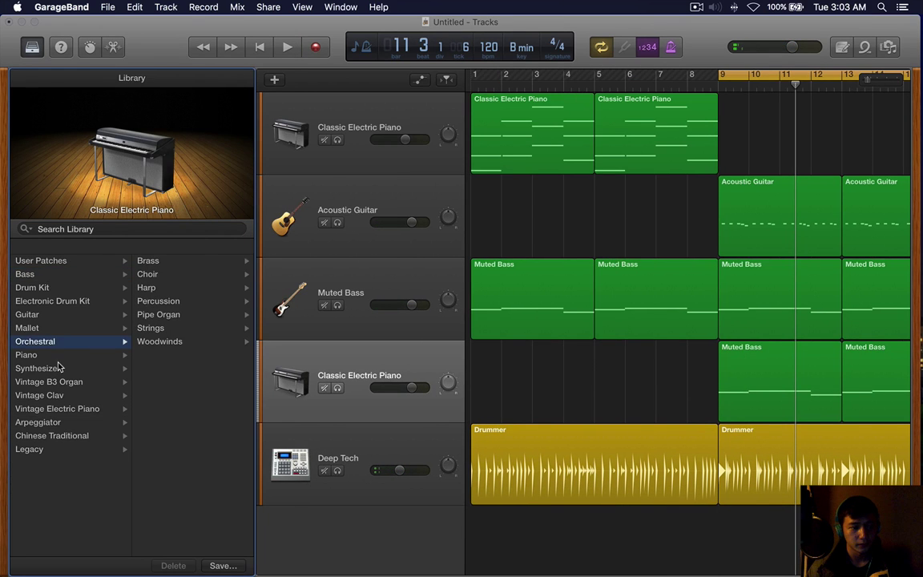
click(37, 368)
click(201, 256)
scroll(202, 442, down, 5)
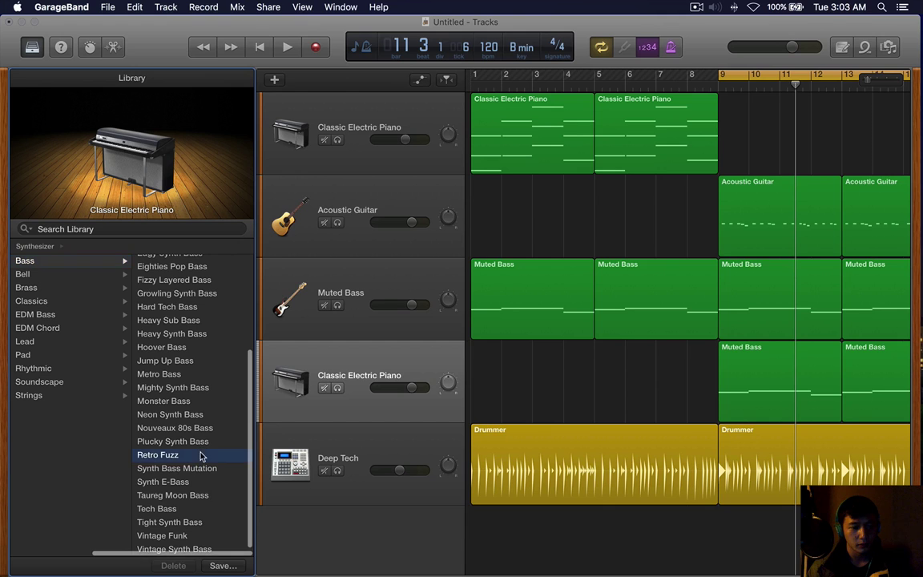
click(159, 454)
Solo the Retro Fuzz track and raise its volume slightly while playing it back.
click(336, 388)
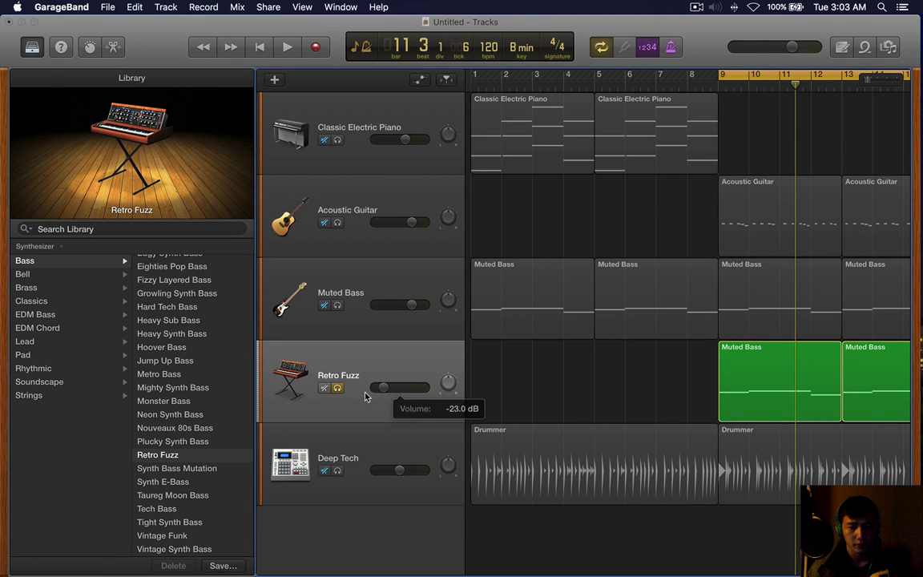
key(space)
drag(383, 387, 392, 389)
Display the Retro Fuzz track's synth controls and close the sound library.
key(b)
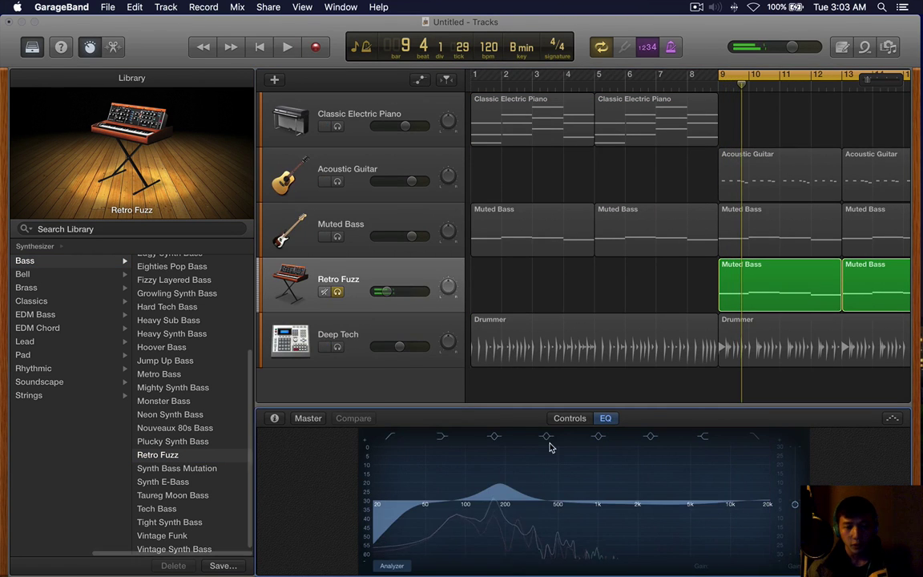
key(b)
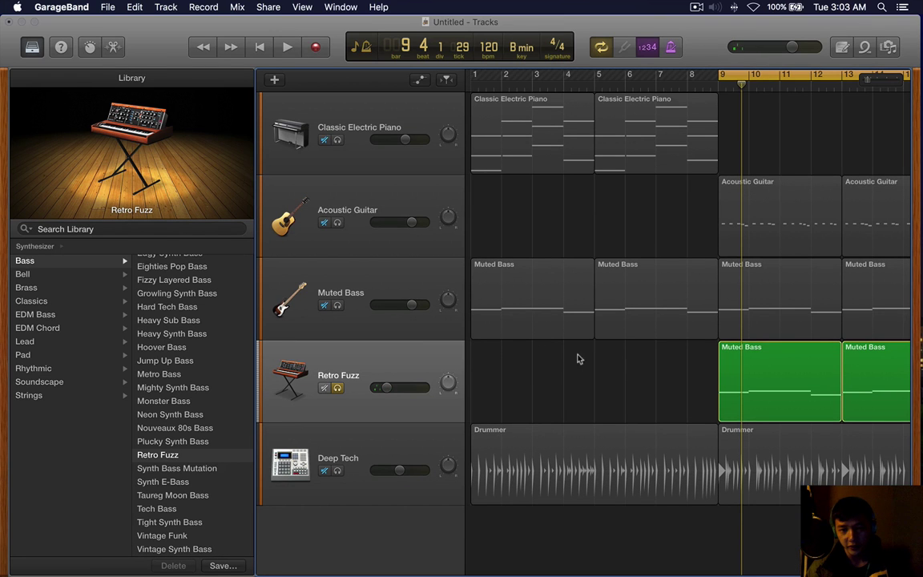
click(340, 356)
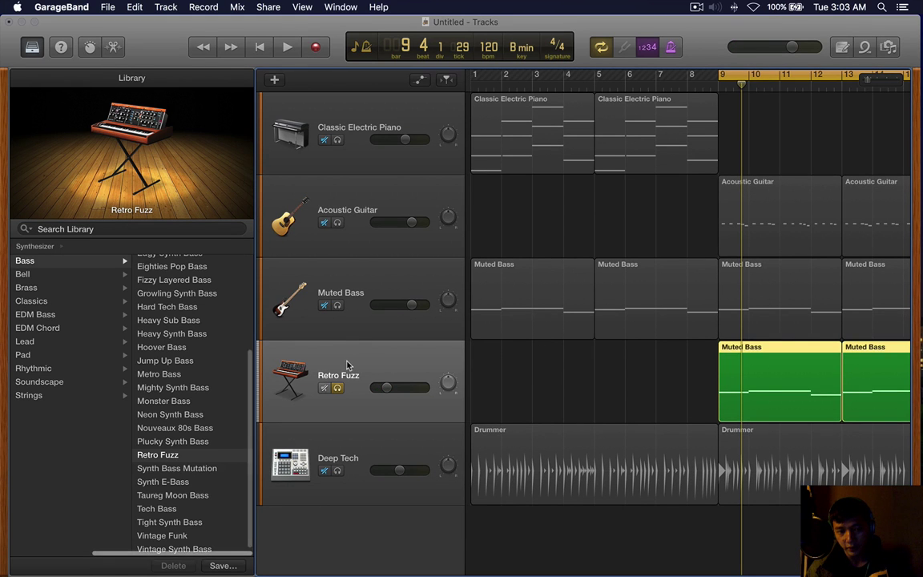
key(b)
click(572, 418)
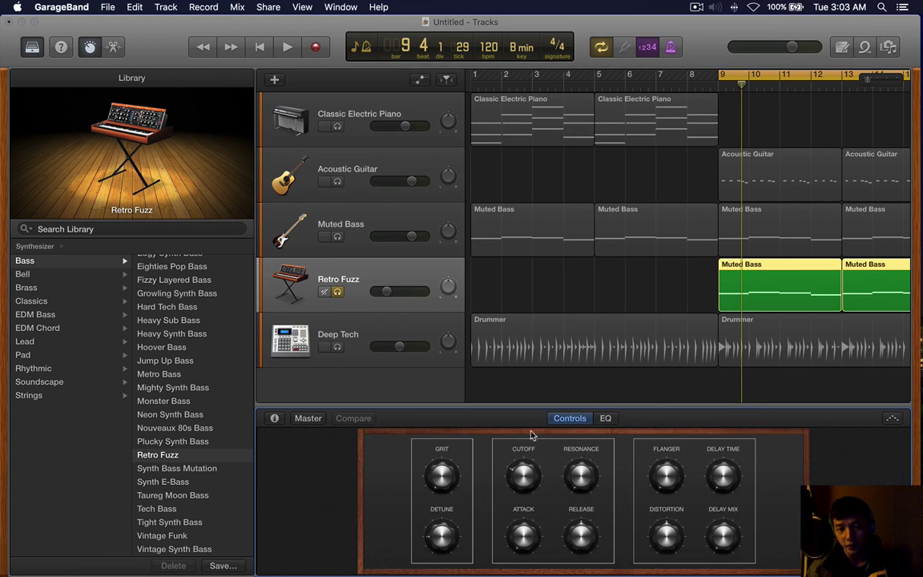
key(y)
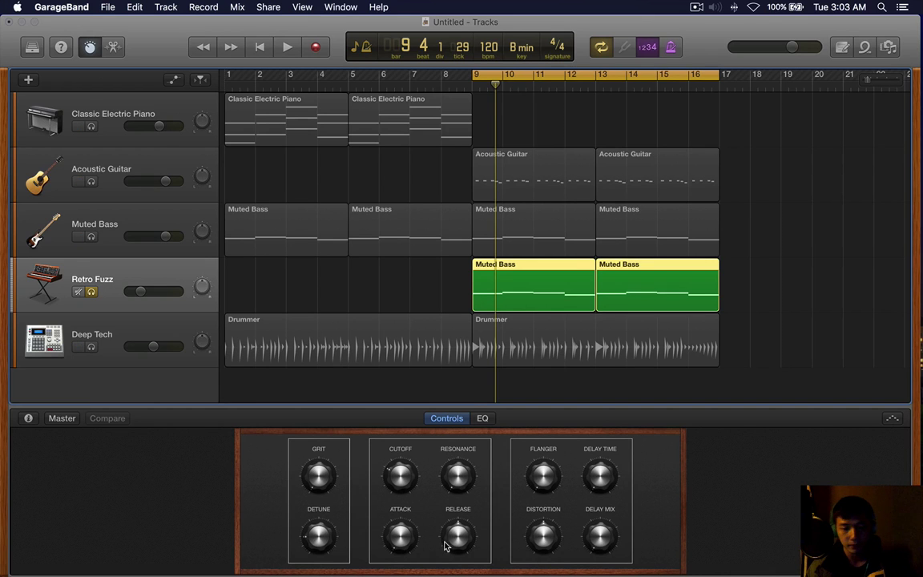
Lower the Retro Fuzz sound's release slightly and raise its cutoff while listening to the soloed track.
drag(448, 541, 452, 545)
key(space)
drag(396, 482, 398, 453)
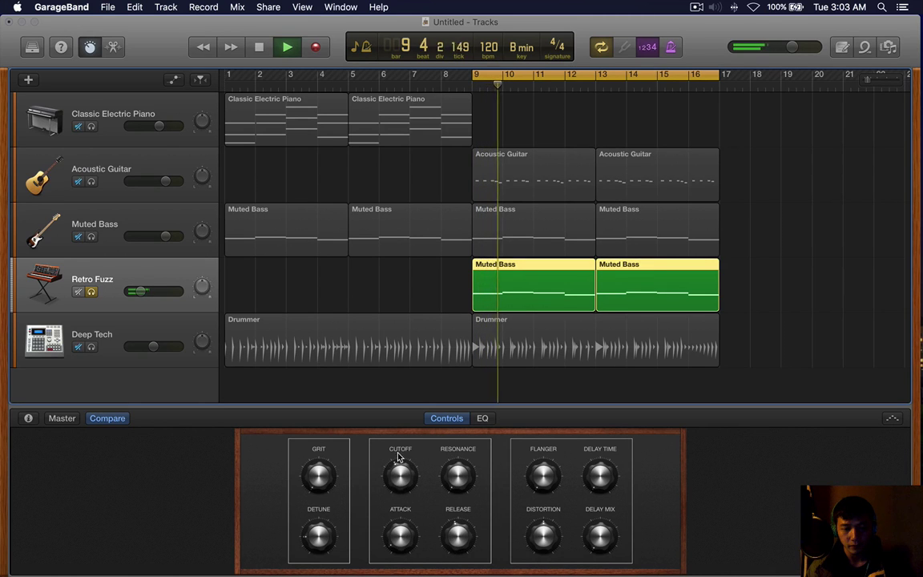
key(space)
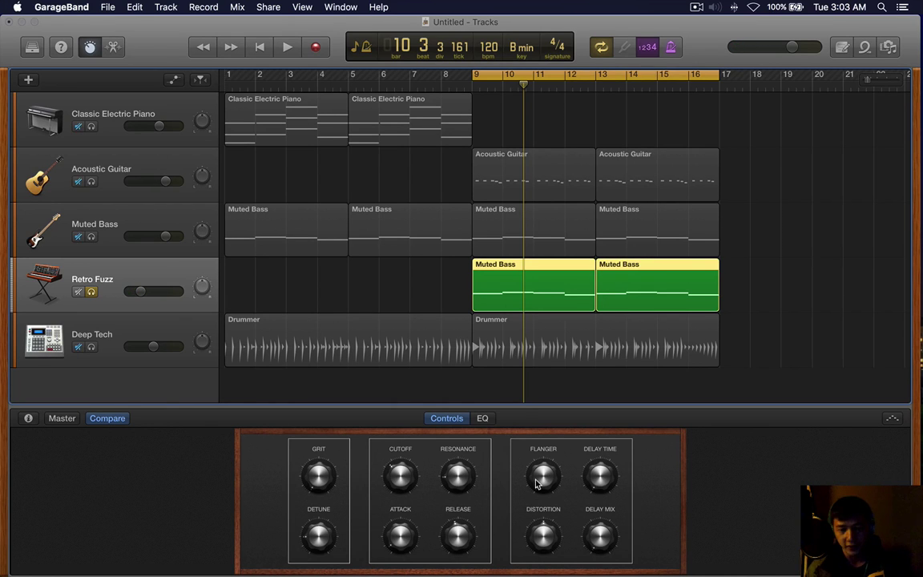
key(space)
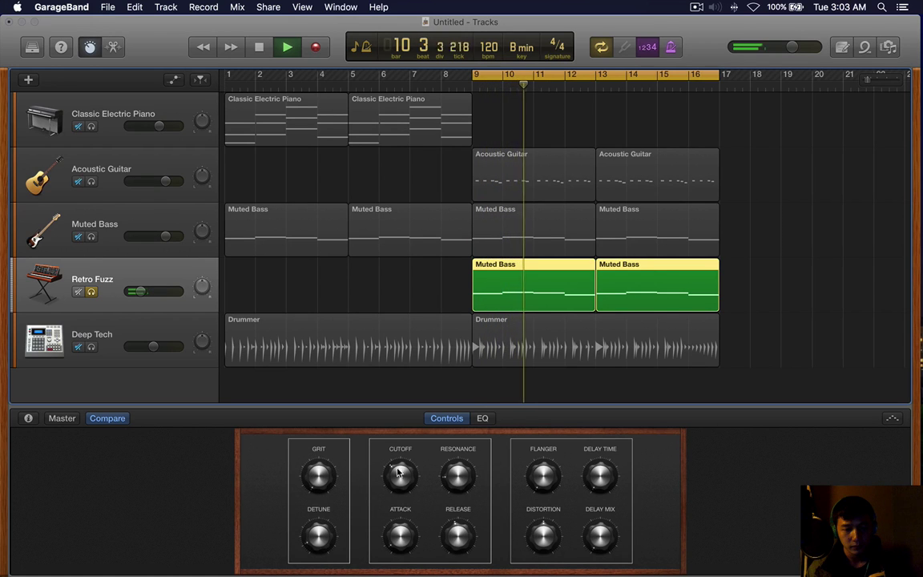
Cut the Retro Fuzz track's low end below about 200 Hz in its EQ, and unsolo it to hear all tracks.
click(482, 418)
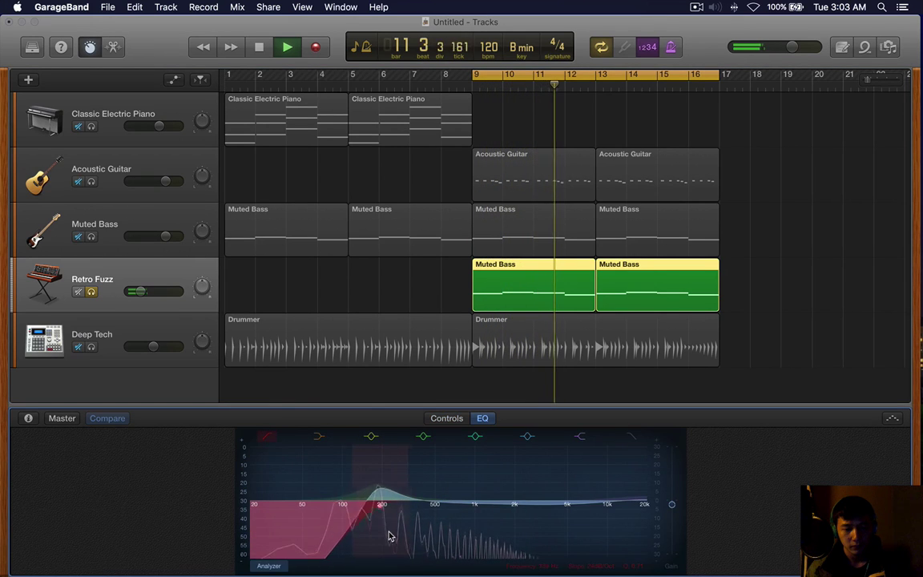
key(space)
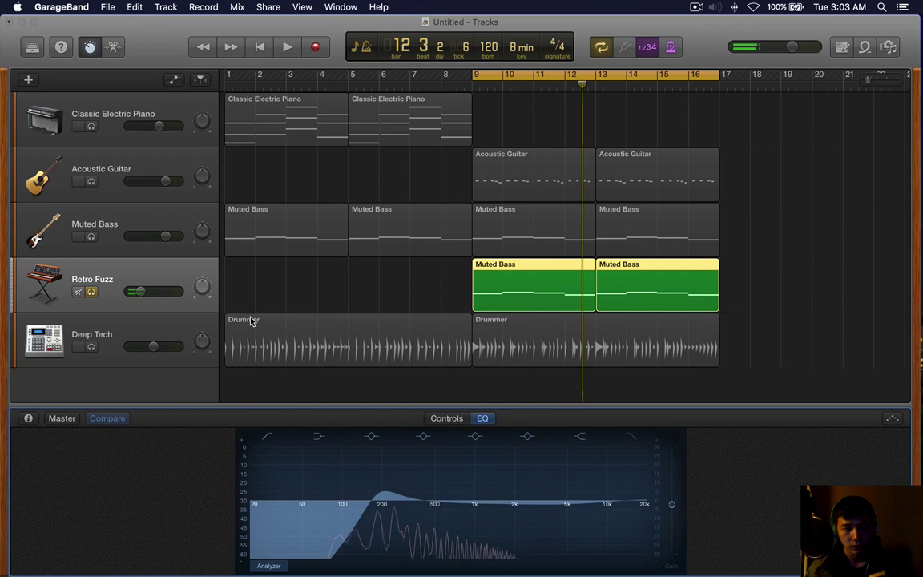
key(s)
key(space)
scroll(506, 321, down, 3)
key(space)
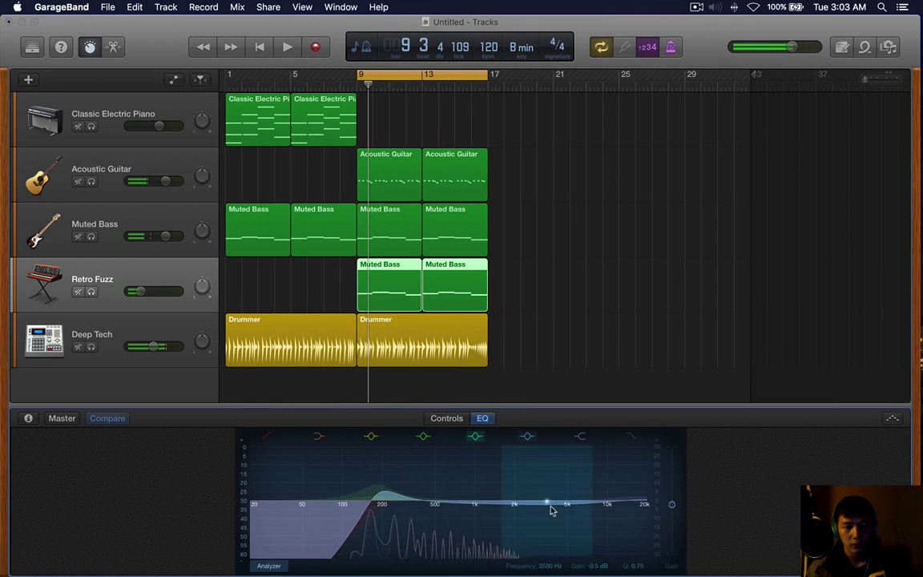
Set Retro Fuzz EQ cuts of -9.0 dB at 1660 Hz and a -15.0 dB high shelf at 2000 Hz, and close the controls.
drag(551, 510, 509, 537)
key(space)
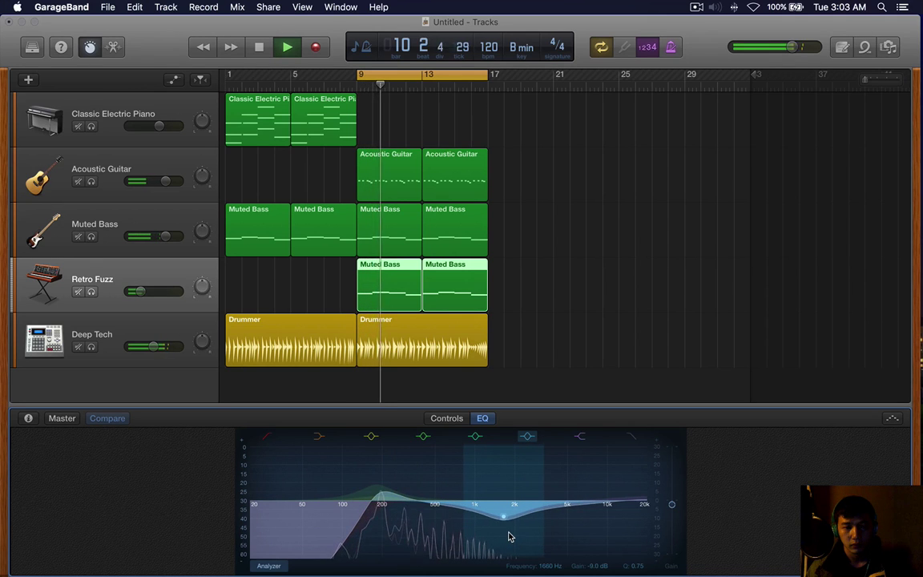
drag(593, 550, 493, 573)
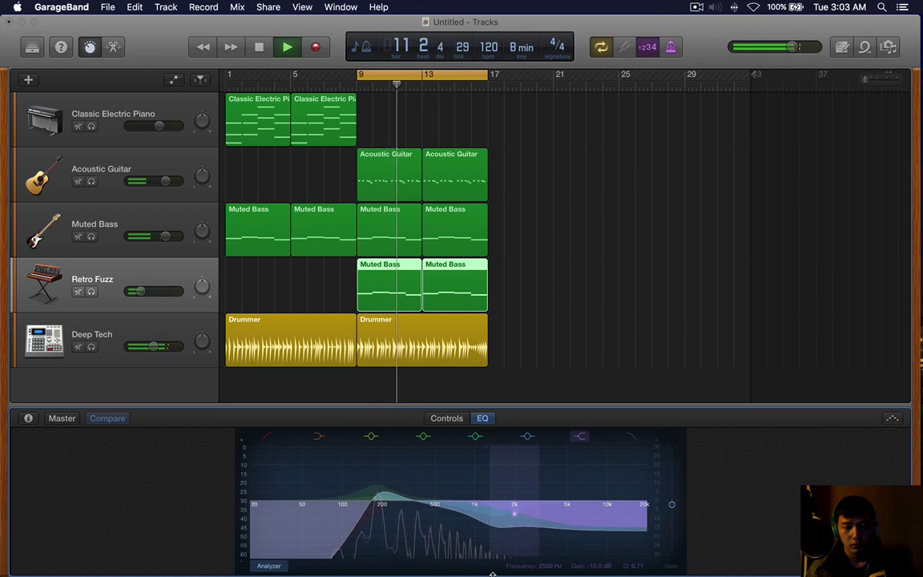
key(b)
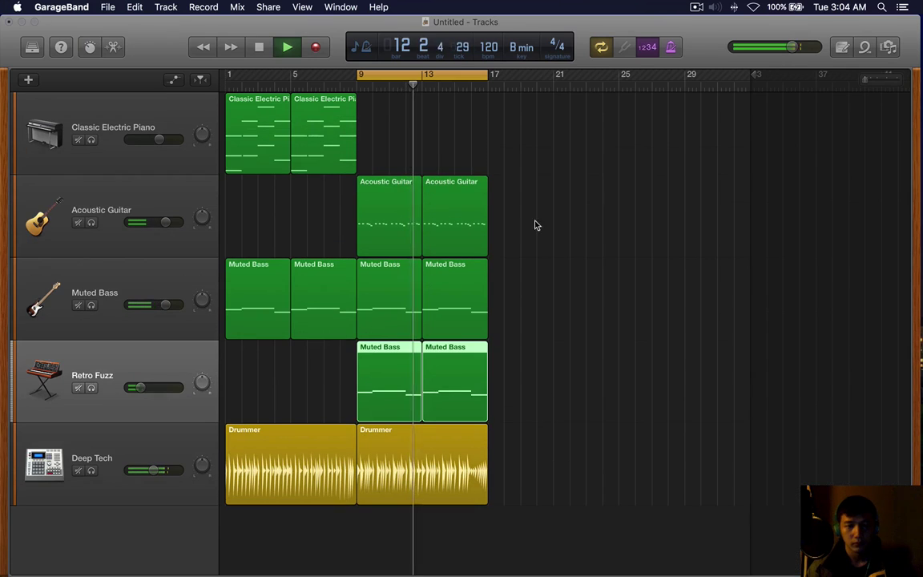
click(535, 221)
key(space)
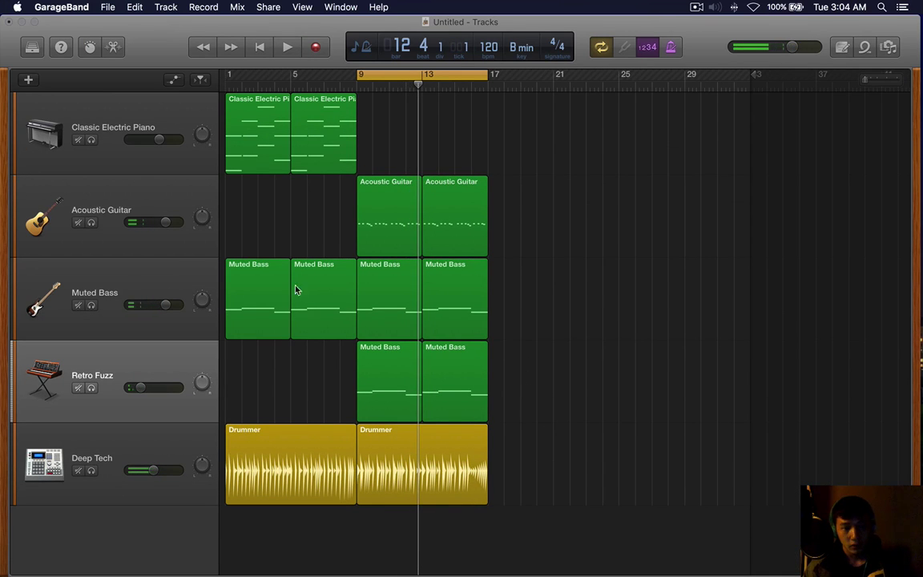
Turn off cycle playback, play the song from the beginning for a couple of bars, and select the Deep Tech track.
key(c)
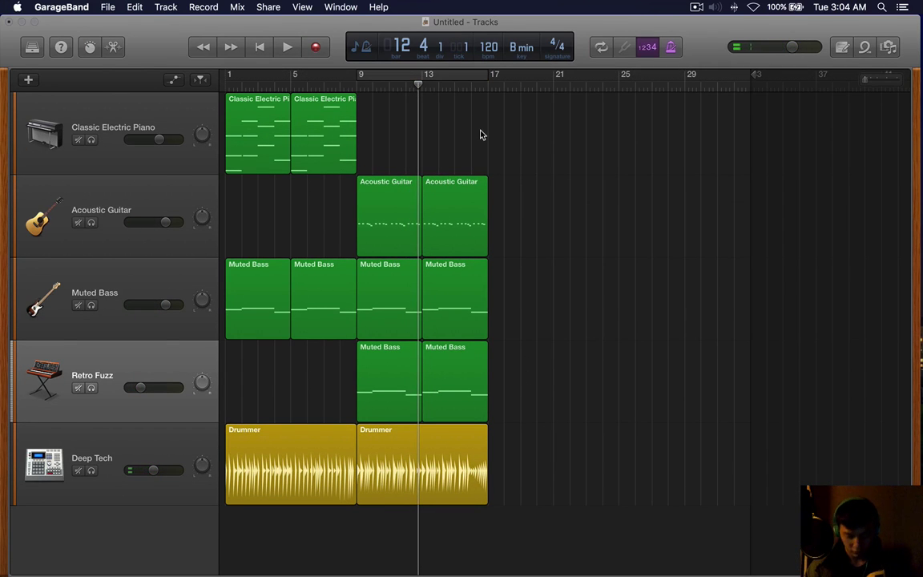
key(Return)
key(space)
key(super+Right)
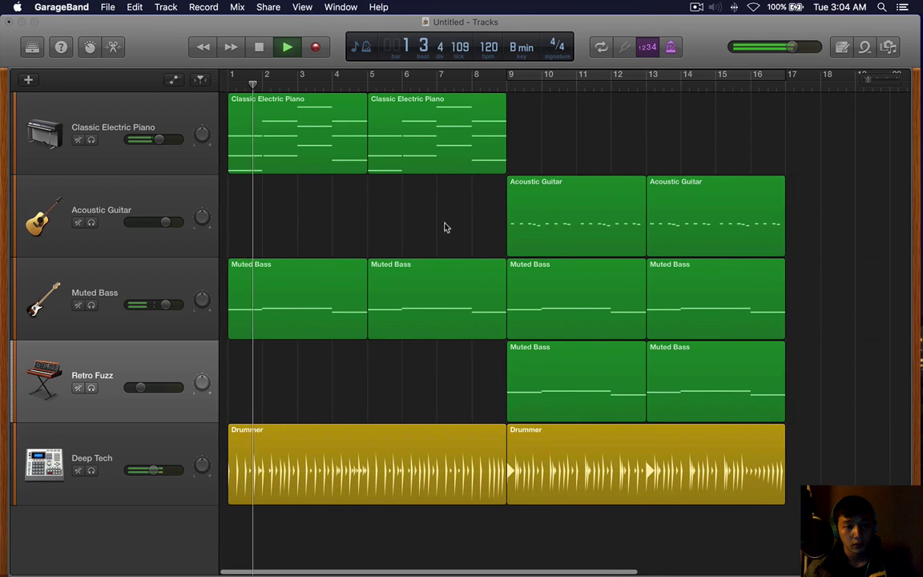
click(103, 454)
key(super+Left)
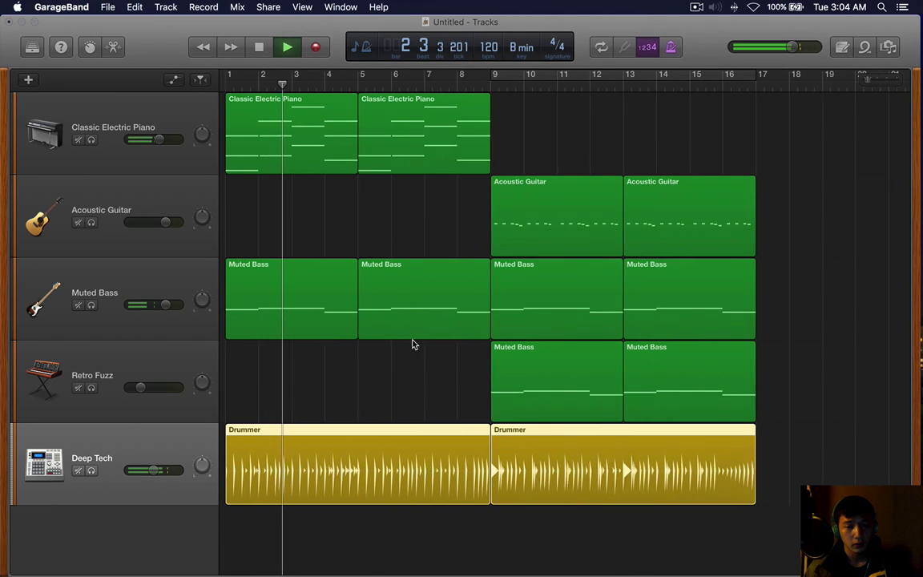
key(space)
Open the loop browser, filter it to Vocals, and search for "lyric".
key(f)
key(f)
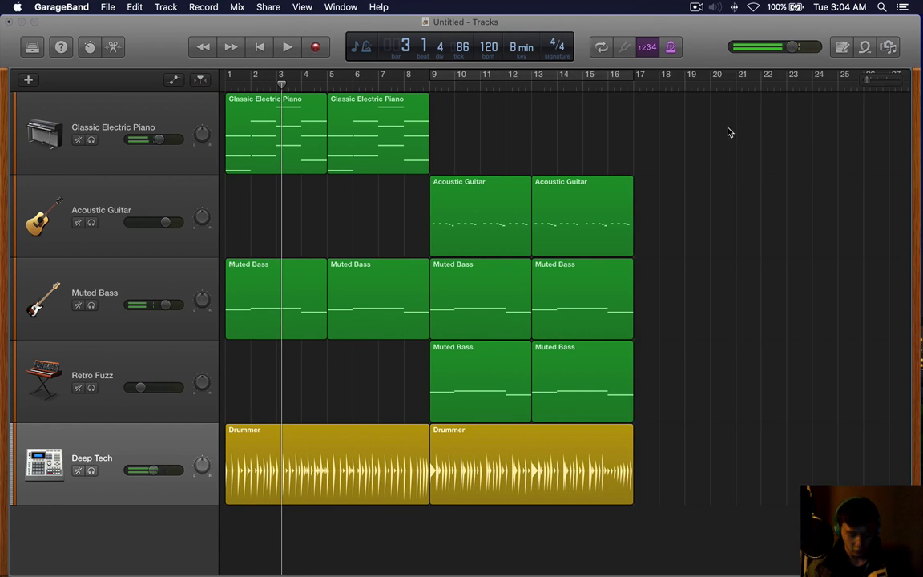
key(o)
click(677, 299)
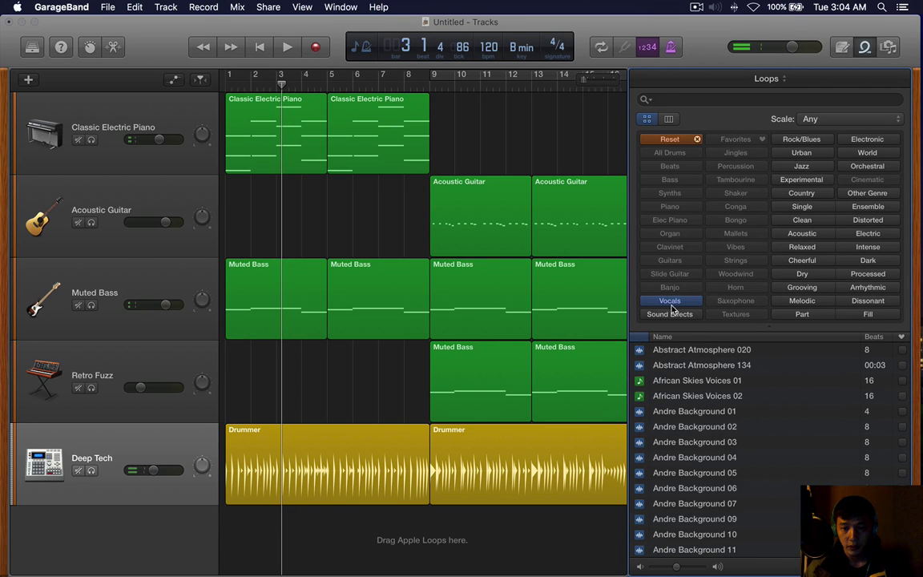
scroll(724, 408, down, 10)
scroll(725, 410, down, 15)
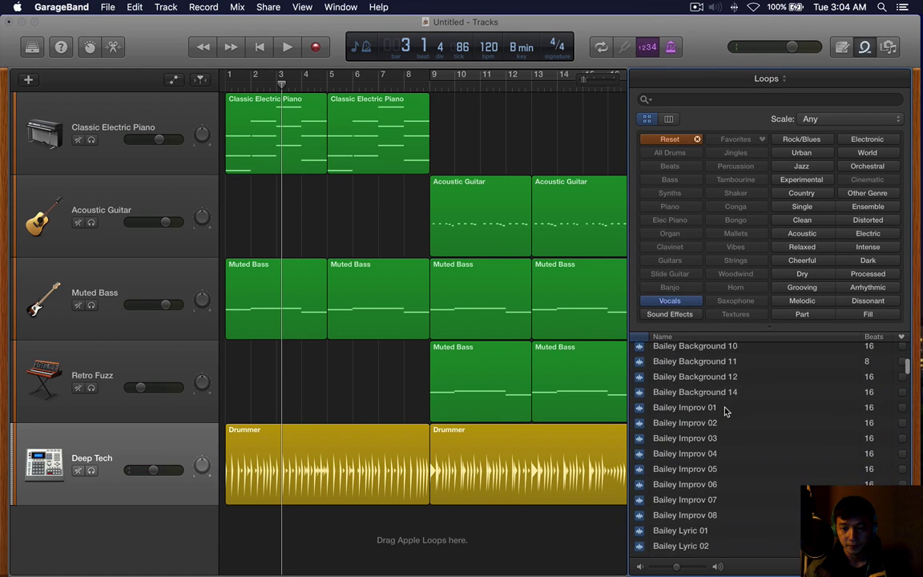
scroll(725, 411, down, 1)
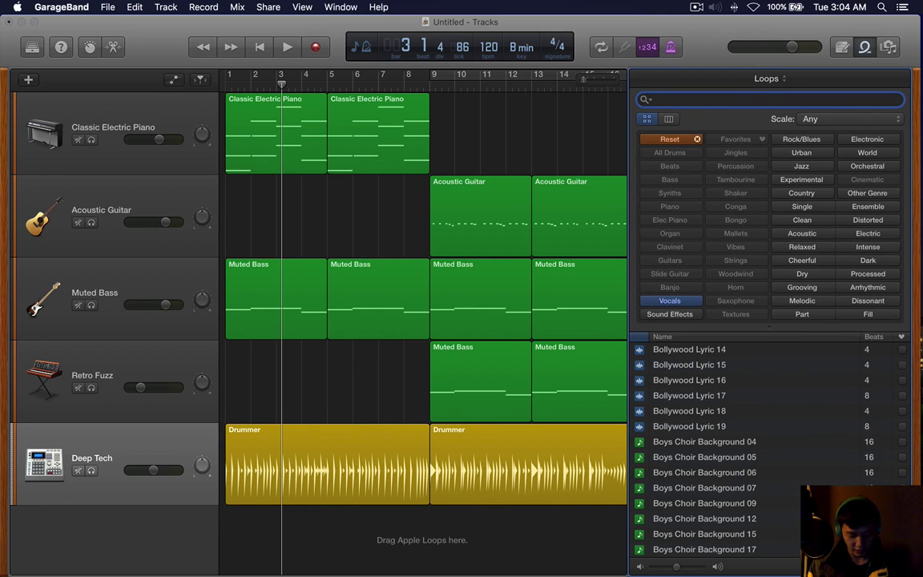
text(lyric)
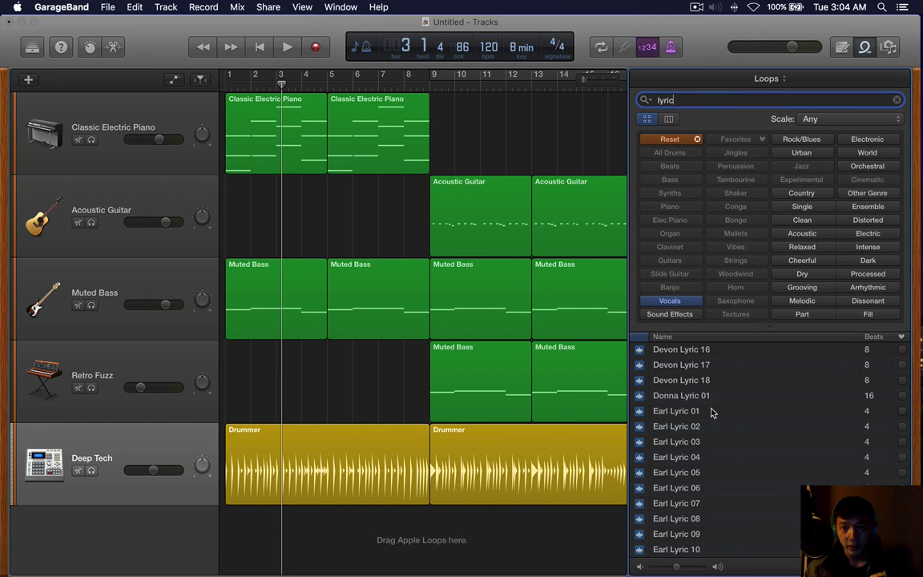
Lower the loop preview volume and audition several Andre Lyric loops, including 06, 08 and 11.
scroll(712, 409, up, 15)
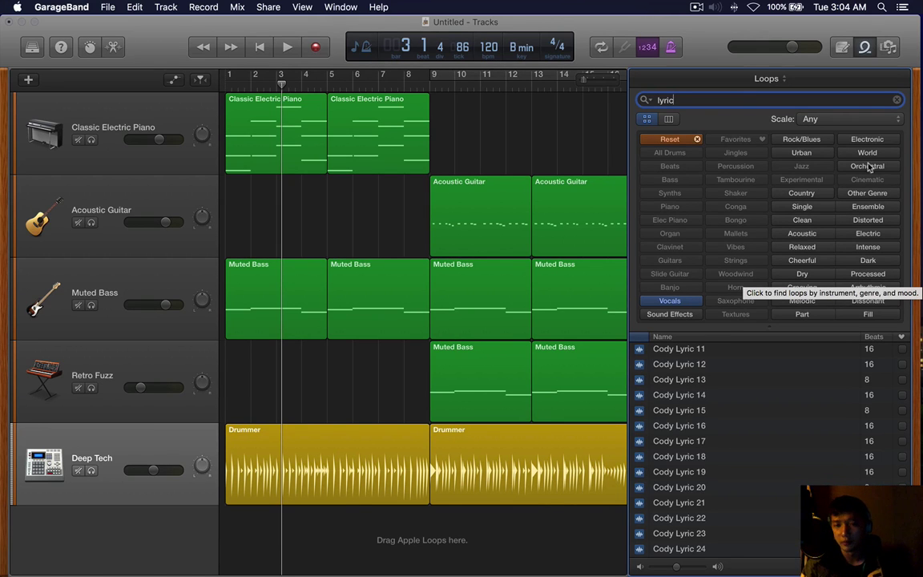
scroll(743, 375, up, 5)
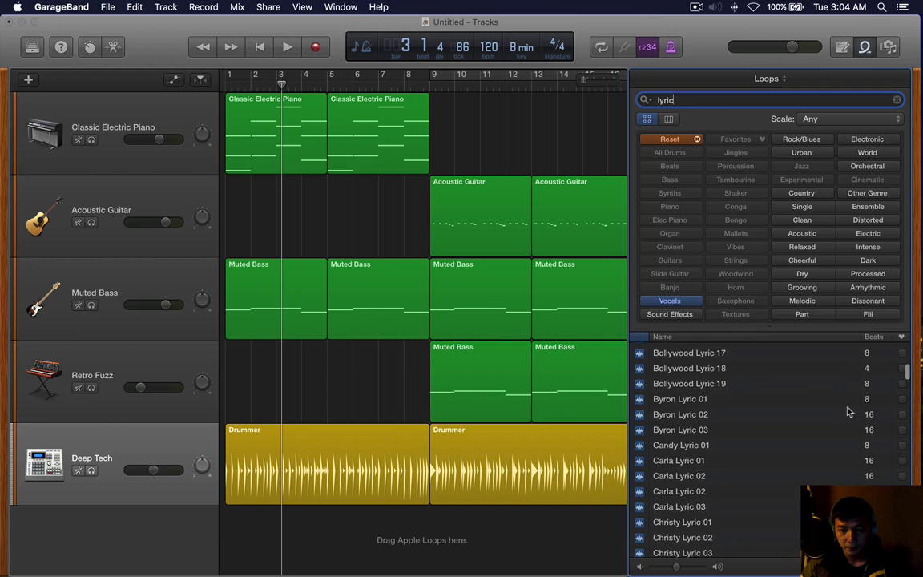
scroll(832, 412, up, 15)
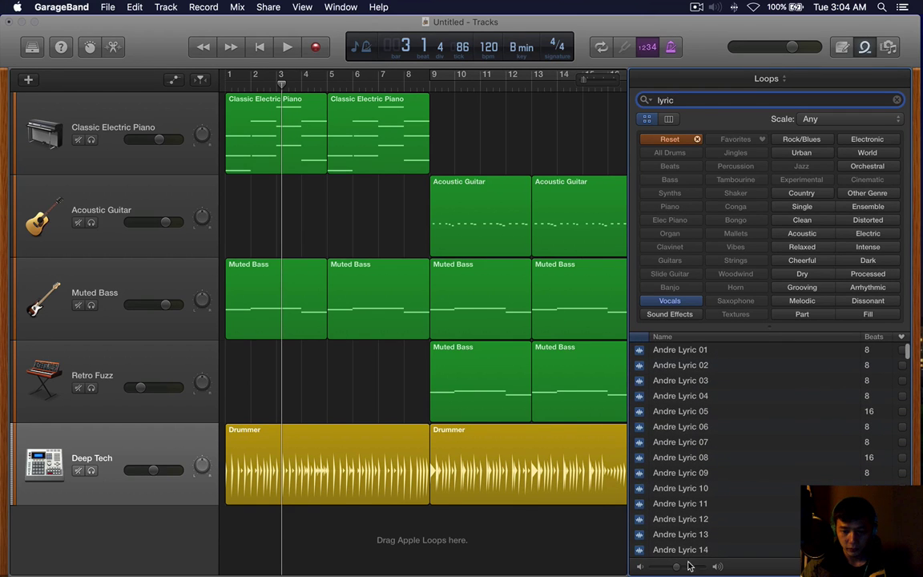
click(721, 426)
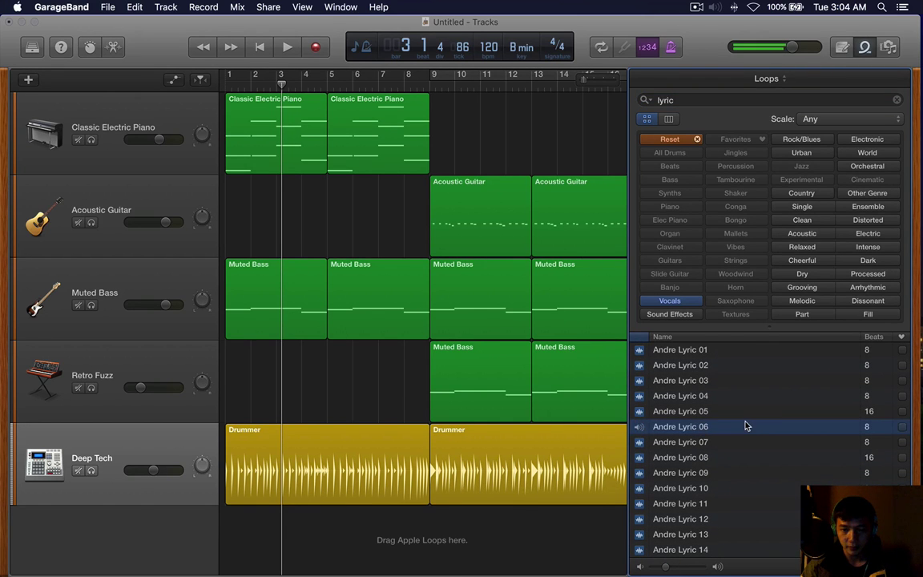
click(700, 457)
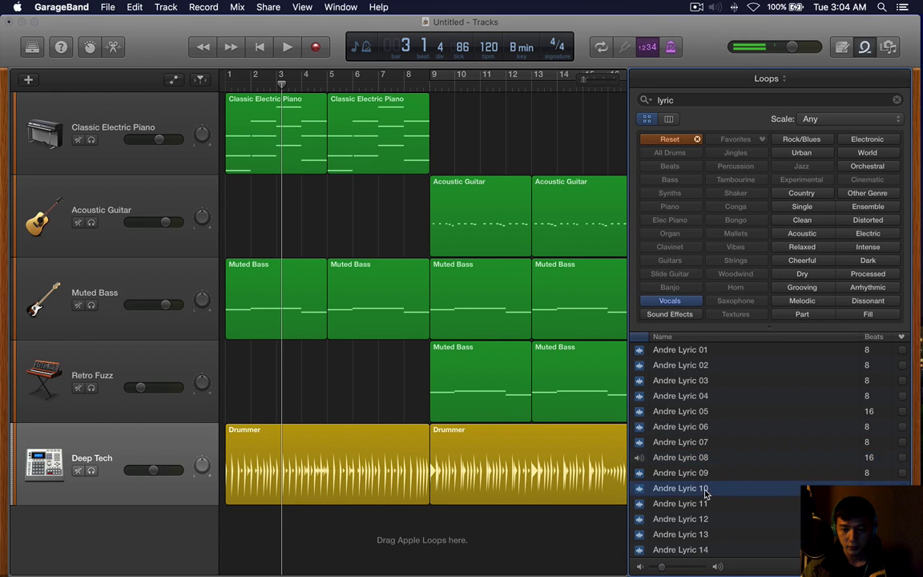
scroll(702, 494, down, 5)
click(711, 441)
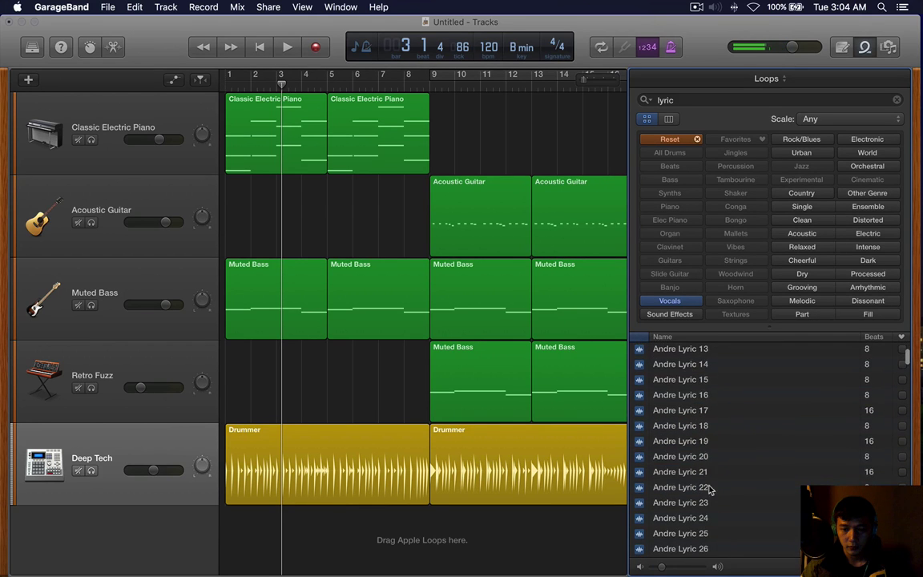
scroll(709, 394, up, 2)
click(710, 394)
scroll(713, 396, up, 3)
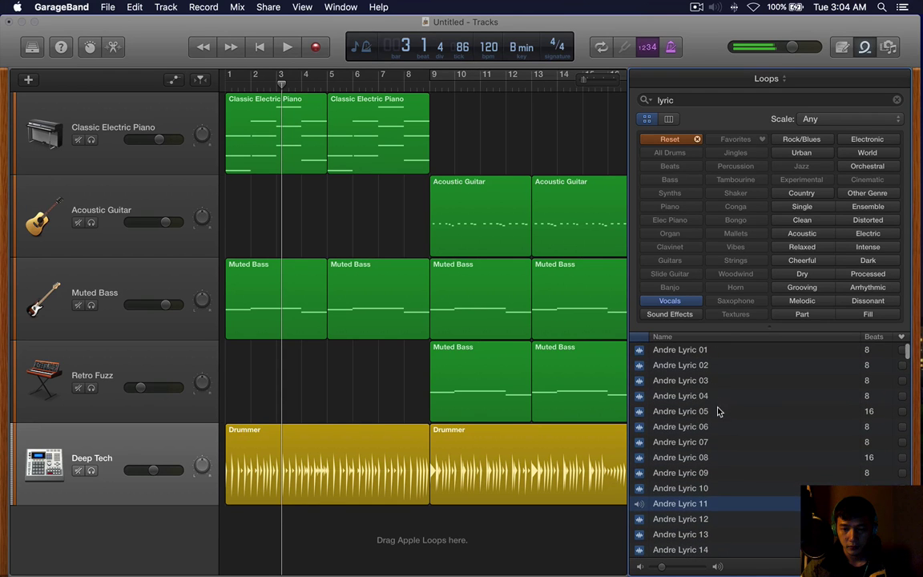
Audition Andre Lyric 27 and its neighbour, and look through the Bailey and Bollywood Lyric loops.
scroll(717, 413, down, 8)
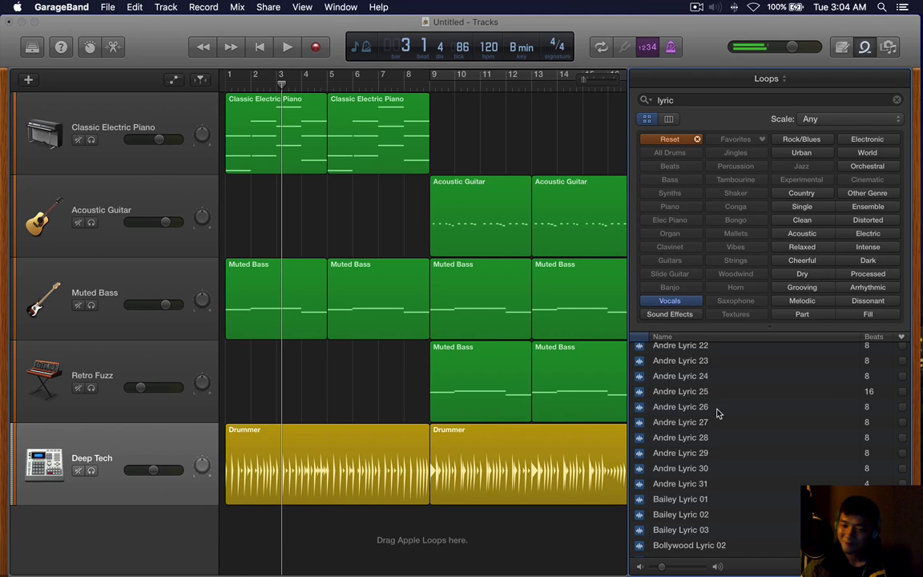
click(715, 423)
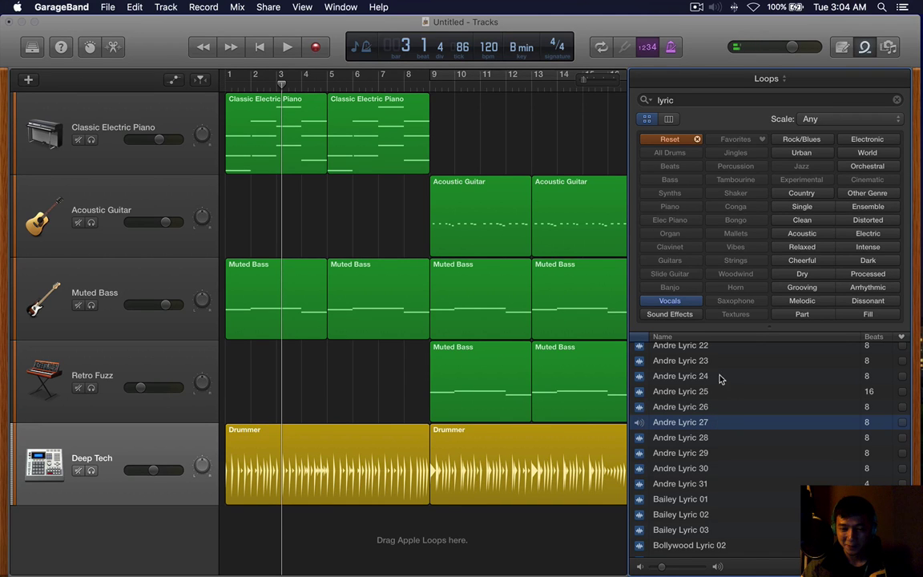
click(705, 408)
scroll(720, 408, down, 5)
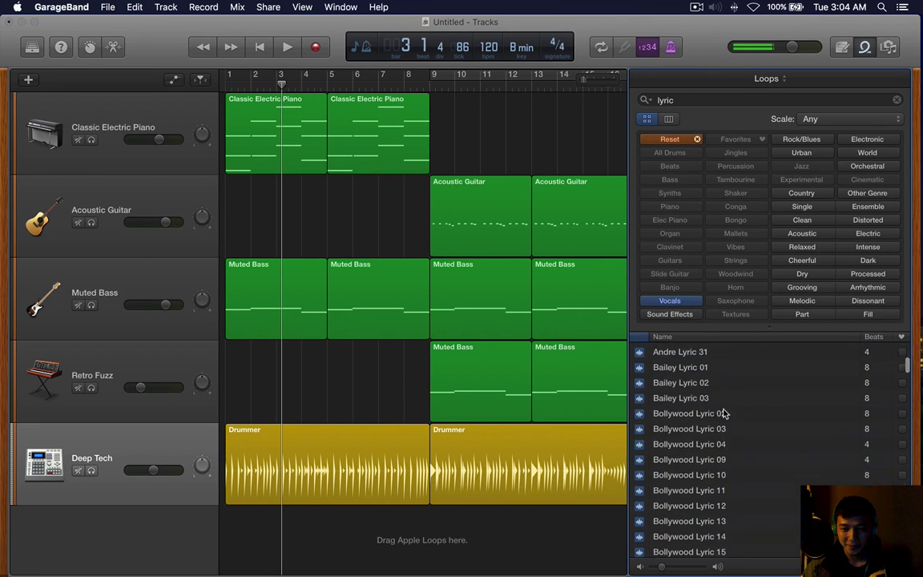
scroll(726, 389, down, 8)
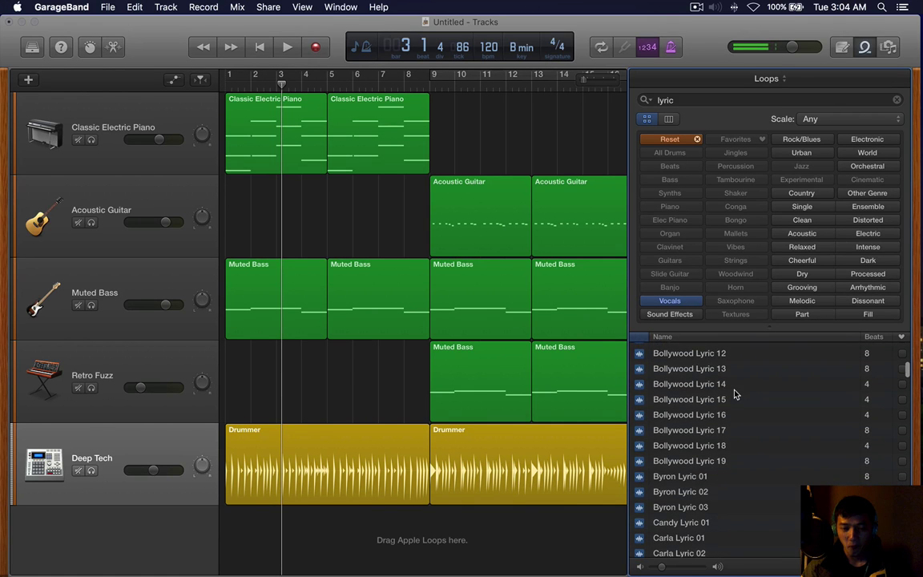
Look through the Christy and Cody Lyric loops, auditioning several including Cody Lyric 07 and 10.
scroll(725, 401, down, 12)
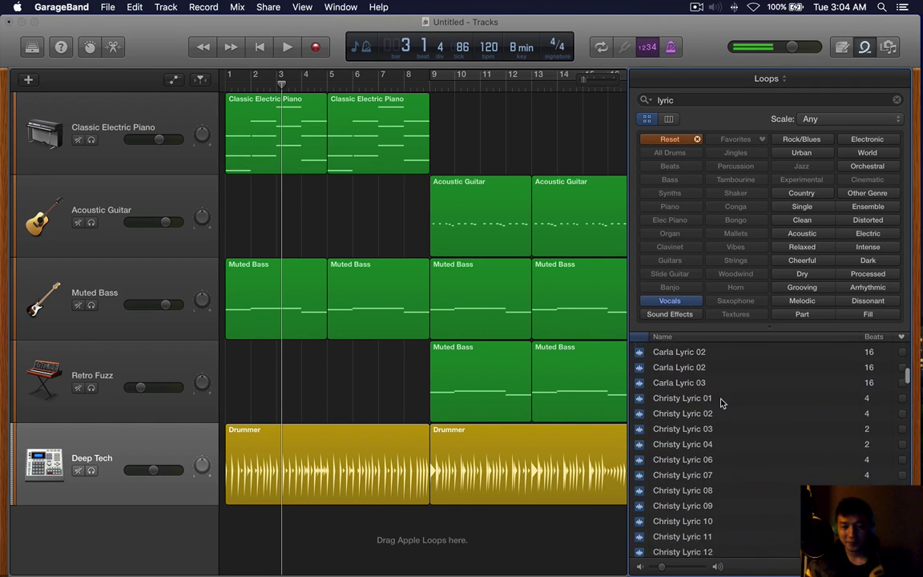
scroll(727, 419, down, 2)
click(727, 419)
scroll(726, 418, down, 6)
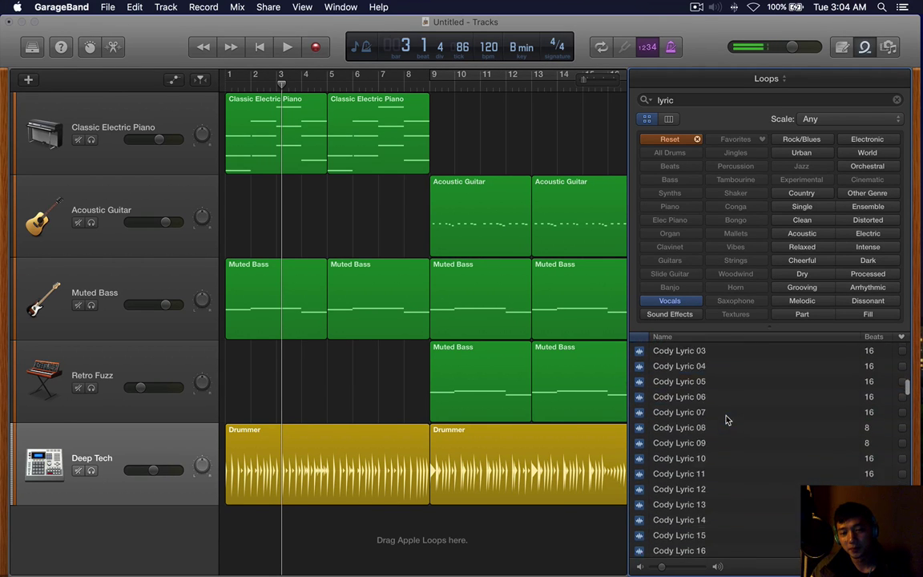
scroll(727, 419, up, 2)
click(725, 415)
scroll(802, 437, down, 3)
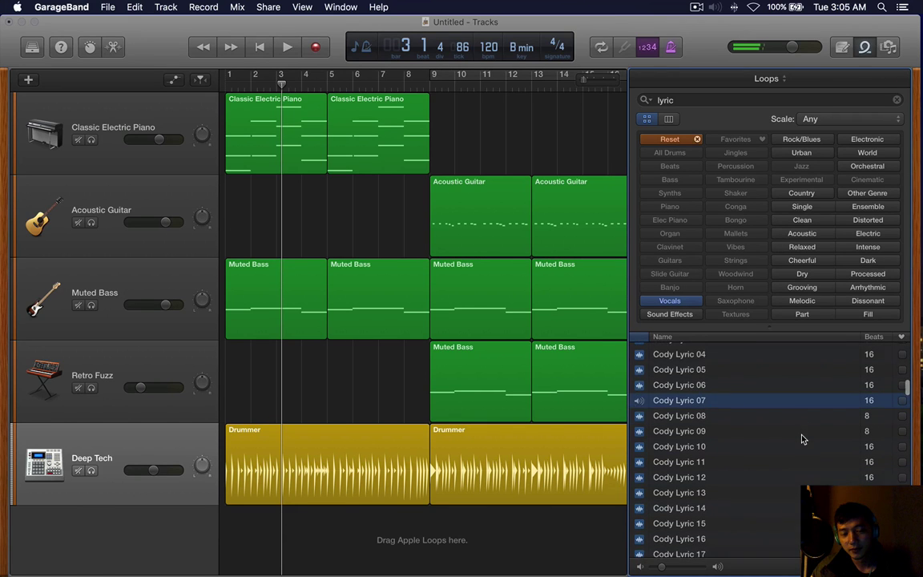
scroll(754, 405, down, 10)
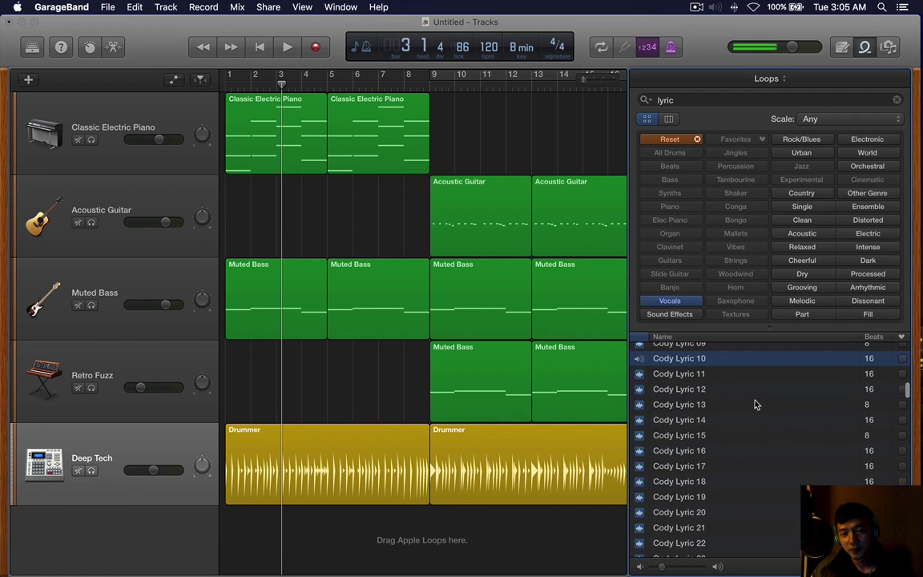
Audition Earl Lyric 08 and 07, and look through the other Devon and Earl Lyric loops.
scroll(754, 404, down, 8)
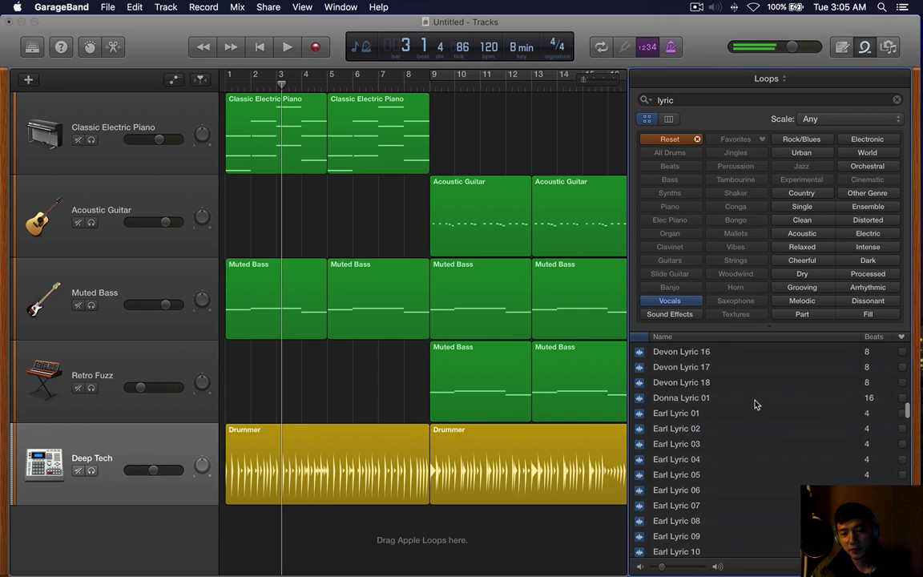
scroll(754, 405, down, 3)
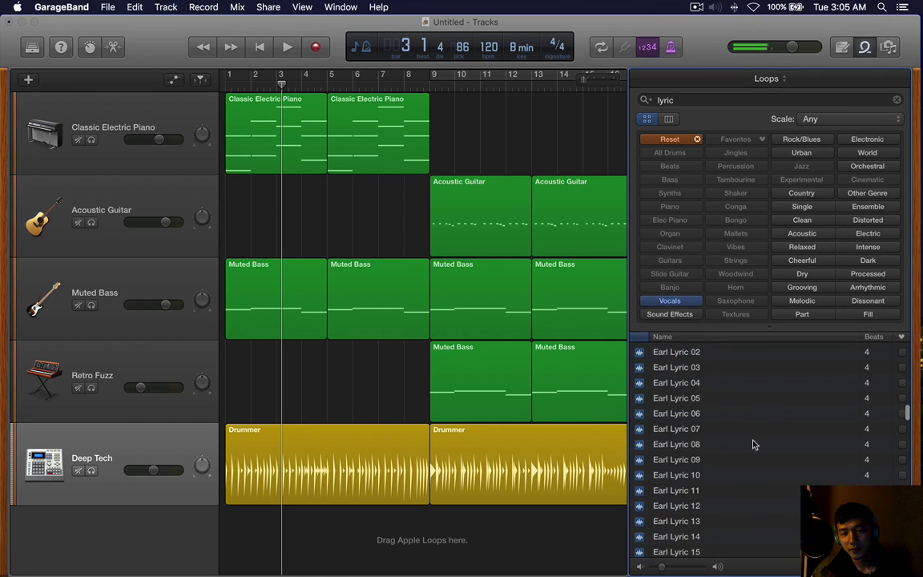
click(753, 443)
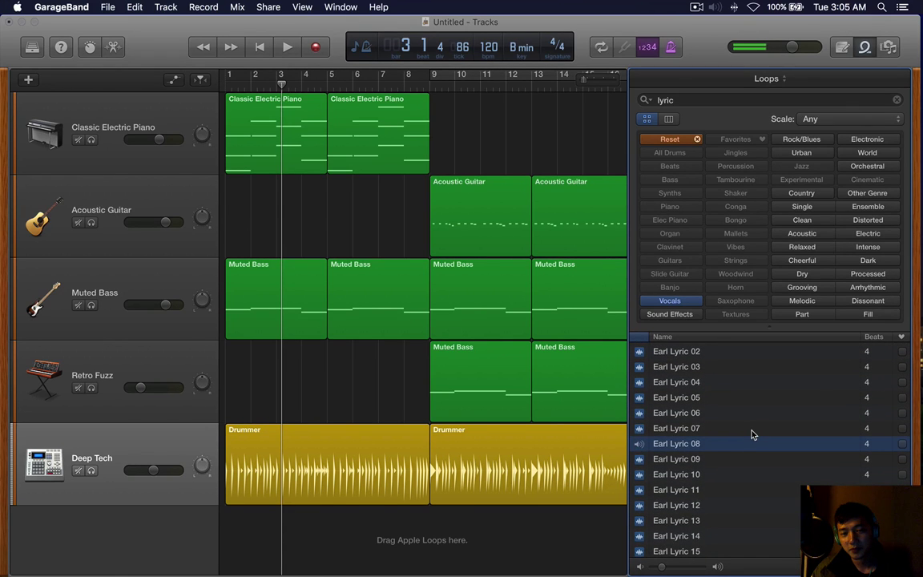
click(793, 430)
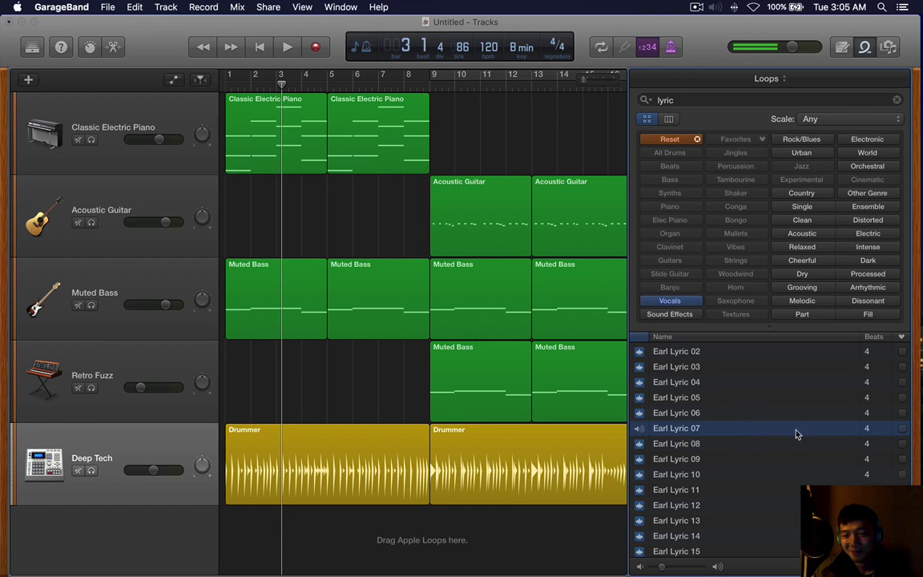
scroll(786, 420, up, 9)
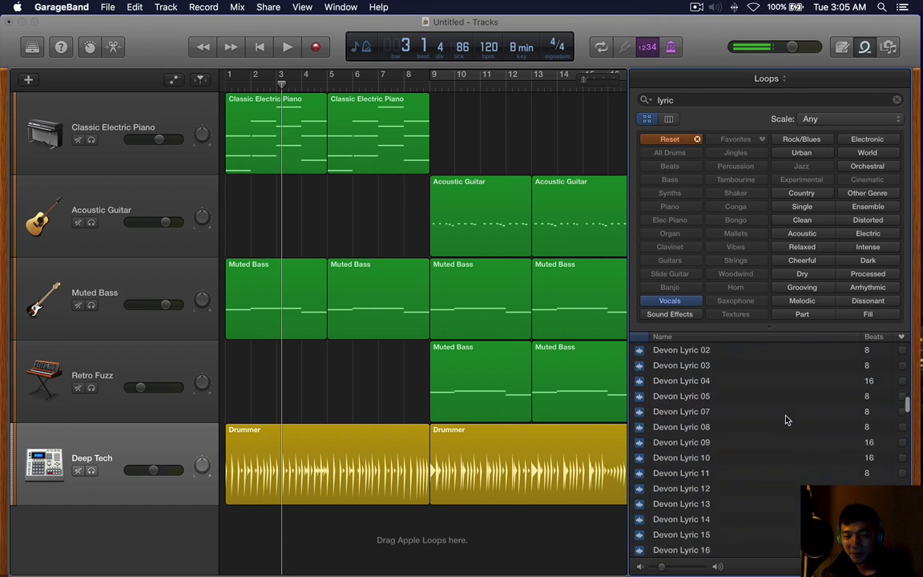
scroll(786, 419, down, 15)
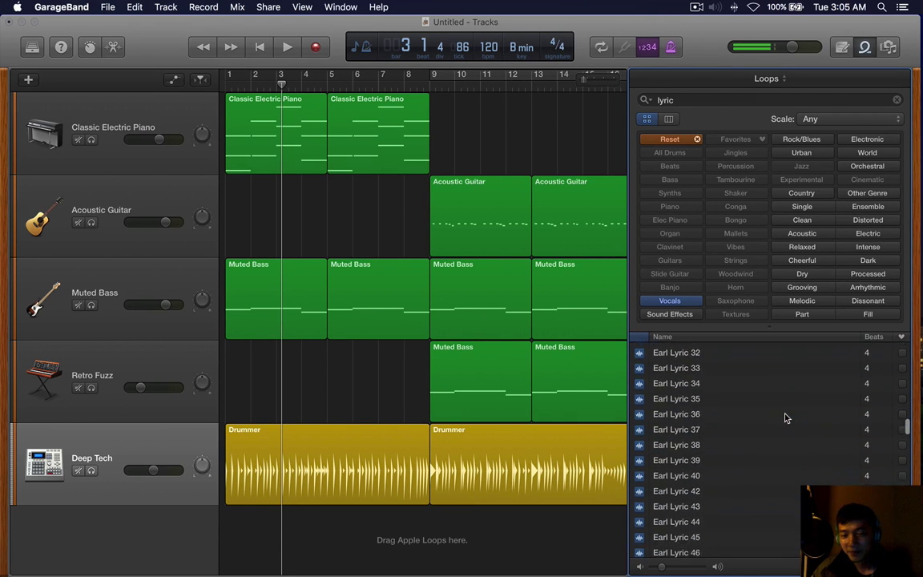
scroll(784, 419, down, 10)
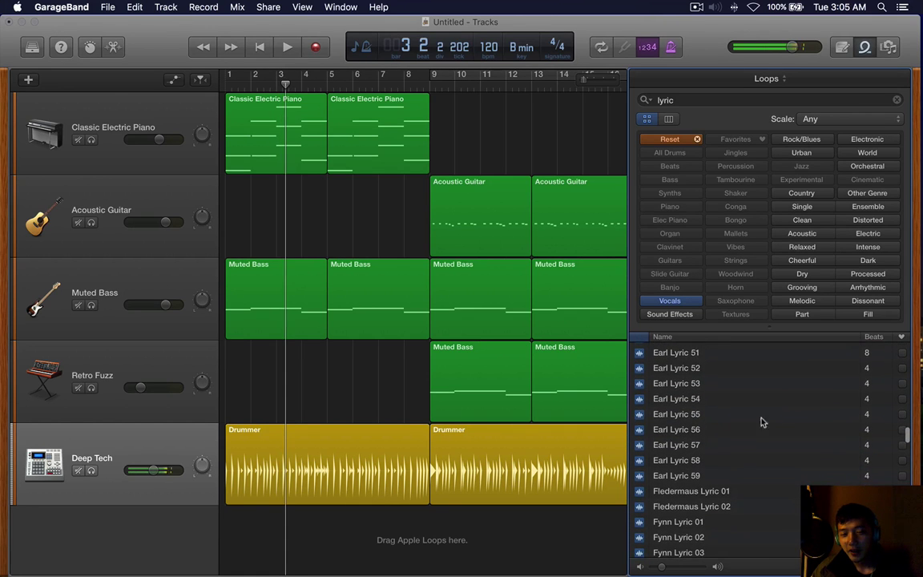
Turn on cycle playback and move the eight-bar cycle range to start at bar 1.
click(535, 72)
drag(514, 77, 310, 78)
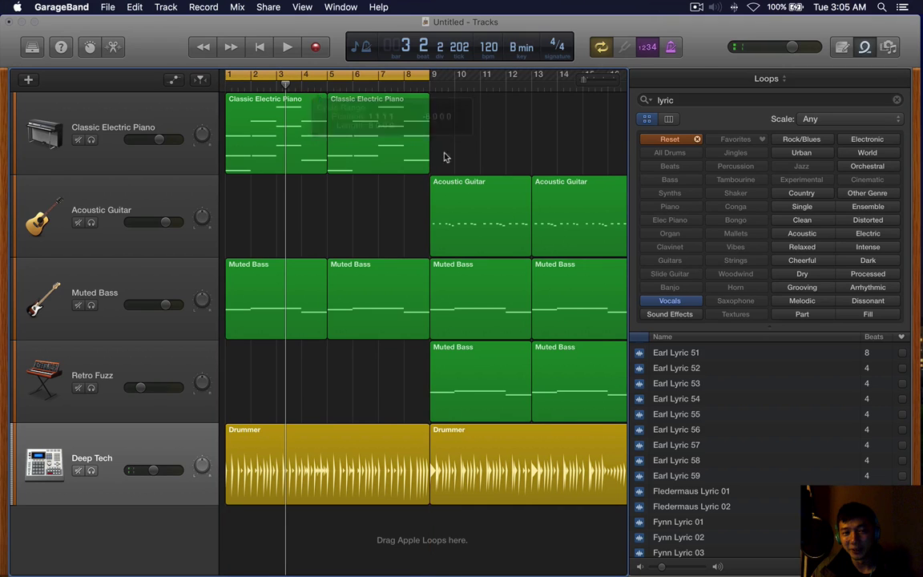
Audition Fynn Lyric 28 and Mozart Lyric 05, and look through the Gospel, Hallelujah, Janice, Jessi and Mikal Lyric loops.
scroll(679, 435, down, 4)
scroll(679, 435, down, 10)
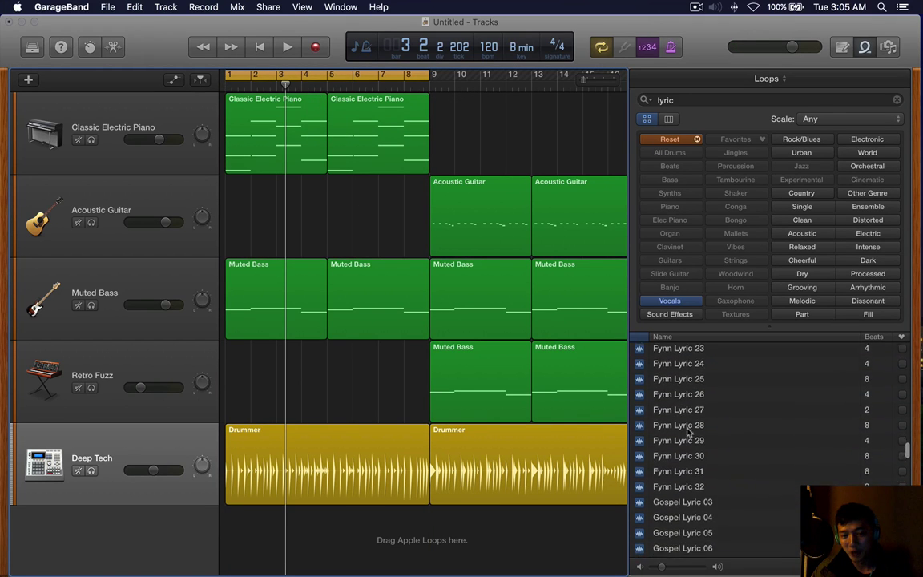
click(697, 407)
scroll(722, 459, down, 1)
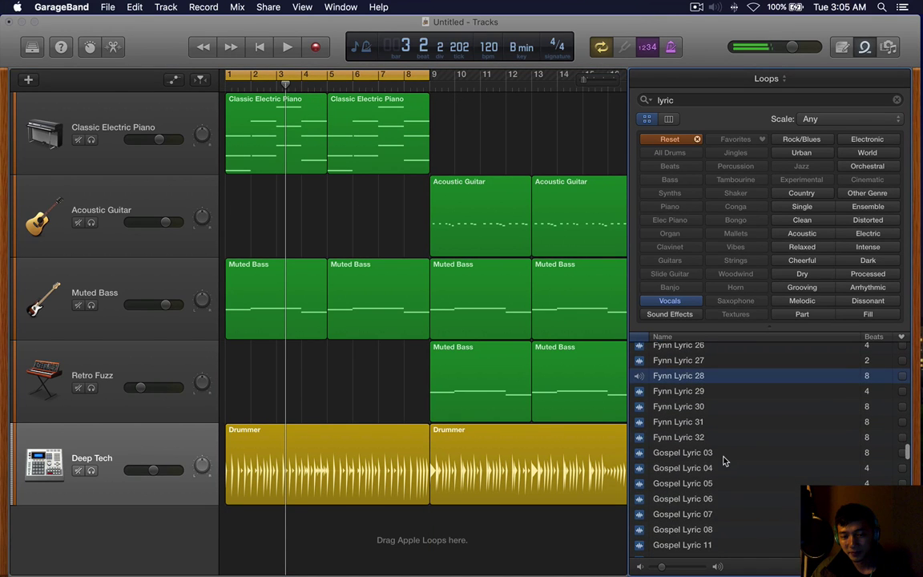
scroll(723, 444, down, 10)
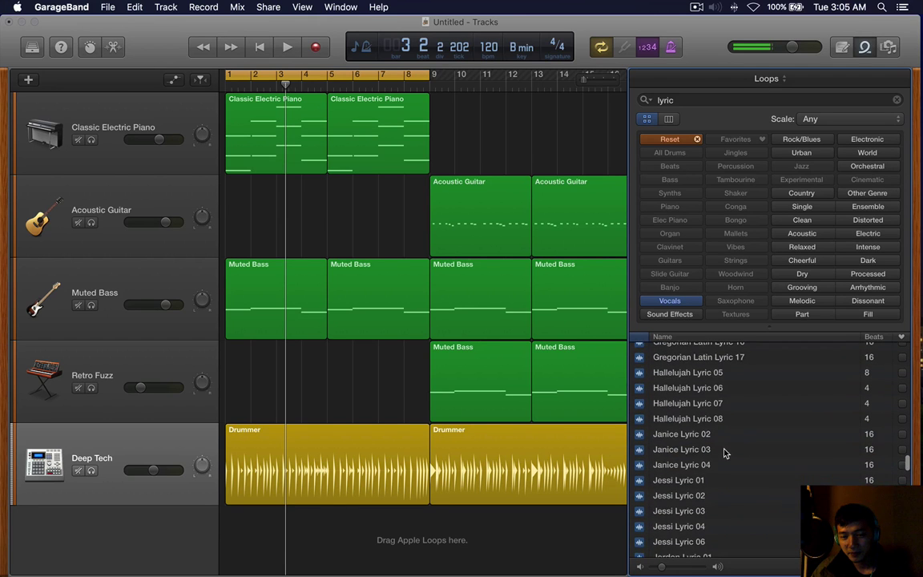
scroll(724, 453, down, 15)
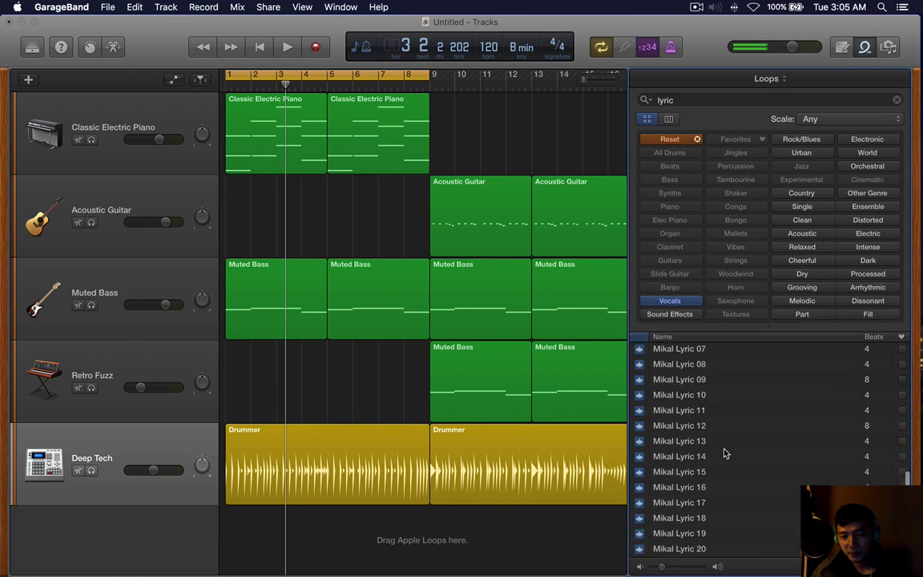
scroll(723, 453, down, 20)
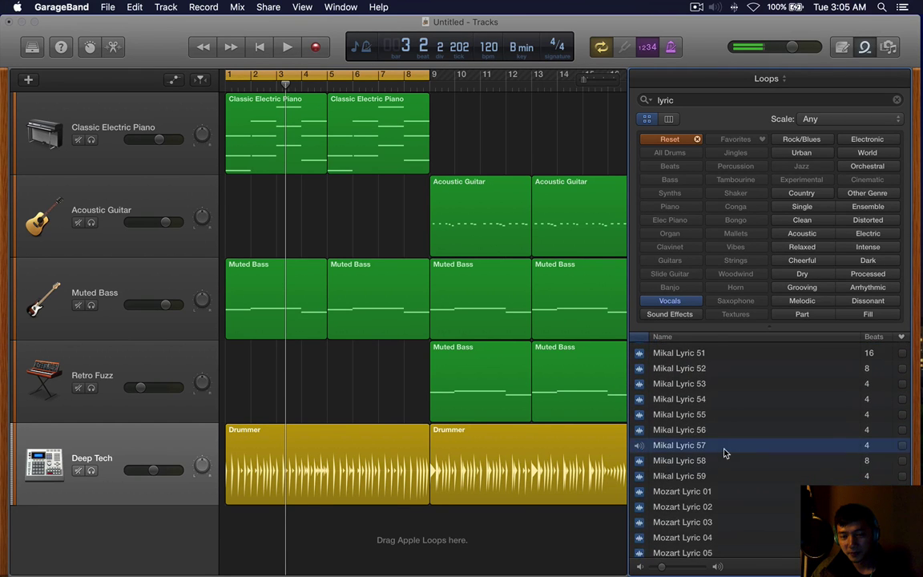
scroll(723, 454, up, 1)
click(723, 453)
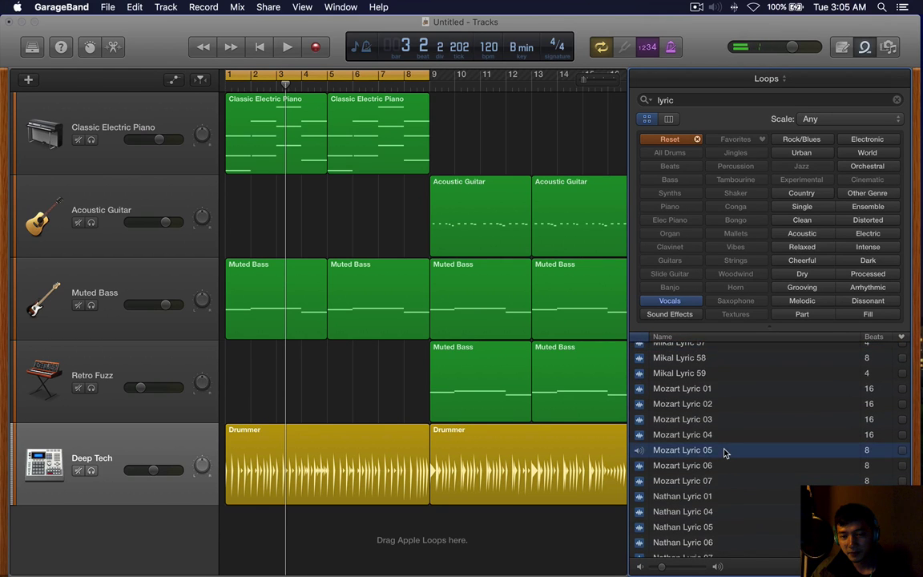
Audition Mikal Lyric 57, 55 and 50.
scroll(723, 453, up, 7)
click(723, 455)
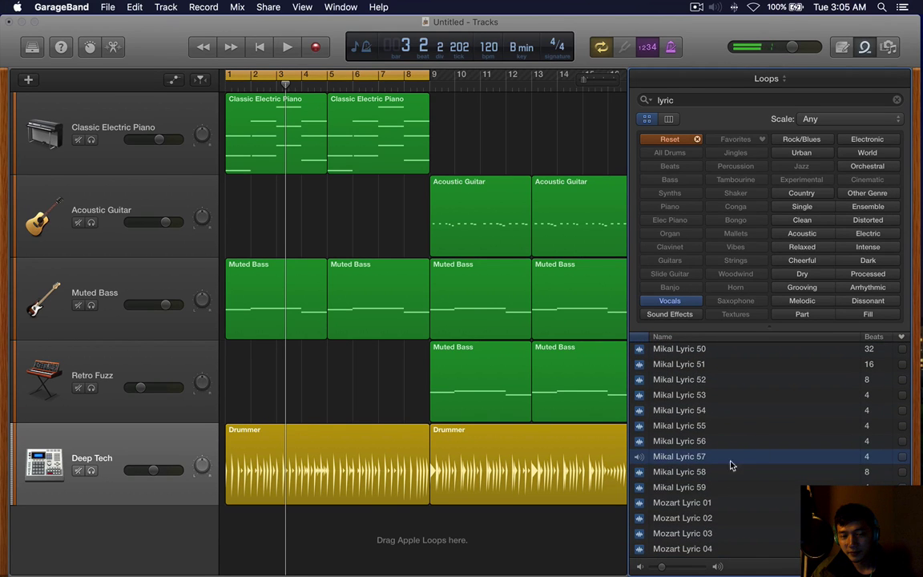
click(702, 426)
scroll(703, 412, up, 4)
scroll(702, 408, down, 1)
click(703, 396)
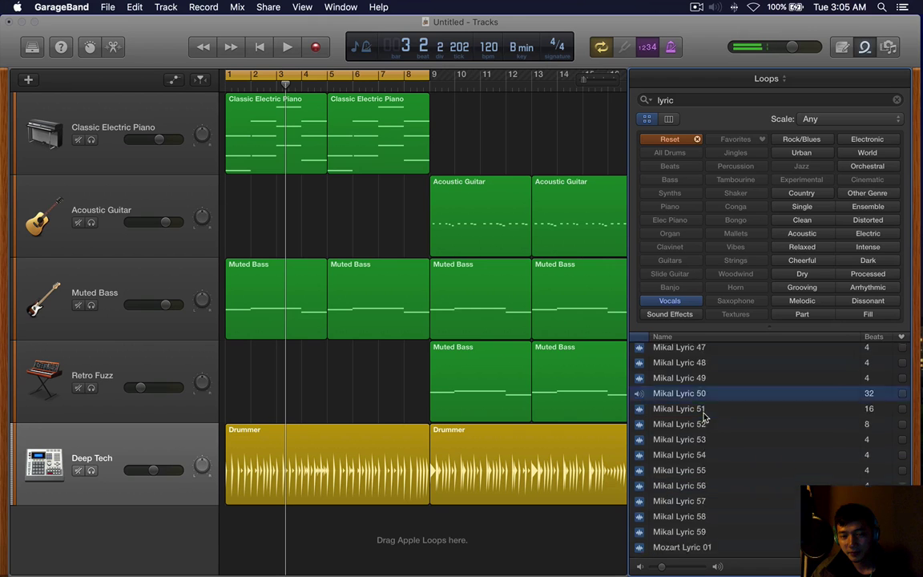
Look through the Lyric loops from Mozart to Seth, auditioning Ricky Lyric 11 and 12.
scroll(705, 416, down, 15)
scroll(705, 415, down, 5)
click(705, 415)
scroll(705, 414, down, 10)
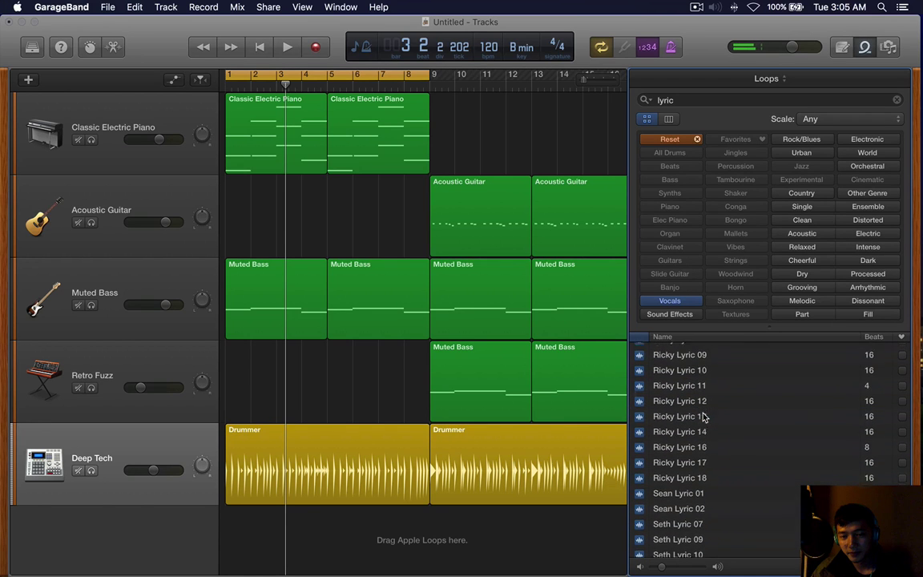
scroll(703, 414, up, 1)
click(702, 412)
scroll(703, 411, down, 1)
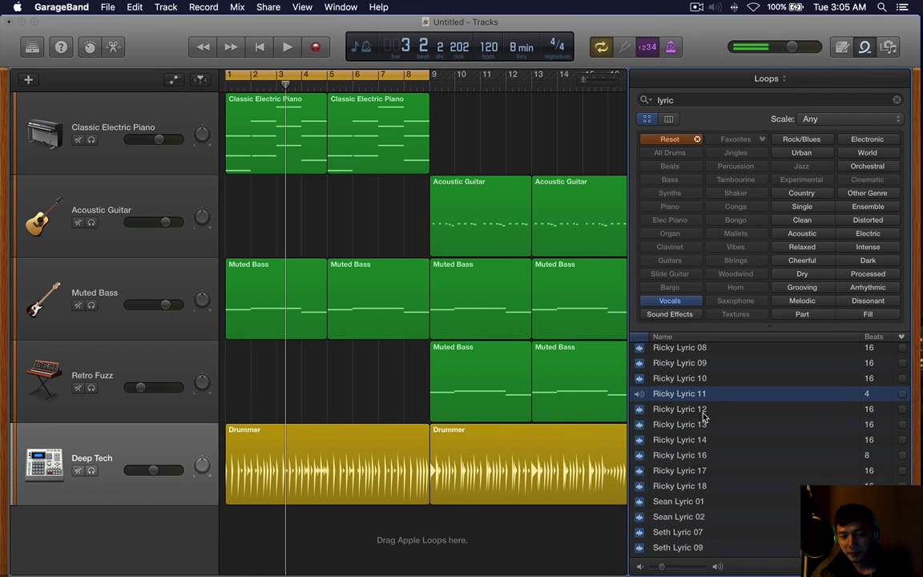
click(689, 412)
scroll(739, 431, down, 4)
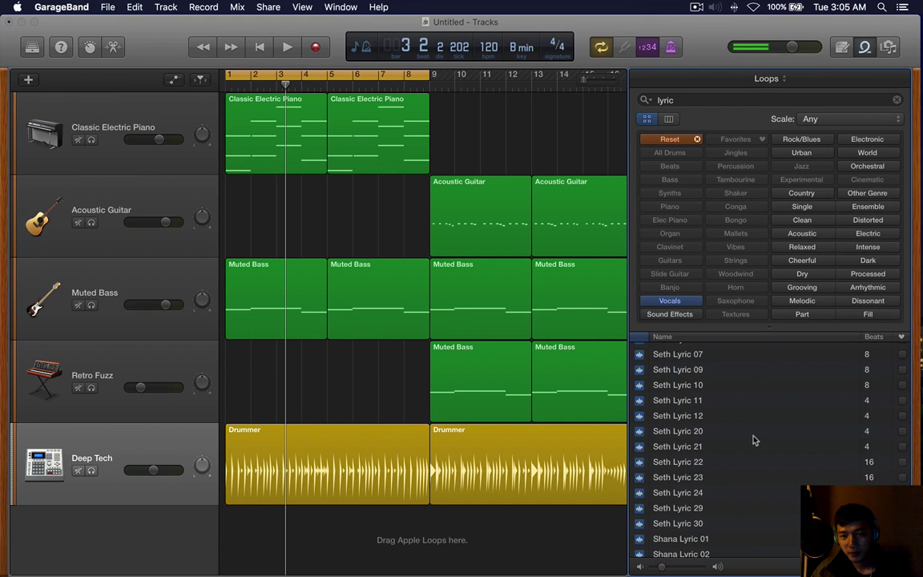
Look through the Shana, Tia, Tom and Tyson Lyric loops, auditioning several including Tyson Lyric 12.
scroll(752, 439, down, 10)
click(750, 441)
scroll(751, 444, down, 4)
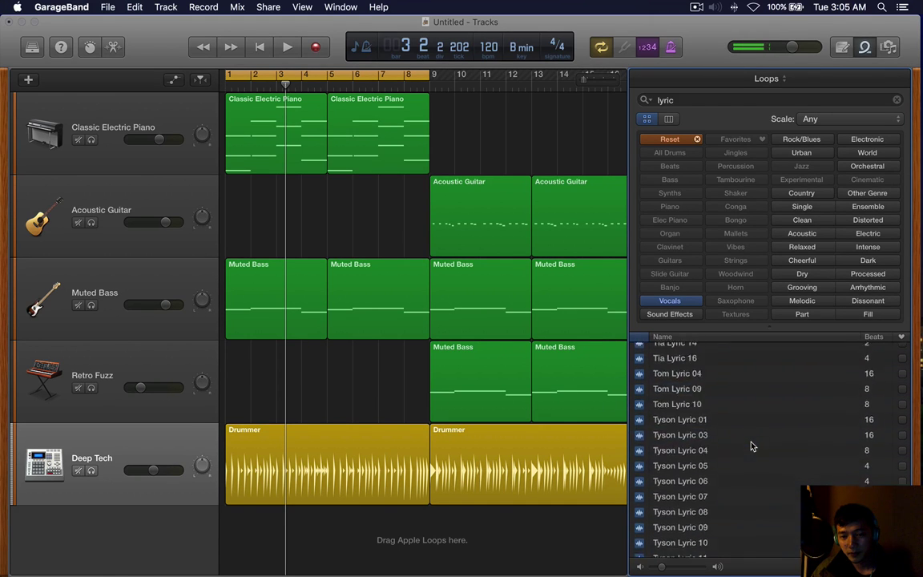
click(750, 444)
scroll(751, 446, down, 5)
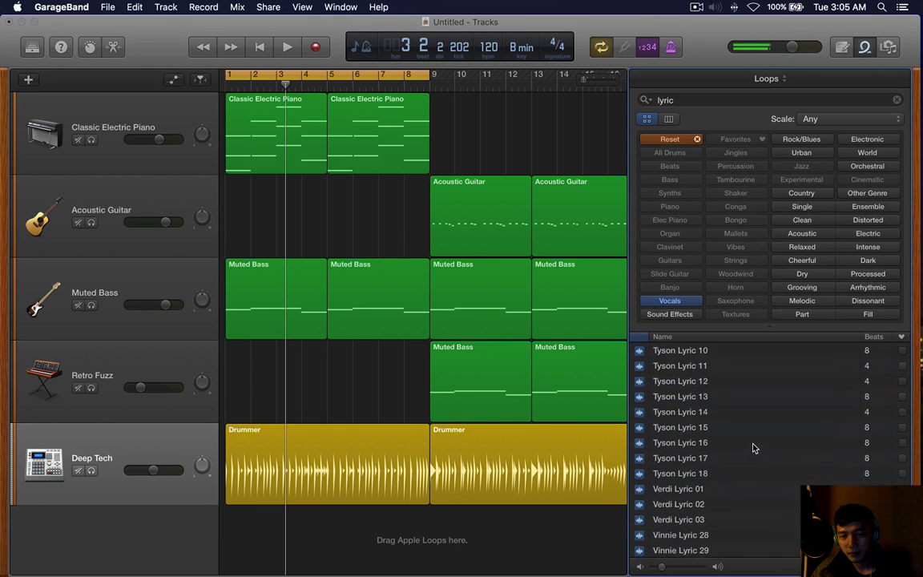
scroll(753, 447, up, 2)
click(753, 443)
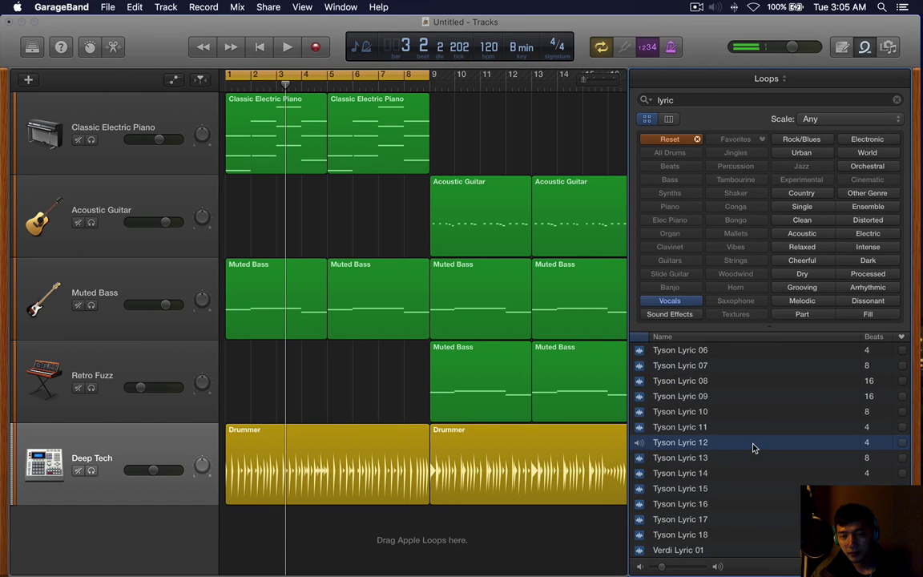
Audition Tyson Lyric 09, Verdi Lyric 02 and another loop further down the Lyric results.
click(759, 399)
scroll(754, 436, down, 5)
click(694, 433)
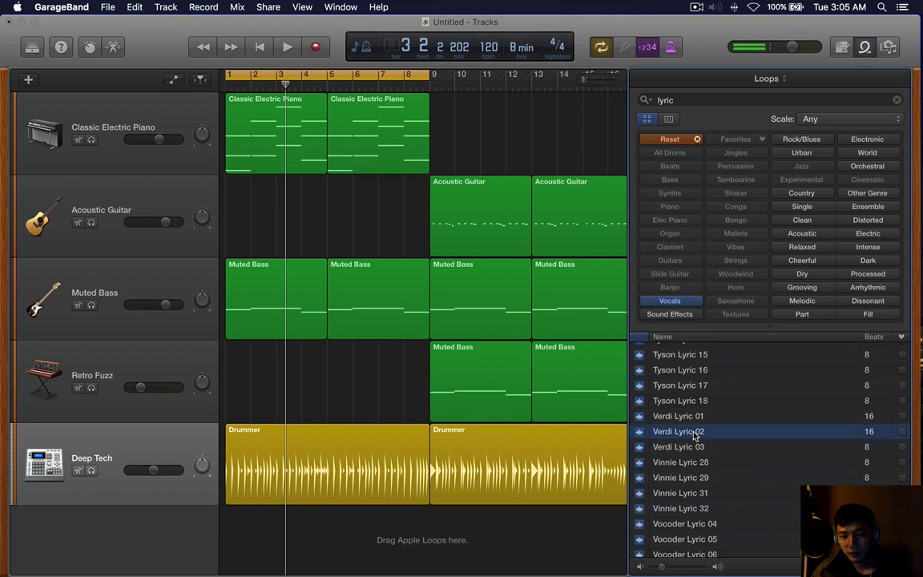
scroll(694, 432, down, 3)
click(741, 469)
Go back to the Earl Lyric loops and audition Earl Lyric 12, 03, 09 and 11.
scroll(744, 470, up, 10)
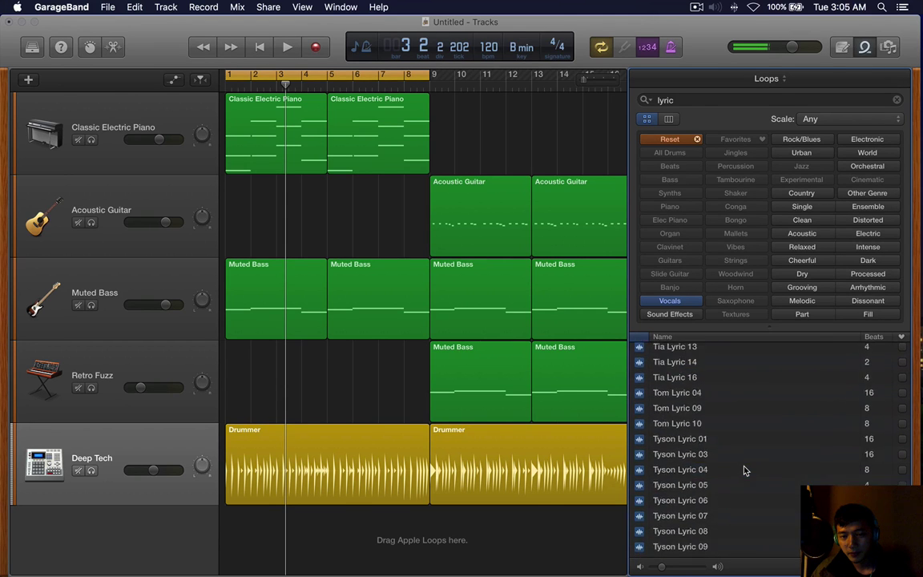
scroll(745, 469, up, 20)
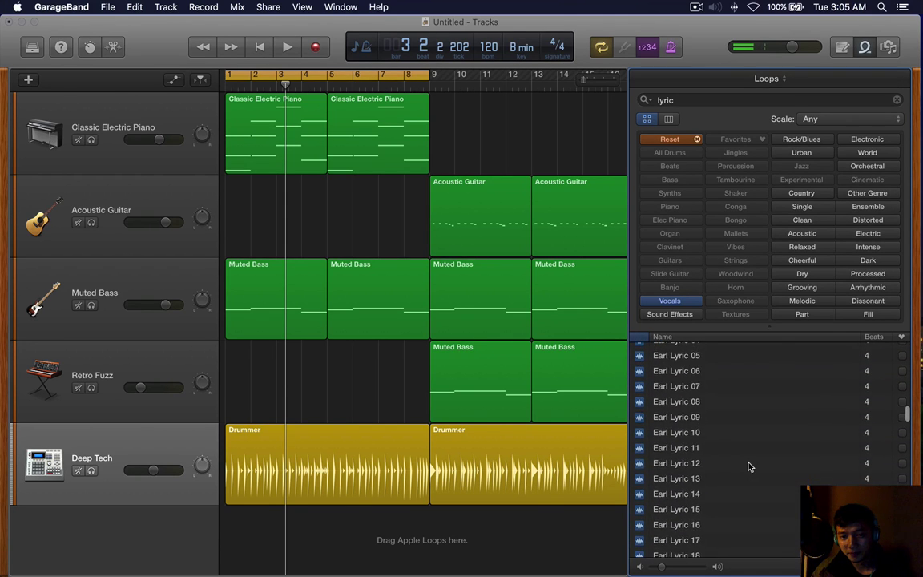
click(749, 463)
scroll(748, 466, up, 5)
click(749, 469)
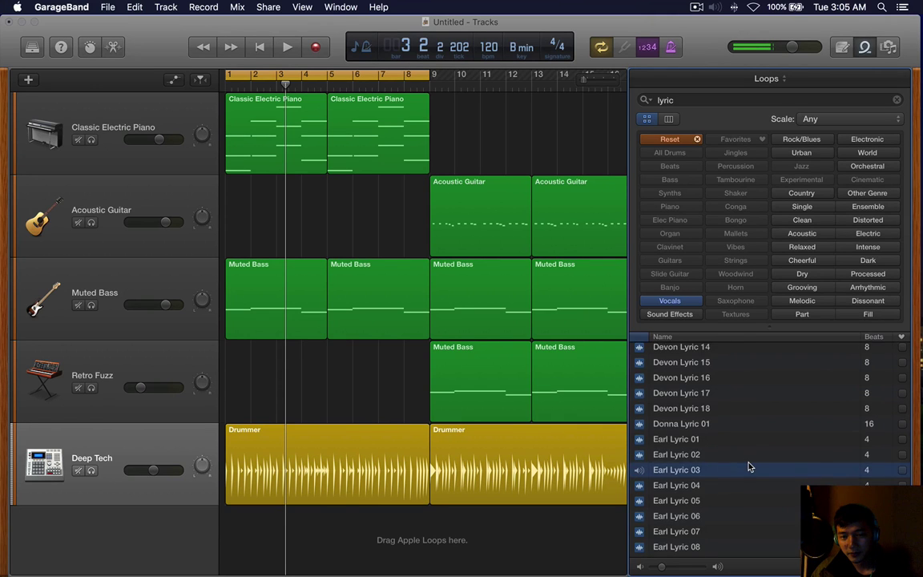
scroll(749, 466, down, 3)
click(747, 465)
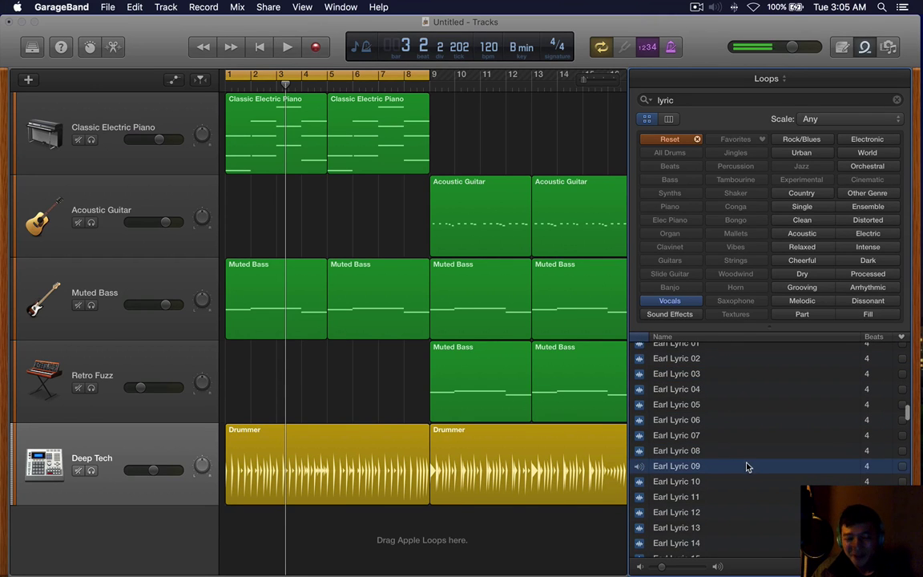
click(707, 496)
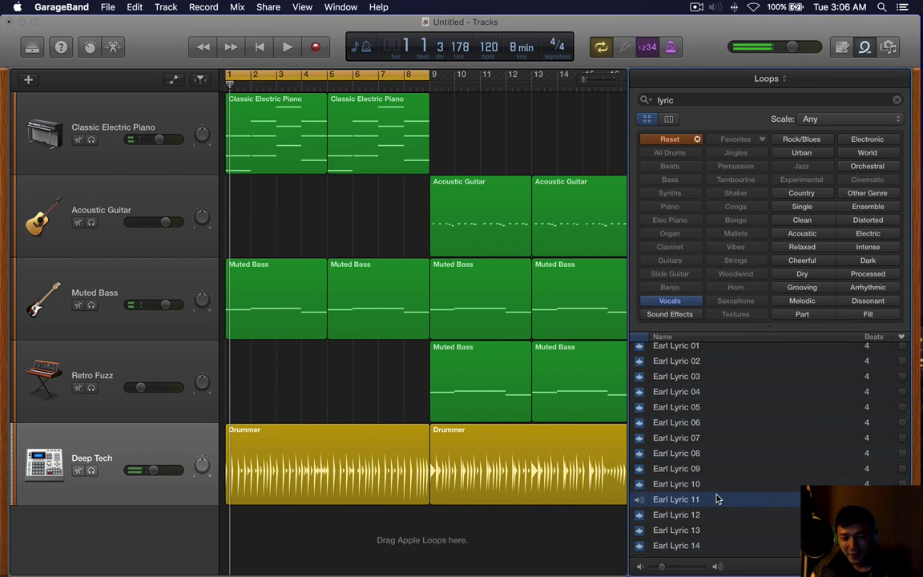
Audition Earl Lyric 09 and 05 again and Devon Lyric 04, looking back through the Earl and Devon loops.
scroll(717, 496, down, 2)
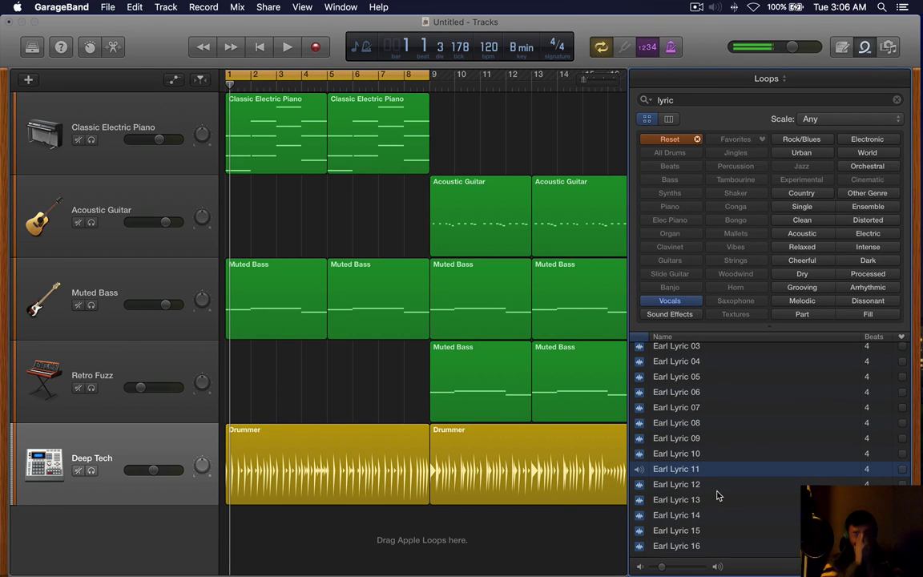
click(697, 434)
scroll(733, 420, up, 4)
scroll(732, 420, down, 2)
click(732, 422)
scroll(731, 426, up, 3)
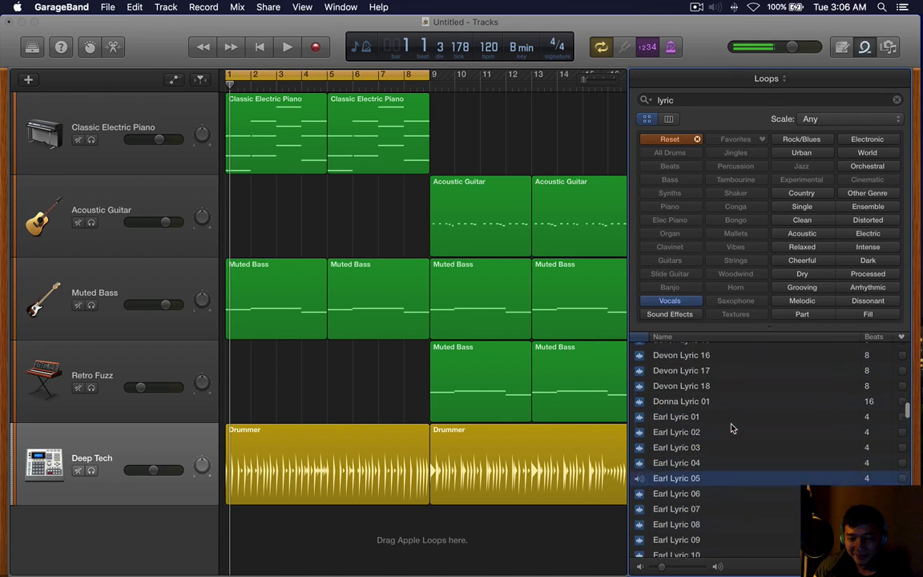
scroll(731, 428, up, 2)
click(730, 427)
scroll(730, 428, up, 8)
click(730, 427)
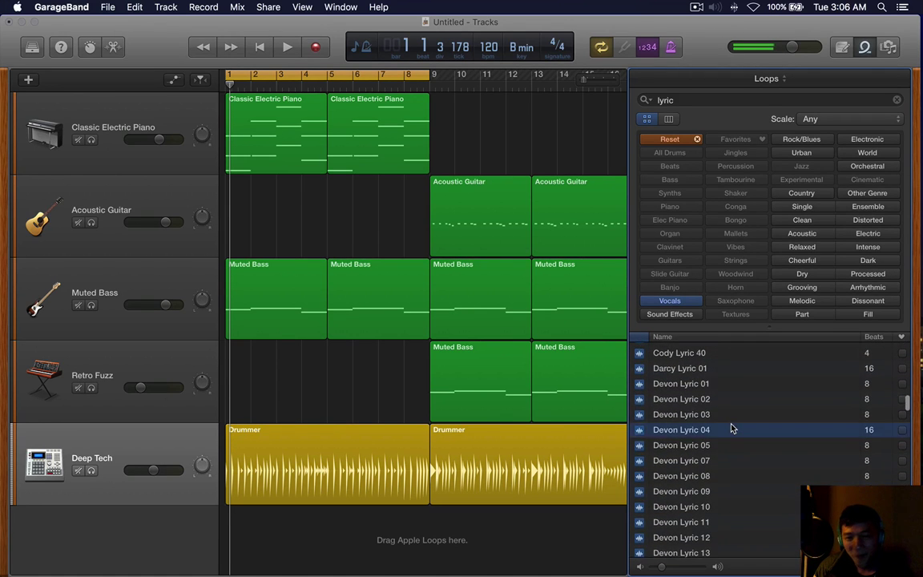
Look back through the Cody to Andre Lyric loops, auditioning Candy Lyric 01, Byron Lyric 02 and 03, and Andre Lyric 31.
scroll(730, 428, up, 10)
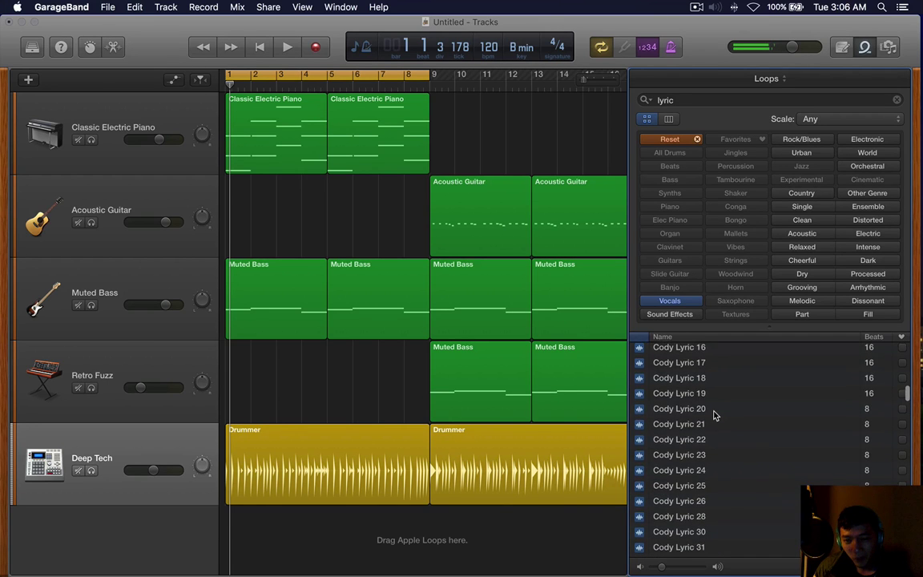
scroll(715, 414, up, 2)
click(715, 414)
scroll(715, 414, up, 10)
click(716, 414)
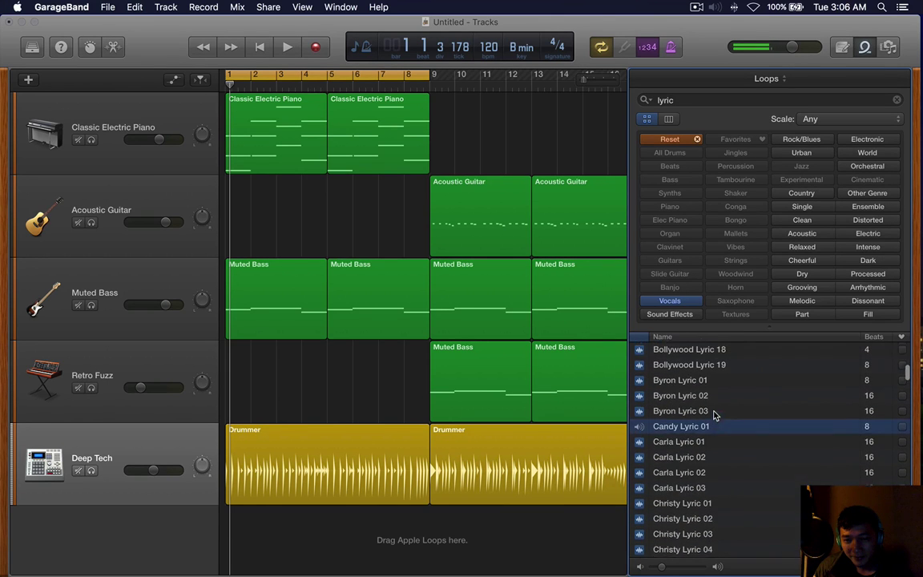
scroll(715, 414, up, 2)
click(715, 468)
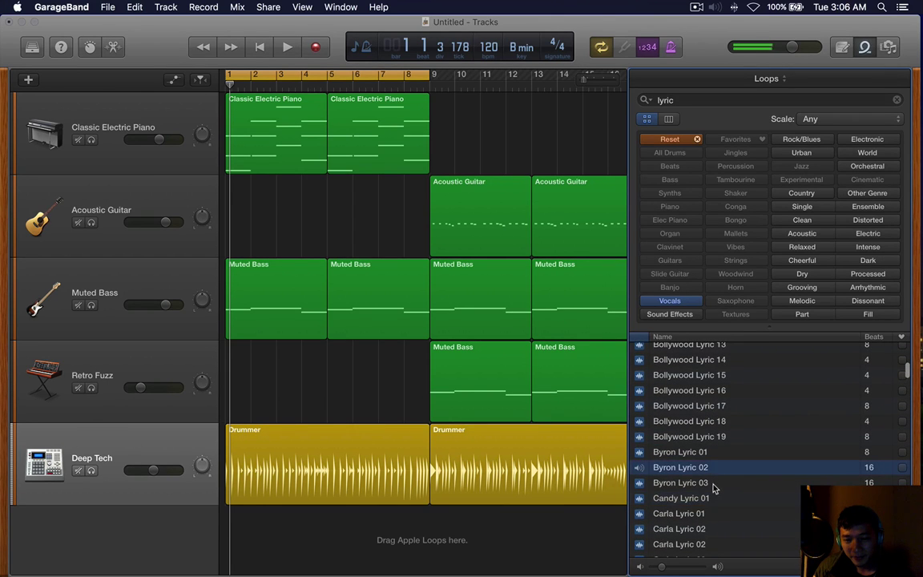
click(713, 483)
scroll(710, 459, up, 5)
click(710, 458)
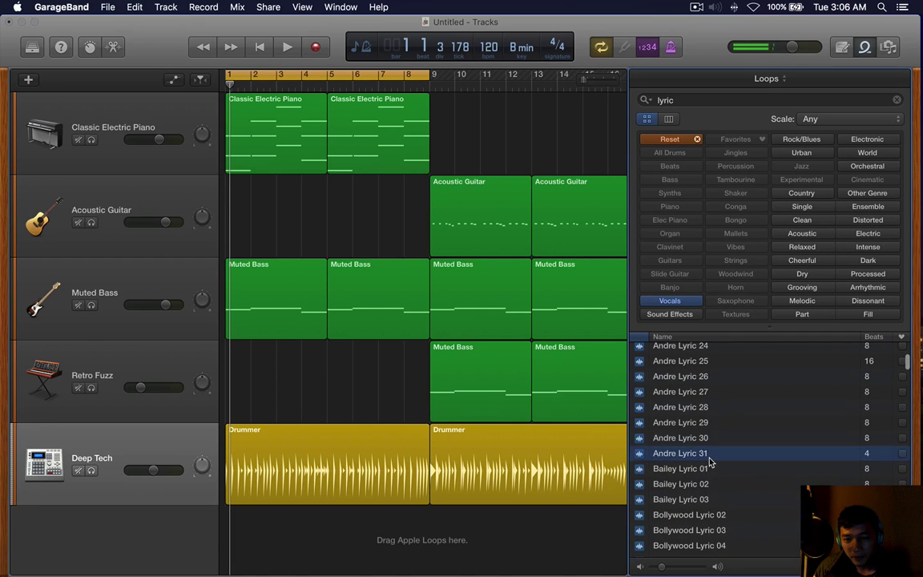
Audition Andre Lyric 24 and briefly play the arrangement from bar 1 for comparison.
scroll(710, 458, up, 3)
click(709, 460)
scroll(710, 463, up, 3)
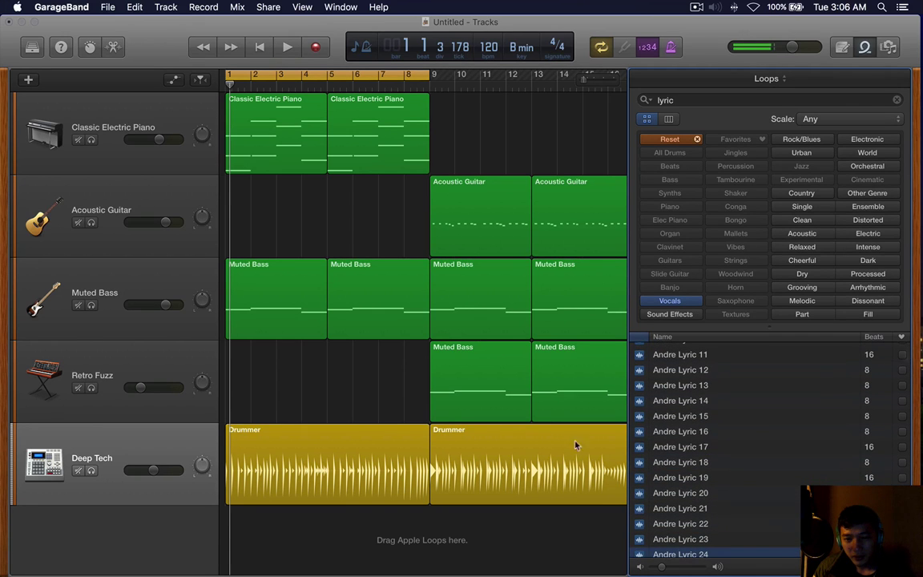
key(space)
scroll(681, 517, down, 1)
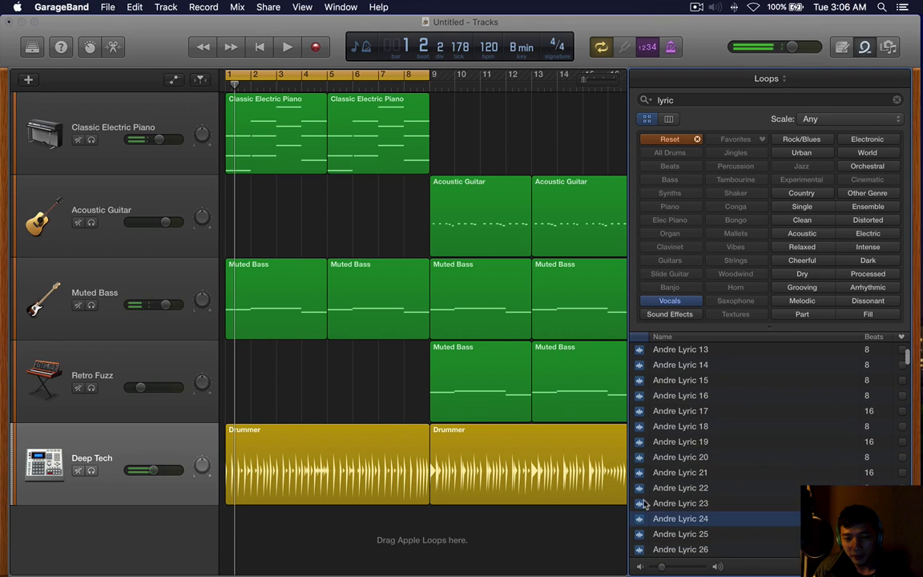
scroll(669, 421, down, 5)
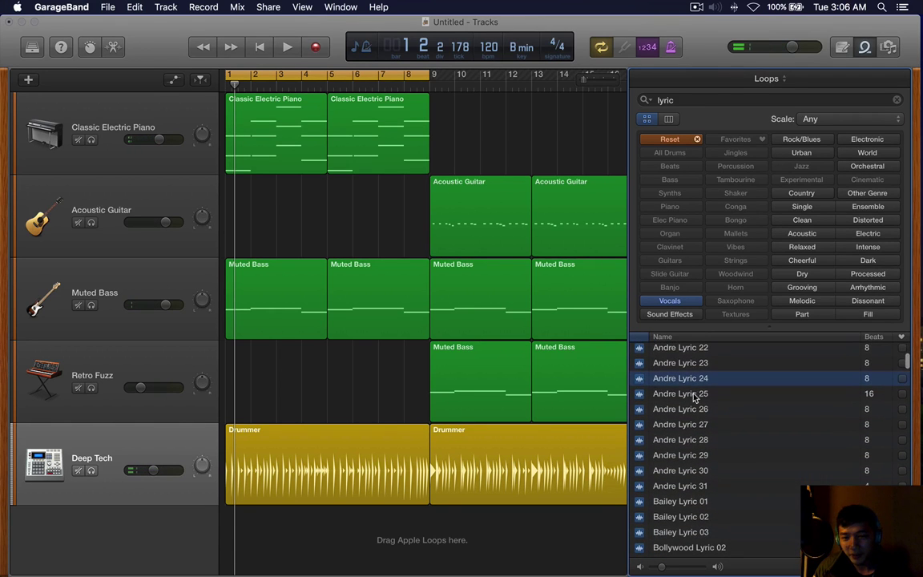
Audition Andre Lyric 25, 26 and 27 in turn.
click(696, 396)
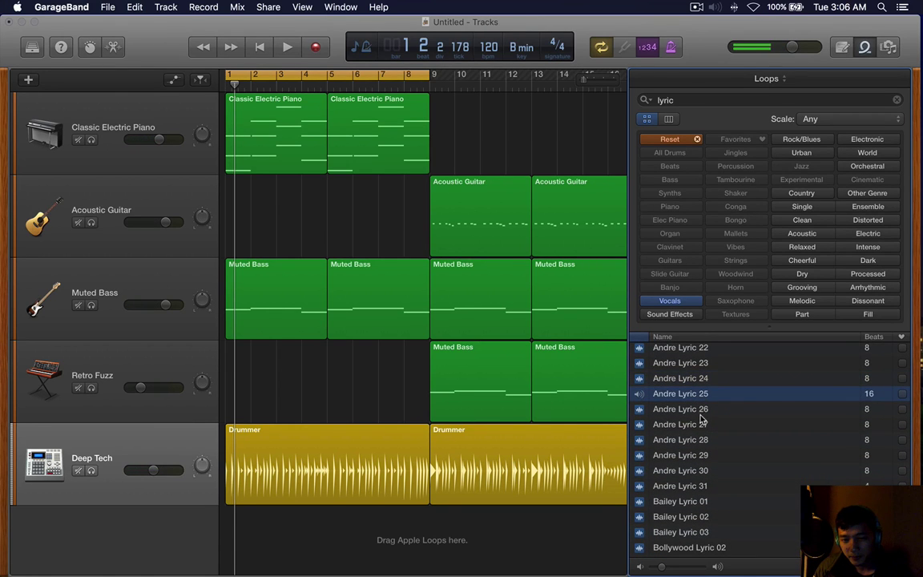
click(699, 409)
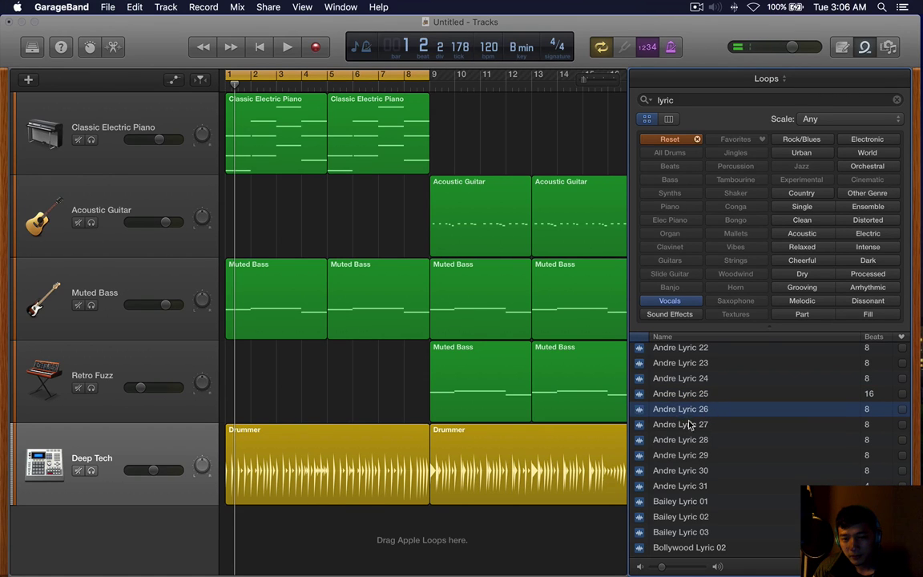
click(704, 427)
scroll(721, 437, down, 1)
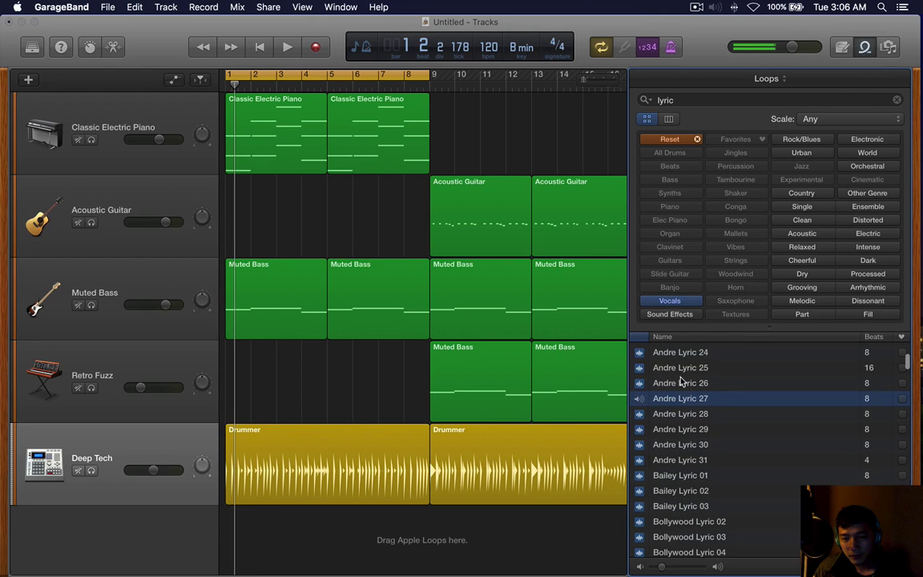
Compare Andre Lyric 28 with 26, and add Andre Lyric 26 on a new track below Deep Tech, starting at bar 1.
click(712, 414)
click(685, 386)
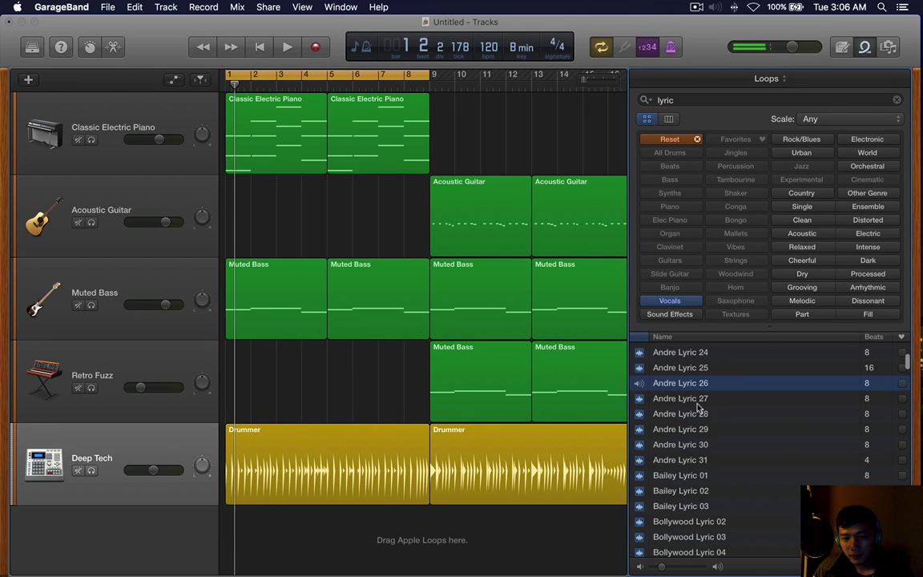
drag(661, 390, 239, 531)
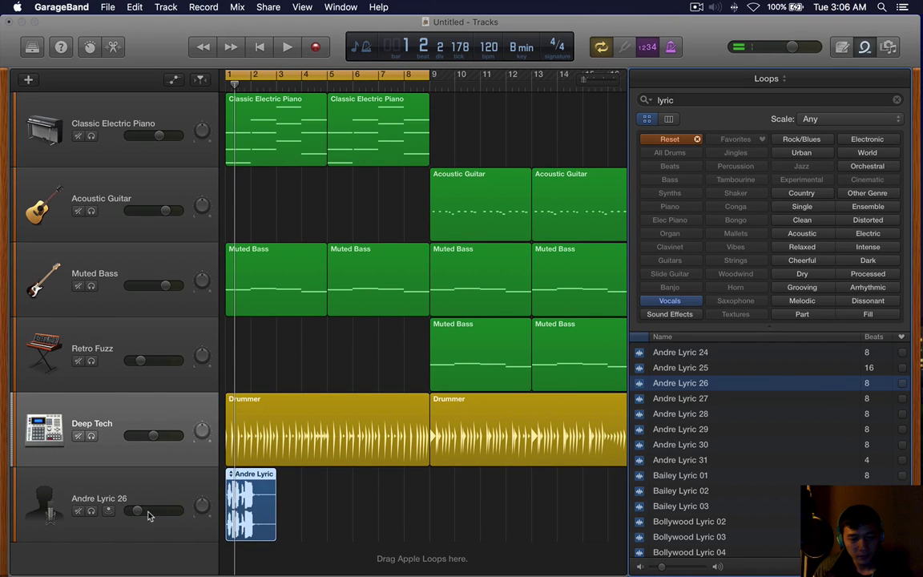
Listen briefly to the arrangement and copy the Andre Lyric 26 region so it fills bars 1 to 8.
key(space)
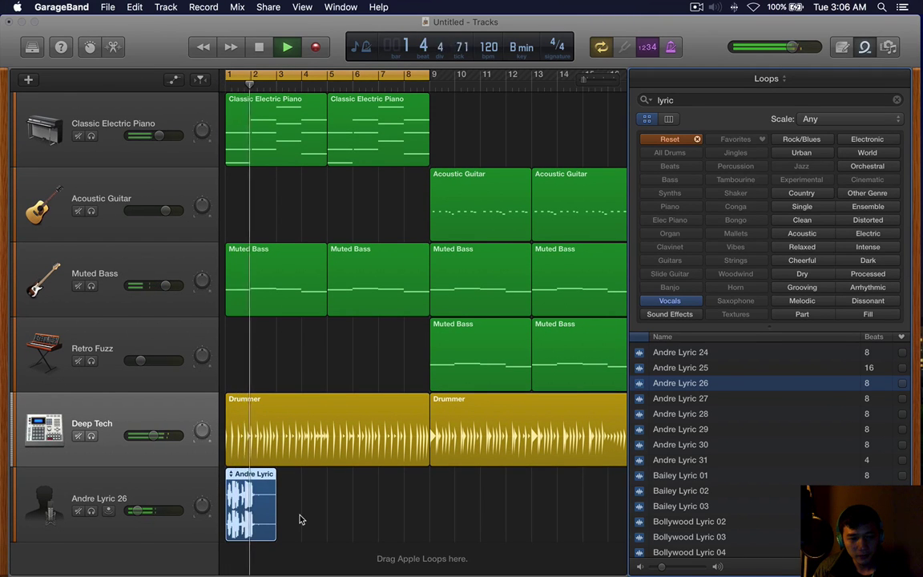
key(space)
drag(259, 517, 309, 525)
drag(250, 506, 350, 512)
Audition Bailey Lyric 01 and Andre Lyric 30, 22 and 18 in turn.
click(754, 477)
click(742, 445)
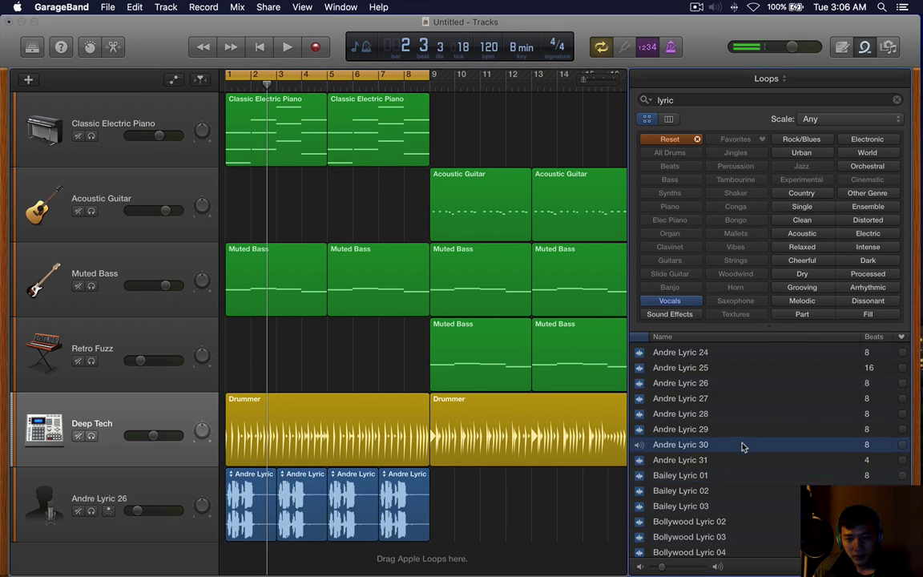
scroll(702, 393, up, 4)
click(702, 392)
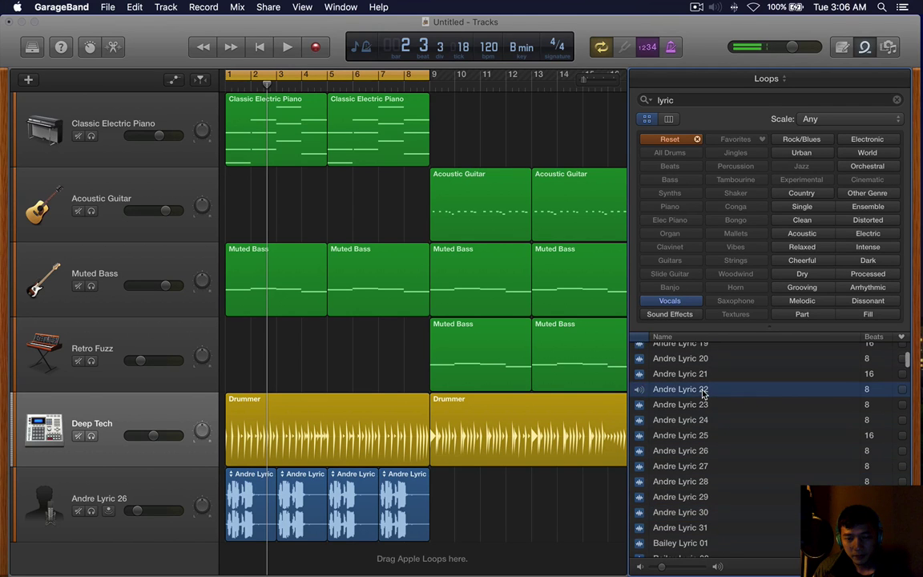
scroll(702, 393, up, 3)
click(703, 392)
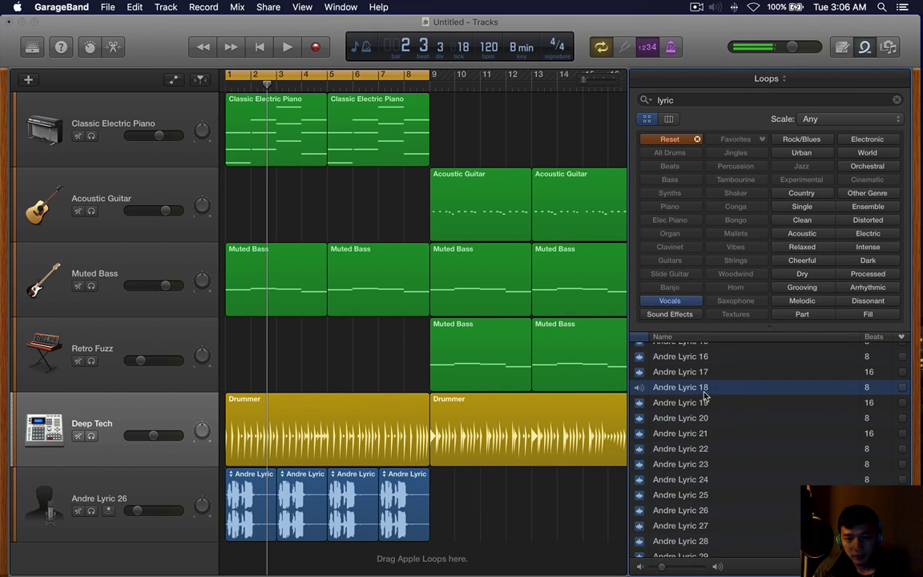
Audition the earlier Andre Lyric loops 13, 11 and 05.
scroll(704, 393, up, 5)
click(705, 391)
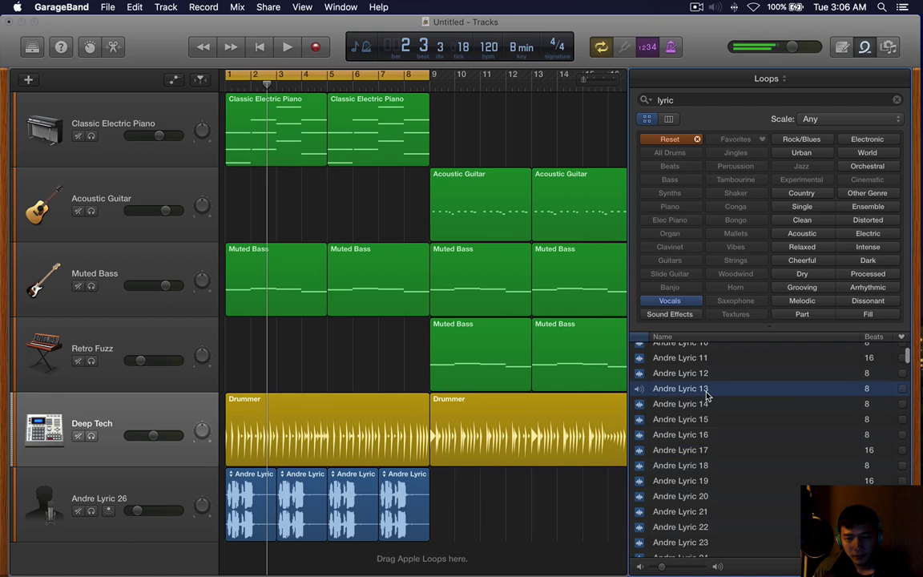
scroll(706, 394, up, 2)
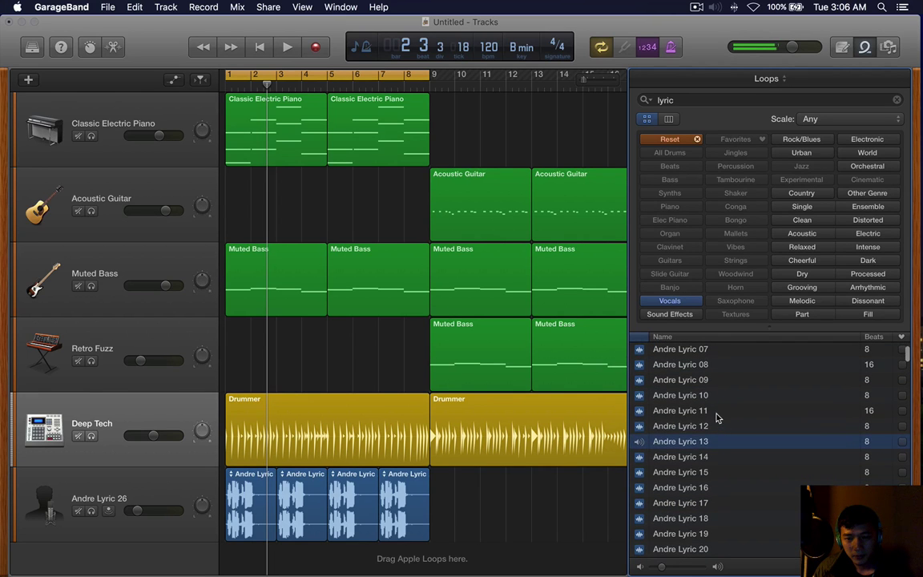
click(716, 410)
scroll(717, 416, up, 3)
click(717, 412)
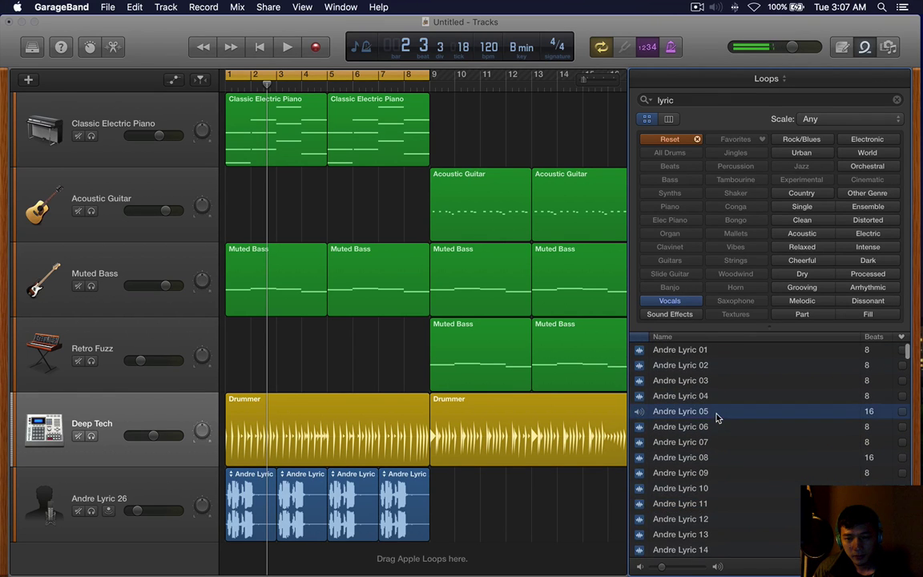
Compare Andre Lyric 30 with 31, and add Andre Lyric 30 on a new track below Andre Lyric 26, starting at bar 8.
scroll(717, 416, down, 10)
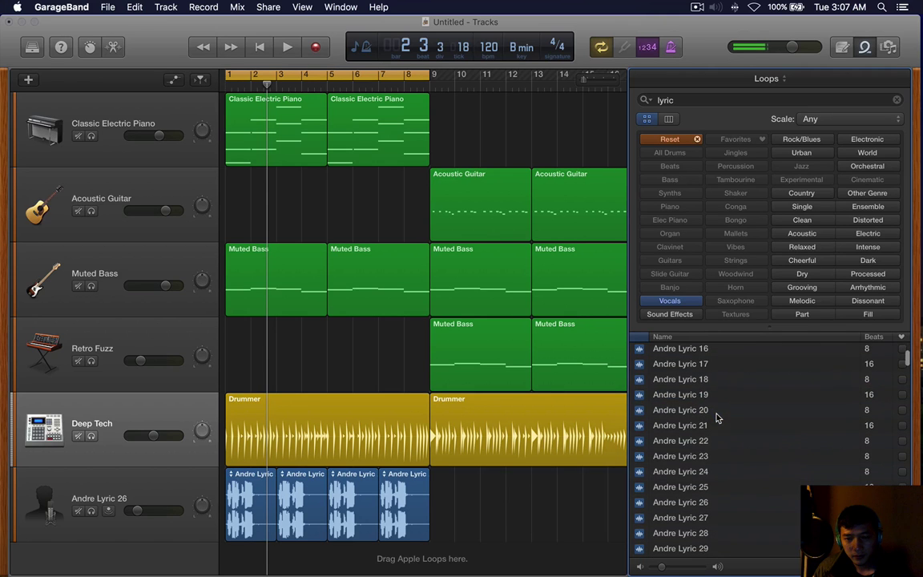
click(717, 418)
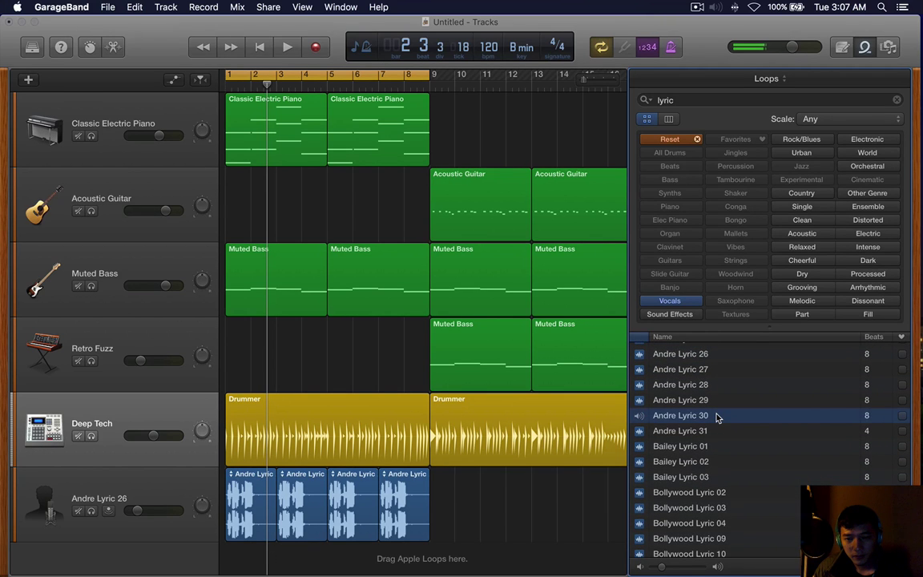
click(714, 431)
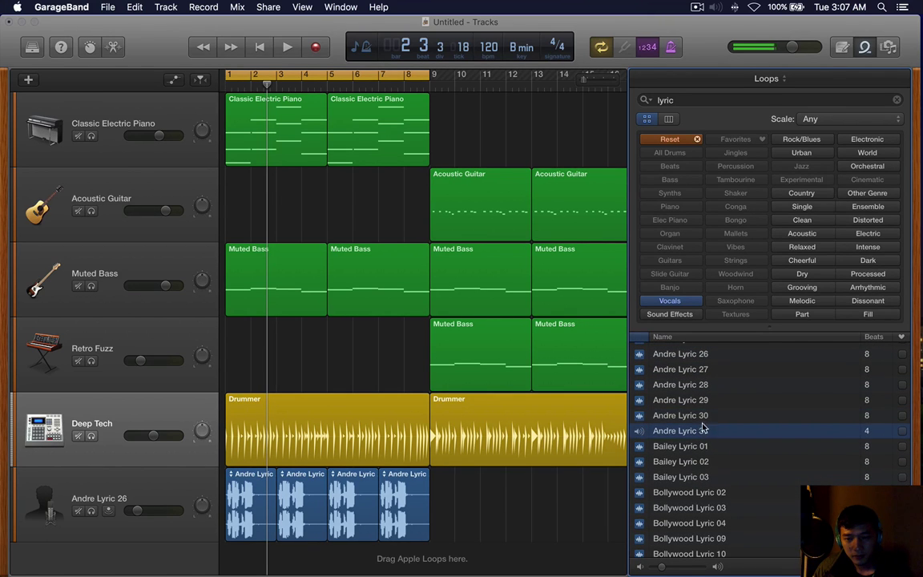
key(Up)
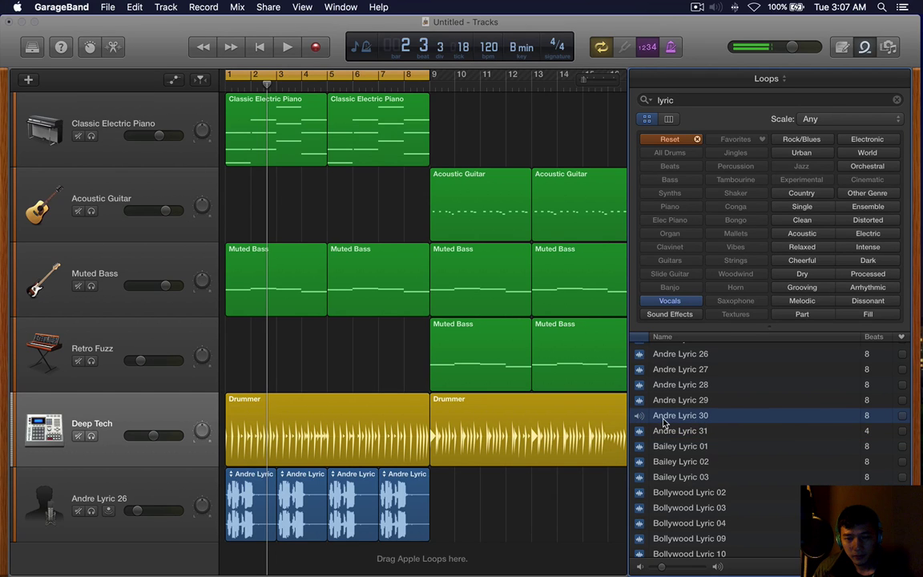
drag(663, 422, 408, 553)
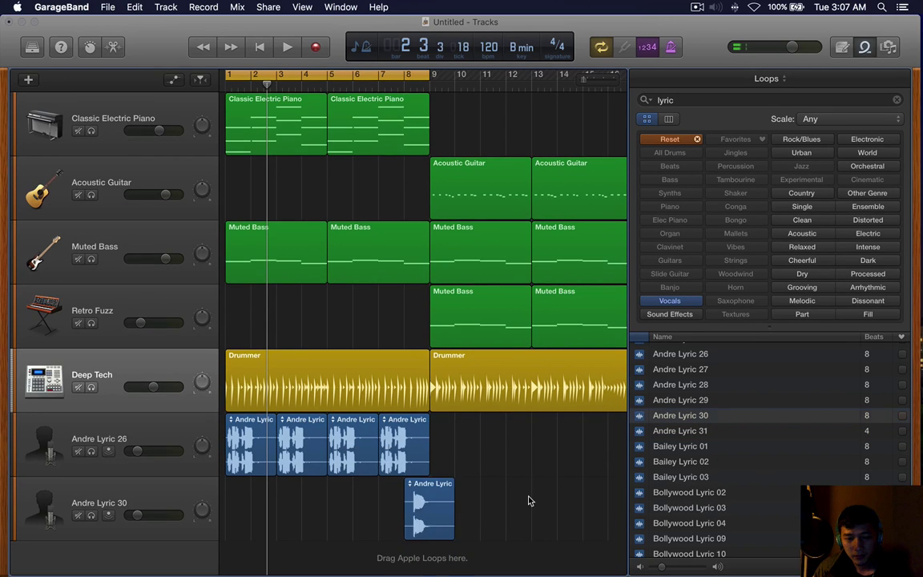
mouse_move(433, 521)
mouse_down()
mouse_move(415, 520)
mouse_move(434, 521)
mouse_up()
Play the arrangement from bar 1 and copy the Andre Lyric 30 region to about bar 4.
key(Return)
key(space)
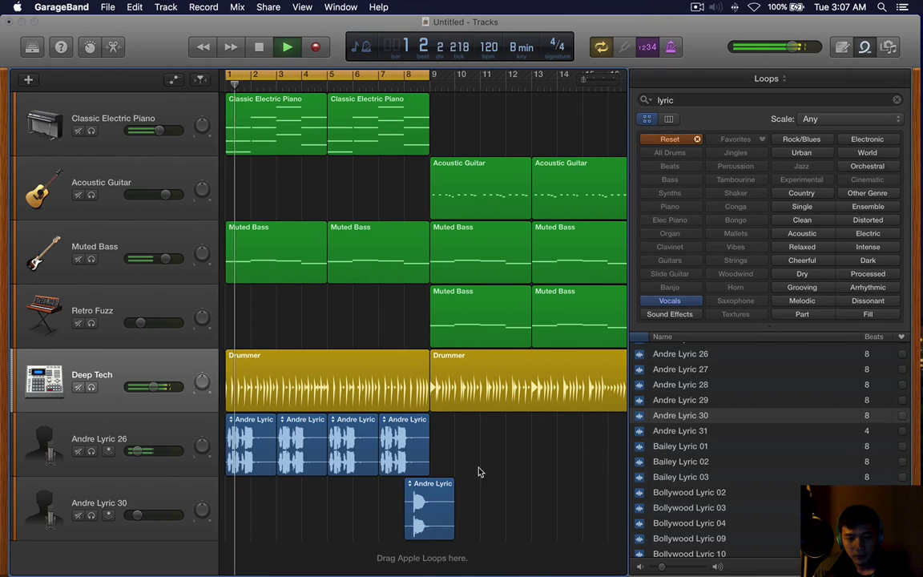
click(293, 457)
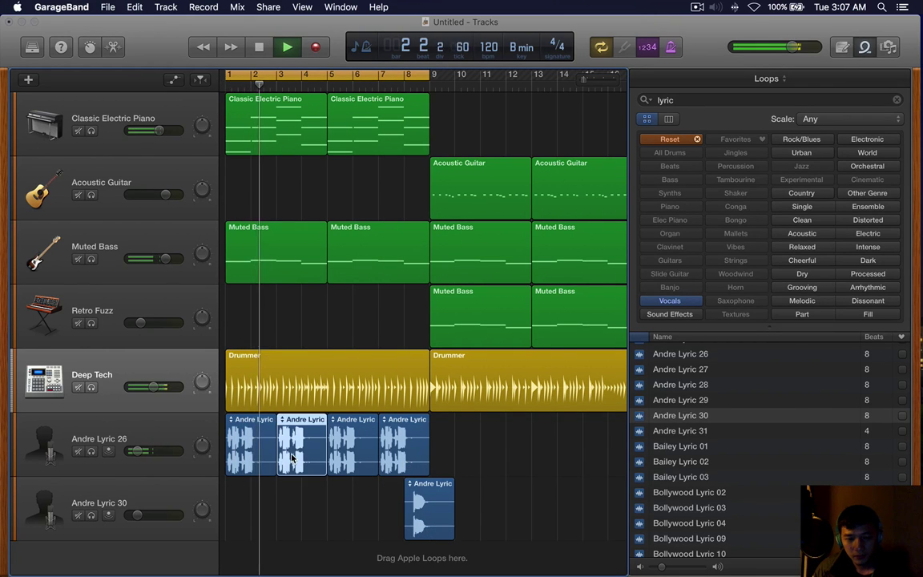
click(467, 458)
drag(451, 510, 362, 513)
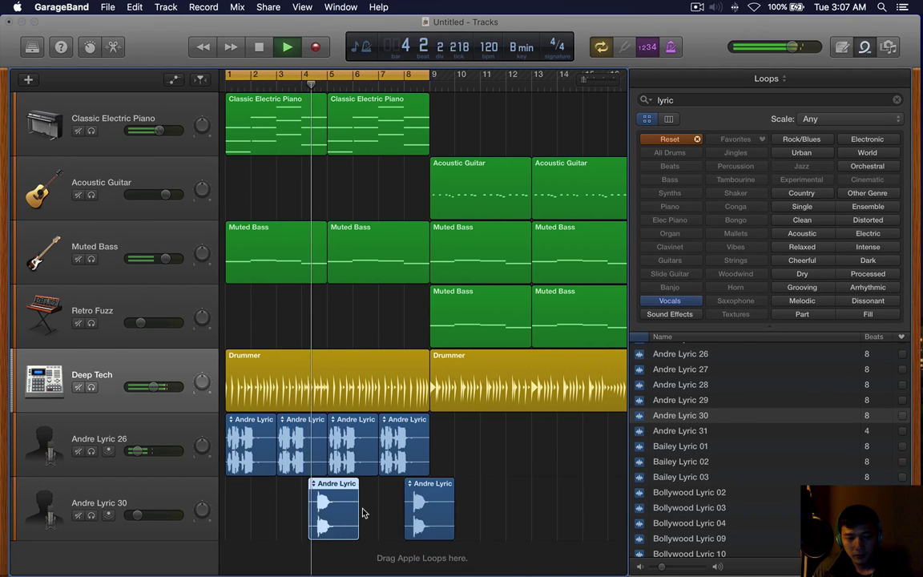
Restart playback from bar 1 and align the copied Andre Lyric 30 region exactly to the start of bar 4.
key(Return)
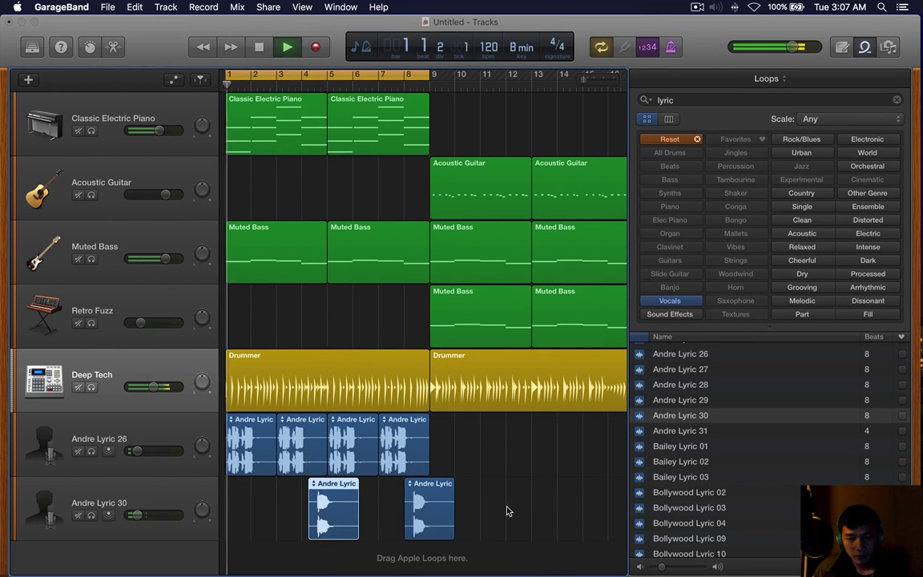
key(super+Right)
key(super+Right)
key(super+Right)
drag(478, 498, 458, 512)
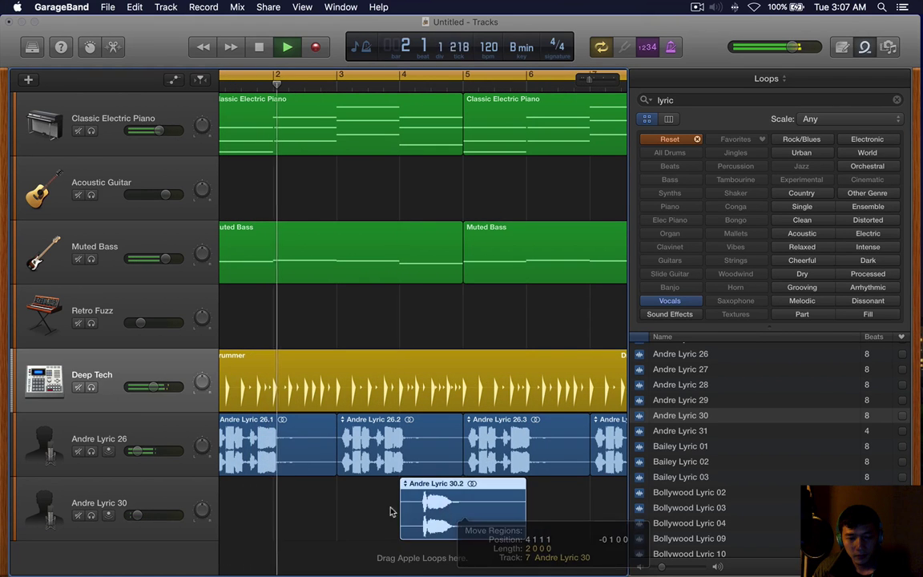
drag(390, 512, 391, 512)
Hide the loop browser while the vocals play, and stop playback.
key(super+Left)
key(super+Left)
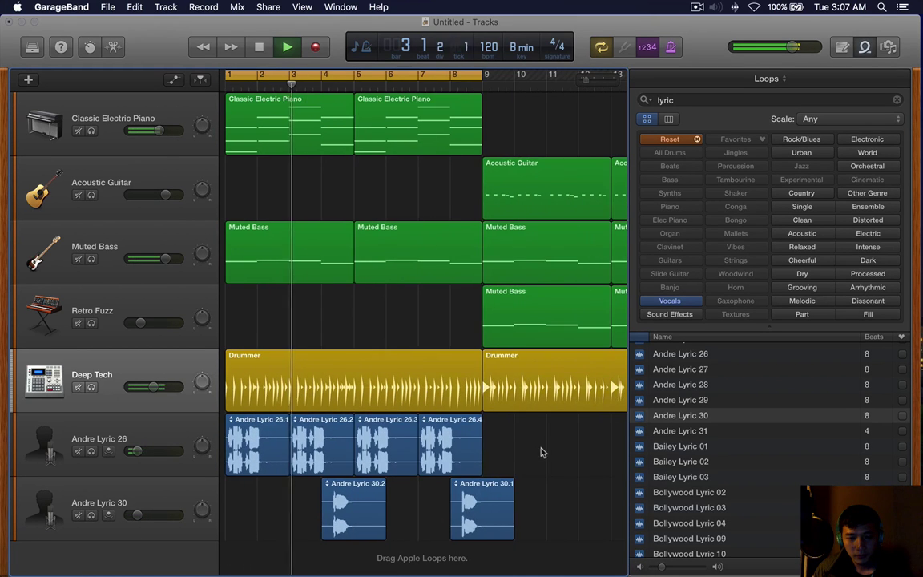
key(super+Left)
key(super+Left)
key(super+Right)
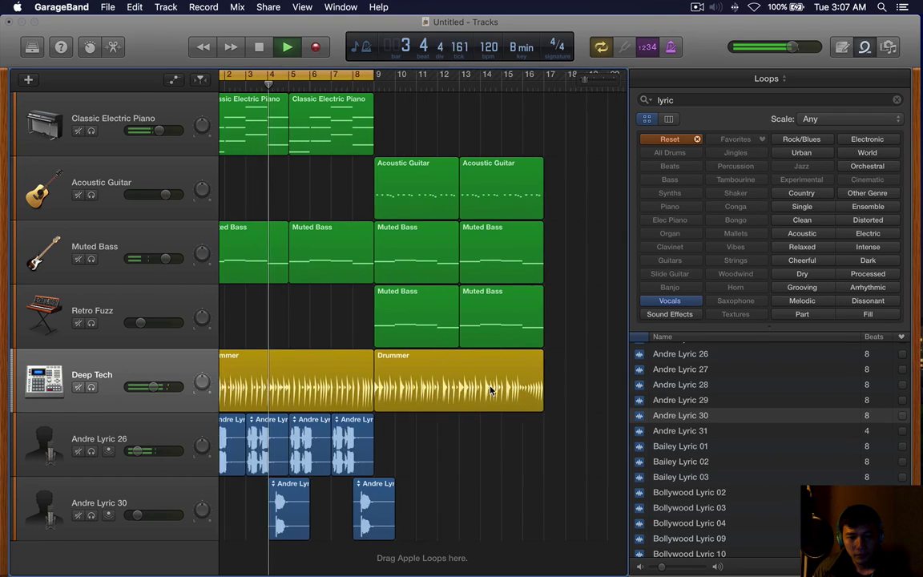
scroll(424, 463, left, 3)
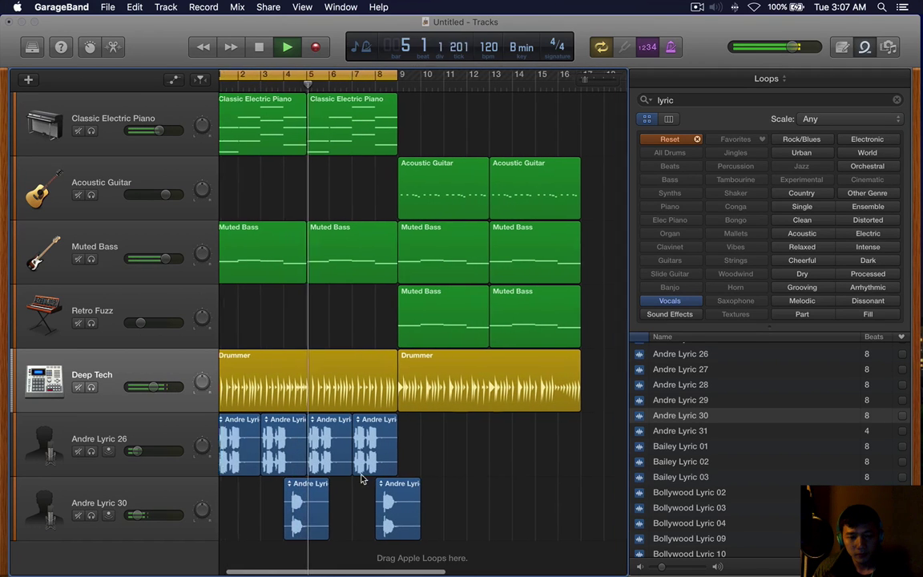
key(o)
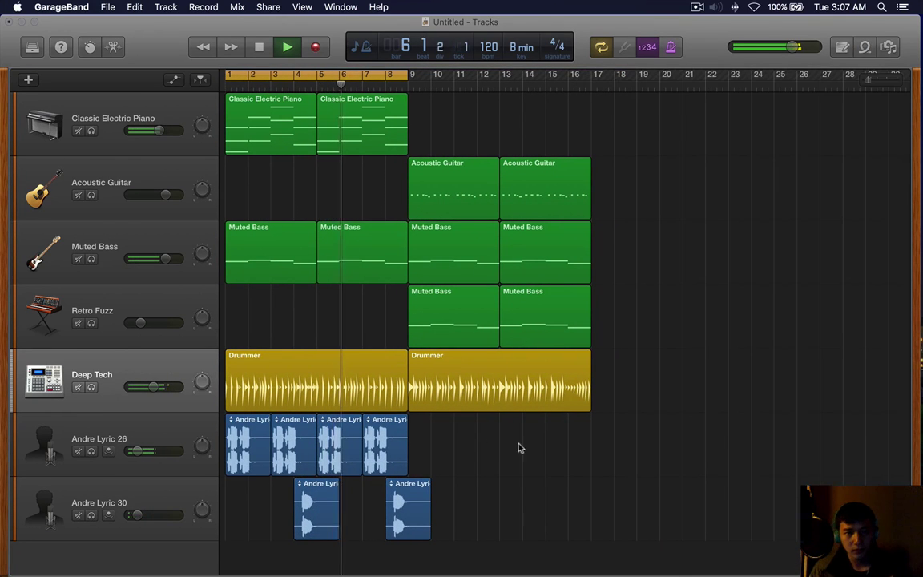
key(space)
Apply a low-shelf EQ cut of -24 dB at about 395 Hz to the Andre Lyric 26 track and play the result.
key(super+Right)
key(super+Right)
scroll(543, 446, left, 3)
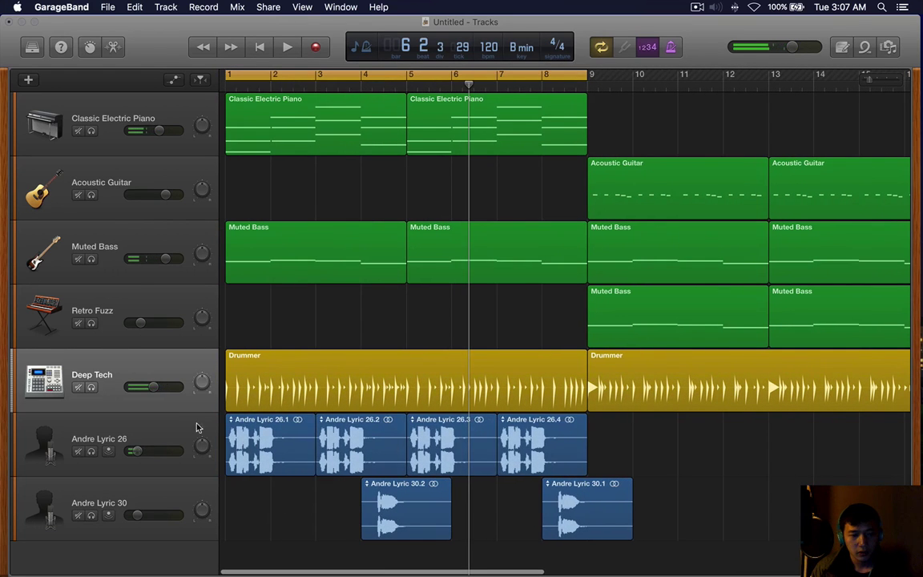
click(178, 421)
key(b)
key(b)
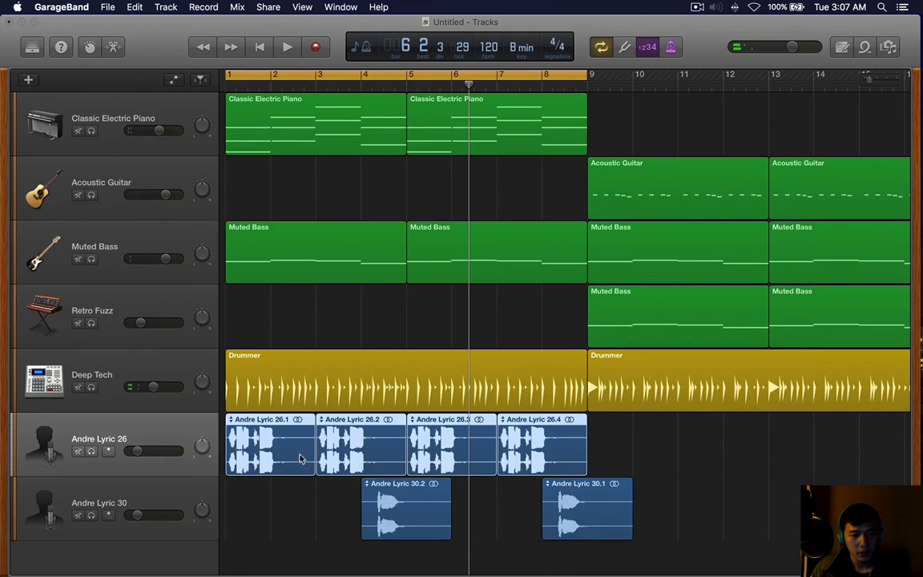
key(b)
drag(321, 489, 407, 572)
key(space)
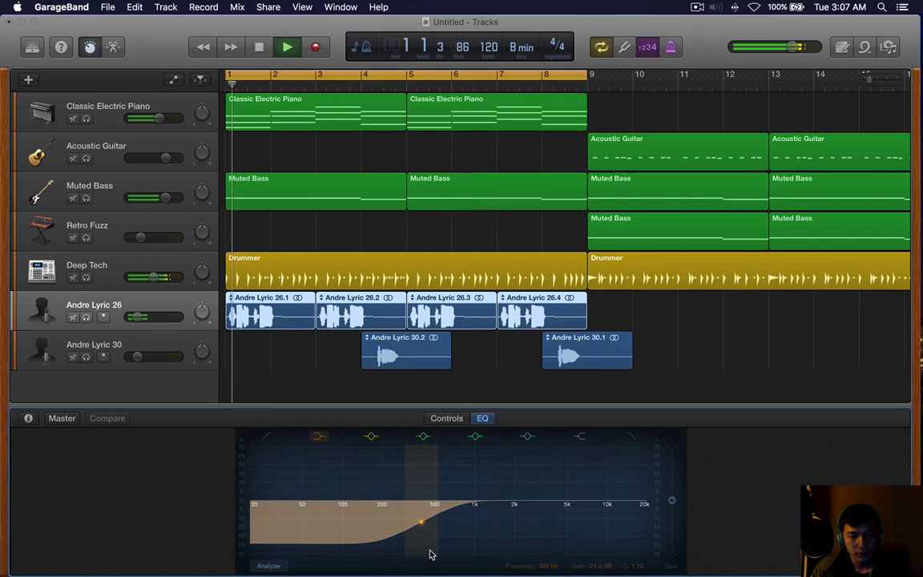
Apply a strong low-shelf EQ cut to the Andre Lyric 30 track and close the track's Smart Controls.
click(140, 353)
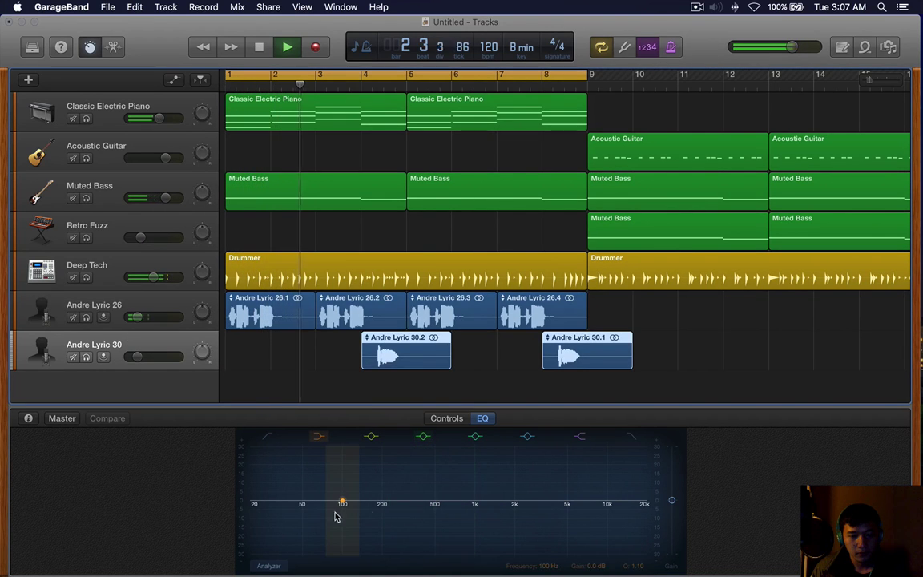
drag(340, 511, 414, 573)
key(b)
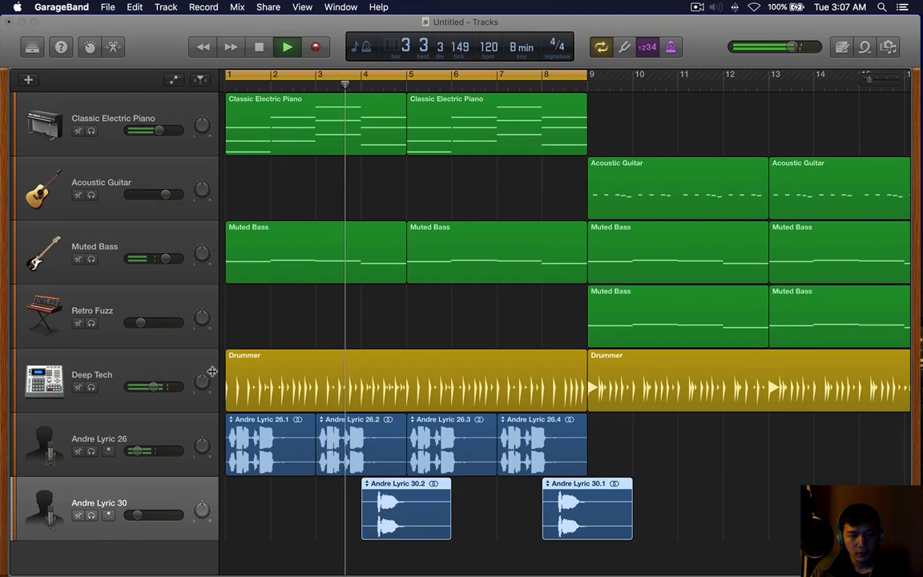
key(space)
Mute the Deep Tech track and play the arrangement from bar 1.
click(98, 386)
click(78, 387)
key(Return)
key(space)
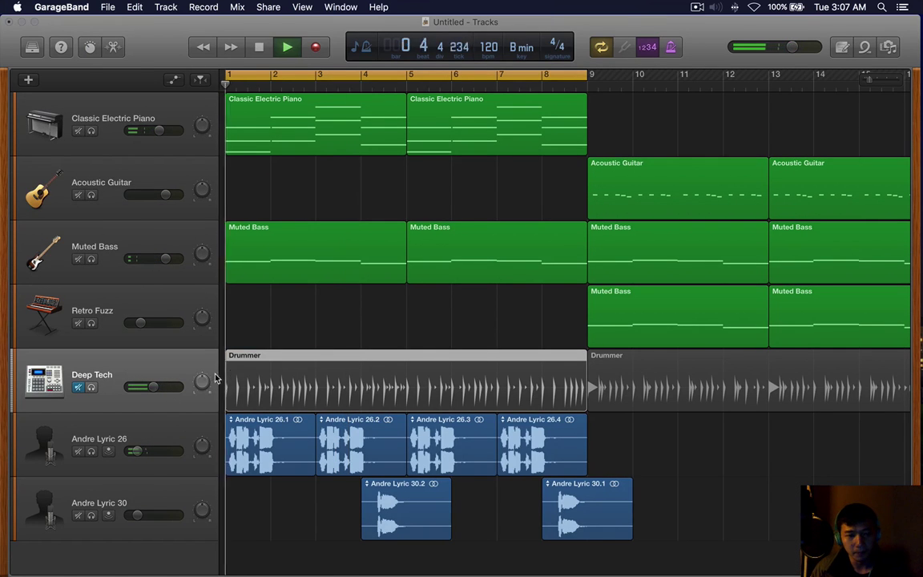
key(super+Left)
key(super+Left)
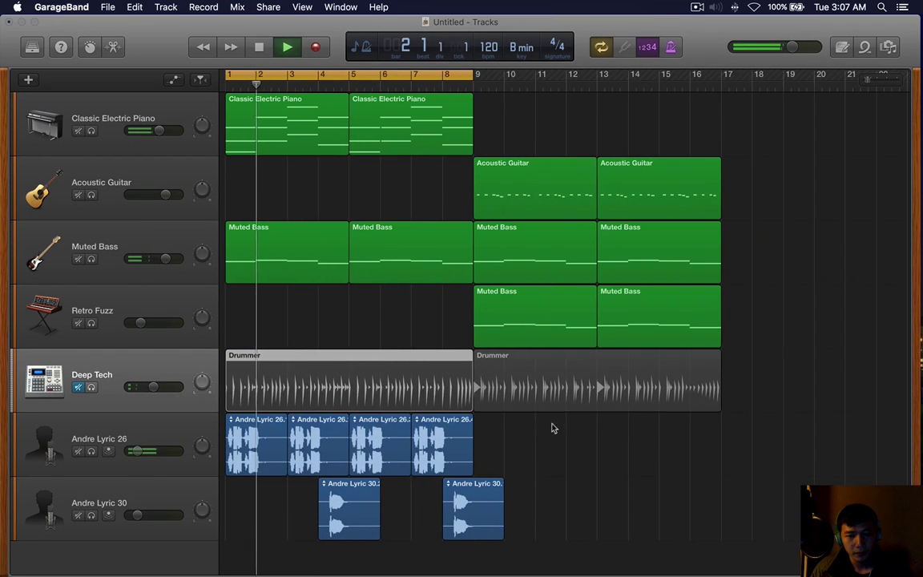
Stop playback and delete the Drummer region in bars 1 to 8.
click(552, 429)
key(space)
click(327, 375)
key(BackSpace)
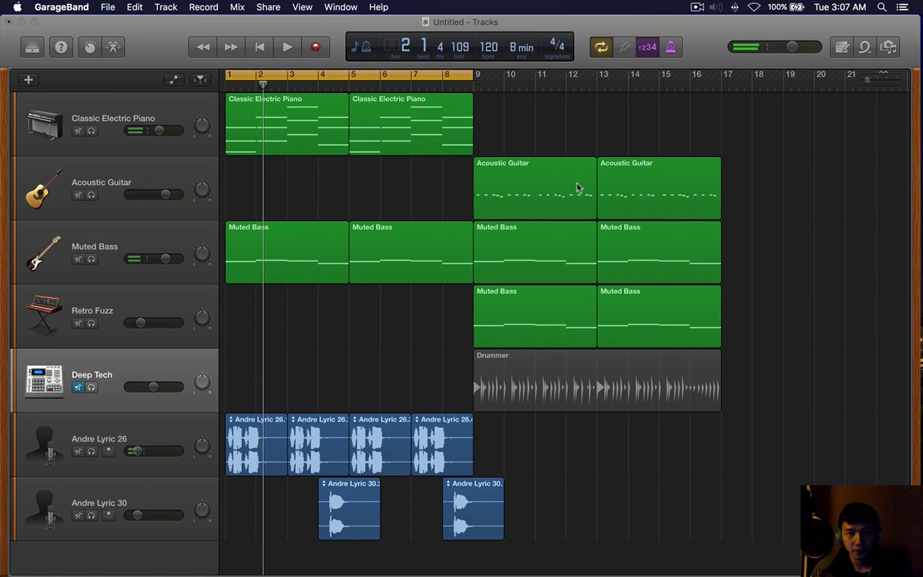
Move all the second section's regions to start at bar 17, and copy the first section's regions into bars 9 to 16.
drag(771, 171, 533, 405)
drag(648, 333, 773, 331)
drag(568, 121, 239, 499)
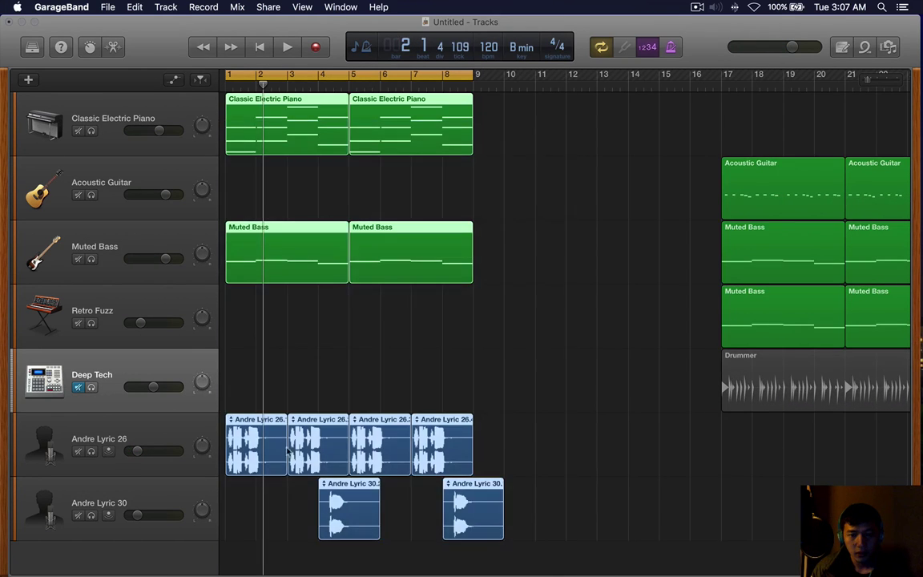
drag(411, 274, 537, 269)
click(468, 199)
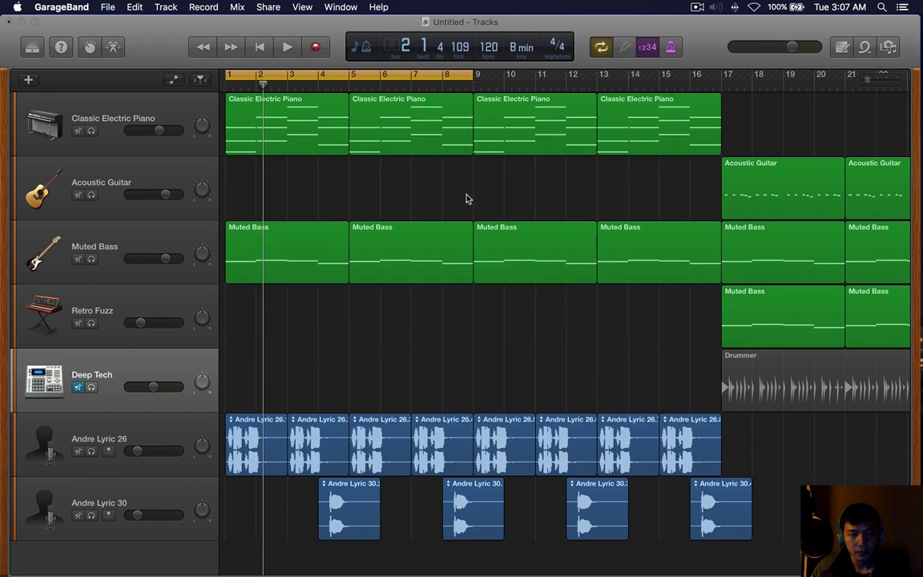
Copy the two Acoustic Guitar regions to bar 5 during playback and lower the guitar track's volume.
click(141, 193)
scroll(292, 237, down, 3)
key(space)
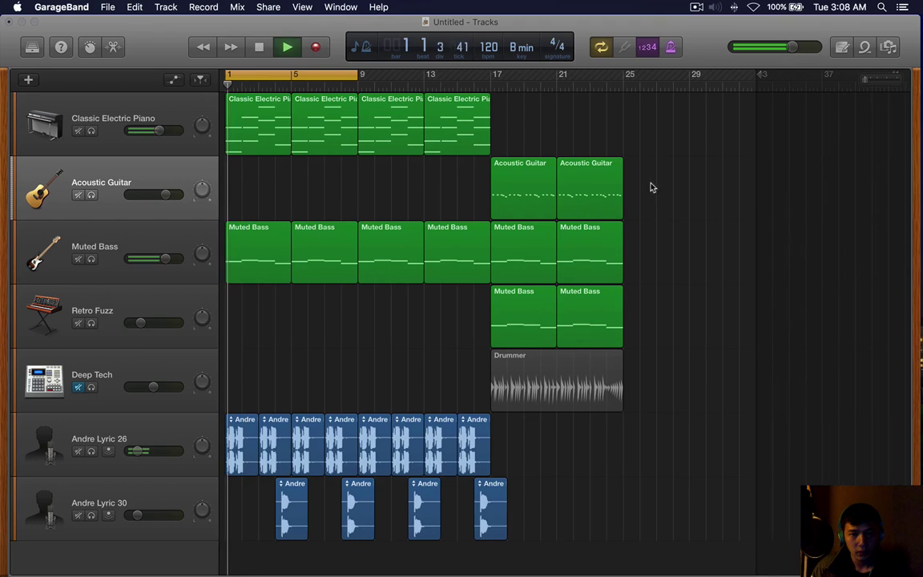
drag(667, 183, 336, 201)
drag(166, 193, 156, 194)
click(434, 195)
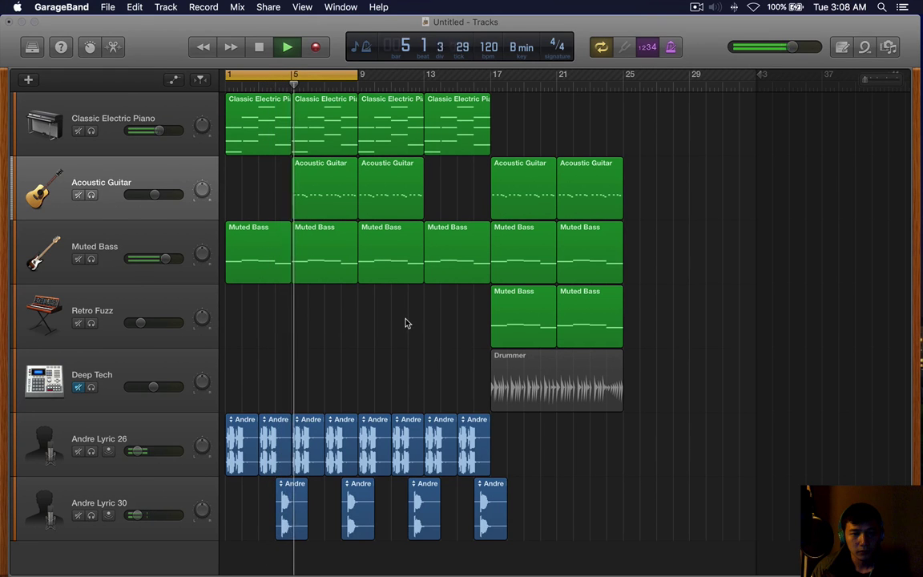
Raise the Acoustic Guitar track's volume again and turn off cycle playback.
drag(148, 196, 162, 196)
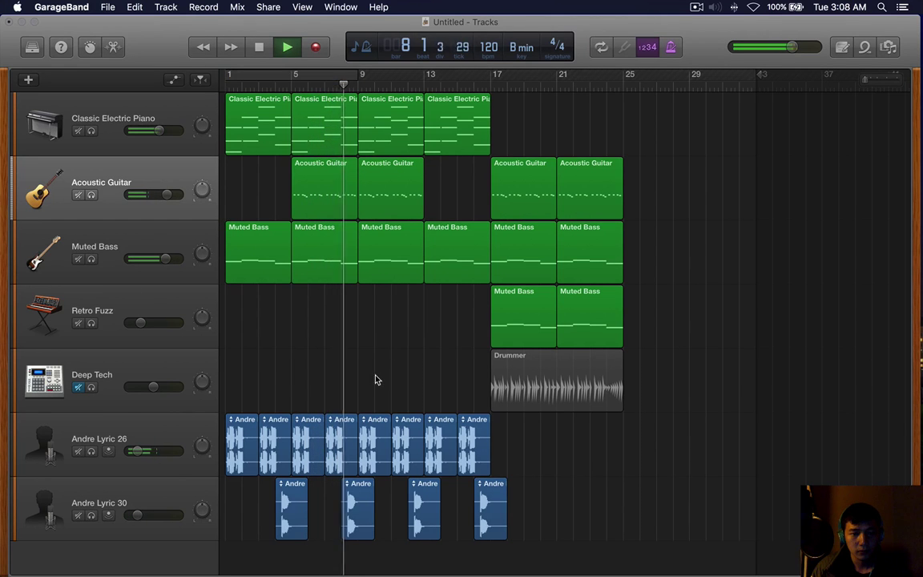
key(space)
key(c)
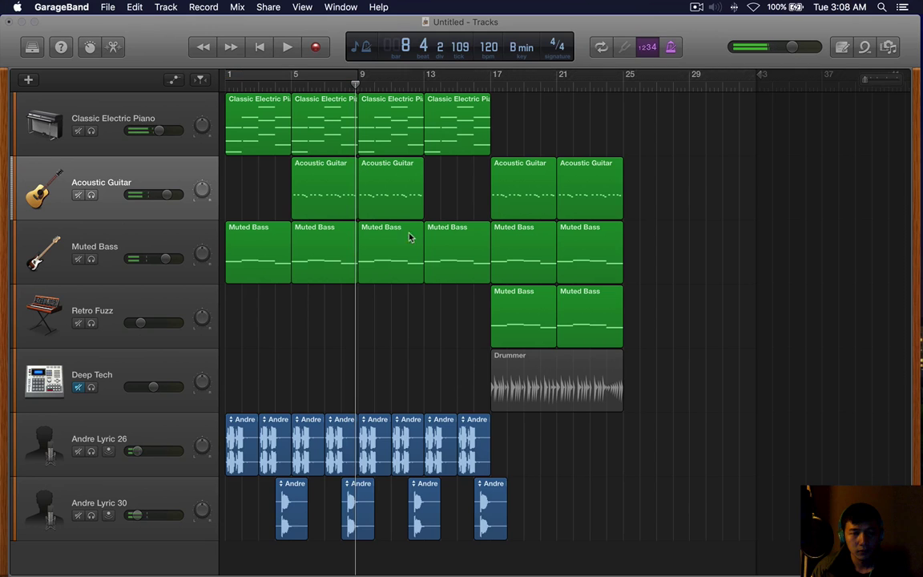
Copy the Acoustic Guitar region at bar 17 to bar 13 and return the playhead to the start of the song.
drag(506, 199, 444, 206)
drag(633, 148, 546, 344)
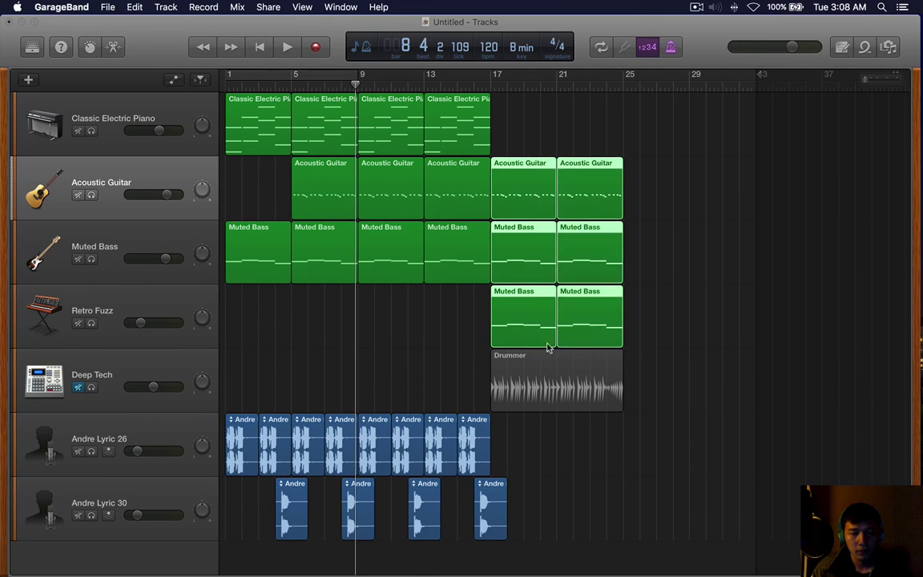
click(680, 337)
key(super+Left)
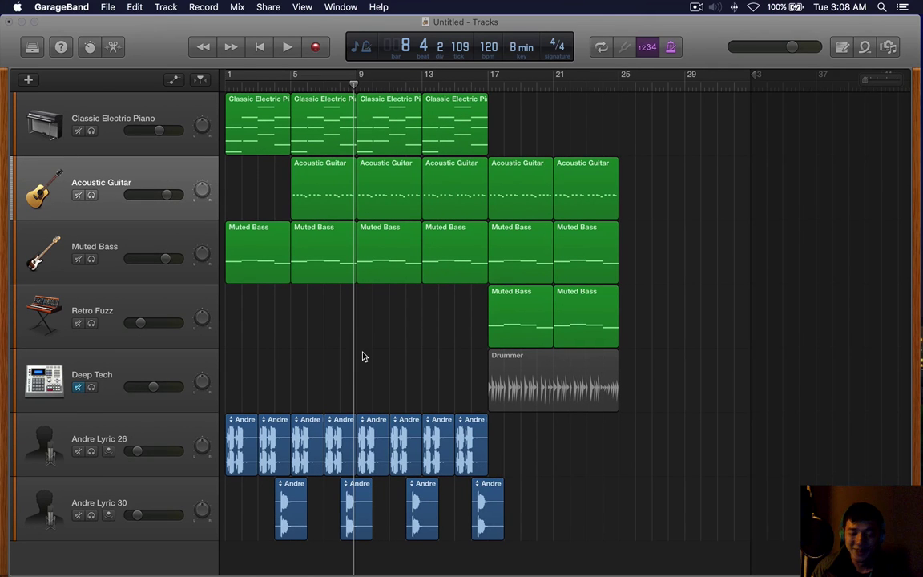
key(Return)
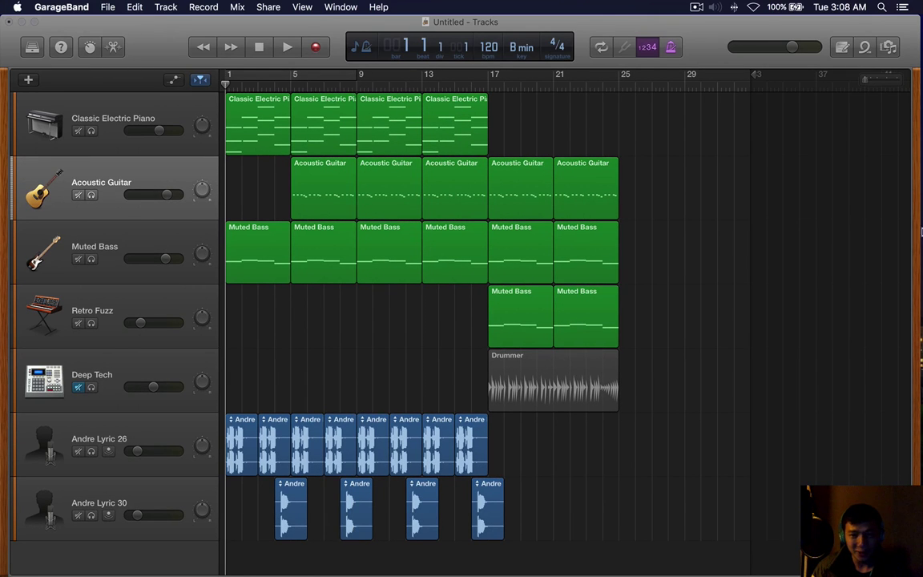
key(super+Right)
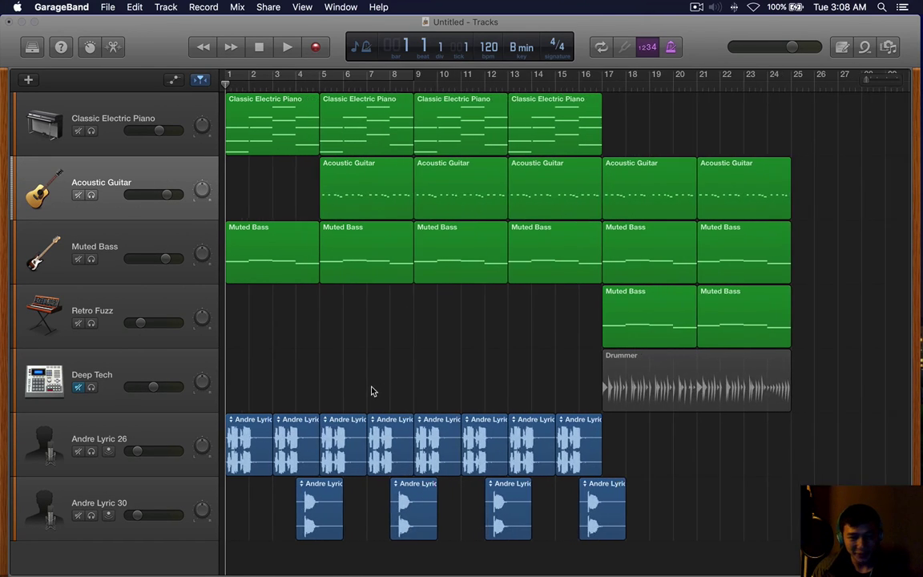
Add a new software instrument track below the vocals and assign it the Beat Machine electronic drum kit.
click(166, 377)
double_click(145, 548)
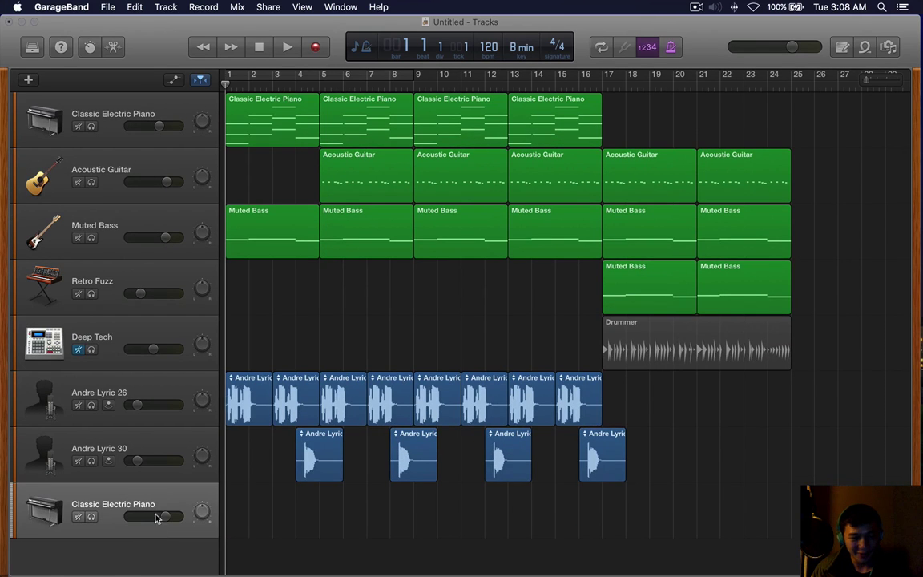
key(y)
click(91, 353)
click(90, 327)
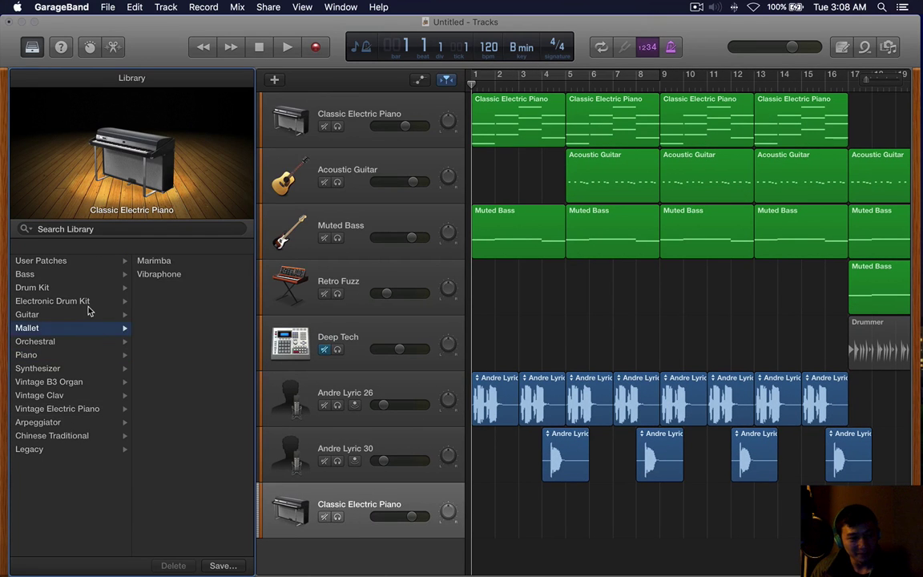
click(94, 302)
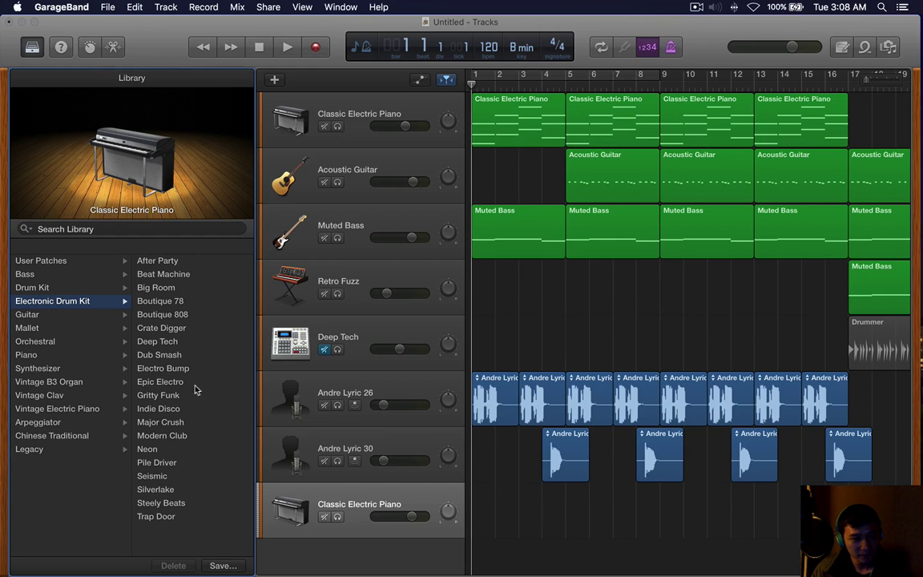
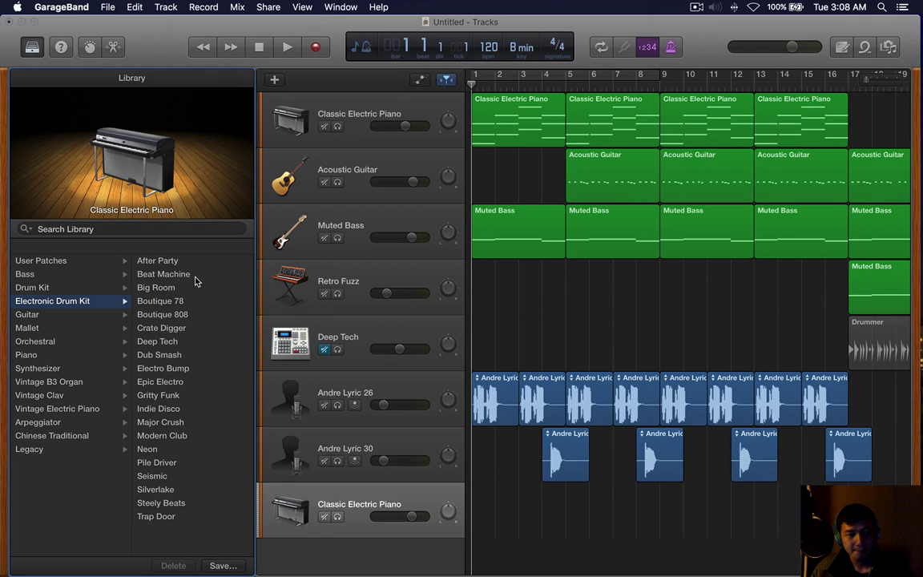
key(y)
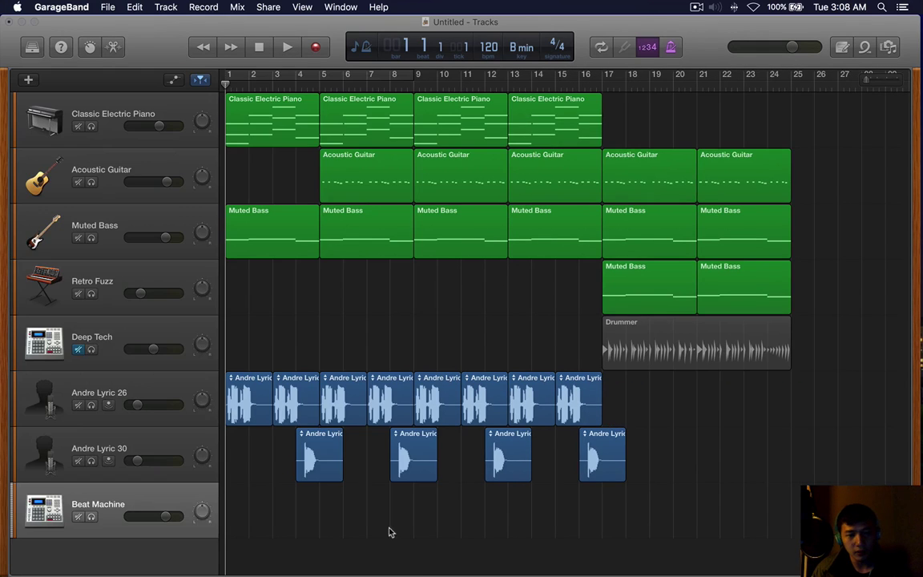
Turn on cycle playback over bars 1 to 8 and add a C1 note at bar 1 in the Beat Machine track's piano roll.
click(320, 84)
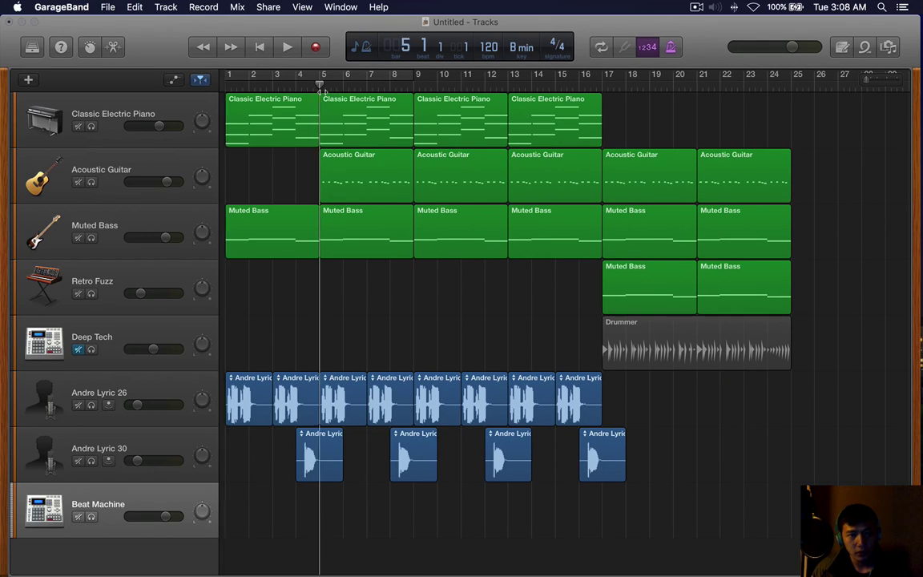
key(Return)
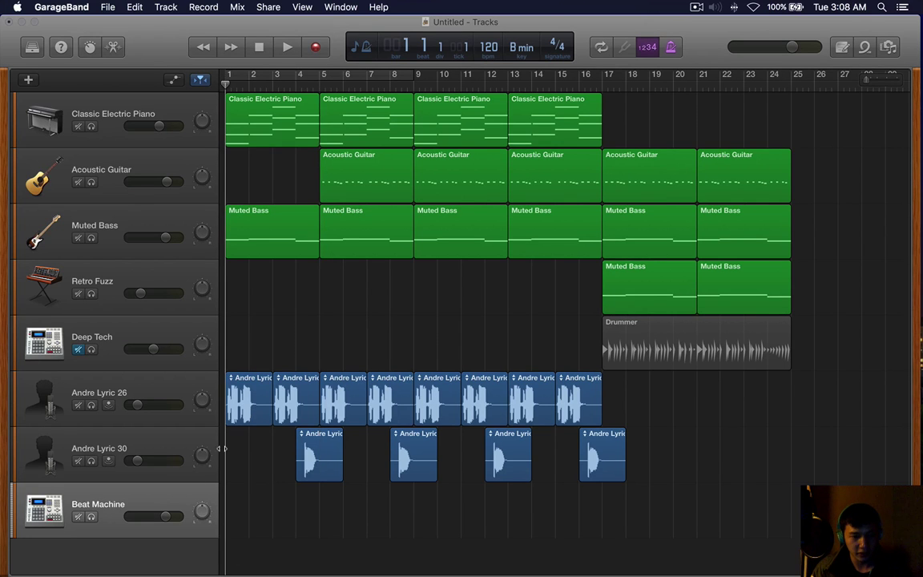
key(c)
key(e)
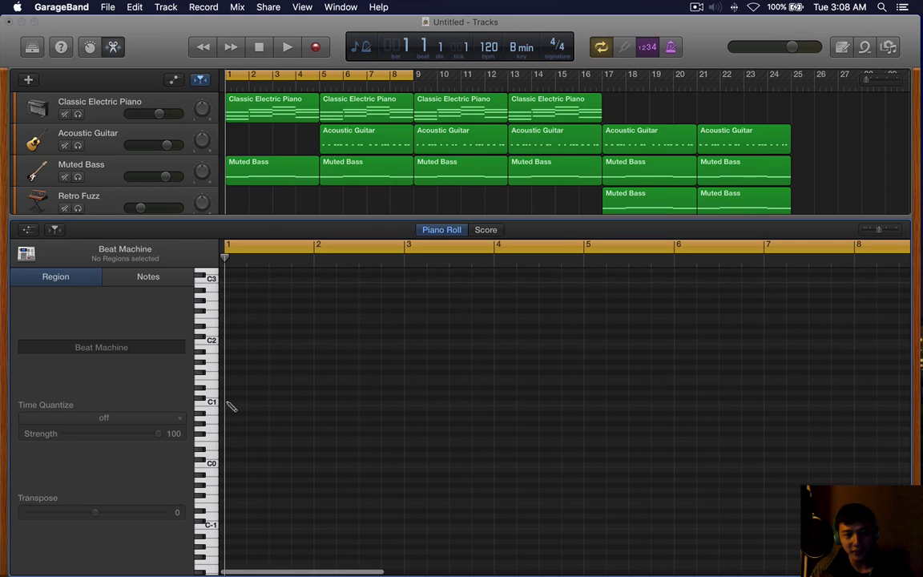
super+click(228, 403)
click(267, 405)
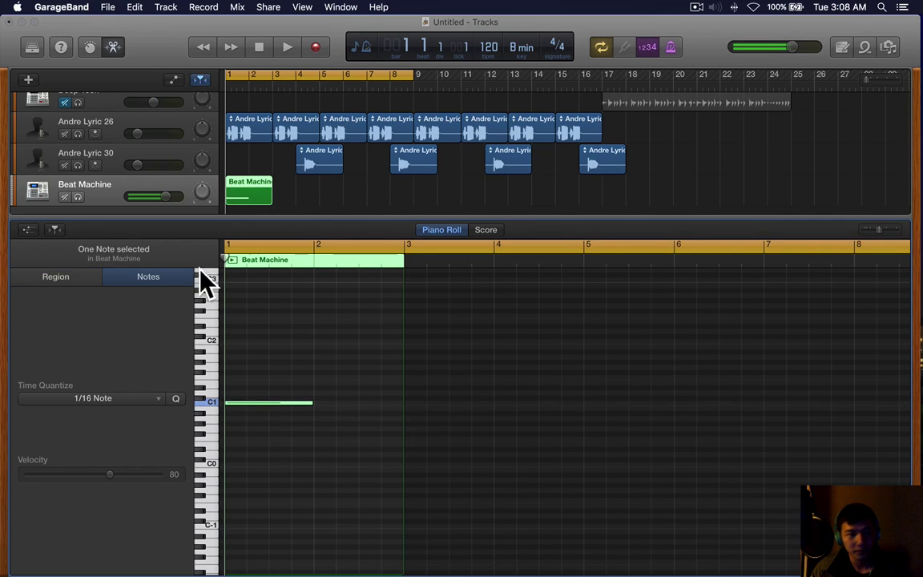
Lower the Beat Machine track's volume, shorten the C1 note, and repeat it every two beats through bar 2, checking the playback.
drag(166, 196, 149, 196)
click(300, 389)
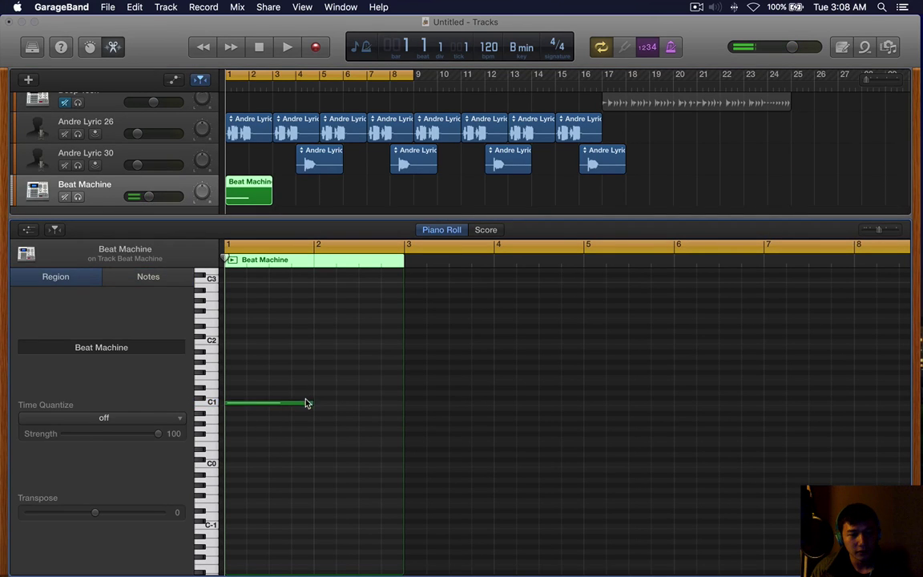
drag(307, 402, 261, 404)
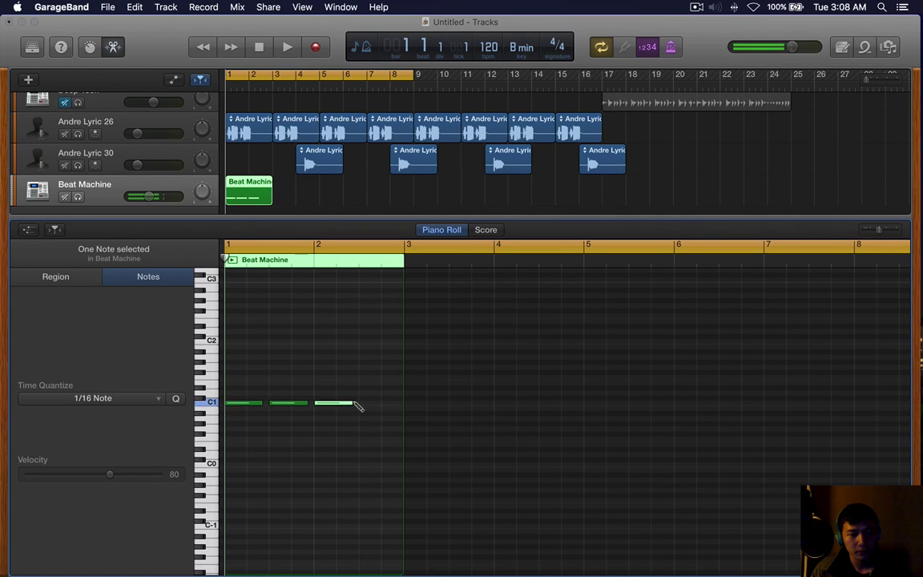
key(space)
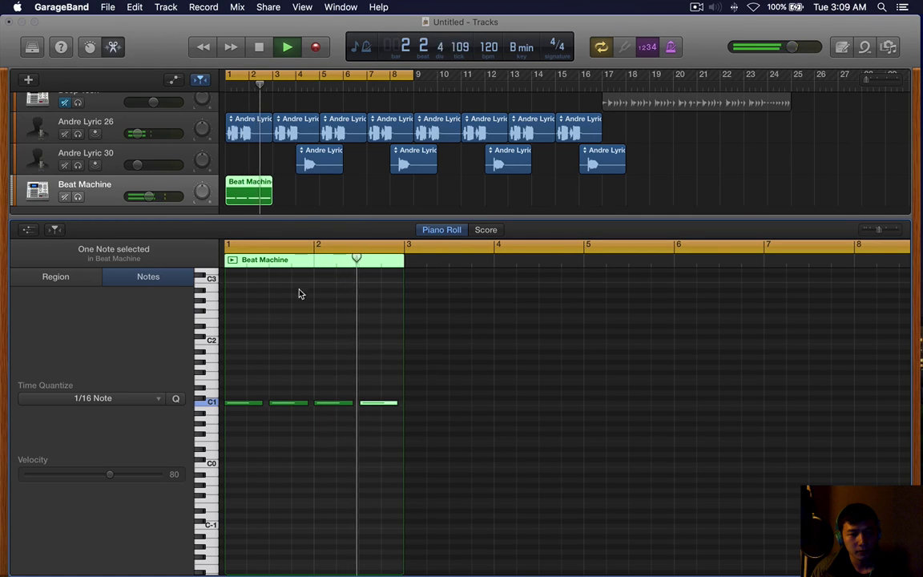
key(space)
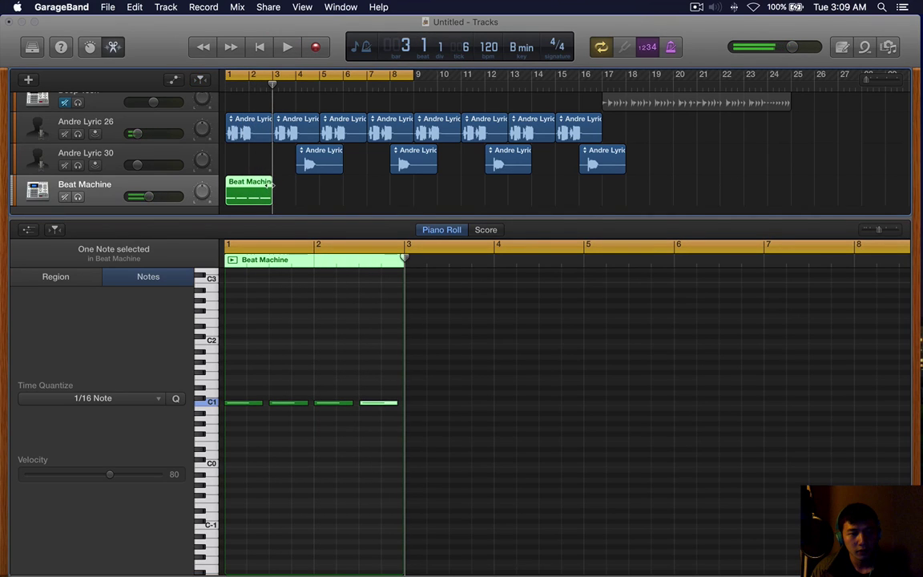
Loop the Beat Machine region through the end of bar 4 and play it briefly.
drag(272, 183, 319, 186)
key(space)
key(space)
Delete the C1 notes on beat 3 of bars 1 and 2 and play the thinned kick pattern.
key(super+Right)
key(super+Right)
key(super+Right)
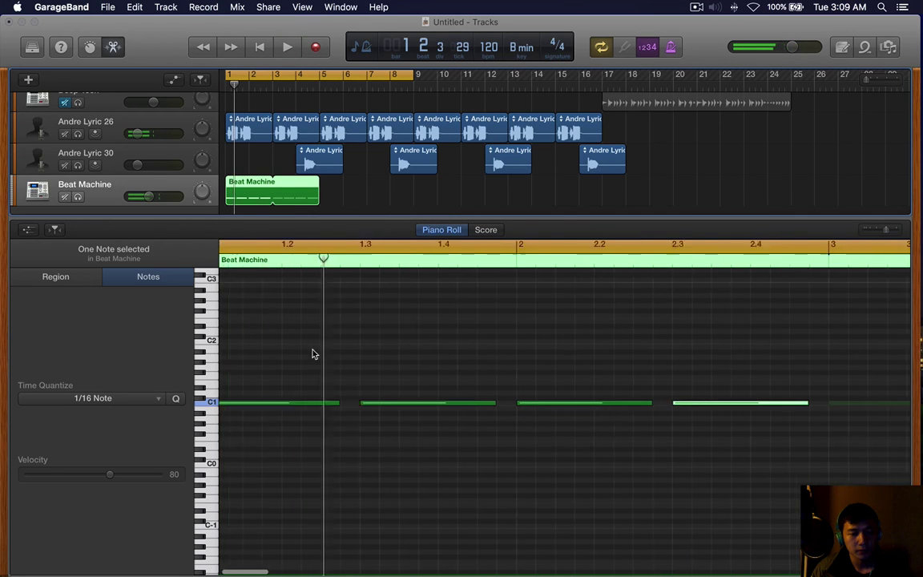
click(313, 353)
click(449, 402)
shift+click(713, 402)
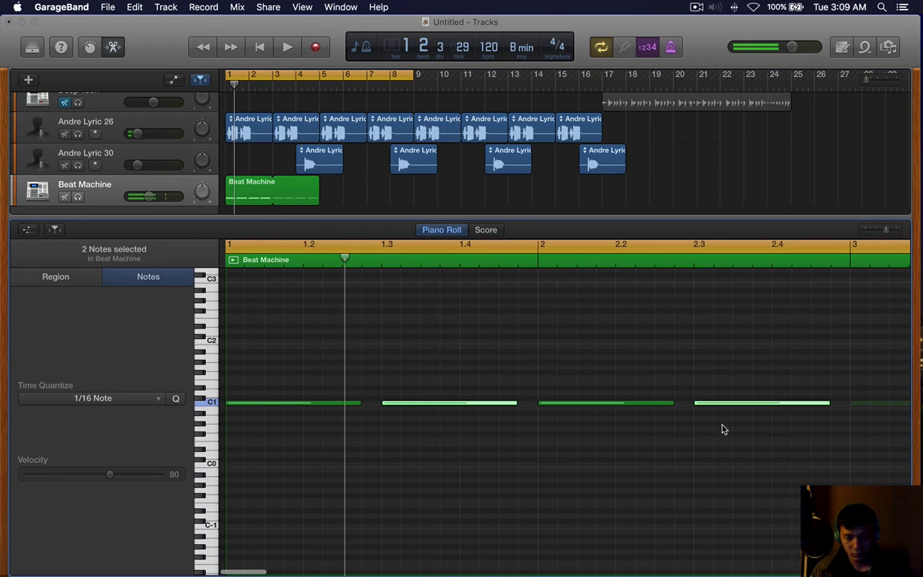
key(Delete)
key(space)
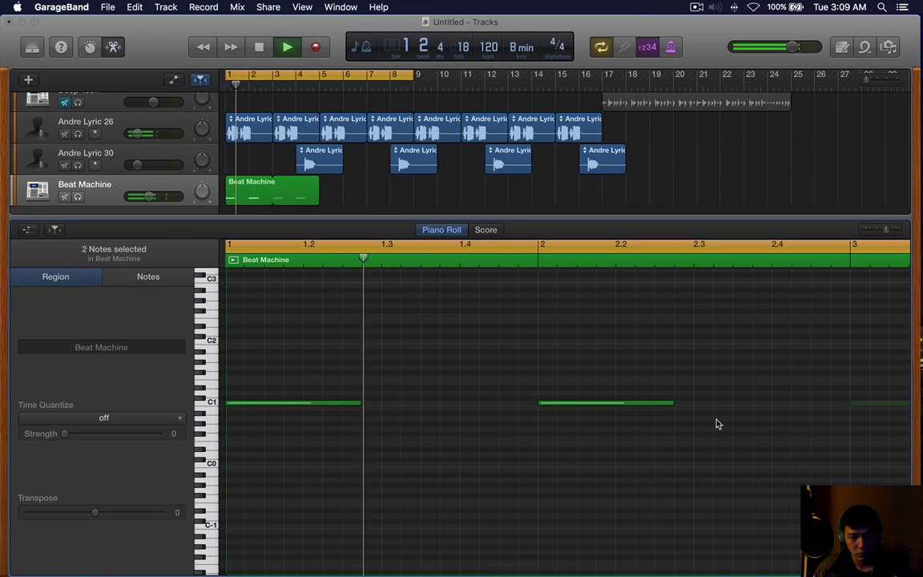
key(space)
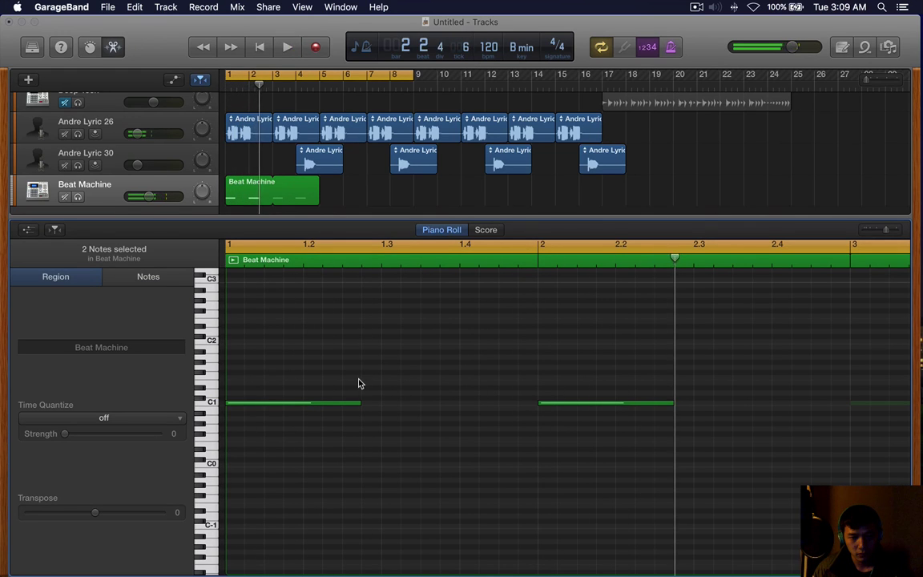
key(space)
key(space)
Change the Beat Machine track's patch to Crate Digger.
click(359, 383)
key(y)
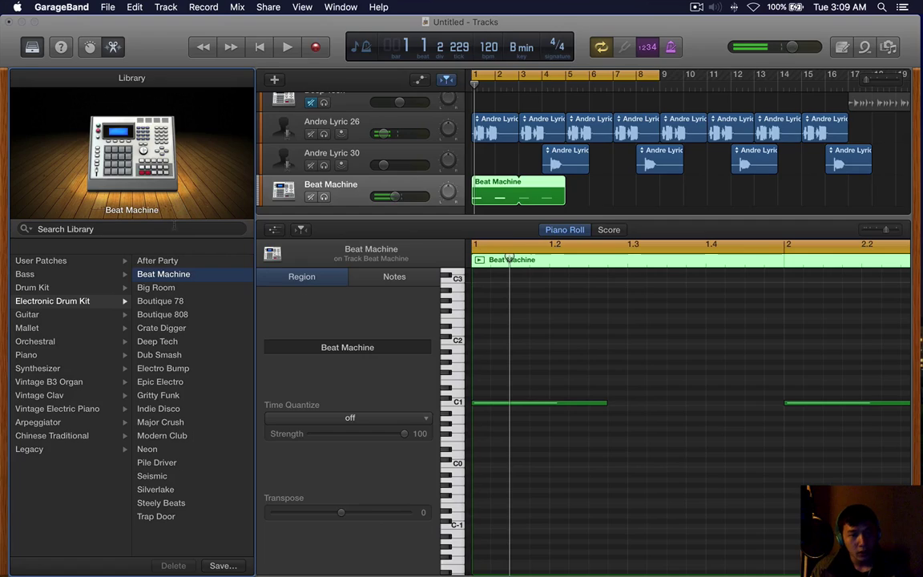
click(186, 328)
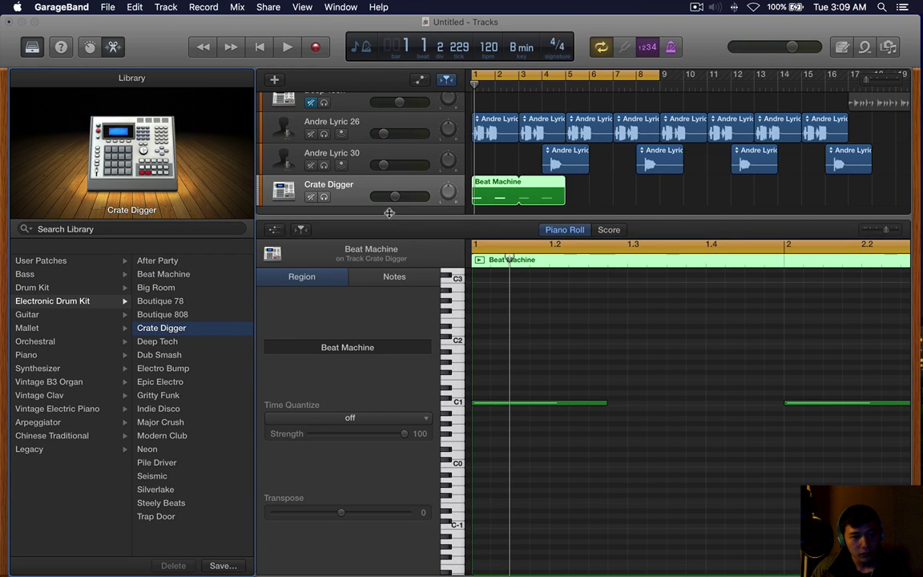
Raise the Crate Digger track's volume while playing the song and briefly soloing the track.
drag(401, 199, 398, 198)
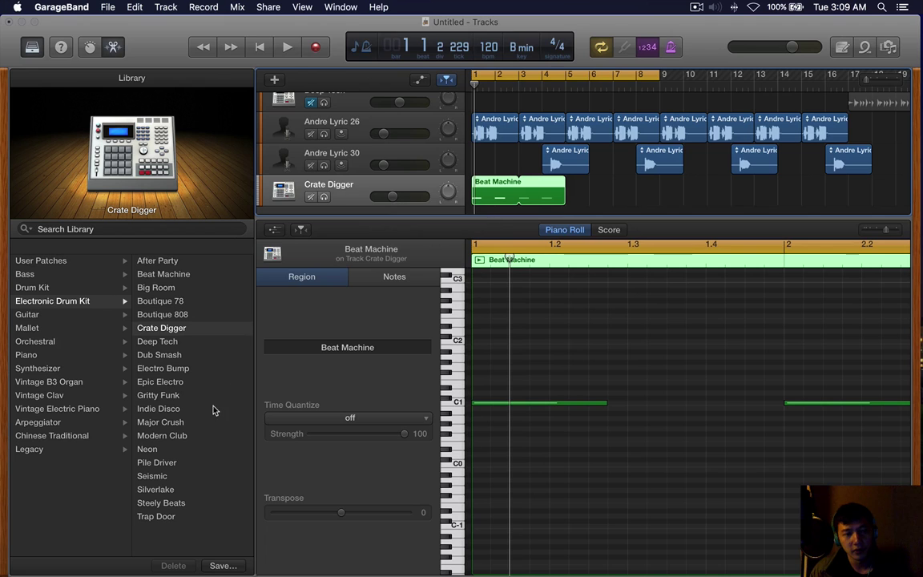
key(space)
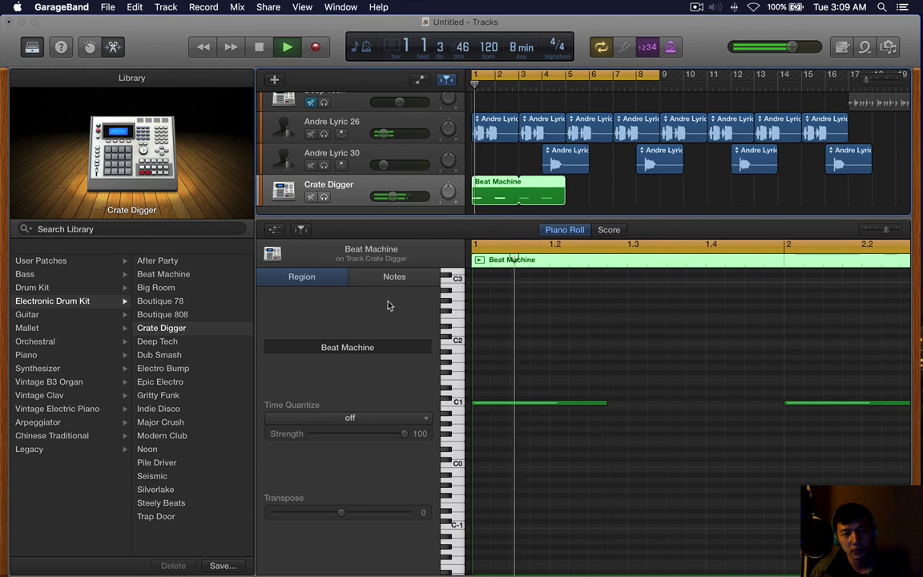
key(s)
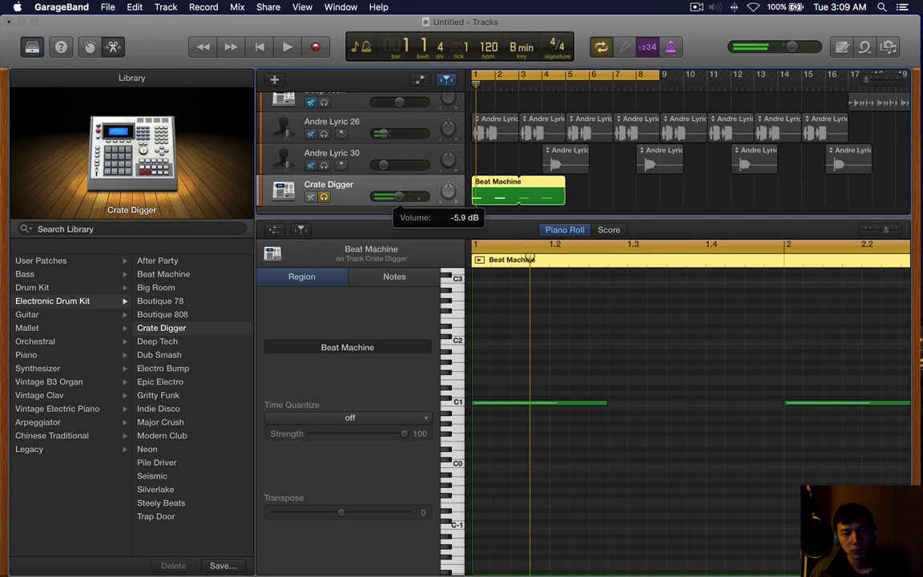
key(s)
key(space)
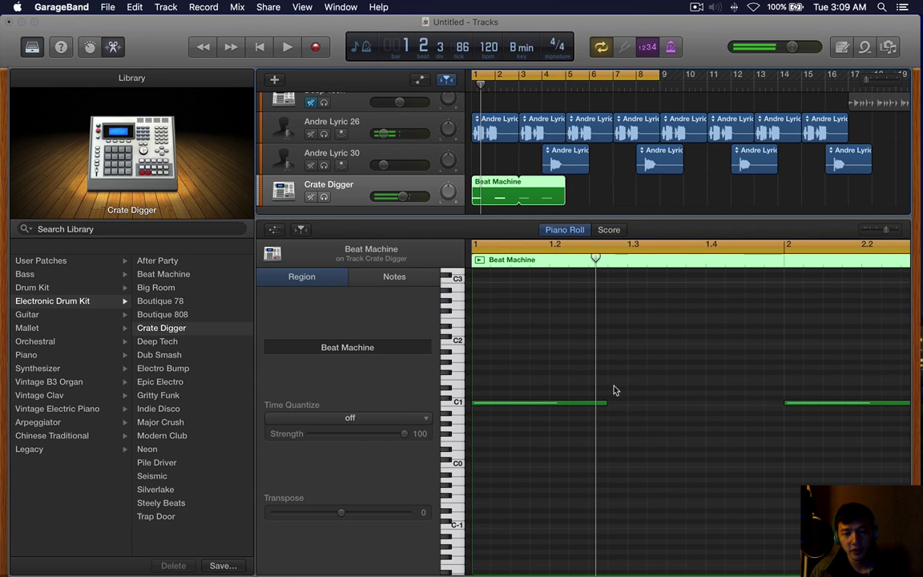
Examine the Crate Digger track's EQ and its mix and effects controls.
key(b)
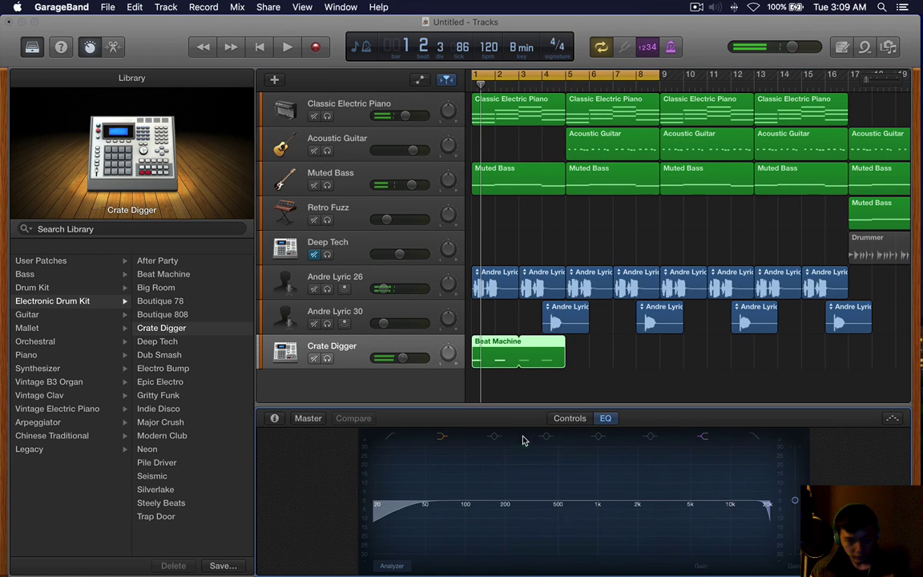
click(570, 417)
key(b)
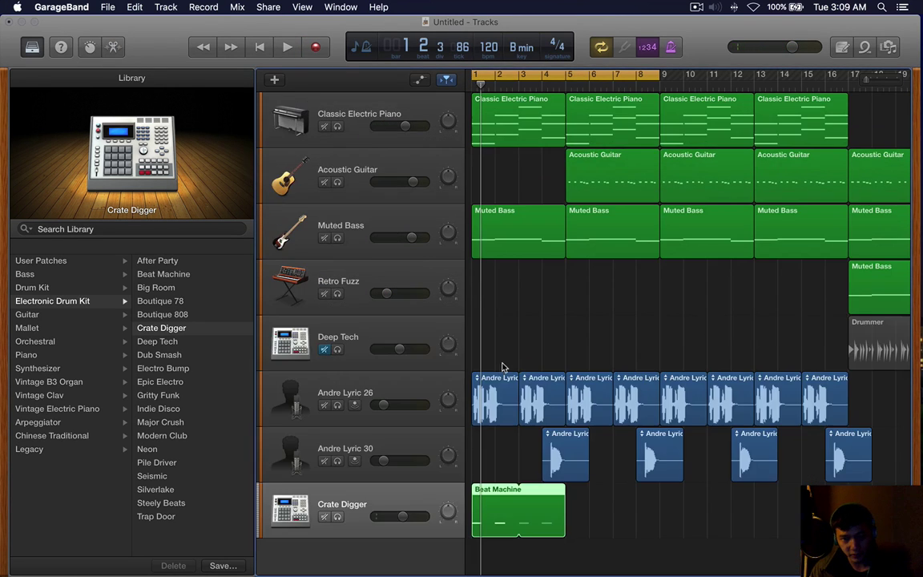
Try adding a higher drum note in the second half of bar 1's beat 2 in the Crate Digger region, and remove it.
double_click(492, 512)
key(space)
key(space)
super+click(592, 385)
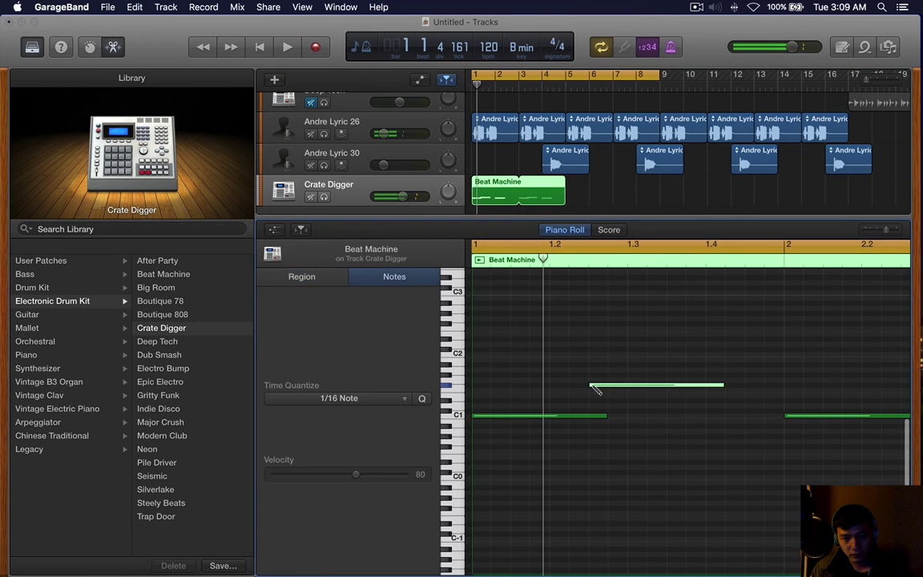
key(Delete)
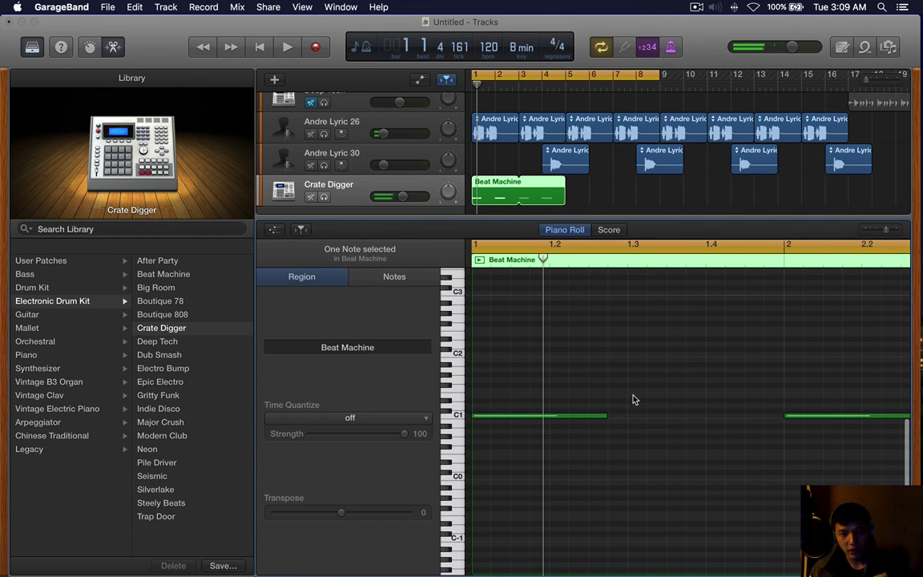
key(b)
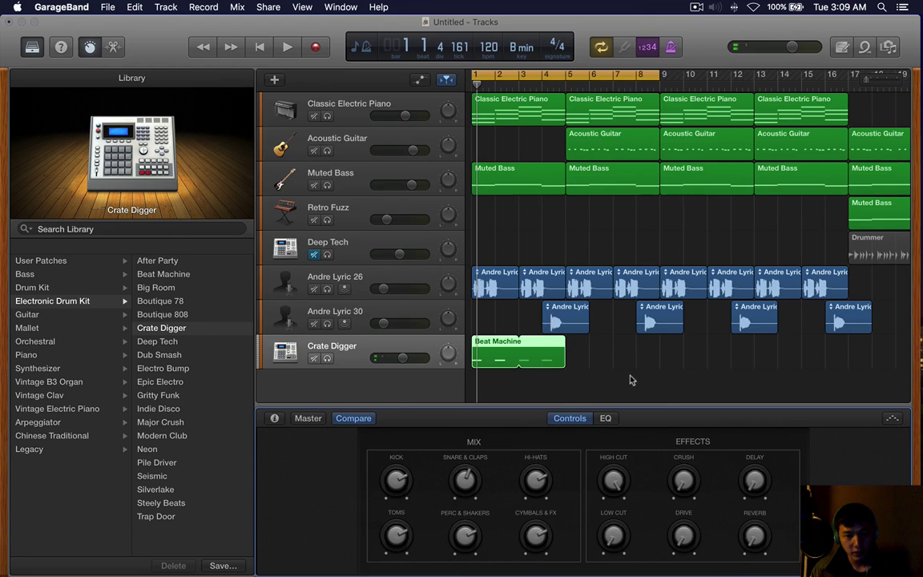
key(b)
Add a software instrument track below Crate Digger and assign it the Indie Disco electronic drum kit.
double_click(403, 552)
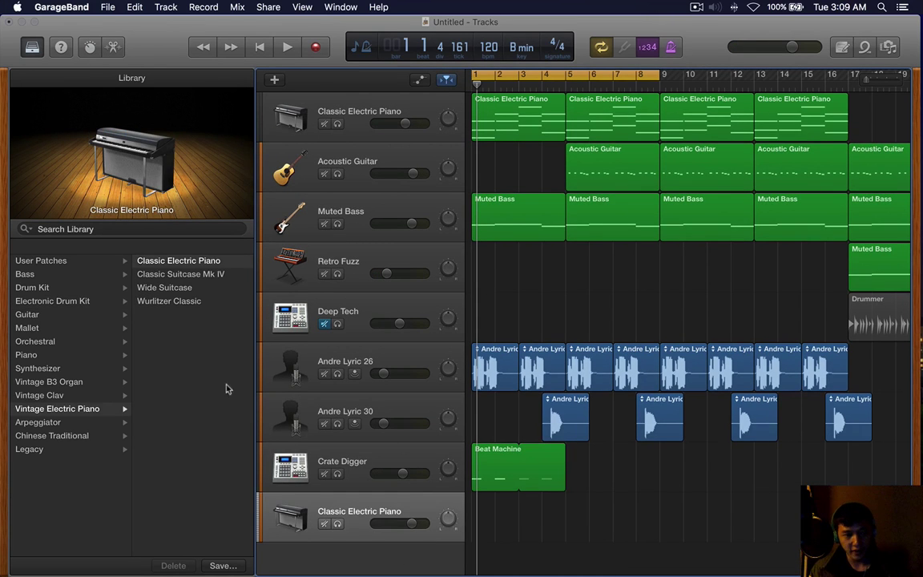
click(92, 368)
click(91, 329)
click(74, 343)
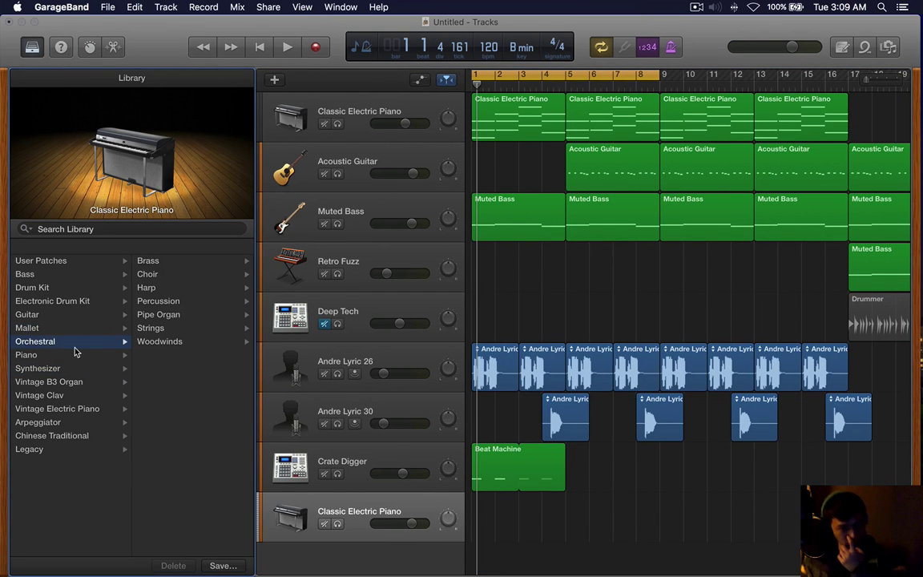
click(74, 354)
click(78, 301)
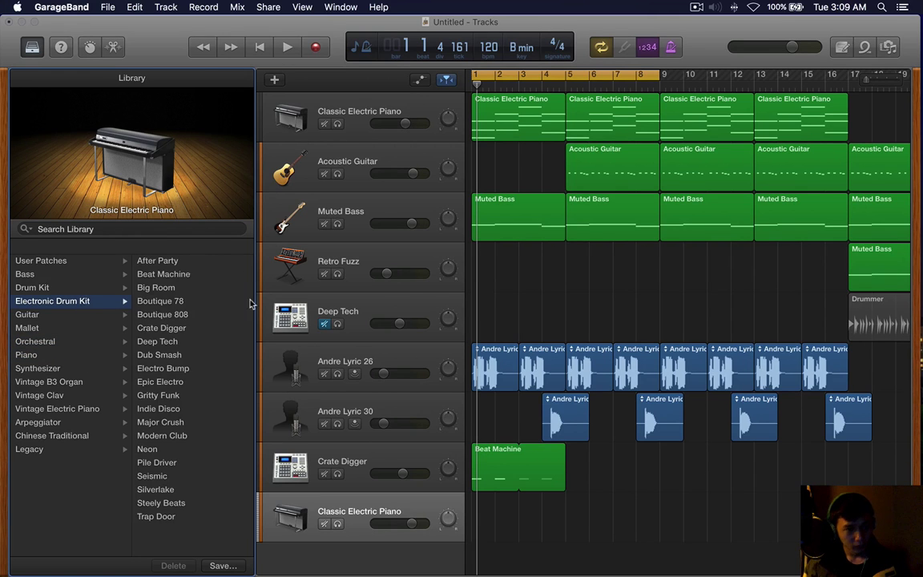
click(175, 409)
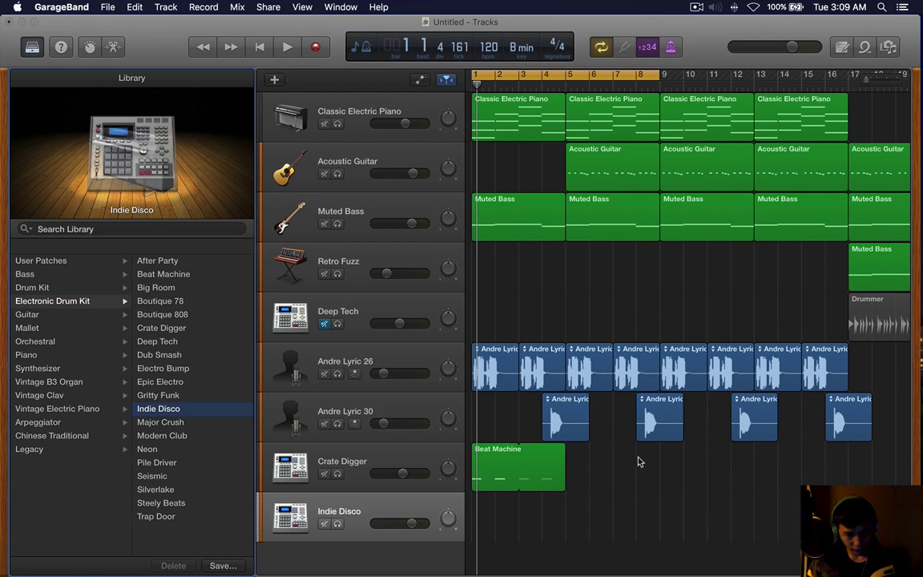
Draw an F♯2 note in bar 1 of the Indie Disco track, starting on the second half of beat 1.
key(y)
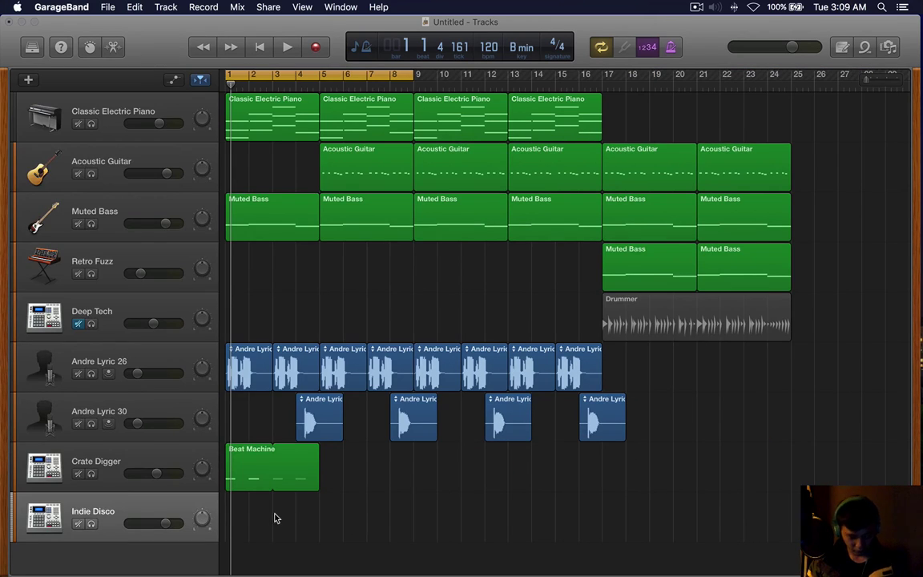
key(e)
key(space)
key(space)
key(space)
key(space)
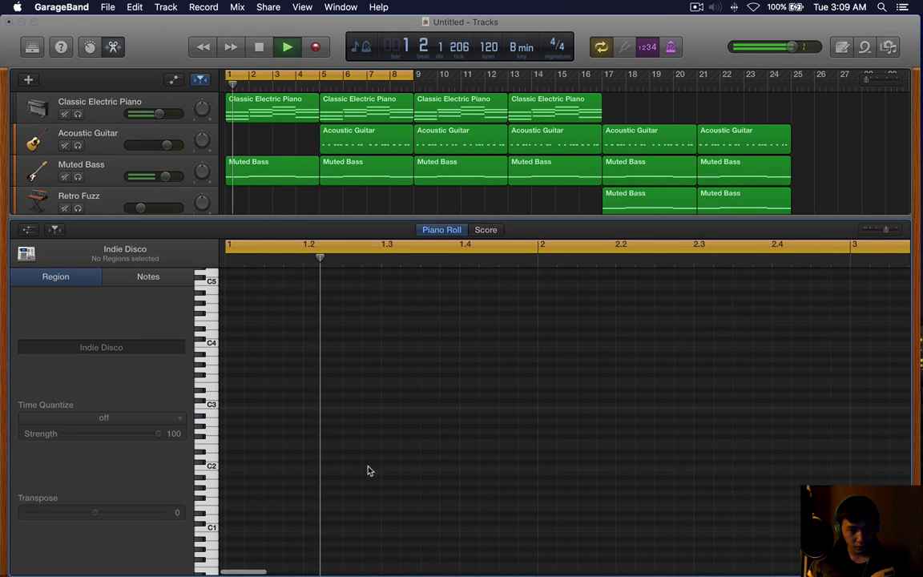
super+click(289, 440)
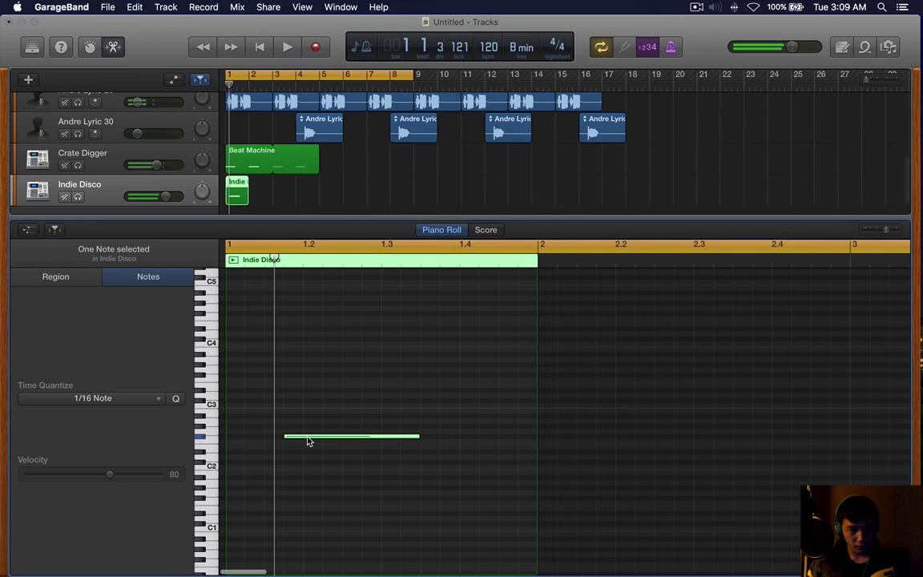
drag(308, 440, 288, 439)
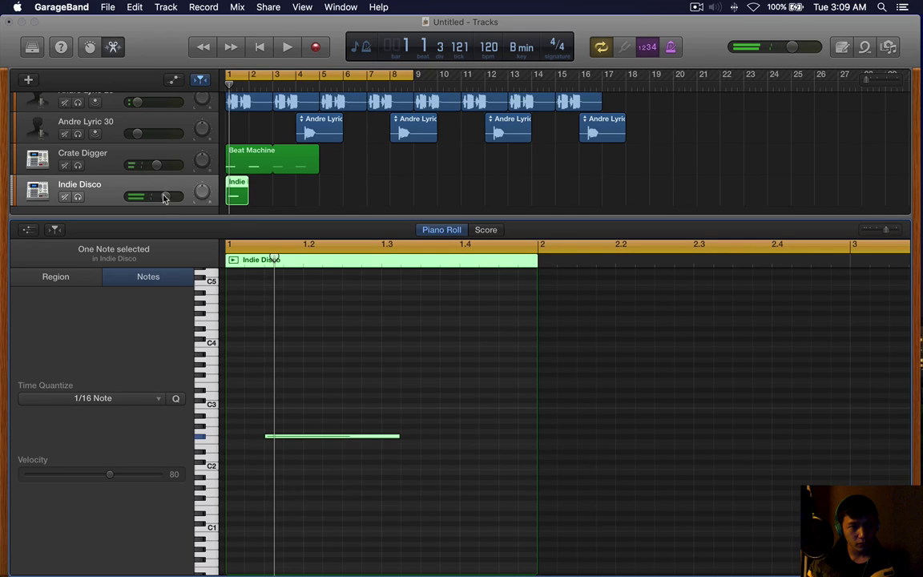
Lower the Indie Disco track's volume and briefly check the new drum note in playback.
key(space)
key(space)
click(402, 439)
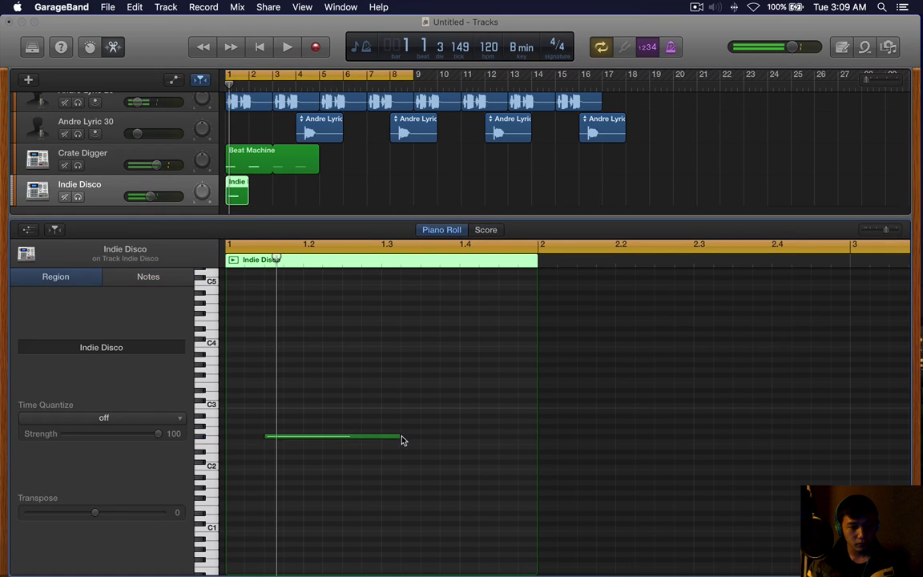
drag(326, 436, 329, 438)
Change the Indie Disco track's patch to Deep Tech and play the start of the song.
key(y)
click(207, 345)
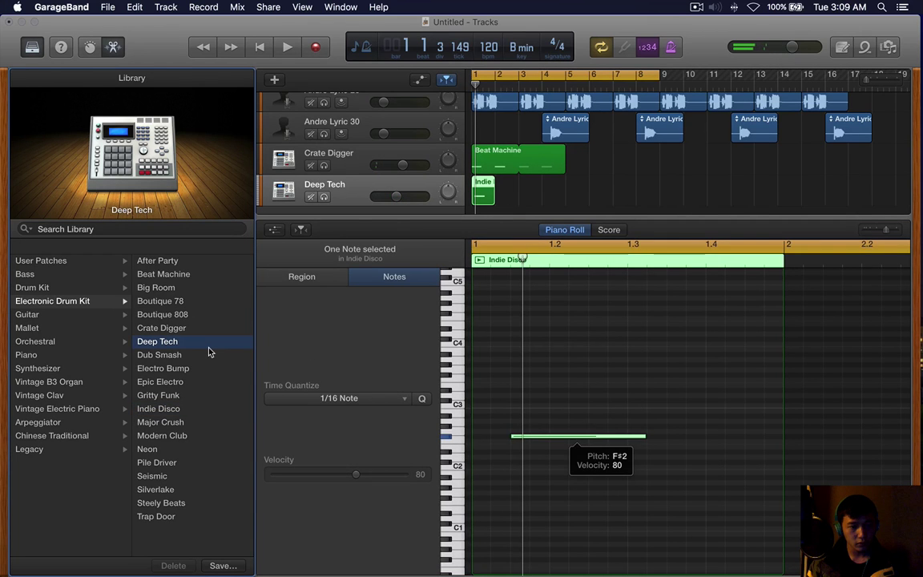
key(space)
key(space)
key(space)
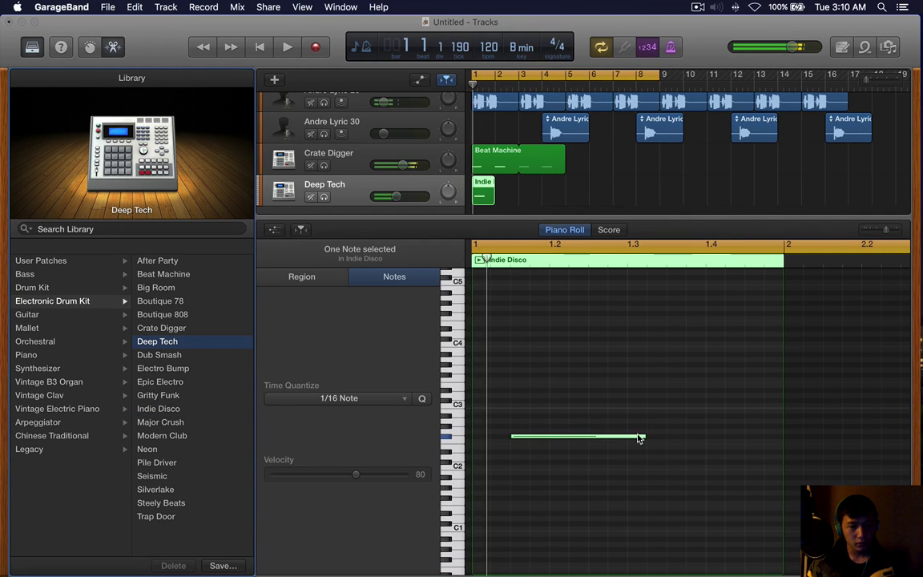
Turn the long note into two consecutive sixteenth notes, the second slightly higher, and lower both by an octave.
drag(638, 436, 519, 440)
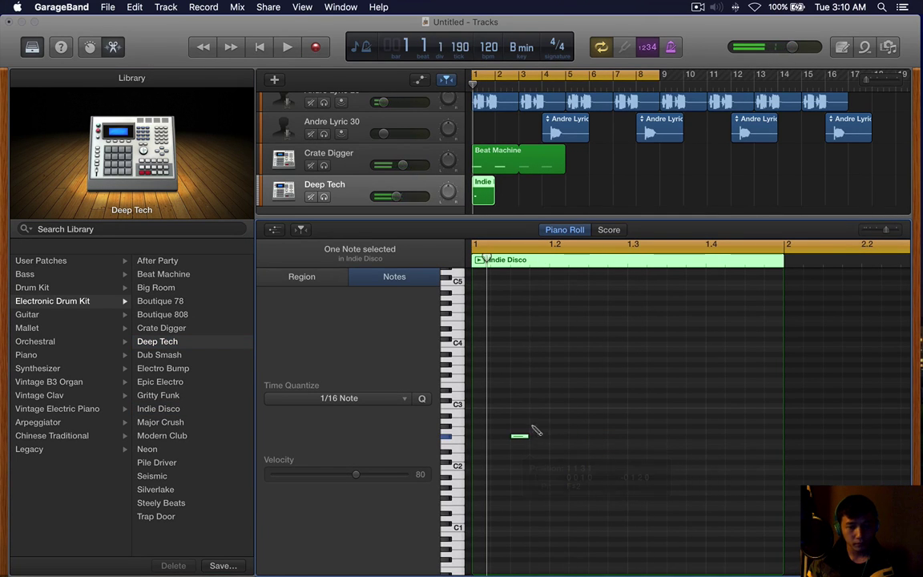
super+click(532, 426)
key(space)
drag(591, 396, 473, 476)
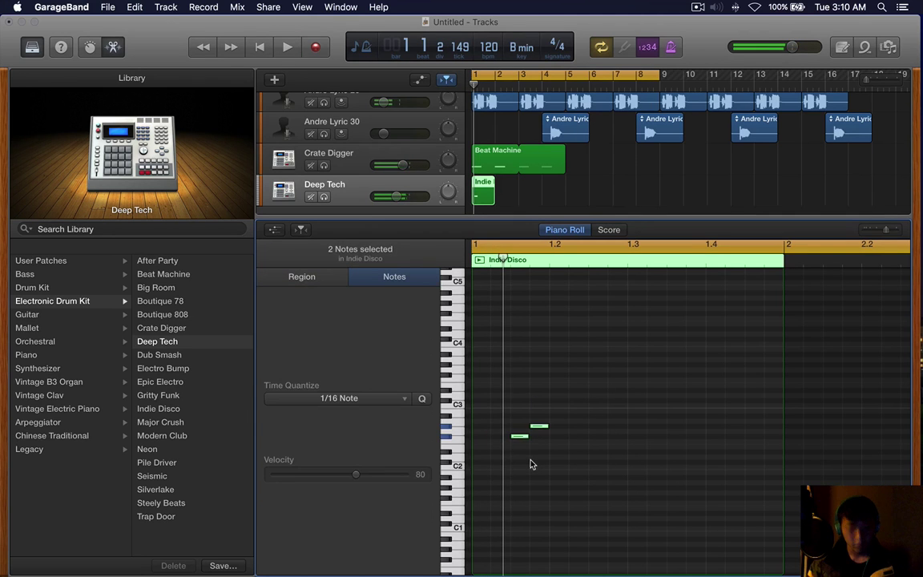
key(alt+shift+Down)
key(space)
click(612, 474)
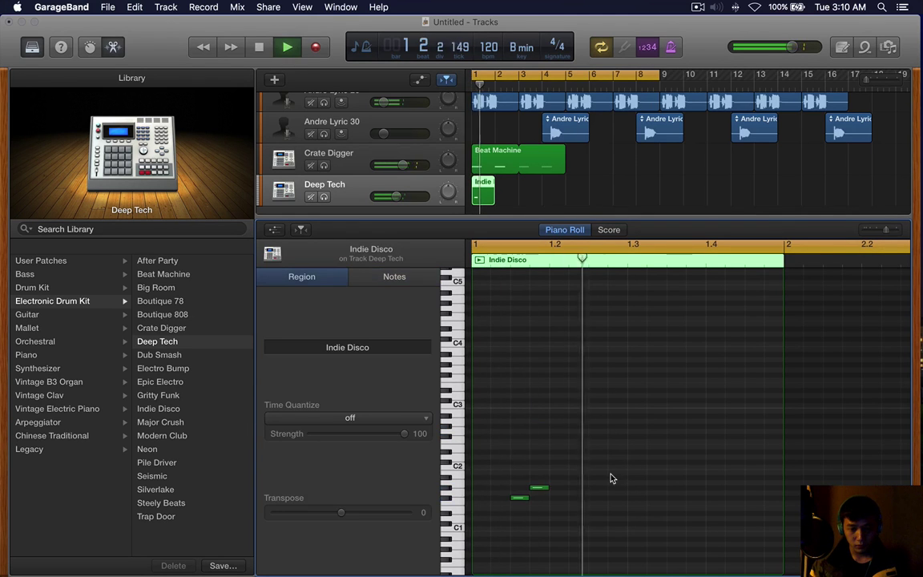
Add a third, lower sixteenth note on beat 2 of bar 1 in the Indie Disco region and play it back.
key(space)
key(space)
scroll(607, 474, down, 1)
key(space)
super+click(553, 483)
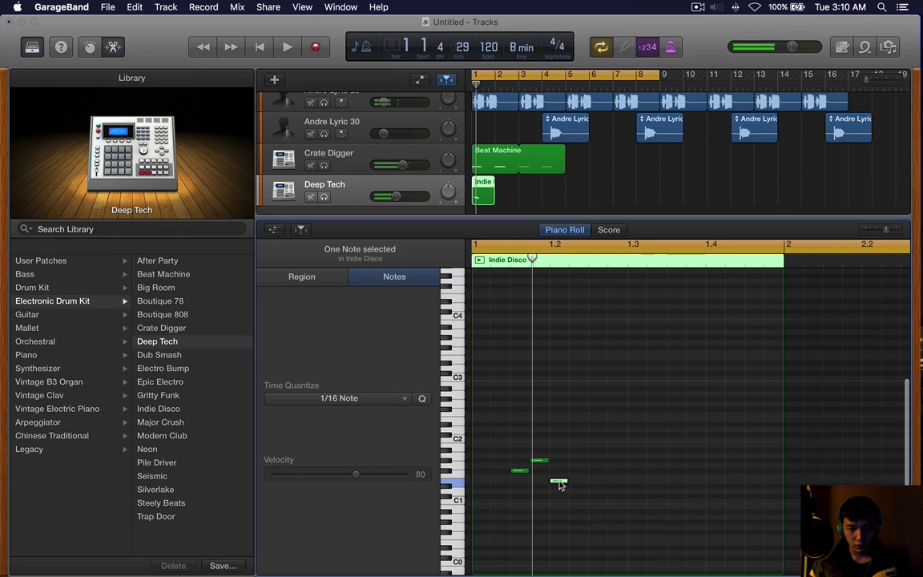
drag(559, 483, 560, 490)
key(b)
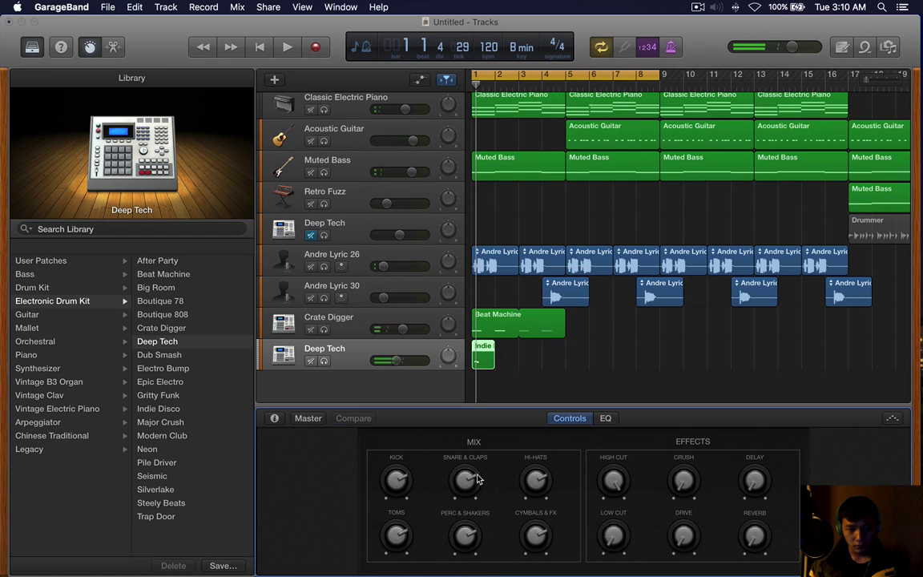
key(b)
key(space)
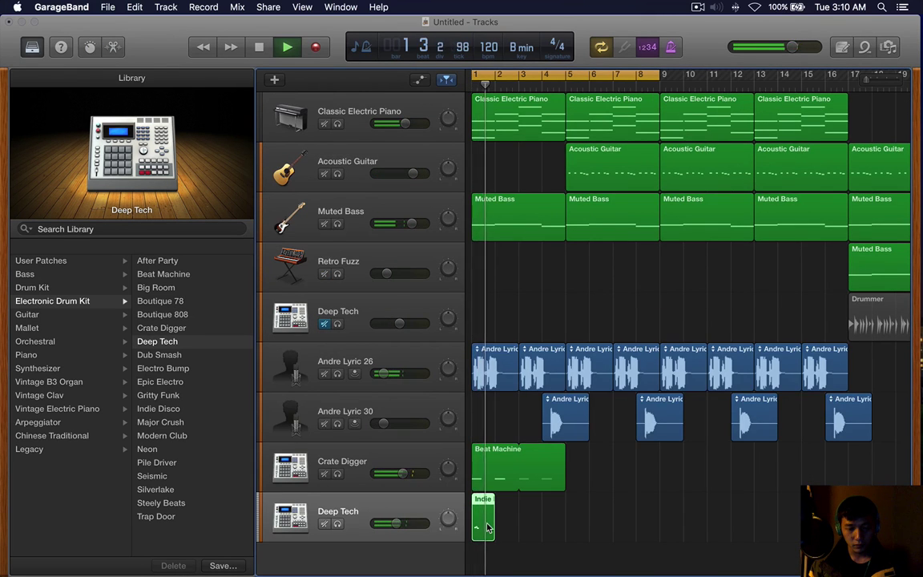
Move the note on beat 2 to the second half of the beat, at the first note's pitch.
key(e)
key(space)
key(space)
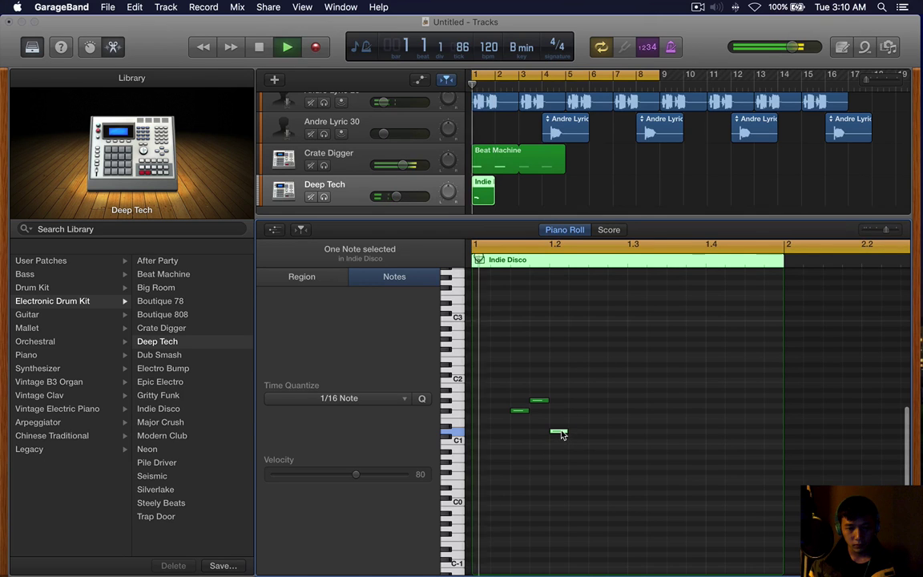
key(space)
drag(563, 432, 601, 410)
key(space)
click(621, 384)
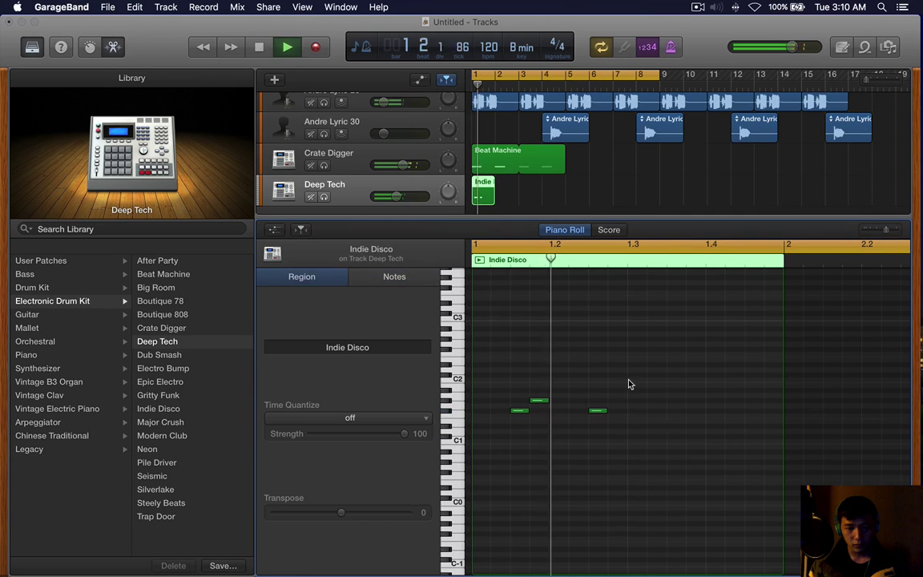
Add notes at the first note's pitch on the second halves of beats 3 and 4 in bar 1.
key(space)
super+click(668, 410)
super+click(735, 410)
key(space)
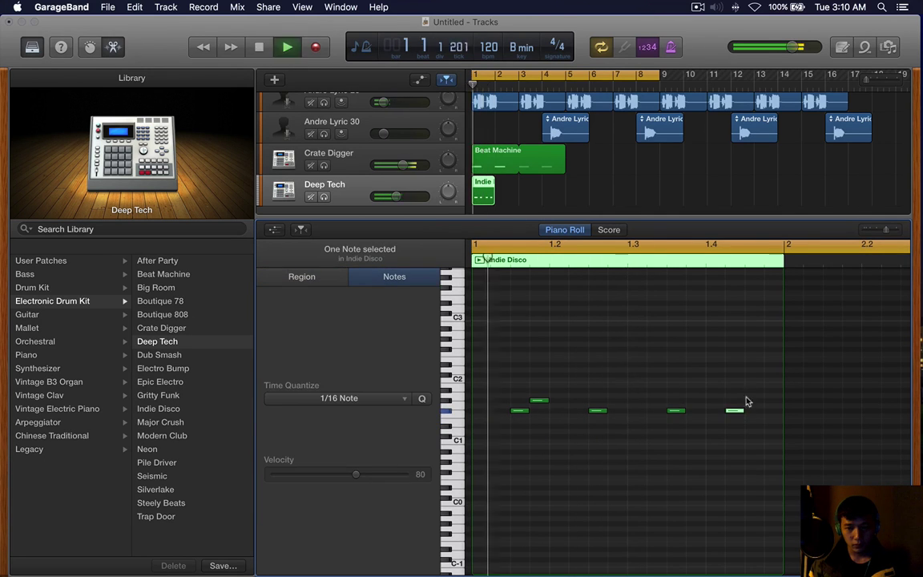
key(space)
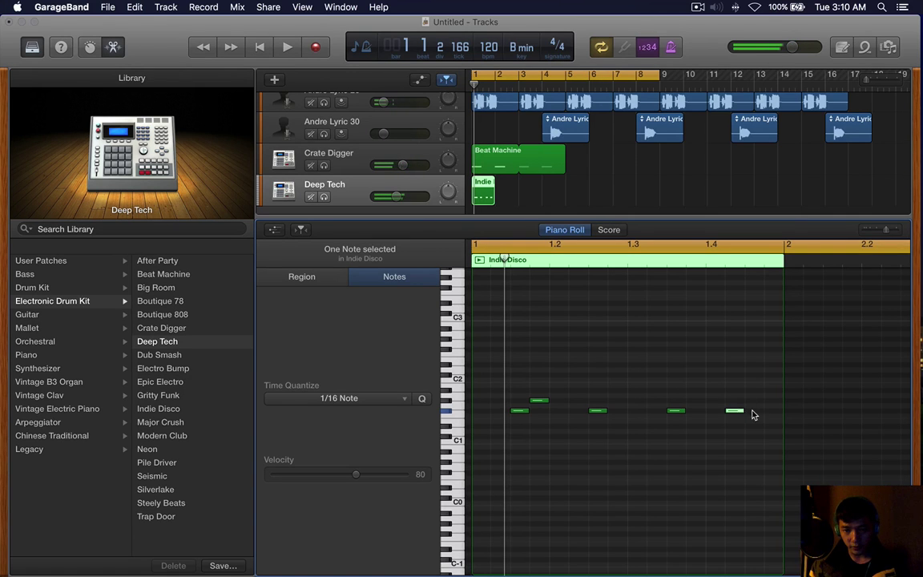
drag(737, 410, 756, 410)
click(634, 394)
key(space)
key(super+Left)
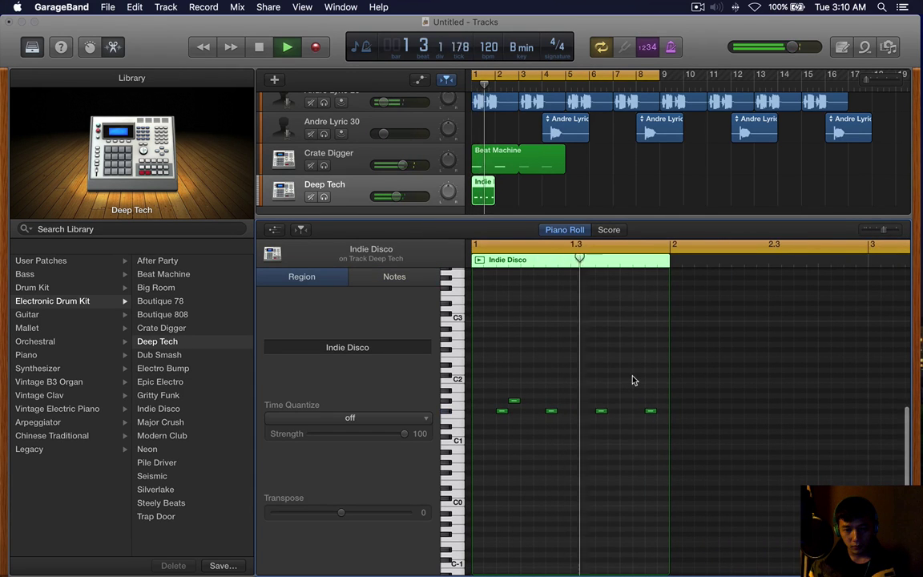
Try looping the Indie Disco region to the start of bar 3, and undo it.
key(space)
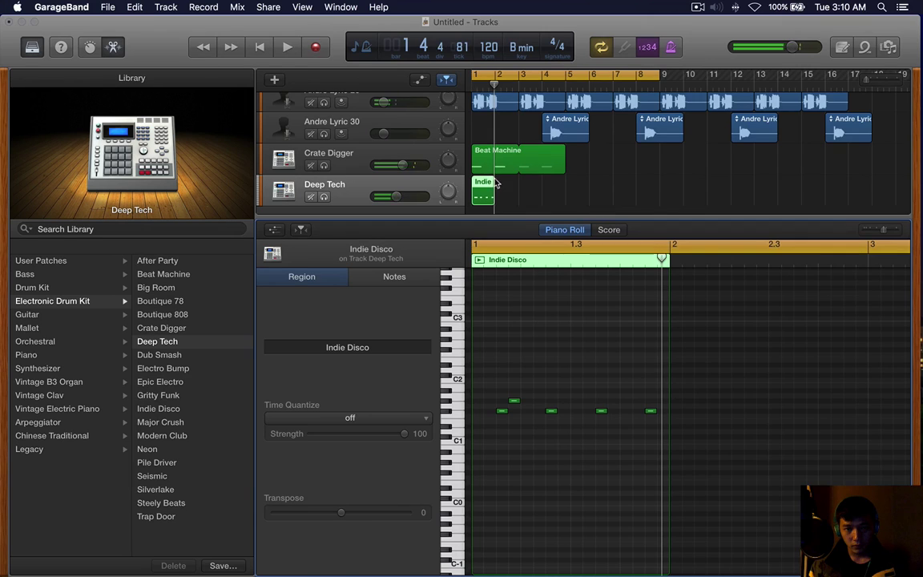
drag(491, 182, 517, 189)
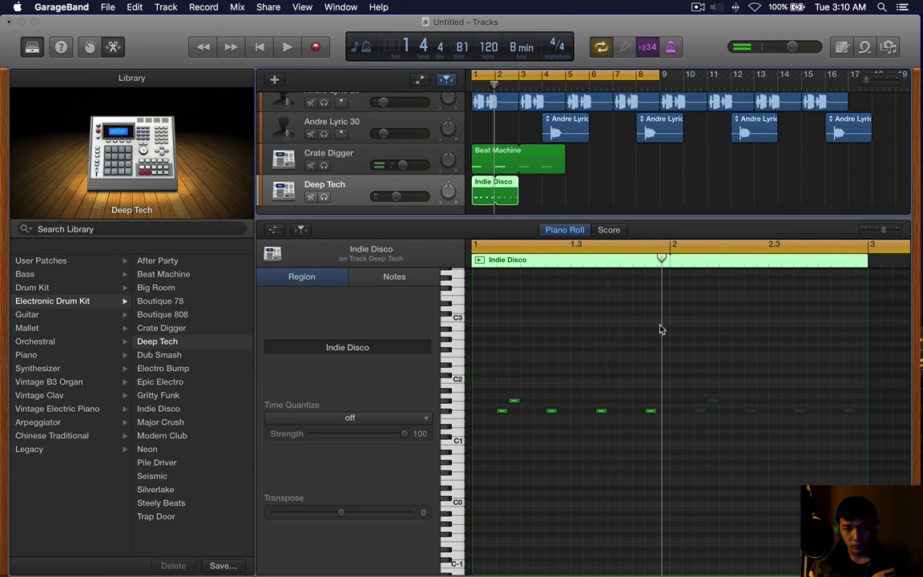
key(super+z)
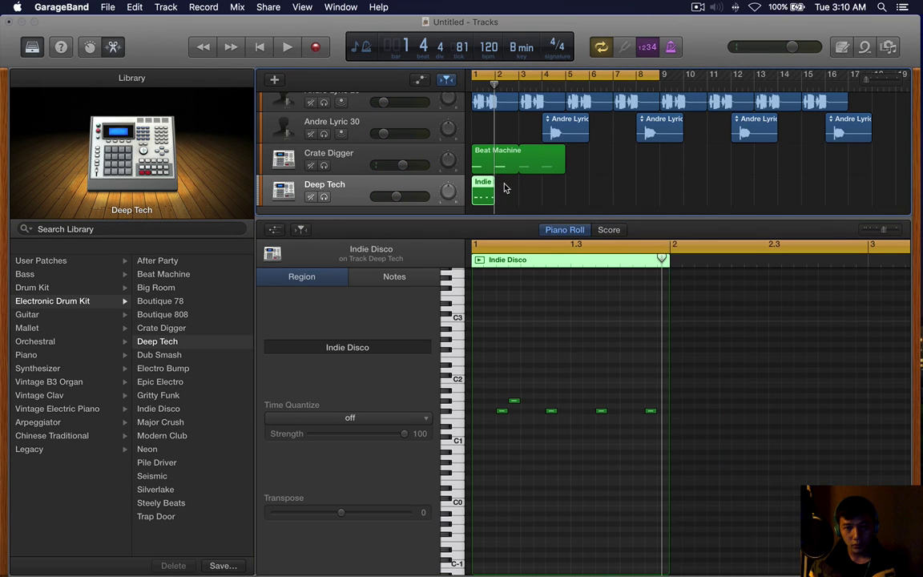
Extend the Indie Disco region to the start of bar 3 and copy bar 1's four lower notes into bar 2.
drag(629, 309, 481, 414)
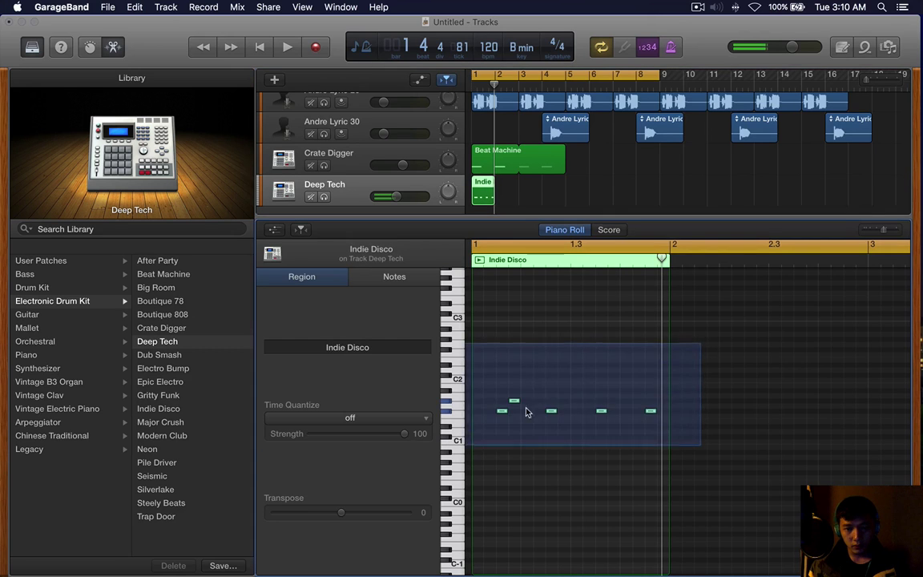
drag(749, 335, 867, 336)
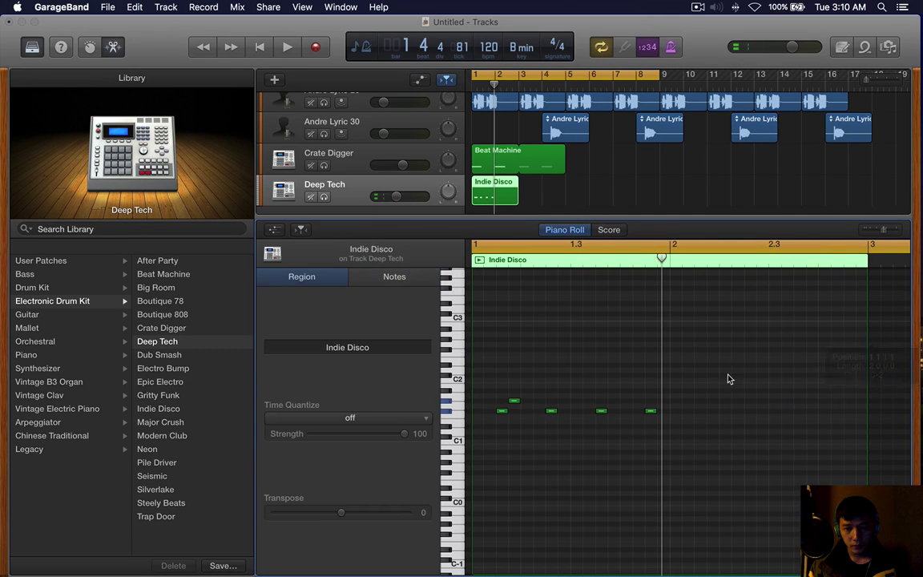
drag(682, 410, 466, 447)
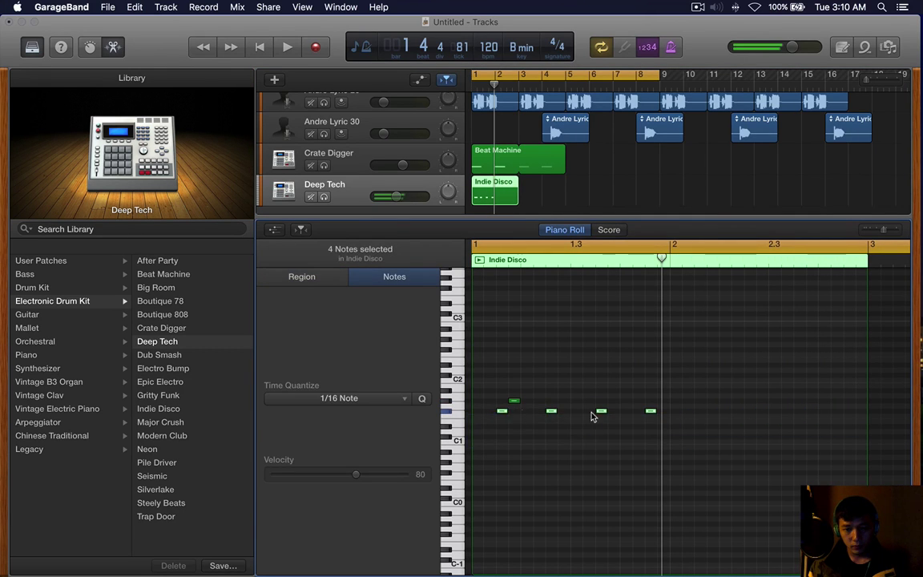
drag(502, 410, 701, 411)
click(692, 378)
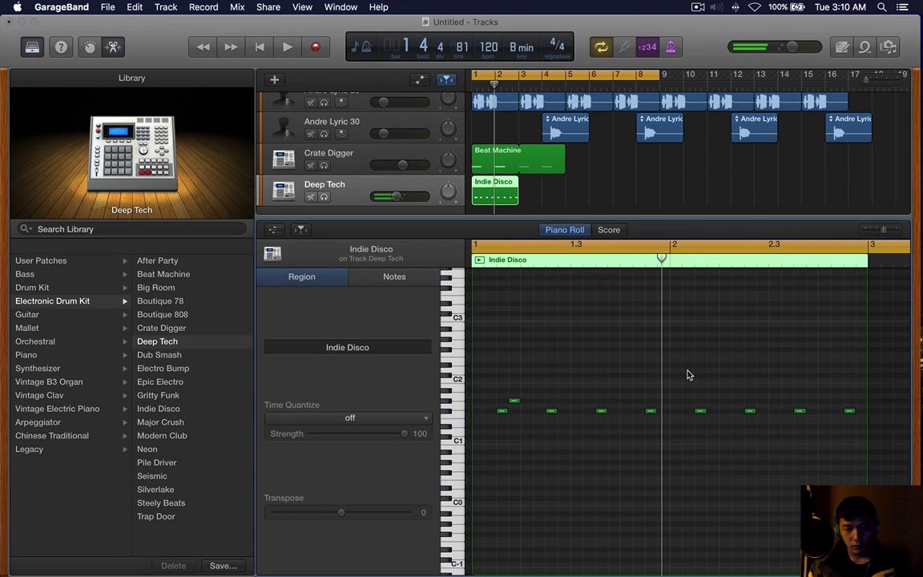
Loop the two-bar Indie Disco region to the start of bar 5 and play the arrangement.
key(e)
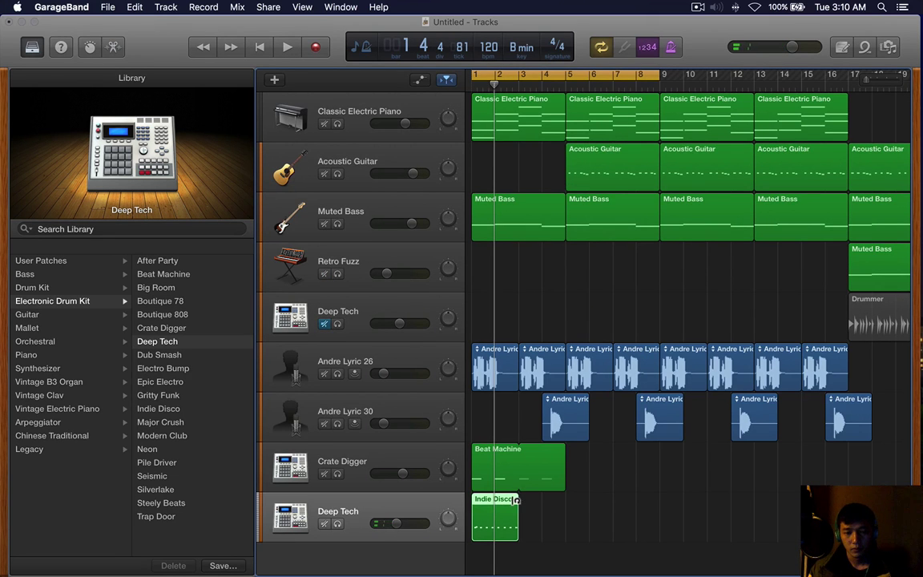
drag(517, 500, 564, 500)
key(space)
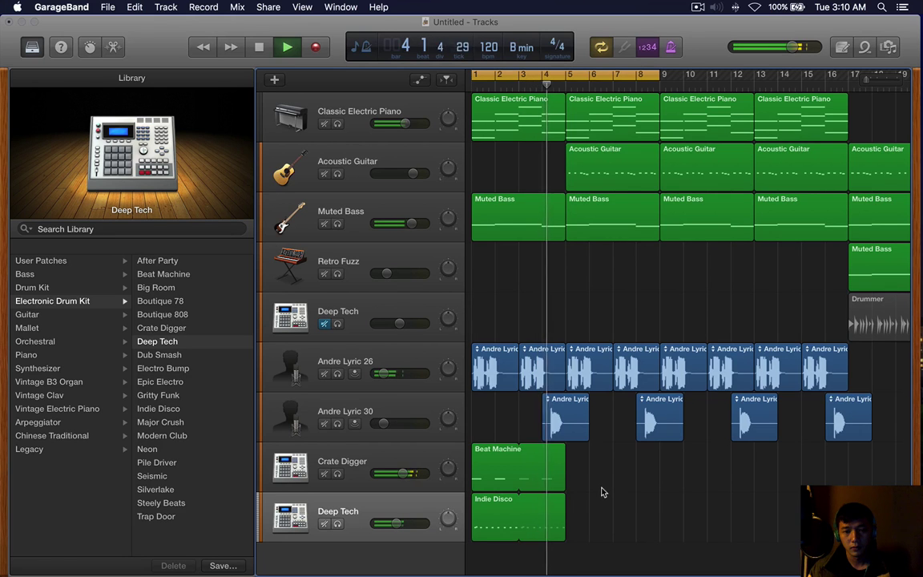
key(space)
Loop the Beat Machine and Indie Disco regions together to the start of bar 9.
drag(599, 466, 469, 545)
drag(559, 451, 650, 450)
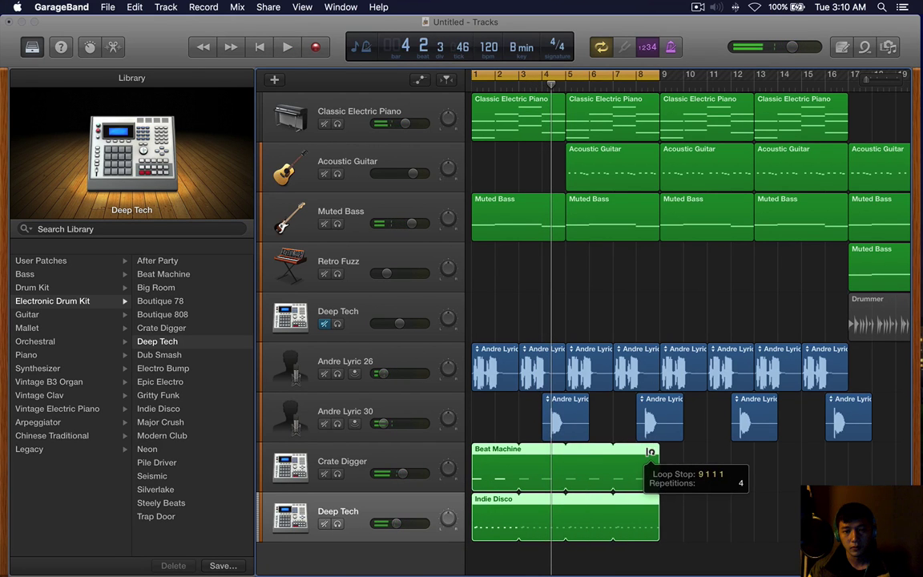
click(762, 477)
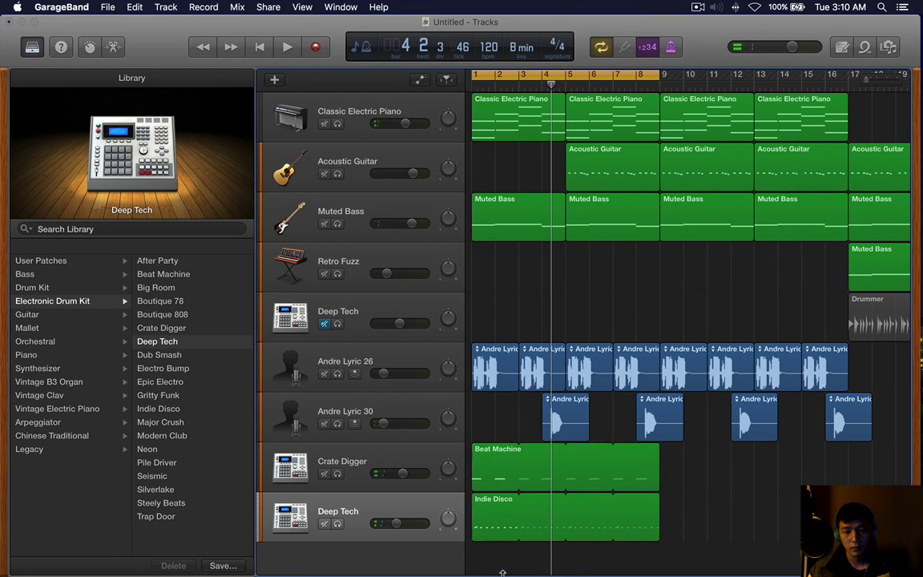
Add another software instrument track and assign it the Big Room electronic drum kit.
double_click(397, 560)
click(96, 288)
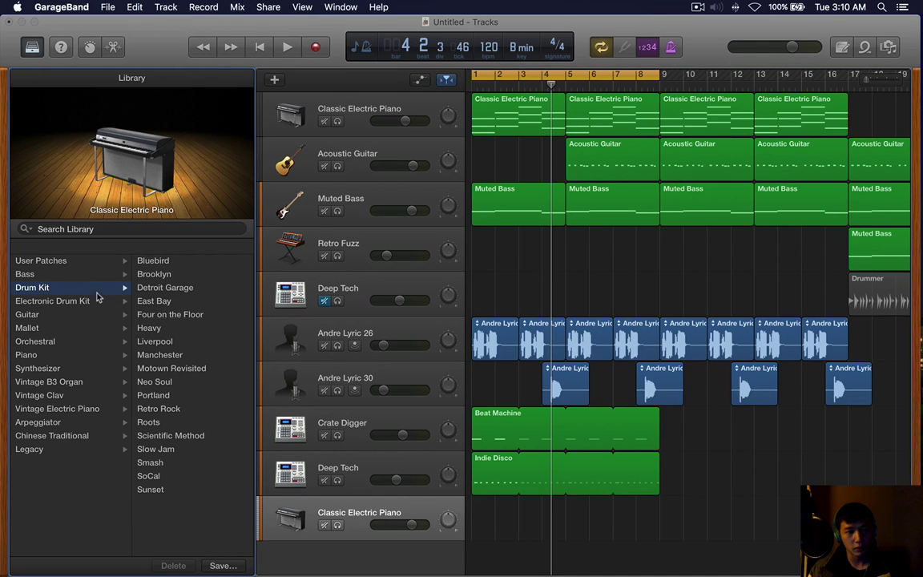
click(124, 302)
click(192, 290)
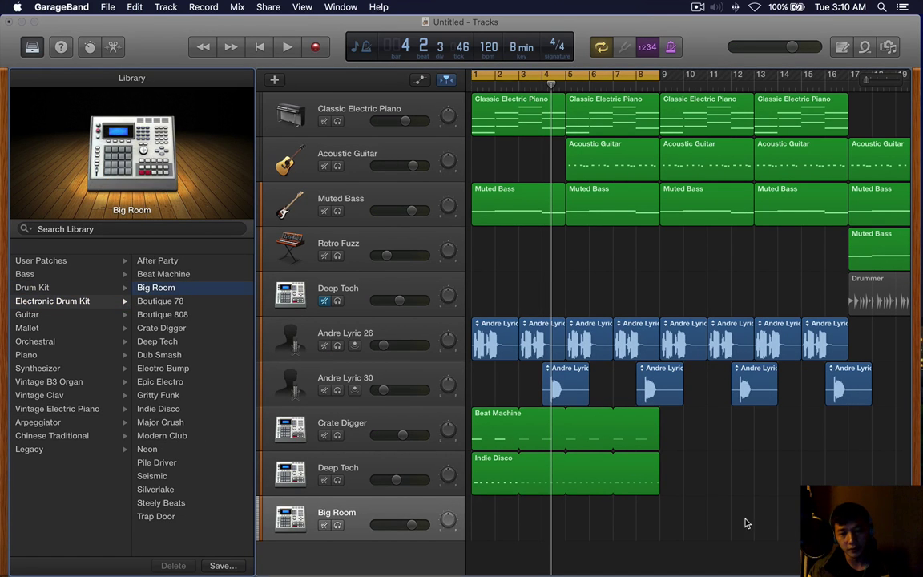
Play the opening bars of the arrangement and place the playhead at the start of bar 5.
key(space)
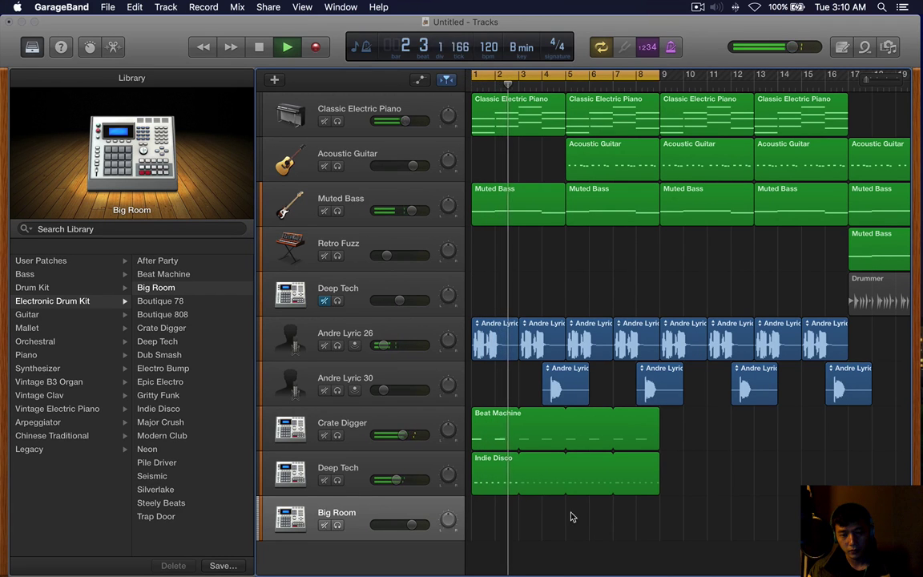
key(space)
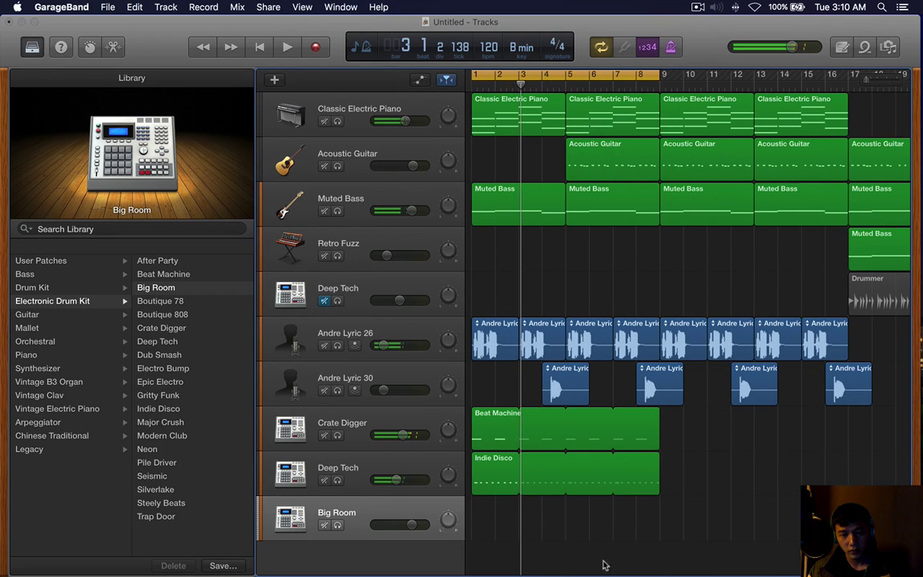
click(566, 86)
key(e)
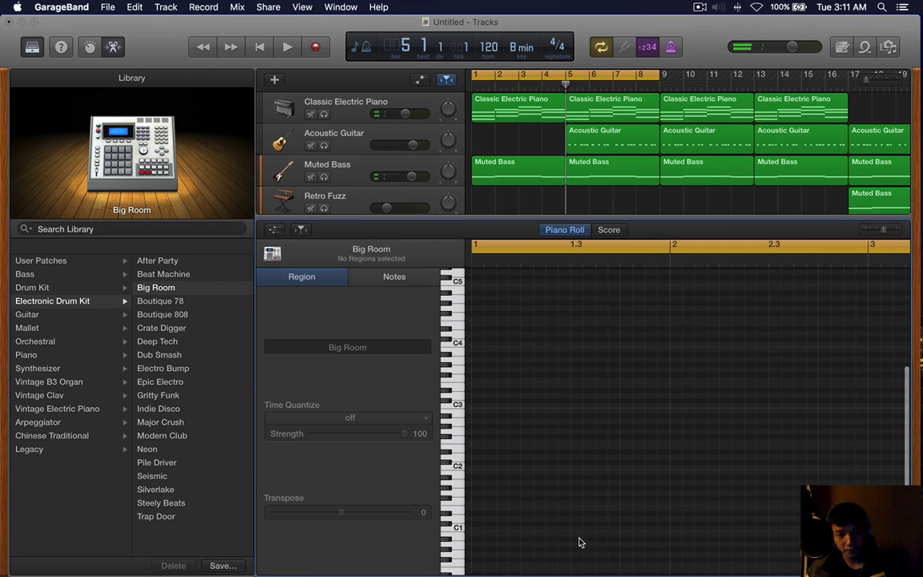
scroll(550, 479, up, 1)
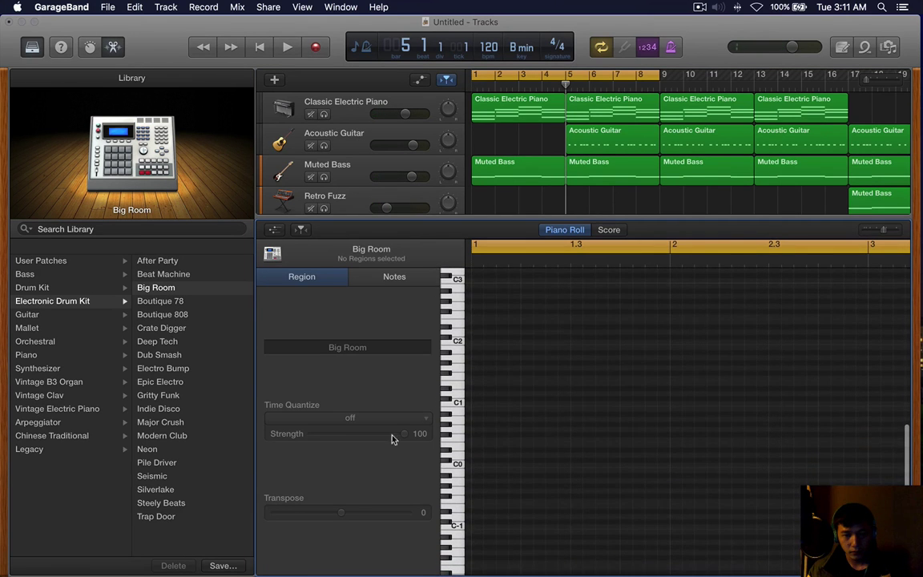
key(b)
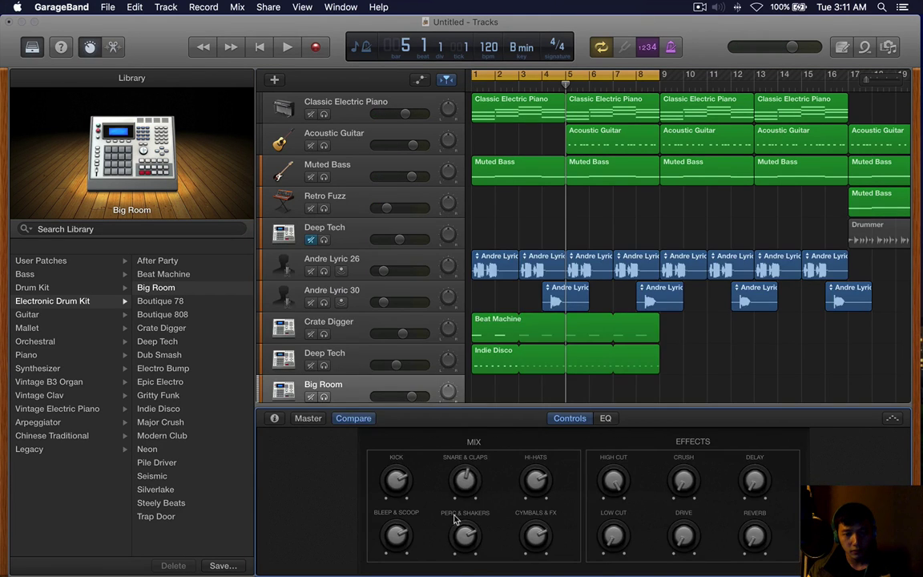
key(b)
key(b)
key(b)
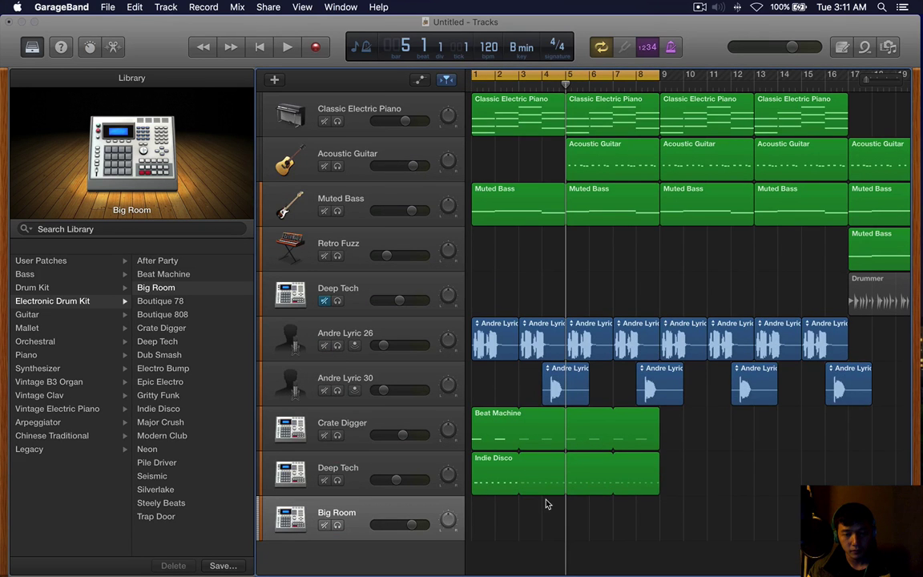
Add a short note just above C1 at beat 3 on the Big Room track and move its one-bar region to bar 5.
key(e)
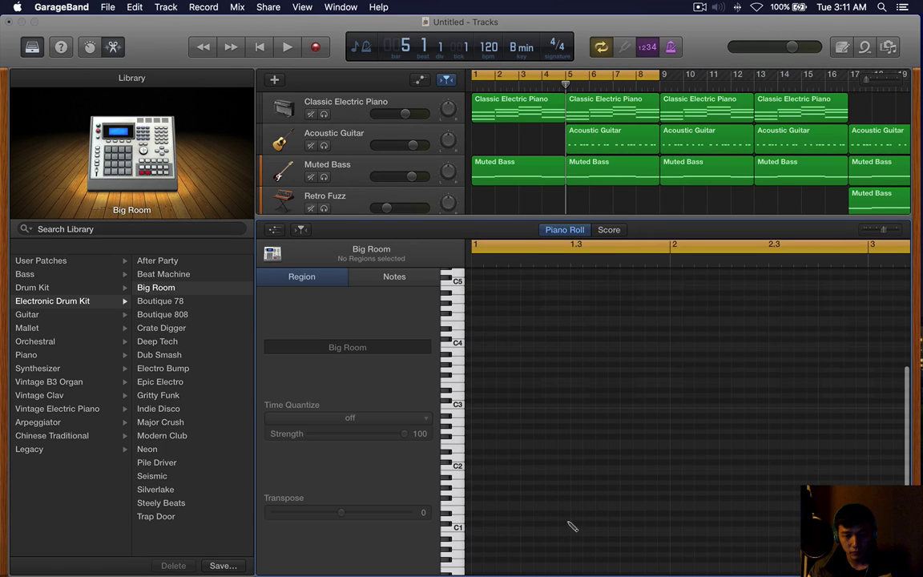
super+click(574, 520)
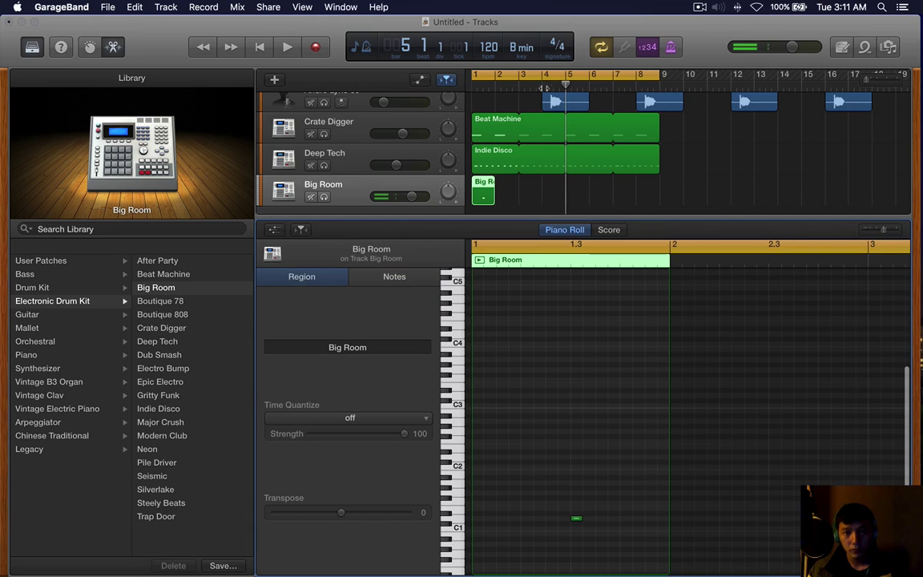
drag(485, 193, 627, 196)
click(580, 193)
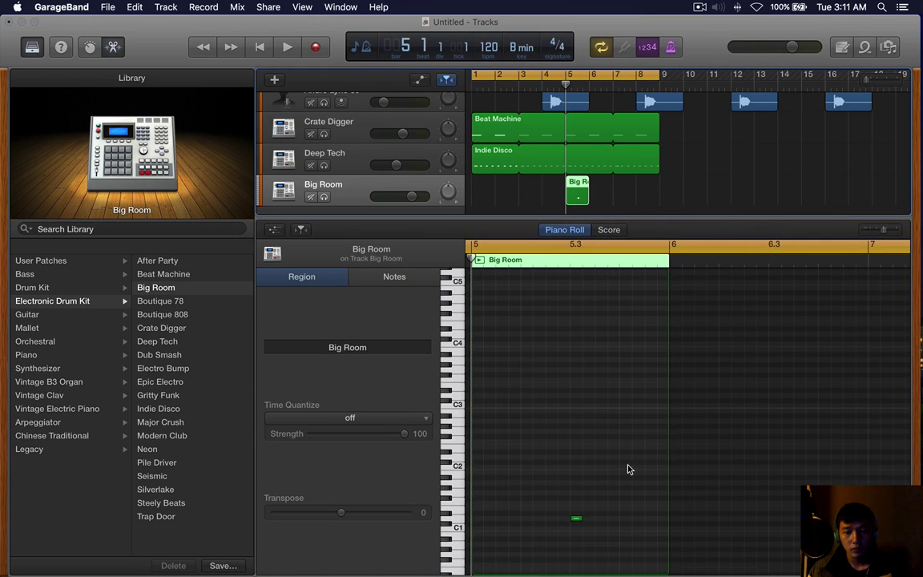
Extend the Big Room region to the start of bar 7 and add a note of the same pitch at beat 3 of bar 6.
key(space)
scroll(630, 467, down, 3)
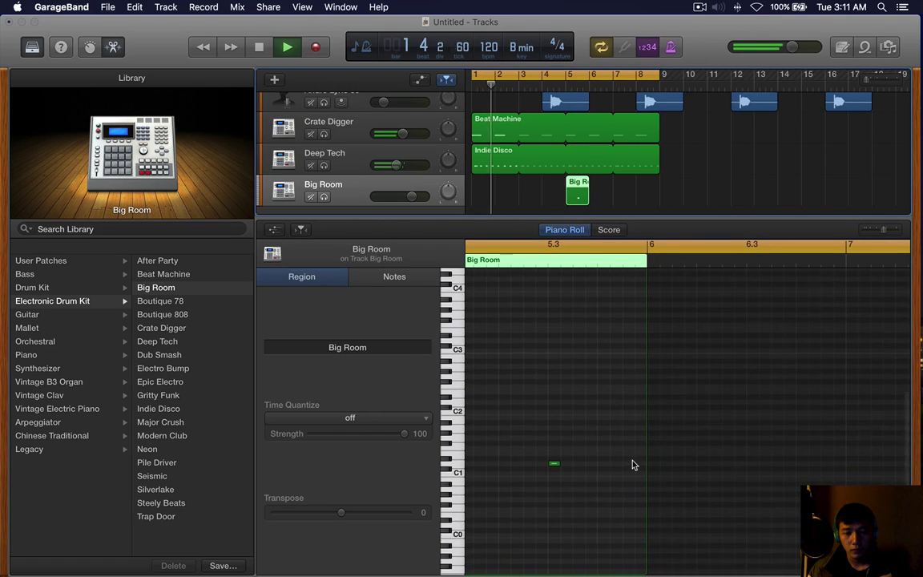
drag(586, 207, 612, 202)
scroll(628, 388, down, 2)
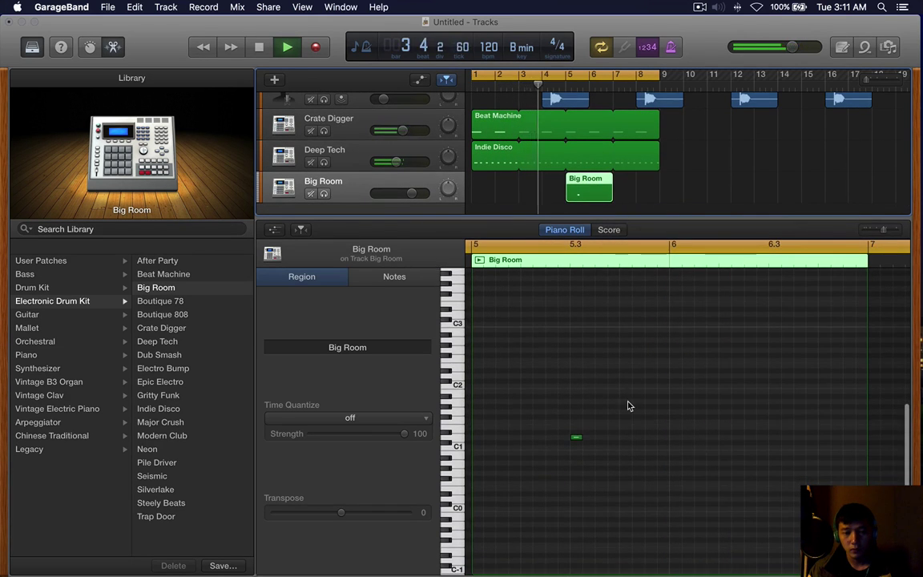
scroll(627, 403, left, 1)
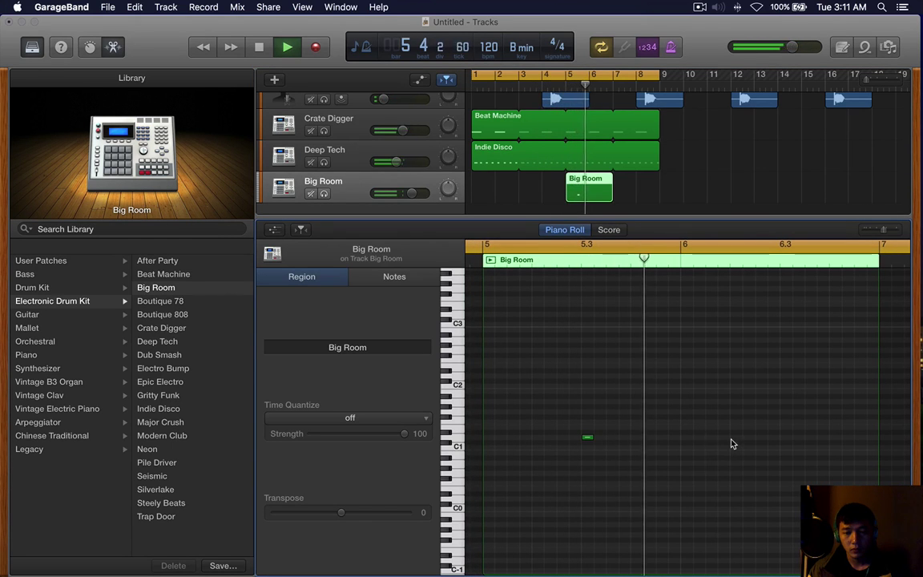
key(space)
super+click(785, 437)
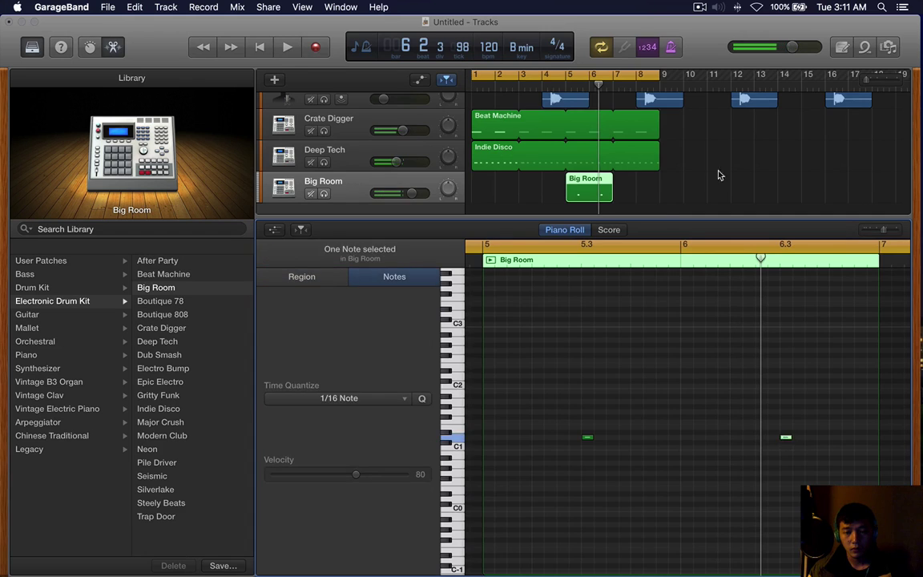
Close the note editor and delete the Acoustic Guitar region that starts at bar 5.
key(e)
click(612, 170)
key(Delete)
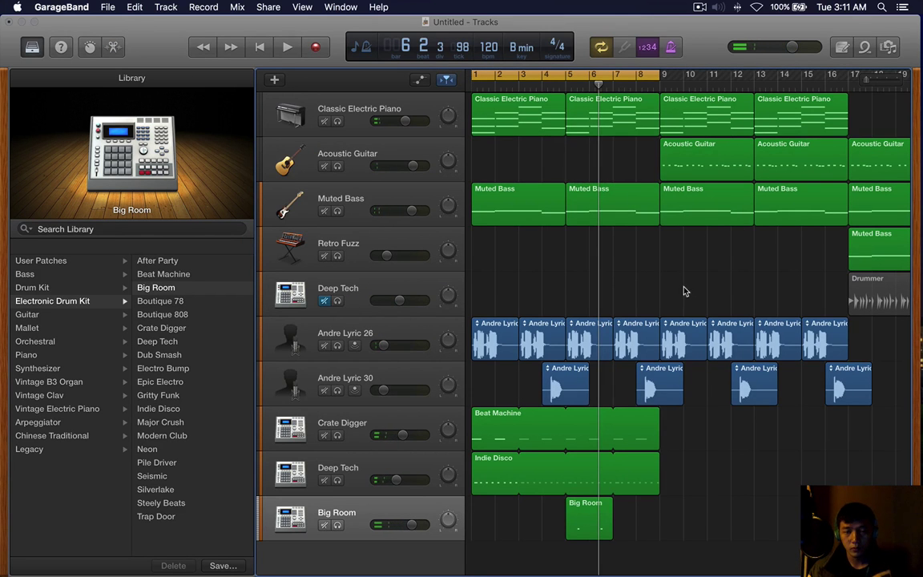
Play the arrangement from the beginning and loop the Big Room region to the start of bar 9.
key(Return)
key(space)
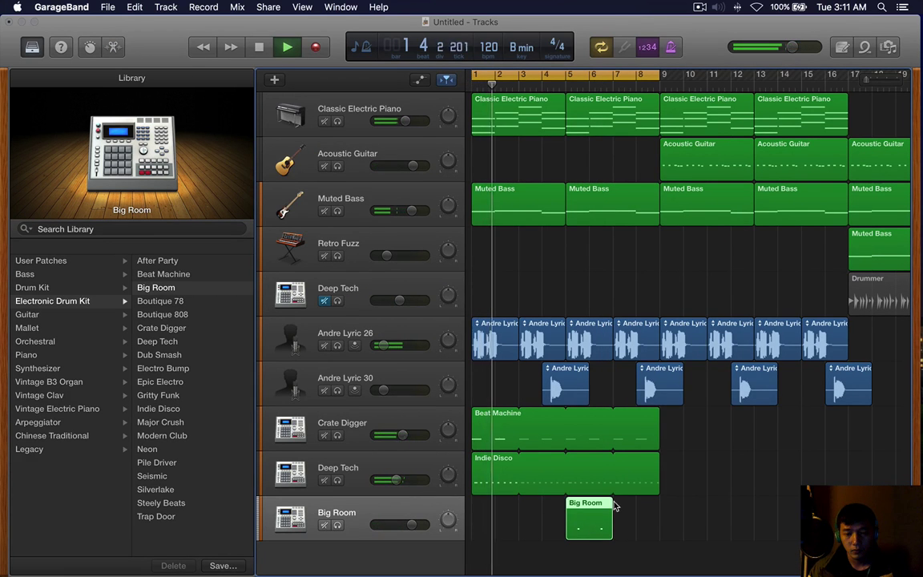
drag(611, 504, 658, 505)
key(super+Left)
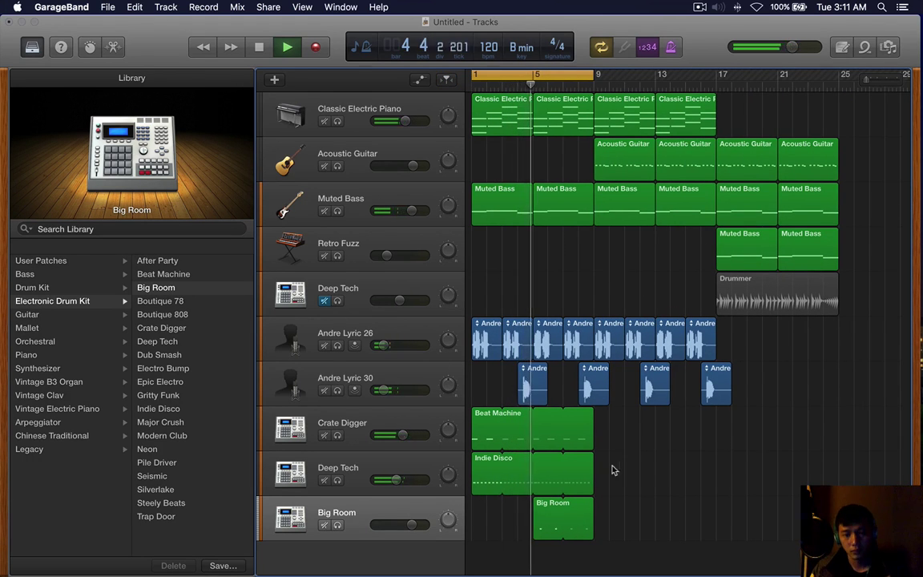
Solo the Big Room track and set the cycle range to run from bar 5 to bar 9.
key(b)
key(b)
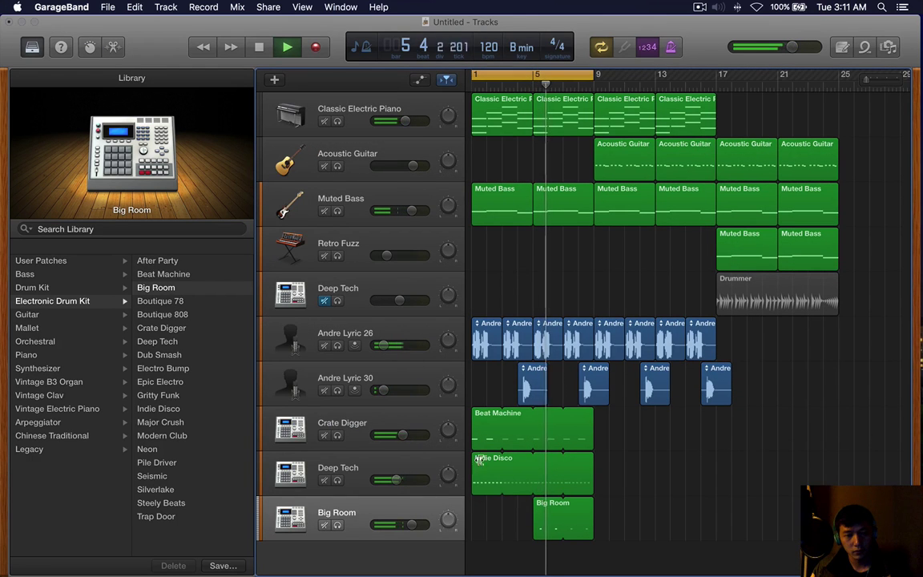
key(s)
key(space)
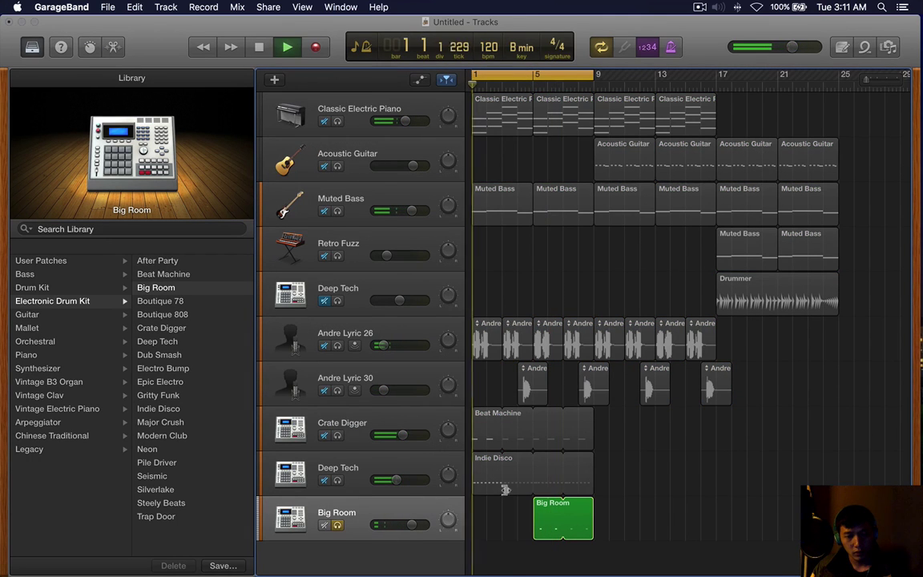
key(space)
drag(534, 76, 595, 75)
drag(653, 75, 589, 75)
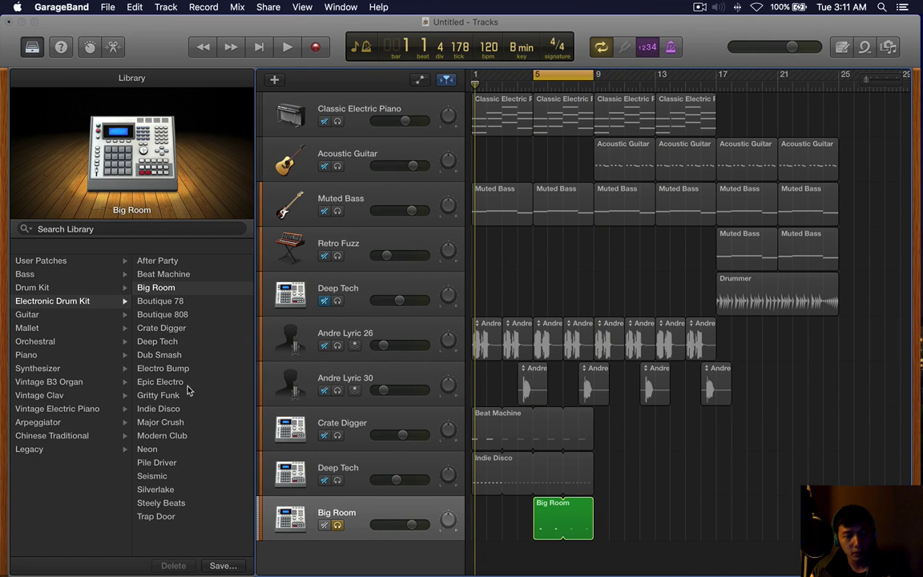
Try the Epic Electro kit on the soloed track at a volume of -4.4 dB.
click(170, 381)
drag(410, 525, 402, 526)
key(space)
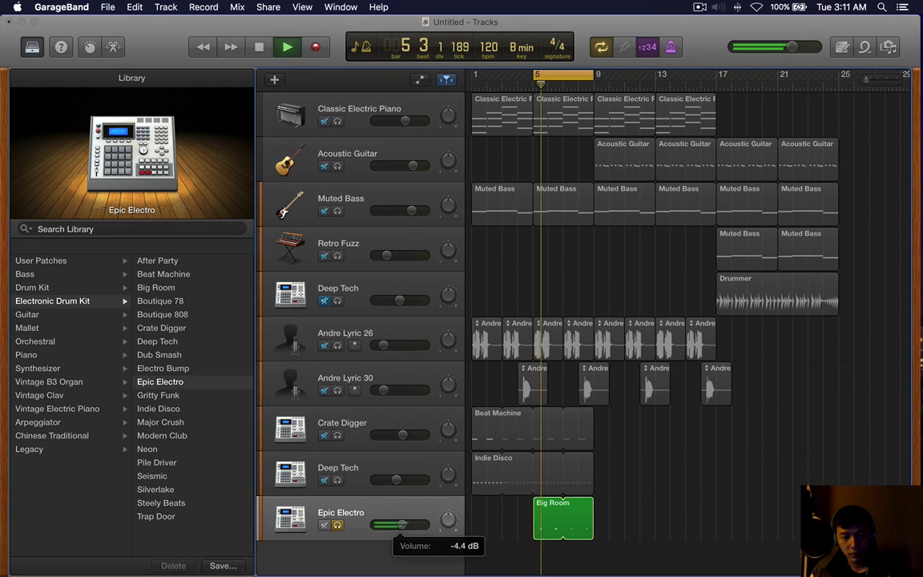
key(space)
Assign the Gritty Funk kit to the soloed track and lower its volume slightly while auditioning the cycle.
click(164, 394)
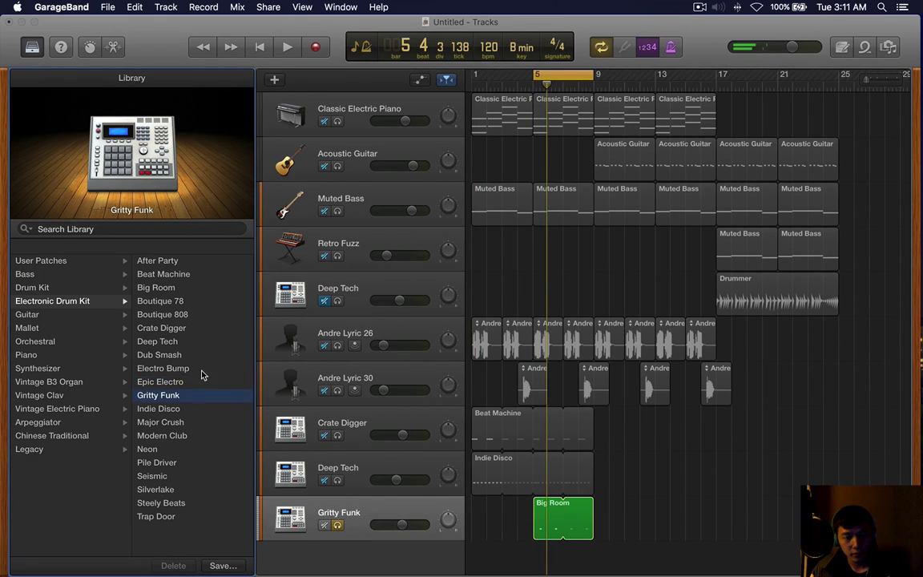
key(space)
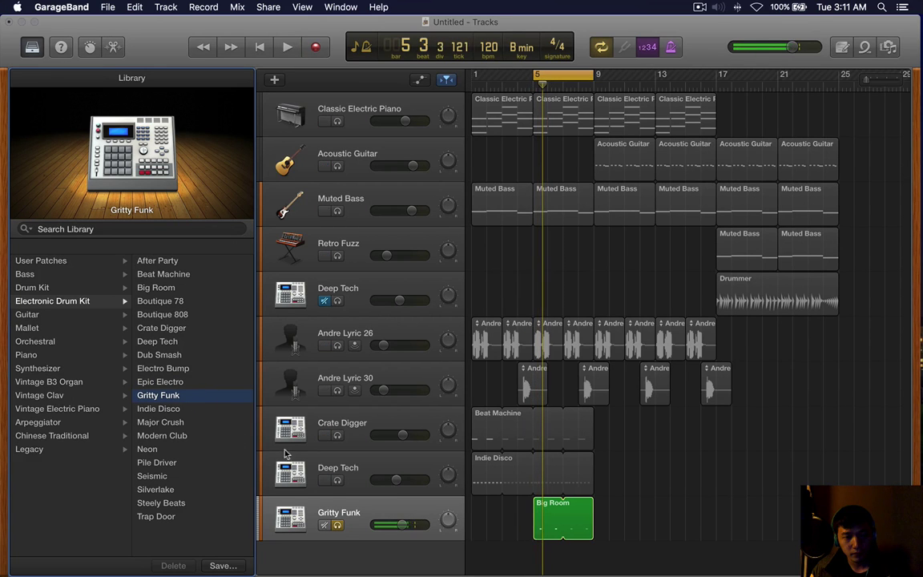
drag(388, 530, 384, 531)
key(space)
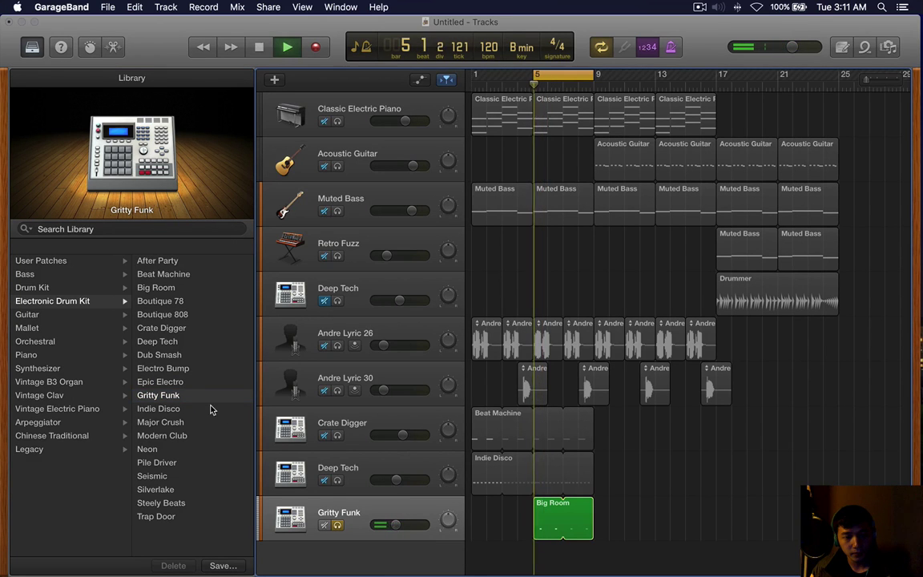
key(space)
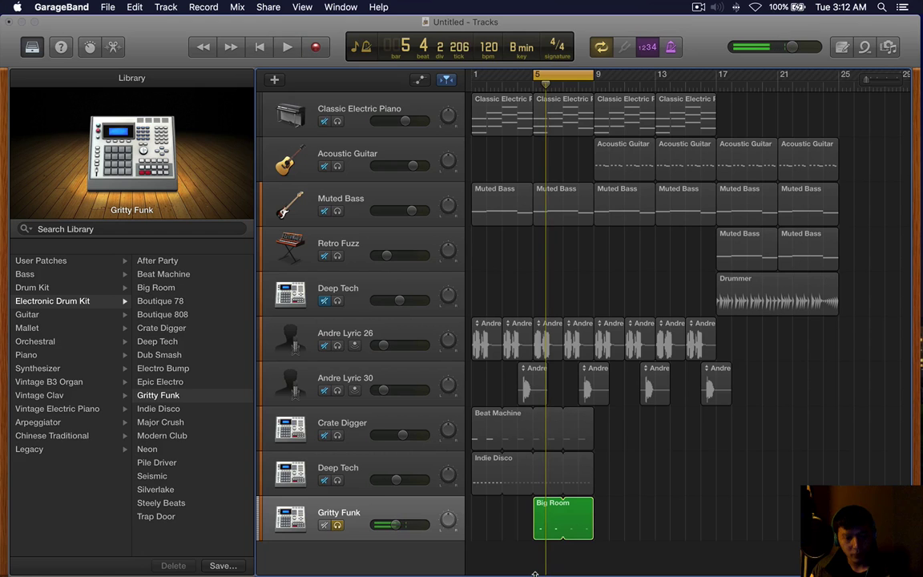
Add a software instrument track using the Beat Machine electronic kit and copy the Big Room region onto it.
double_click(421, 561)
drag(541, 478, 541, 521)
click(69, 302)
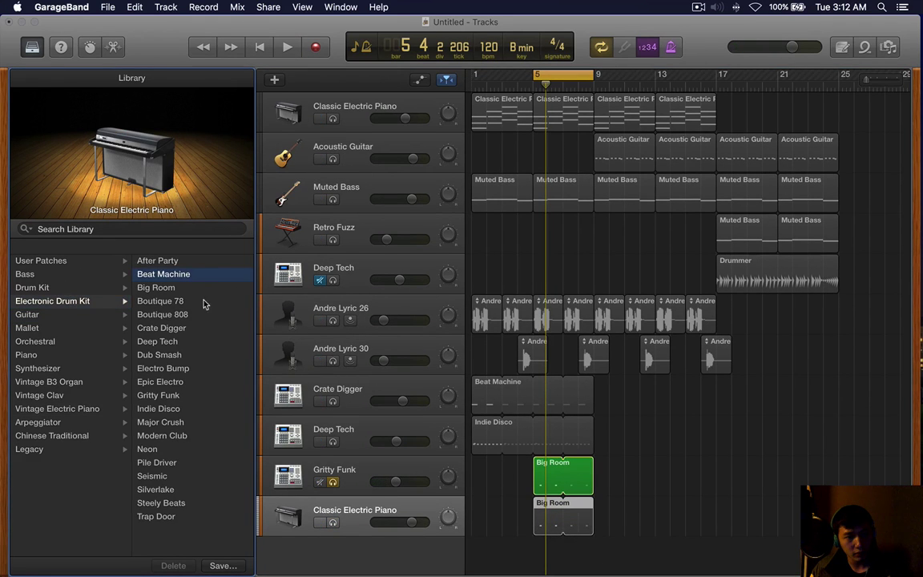
Play the new Beat Machine track soloed together with Gritty Funk and lower the Beat Machine volume.
key(b)
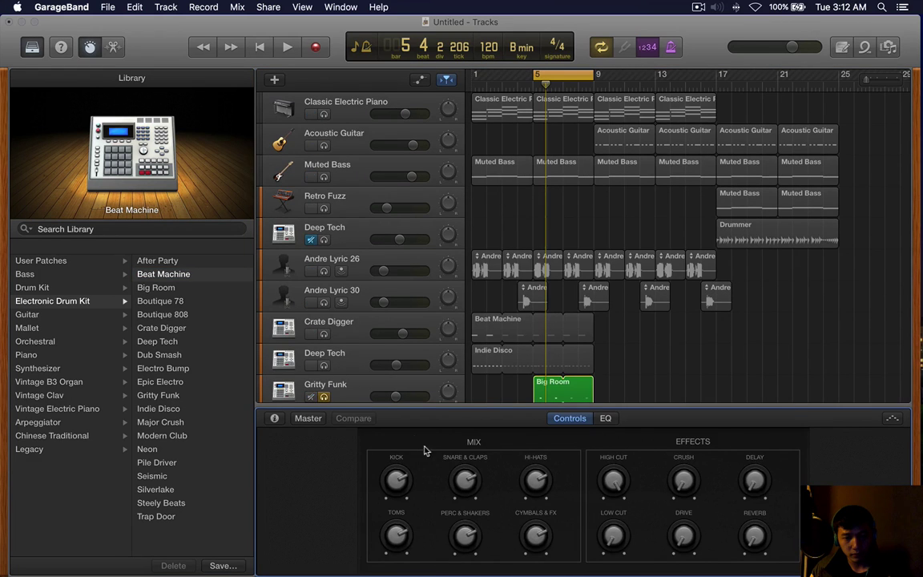
key(b)
key(space)
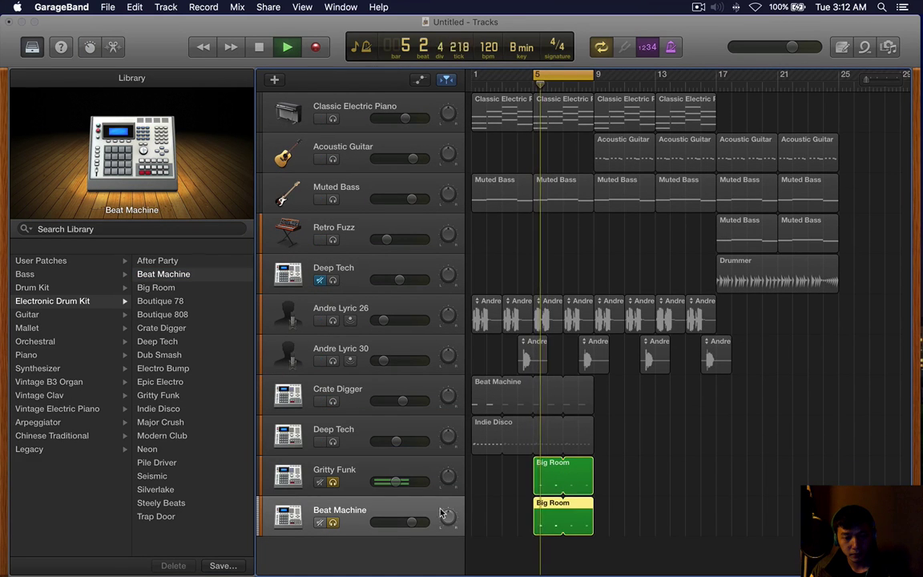
drag(416, 523, 398, 523)
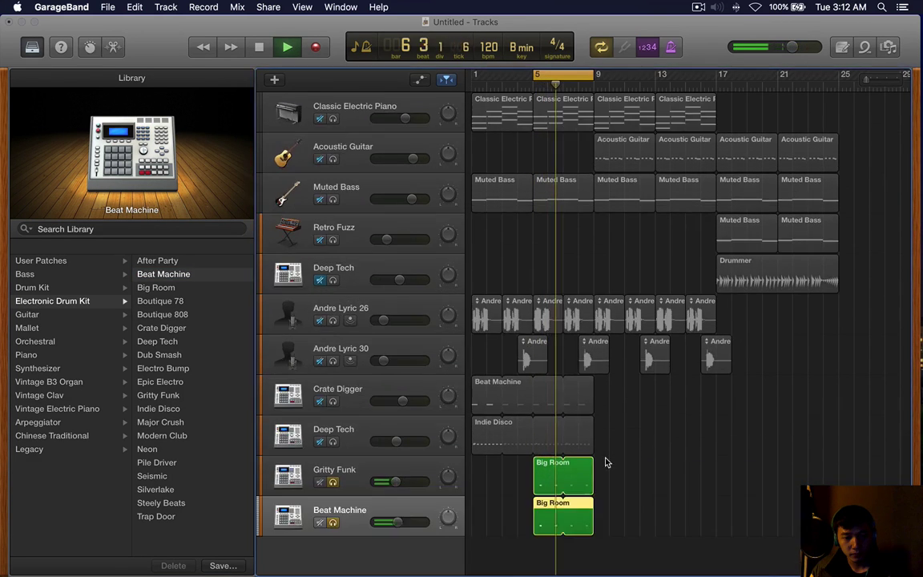
Unsolo the Beat Machine and Gritty Funk tracks and play the full mix over the cycle range.
key(space)
key(s)
click(334, 482)
key(space)
click(722, 436)
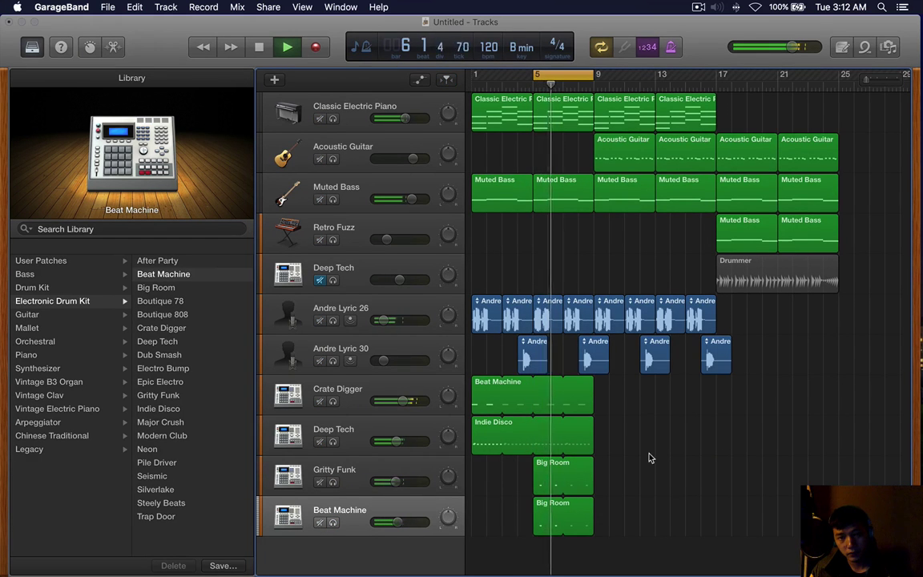
key(super+Left)
key(super+Left)
Compare the Gritty Funk and Beat Machine tracks in turn by soloing and unsoloing each during playback.
click(394, 471)
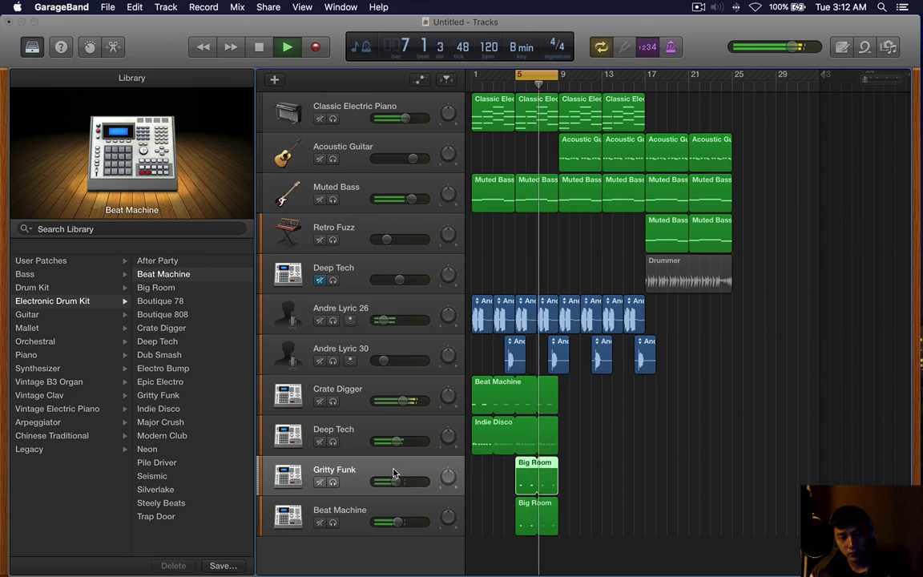
key(s)
key(s)
key(Down)
key(s)
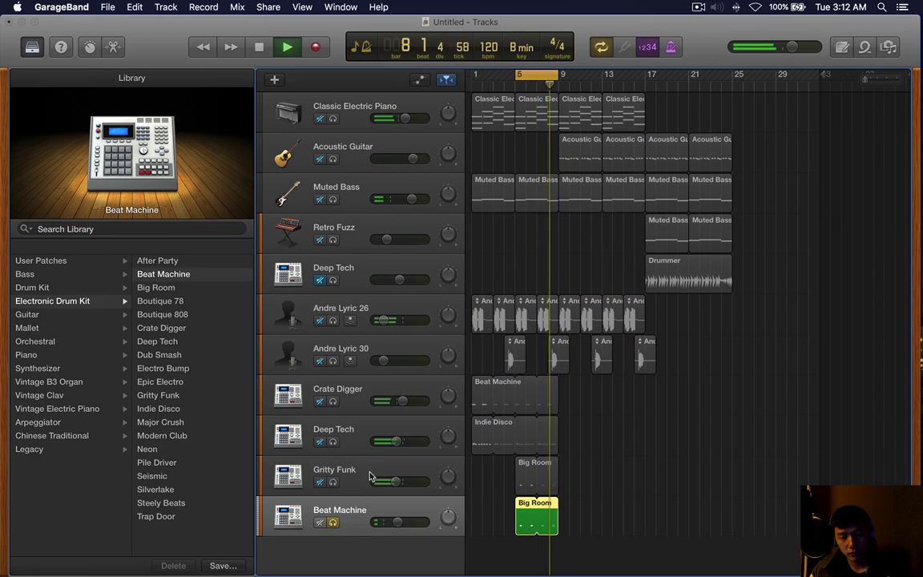
key(s)
key(space)
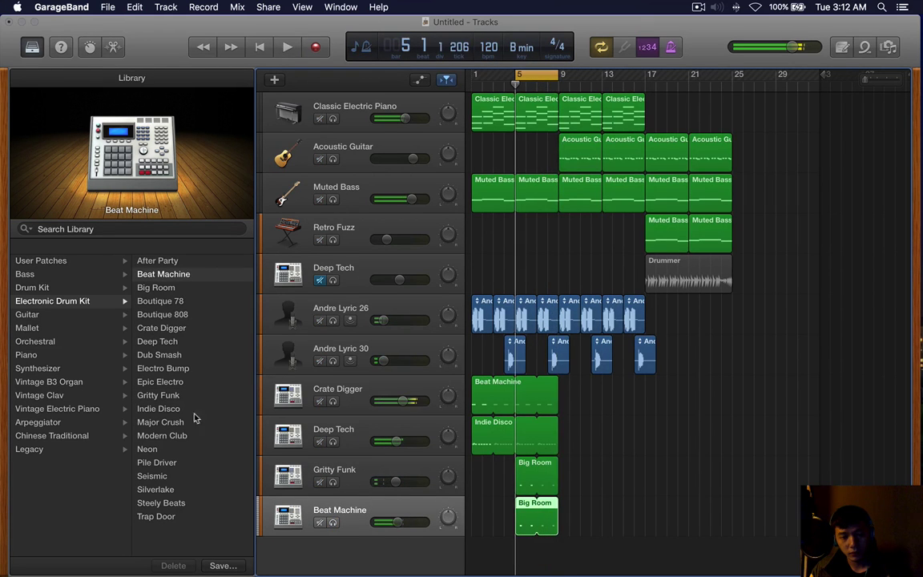
Solo the lowest track, change its kit to Crate Digger at a volume of -8.6 dB and play it.
key(s)
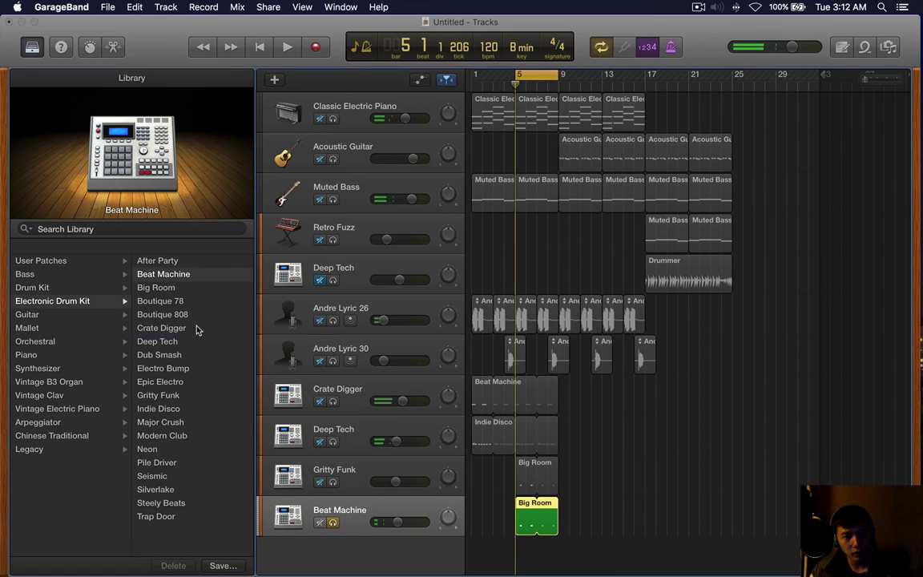
click(196, 328)
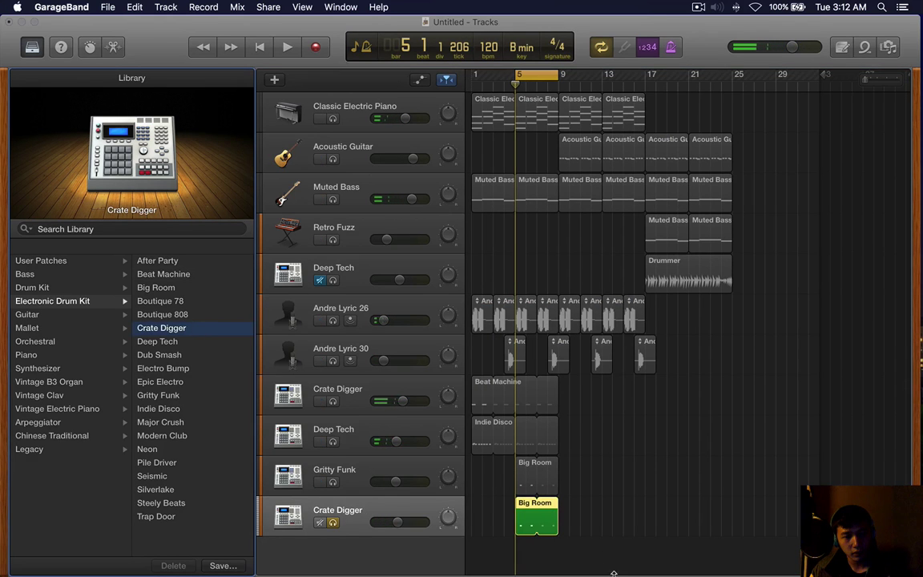
double_click(407, 525)
click(395, 509)
key(space)
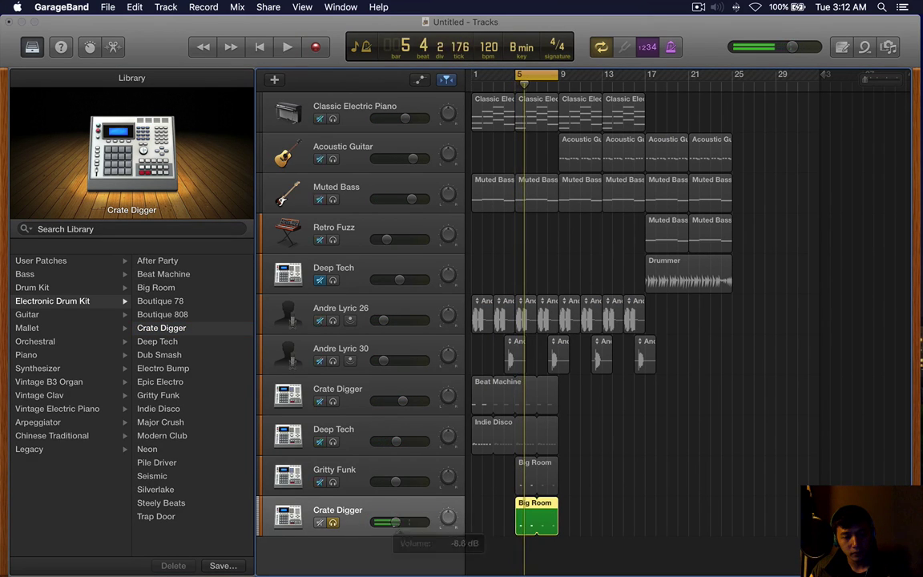
Adjust the mid and upper-mid EQ bands of the soloed lowest Crate Digger track during playback.
key(space)
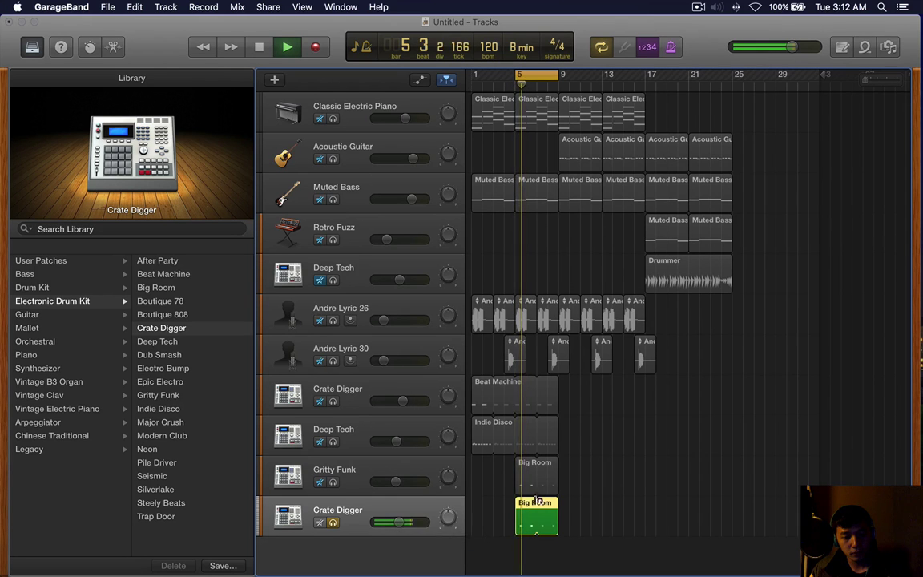
key(b)
click(605, 418)
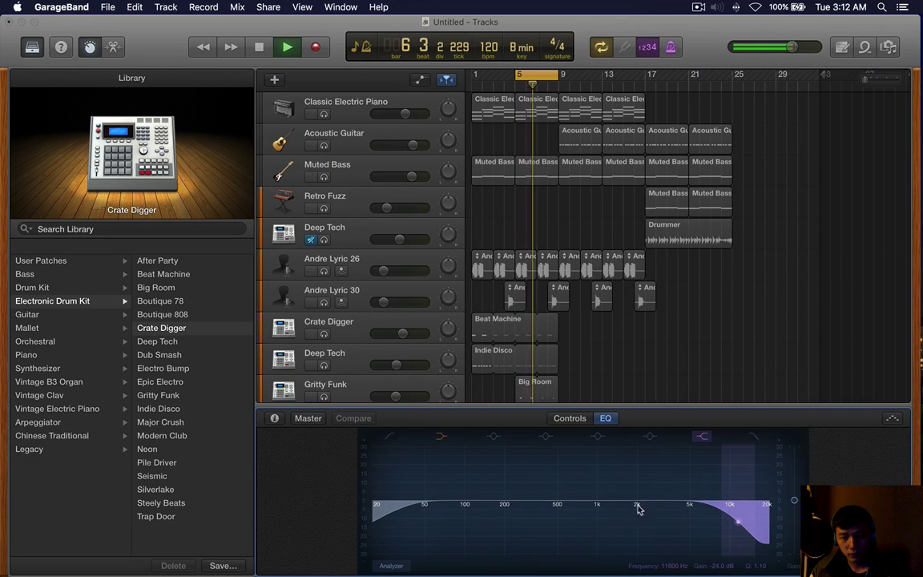
click(597, 437)
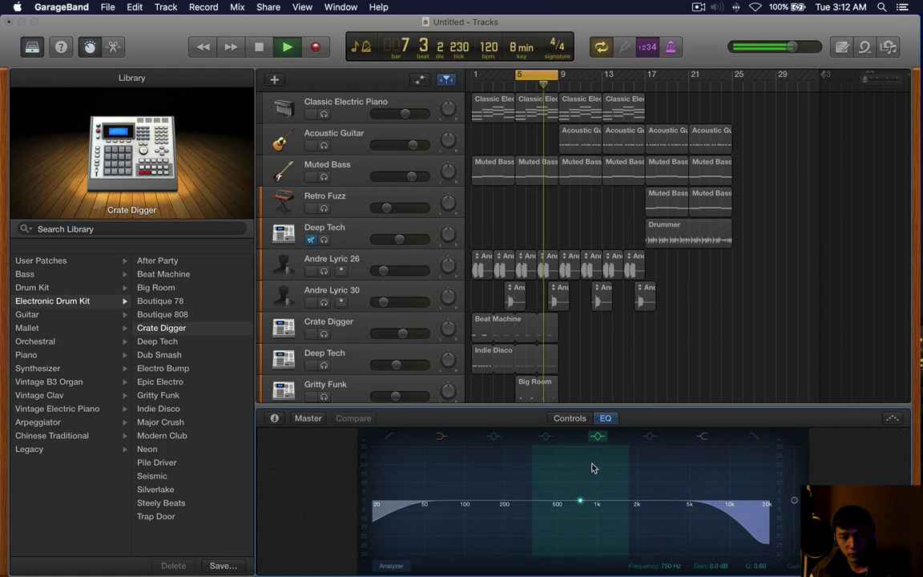
drag(579, 500, 525, 493)
drag(650, 438, 659, 478)
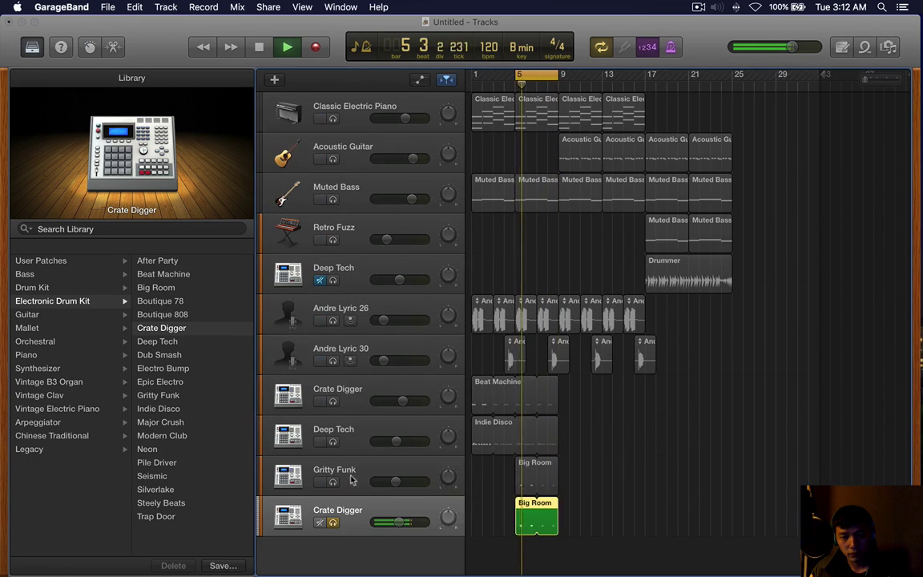
Solo Gritty Funk together with the lowest track, lower Gritty Funk's volume to -13.8 dB and unsolo both tracks.
click(332, 481)
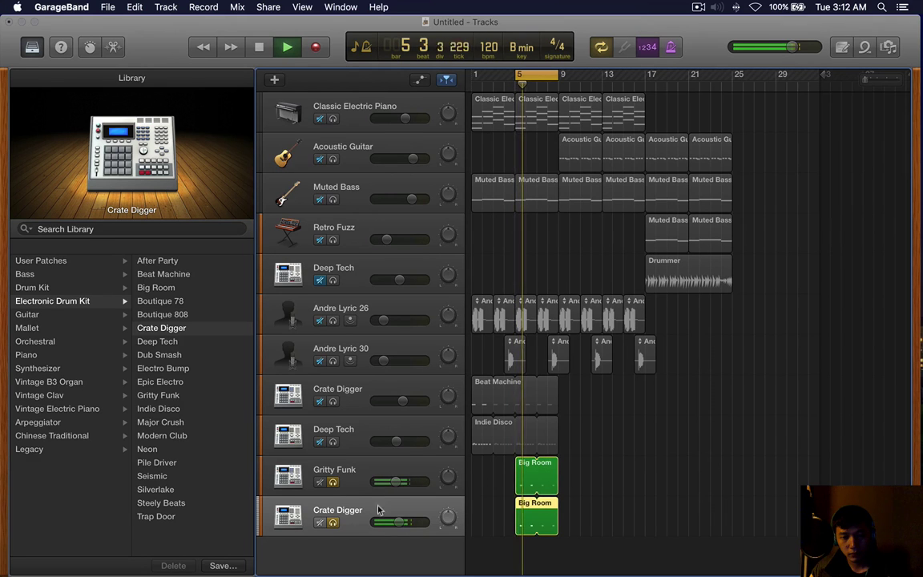
drag(395, 481, 388, 481)
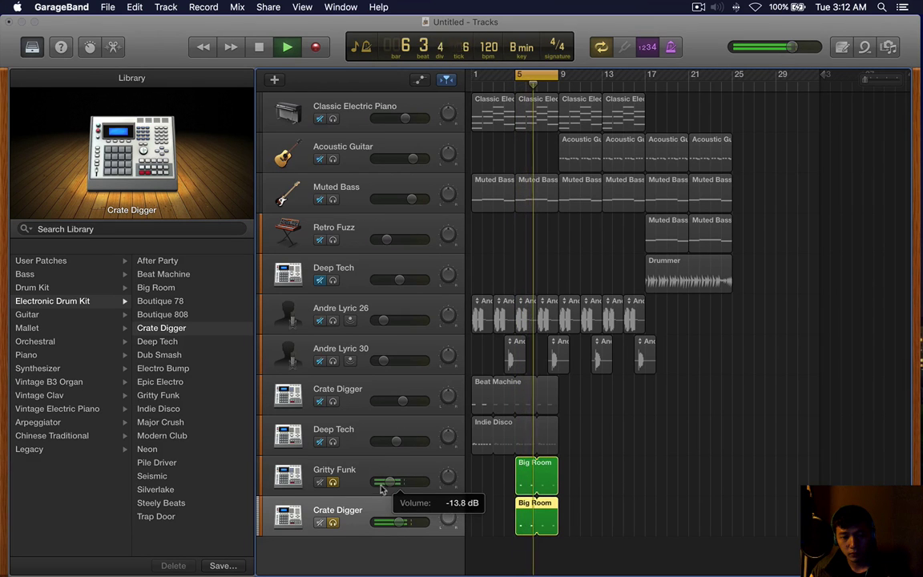
click(333, 482)
click(333, 522)
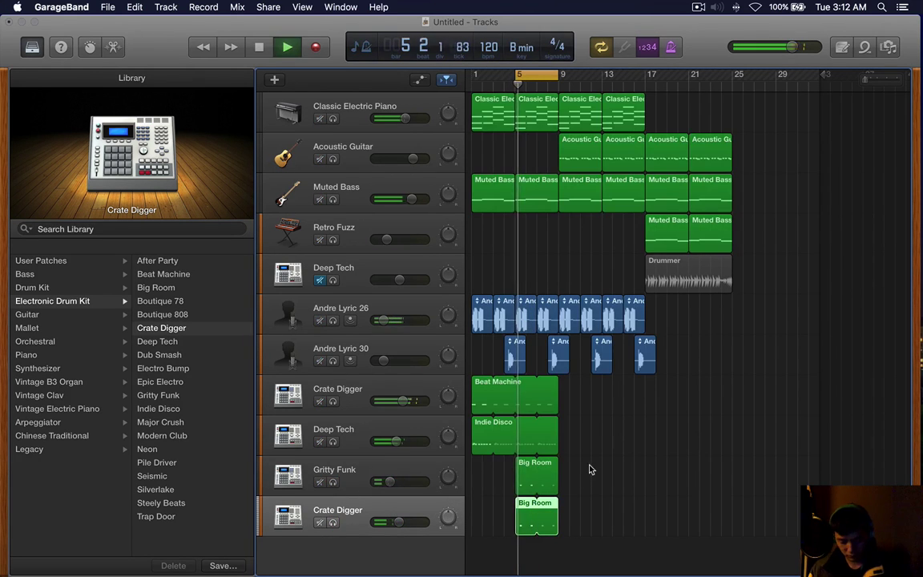
Raise the system volume and extend the cycle range back to bar 1 while the full mix plays.
key(XF86AudioRaiseVolume)
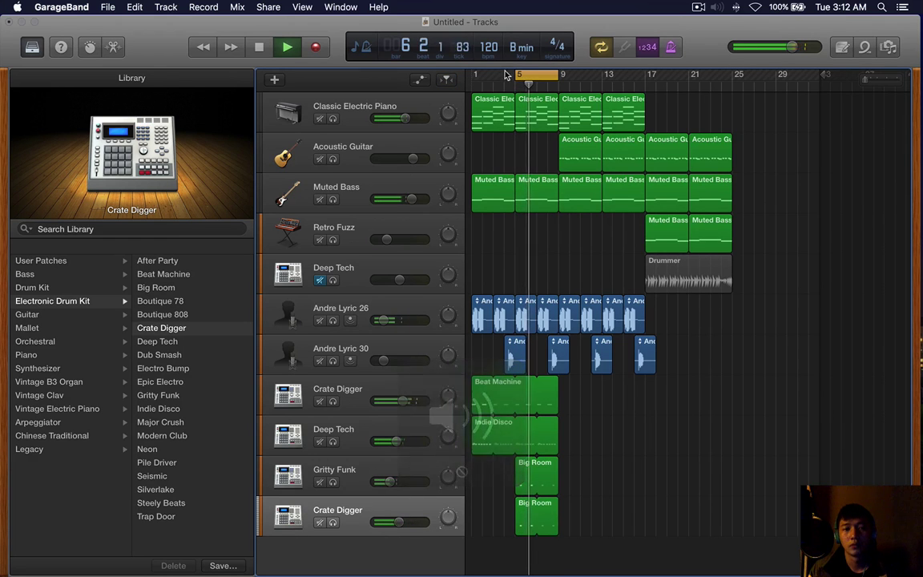
drag(516, 75, 468, 76)
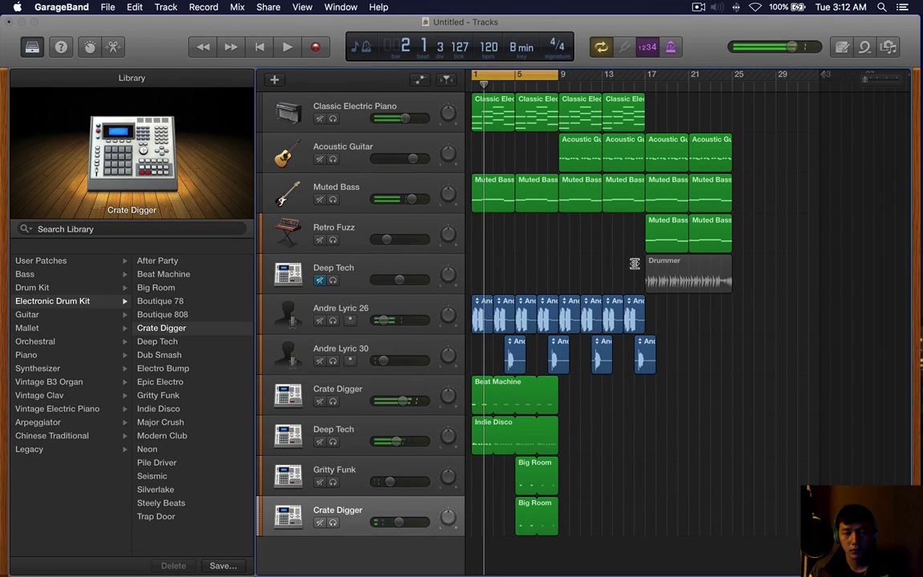
Open the notes of the Classic Electric Piano track in the Piano Roll.
click(376, 112)
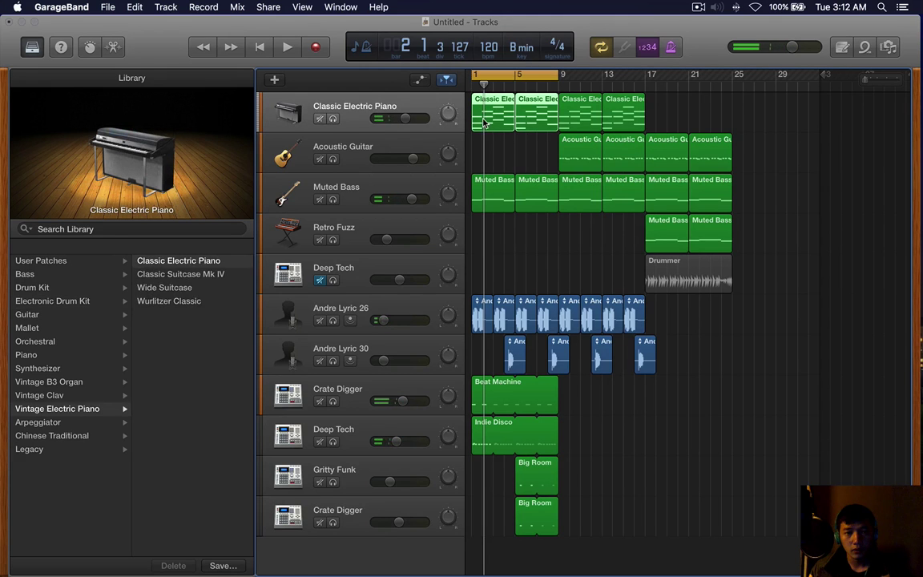
double_click(486, 117)
key(b)
key(b)
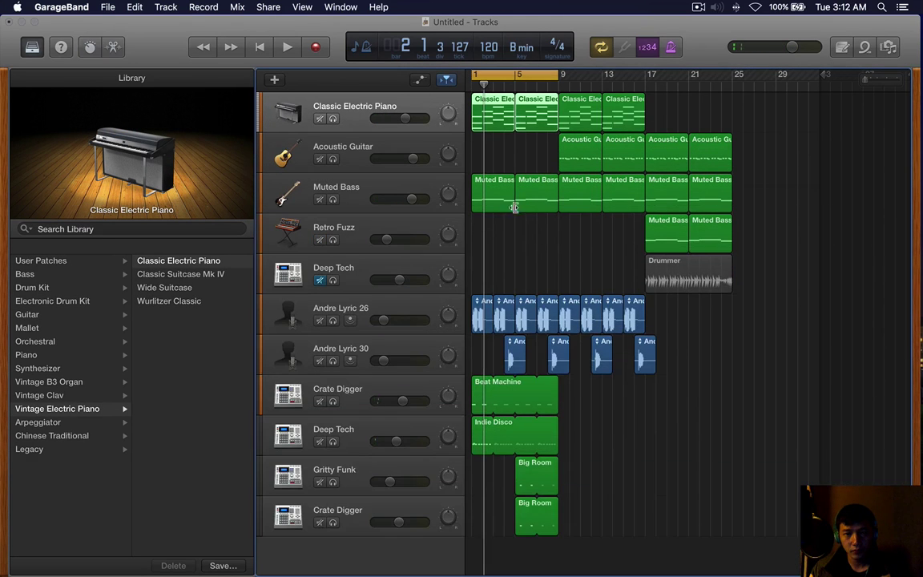
click(512, 163)
key(e)
click(609, 377)
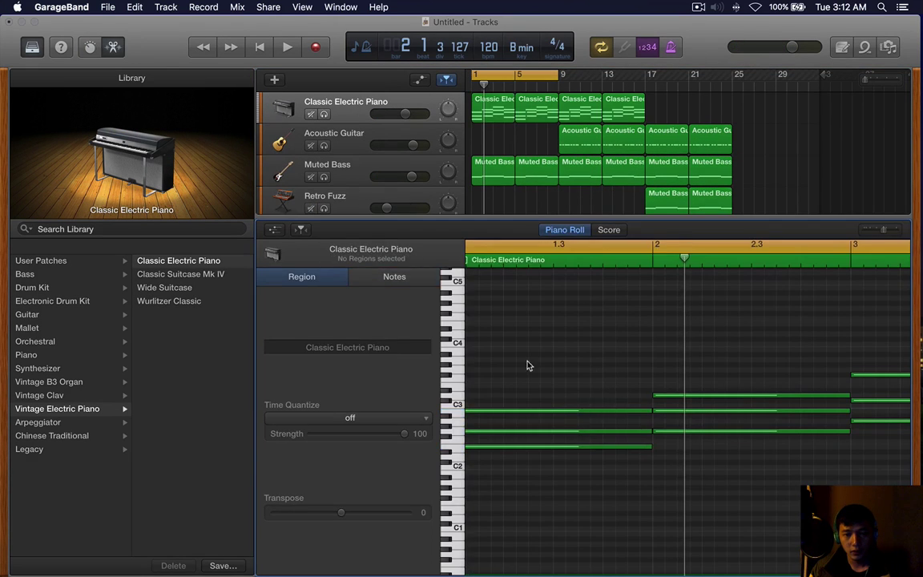
Split the bar 1 piano chord into three shorter chords at about 1.2.3 and 1.3.3 and play the result.
key(space)
key(space)
drag(573, 358, 543, 450)
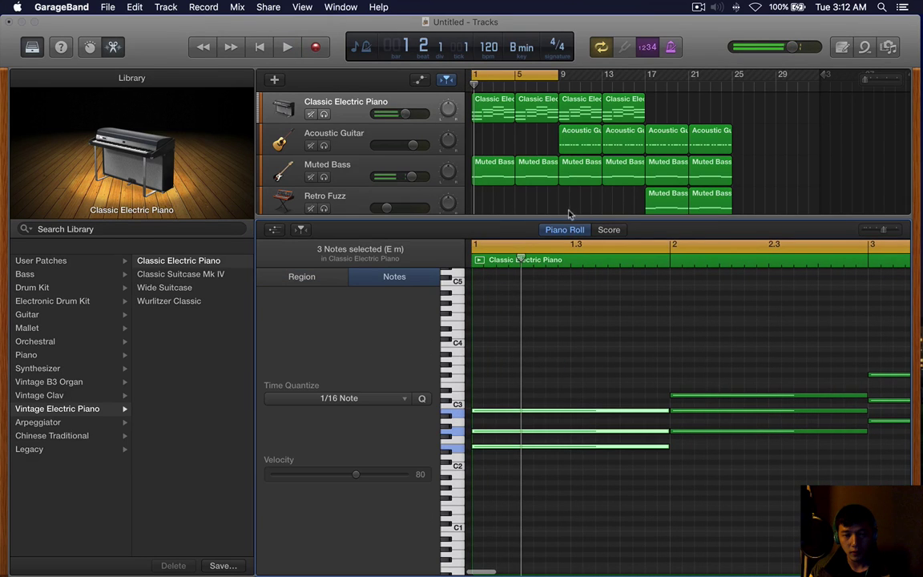
click(545, 260)
key(super+t)
click(594, 258)
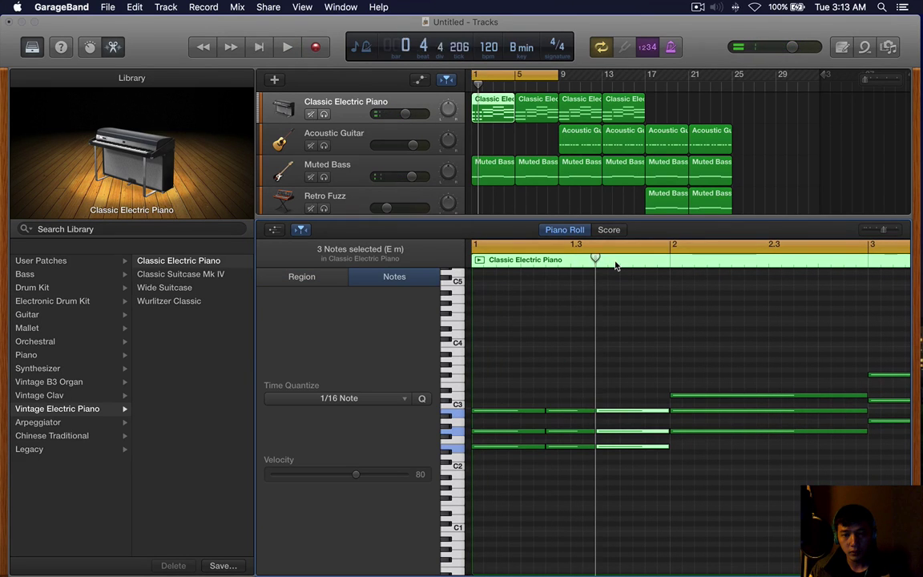
key(Return)
key(space)
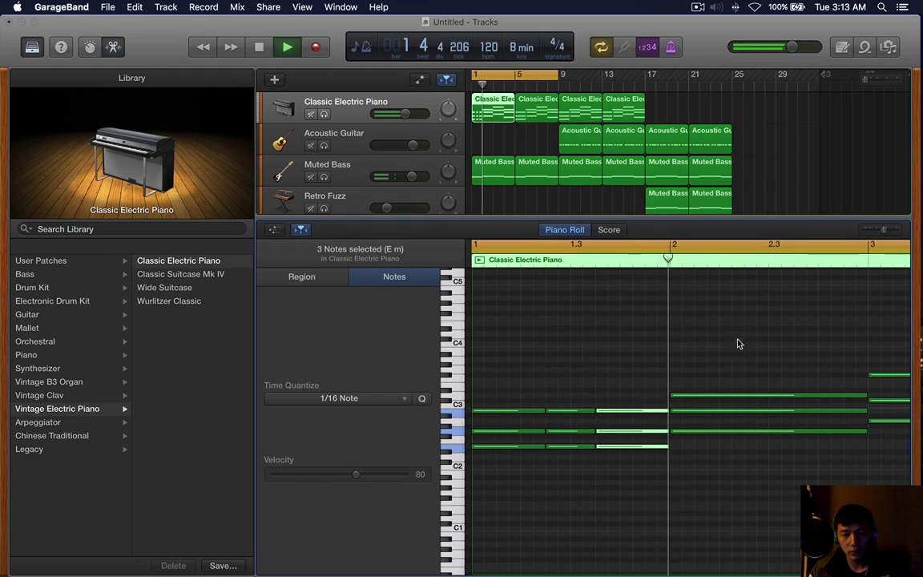
key(space)
Split the bar 2 piano chord into three shorter chords at 2.1.4 and about 2.2.3 and play the result.
drag(693, 308, 739, 436)
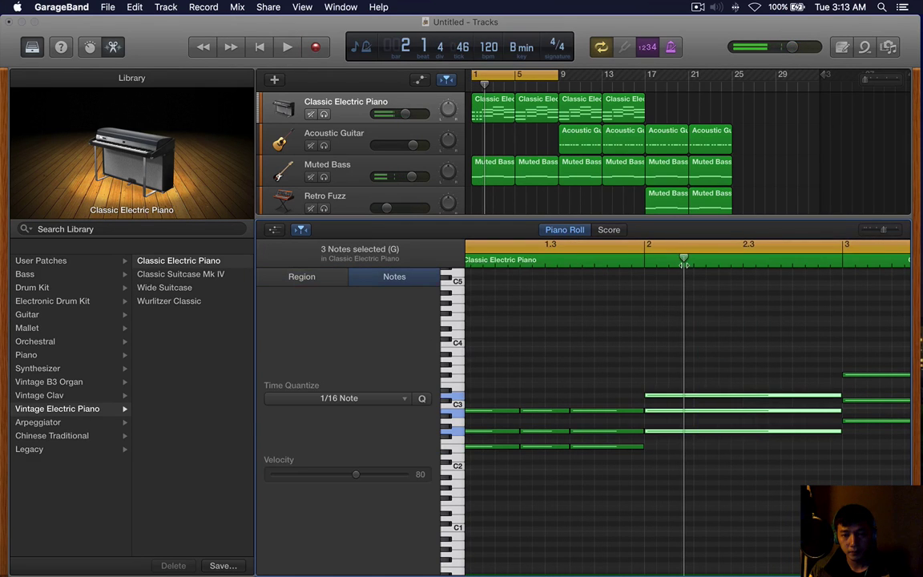
drag(683, 264, 693, 264)
click(680, 265)
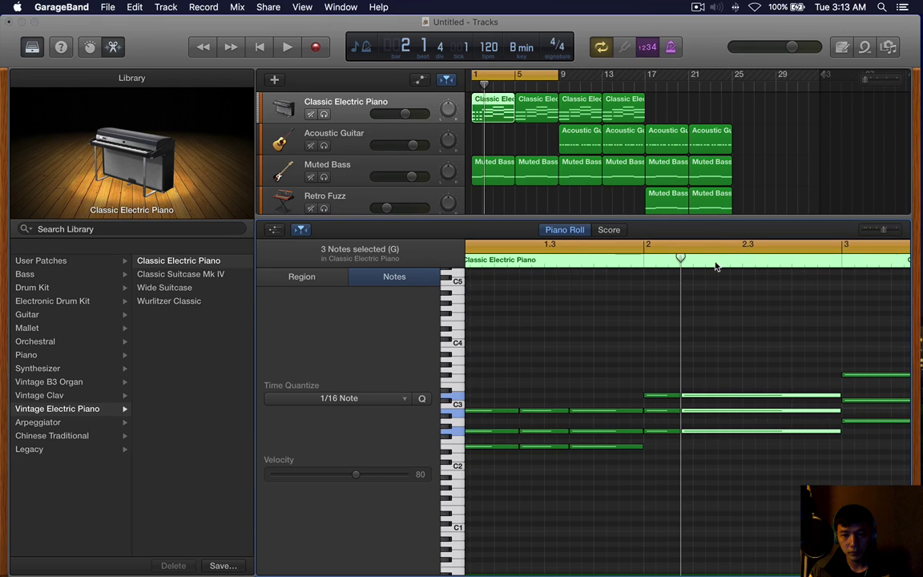
click(716, 265)
key(super+t)
key(Return)
key(space)
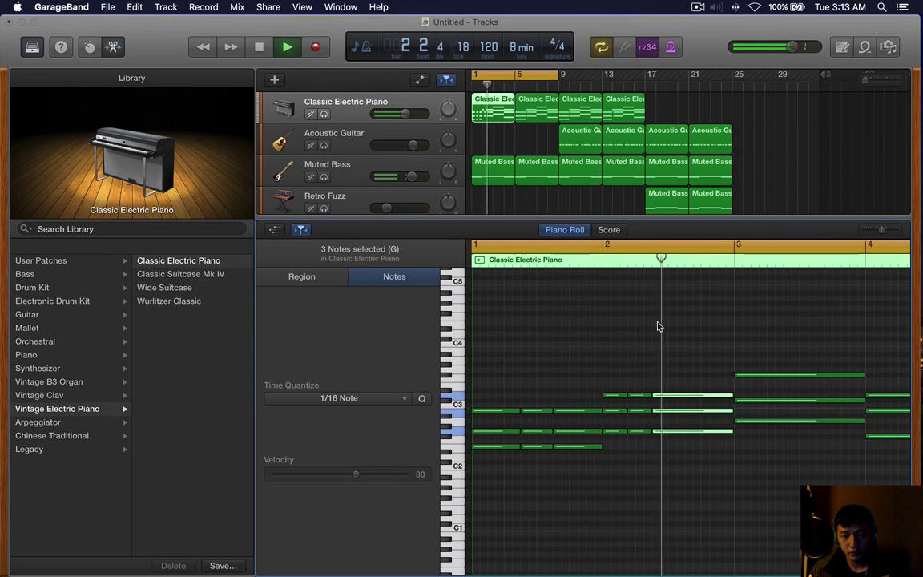
key(space)
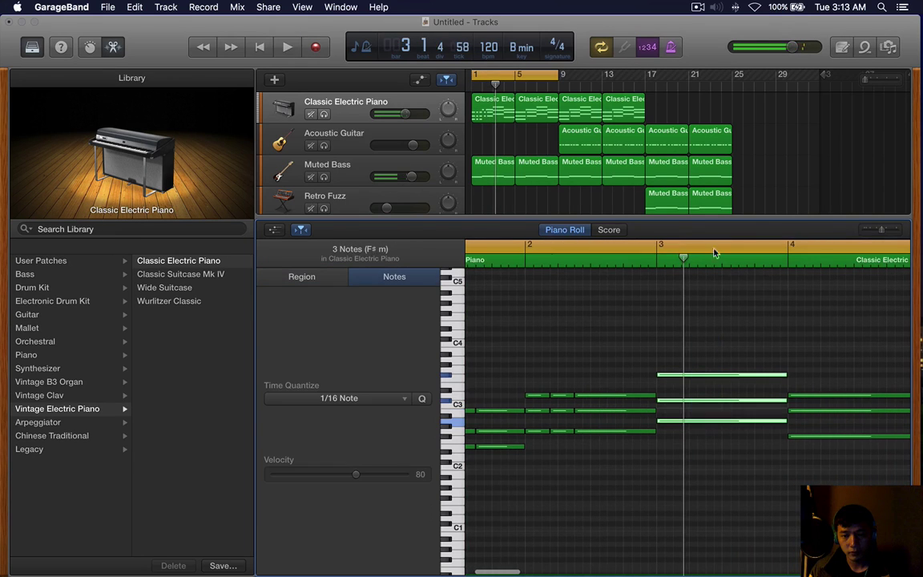
Split the bar 3 piano chord into three shorter chords at 3.2.3 and 3.4 and play the result.
click(697, 262)
click(707, 264)
key(super+t)
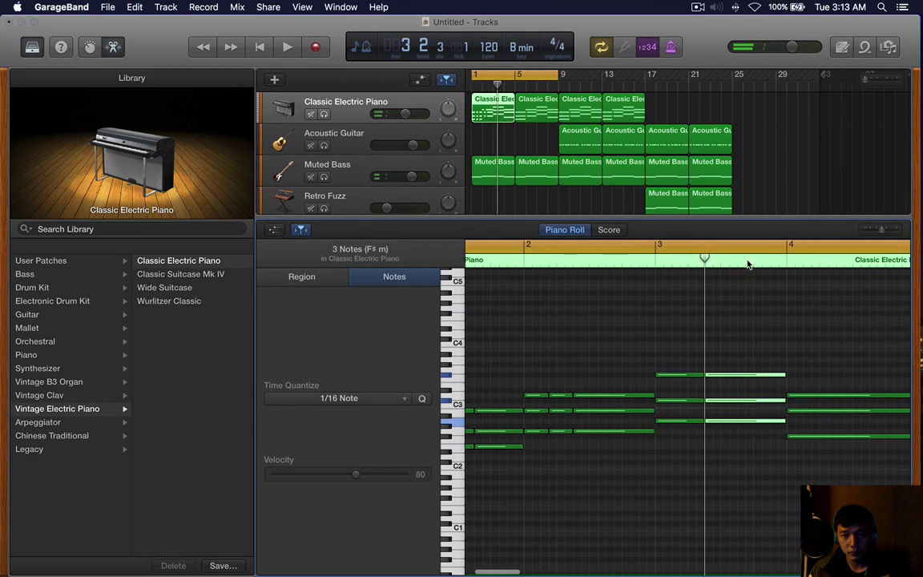
click(754, 262)
key(space)
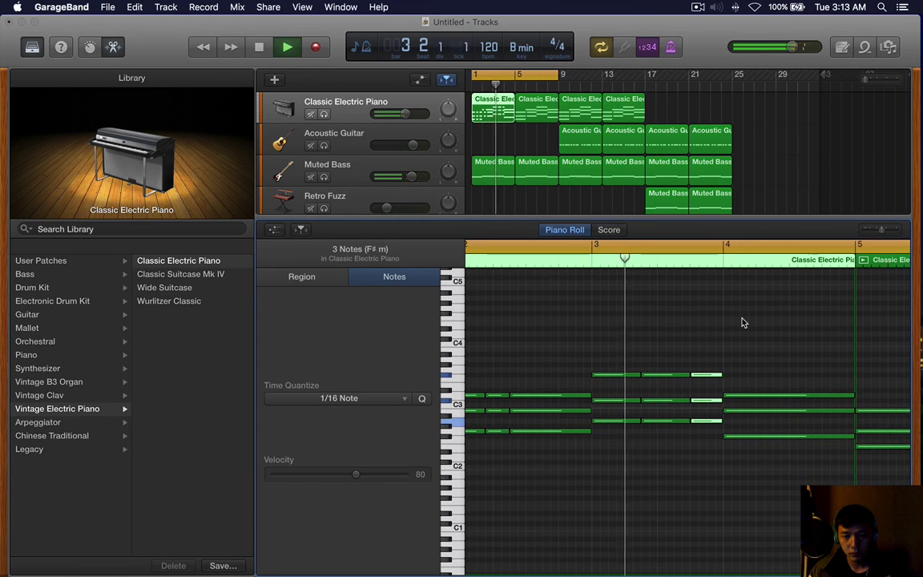
key(space)
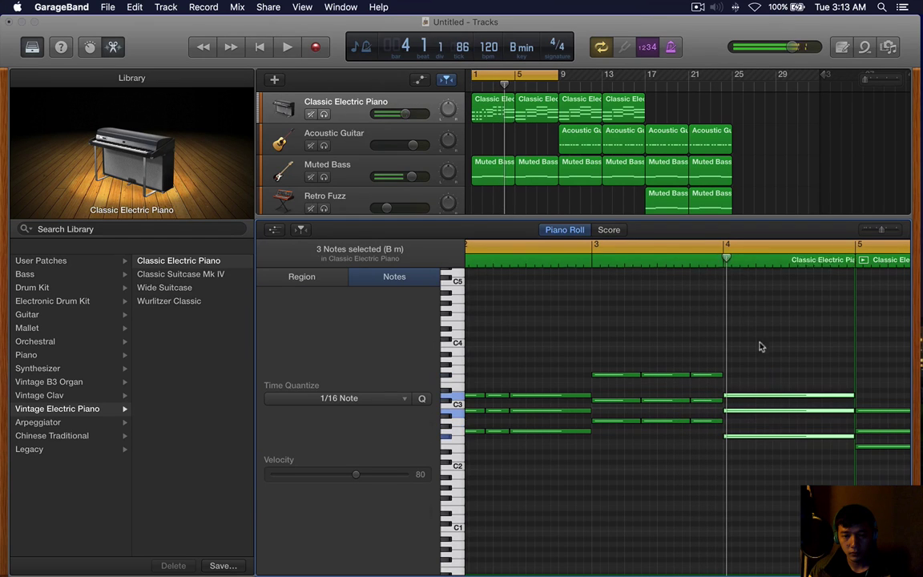
Split the bar 4 piano chord into three shorter chords at about 4.1.4 and 4.2.3 and play the edited region.
click(748, 265)
scroll(783, 265, up, 3)
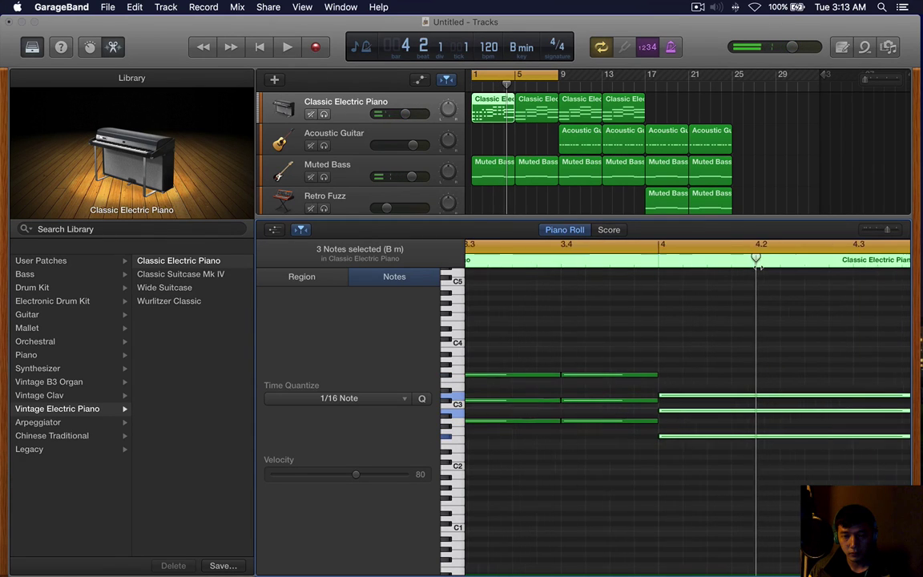
click(717, 260)
click(815, 264)
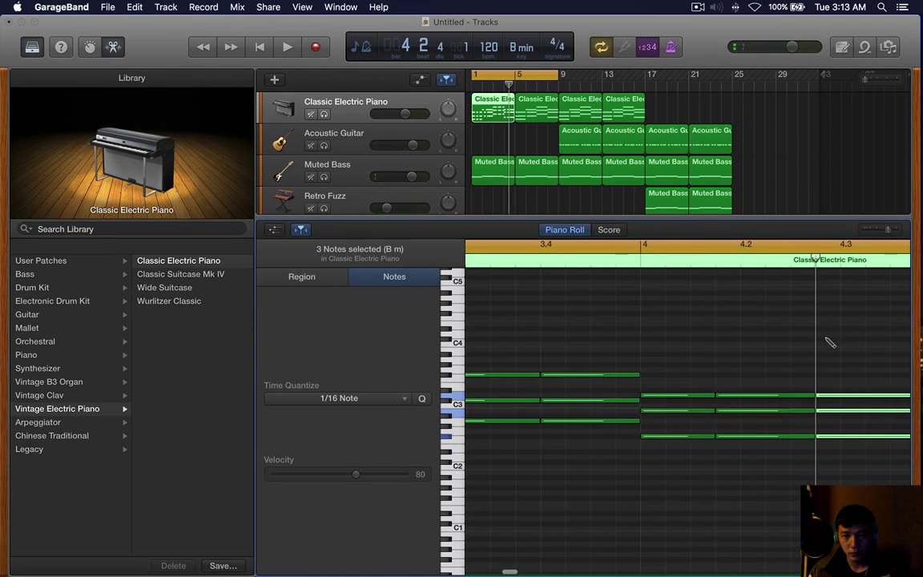
click(789, 263)
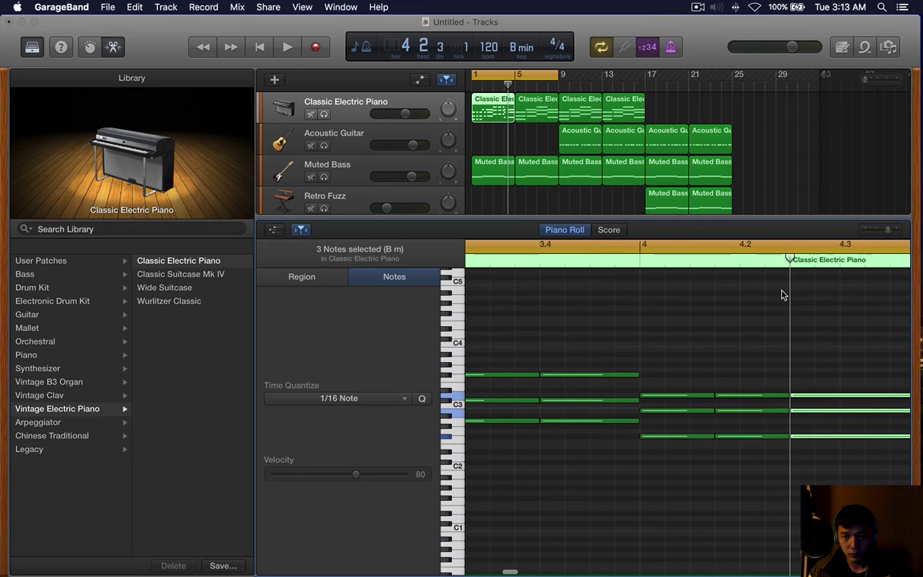
scroll(781, 293, up, 2)
key(space)
scroll(772, 303, down, 7)
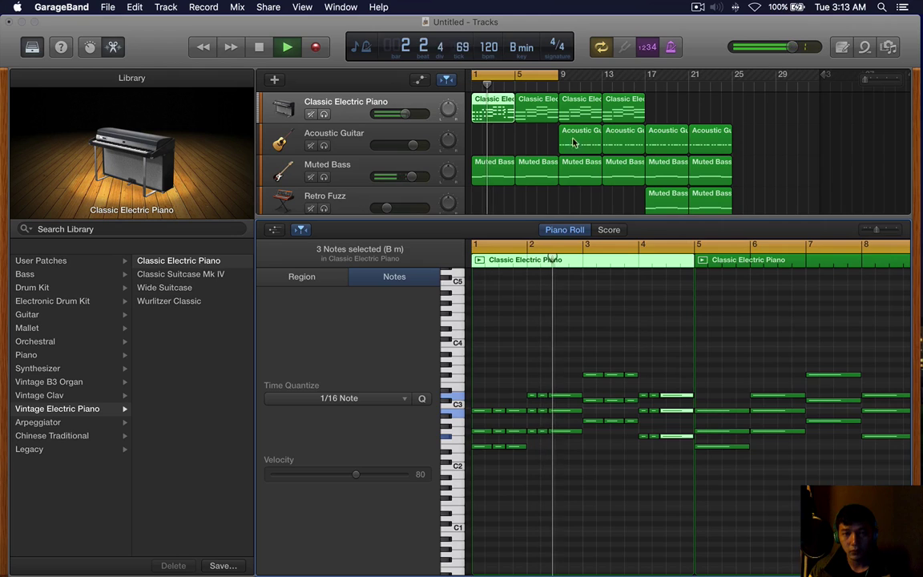
Delete the unedited electric piano region at bar 5 and loop the edited first region through to bar 21.
double_click(539, 116)
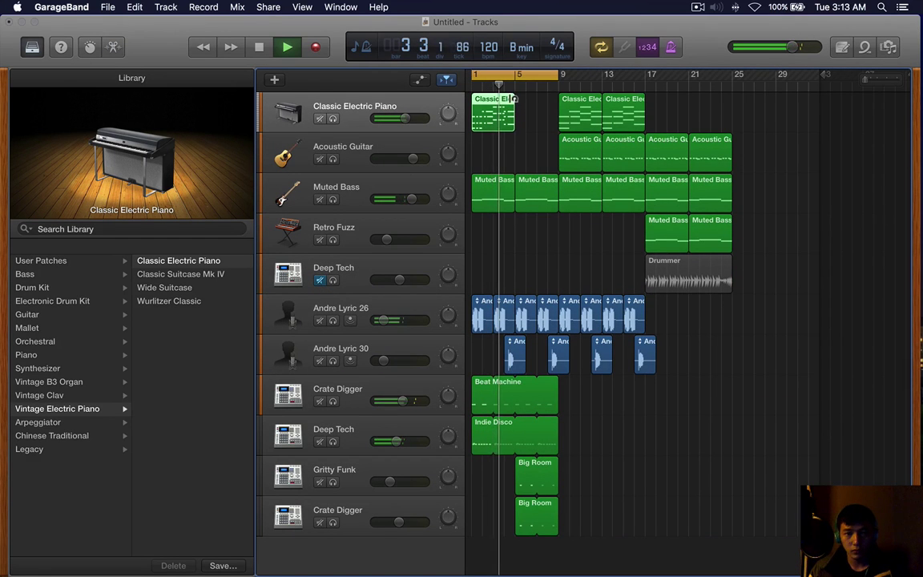
drag(515, 100, 686, 101)
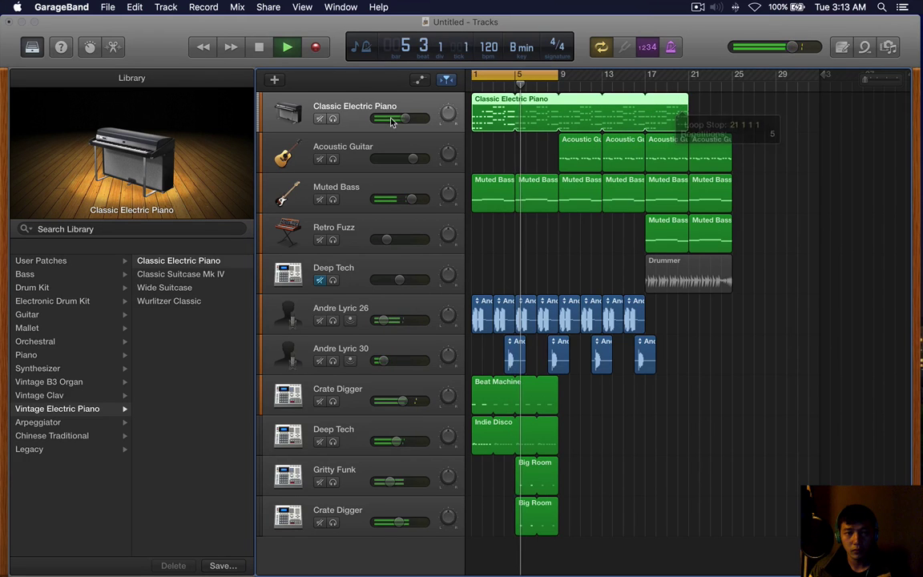
key(space)
Change the Classic Electric Piano track's instrument to Steinway Grand Piano.
key(y)
key(y)
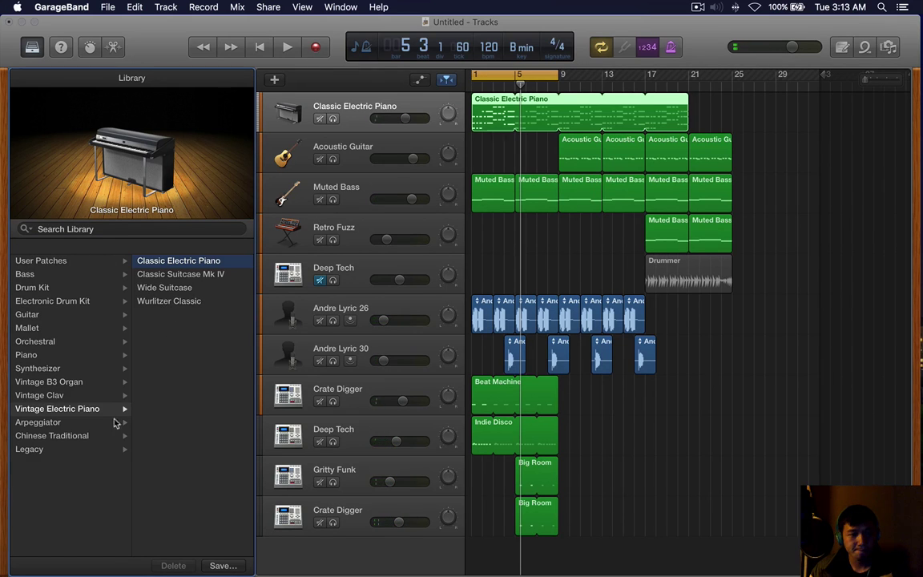
click(95, 385)
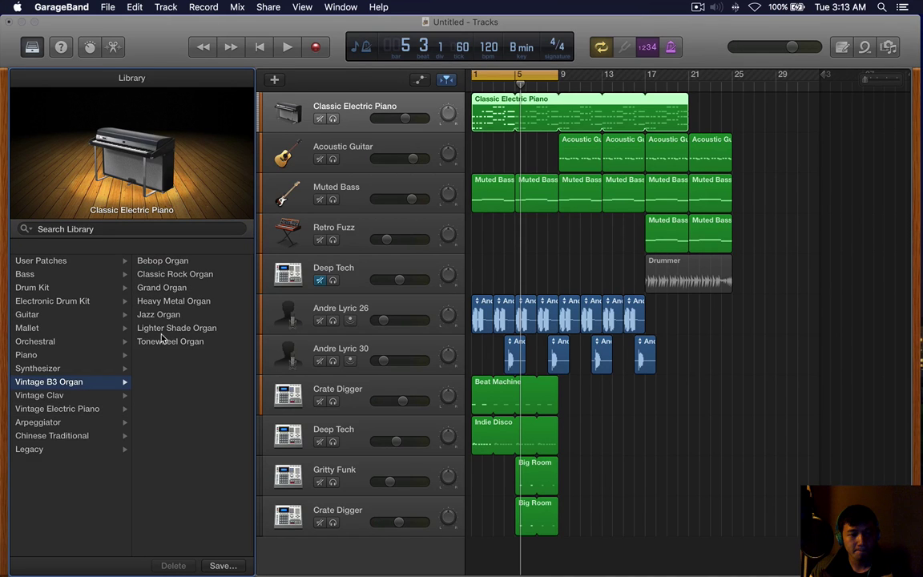
key(Down)
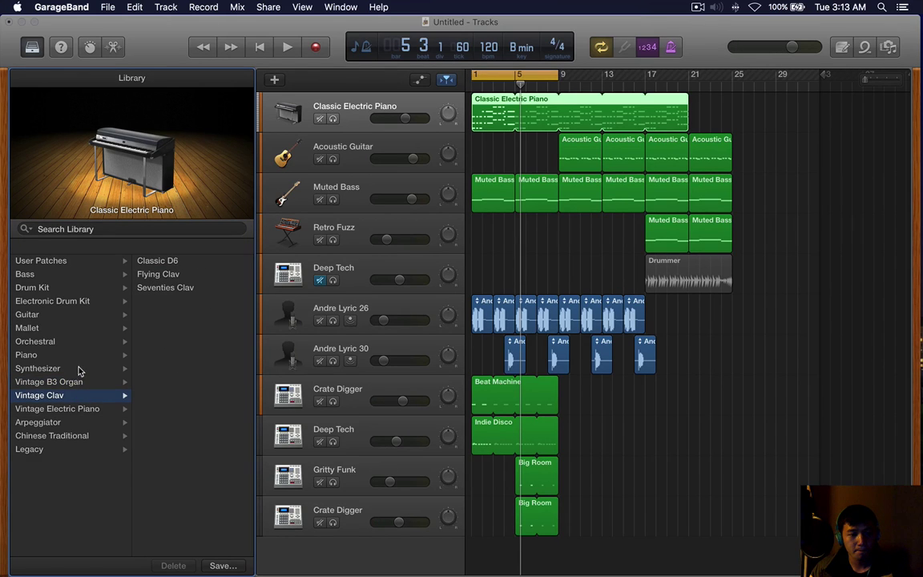
click(170, 262)
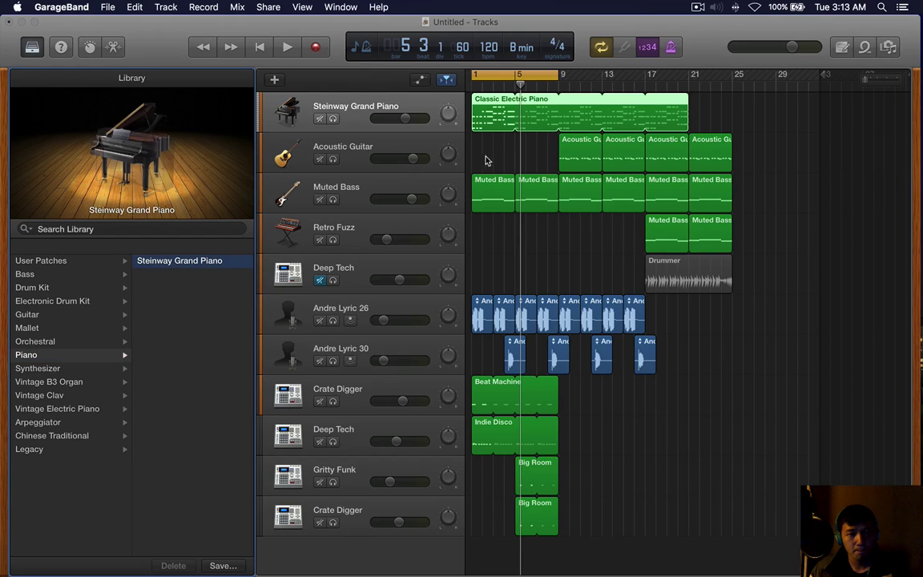
Lower the Steinway Grand Piano's volume slightly and cut its low frequencies with the EQ's low shelf while playing from the start.
key(b)
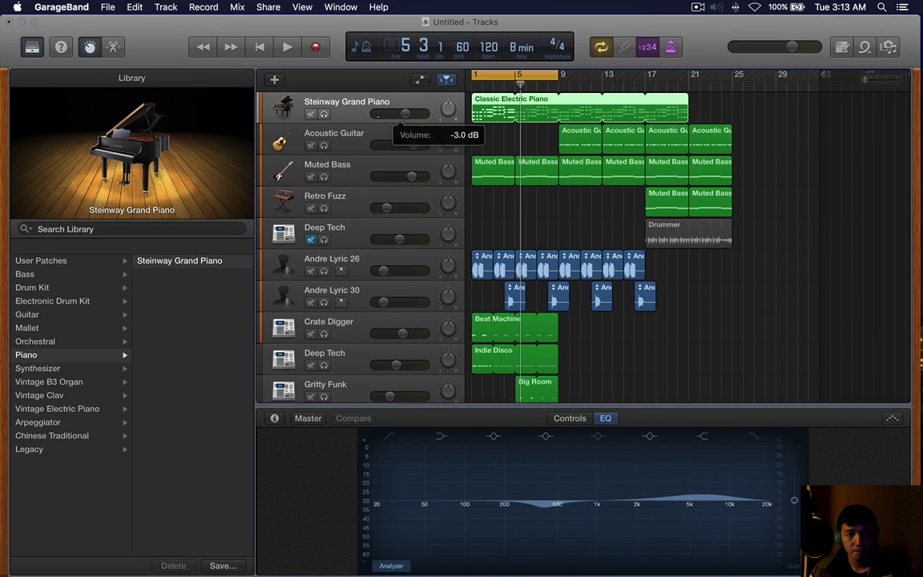
key(Return)
key(space)
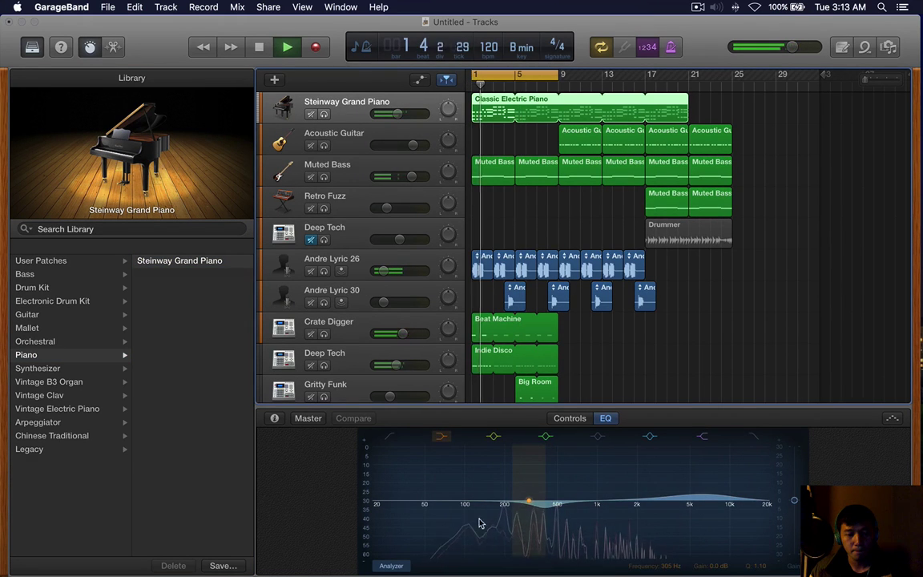
drag(478, 519, 459, 570)
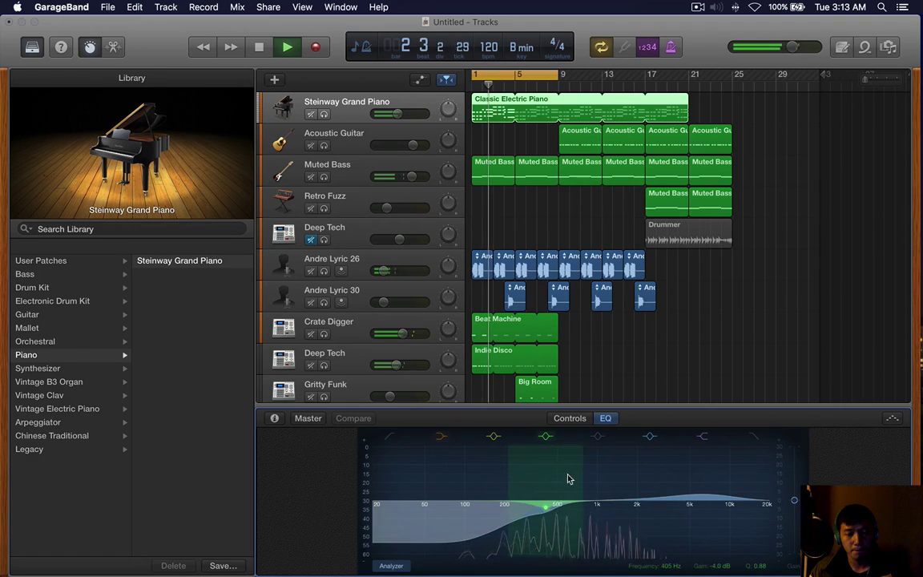
Close the piano's sound controls and loop the Beat Machine, Indie Disco and both Big Room drum regions through to bar 17.
click(576, 418)
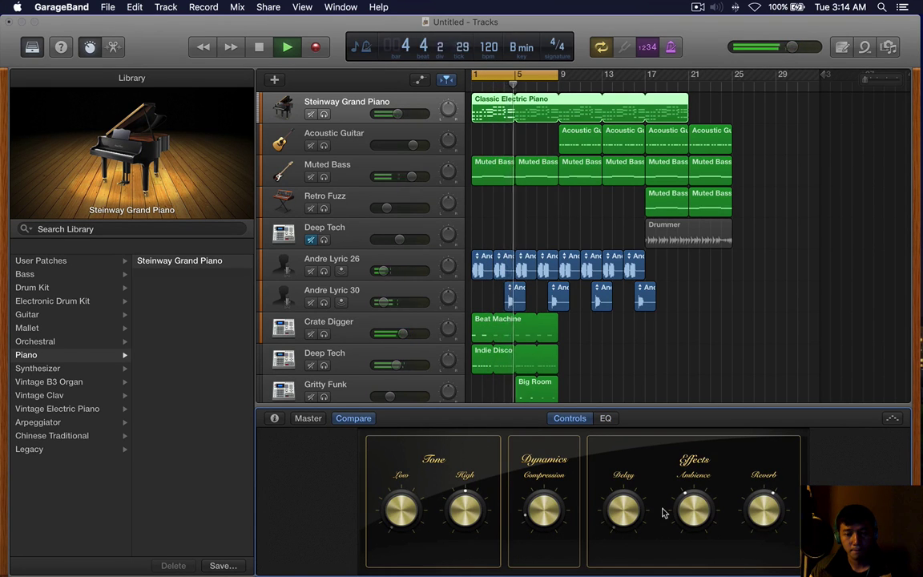
key(b)
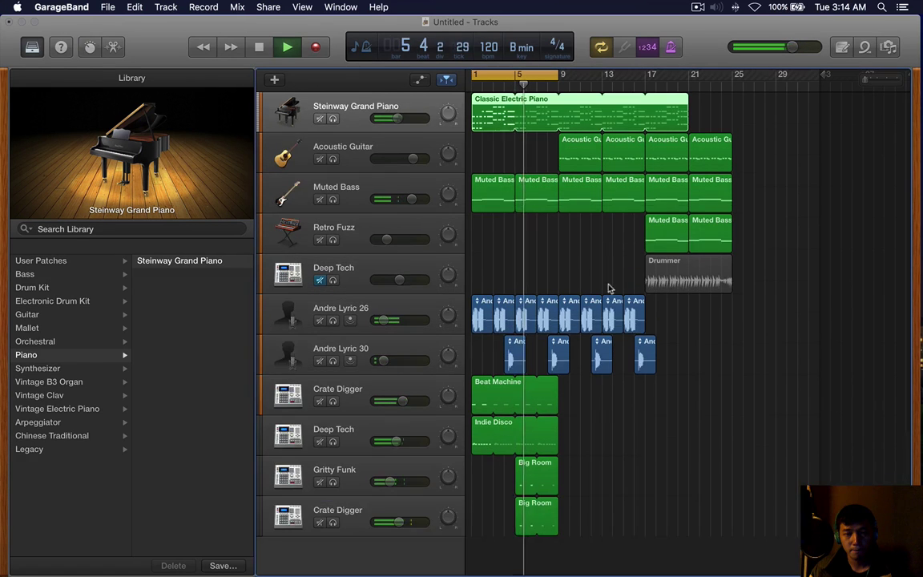
key(b)
key(b)
drag(629, 403, 539, 545)
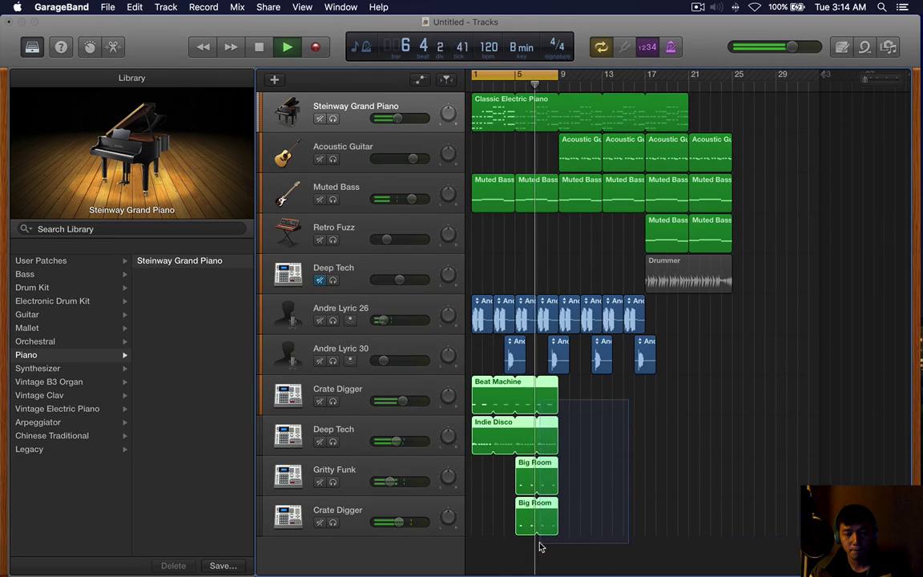
drag(556, 389, 638, 392)
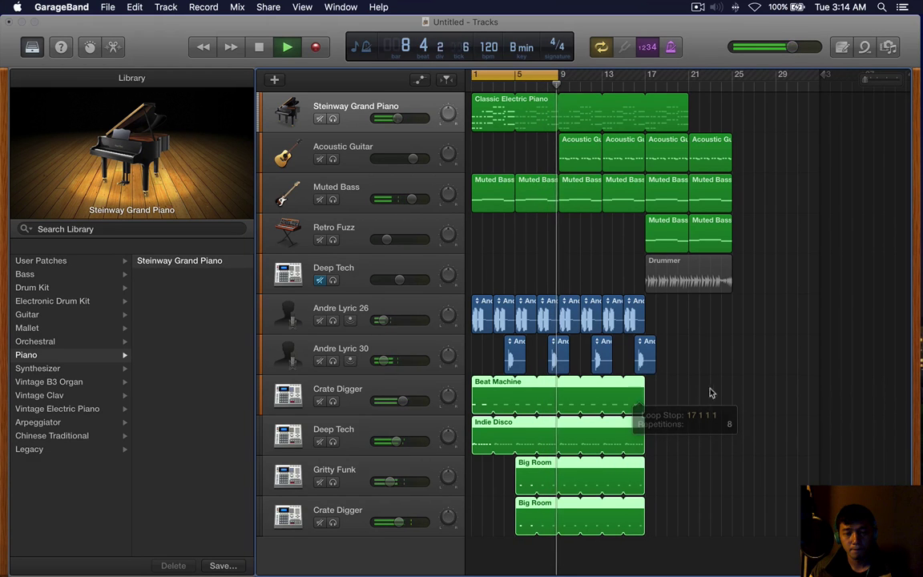
Add a Drummer track and set its drummer to Maya from the Alternative genre.
click(273, 81)
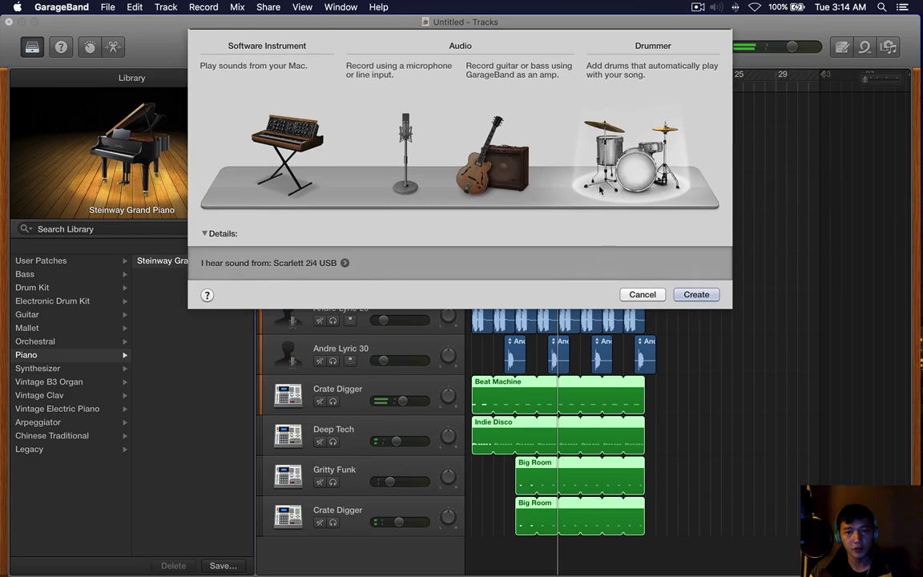
click(677, 294)
click(308, 354)
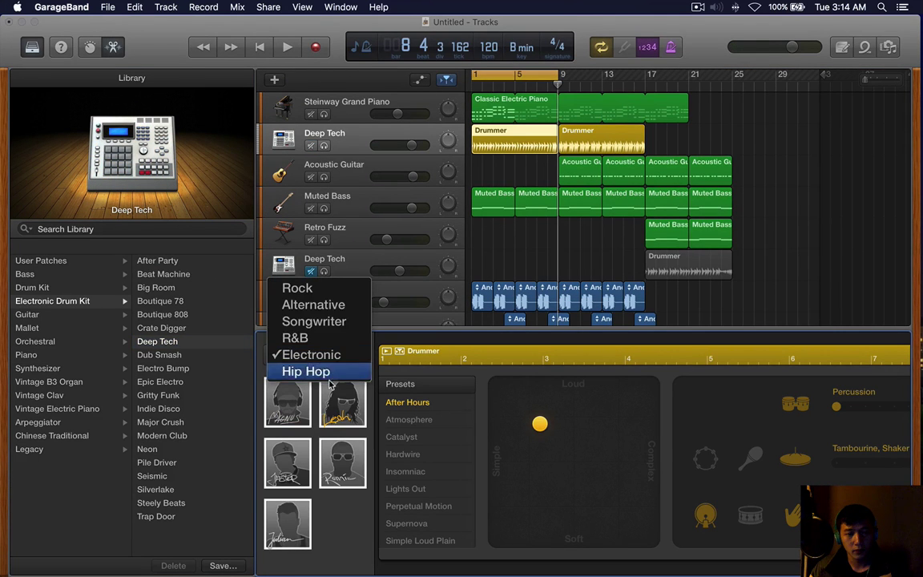
click(313, 321)
click(316, 352)
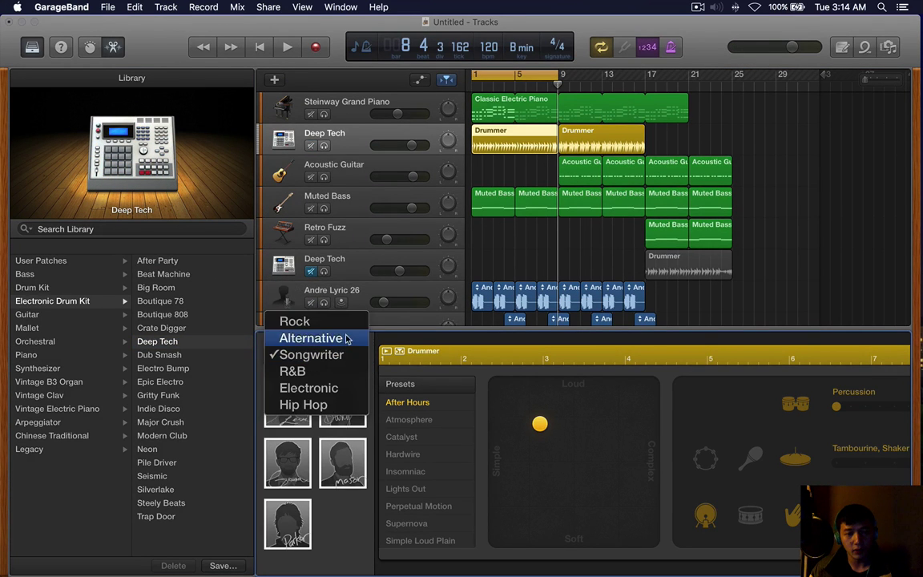
click(345, 338)
click(280, 521)
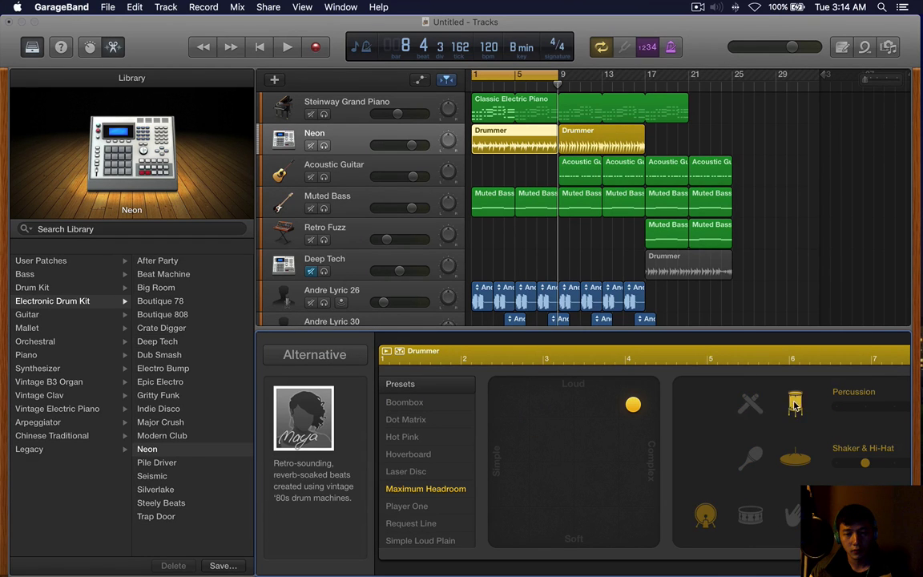
Hide the sound library and refine the first Drummer region: percussion and kick off, with a busier Shaker & Hi-Hat pattern.
key(y)
click(719, 465)
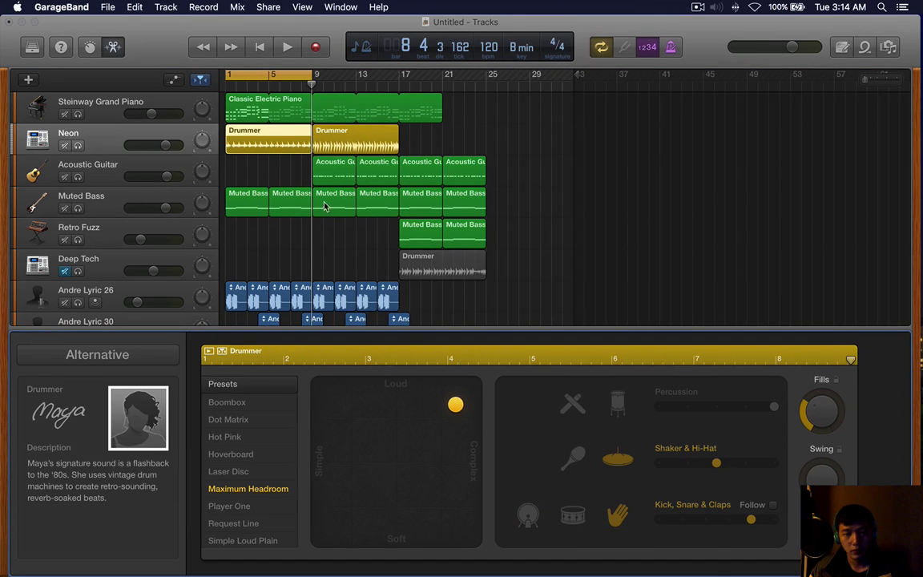
Move the first Drummer region on the Neon track to bar 9, replacing the region there, and turn off cycle playback.
scroll(324, 200, down, 1)
click(334, 118)
drag(280, 121, 357, 124)
key(c)
Lower the Neon track's volume slightly and make the bar 9 Drummer pattern marginally softer and simpler during playback.
scroll(349, 116, down, 3)
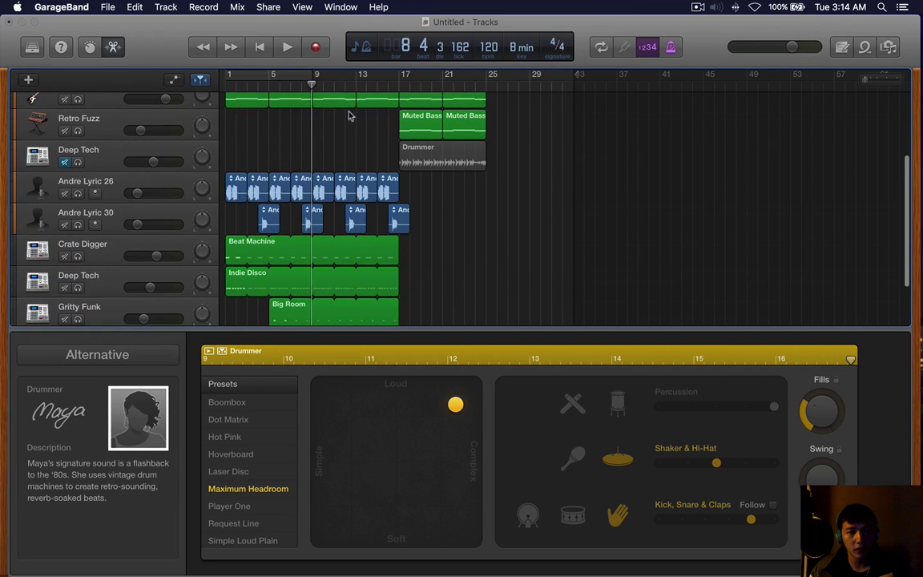
scroll(337, 135, up, 3)
mouse_move(166, 145)
mouse_down()
mouse_move(148, 145)
mouse_move(156, 145)
mouse_up()
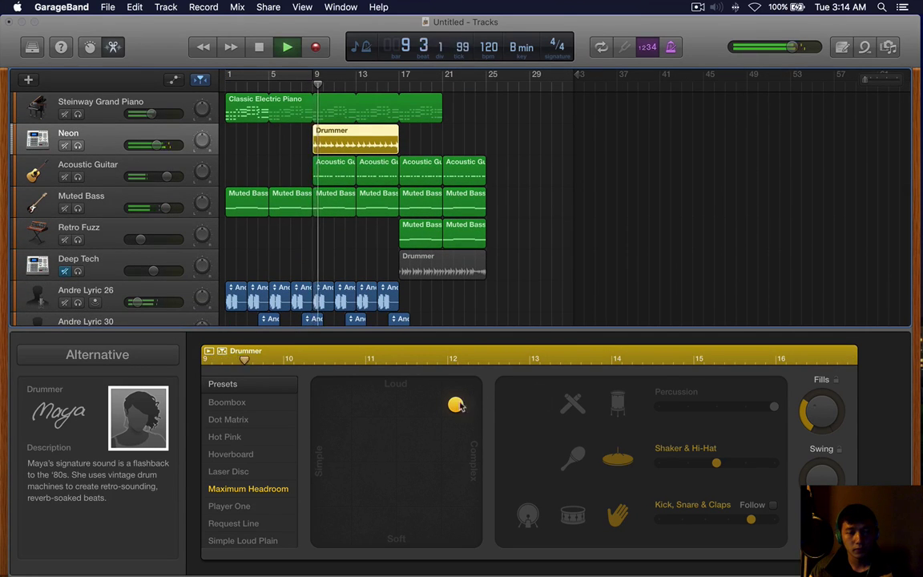
key(space)
Hide the editor and copy the Neon track's Drummer region from bar 9 to bar 1.
scroll(342, 228, down, 5)
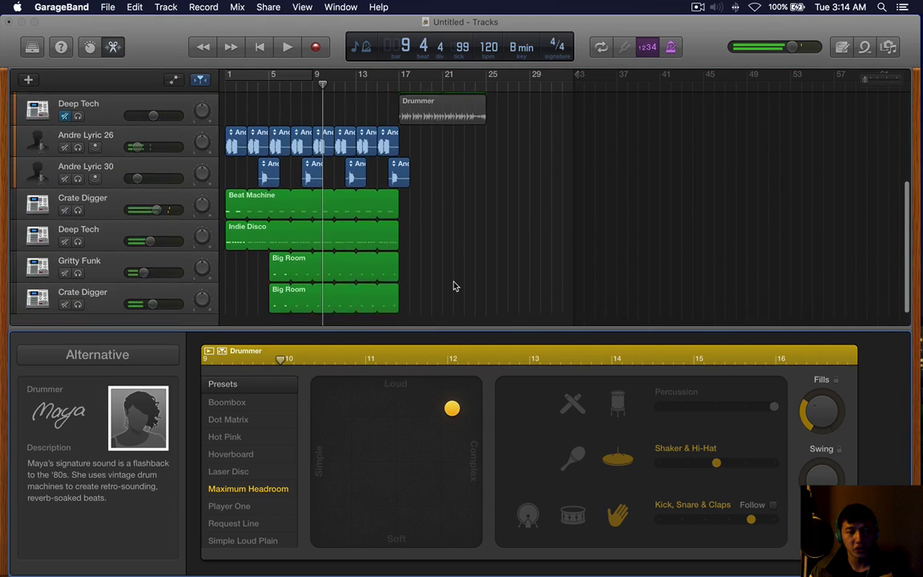
scroll(453, 286, down, 1)
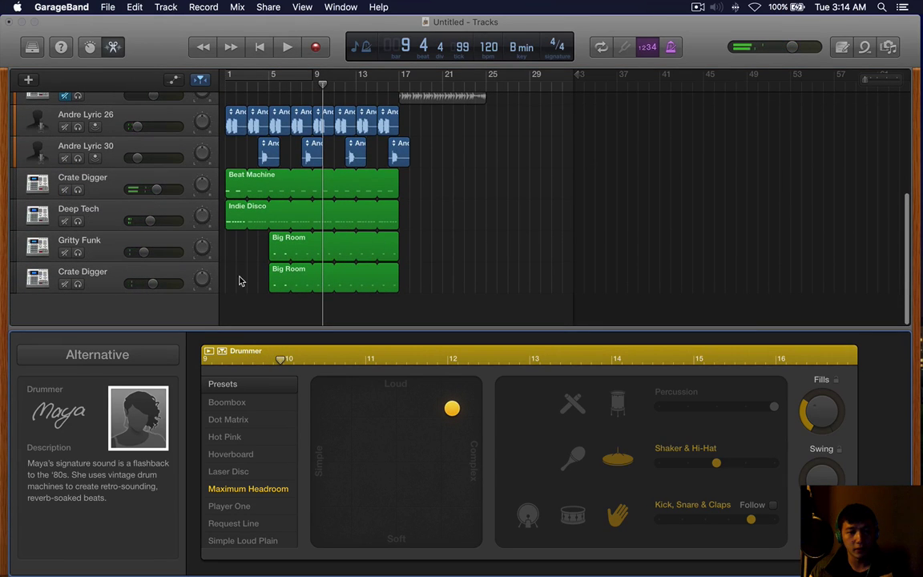
drag(250, 245, 406, 315)
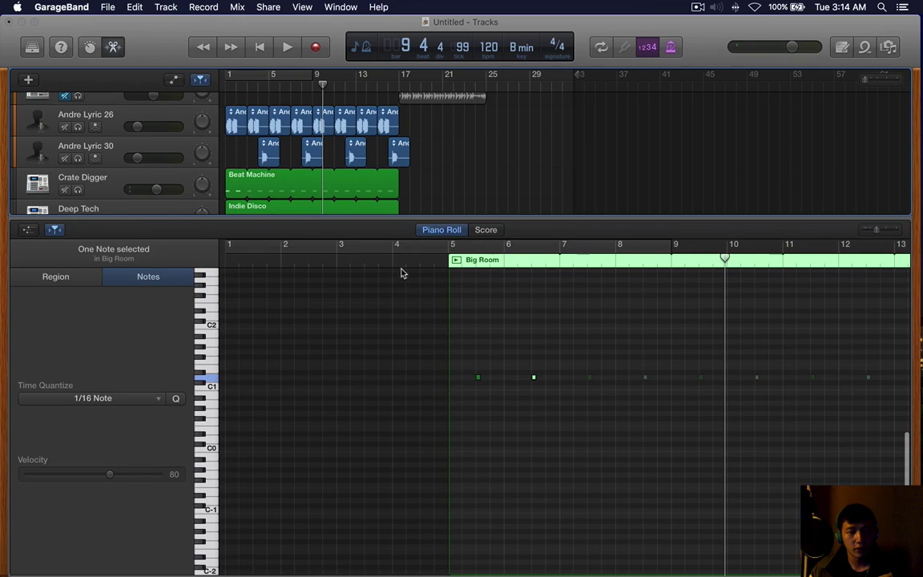
key(b)
key(b)
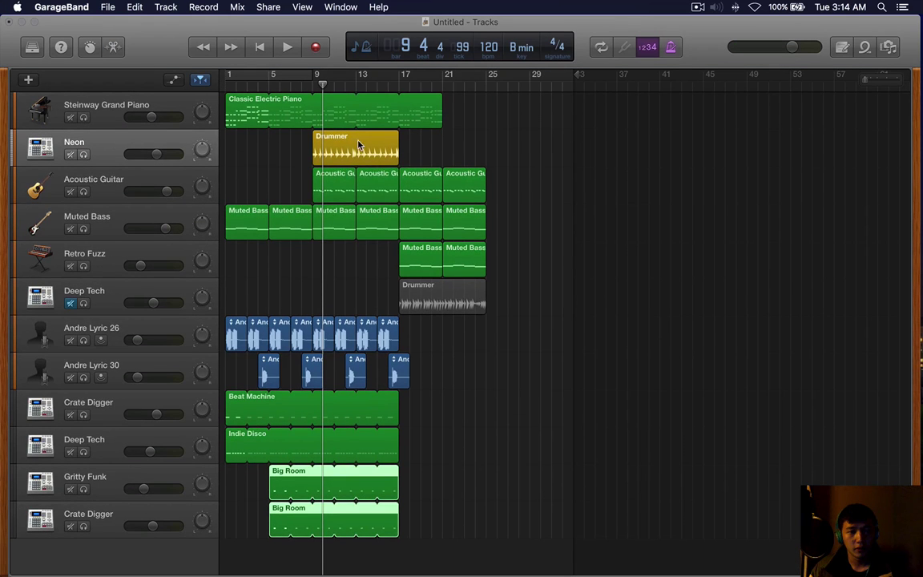
drag(358, 143, 267, 154)
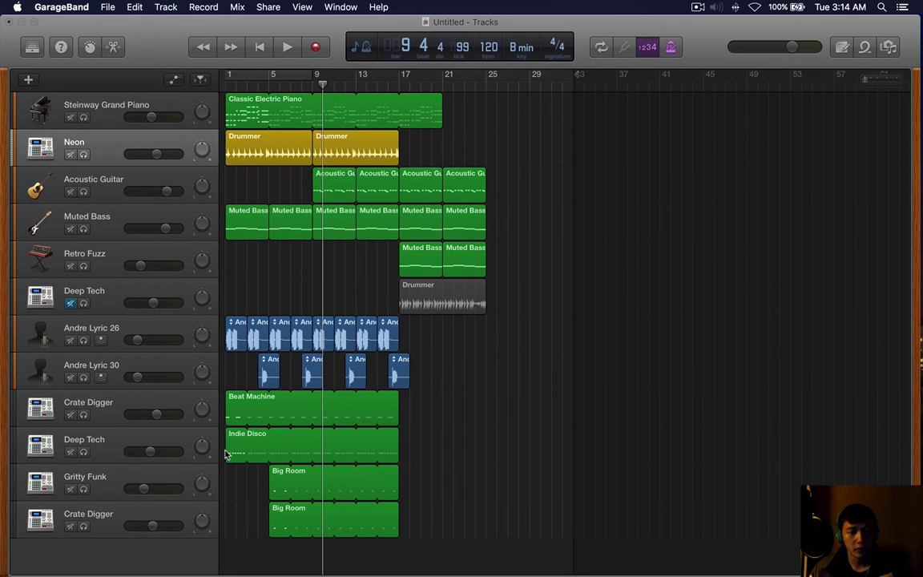
Mute the four lowest drum tracks: Crate Digger, Deep Tech, Gritty Funk and the second Crate Digger.
click(110, 402)
click(70, 414)
click(69, 450)
click(70, 489)
click(69, 525)
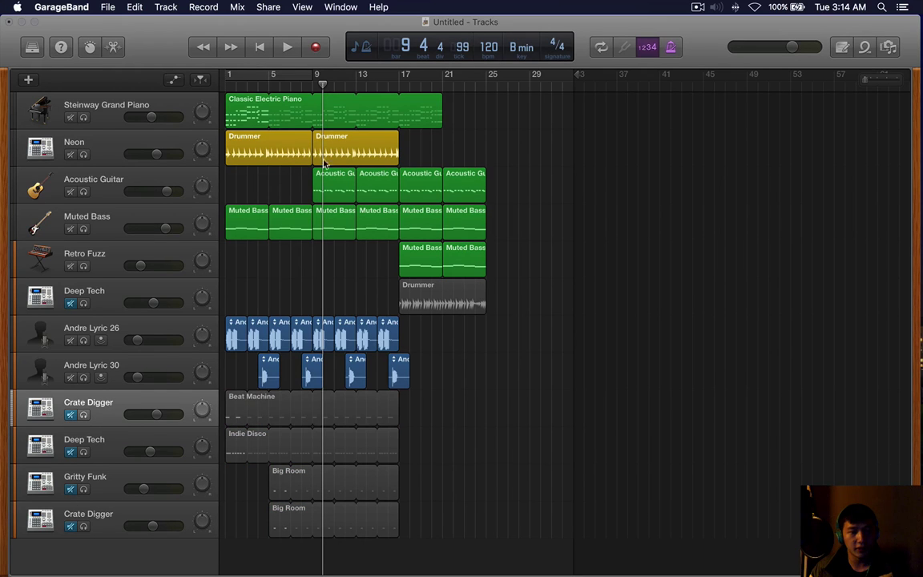
Shorten the bar 1 Drummer region to four bars and give it a simple kick, snare and clap pattern without hi-hat.
double_click(251, 151)
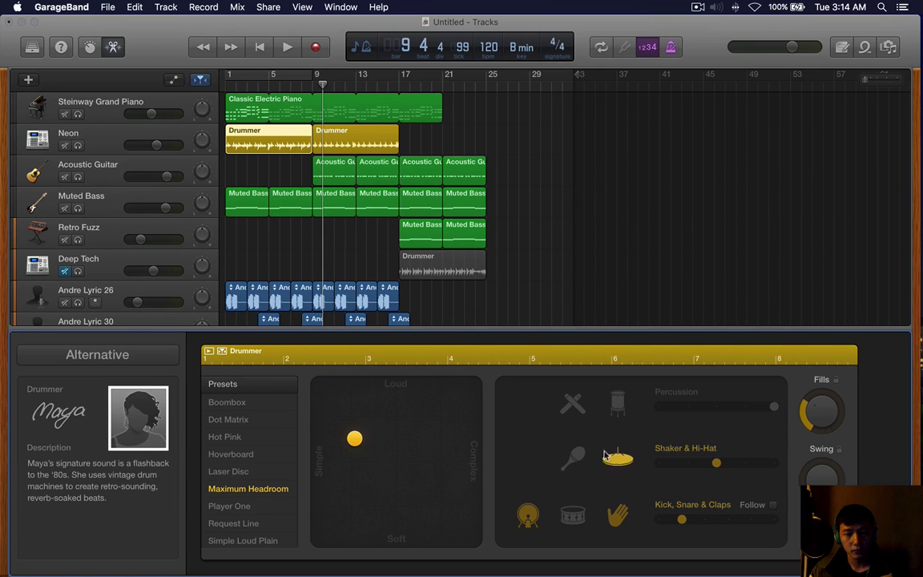
drag(305, 151, 269, 153)
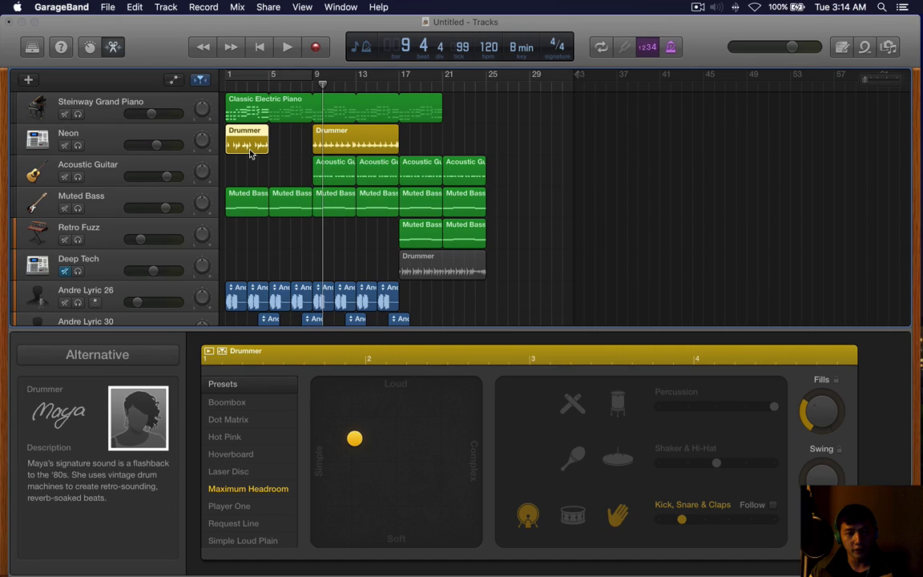
click(373, 467)
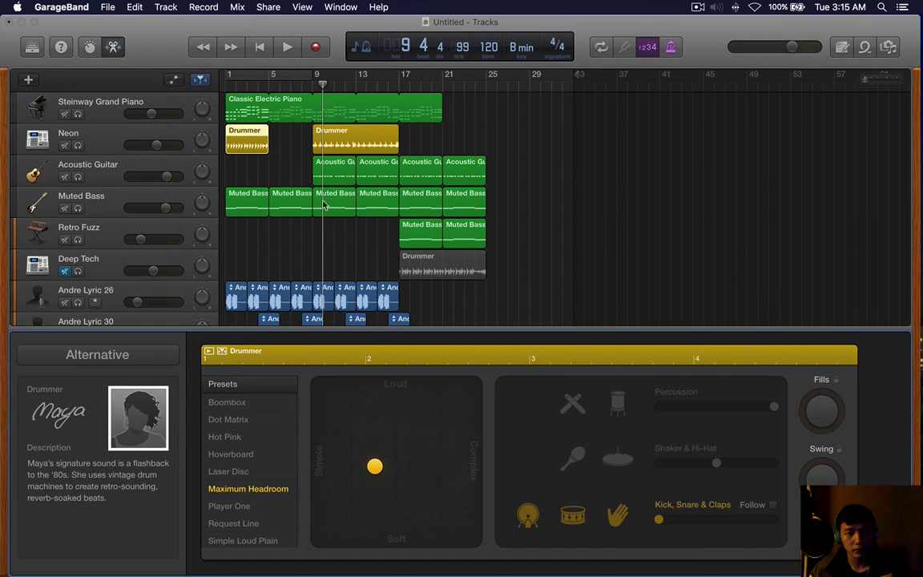
Play the song from the start, then hide the editor and delete the shortened Drummer region at bar 1.
key(Return)
key(space)
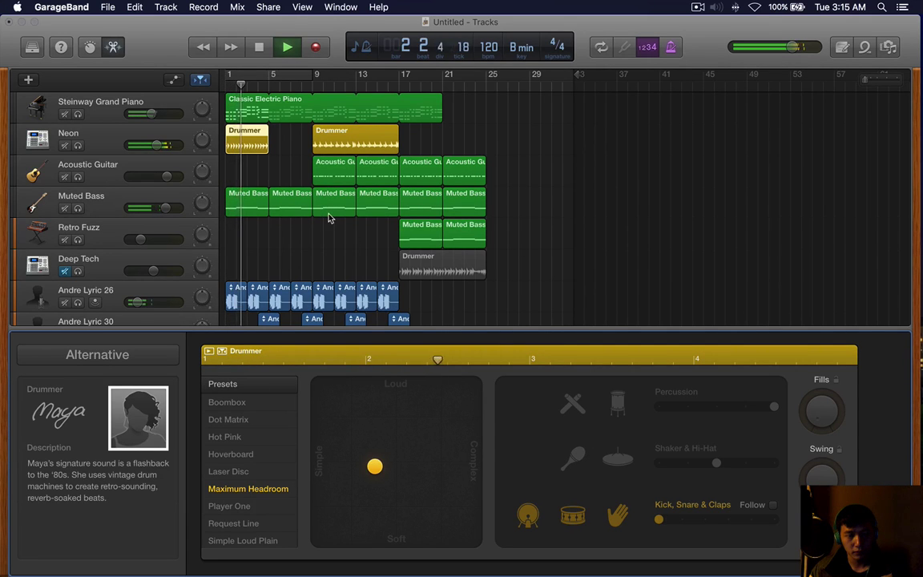
key(space)
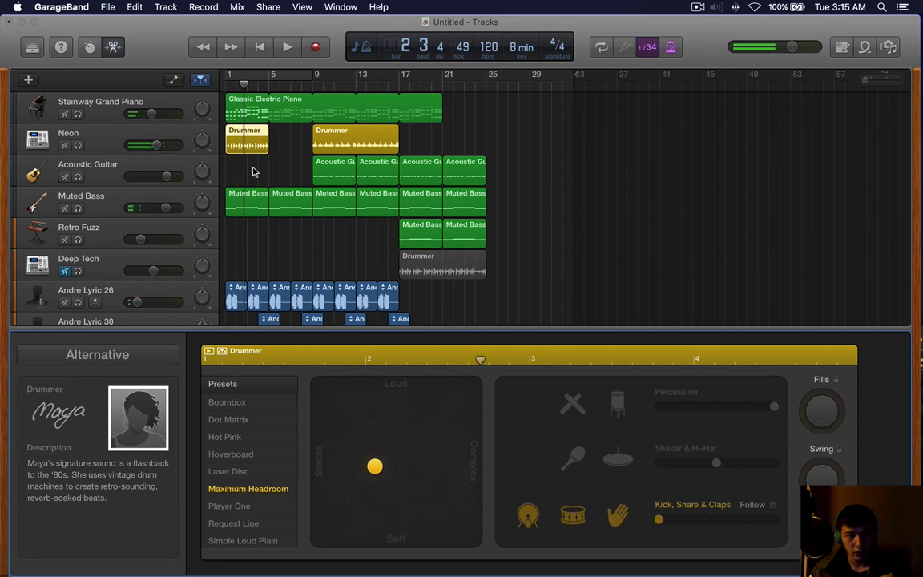
key(b)
key(b)
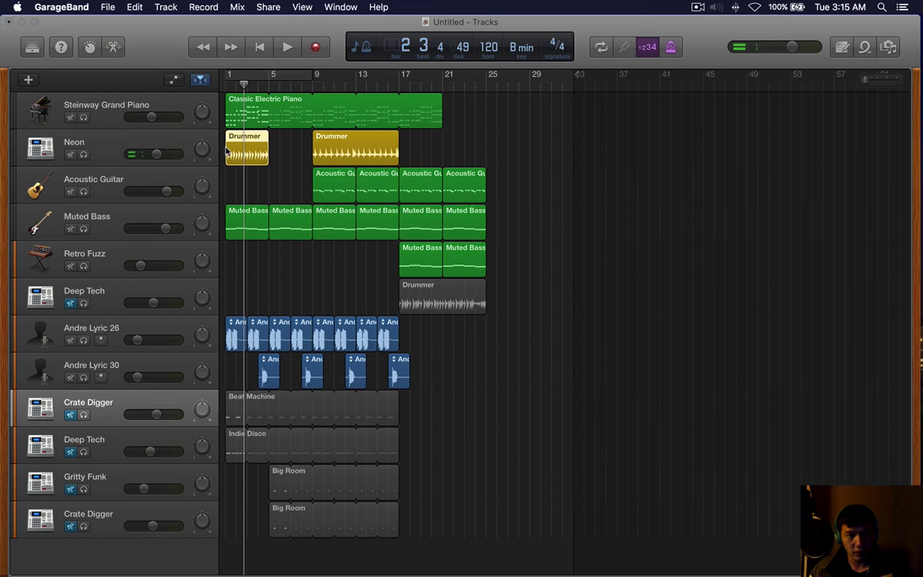
key(Delete)
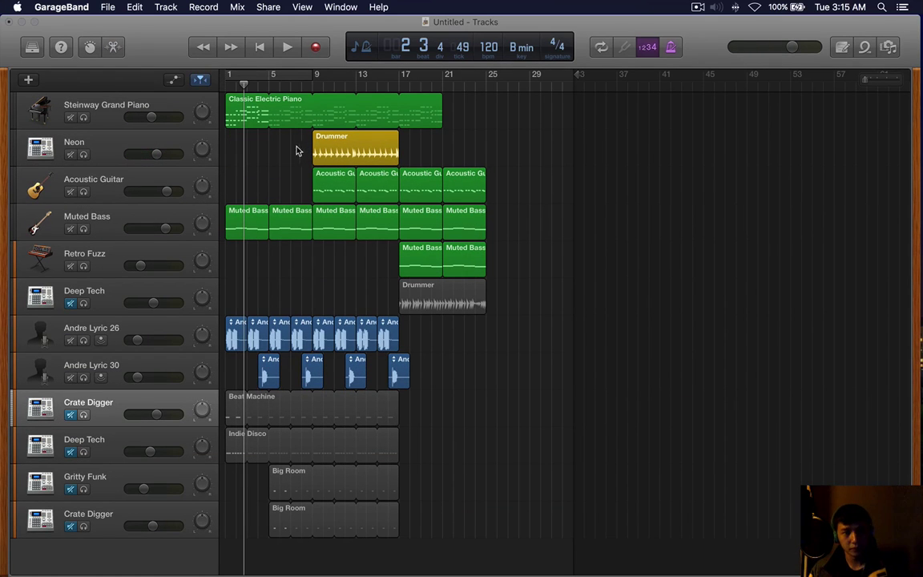
Play the arrangement from bar 9 and lower the Neon track's volume slightly further.
click(314, 76)
key(space)
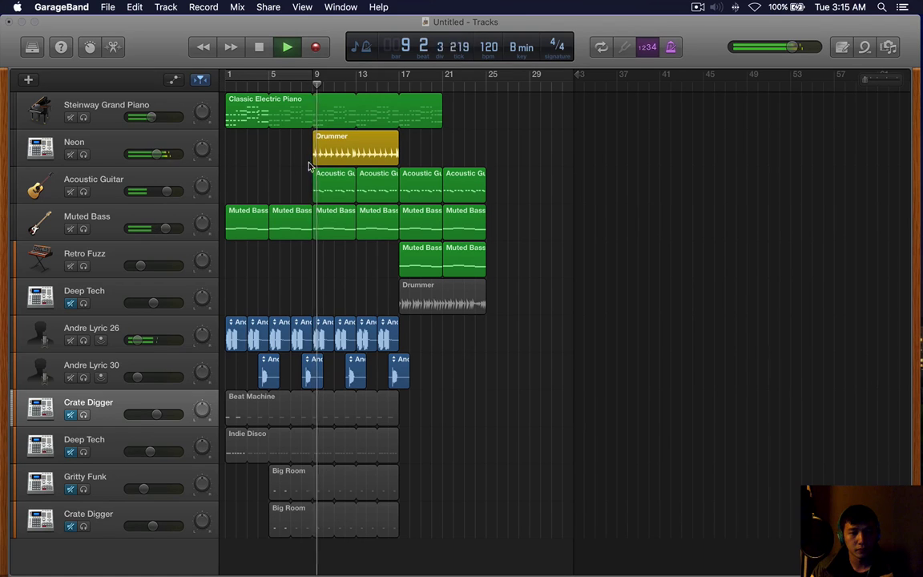
click(370, 149)
double_click(370, 149)
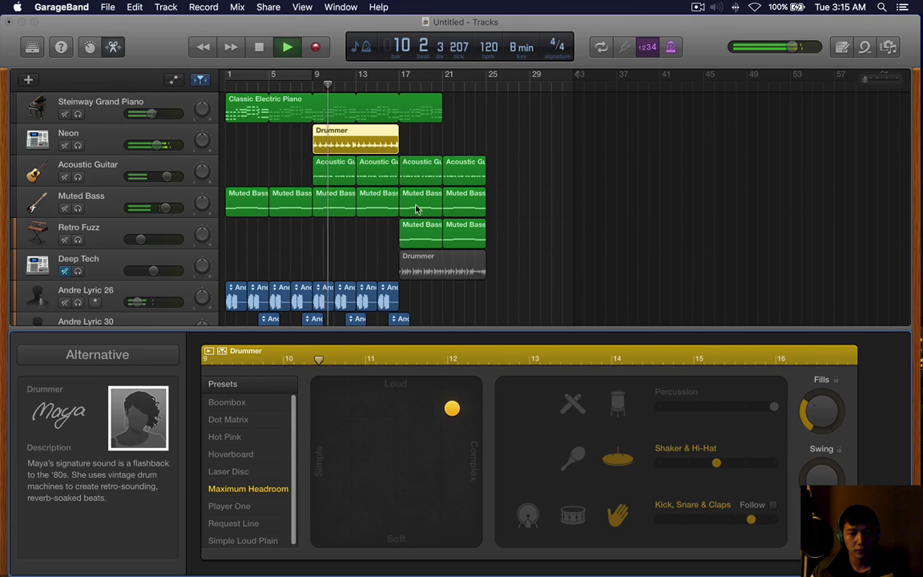
key(b)
key(b)
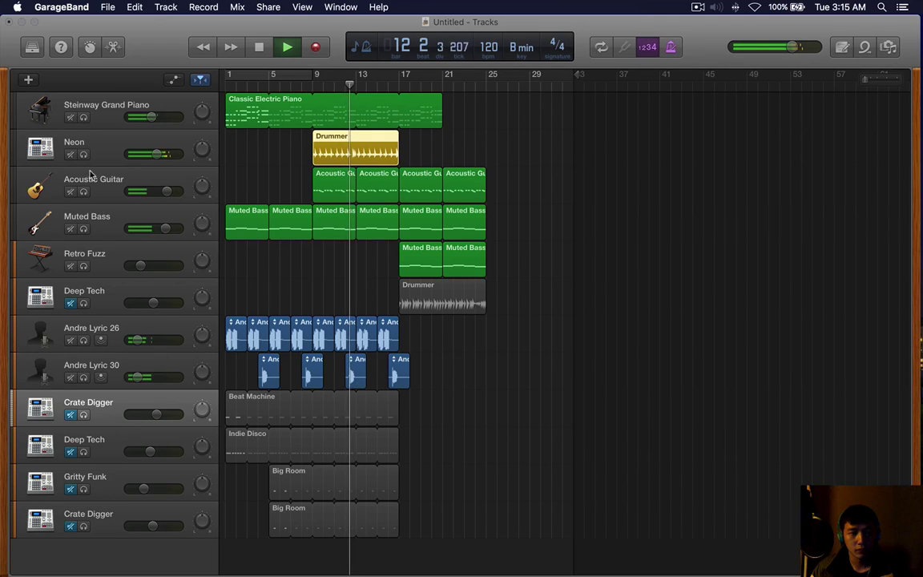
mouse_move(157, 153)
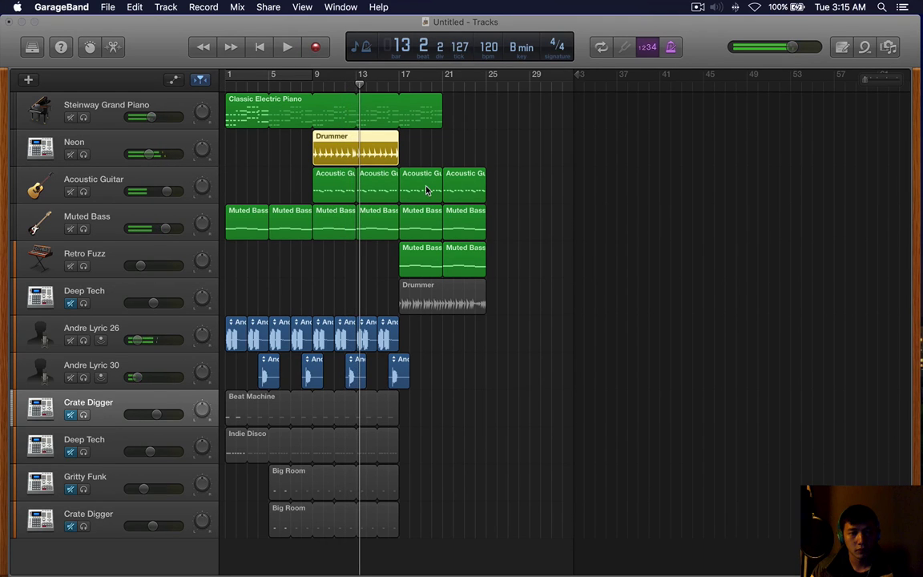
key(space)
Set the high shelf in the selected Crate Digger track's EQ to 3400 Hz and -14 dB, and listen to the song.
key(b)
click(483, 418)
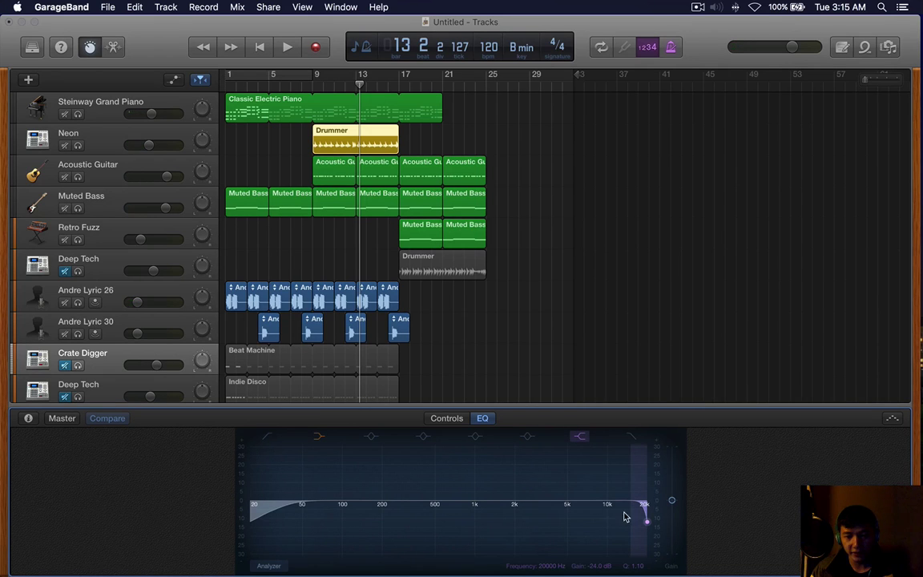
drag(645, 519, 531, 509)
key(space)
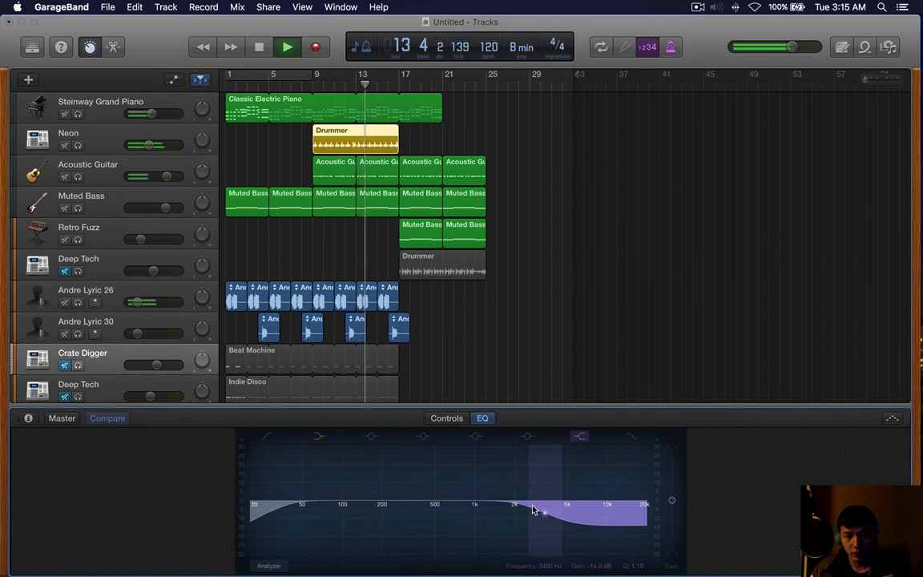
key(b)
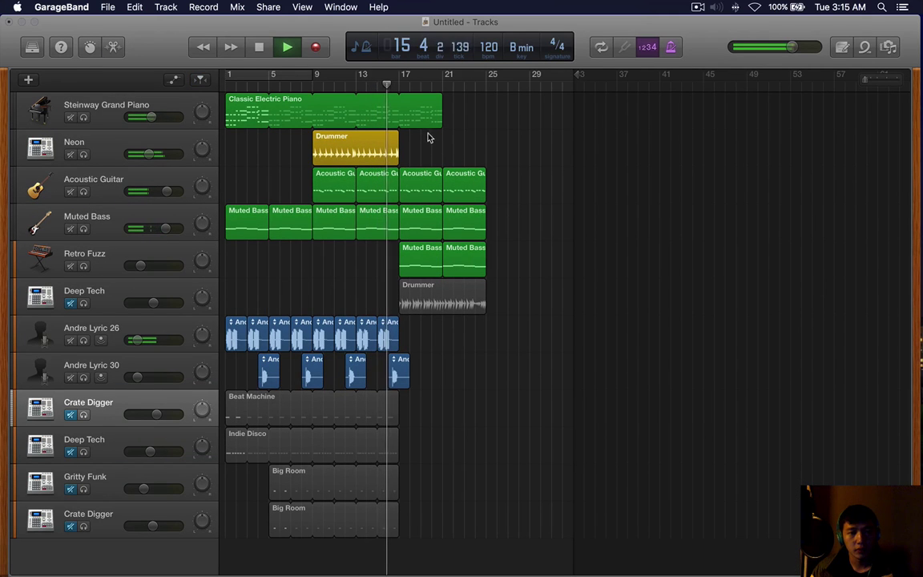
key(space)
Copy the bar 9 Drummer region to bar 1 and give the copy a softer, simpler pattern with less Shaker & Hi-Hat variation.
click(318, 152)
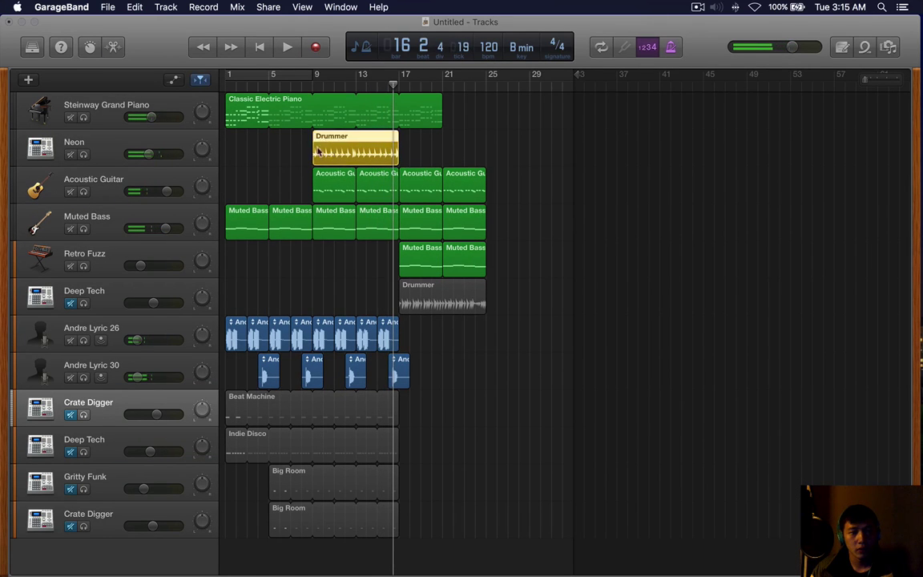
drag(318, 152, 240, 156)
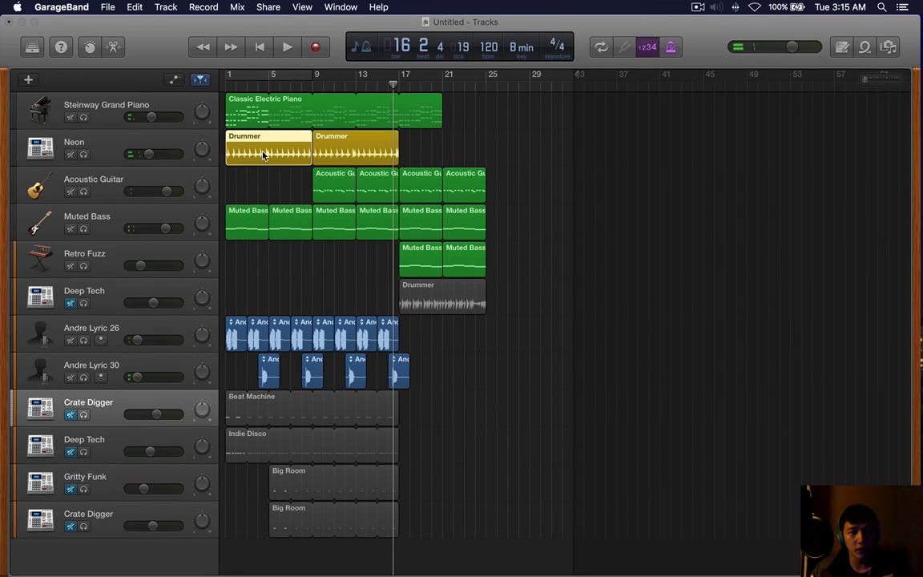
double_click(262, 154)
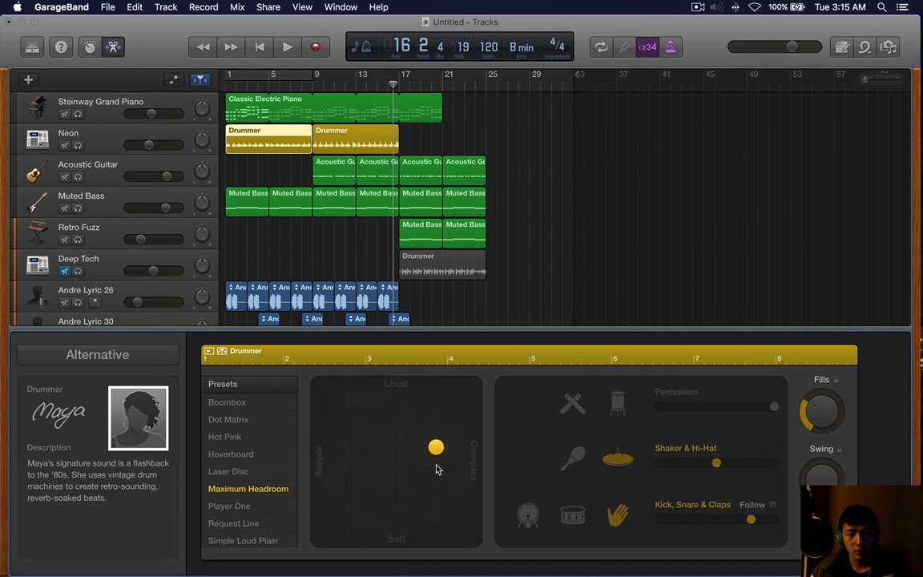
click(413, 432)
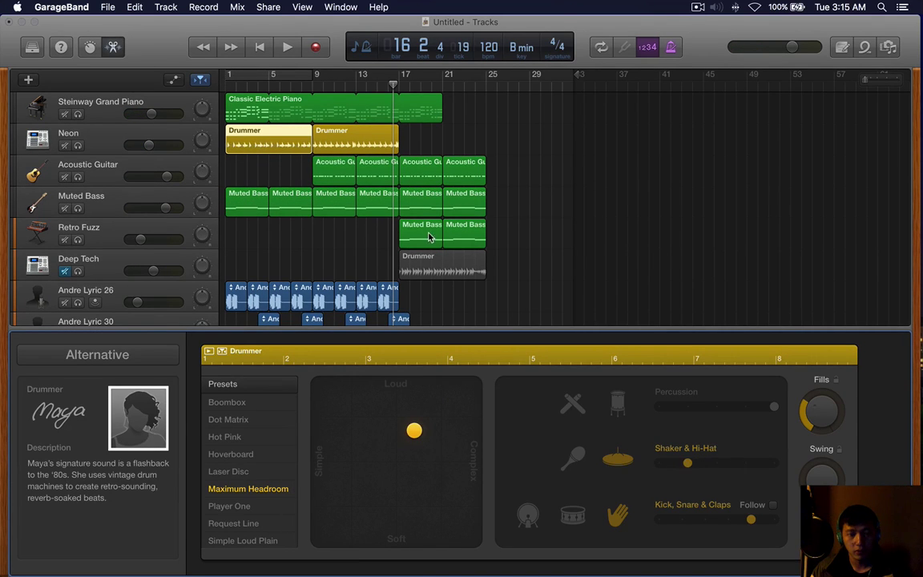
Play the song from the start and turn off the hi-hat in the bar 1 Drummer region.
key(Return)
key(space)
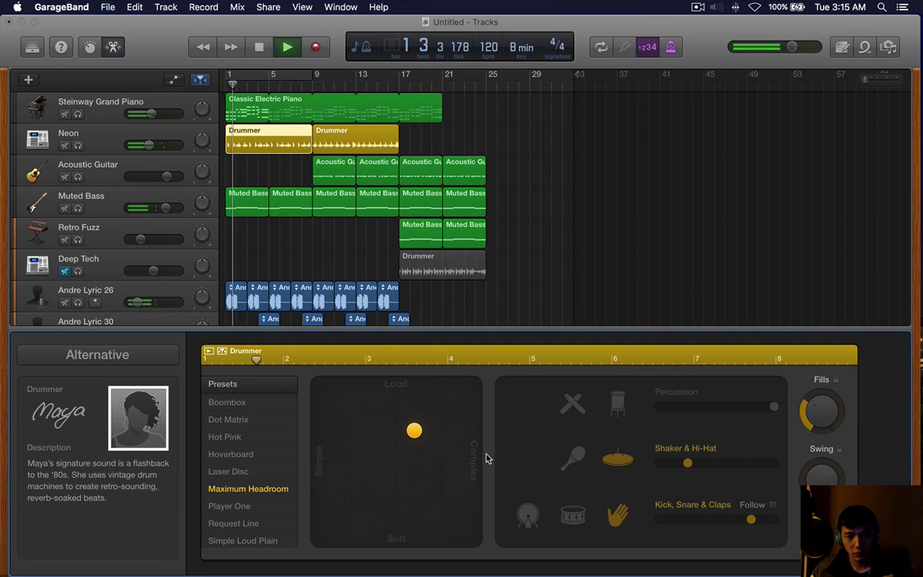
click(631, 463)
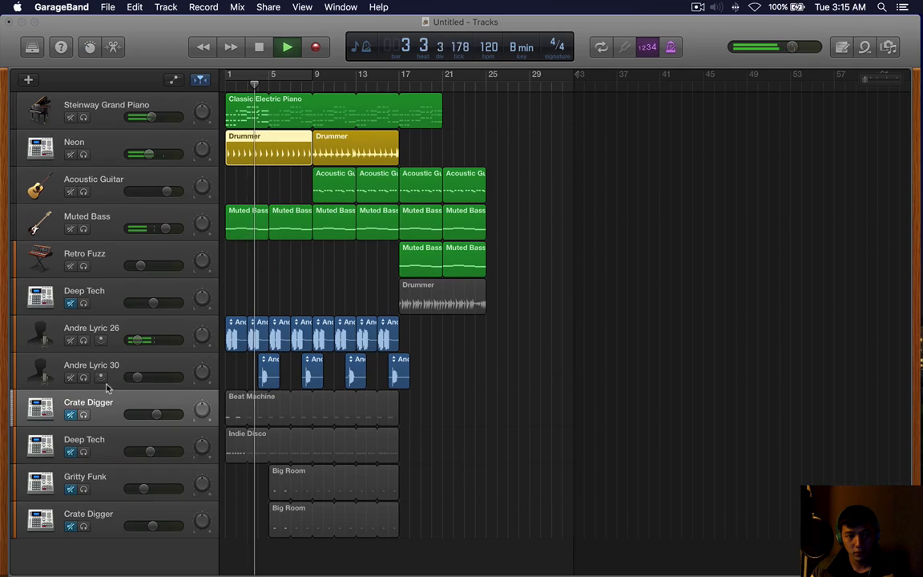
key(space)
Unmute the Crate Digger track that holds the Beat Machine regions and play the song from the start.
click(82, 415)
click(83, 415)
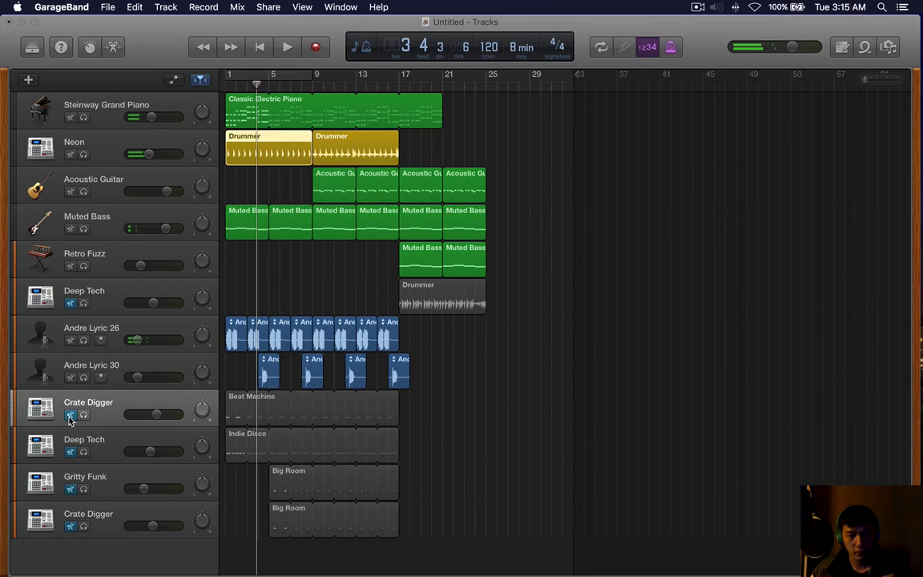
click(70, 414)
key(space)
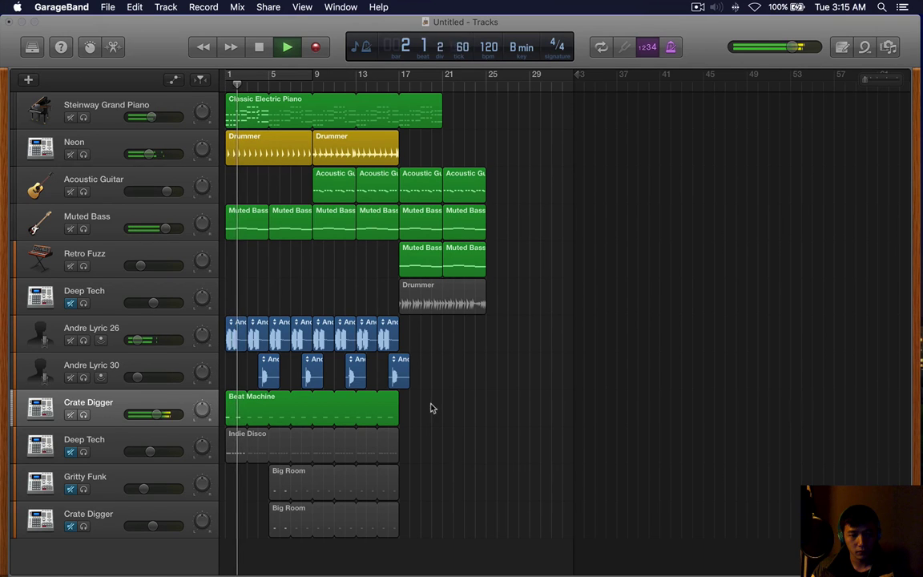
Delete the Deep Tech track that holds the Indie Disco regions.
click(105, 446)
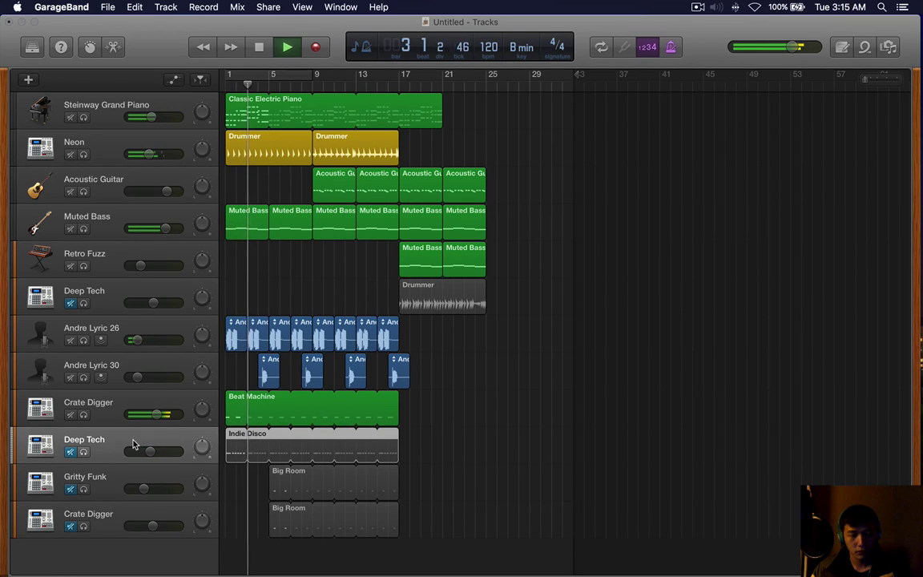
key(BackSpace)
key(super+BackSpace)
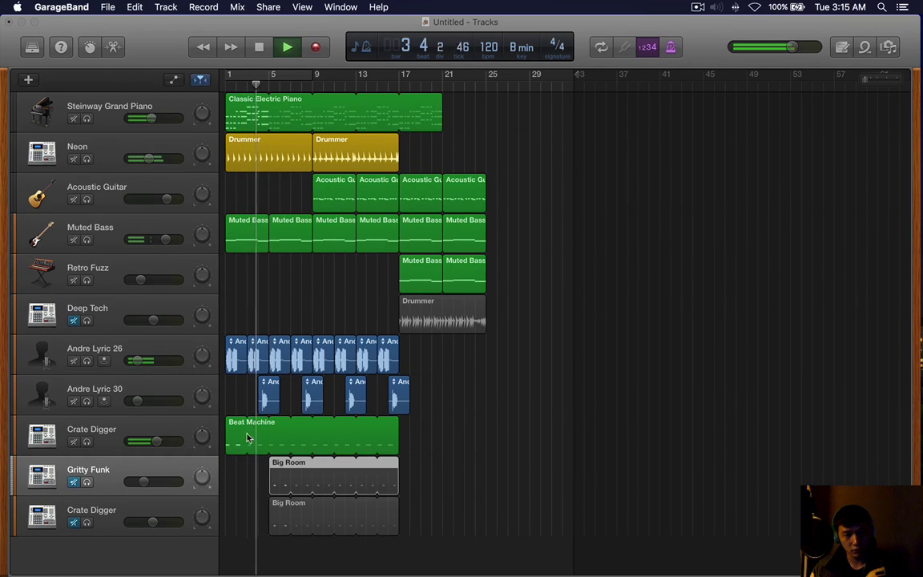
Unmute the Gritty Funk track, listen to its Big Room regions and stop playback.
click(73, 490)
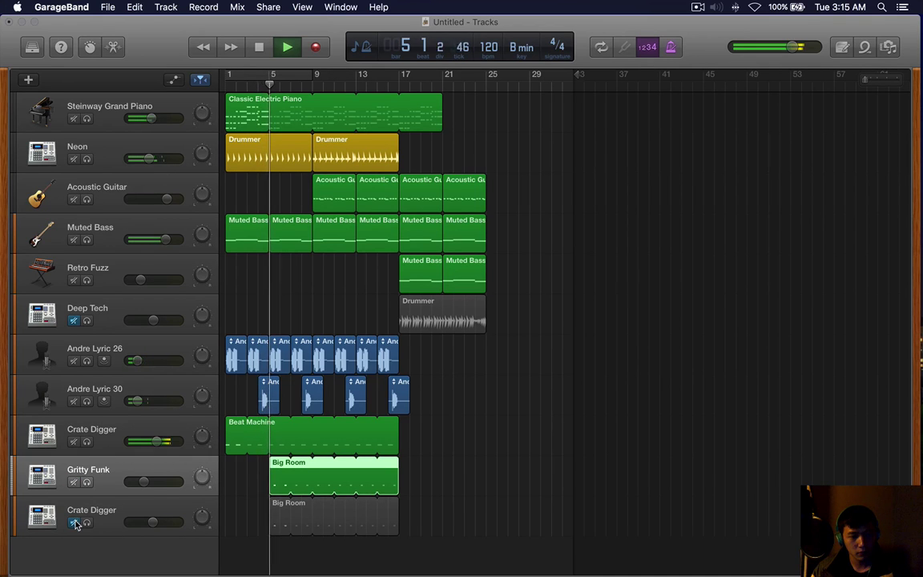
key(space)
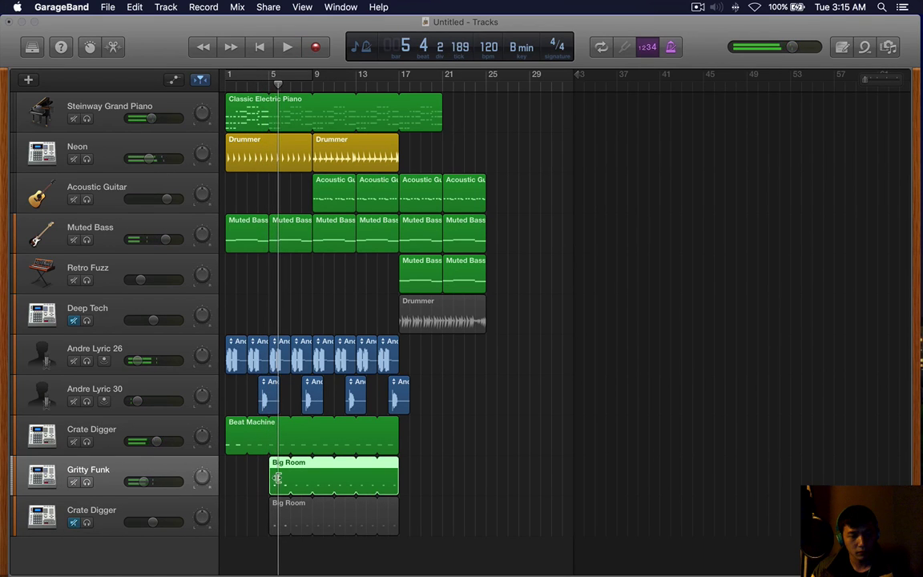
Open the Big Room region on the Gritty Funk track for note editing and play the song from the start.
key(Delete)
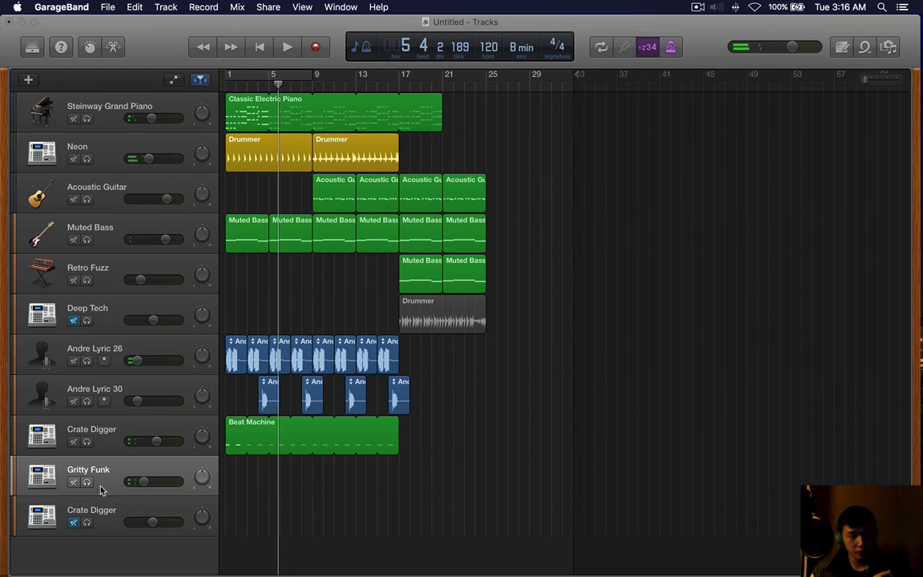
key(super+z)
double_click(268, 479)
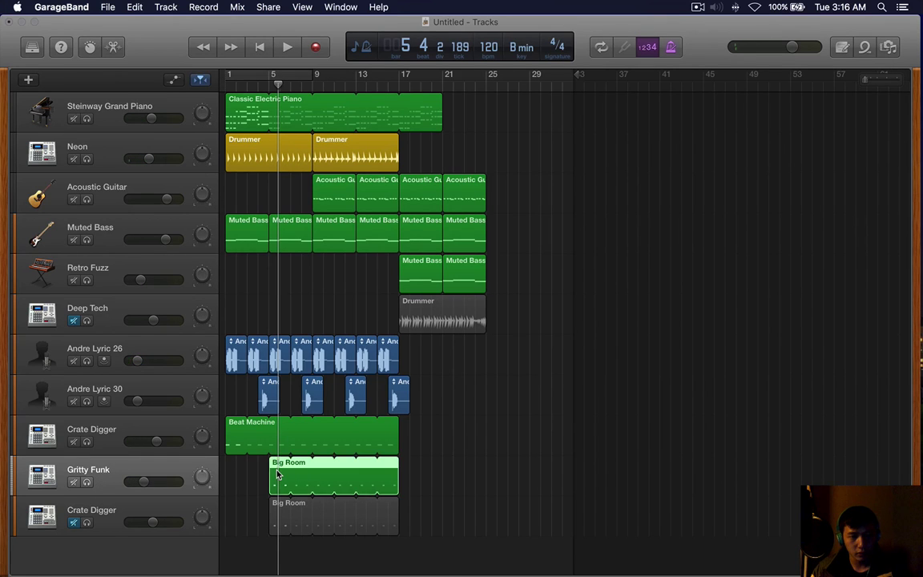
key(Return)
key(space)
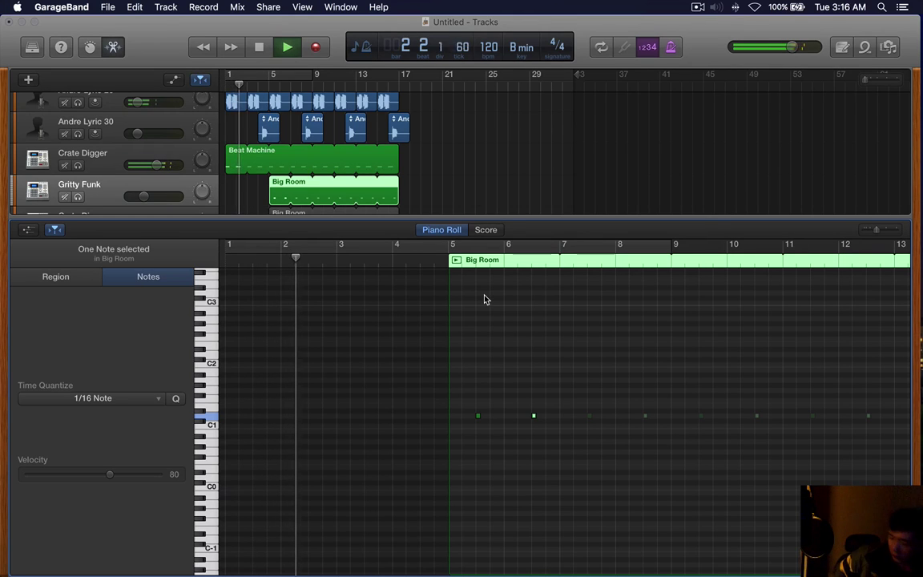
click(498, 356)
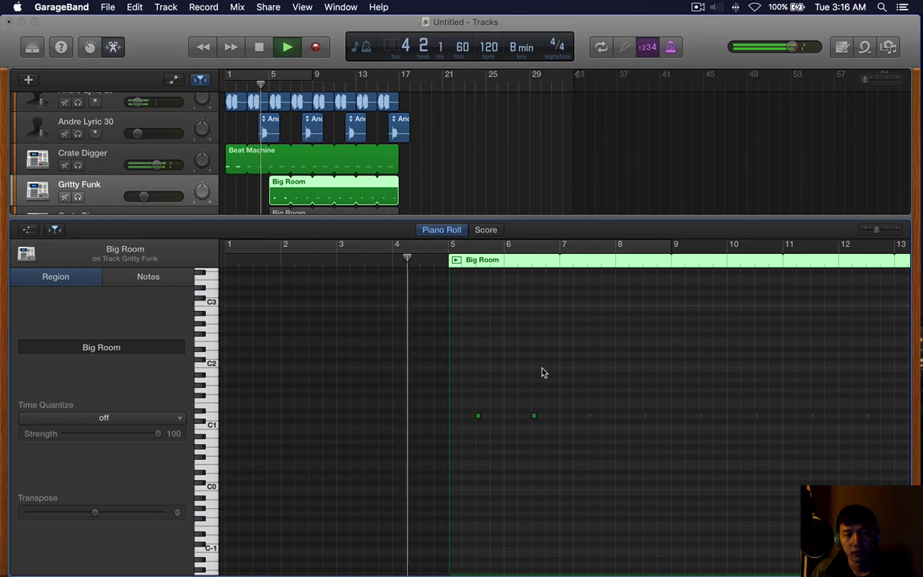
key(space)
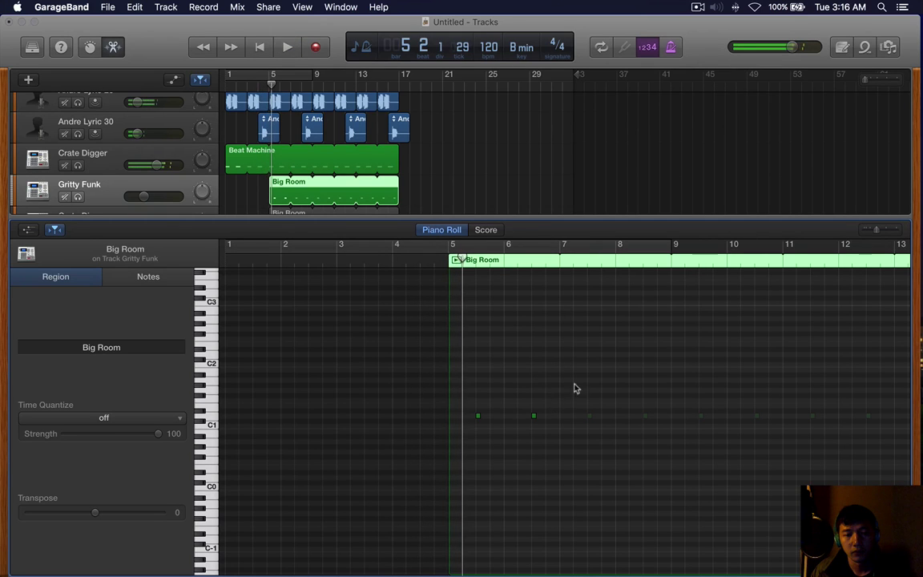
Replace the Big Room note on beat 3 of bar 5 with one on beat 2 and play it back.
drag(572, 383, 476, 422)
super+click(464, 416)
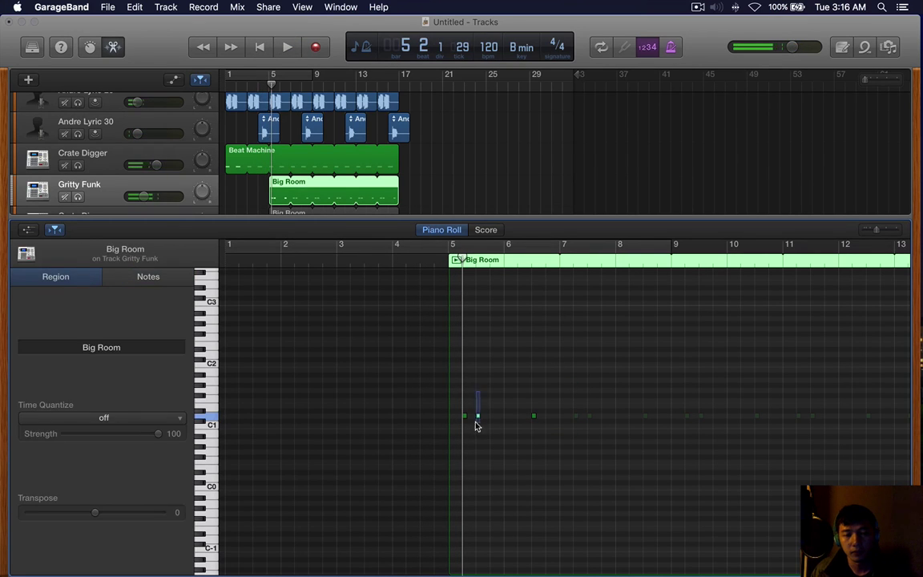
key(space)
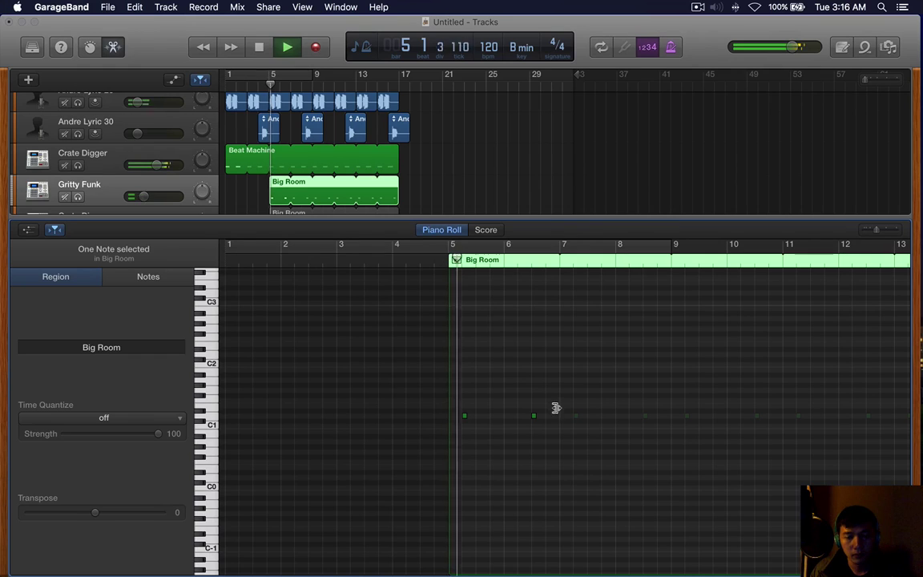
click(499, 419)
key(space)
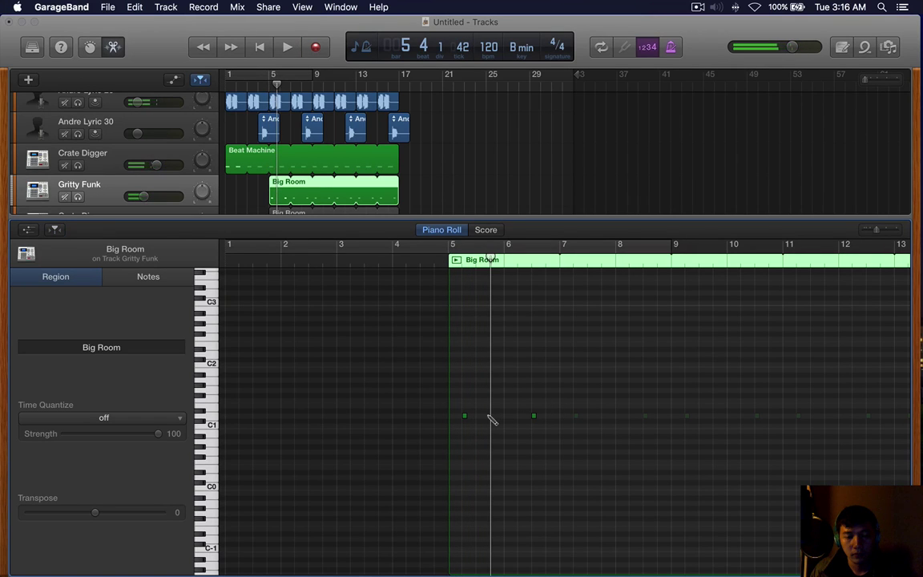
Add a note of the same pitch at the start of bar 6 in the Big Room region and listen to it.
super+click(506, 416)
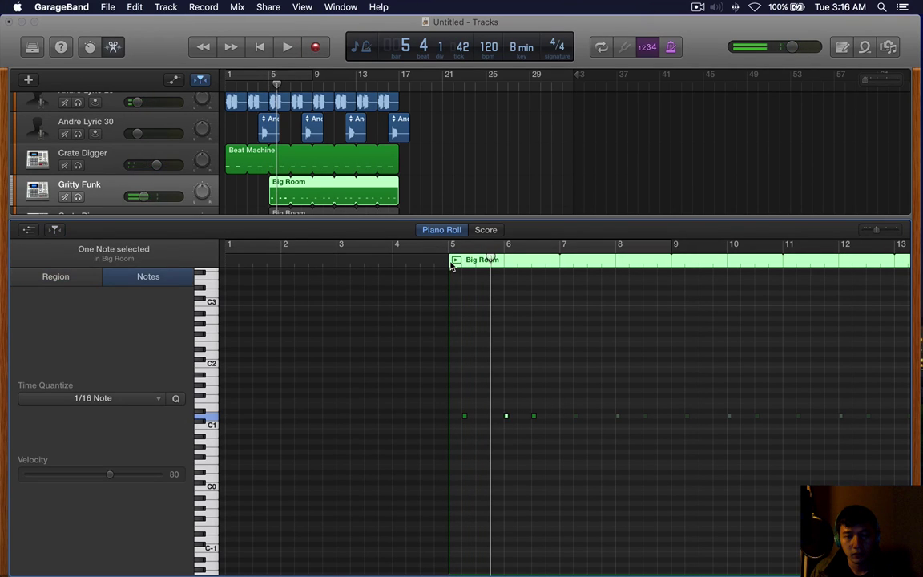
key(space)
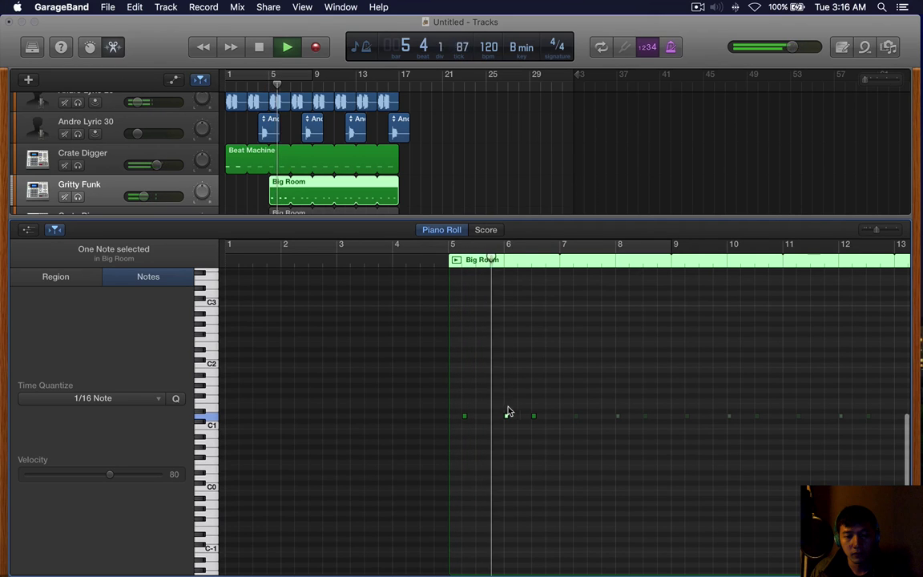
key(space)
Delete the two bar 6 notes from the Big Room region and play it back from bar 5.
drag(523, 401, 538, 445)
mouse_move(397, 164)
mouse_down()
mouse_move(244, 164)
mouse_move(406, 154)
mouse_move(398, 152)
mouse_up()
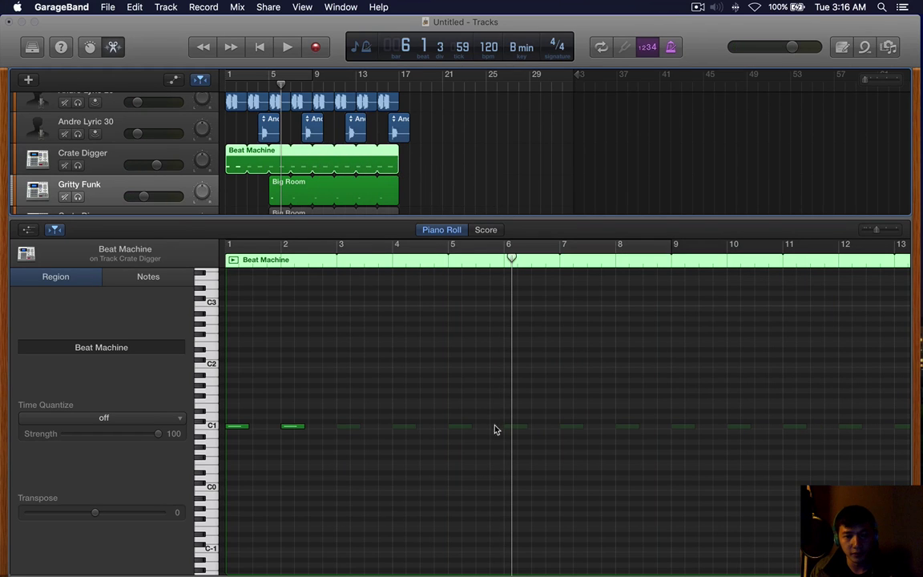
click(290, 200)
key(space)
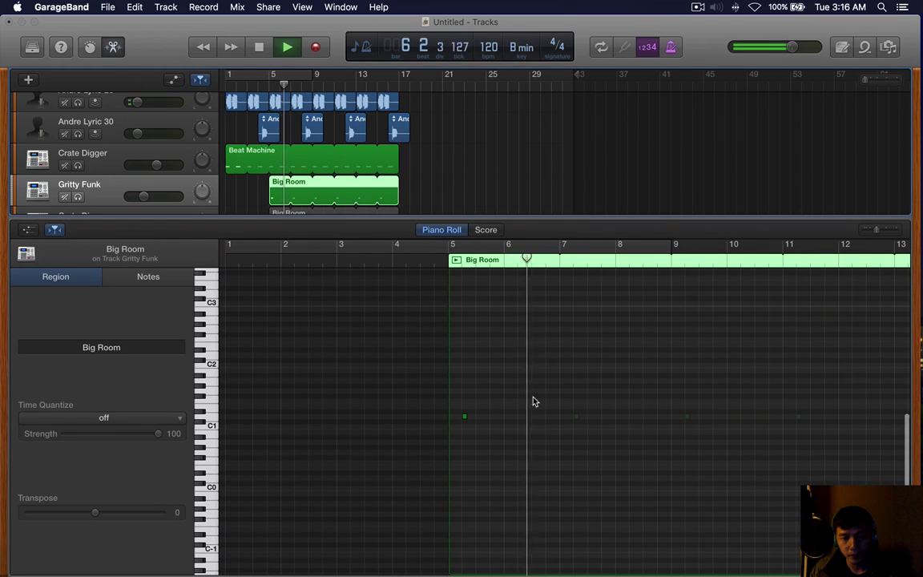
key(space)
key(space)
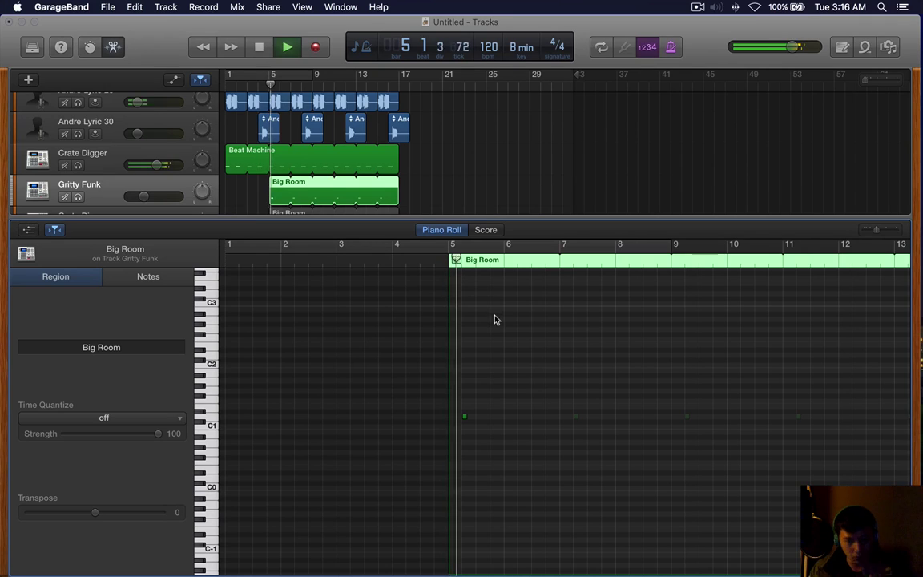
key(space)
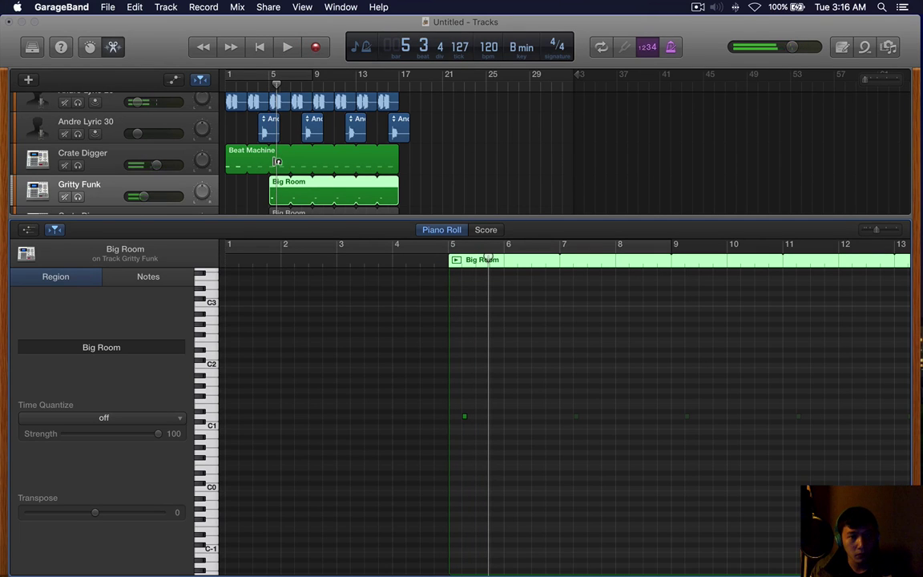
Extend the Beat Machine loop back to bar 17 and close the note editor.
click(282, 150)
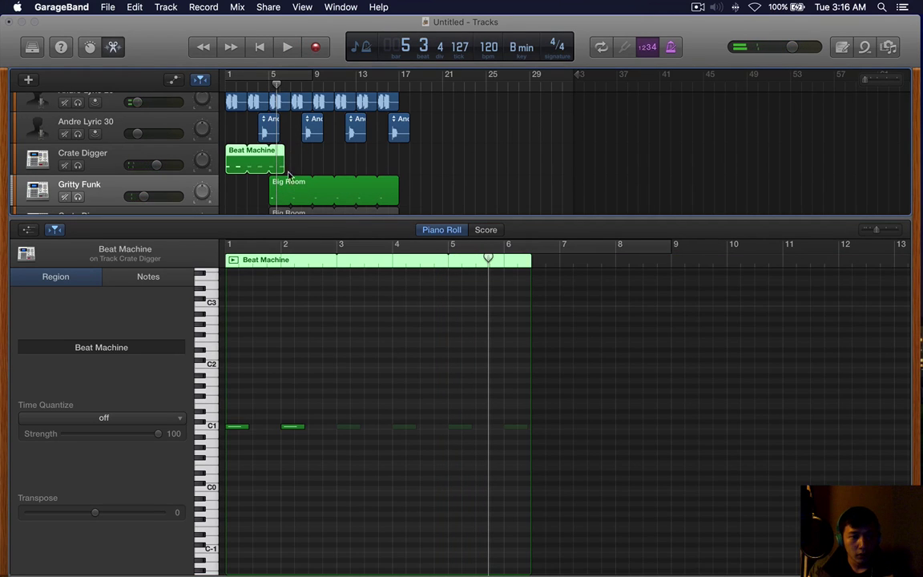
drag(283, 174, 398, 177)
key(e)
Solo the Neon track and the Crate Digger track with the Beat Machine region, listen to them together, and clear the solos.
key(s)
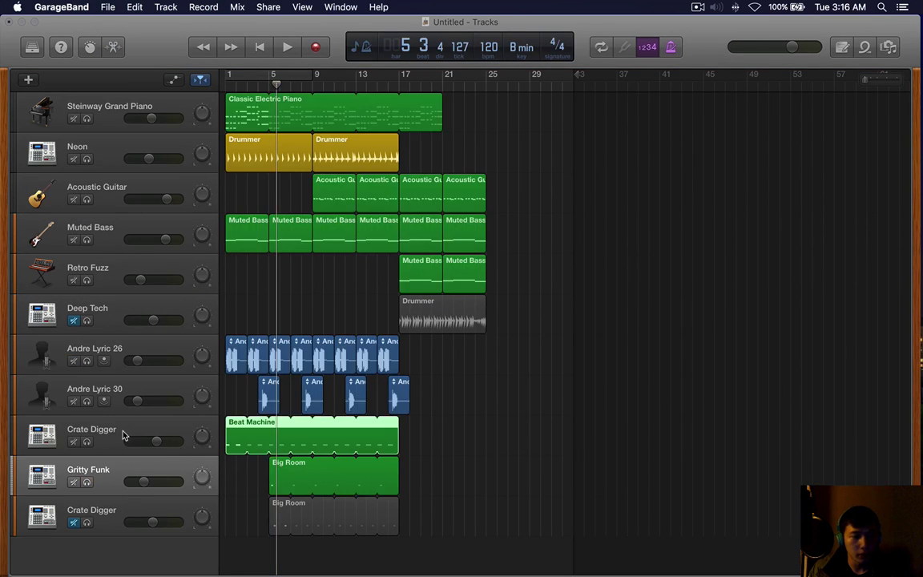
click(120, 434)
click(114, 158)
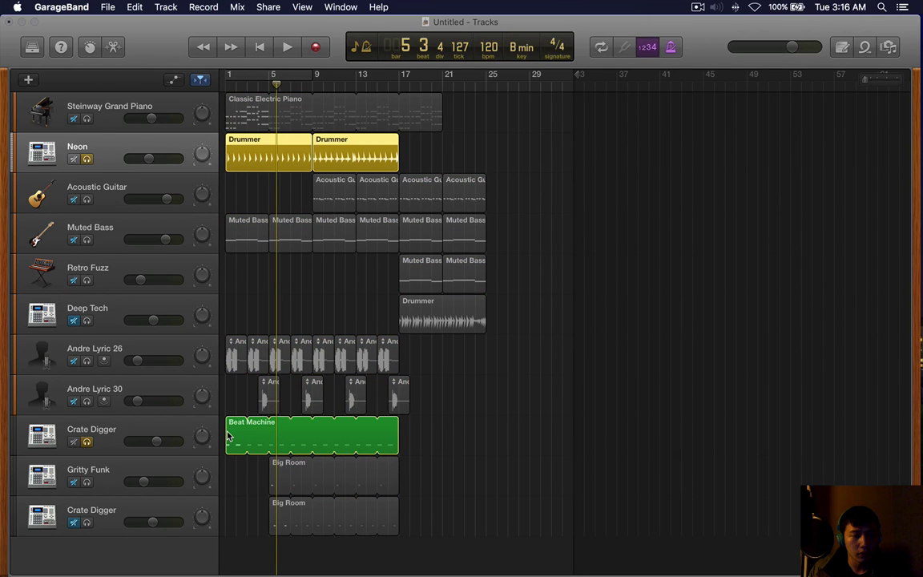
key(space)
key(space)
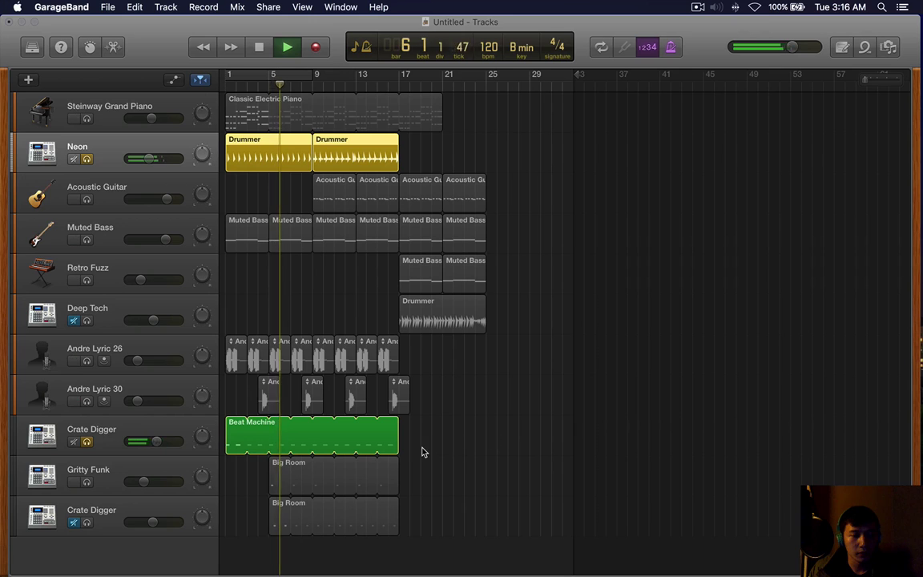
click(277, 464)
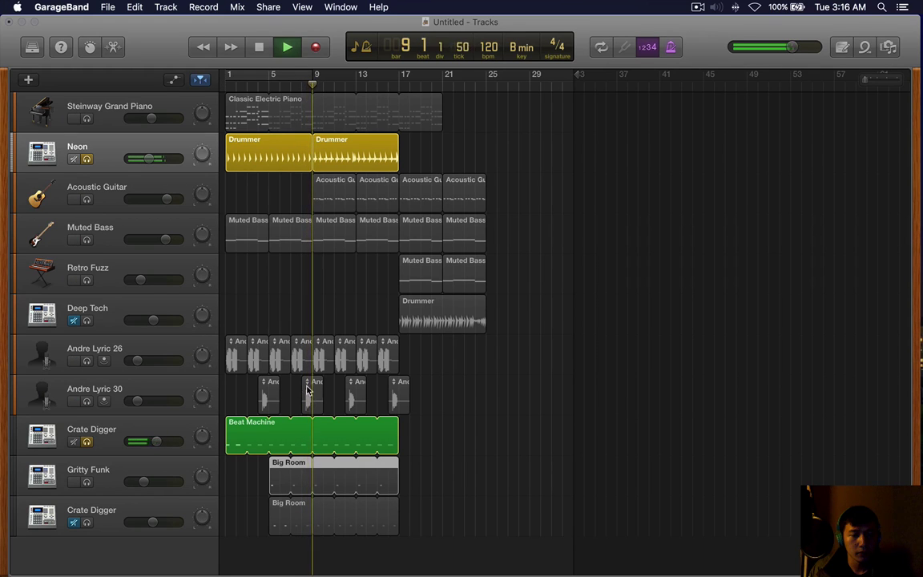
alt+click(86, 441)
click(86, 441)
key(space)
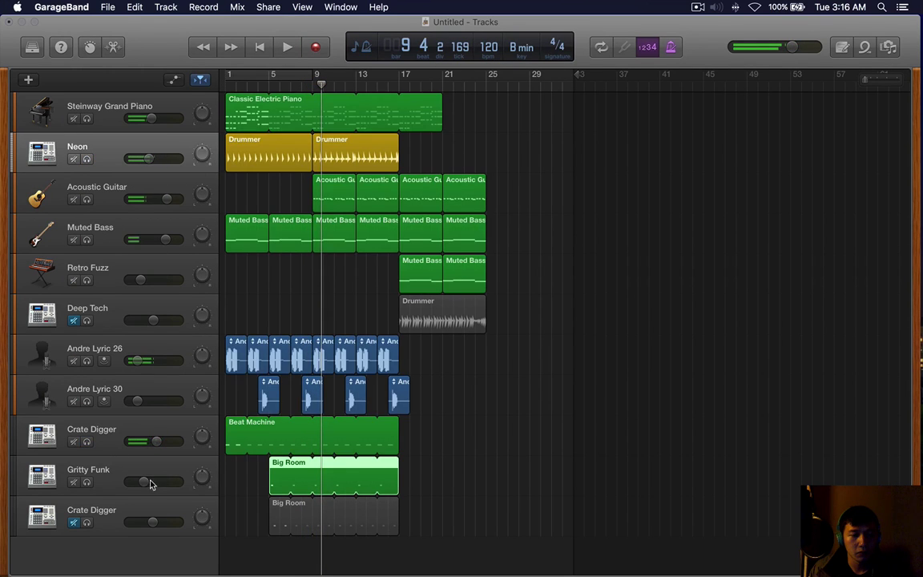
Mute the Gritty Funk track and turn on the snare in the bar 9 Drummer region.
click(87, 482)
click(87, 482)
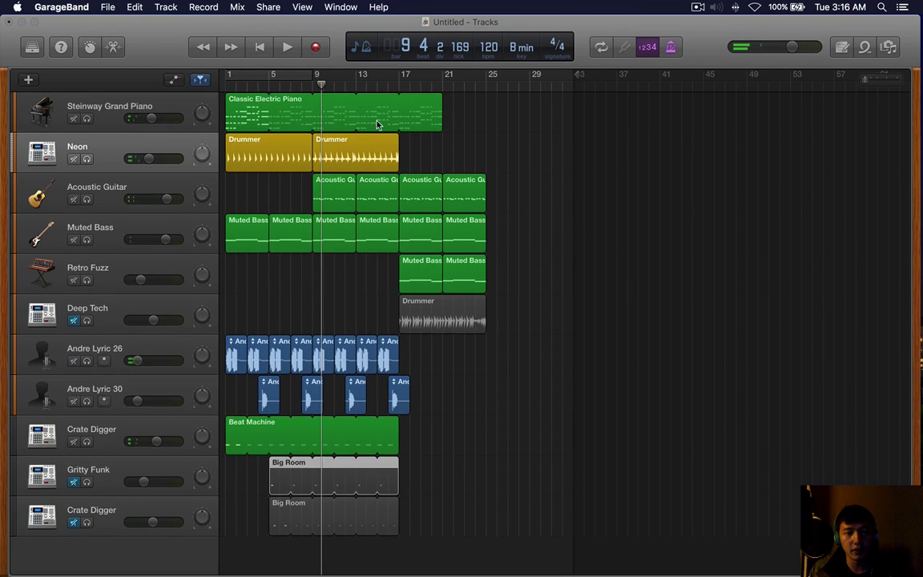
double_click(367, 150)
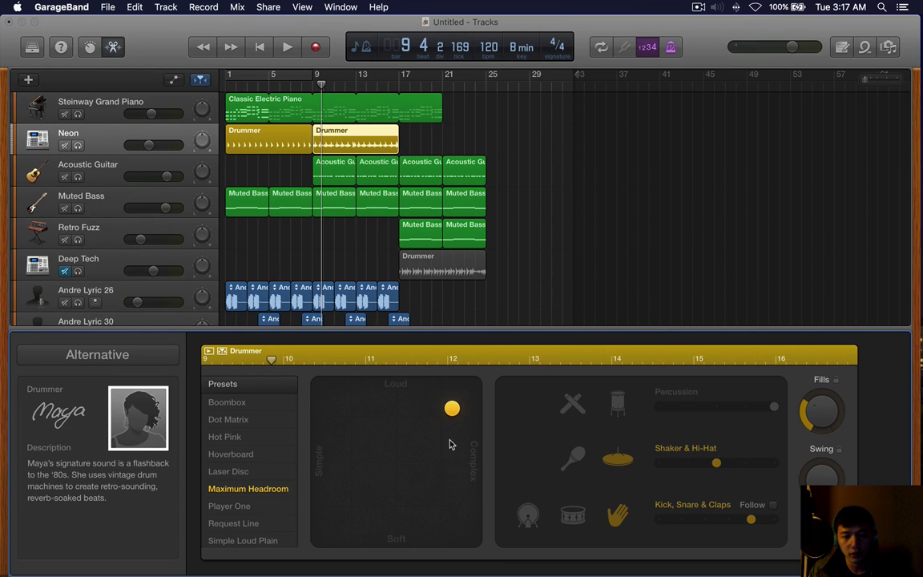
Show the settings of the bar 1 Drummer region, play the song from the start and close the Drummer editor.
click(309, 143)
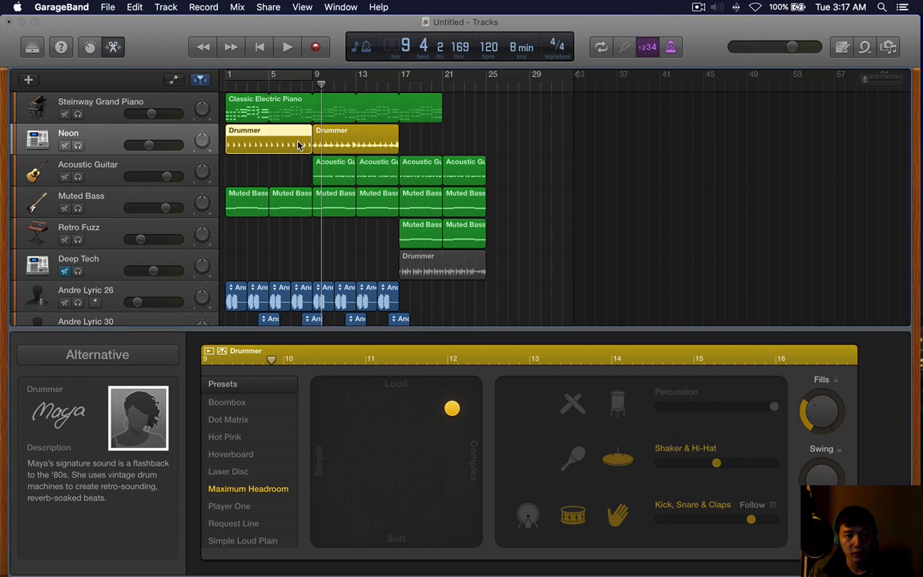
key(Return)
key(space)
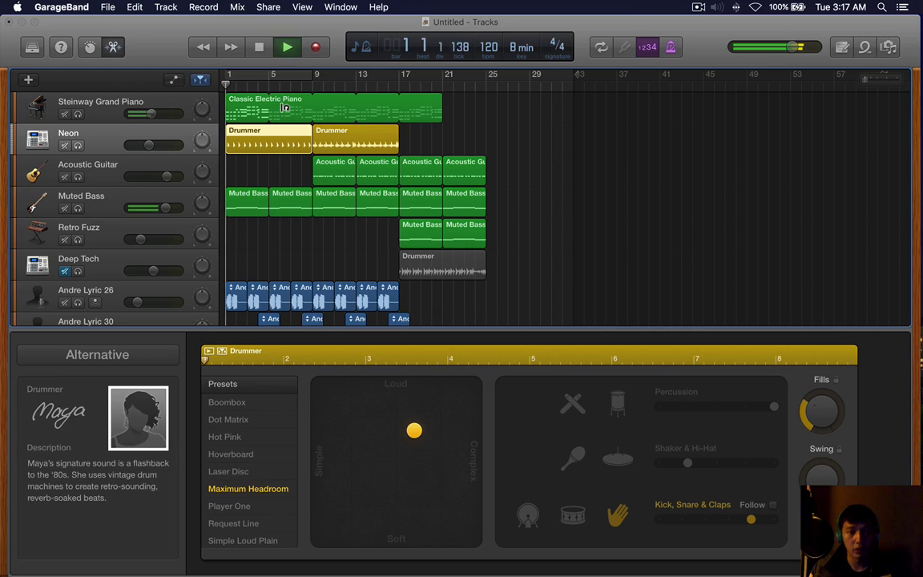
key(e)
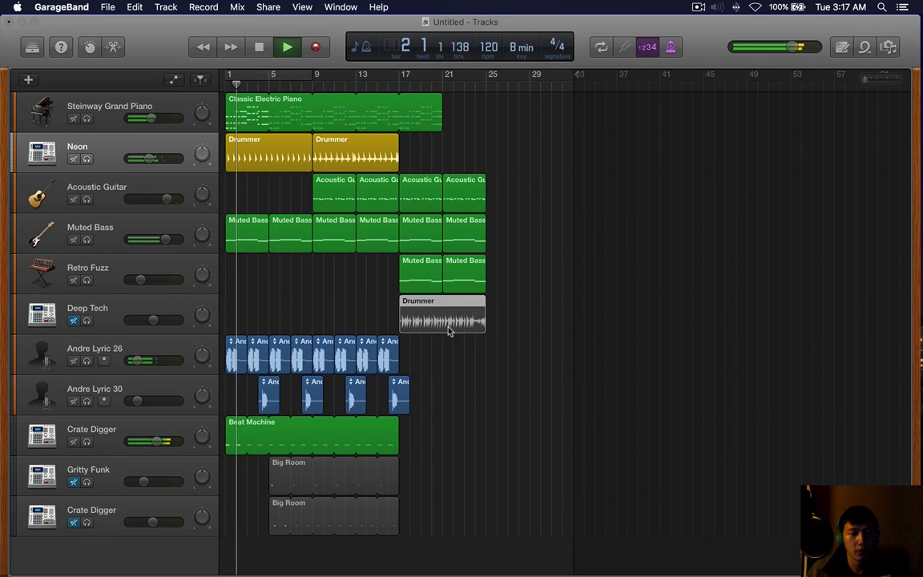
Delete the muted Deep Tech track with its Drummer region and shorten the Classic Electric Piano loop to end at bar 17.
click(163, 301)
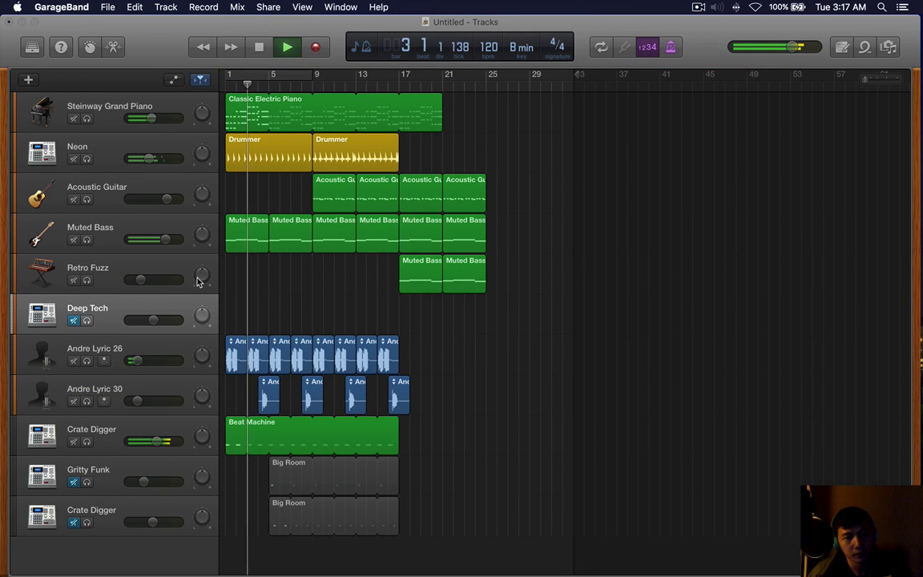
key(super+BackSpace)
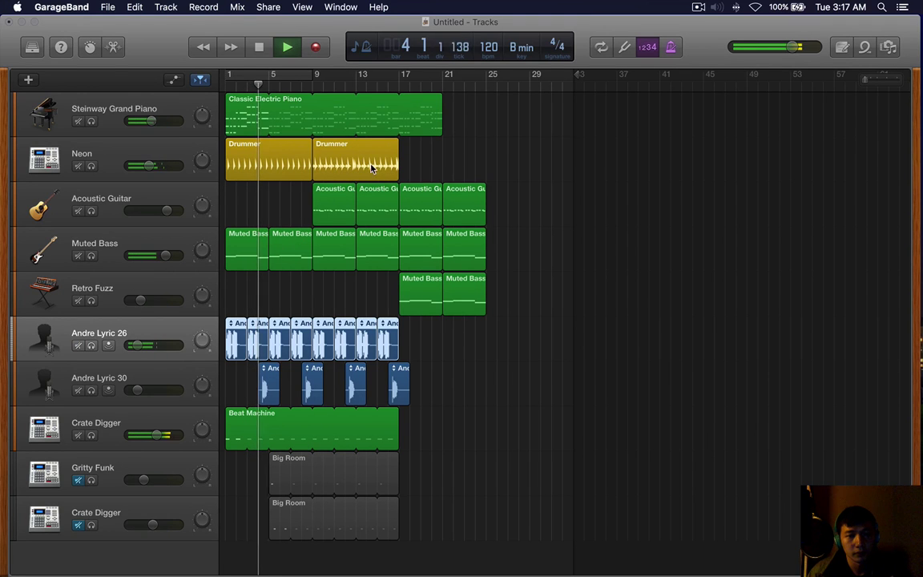
drag(440, 102, 398, 101)
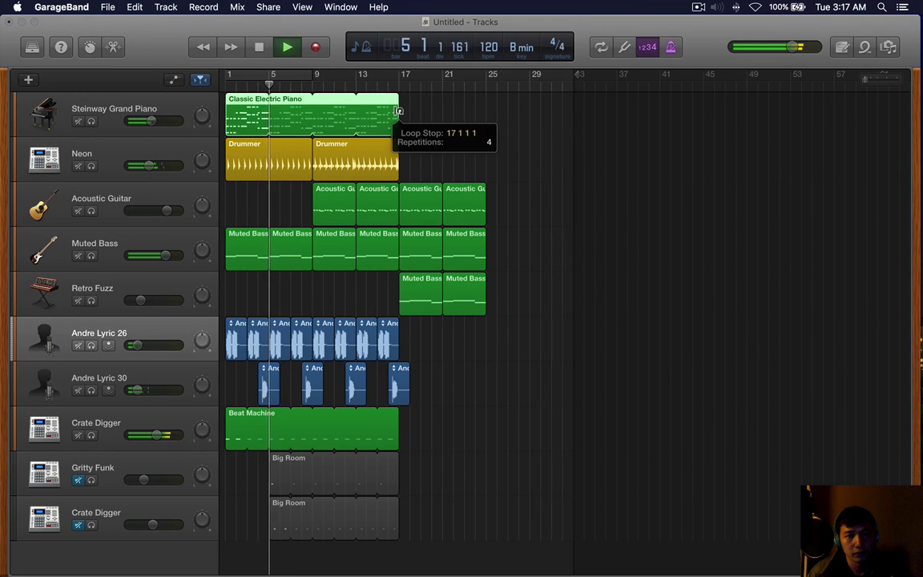
click(237, 556)
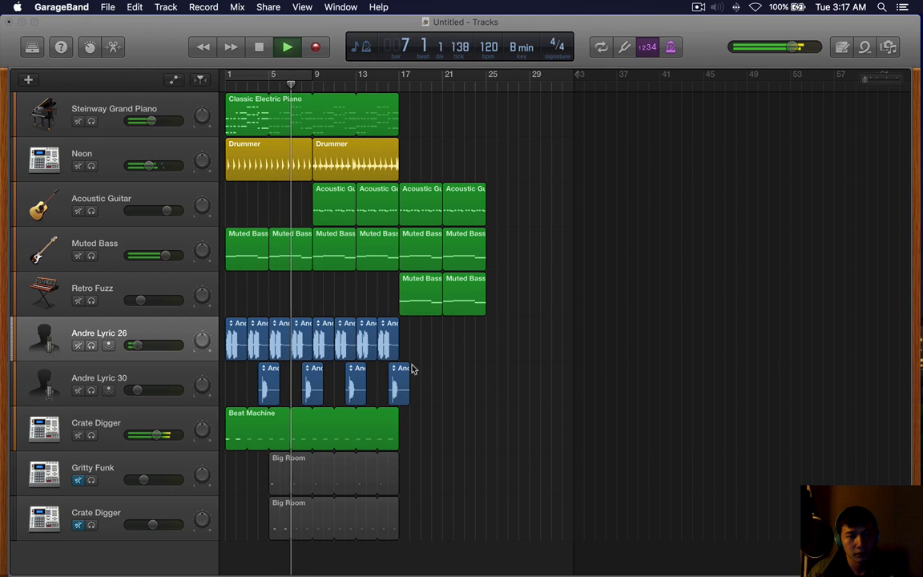
Delete the muted Gritty Funk and Crate Digger tracks together with their Big Room regions, and stop playback.
key(super+Right)
click(144, 471)
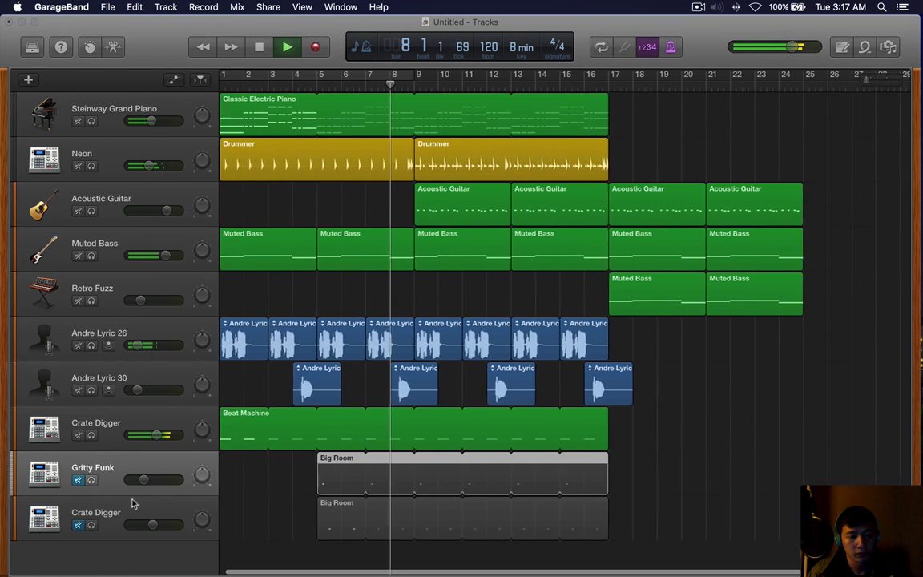
click(132, 506)
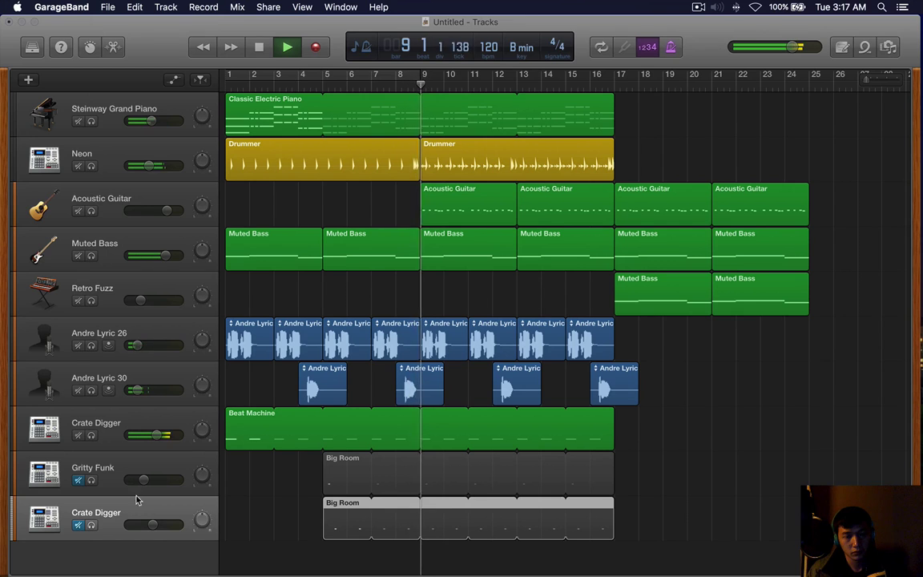
key(Delete)
click(134, 461)
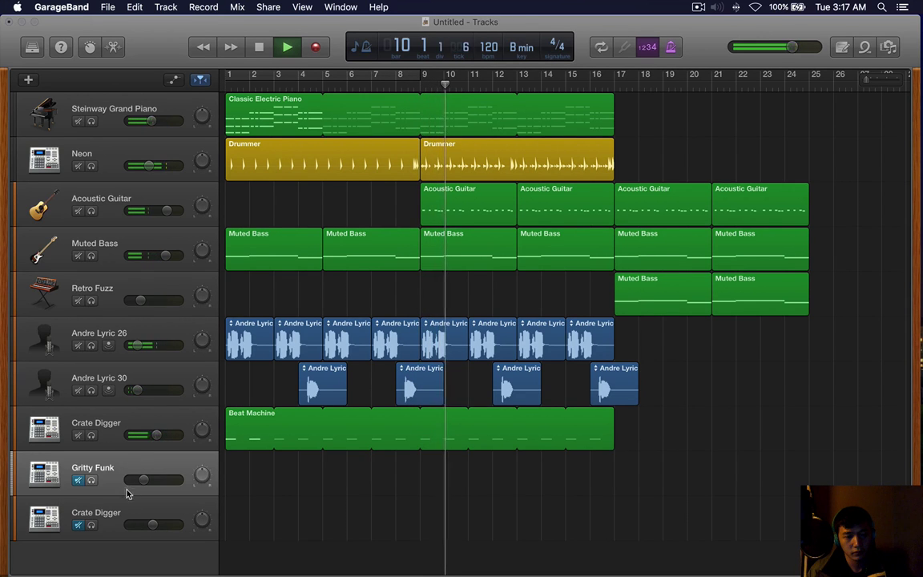
key(super+BackSpace)
key(super+BackSpace)
key(space)
Open the bar 9 Drummer region's settings and set the cycle range from bar 9 to bar 17.
click(474, 183)
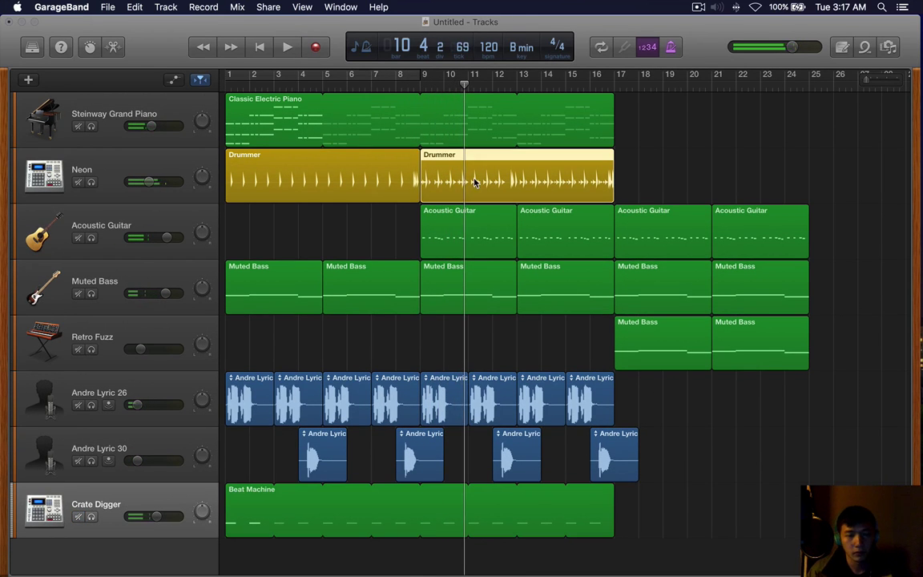
double_click(454, 181)
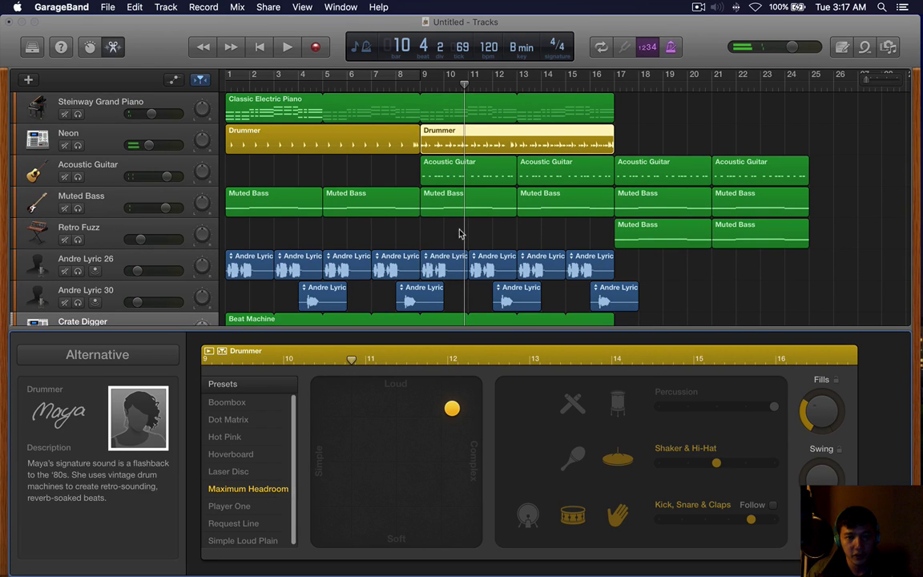
drag(422, 77, 632, 87)
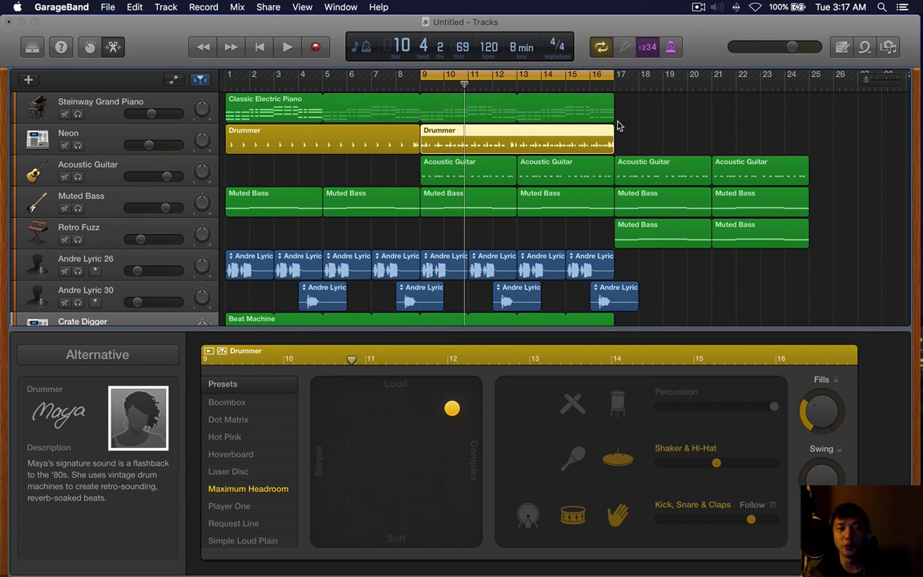
Make the bar 9 Drummer region slightly softer and less complex while the section plays, and close the Drummer editor.
scroll(619, 161, down, 3)
click(599, 138)
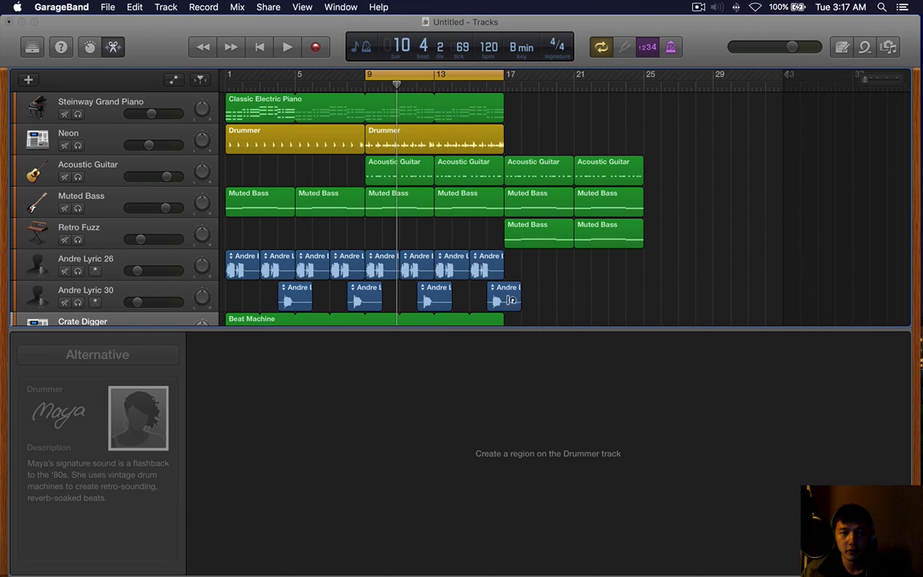
click(441, 142)
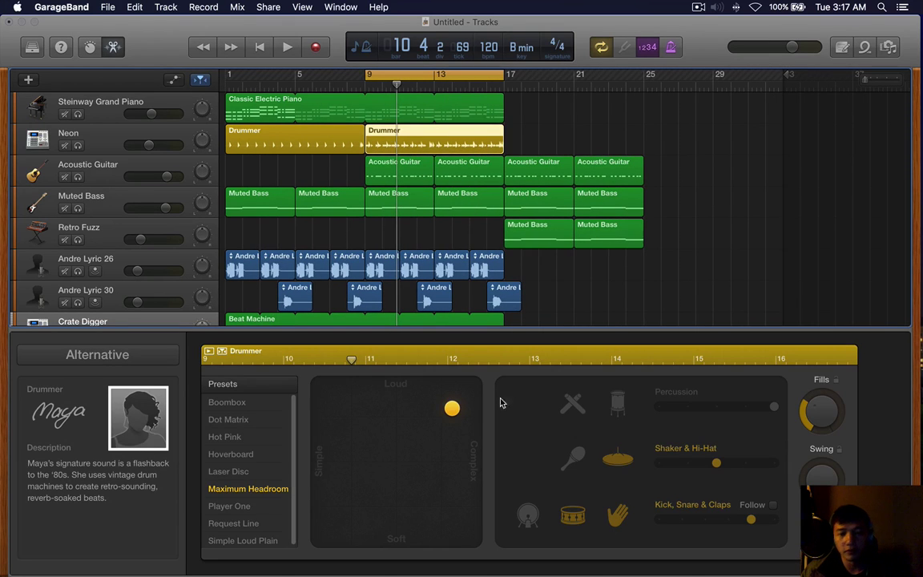
click(432, 430)
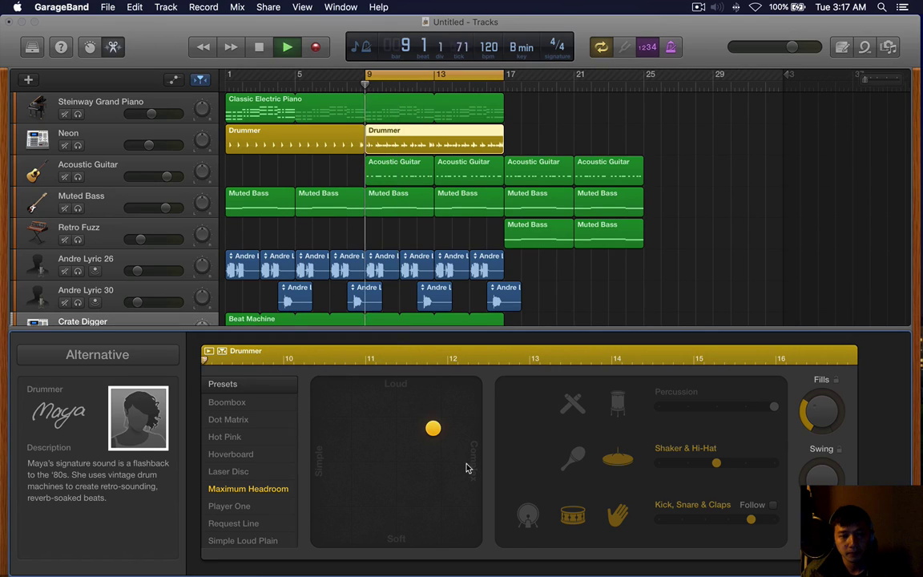
click(430, 402)
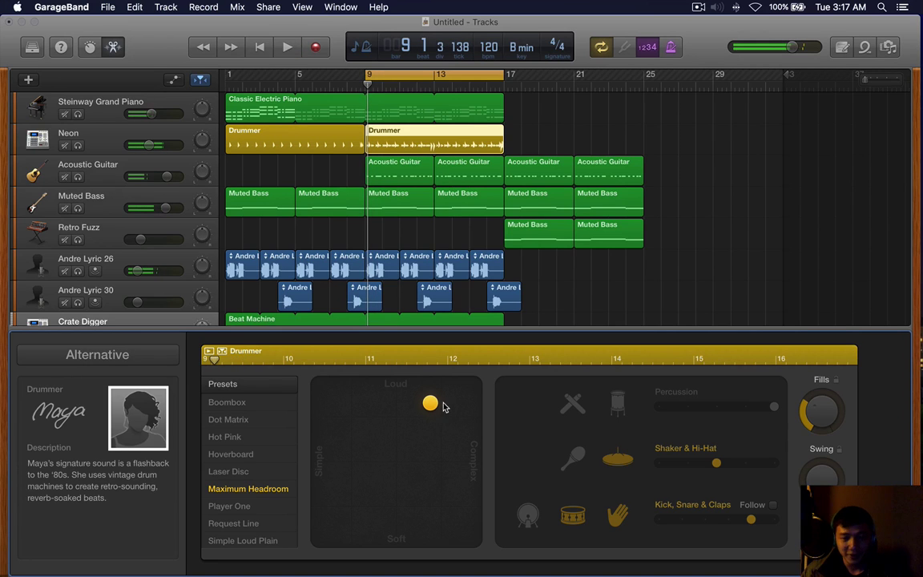
click(439, 426)
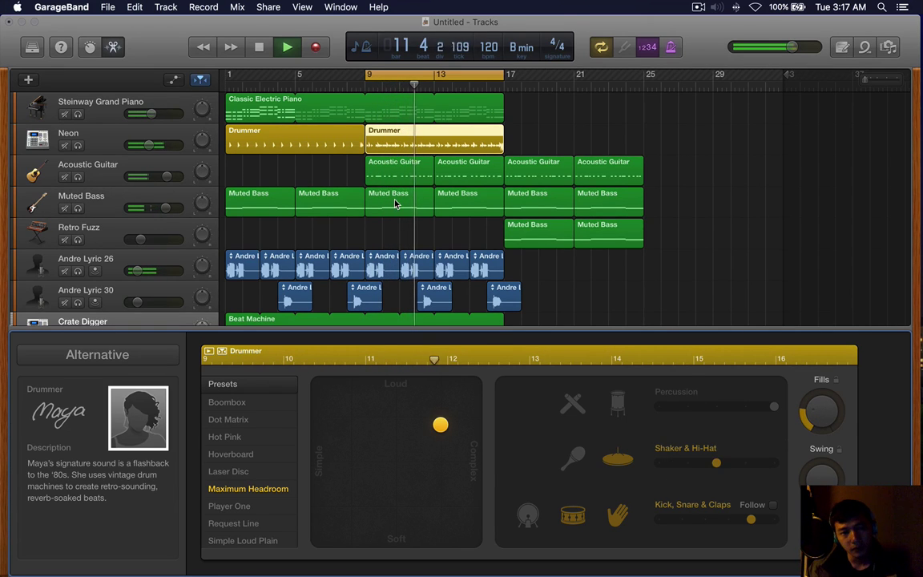
key(b)
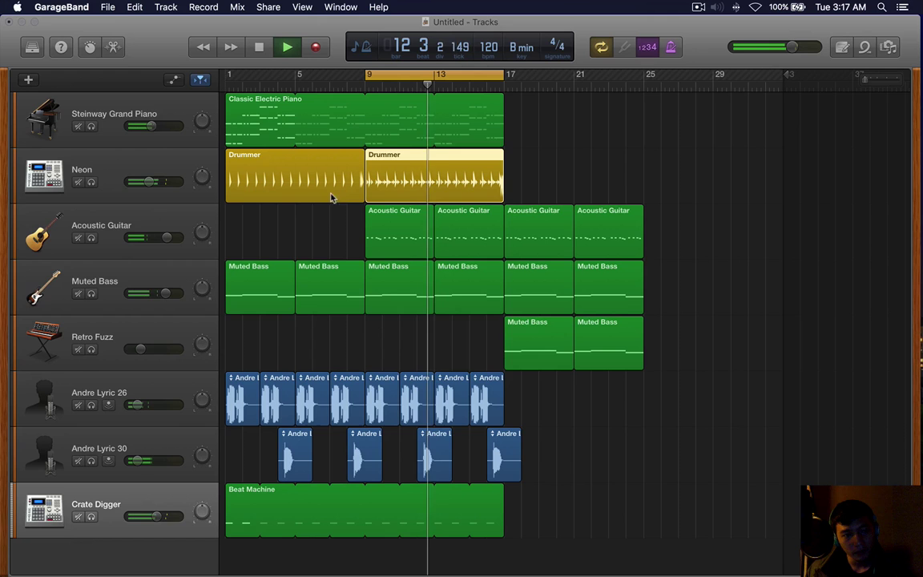
Turn off cycling and listen on through the section after bar 17 before stopping playback.
click(130, 280)
click(130, 334)
drag(481, 350, 671, 341)
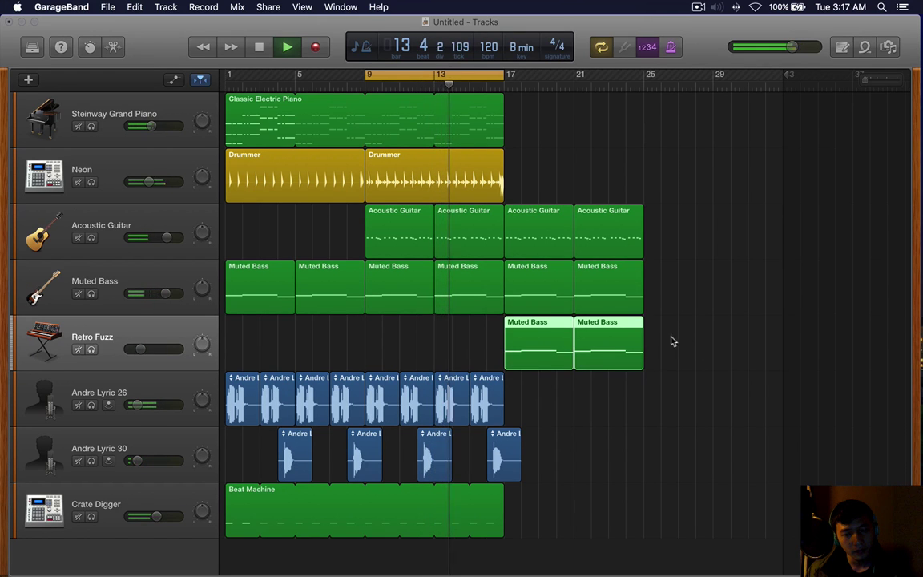
key(c)
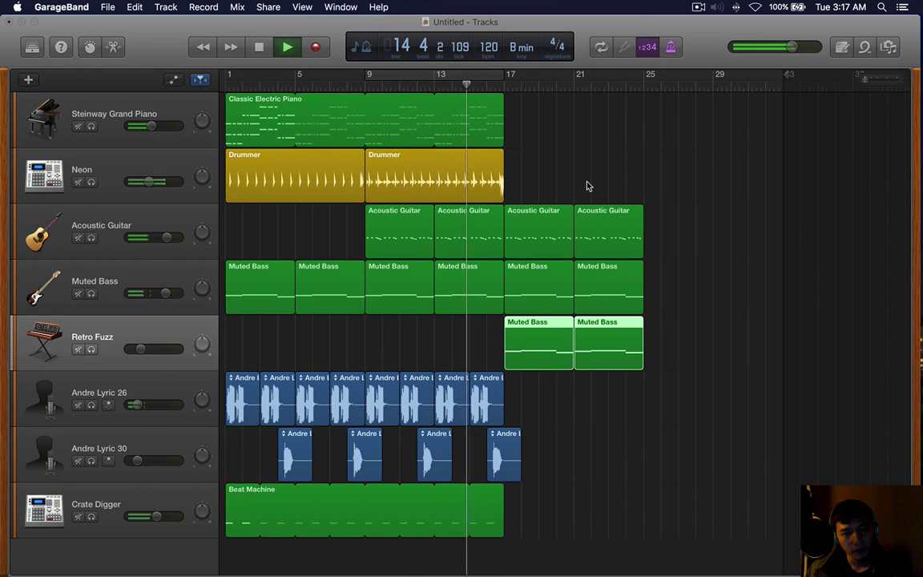
drag(560, 443, 278, 461)
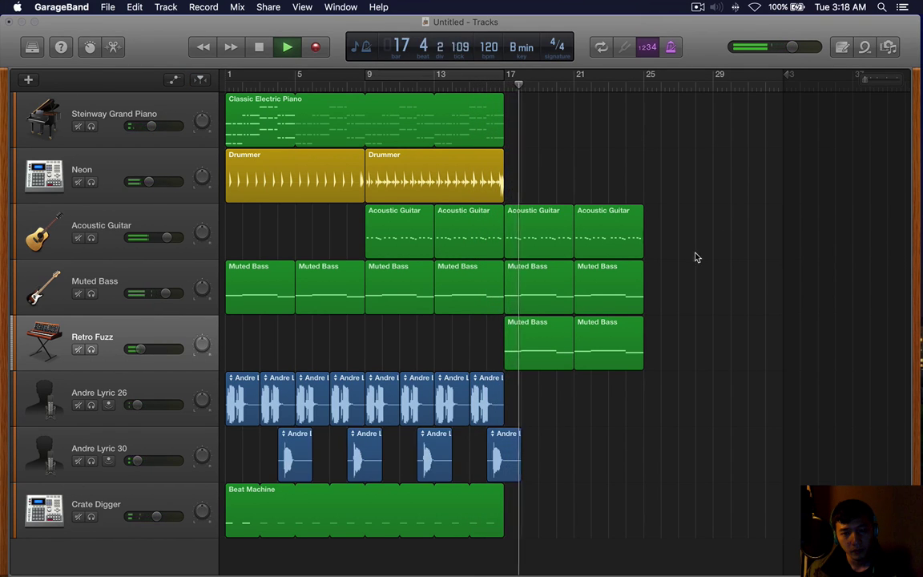
drag(678, 177, 558, 346)
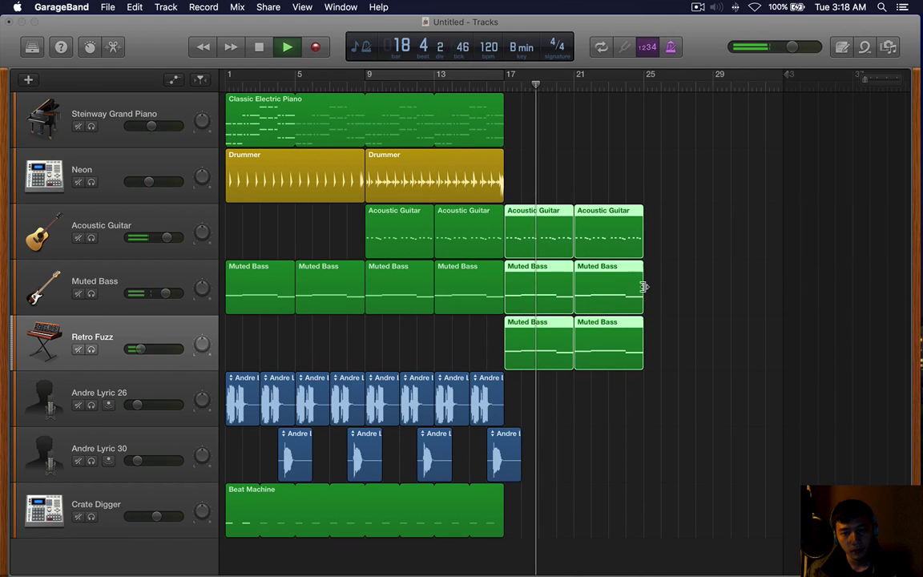
click(675, 257)
scroll(661, 254, down, 1)
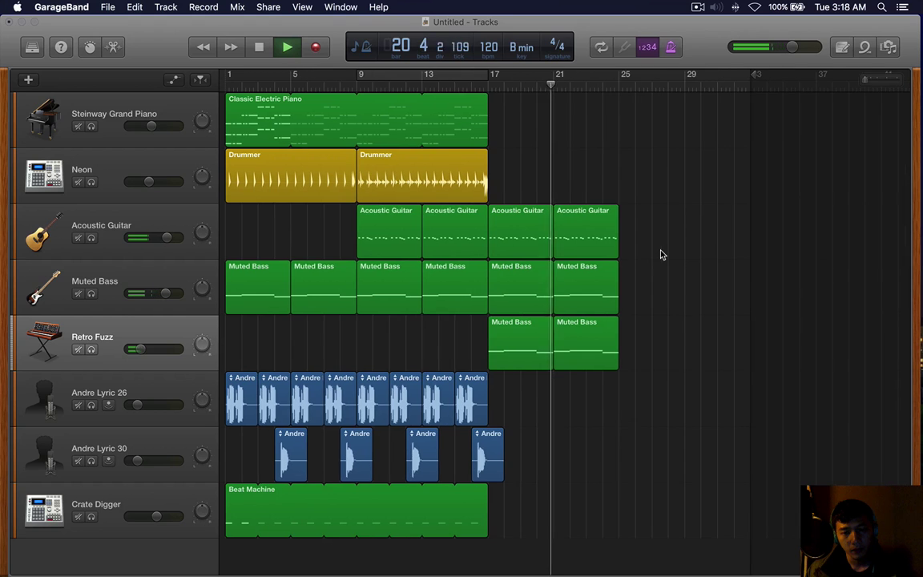
scroll(645, 233, up, 3)
scroll(644, 233, down, 3)
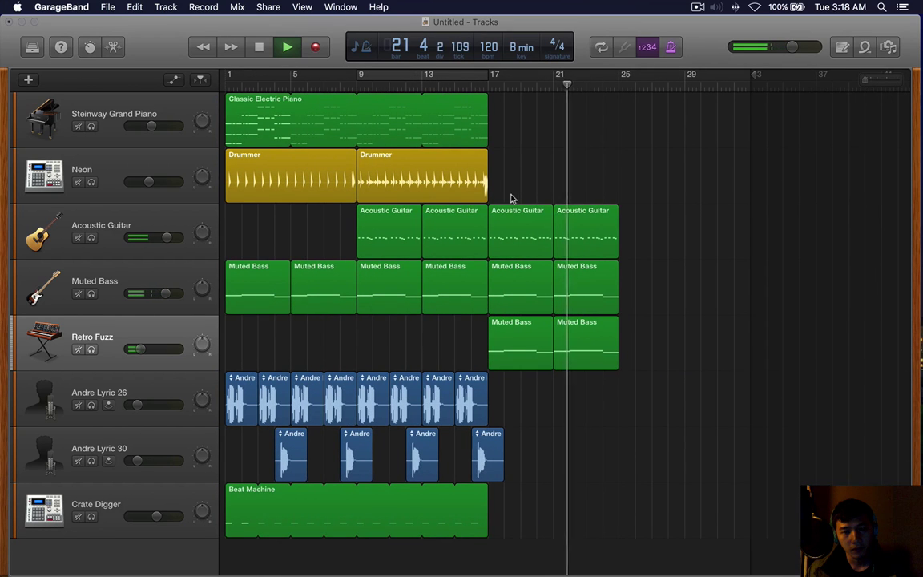
key(space)
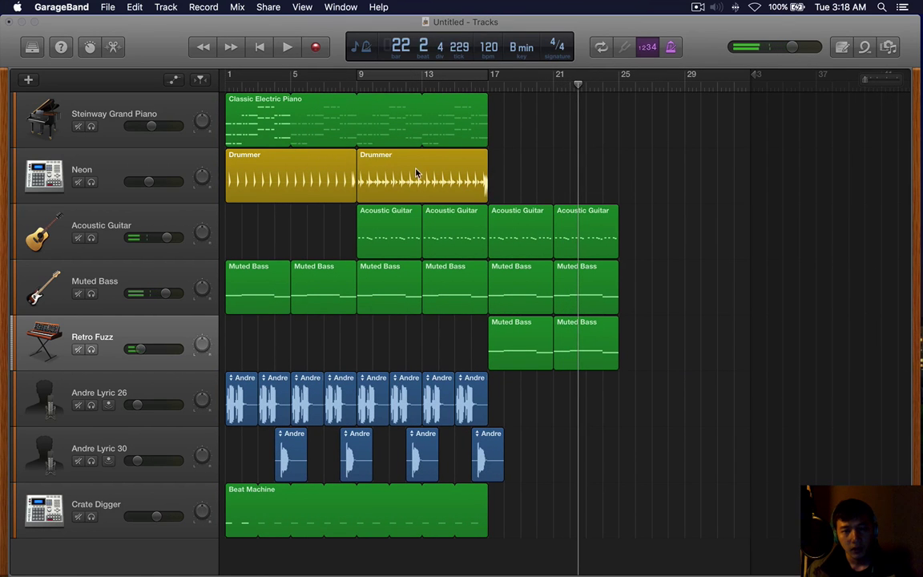
Copy the bar 9 Drummer region and the Beat Machine region to bar 25, with the Beat Machine copy ending at bar 33.
drag(415, 173, 678, 190)
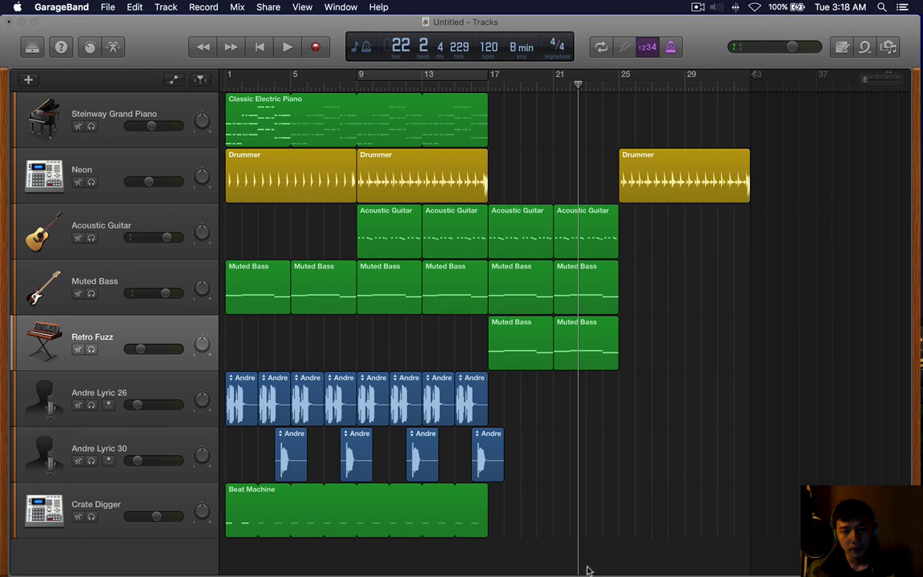
drag(245, 511, 639, 515)
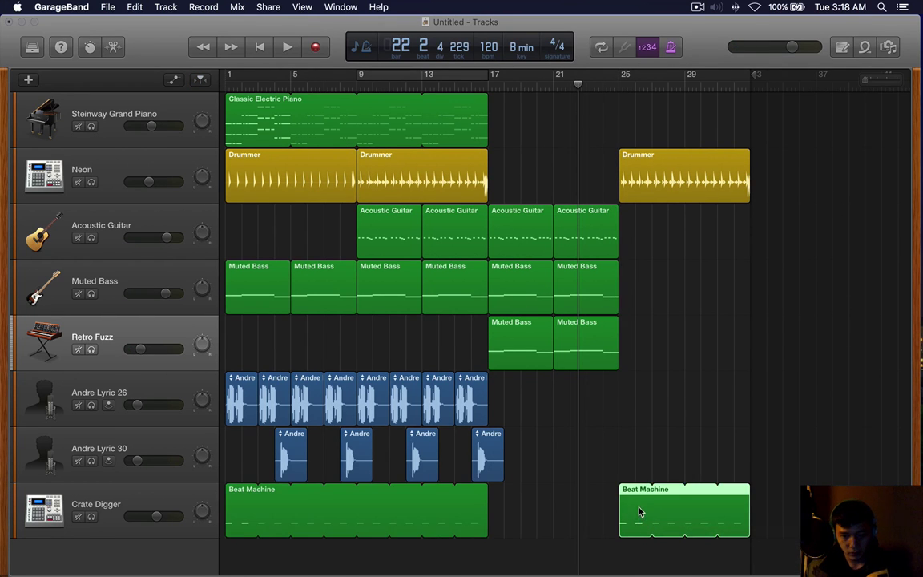
Duplicate the C1 notes half a bar later in the bar 25 Beat Machine region so a note falls on every half bar.
double_click(639, 511)
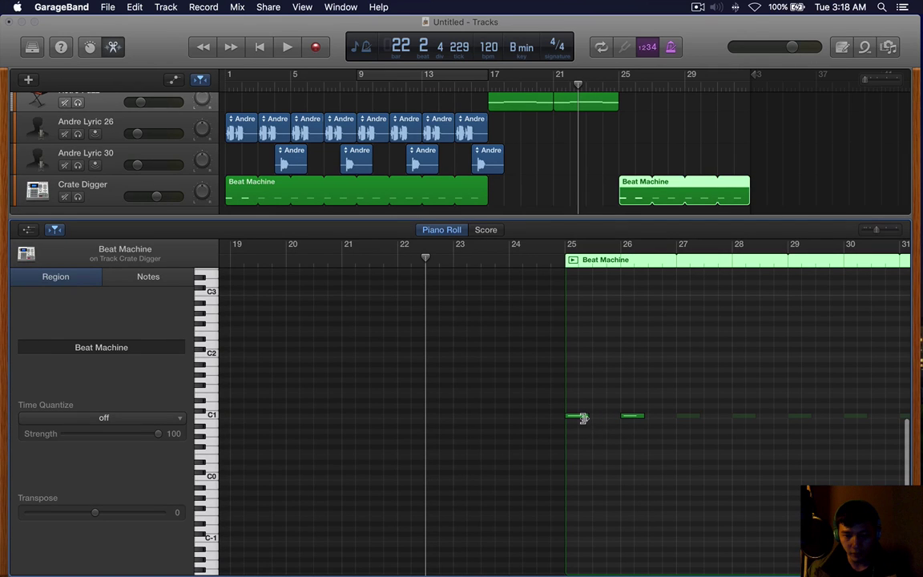
drag(583, 418, 602, 416)
click(649, 408)
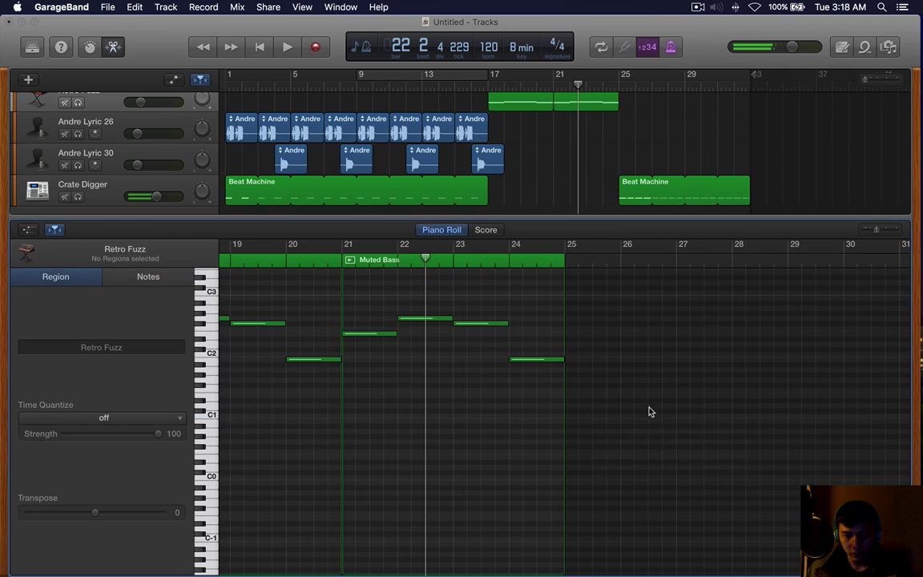
click(630, 197)
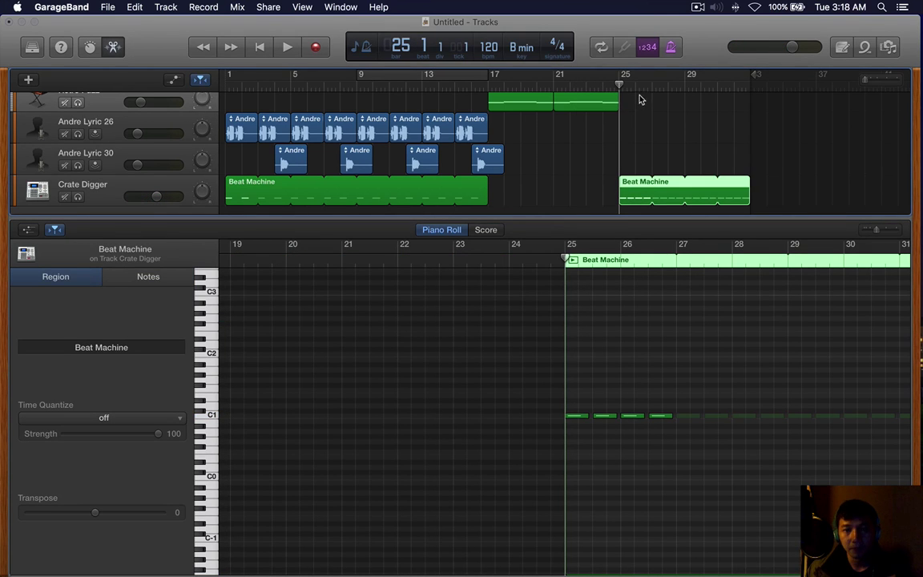
Loop the bar 21 regions on the Acoustic Guitar, Muted Bass and Retro Fuzz tracks out to bar 33.
scroll(636, 120, up, 5)
click(613, 128)
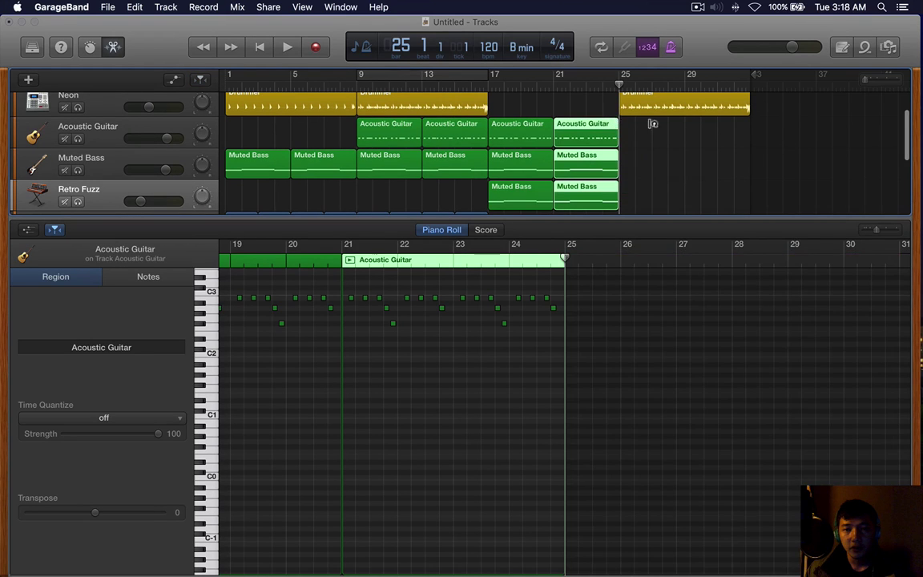
drag(651, 124, 752, 128)
Make the bar 25 Drummer region softer with less Kick, Snare & Claps variation, and switch off its hi-hat while listening.
click(685, 103)
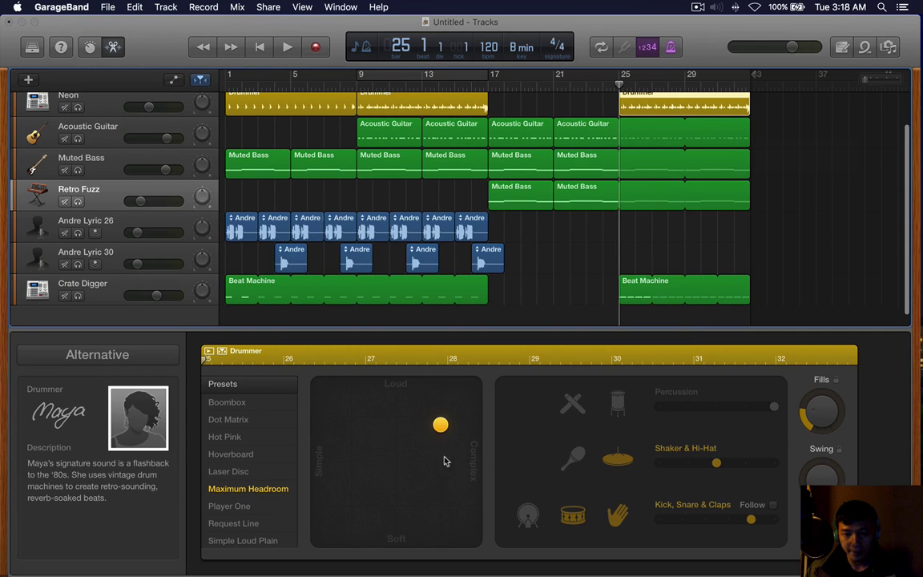
click(422, 454)
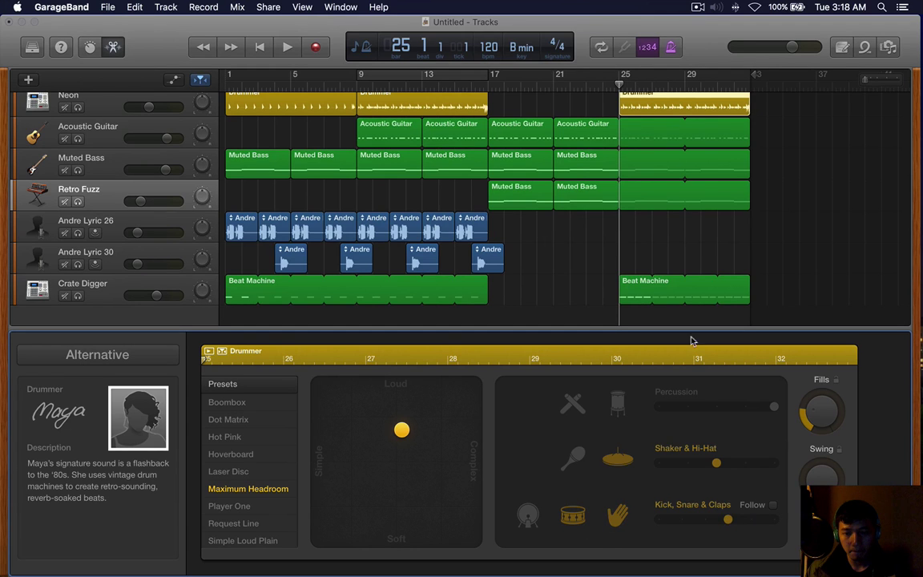
key(space)
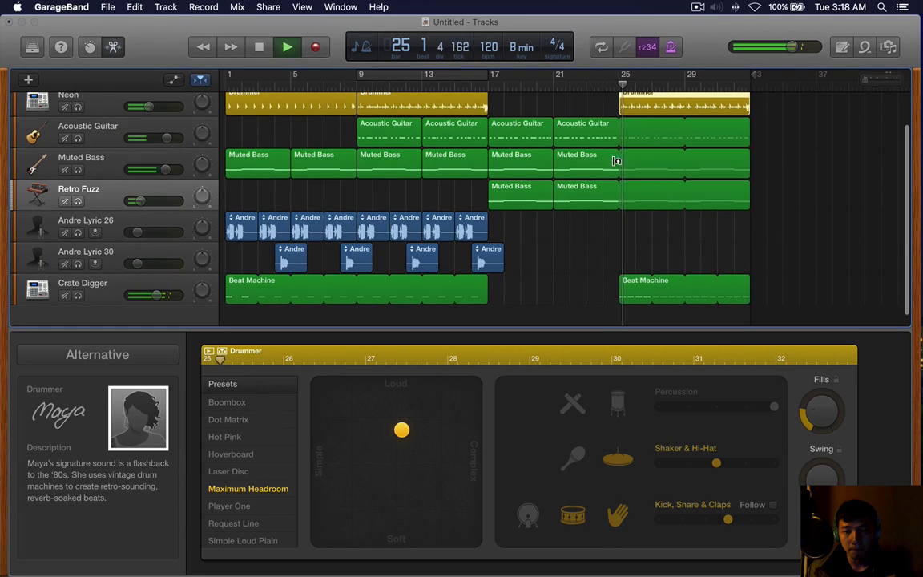
click(622, 462)
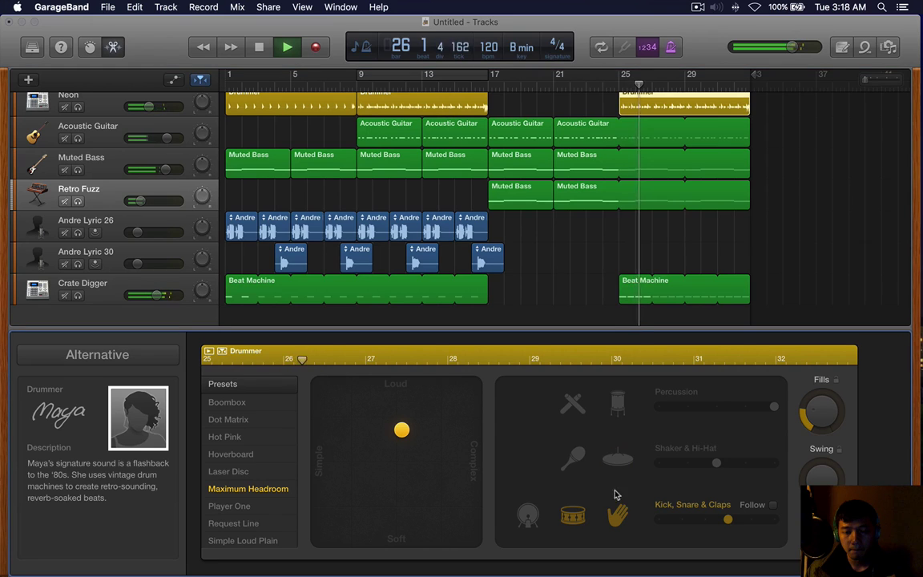
click(432, 445)
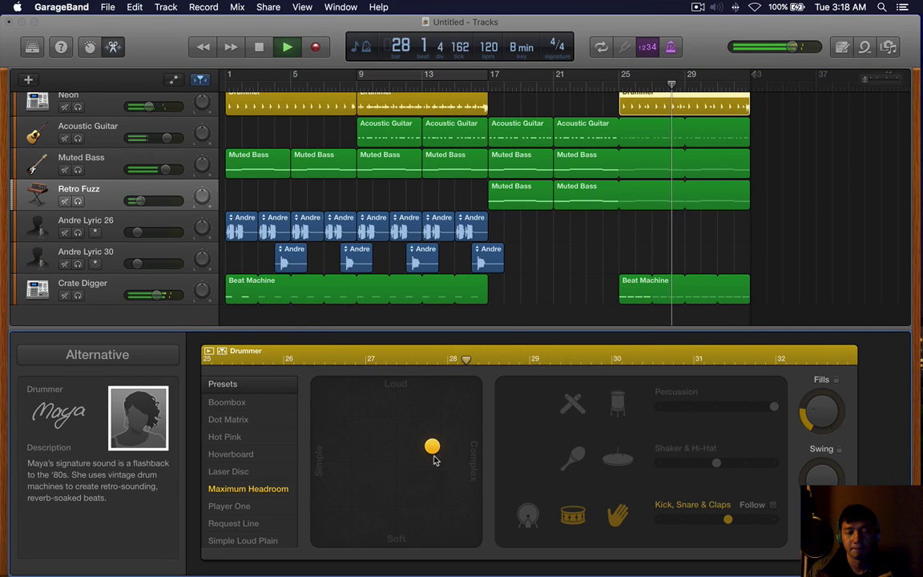
key(space)
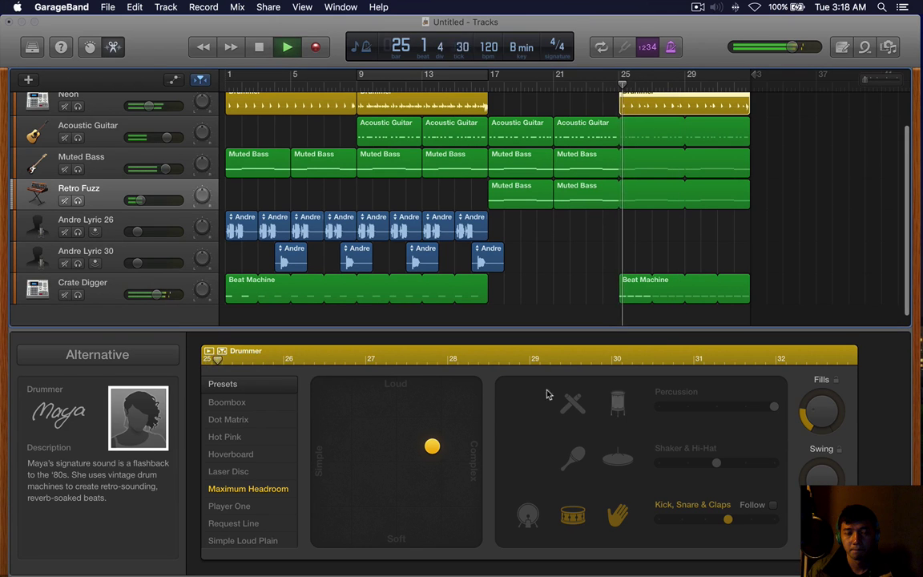
key(e)
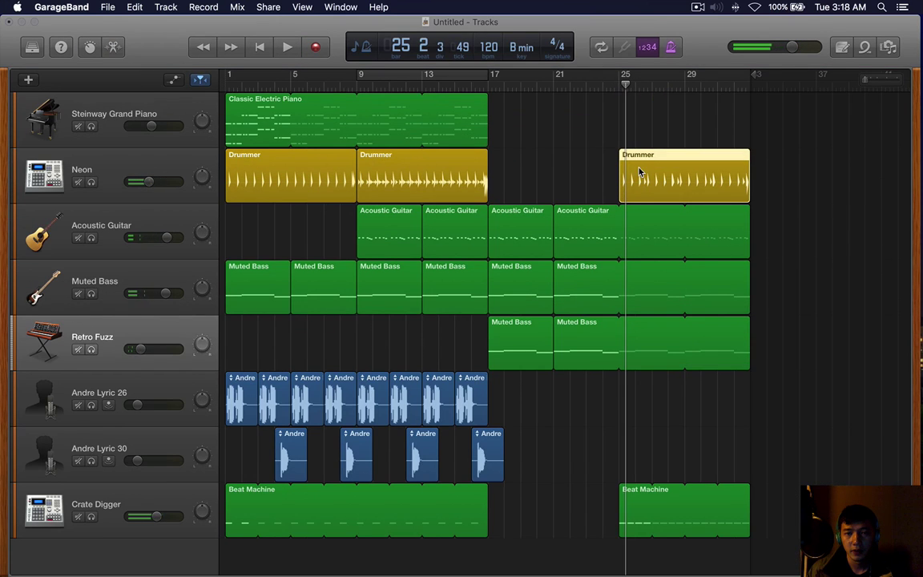
Add a software instrument track below the Neon drummer track and assign it the Neon electronic drum kit.
click(159, 185)
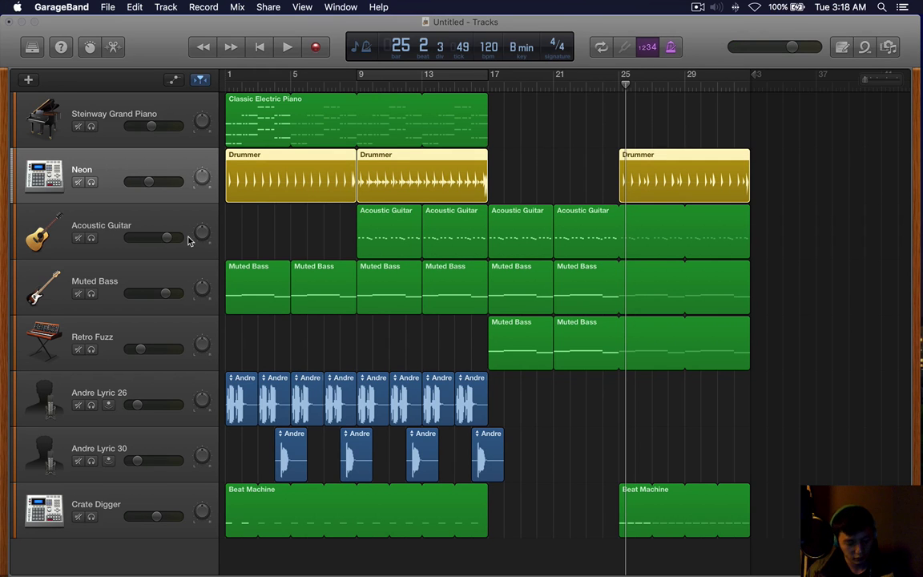
key(alt+super+s)
key(y)
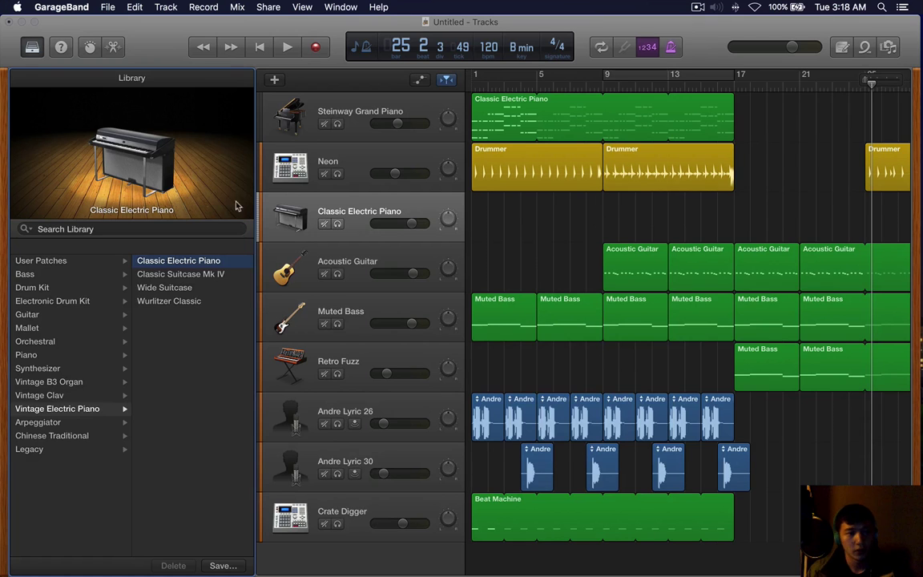
click(46, 317)
click(96, 301)
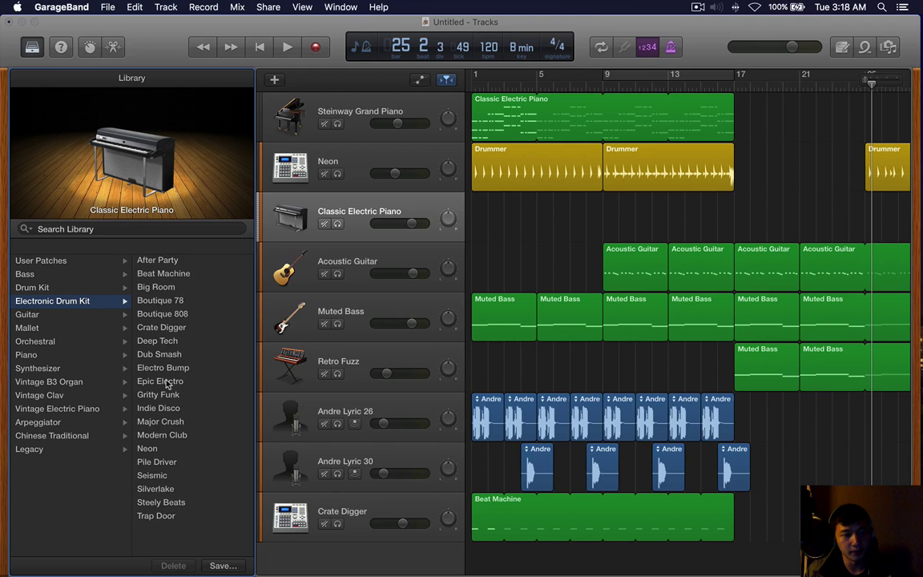
click(147, 448)
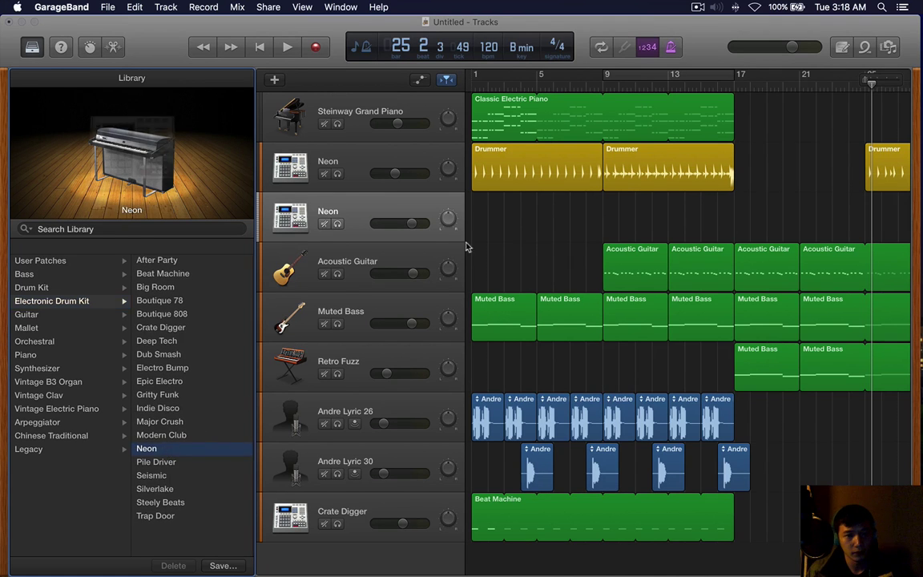
key(y)
Open the bar 25 Drummer region's settings and set the cycle range from bar 25 to bar 33.
click(642, 185)
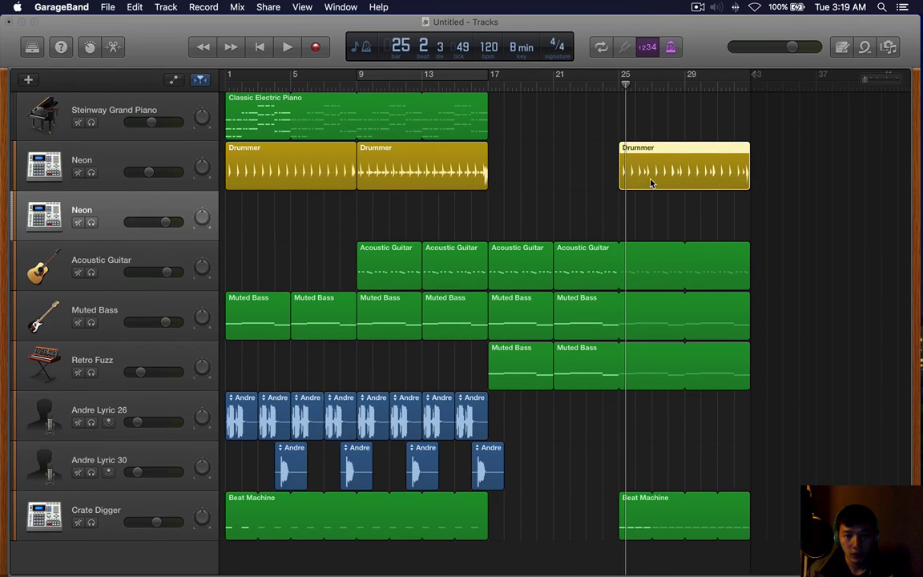
double_click(650, 183)
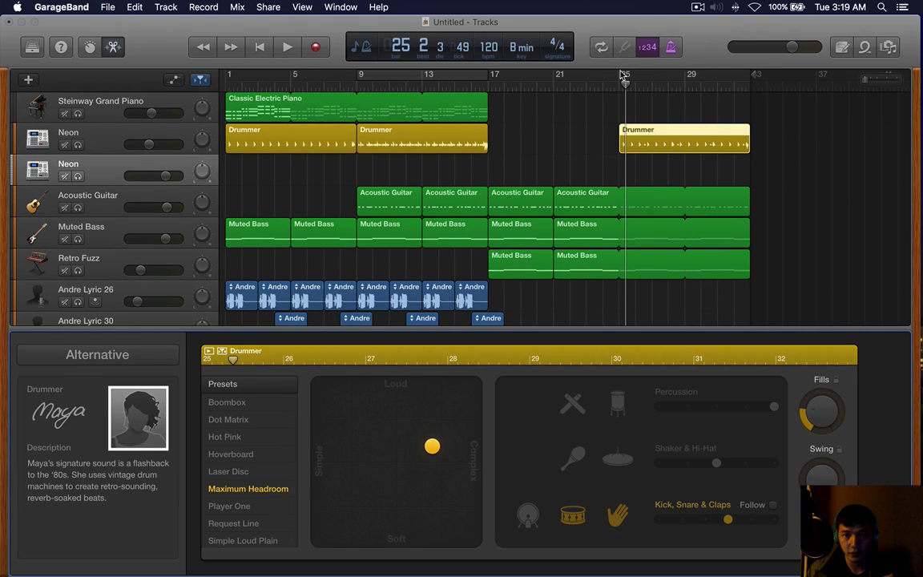
drag(623, 75, 750, 75)
Make the bar 25 Drummer pattern simpler and louder, and set Kick, Snare & Claps to its lowest variation while playing the cycle.
click(401, 426)
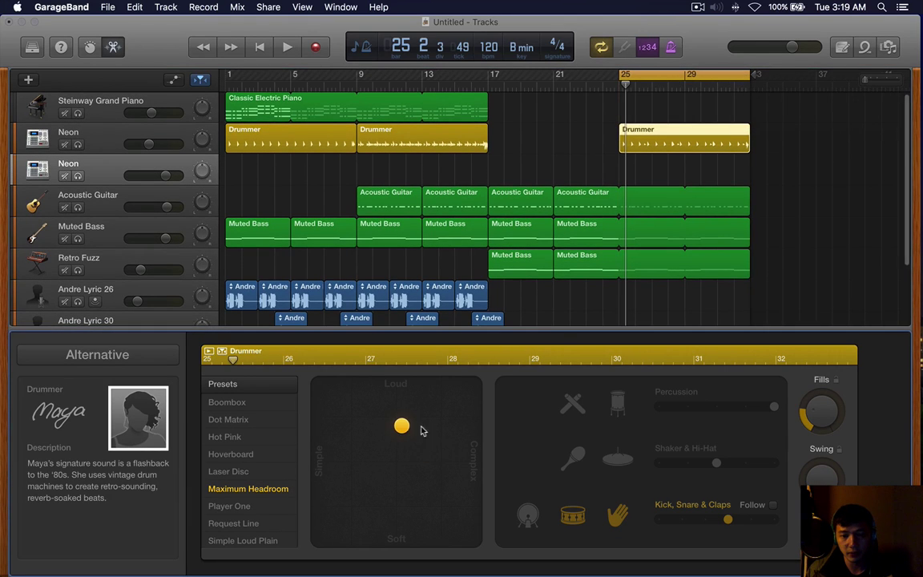
key(space)
key(space)
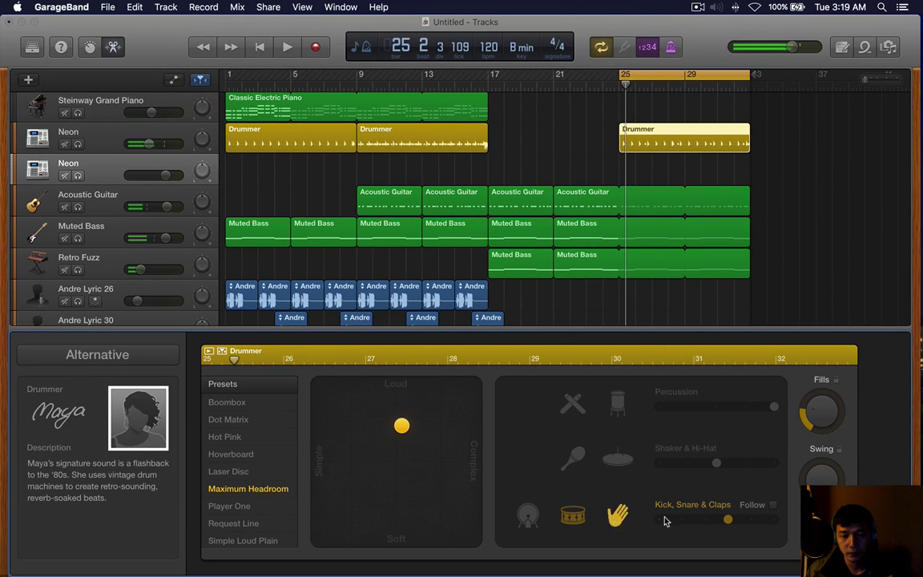
key(space)
drag(687, 522, 659, 520)
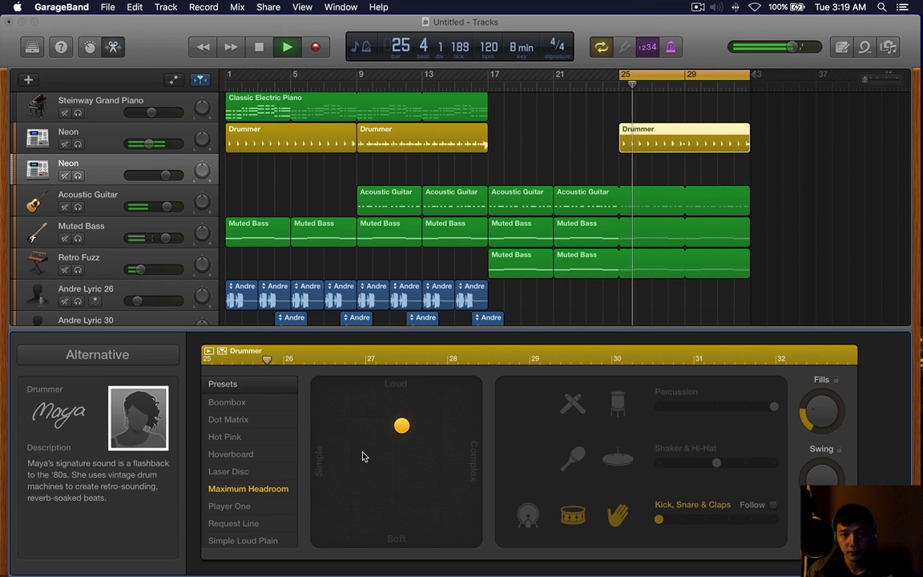
Delete the Beat Machine region at bar 25 from the Crate Digger track and play the cycle.
key(space)
scroll(619, 282, down, 3)
click(621, 282)
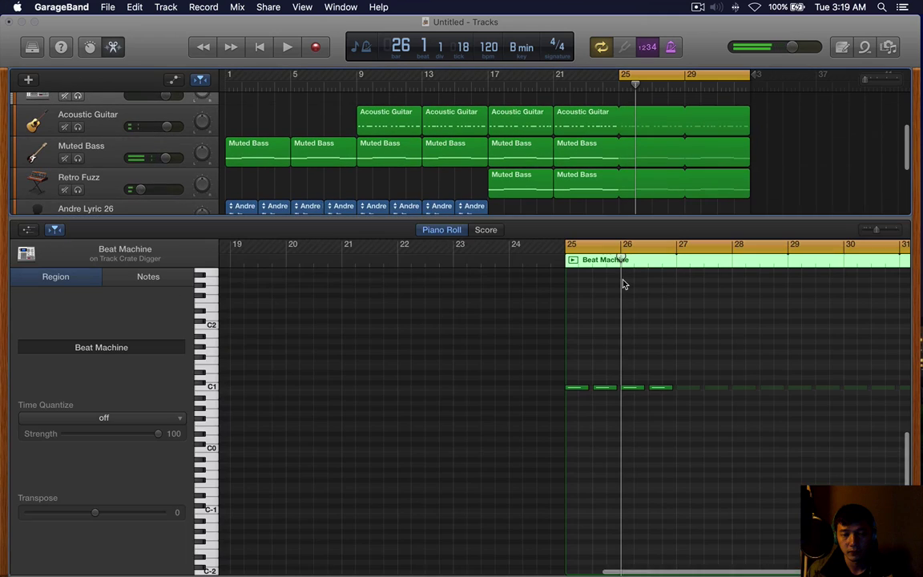
key(b)
key(b)
click(673, 560)
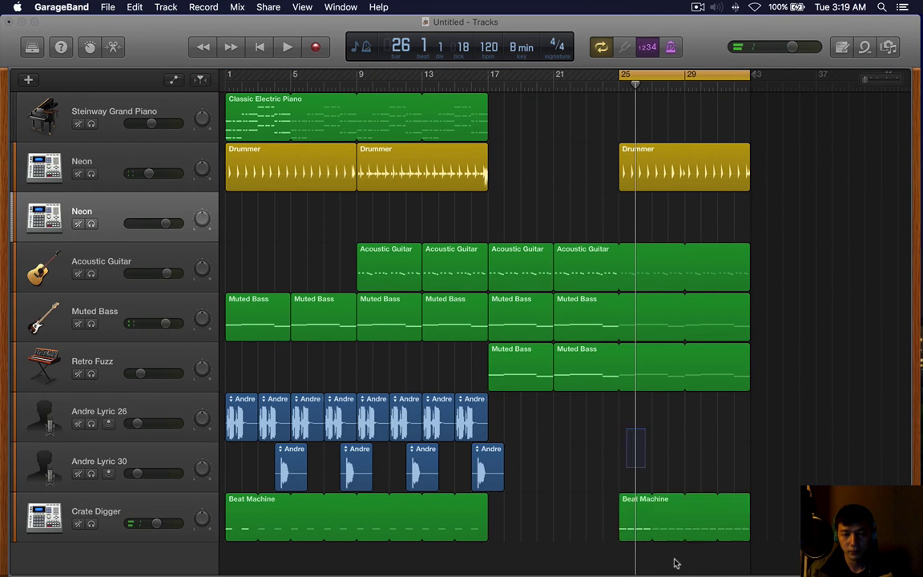
click(679, 529)
key(Delete)
key(space)
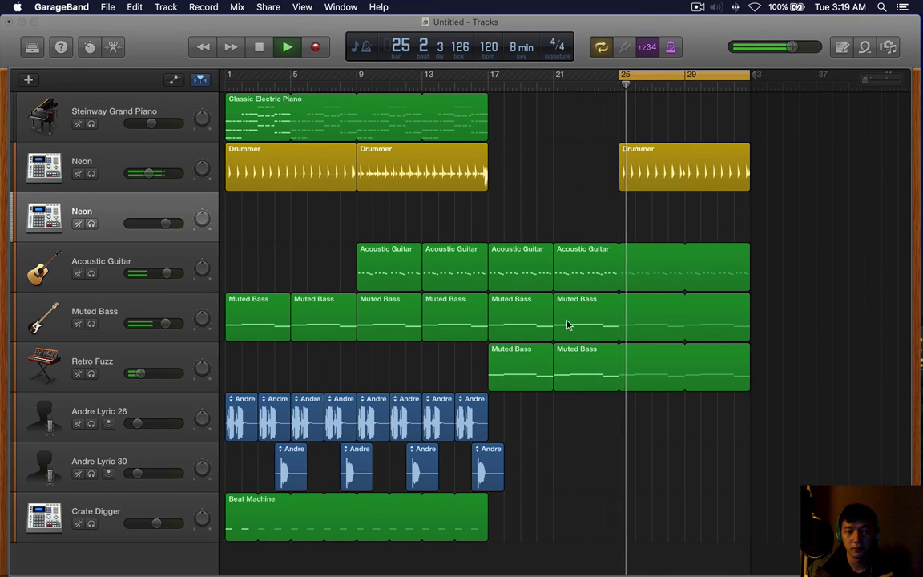
Switch off the claps in the bar 25 Drummer region and make its pattern more complex while playing the cycle.
key(space)
double_click(649, 171)
key(space)
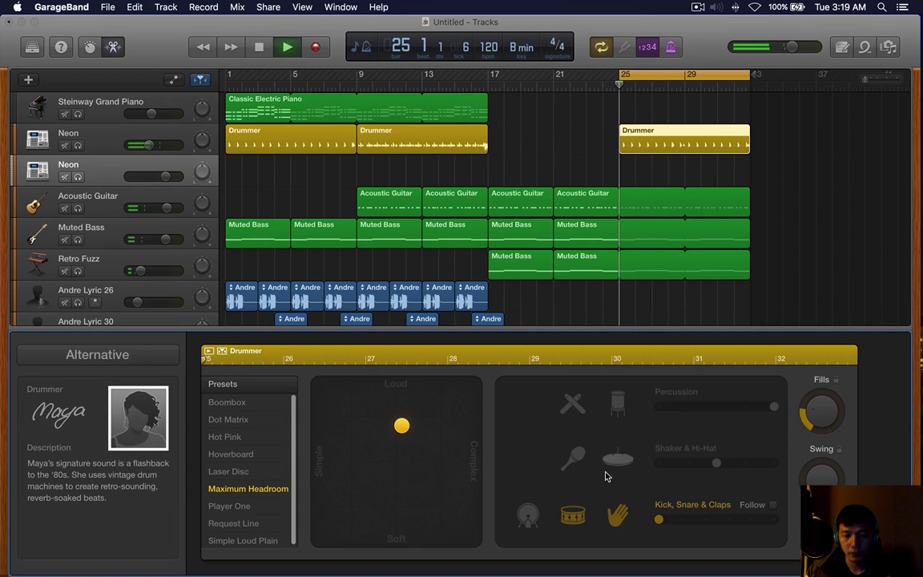
key(space)
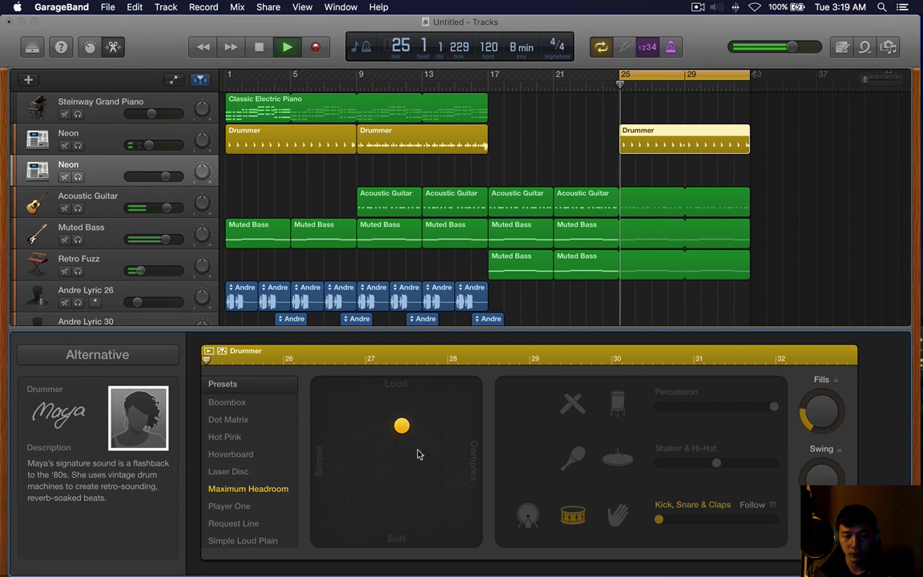
click(424, 458)
drag(430, 453, 461, 440)
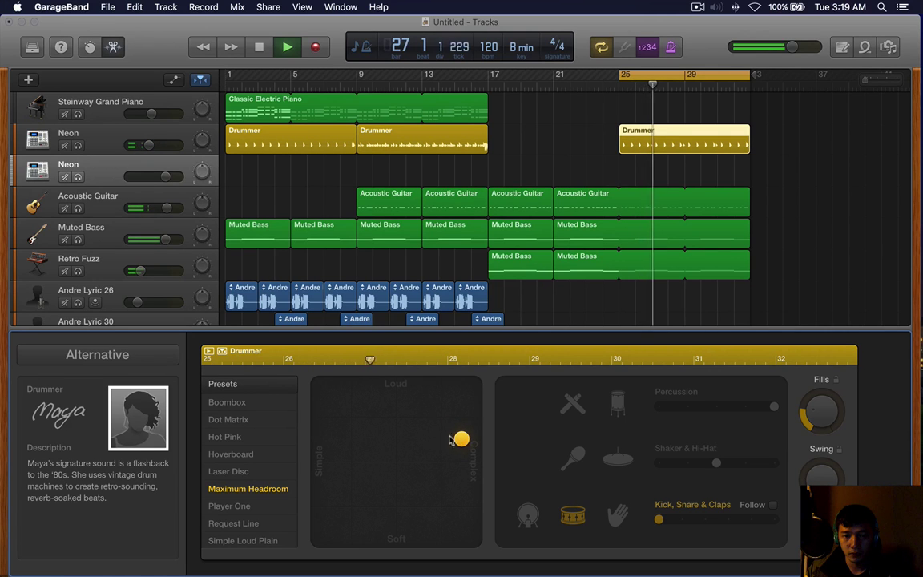
key(space)
key(space)
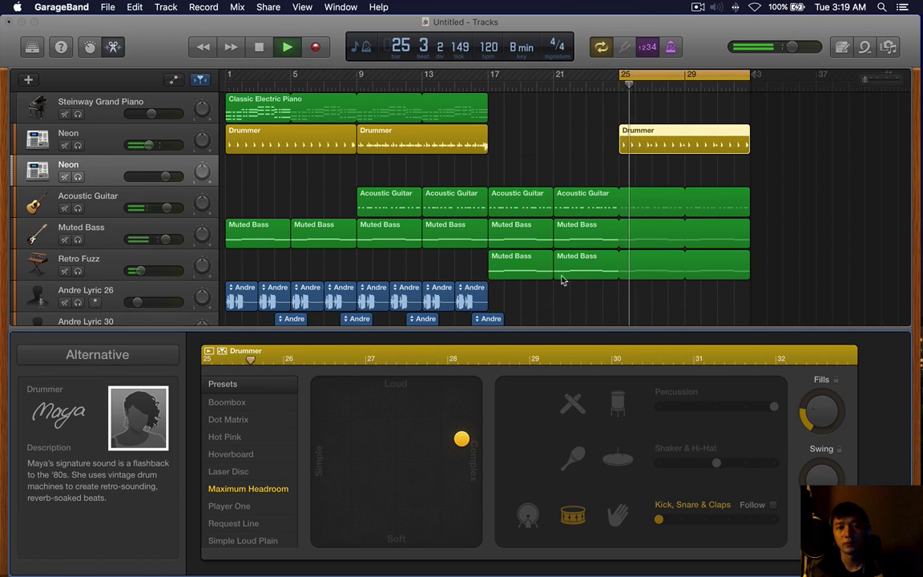
Swap the snare for claps in the bar 25 Drummer region and listen to the cycle.
key(b)
key(b)
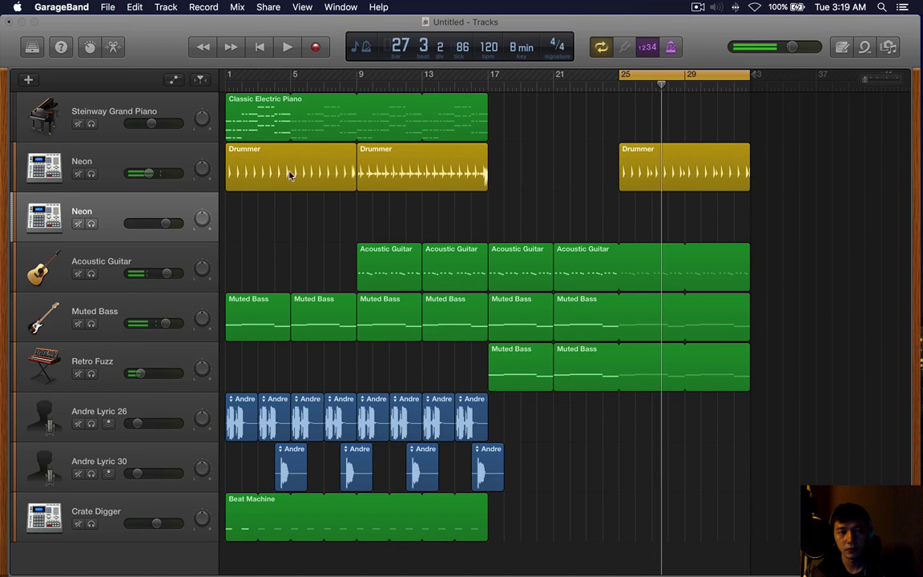
key(space)
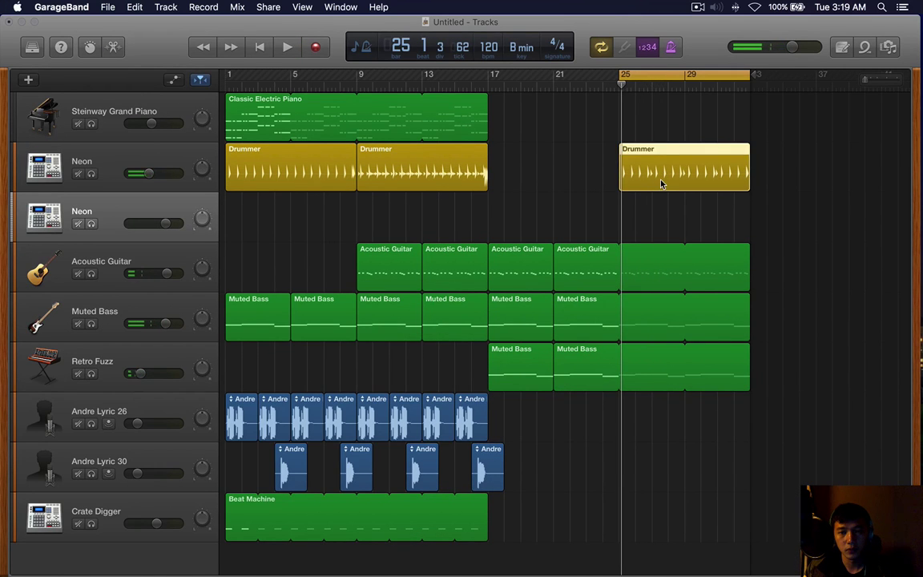
double_click(661, 184)
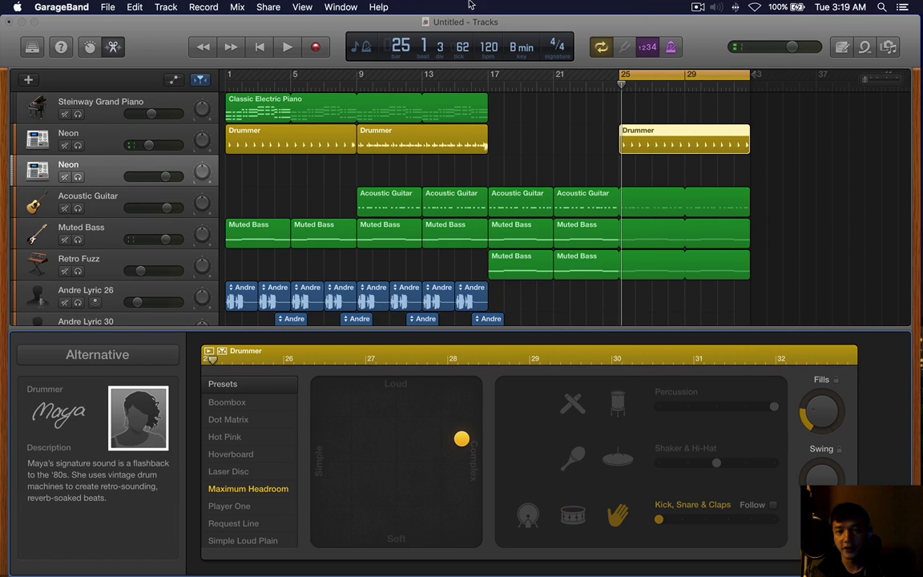
key(space)
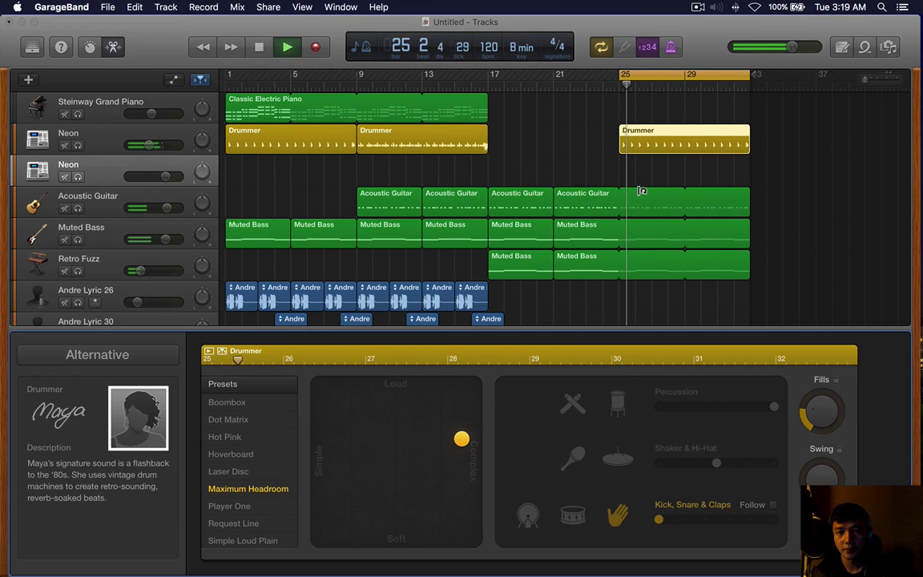
key(b)
key(b)
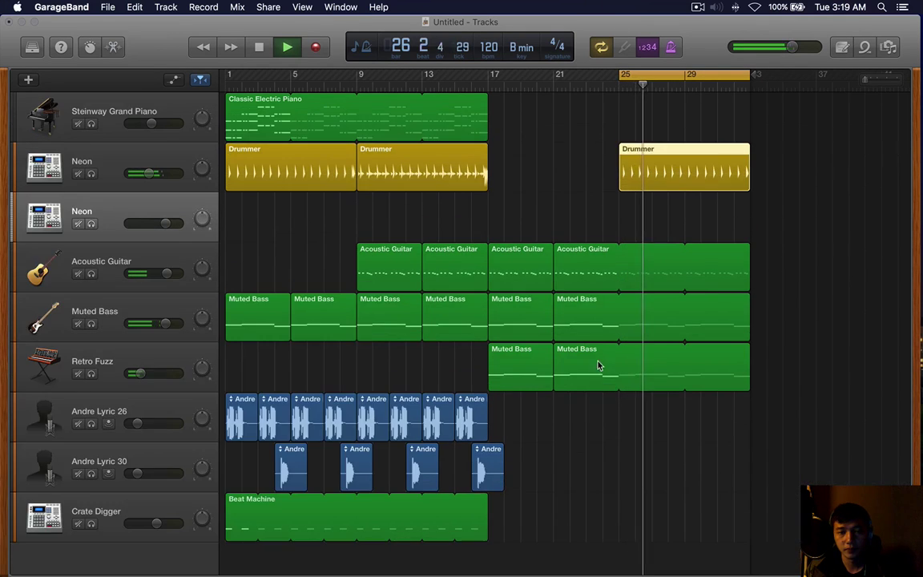
click(642, 214)
key(space)
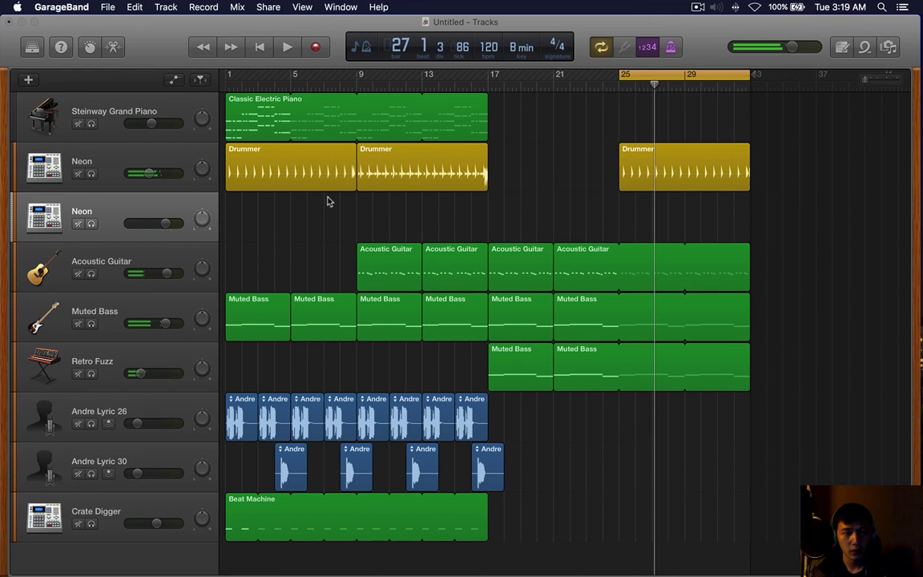
Change the empty Neon track's instrument to the Deep Tech electronic drum kit.
key(y)
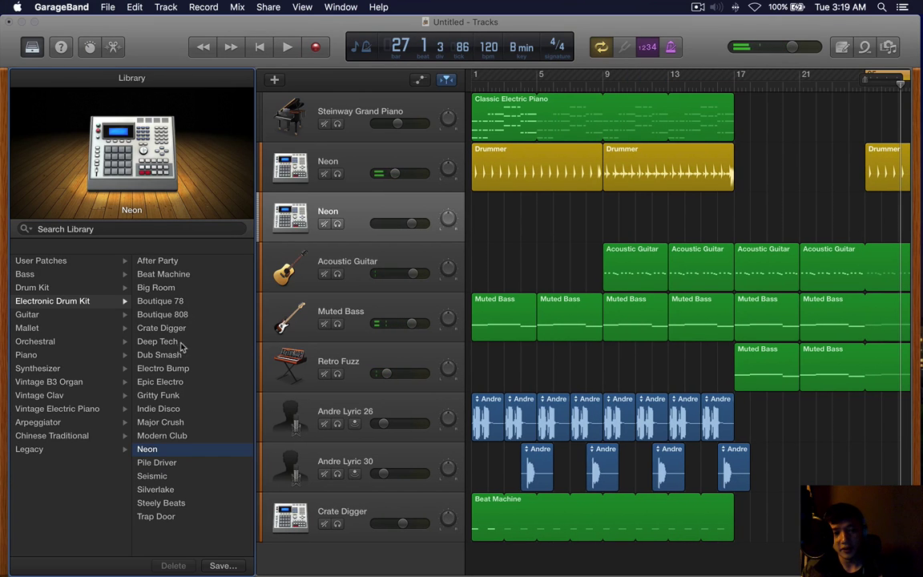
key(y)
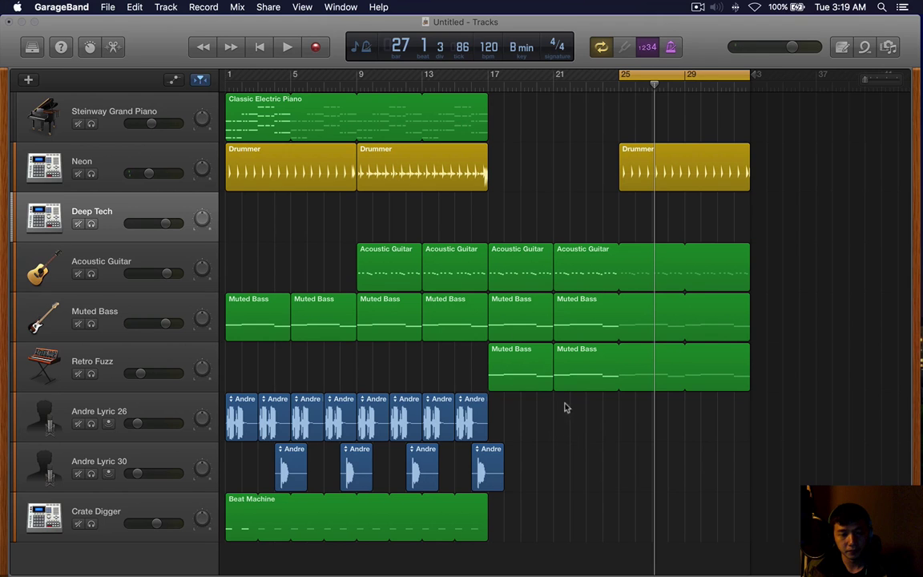
Add a software instrument track below Crate Digger and show its library of sounds.
click(159, 513)
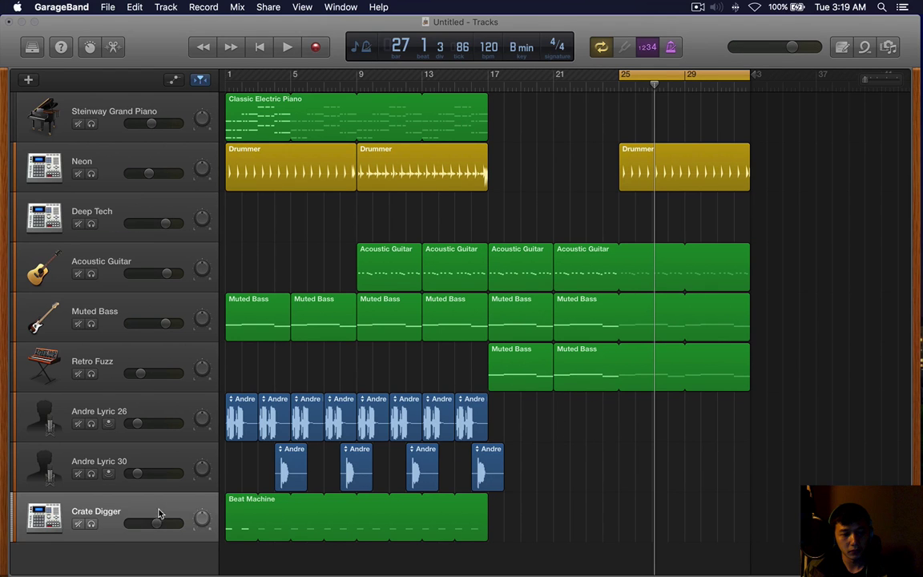
double_click(110, 556)
key(y)
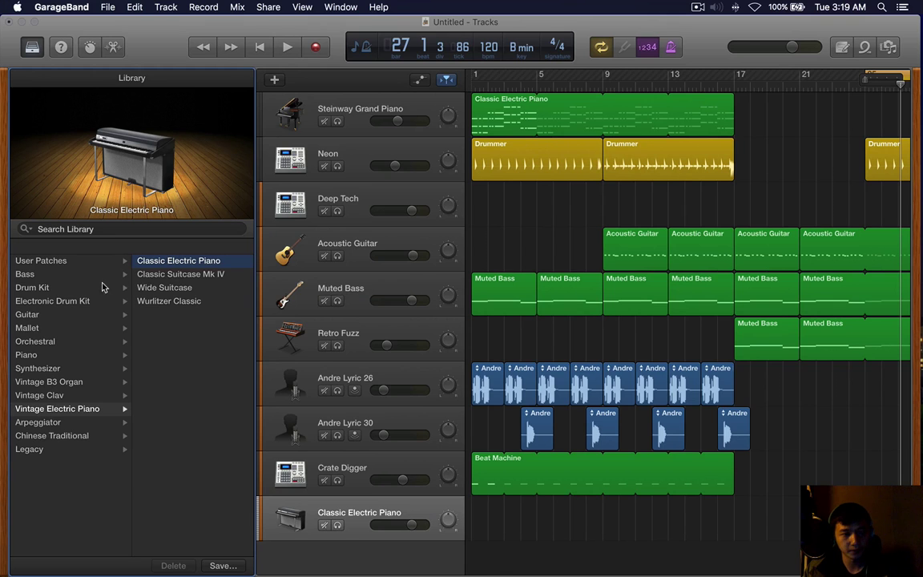
Browse the library's electronic drum kits, including the Legacy Logic kits under 04 Drums & Percussion, for the new track.
click(72, 300)
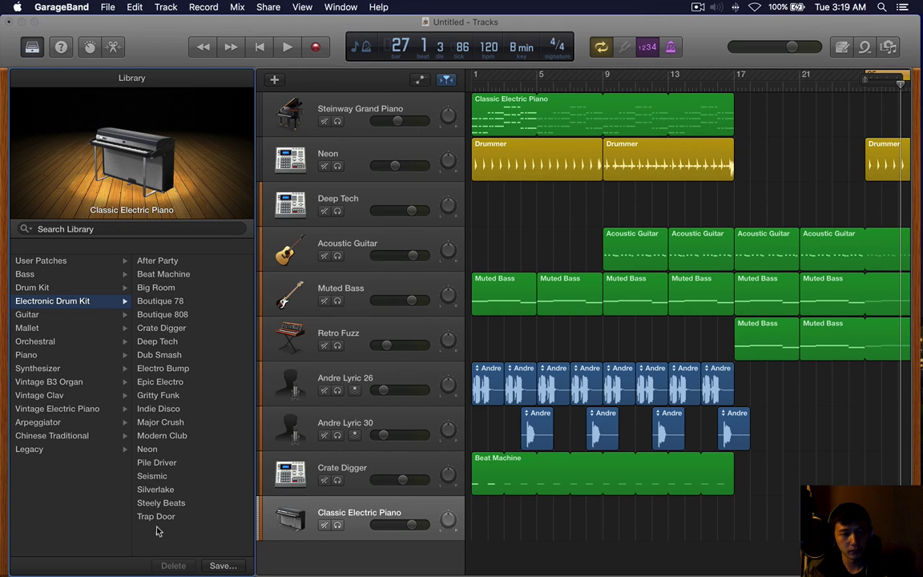
click(93, 451)
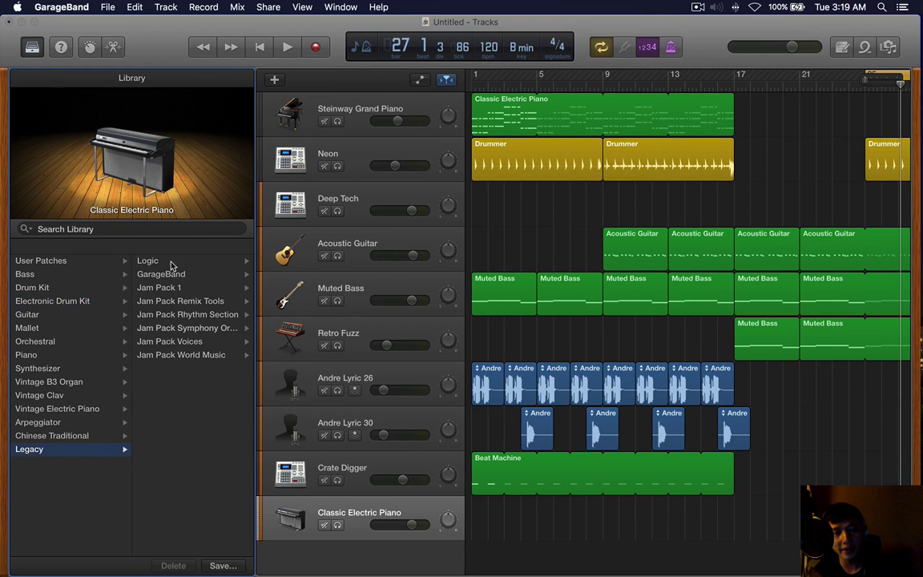
click(171, 263)
click(205, 302)
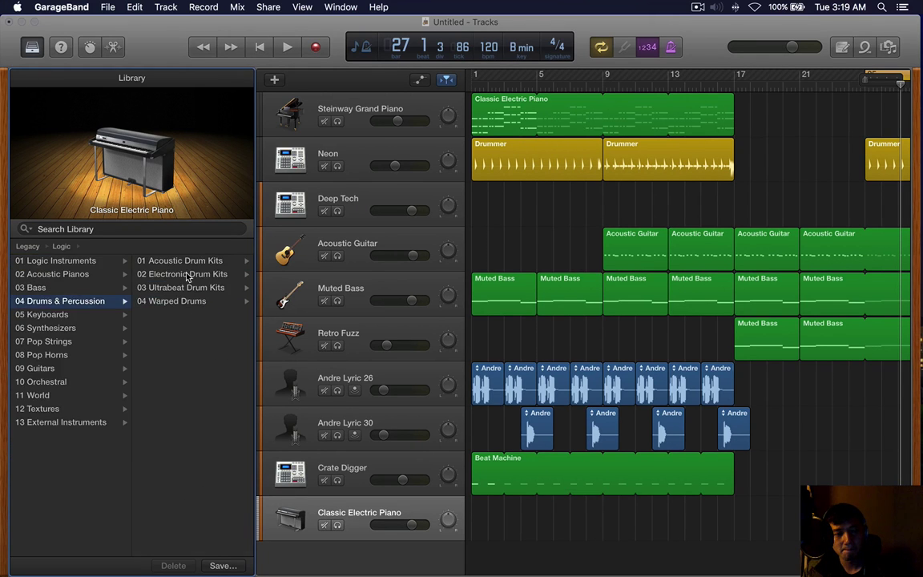
click(187, 275)
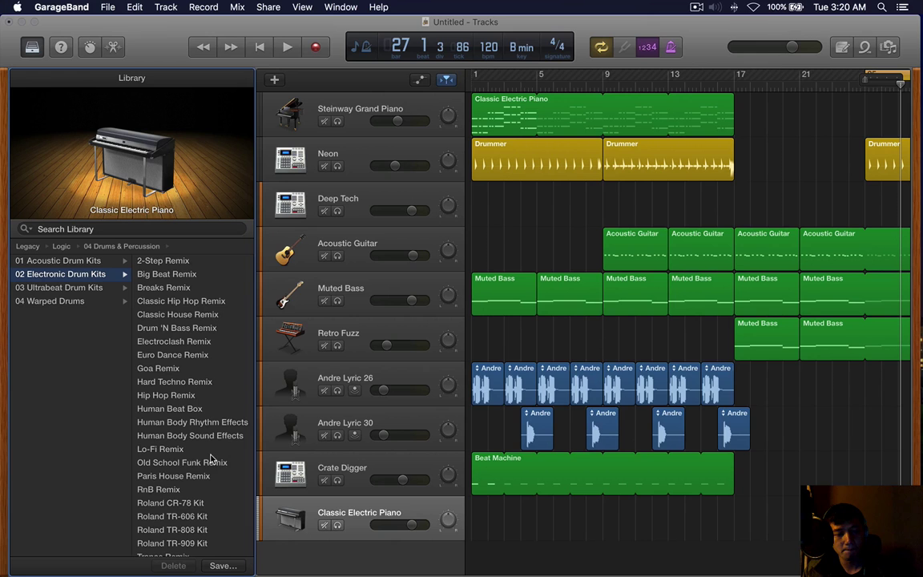
scroll(211, 458, down, 2)
scroll(102, 369, left, 5)
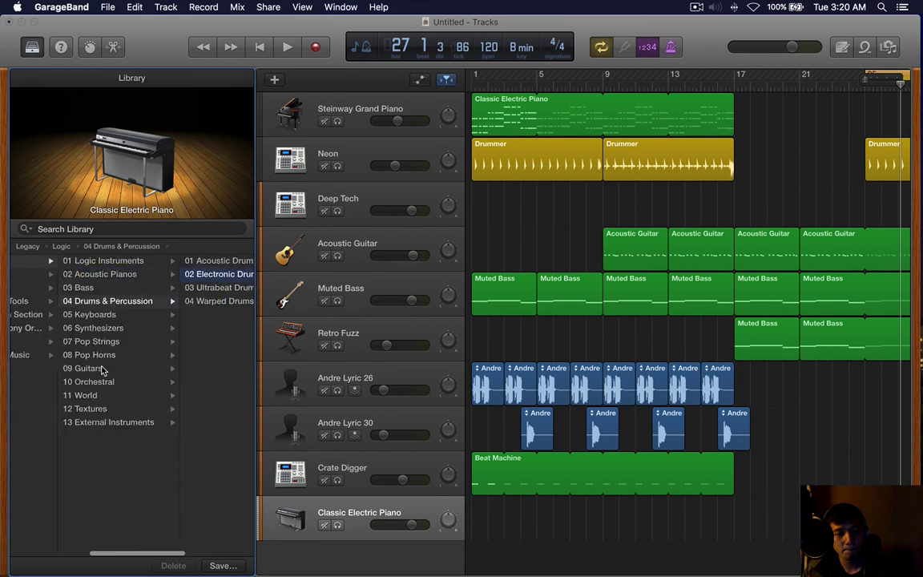
scroll(102, 369, left, 5)
Search the Legacy drum library for "classic hou", shorten the term to "classic", and clear the search.
click(117, 228)
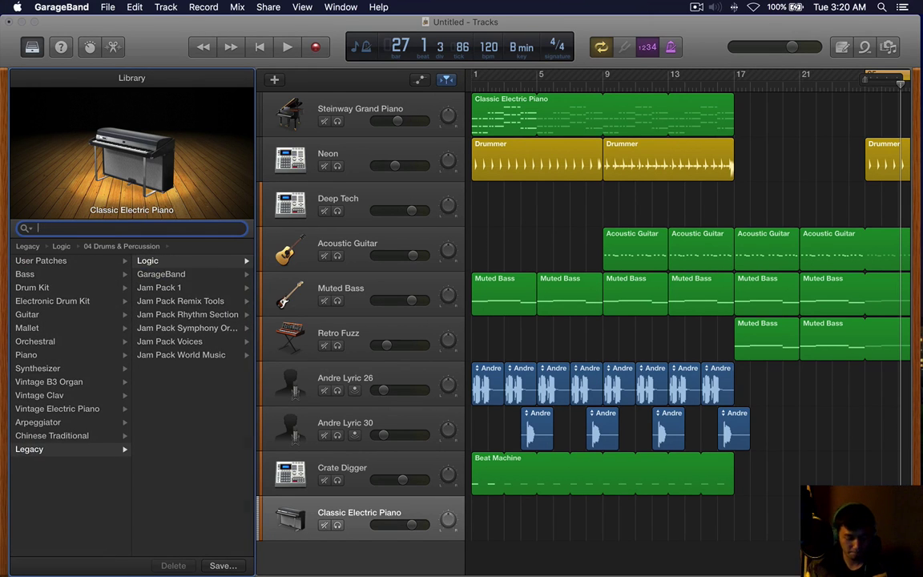
text(classic)
scroll(113, 340, down, 3)
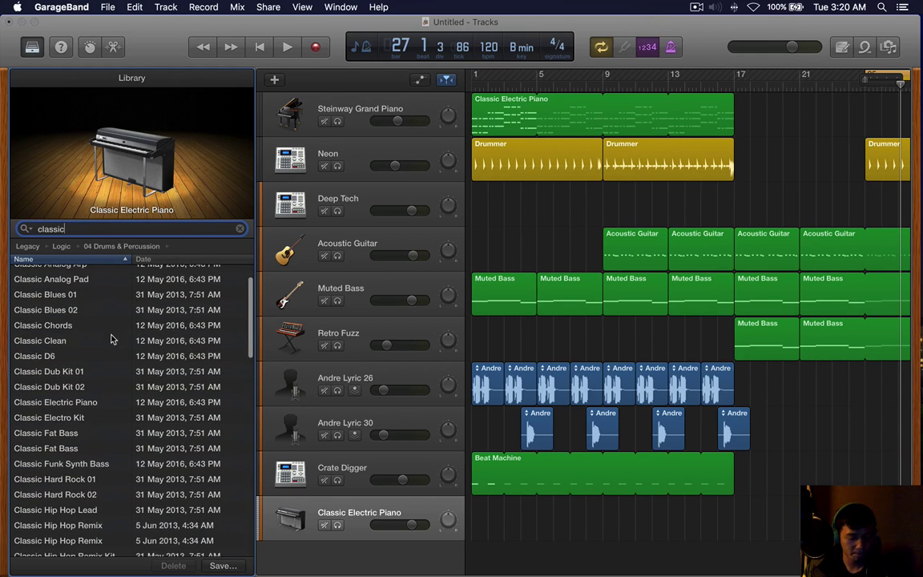
text(ic ho)
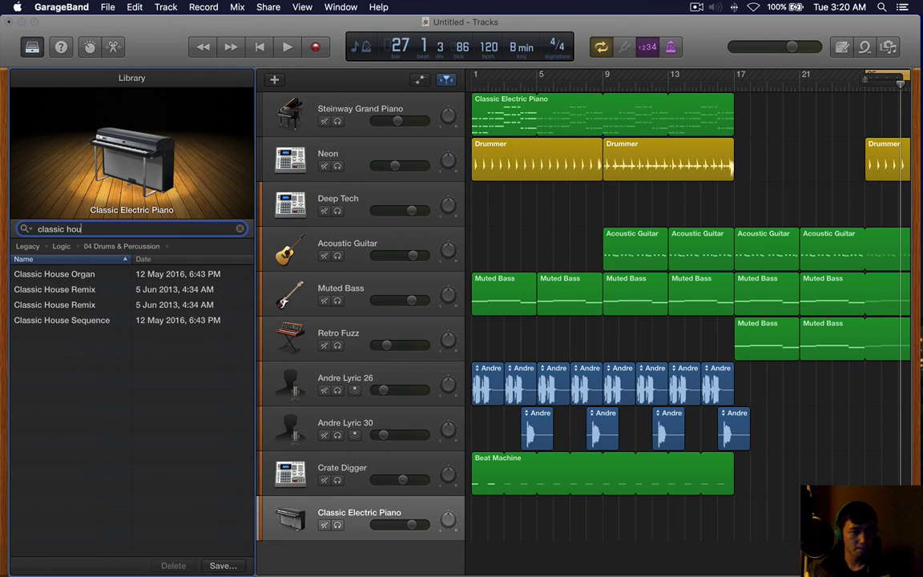
text(u)
key(BackSpace)
key(BackSpace)
key(BackSpace)
key(BackSpace)
key(BackSpace)
key(BackSpace)
key(BackSpace)
key(BackSpace)
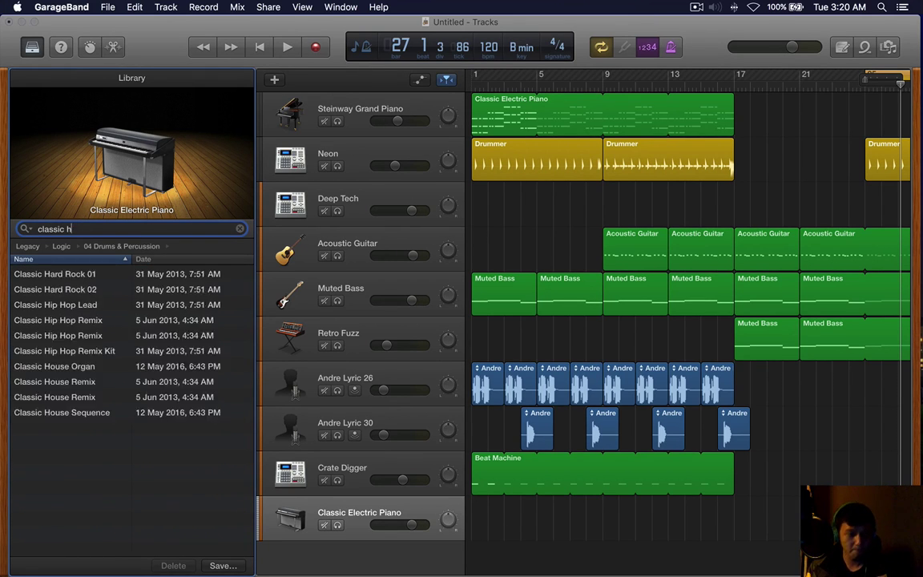
key(BackSpace)
text(assic dru)
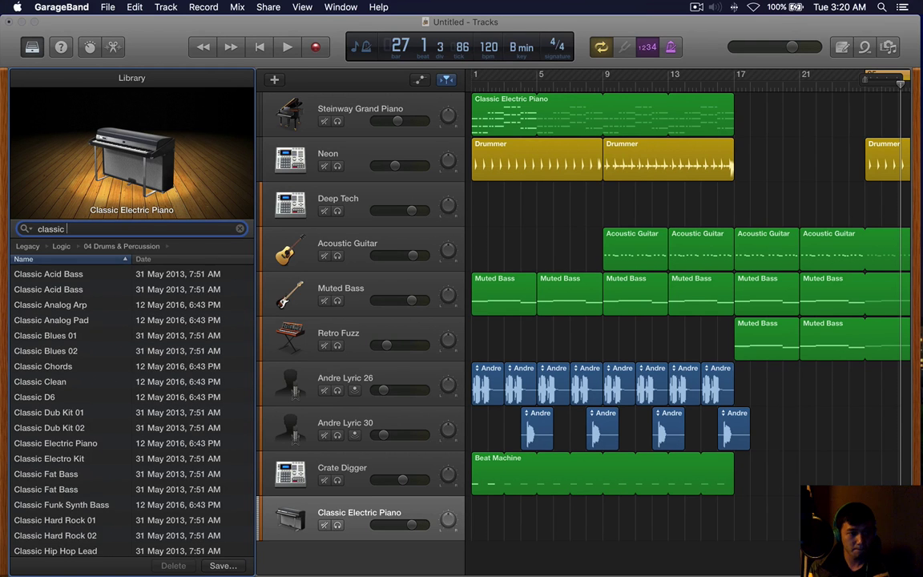
key(BackSpace)
key(BackSpace)
key(BackSpace)
key(BackSpace)
key(BackSpace)
key(BackSpace)
key(BackSpace)
key(BackSpace)
key(BackSpace)
key(BackSpace)
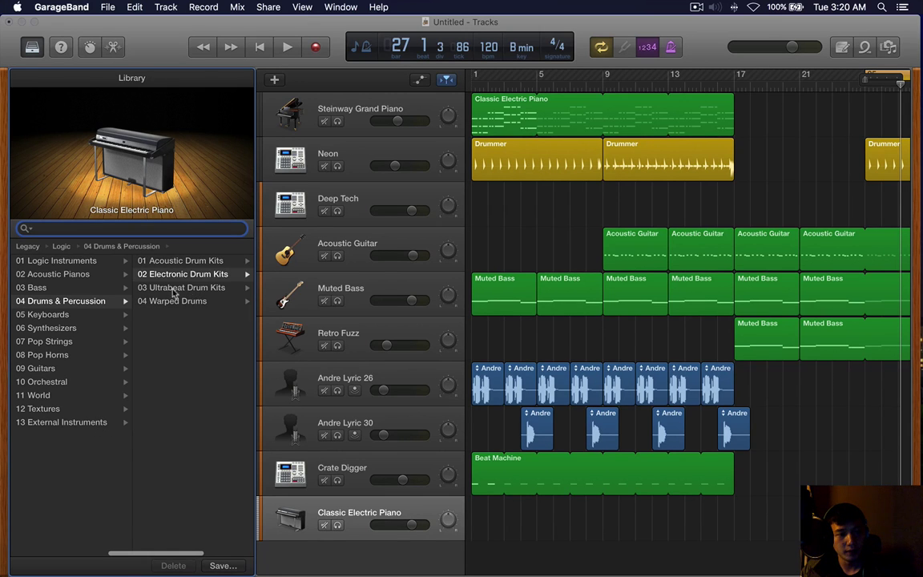
Return to the library's top level, search all sounds for "classic hou", and clear the search.
click(100, 248)
click(60, 248)
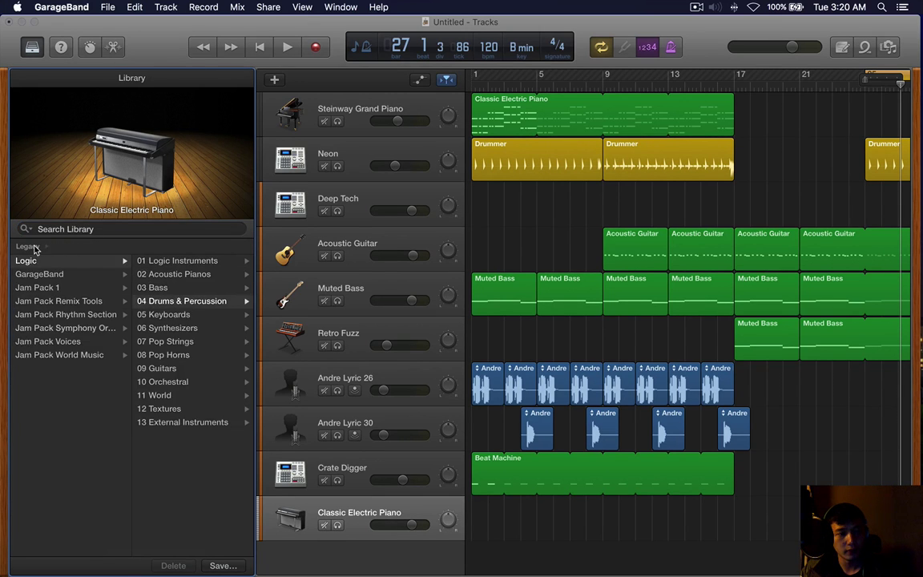
click(27, 246)
text(classic house)
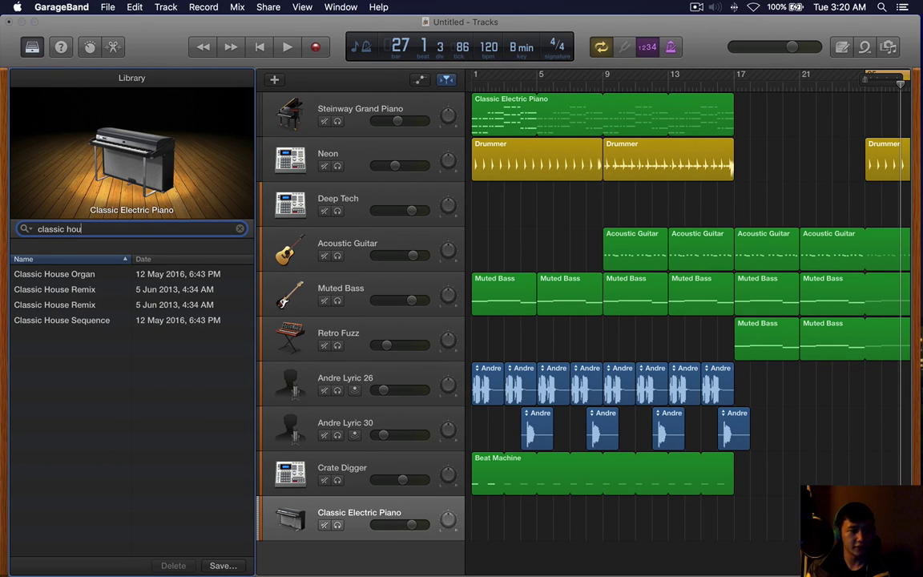
key(BackSpace)
key(BackSpace)
key(BackSpace)
key(BackSpace)
key(BackSpace)
key(BackSpace)
key(BackSpace)
key(BackSpace)
key(BackSpace)
key(BackSpace)
key(BackSpace)
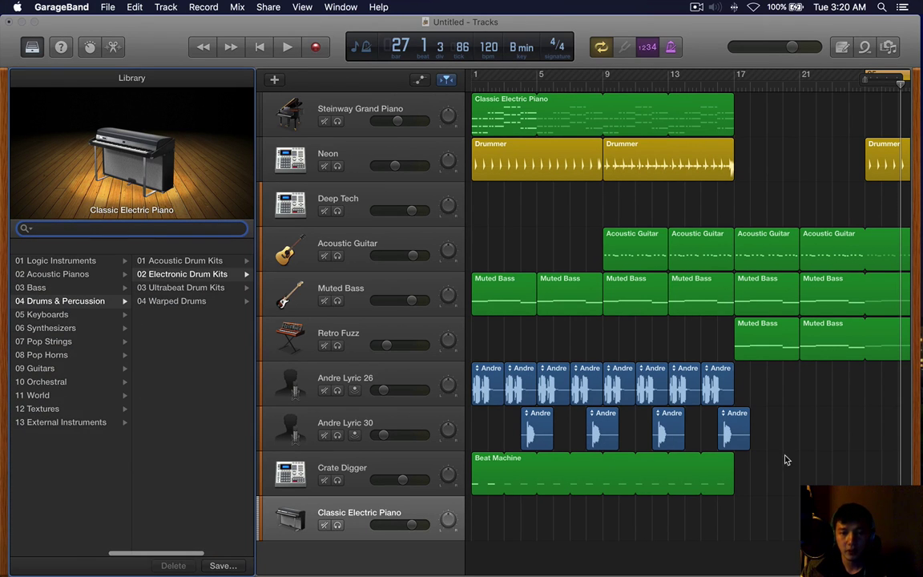
Turn off the cycle and play the song from the beginning.
click(788, 457)
key(c)
key(Return)
key(space)
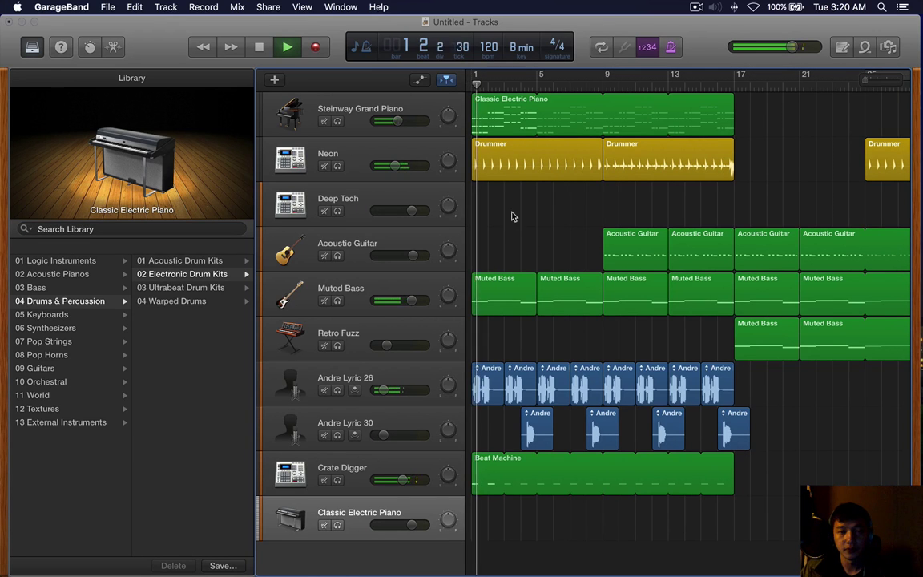
Delete the two Muted Bass regions between bars 1 and 9 on the Muted Bass track and play the song from the beginning.
drag(550, 249, 505, 306)
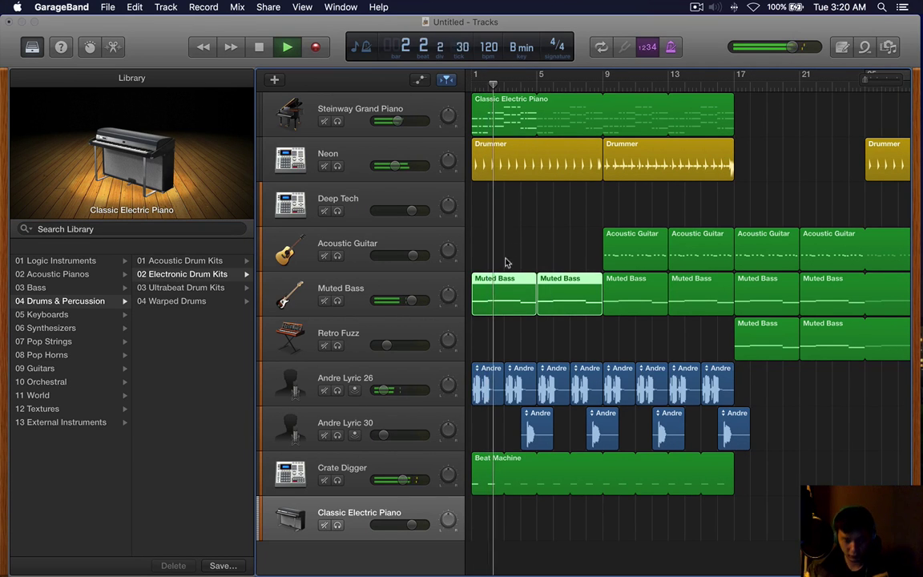
key(space)
click(490, 298)
key(BackSpace)
key(Return)
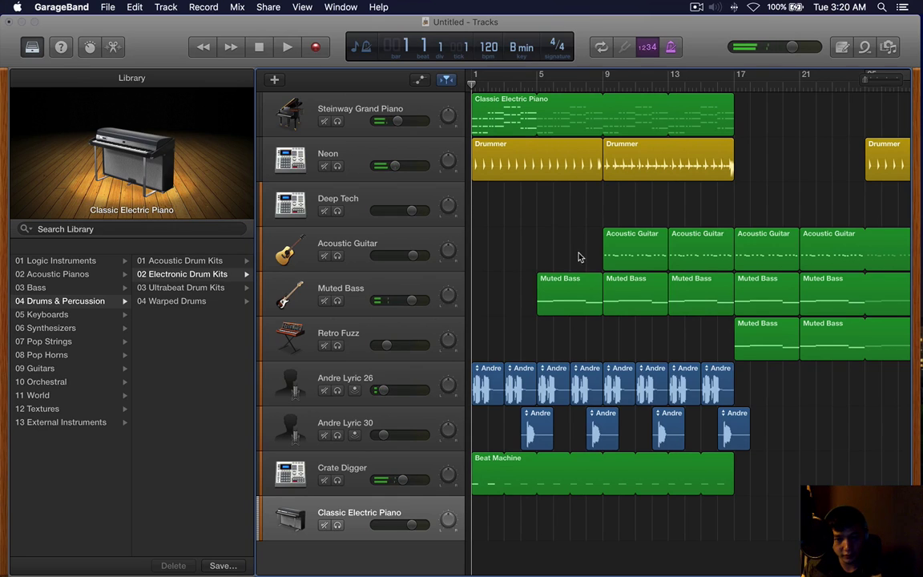
click(553, 309)
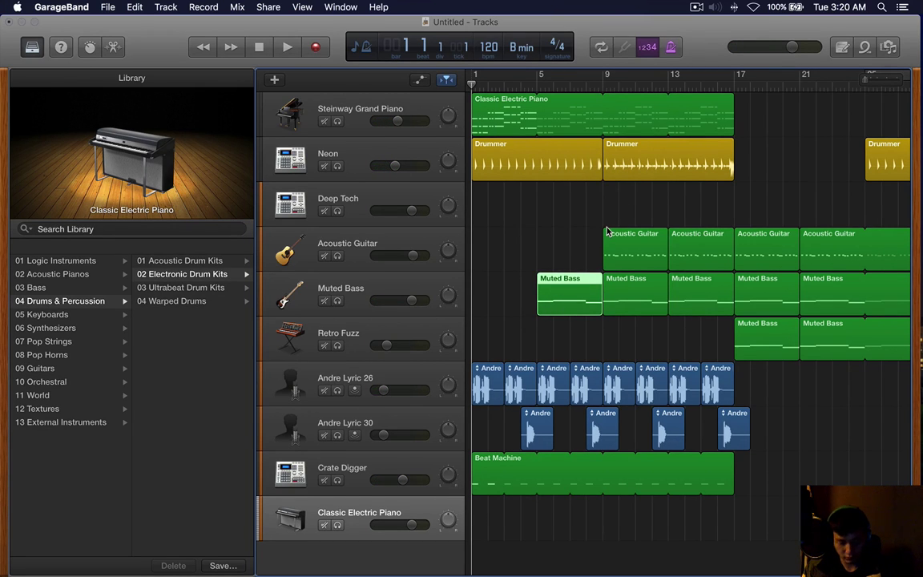
key(Delete)
key(space)
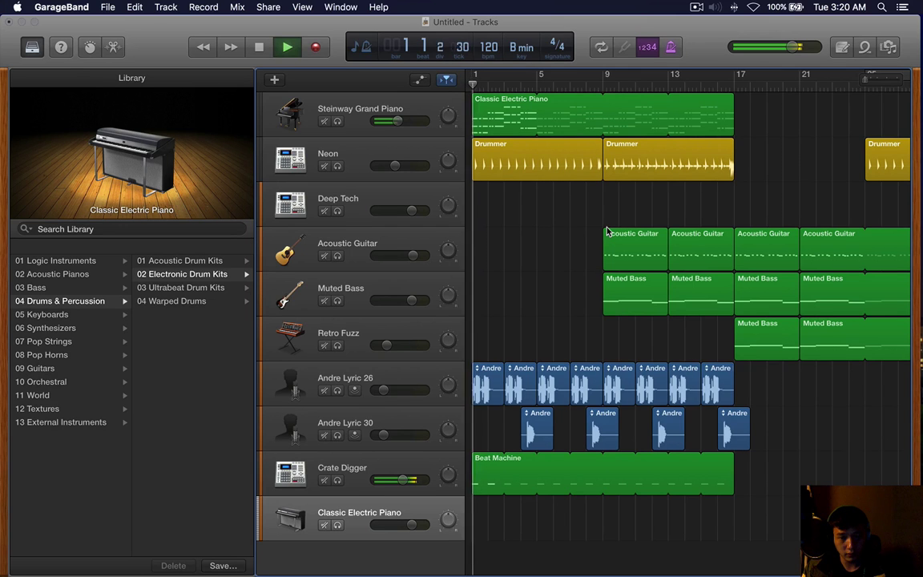
Move the Crate Digger track's Beat Machine region to start at bar 9, muting the track in the meantime.
click(326, 480)
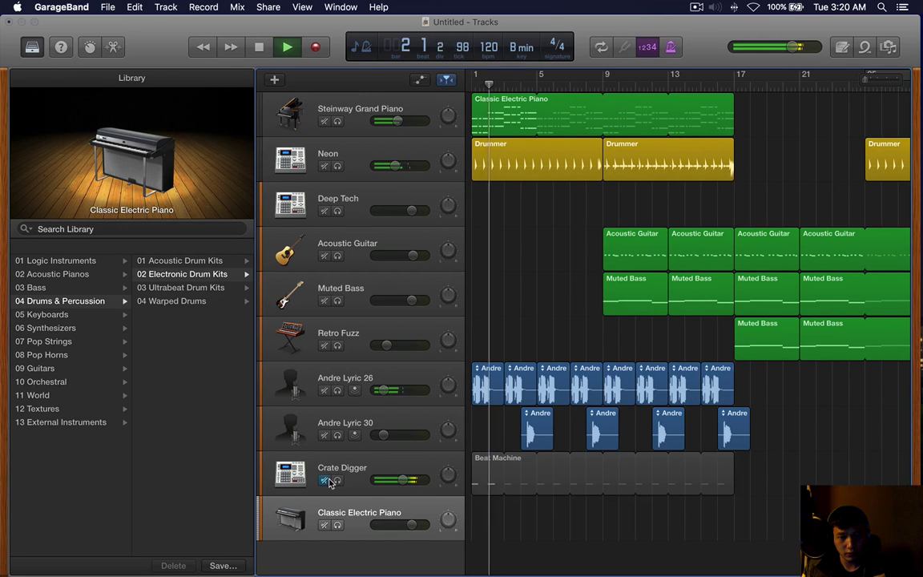
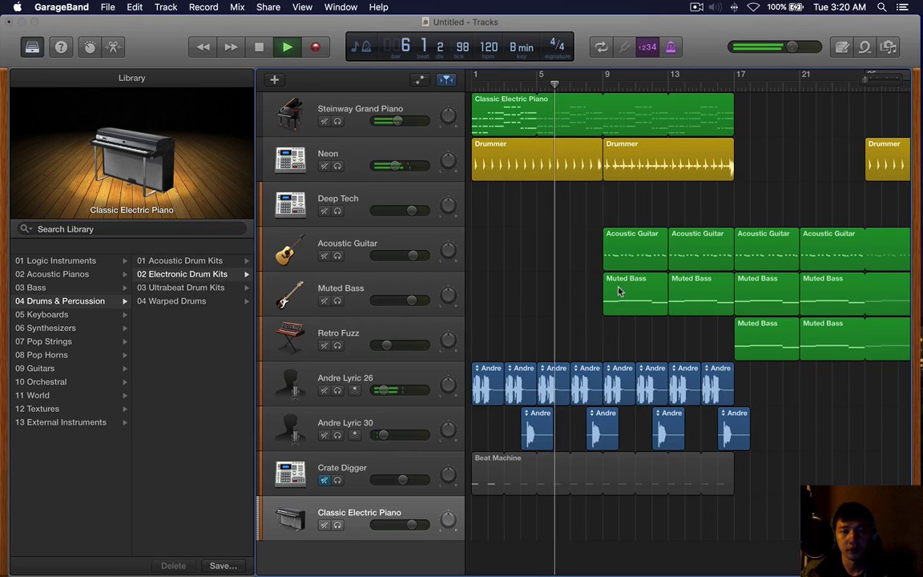
scroll(584, 320, down, 2)
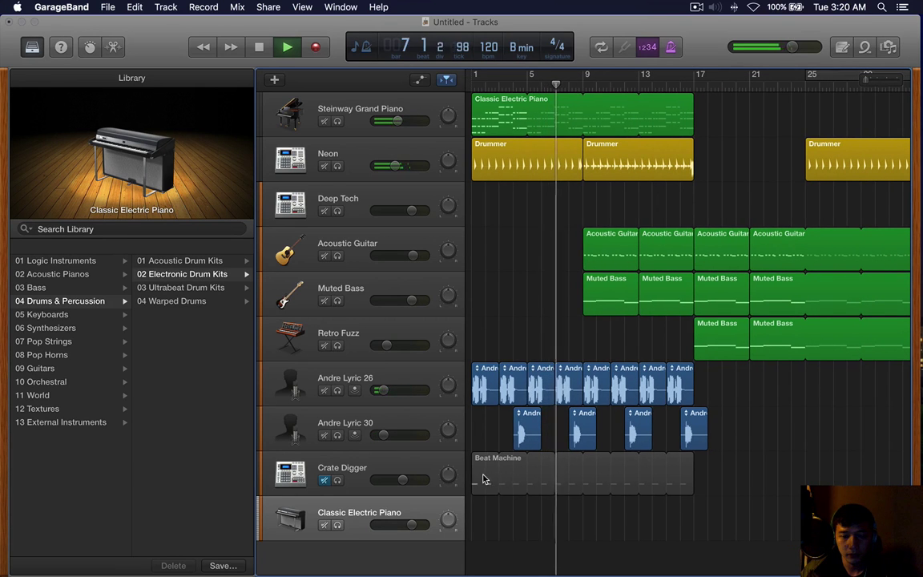
drag(518, 472, 629, 474)
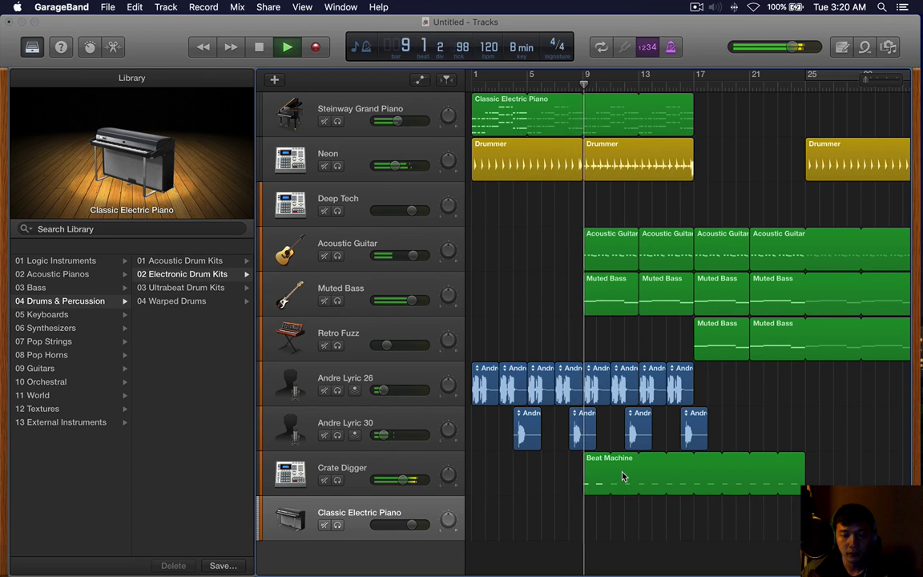
Turn off Shaker & Hi-Hat in the bar 9 Drummer region and play from bar 9.
double_click(621, 174)
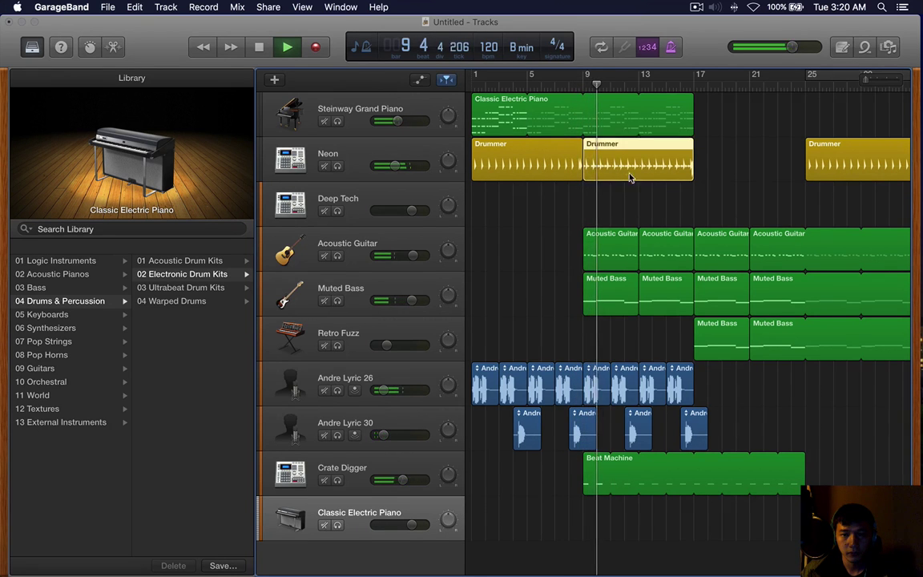
key(space)
click(786, 466)
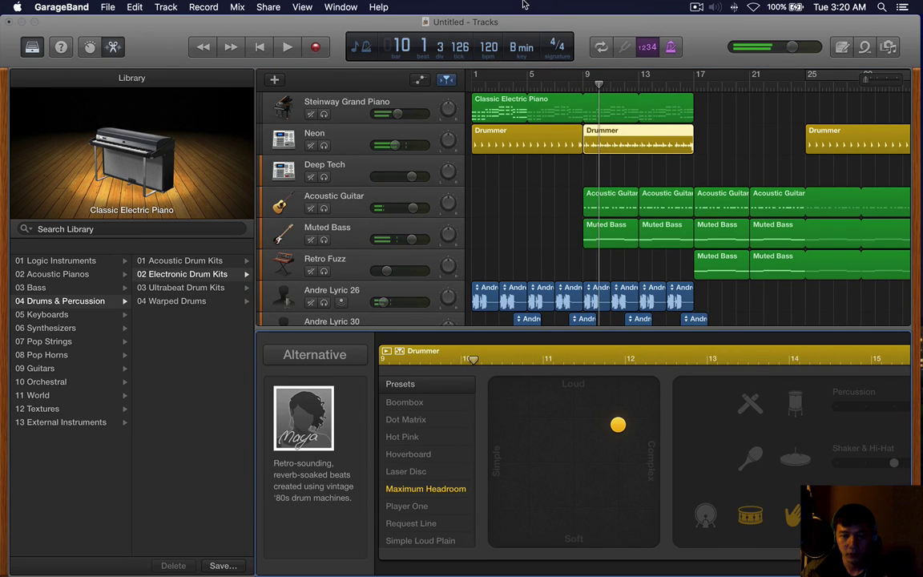
click(583, 80)
key(space)
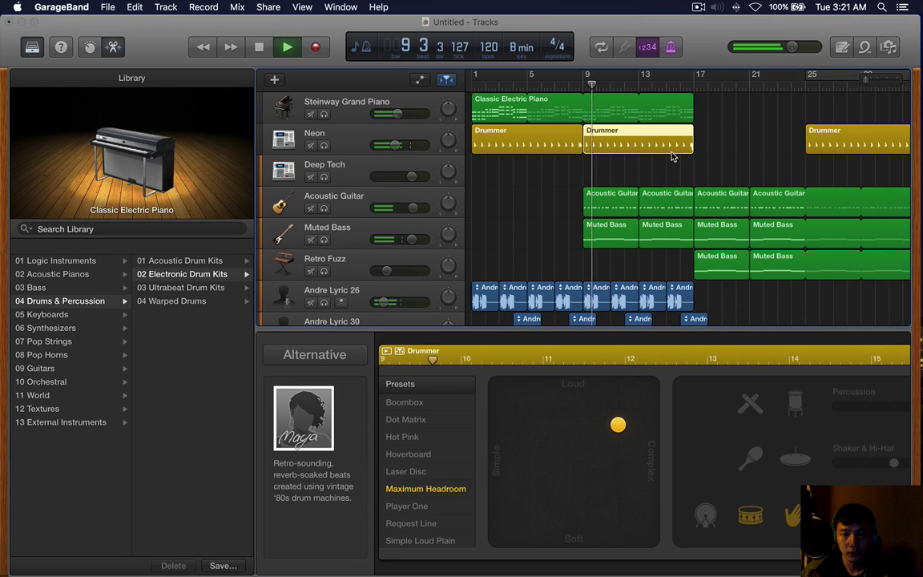
Replace the Drummer region at bar 9 with a copy of the bar 1 region, trying its Shaker & Hi-Hat on and off.
key(Delete)
drag(526, 145, 638, 163)
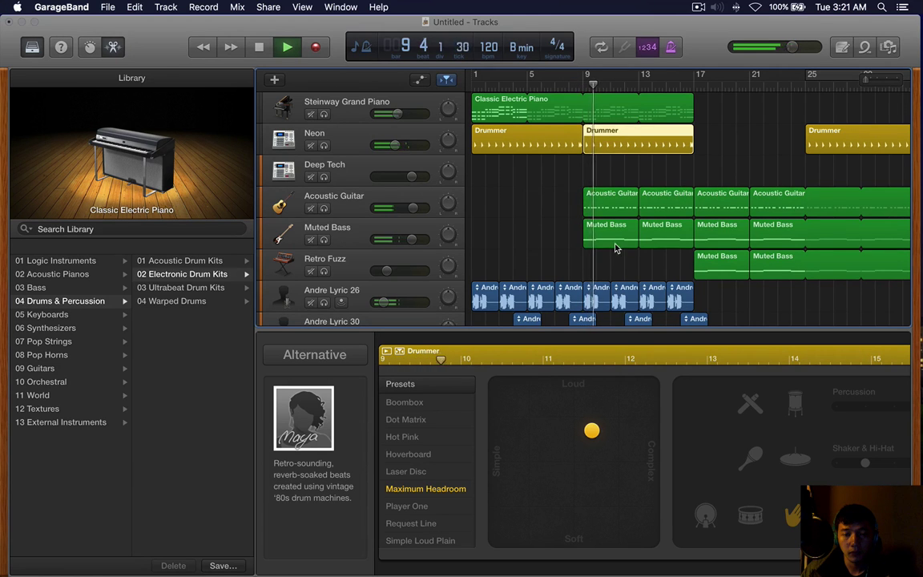
scroll(615, 248, down, 3)
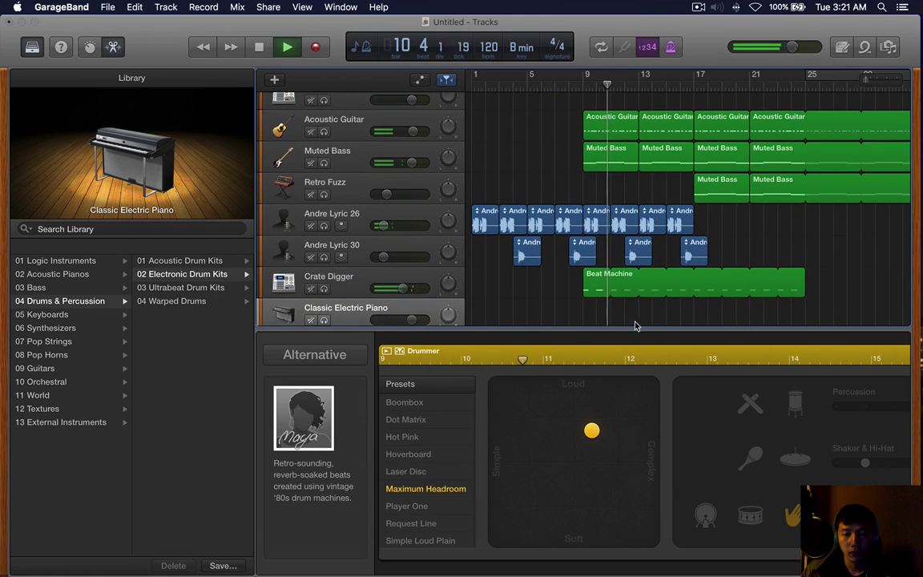
click(793, 463)
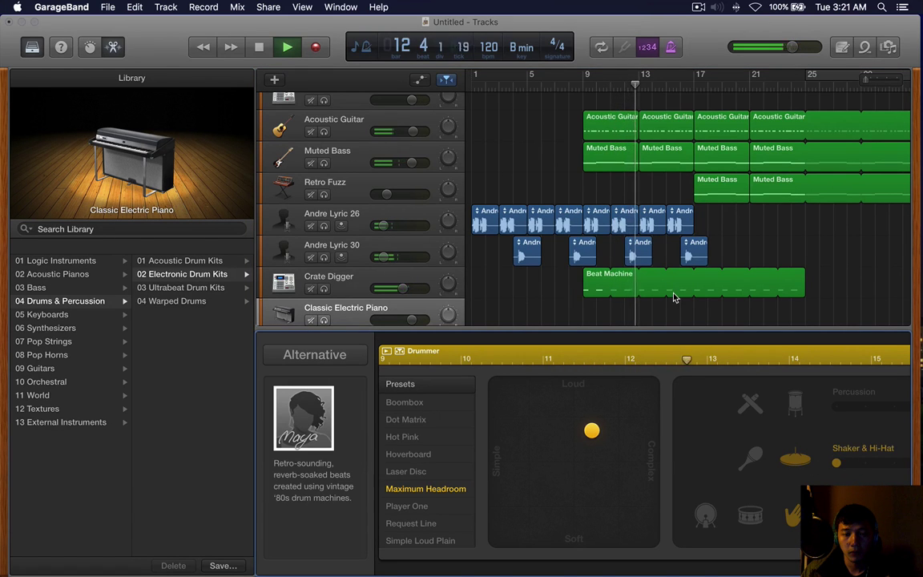
click(798, 462)
Close the Drummer editor and shorten the Crate Digger track's Beat Machine region to end at bar 18.
key(b)
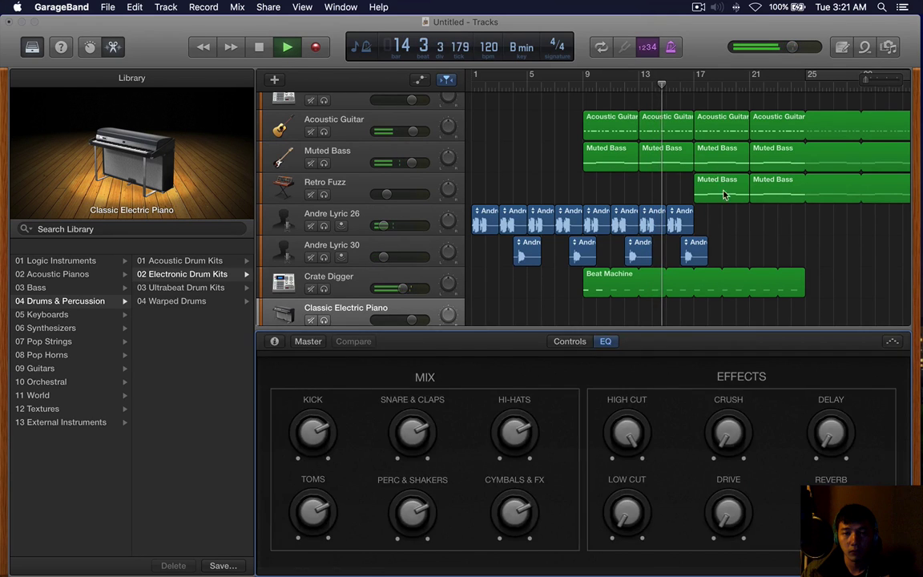
key(b)
key(super+Left)
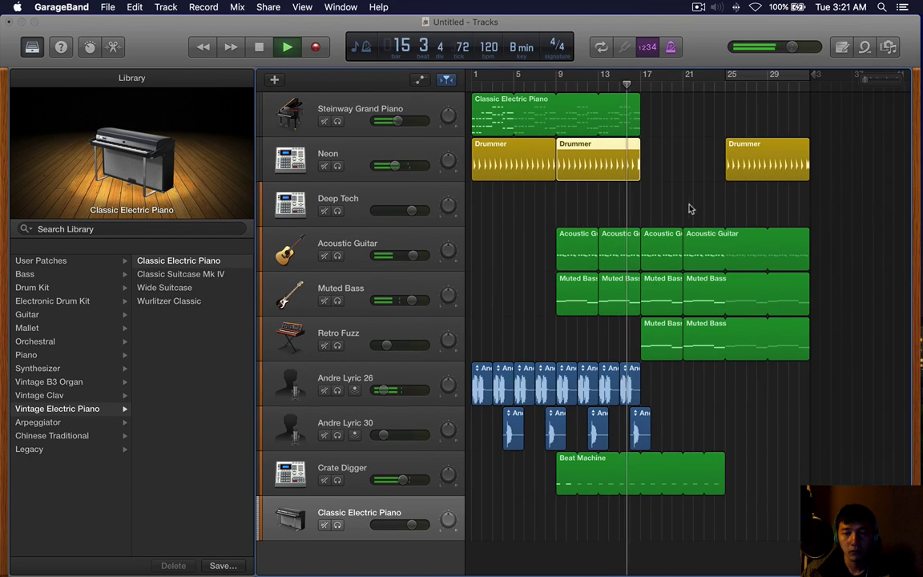
drag(716, 458, 647, 461)
click(731, 440)
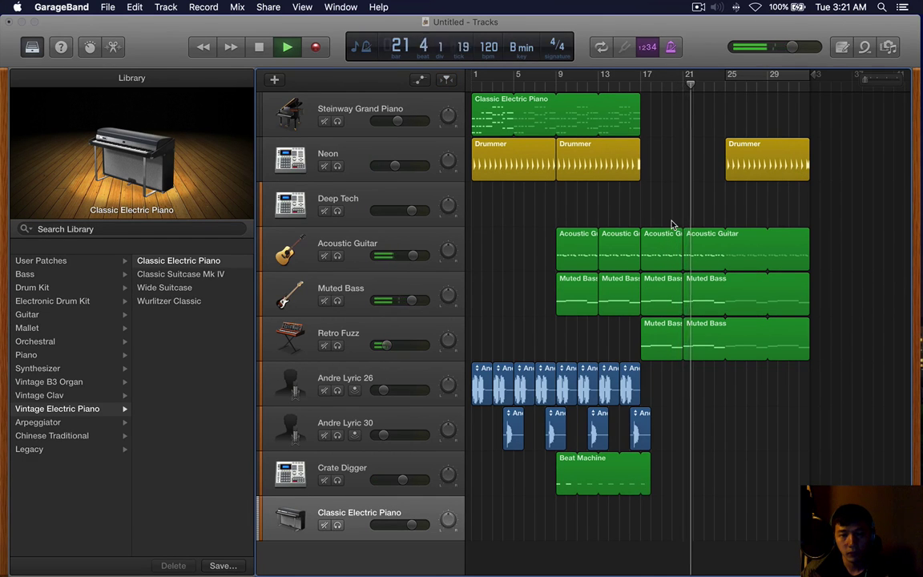
Change the Acoustic Guitar track's instrument to the Short Plucky Synth lead and show its Smart Controls.
click(376, 240)
key(space)
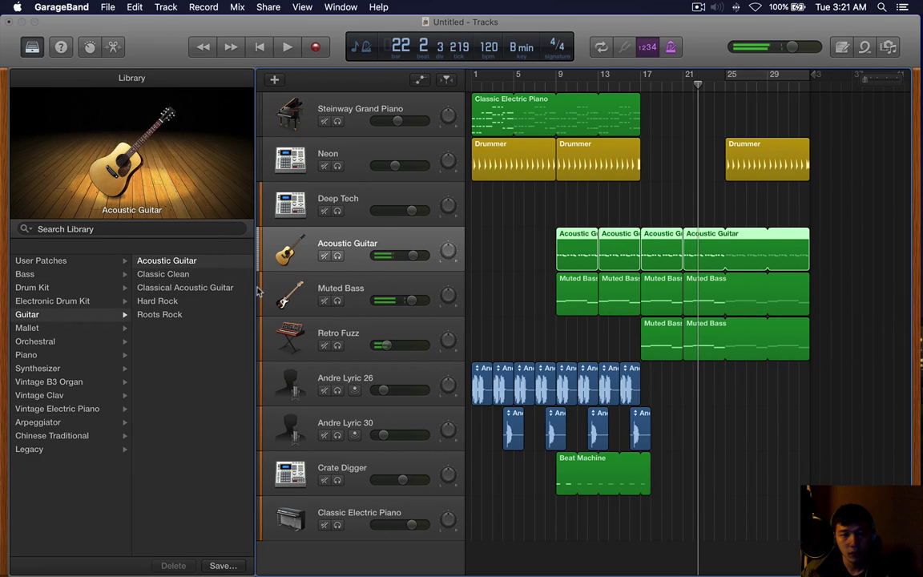
click(90, 368)
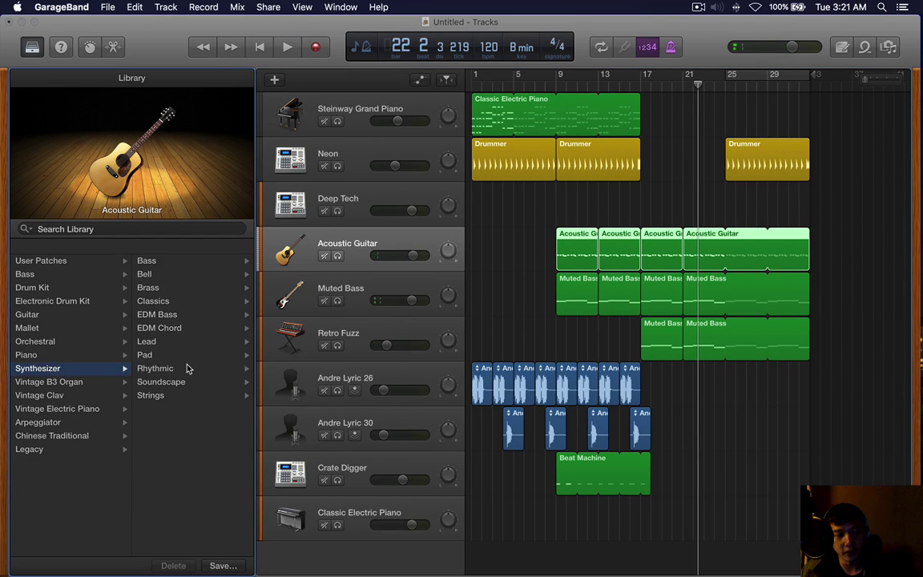
click(187, 368)
click(68, 343)
scroll(216, 438, down, 5)
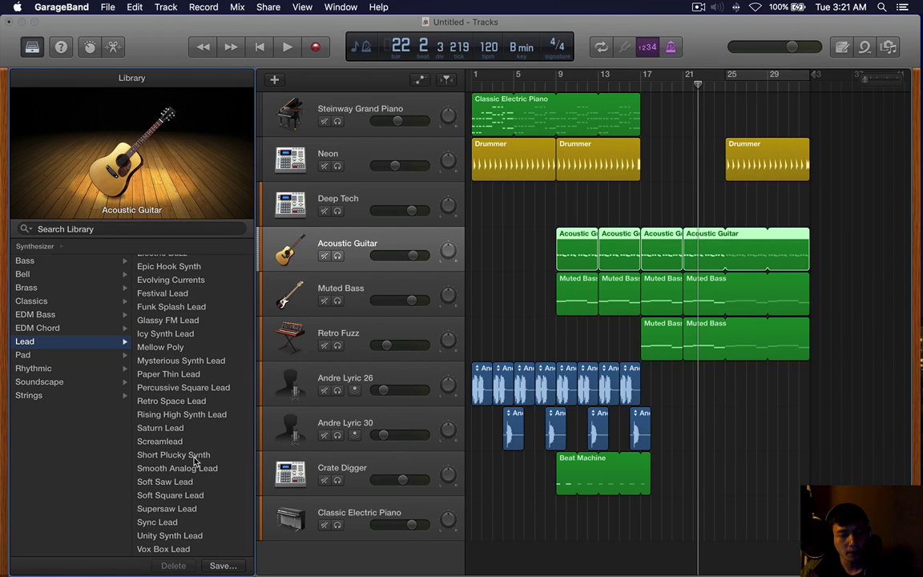
key(b)
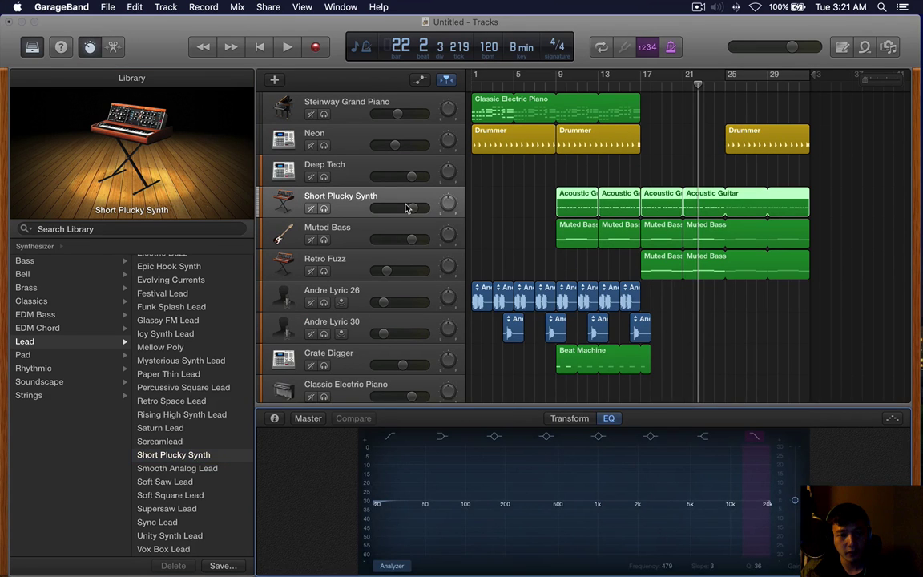
Lower the Short Plucky Synth track's volume slightly and choose Blip on its Transform Pad.
drag(406, 209, 398, 208)
click(568, 417)
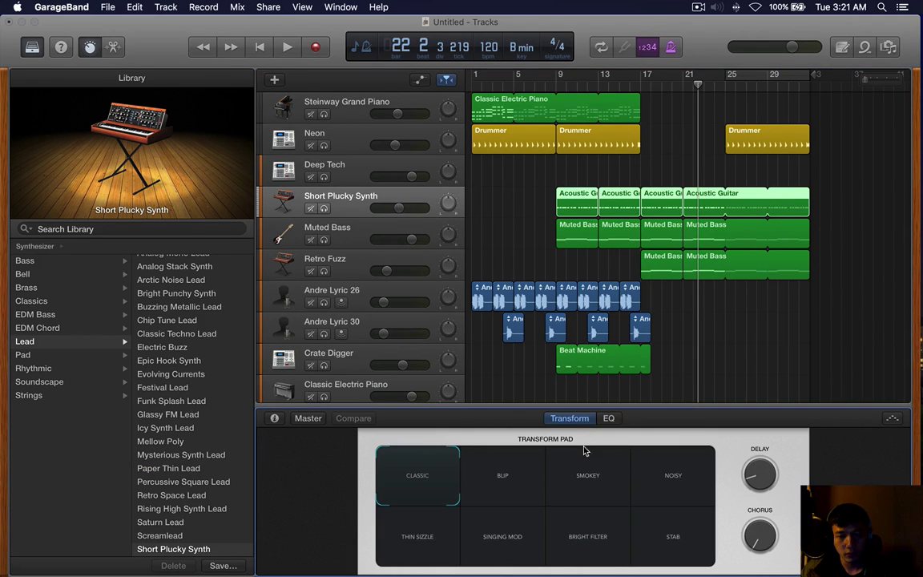
click(503, 476)
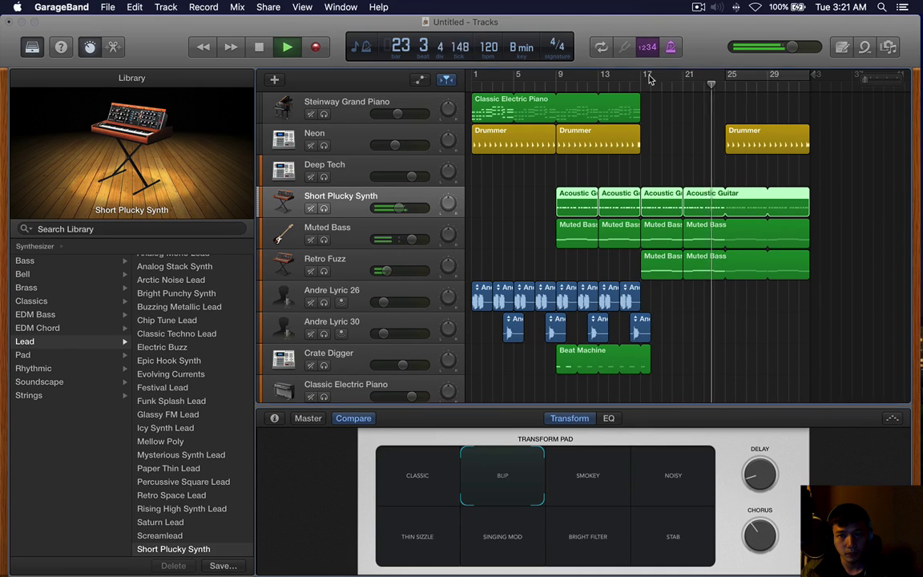
Loop bars 17 to 25 and audition the Short Plucky Synth's other transform sounds during playback, settling on Blip.
drag(648, 78, 725, 79)
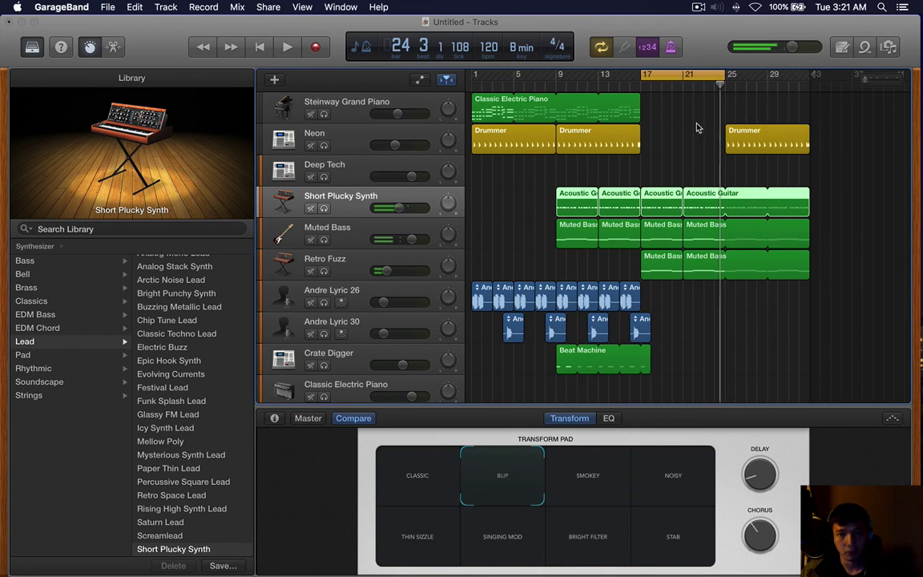
key(space)
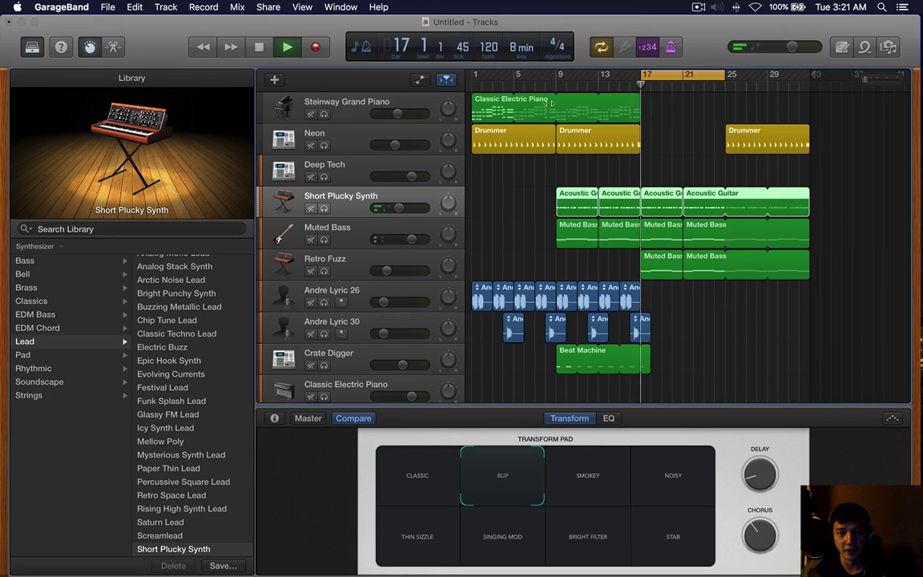
click(517, 530)
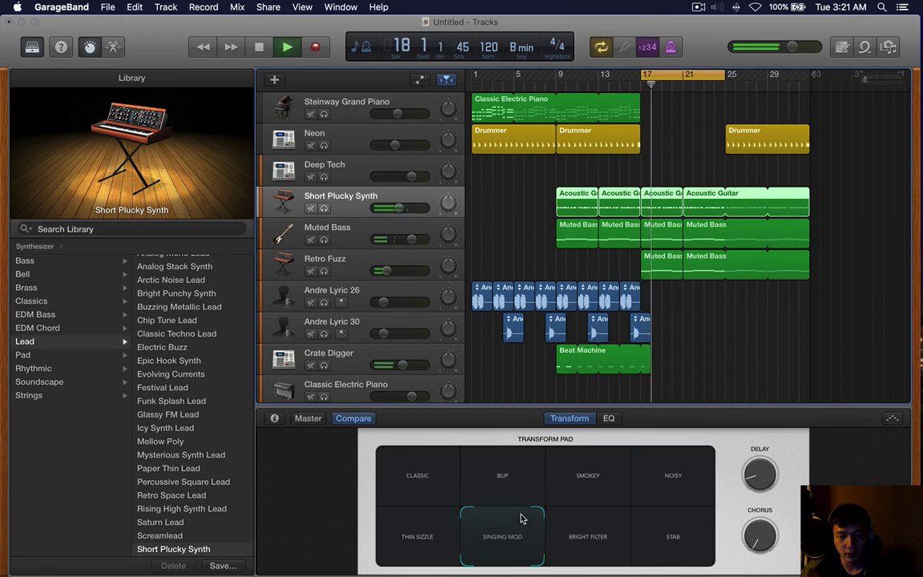
click(416, 535)
click(587, 535)
click(679, 476)
click(671, 525)
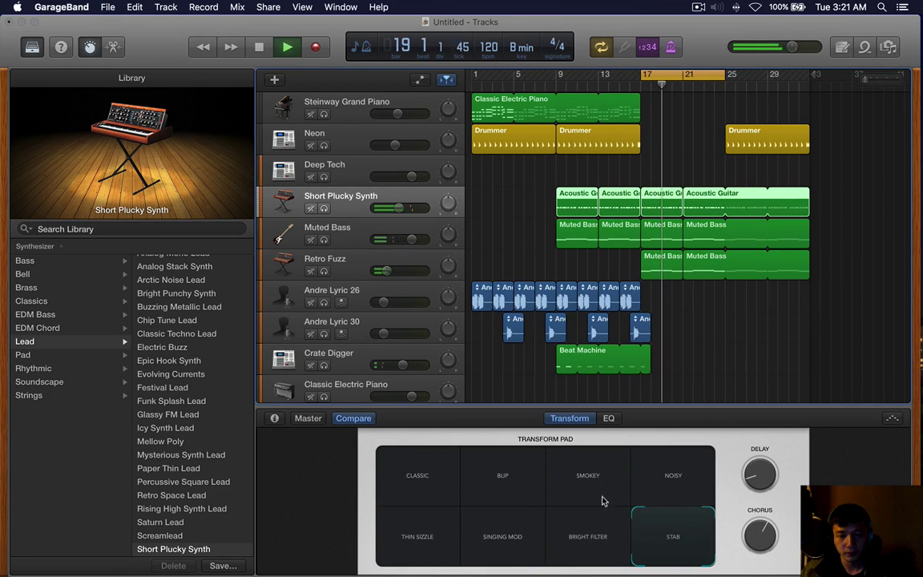
click(445, 483)
click(532, 478)
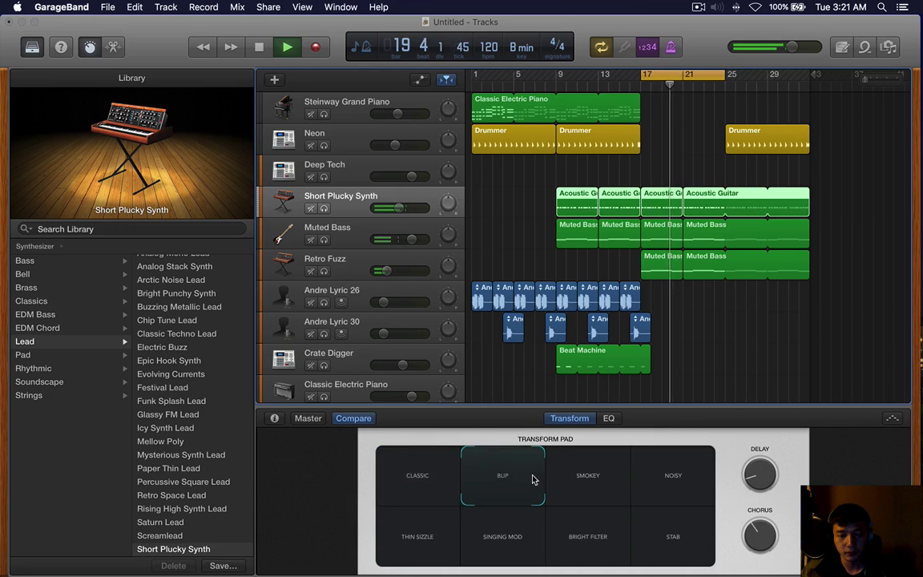
Shape the Short Plucky Synth's EQ by cutting the low frequencies and reducing the highs.
click(607, 417)
drag(447, 528, 520, 543)
drag(680, 526, 613, 559)
drag(445, 544, 526, 556)
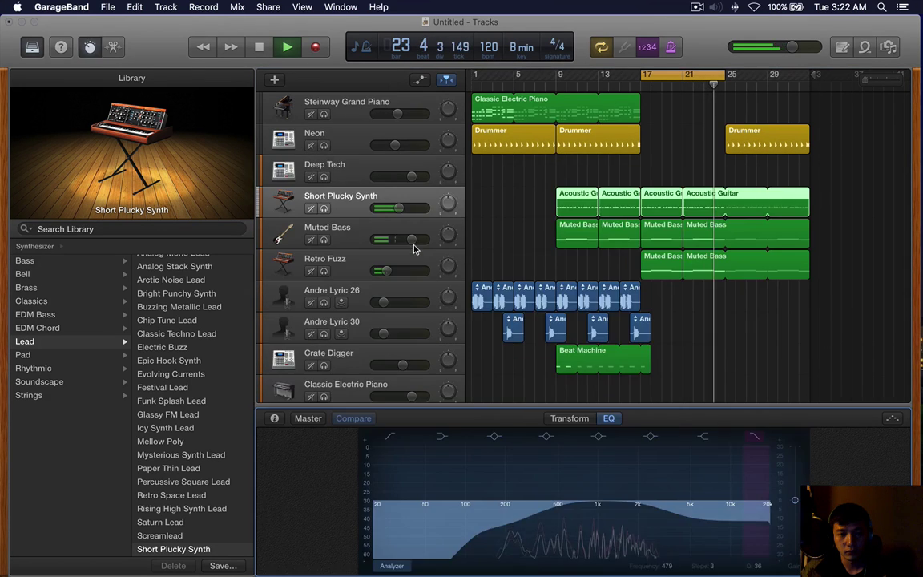
Add an instrument track below Short Plucky Synth and copy the Acoustic Guitar regions from bar 17 onward onto it.
key(b)
key(space)
key(alt+super+s)
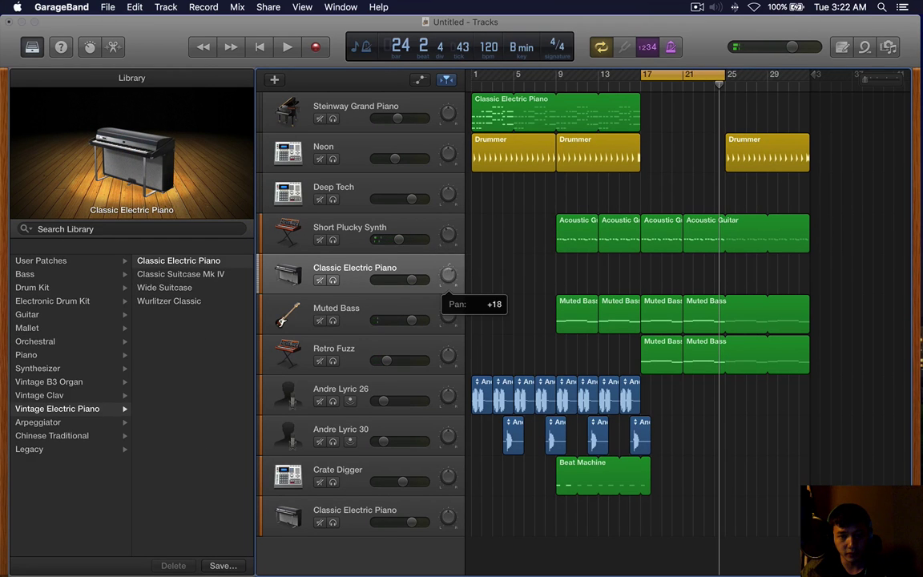
key(y)
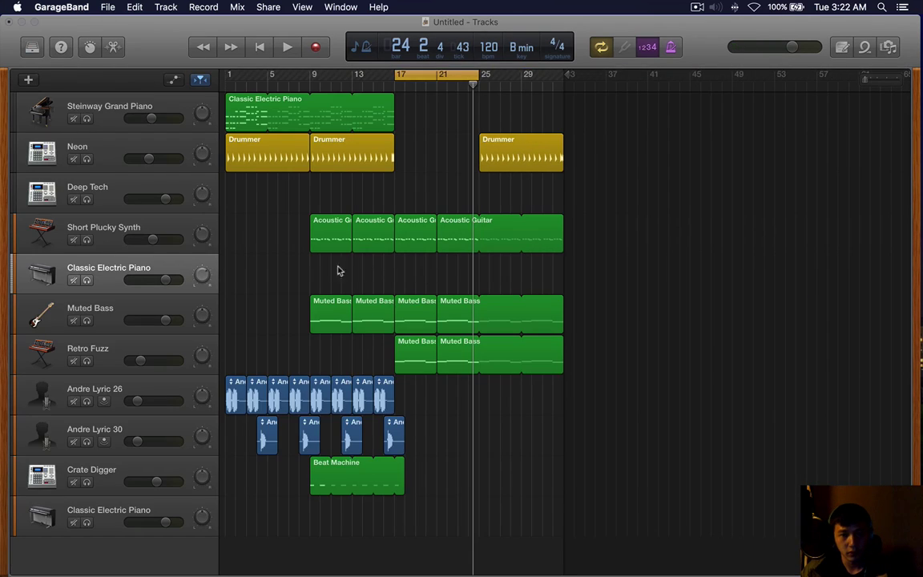
drag(429, 206, 462, 247)
drag(412, 230, 416, 274)
click(431, 173)
Change the new track's instrument to the Percussive Square Lead synthesizer, then select the Short Plucky Synth track.
key(y)
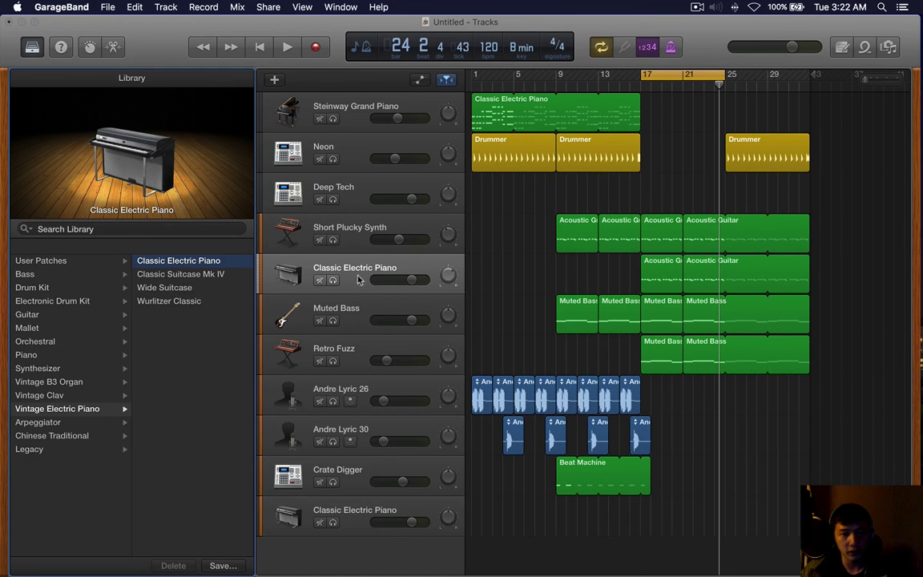
click(94, 370)
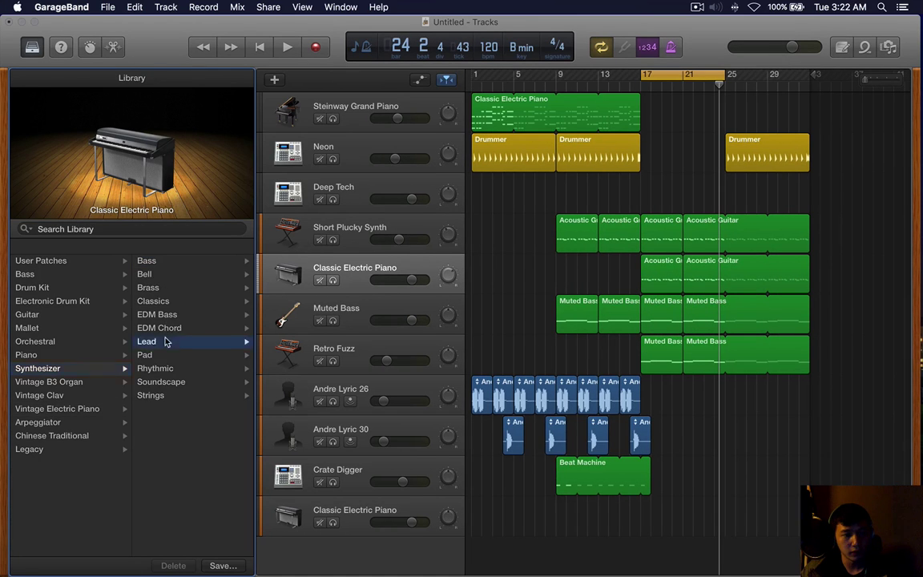
click(165, 342)
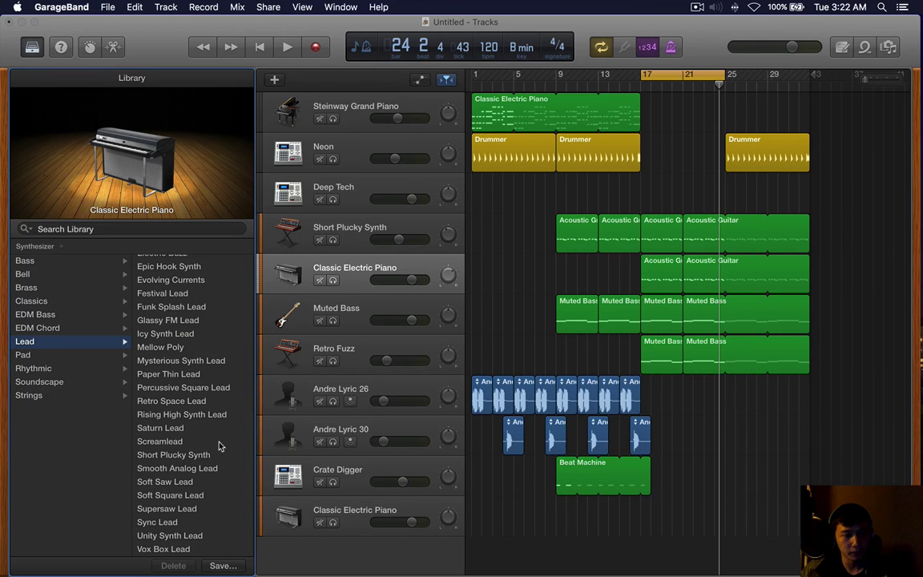
click(376, 231)
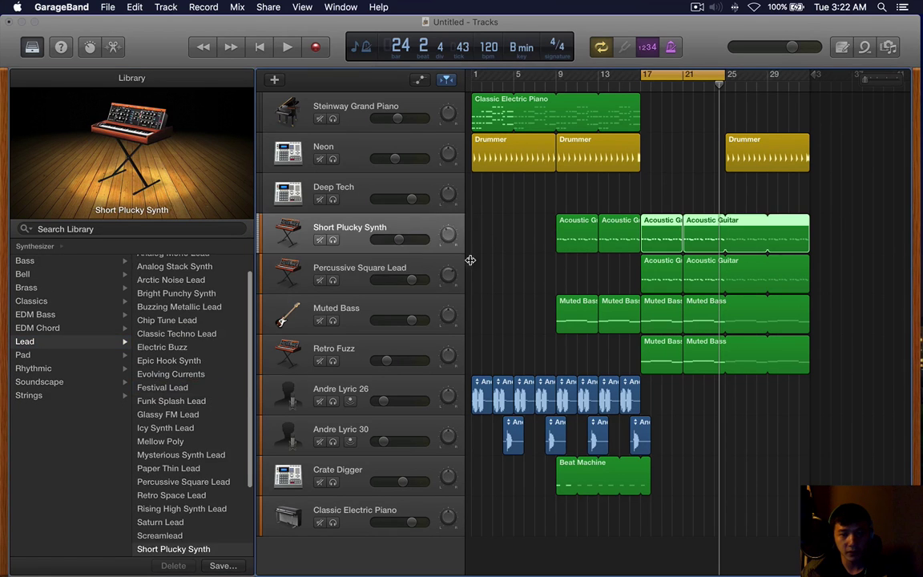
Set the Percussive Square Lead volume to -5.1 dB and audition it from bar 17 while viewing its controls and EQ.
click(378, 269)
click(418, 281)
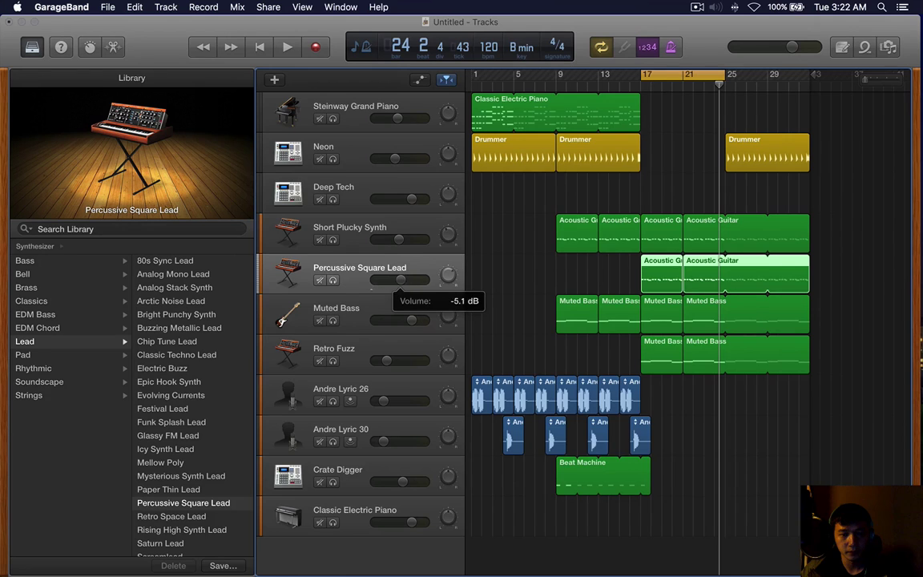
key(b)
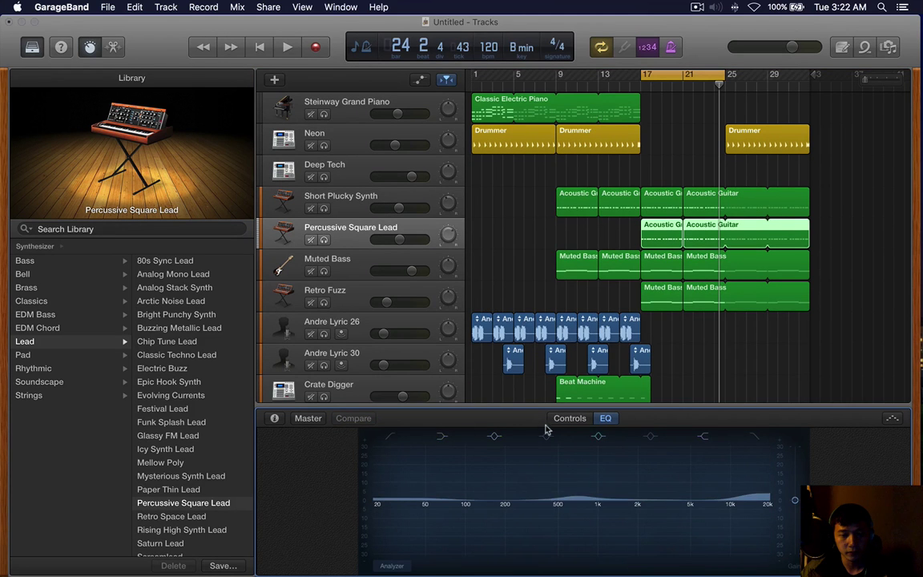
click(553, 422)
key(space)
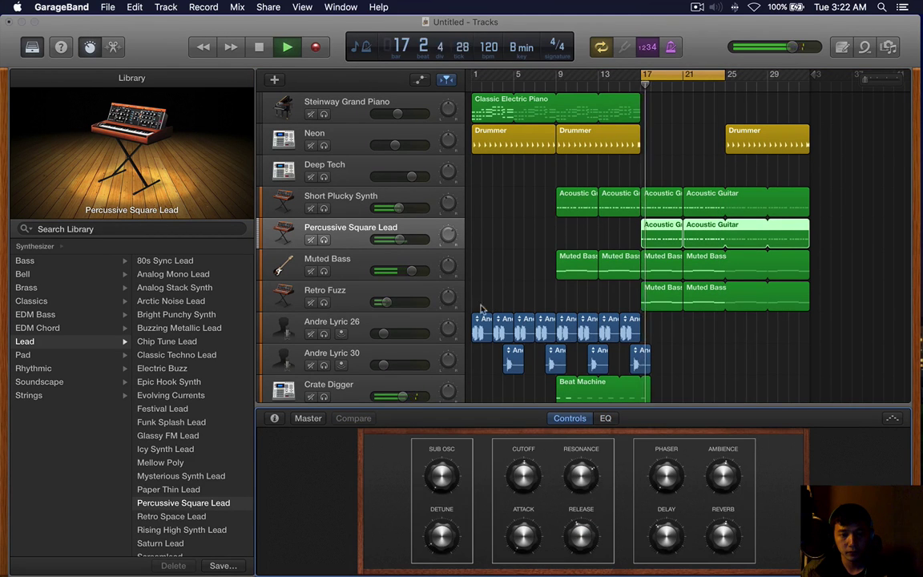
click(602, 420)
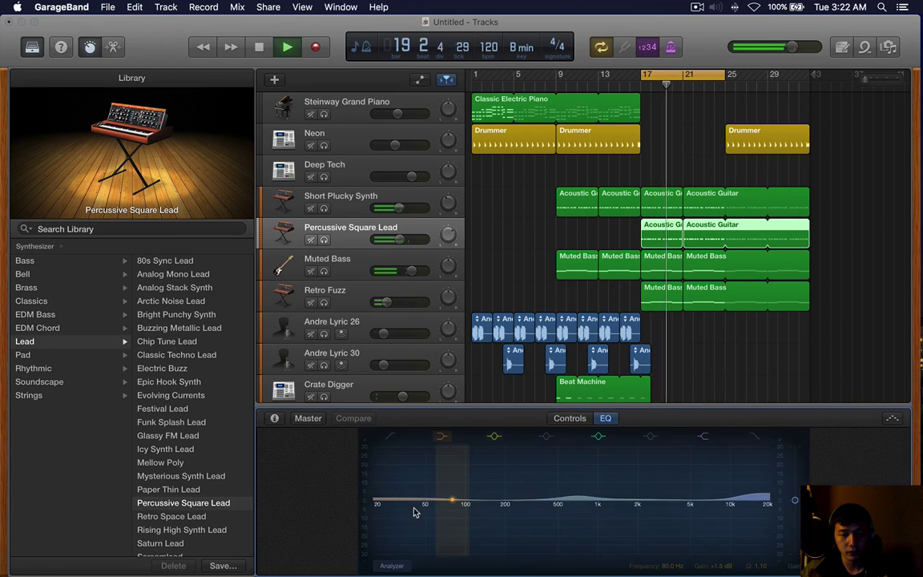
key(b)
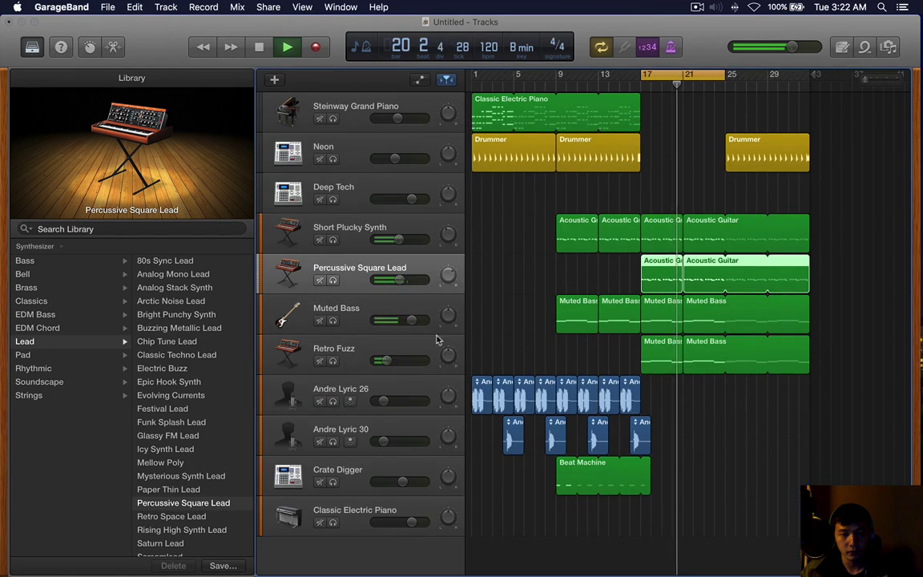
Lower the Percussive Square Lead volume substantially and reduce the Short Plucky Synth volume slightly during playback.
drag(398, 282, 383, 281)
click(393, 239)
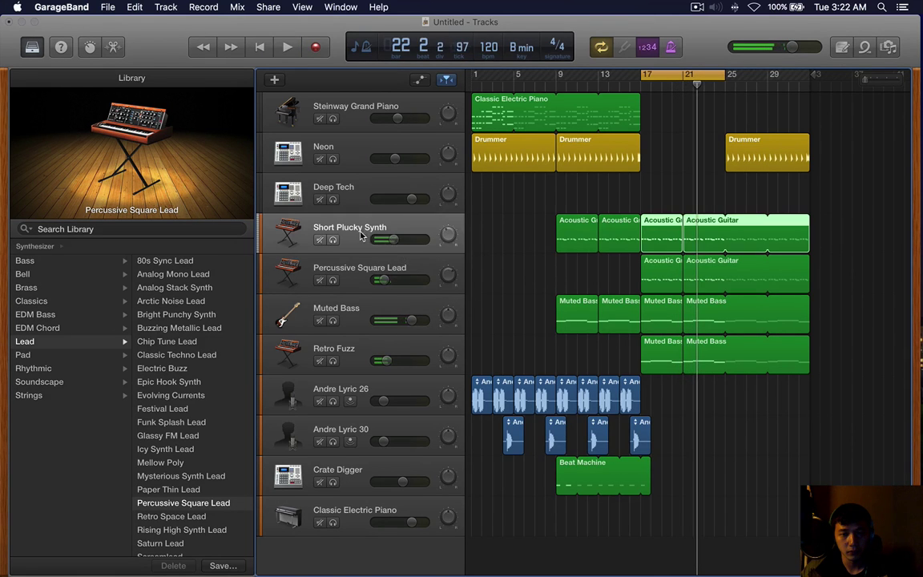
drag(394, 240, 395, 240)
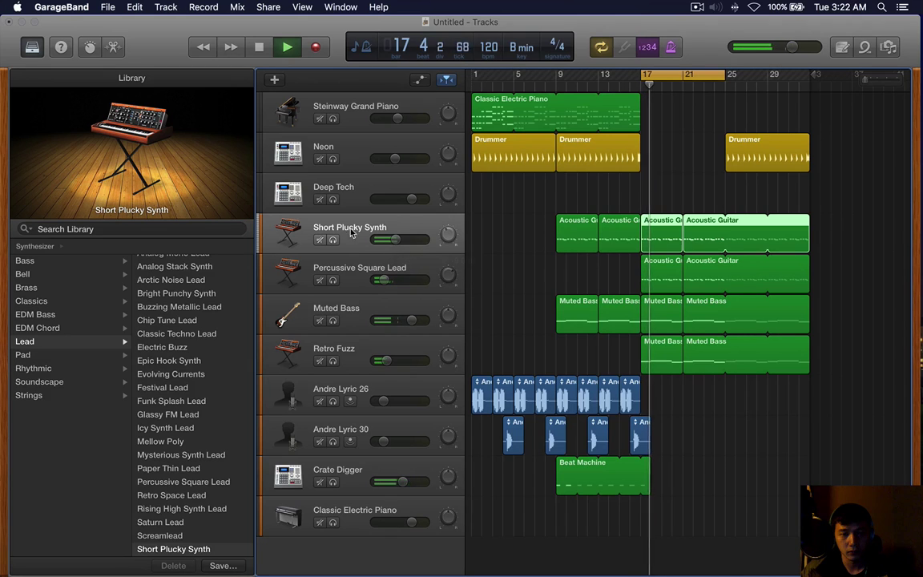
Hide the Library and solo the Short Plucky Synth track to audition it from bar 17.
key(y)
key(s)
key(space)
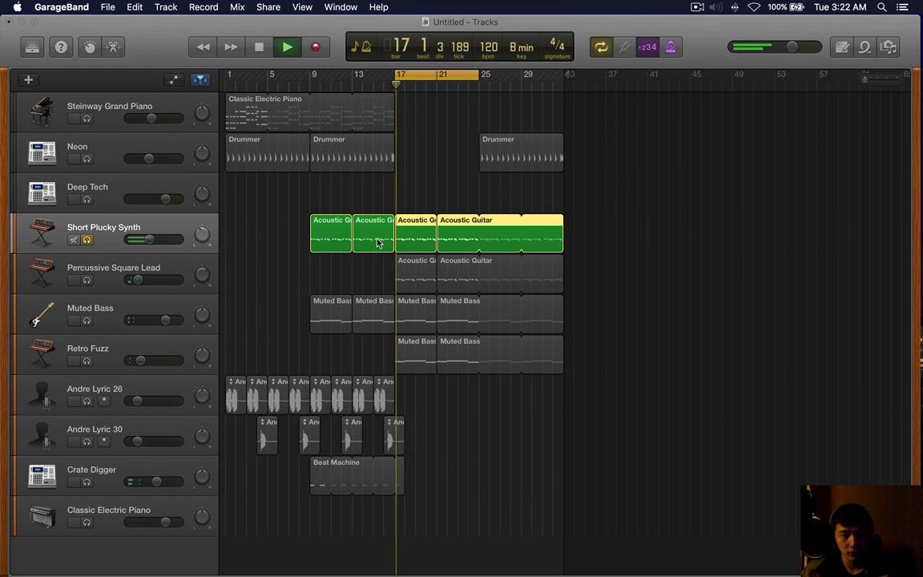
key(space)
Change the soloed track's instrument from Short Plucky Synth to Acoustic Guitar in the Guitar category and audition it.
key(y)
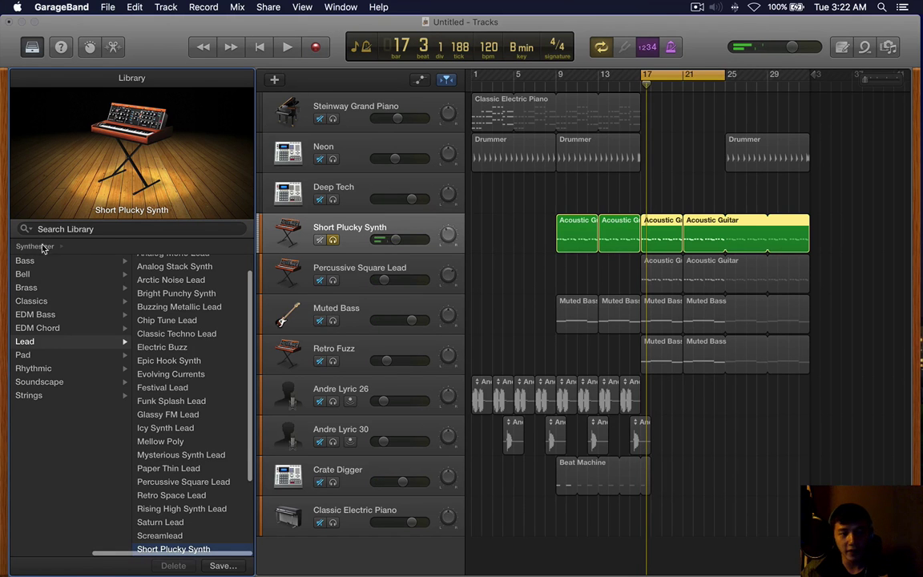
click(43, 246)
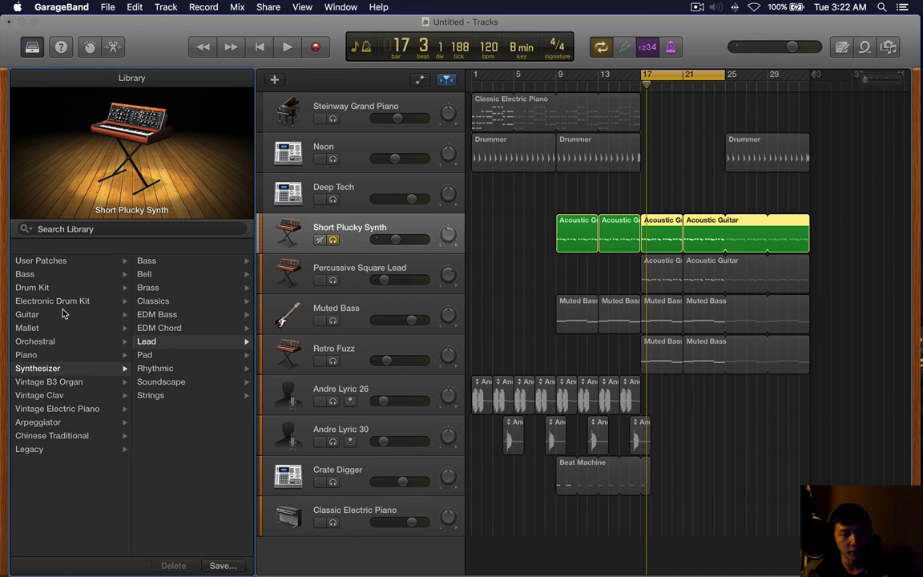
click(64, 313)
key(space)
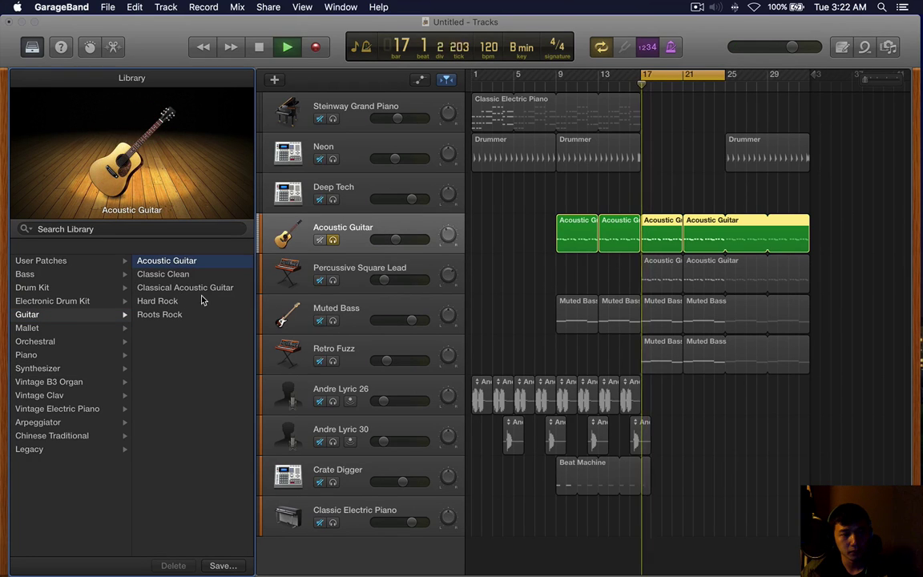
key(space)
Add the Amp Designer plug-in to the Acoustic Guitar track's effects chain.
key(b)
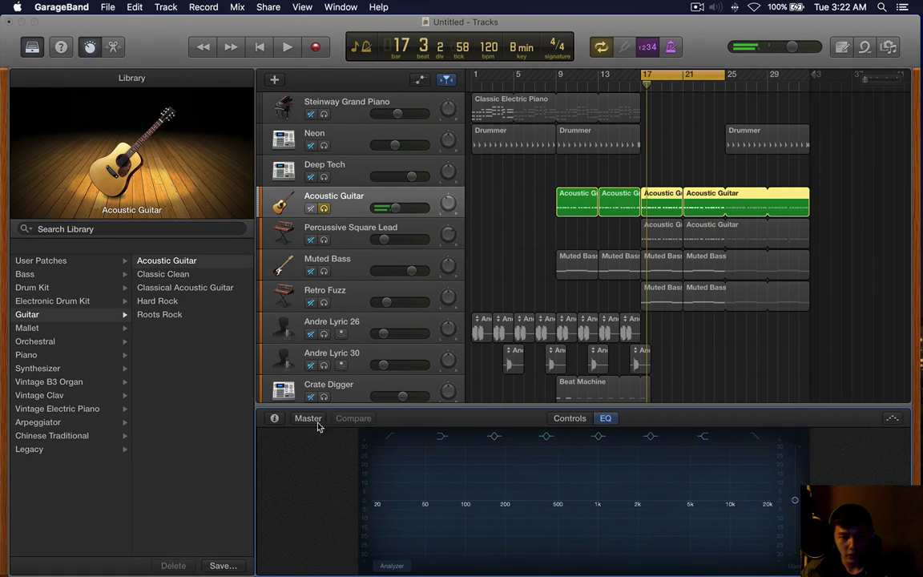
click(275, 418)
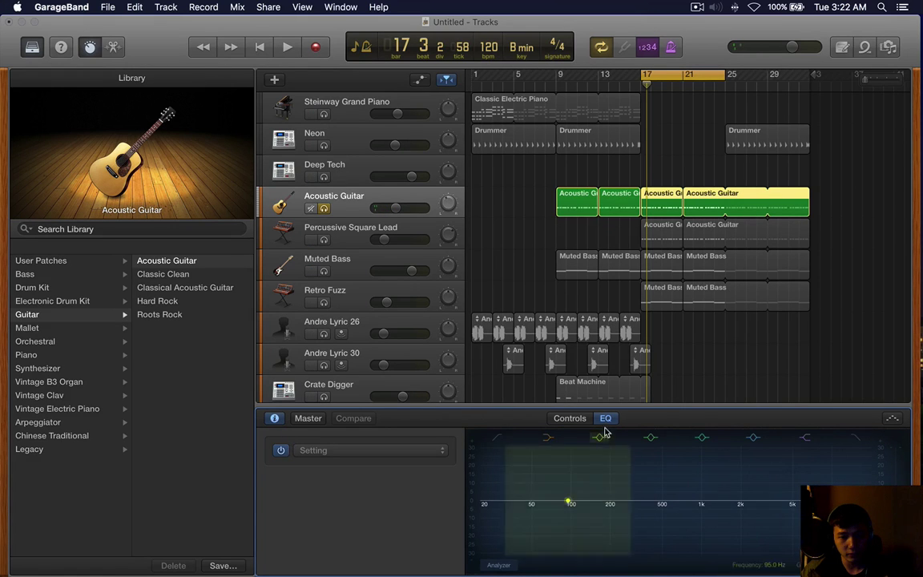
click(570, 418)
click(343, 533)
scroll(364, 505, down, 3)
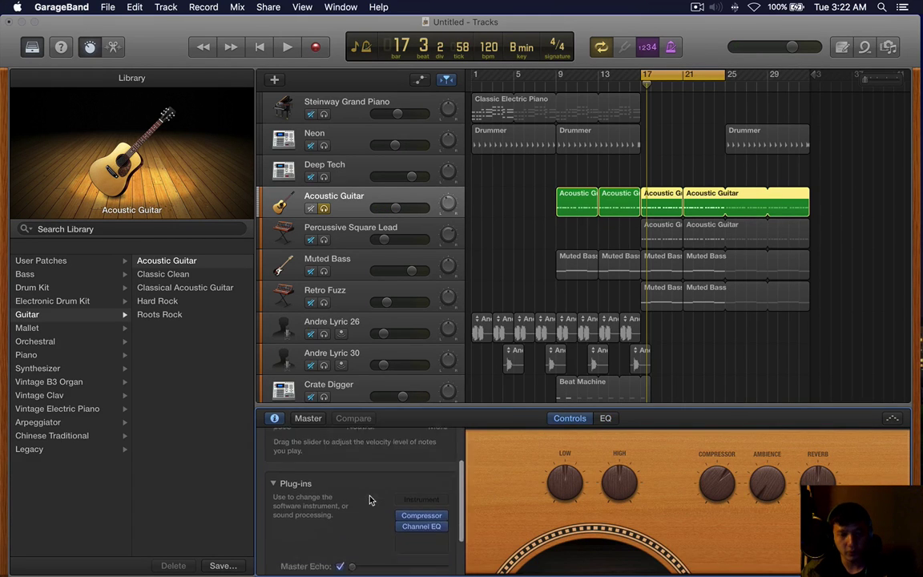
click(422, 490)
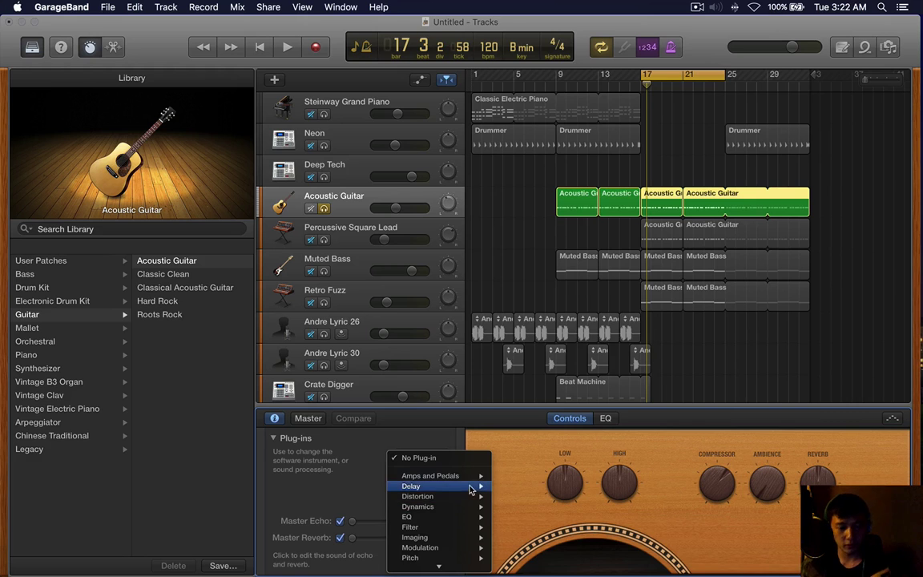
mouse_move(449, 475)
click(514, 477)
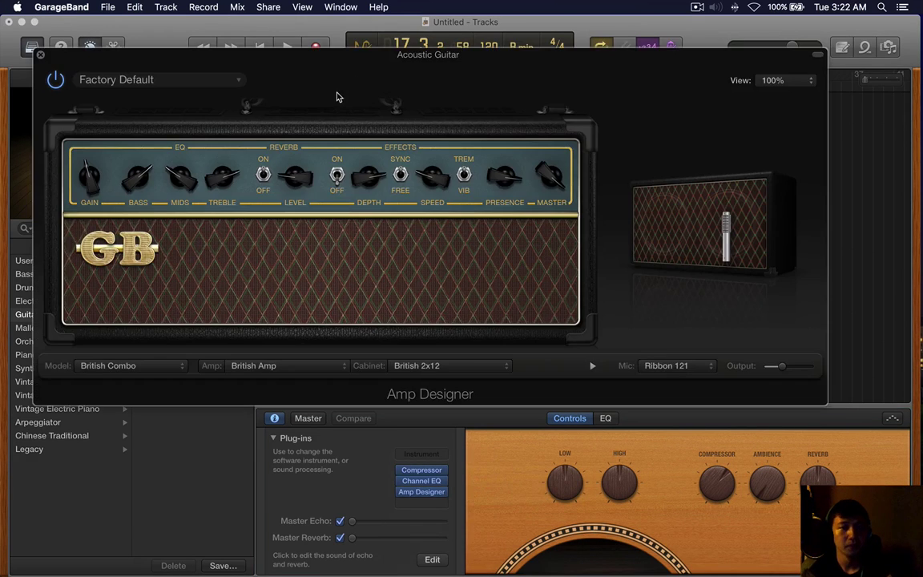
Load the Clean preset Mid Box in Amp Designer and close the plug-in window.
drag(337, 93, 402, 73)
click(275, 60)
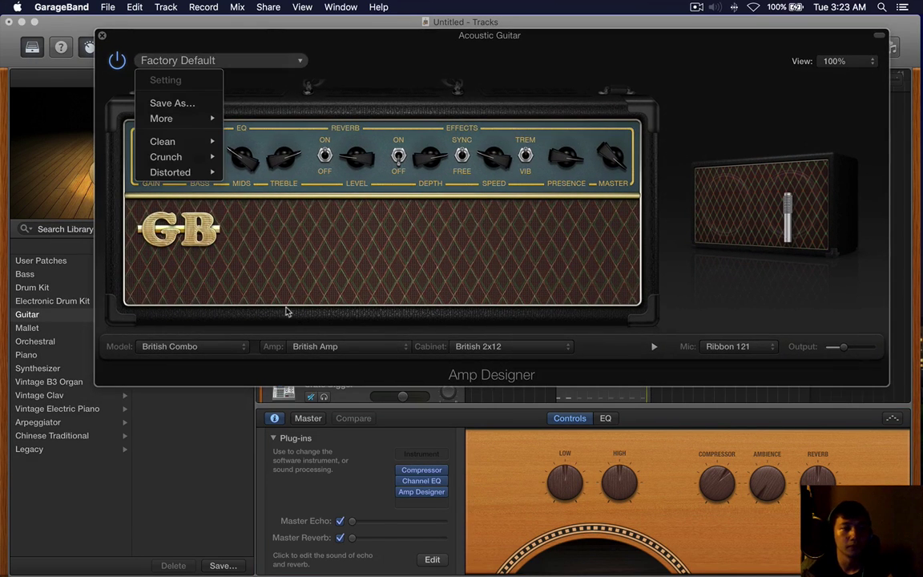
mouse_move(184, 141)
scroll(273, 192, down, 5)
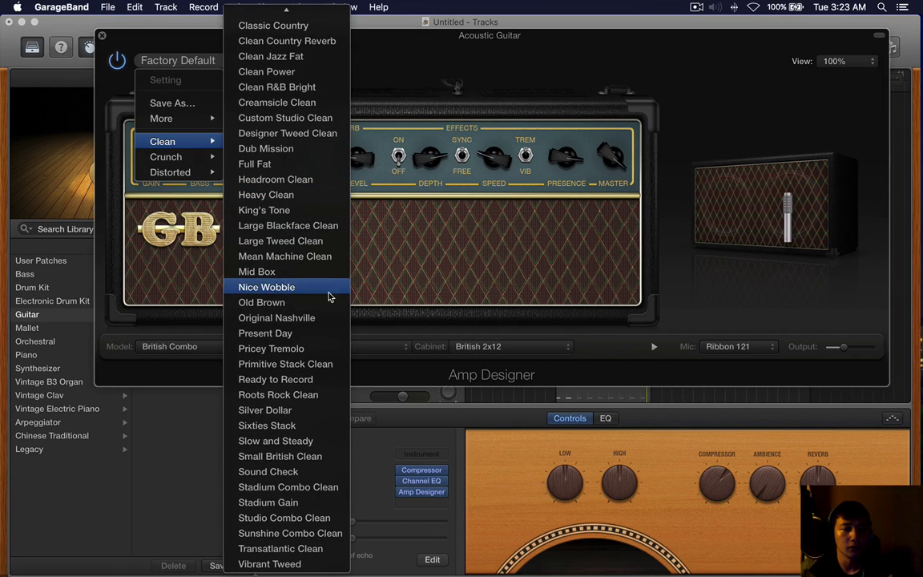
click(336, 272)
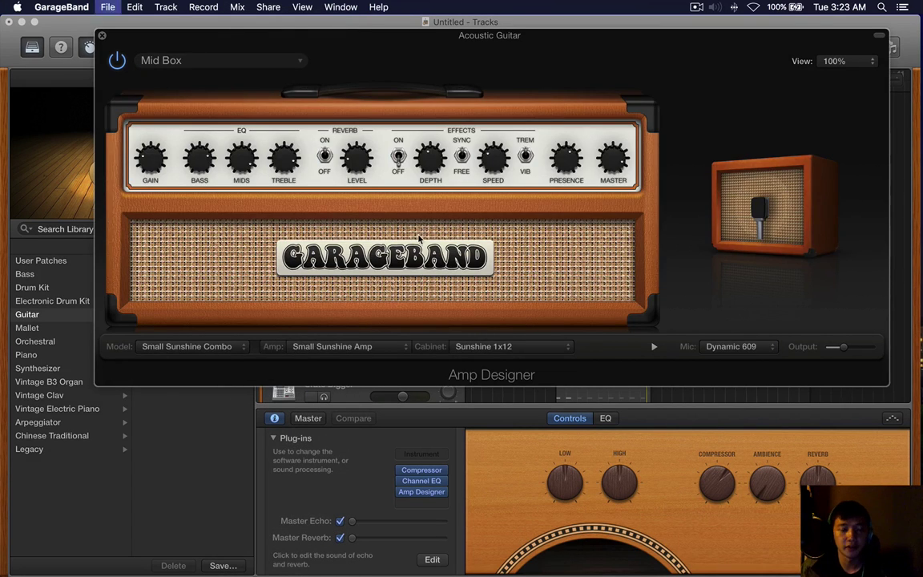
key(super+w)
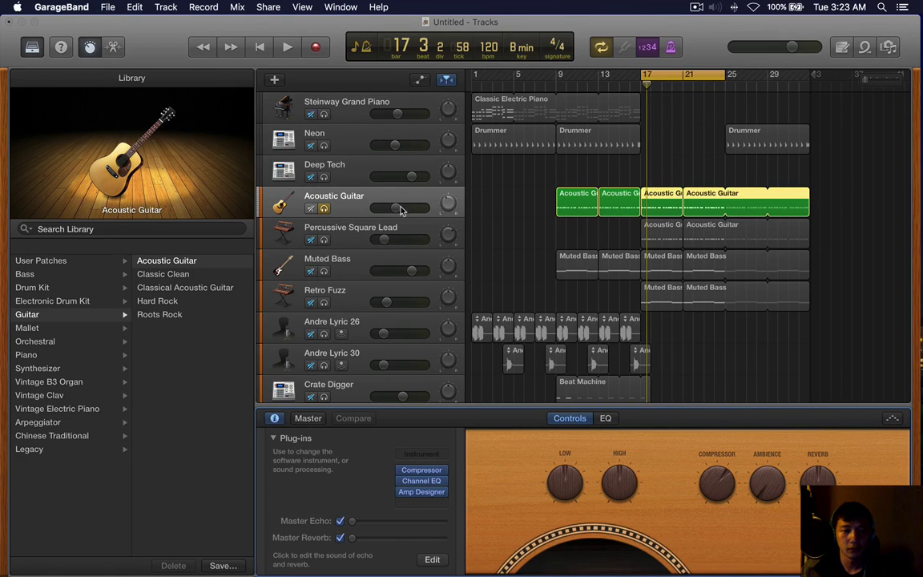
Lower the Acoustic Guitar volume, set Percussive Square Lead to -16.4 dB, and audition both tracks soloed.
drag(399, 208, 387, 240)
key(space)
click(325, 240)
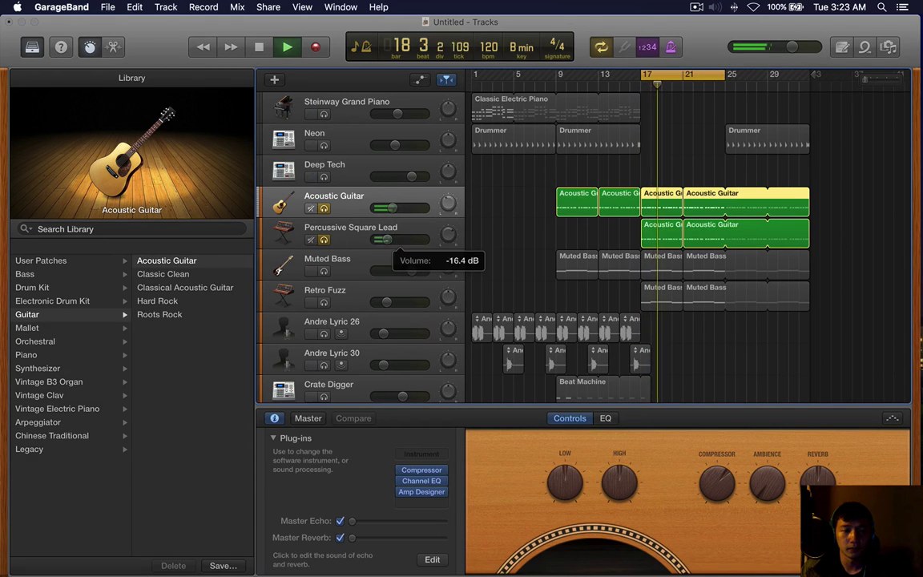
Unsolo the Acoustic Guitar and Percussive Square Lead tracks and play the full mix from bar 17.
key(space)
click(324, 208)
click(324, 240)
key(space)
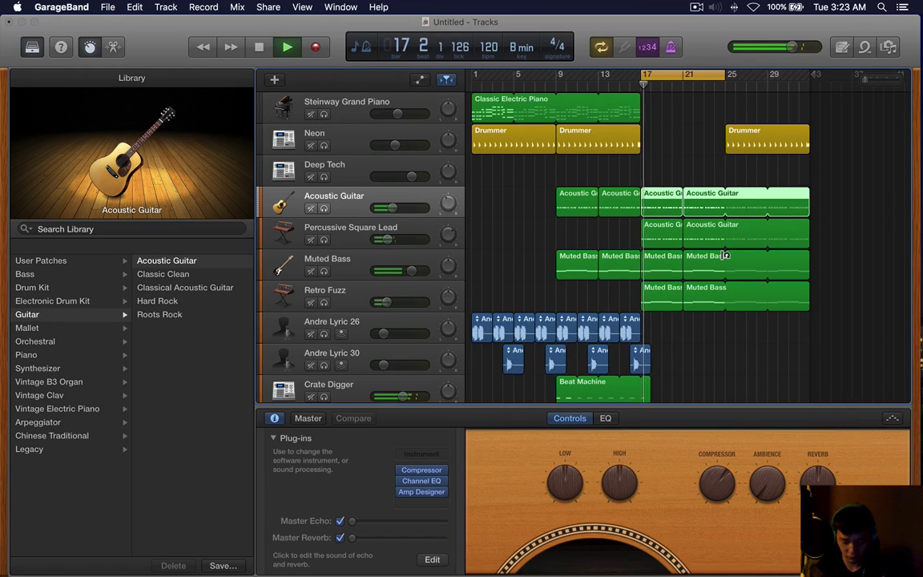
key(F12)
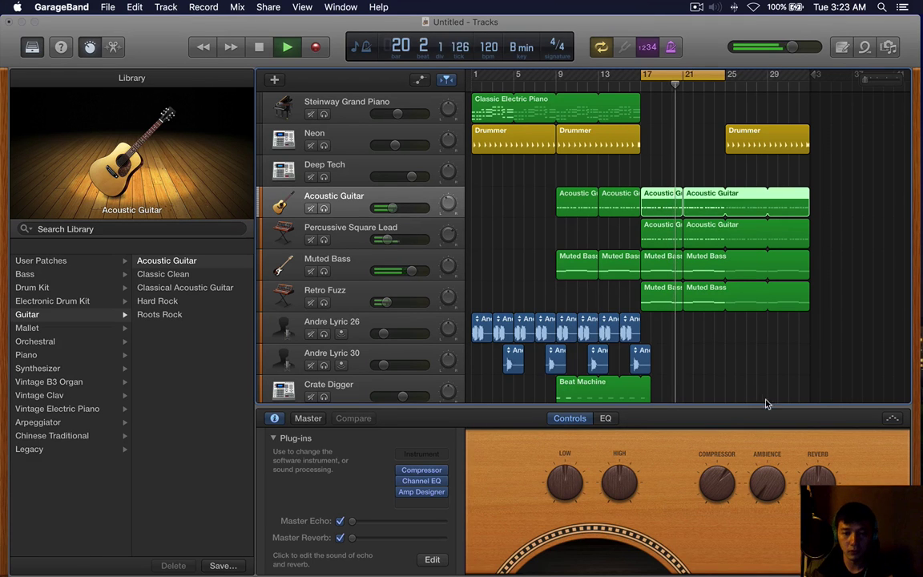
key(space)
Copy the four Andre Lyric 30 regions along their track so that the copies start at bar 20.
drag(710, 357, 499, 365)
scroll(500, 365, up, 5)
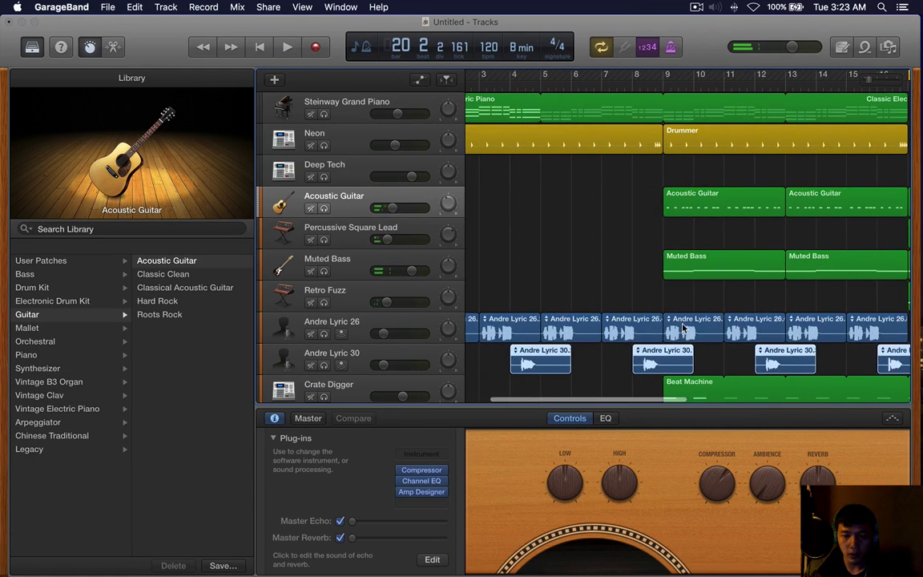
key(b)
key(super+Left)
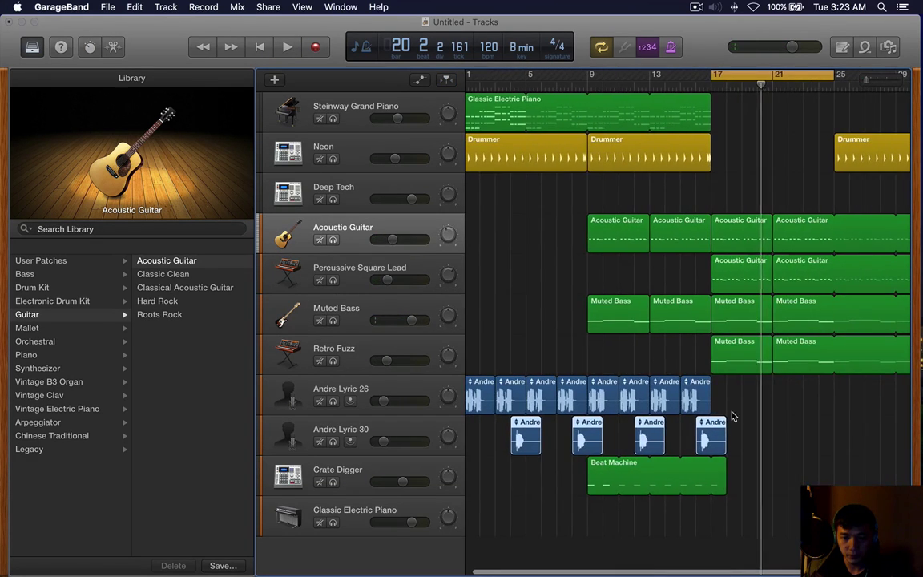
key(super+Left)
click(511, 87)
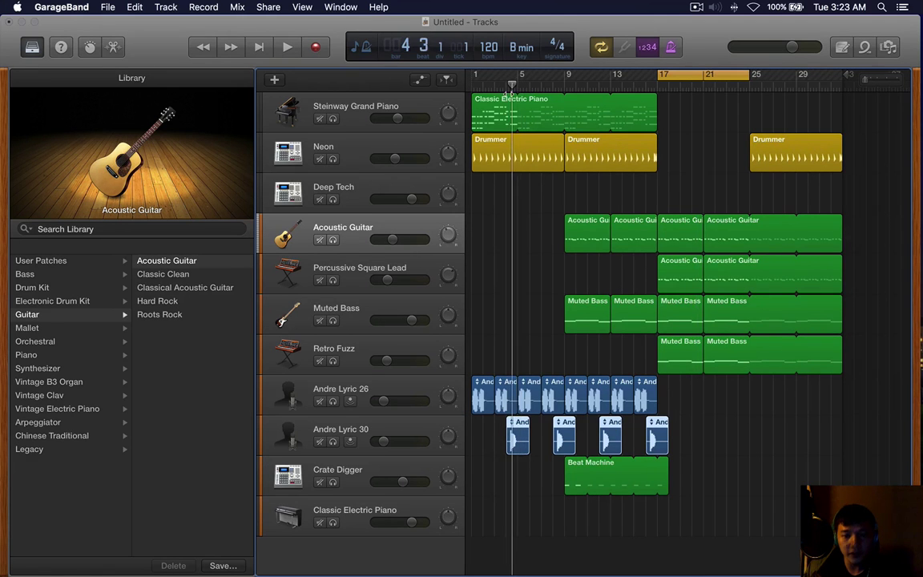
key(super+Right)
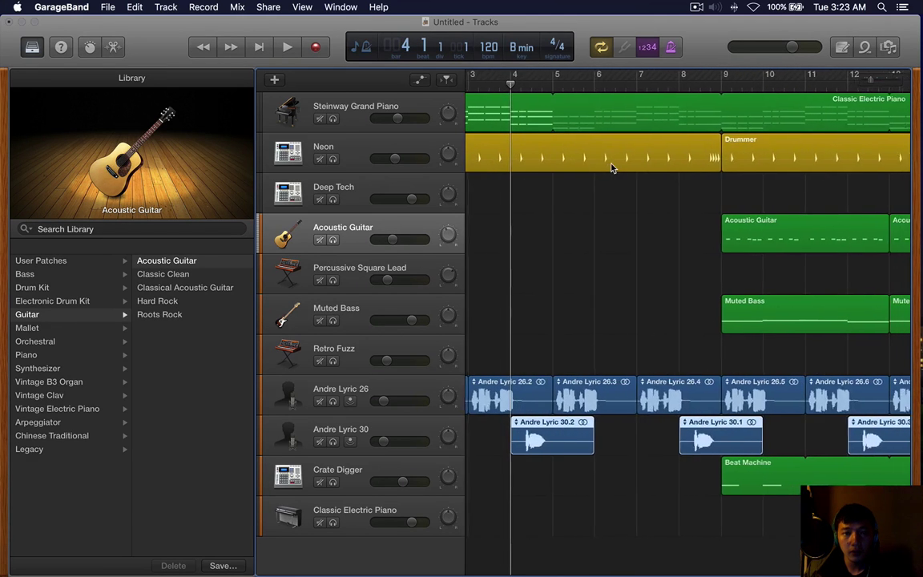
key(super+Left)
key(super+Left)
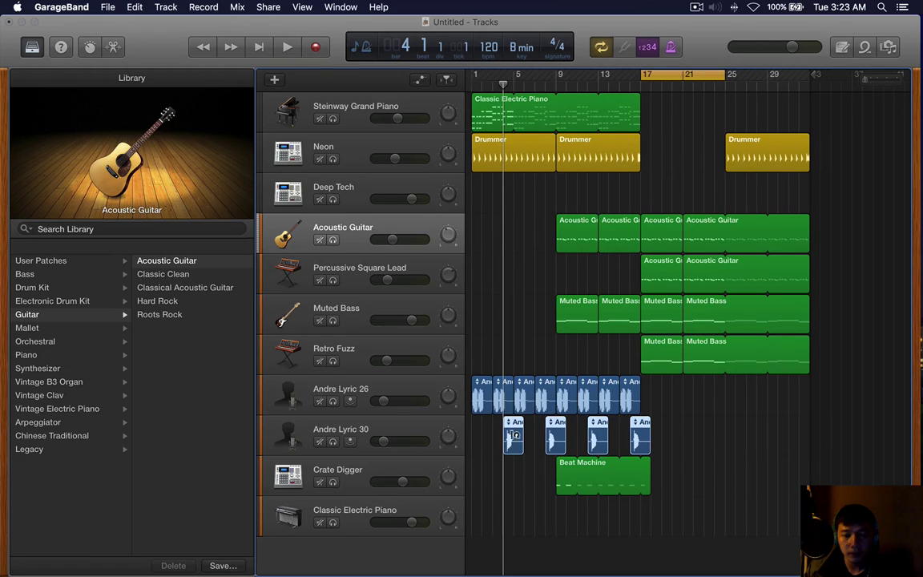
drag(515, 439, 685, 440)
Play the looped section and compare it with the Acoustic Guitar and Percussive Square Lead tracks muted and unmuted.
key(space)
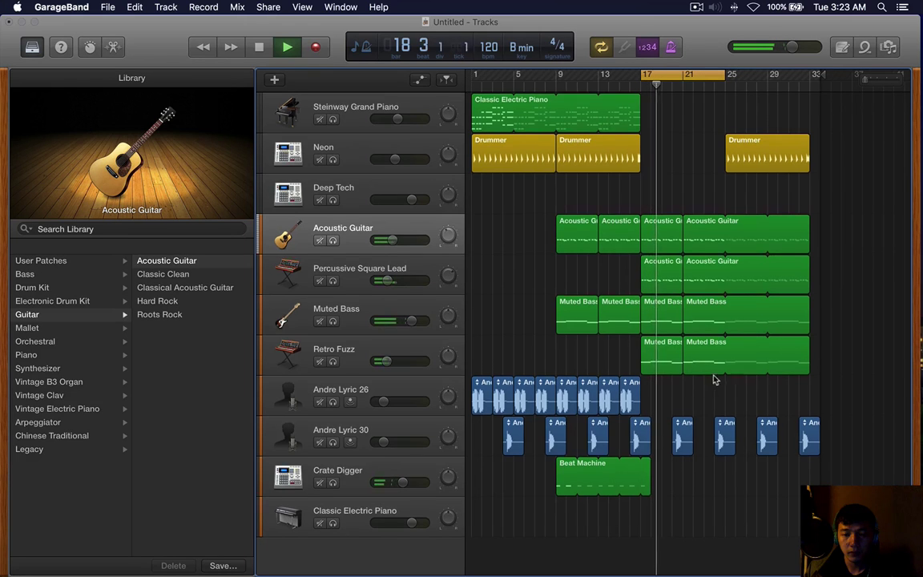
drag(671, 399, 898, 468)
click(690, 400)
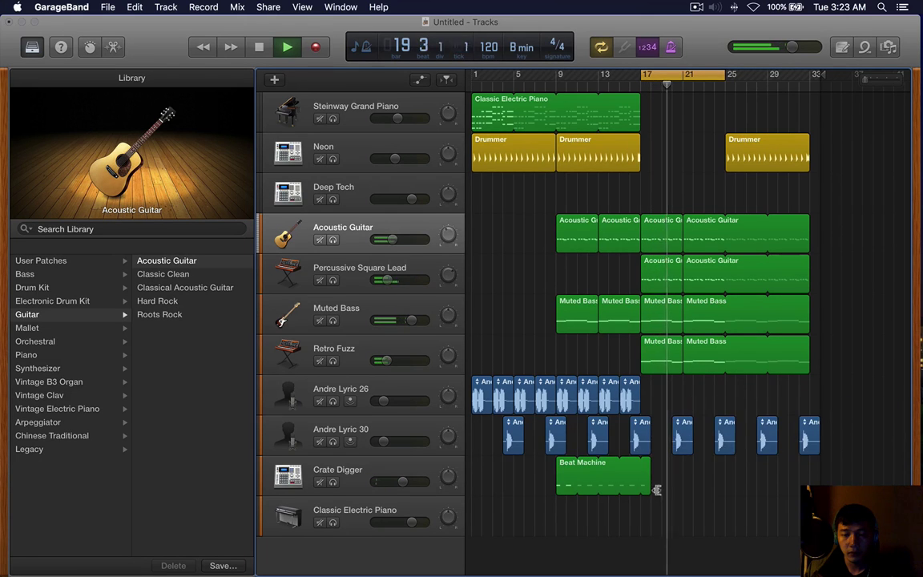
scroll(650, 452, down, 1)
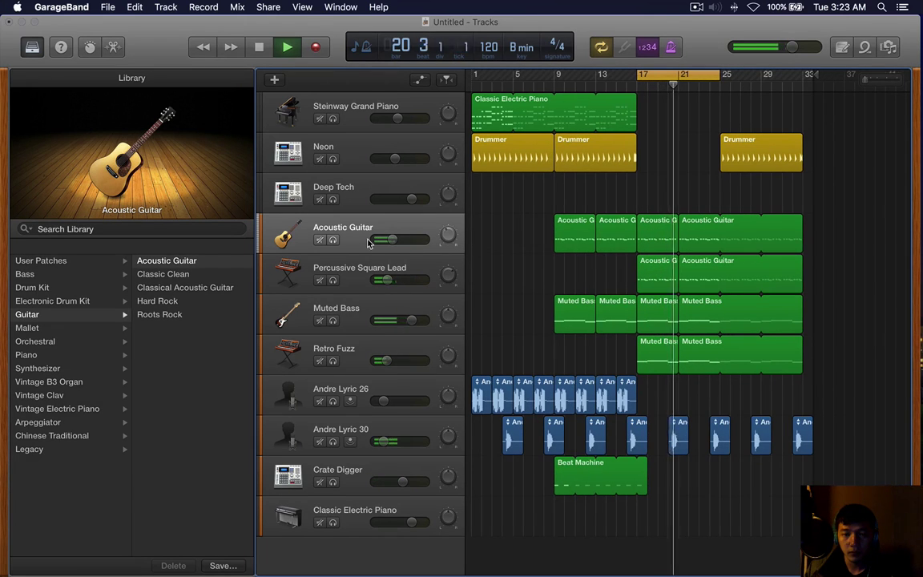
click(319, 240)
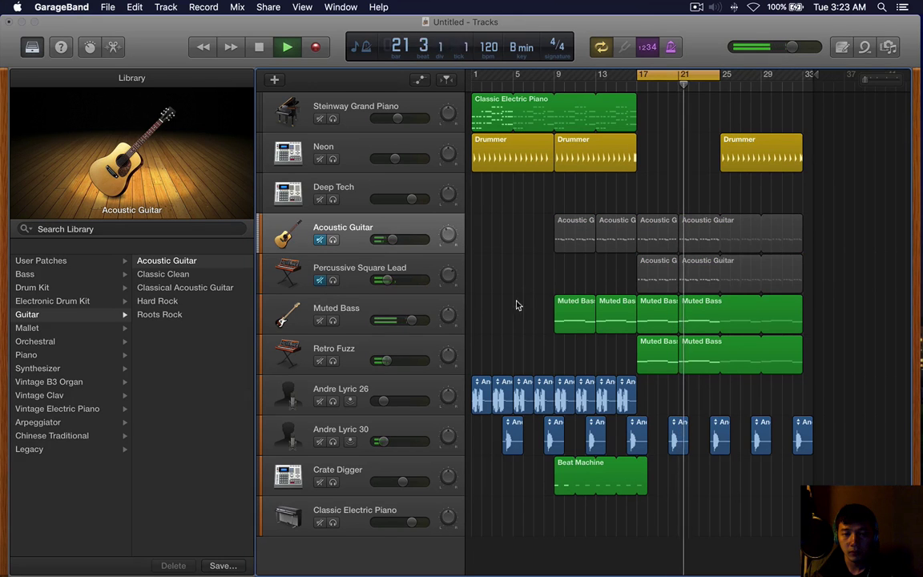
click(319, 240)
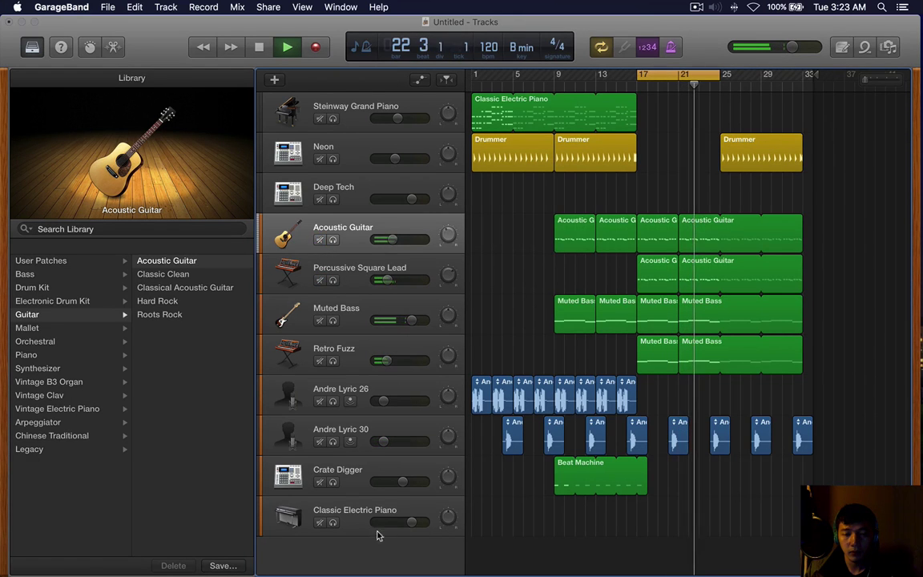
Select the Classic Electric Piano track, hide the Library, and turn off the bar 17 to 25 loop during playback.
click(370, 525)
key(y)
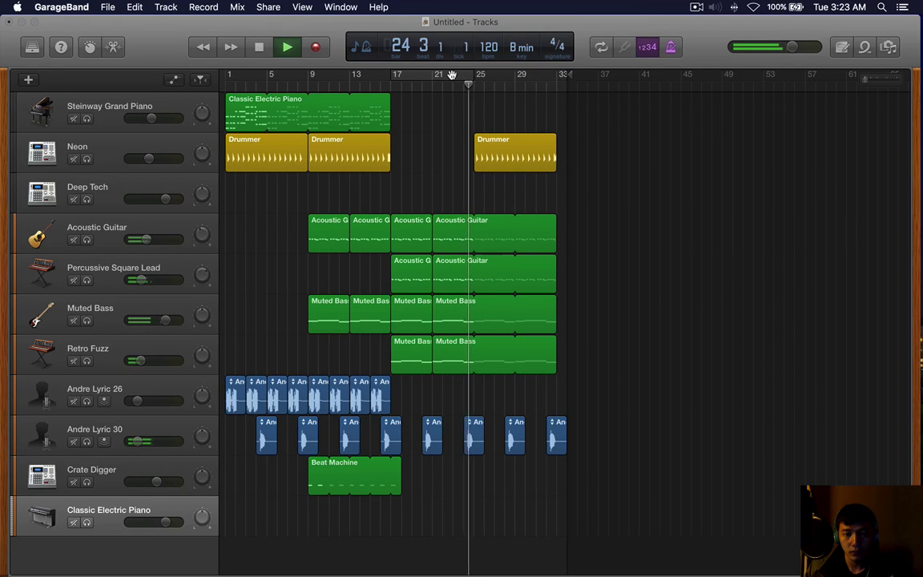
drag(413, 403, 311, 405)
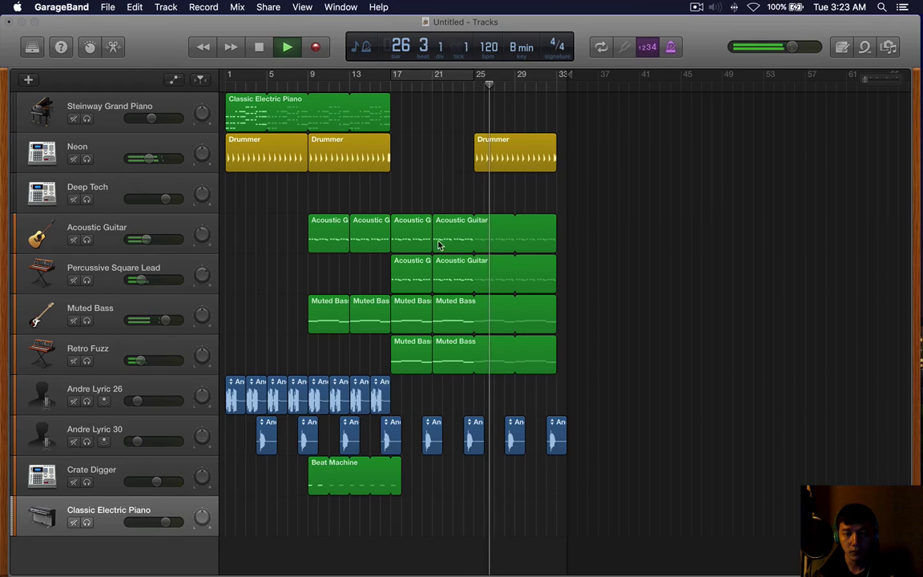
Stop playback and delete the Percussive Square Lead track together with its regions.
key(space)
drag(409, 206, 565, 260)
click(133, 231)
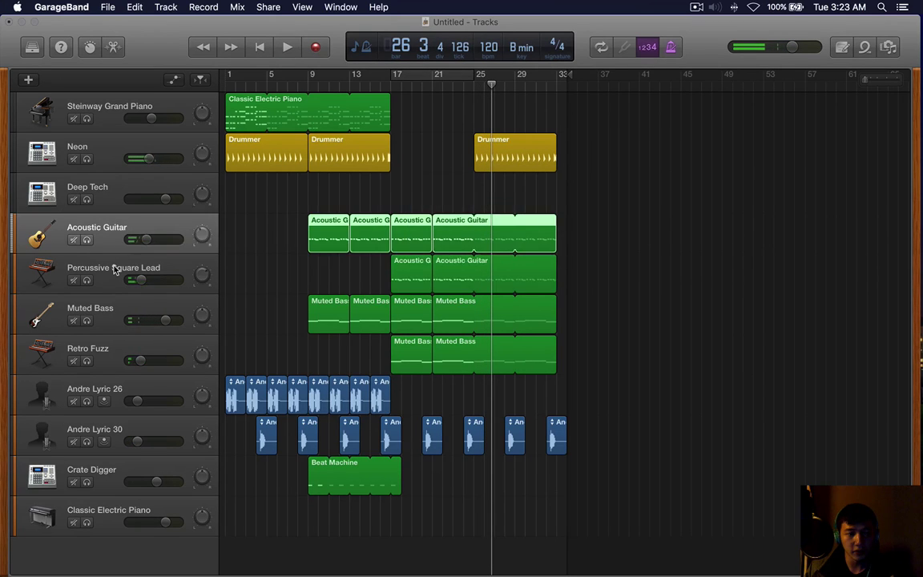
click(112, 264)
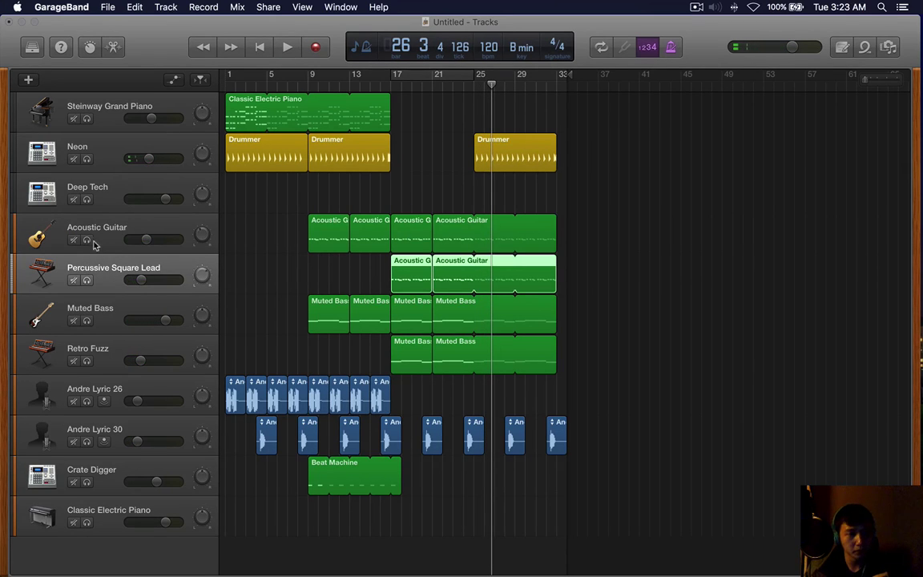
key(super+BackSpace)
Duplicate the Acoustic Guitar track as an empty track below it and delete the extra Classic Electric Piano track beneath the duplicate.
click(144, 243)
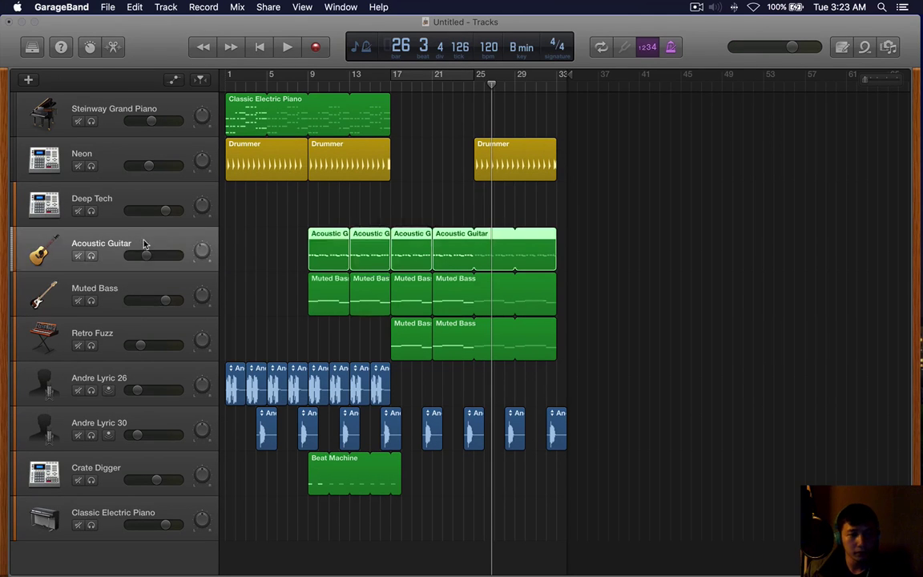
drag(297, 218, 540, 272)
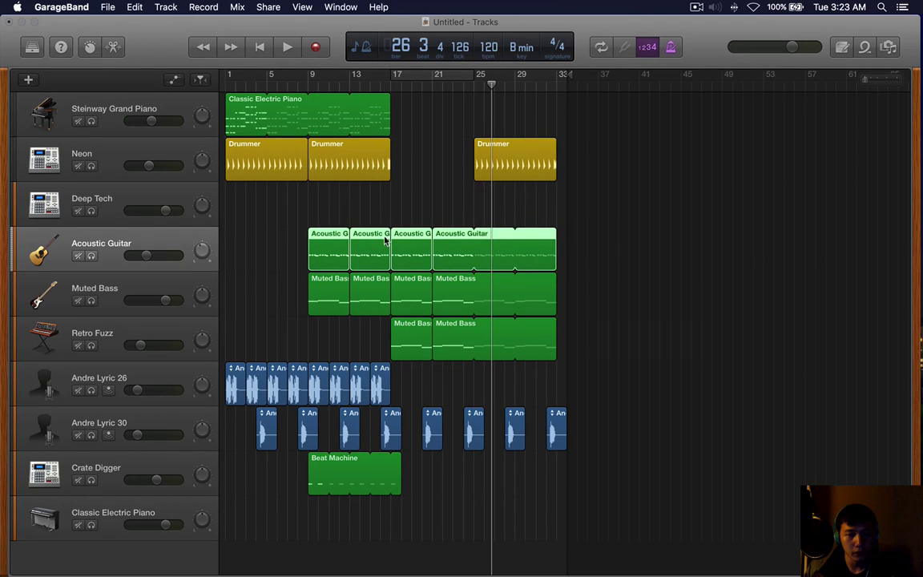
drag(362, 223, 354, 234)
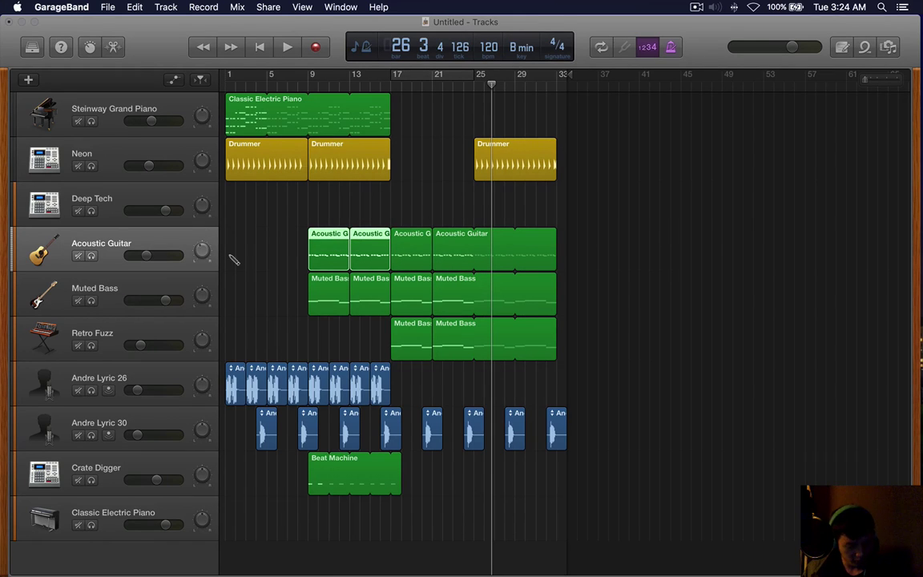
key(alt+super+s)
click(78, 240)
key(super+d)
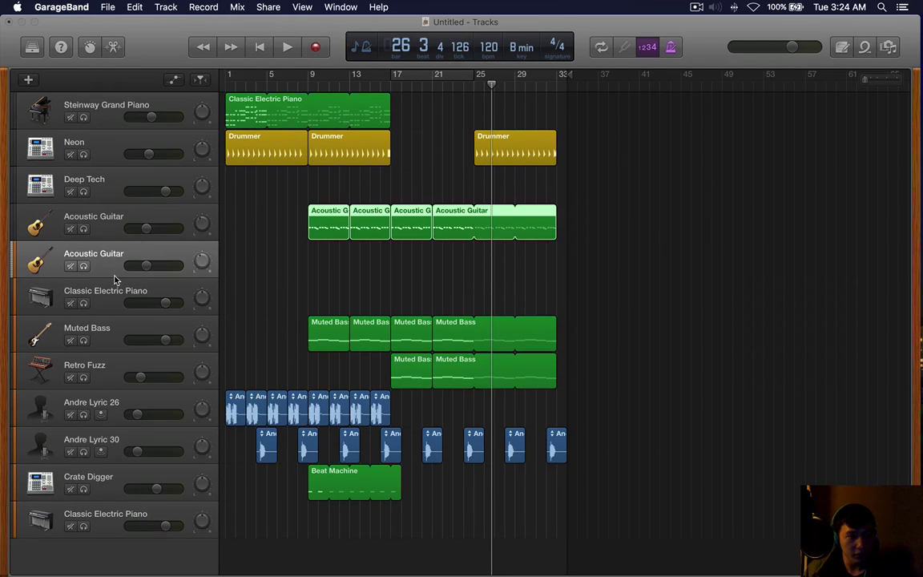
click(114, 275)
click(113, 290)
key(super+BackSpace)
Mute the original Acoustic Guitar track that holds the regions and deselect its regions.
click(110, 239)
key(m)
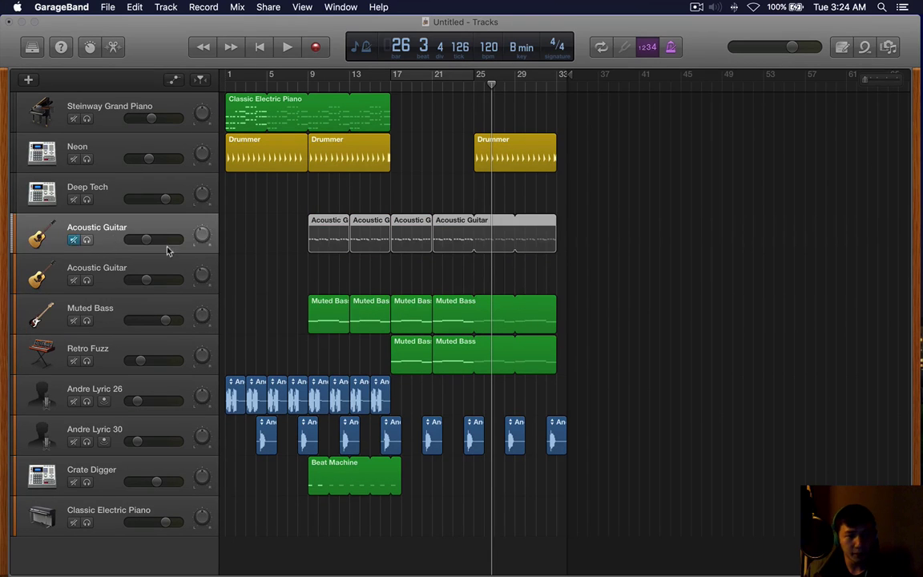
click(526, 288)
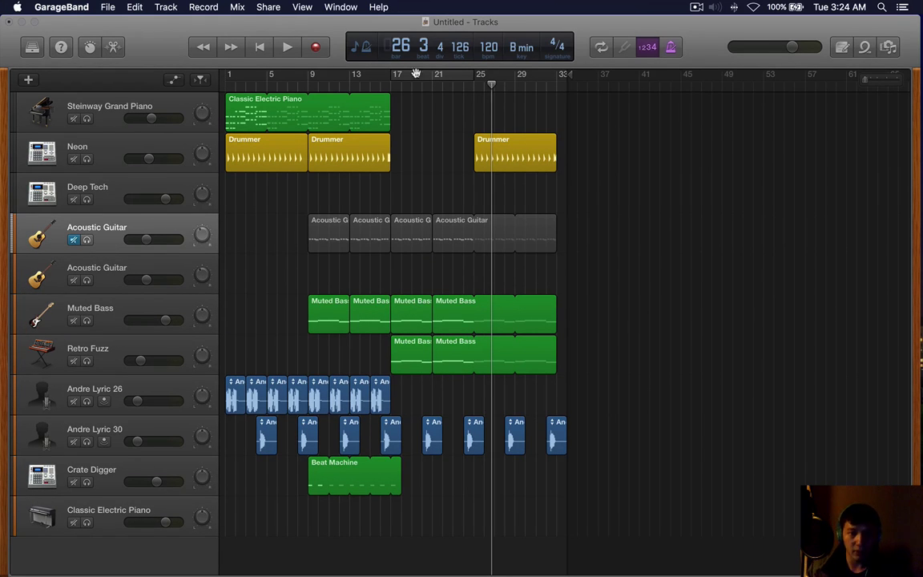
Play the song from around bar 12 and set up Musical Typing on the empty Acoustic Guitar track at octave C4.
click(337, 85)
key(space)
key(super+k)
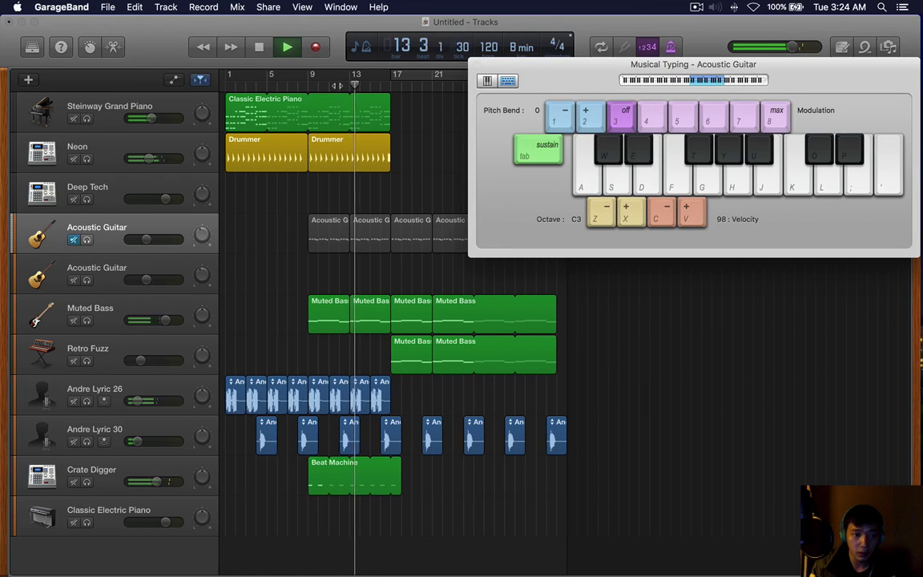
click(133, 264)
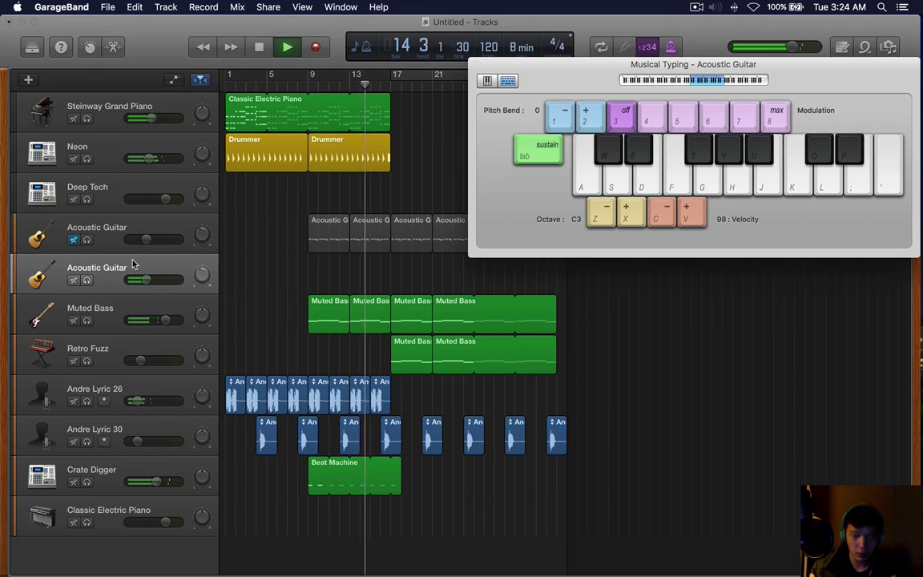
key(j)
key(o)
key(x)
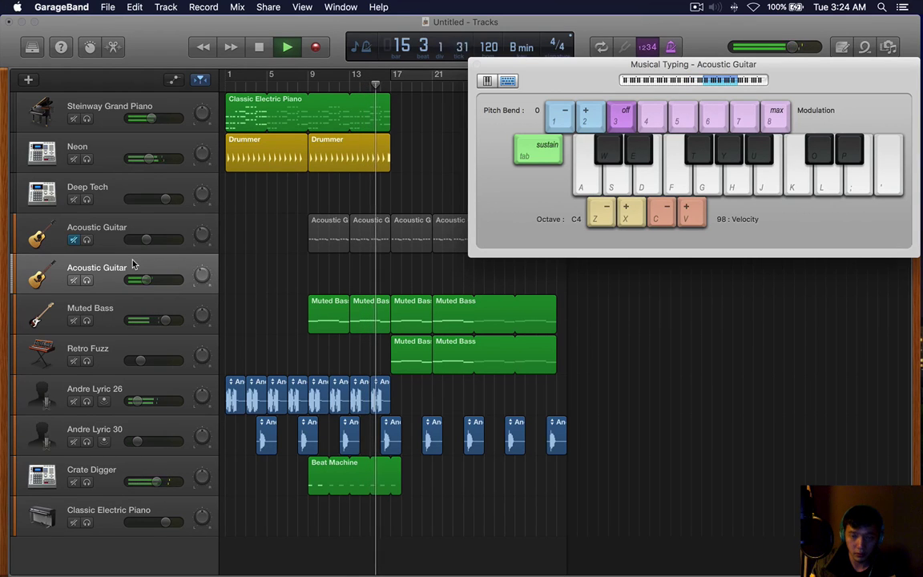
Try out guitar notes on the empty Acoustic Guitar track during playback, then stop around bar 22.
key(o)
key(j)
key(j)
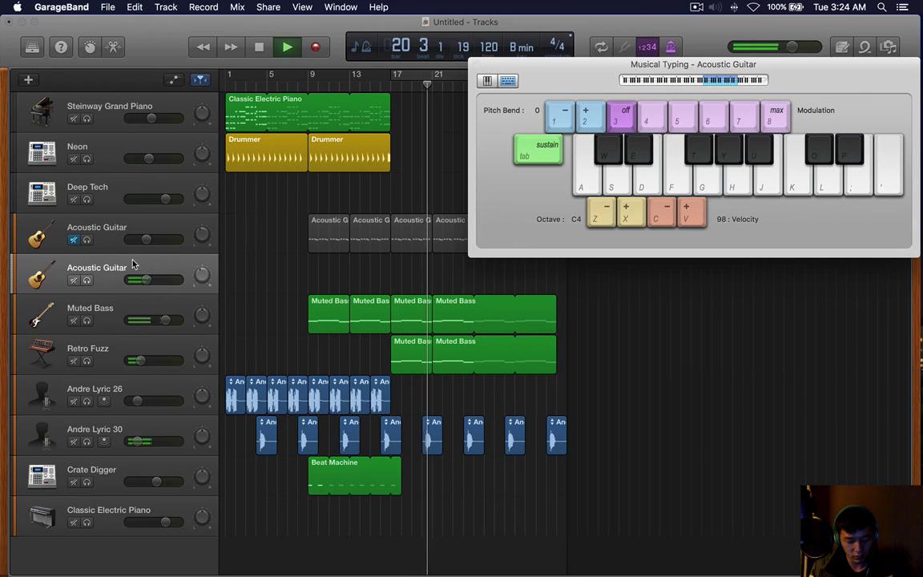
key(d)
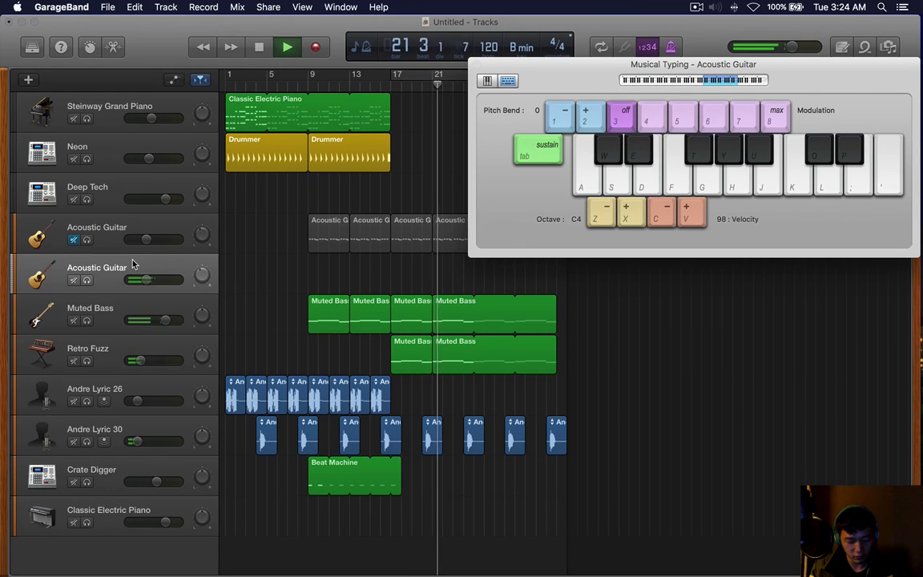
key(Return)
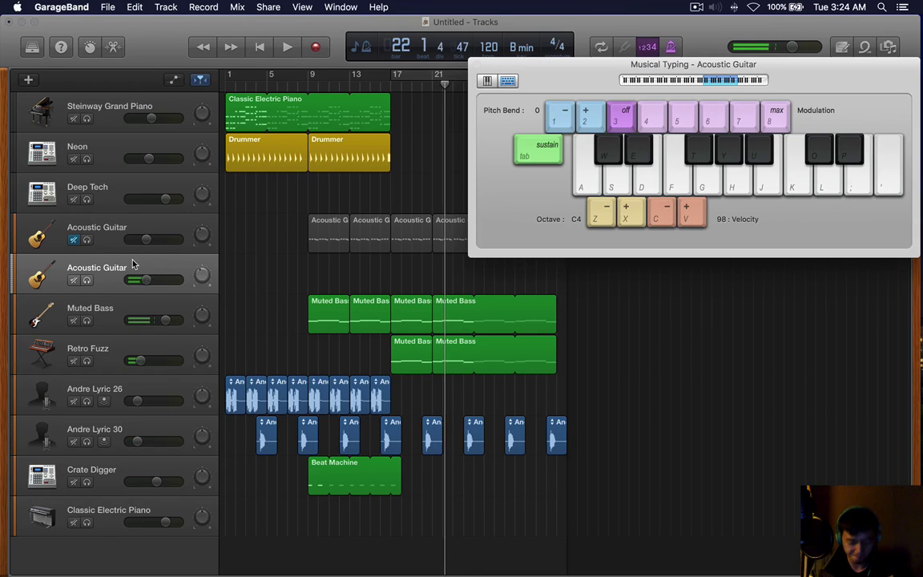
Play the song from the beginning and improvise a guitar melody at octave C4 over the mix, stopping around bar 31.
key(space)
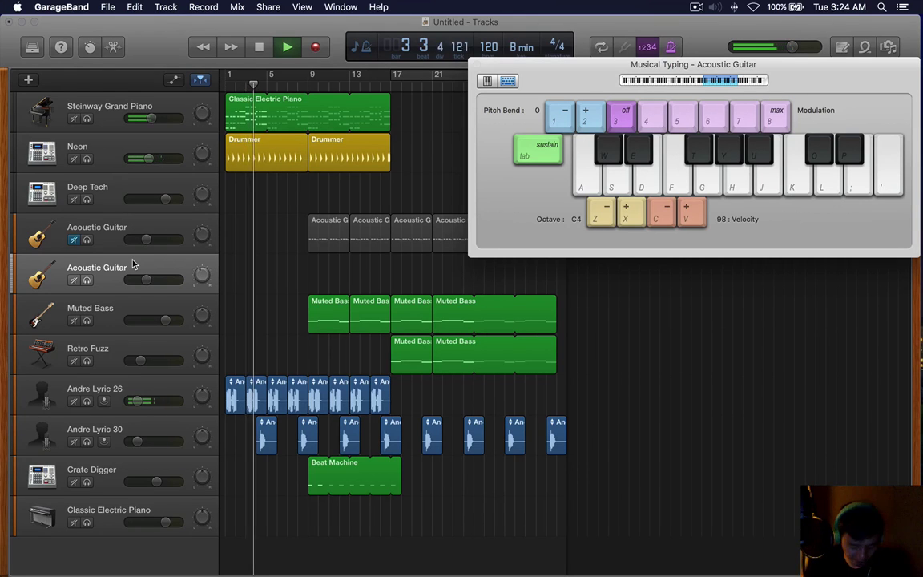
key(j)
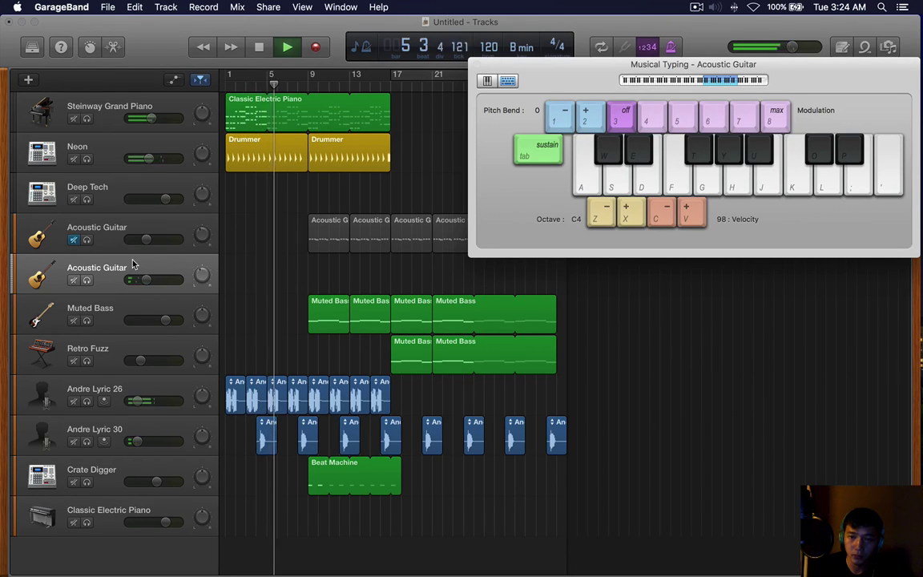
key(j)
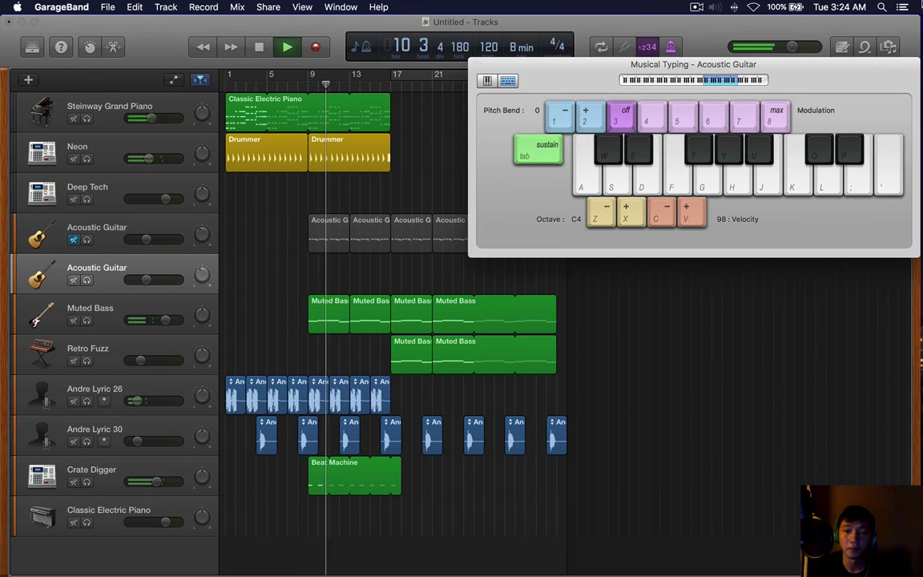
key(t)
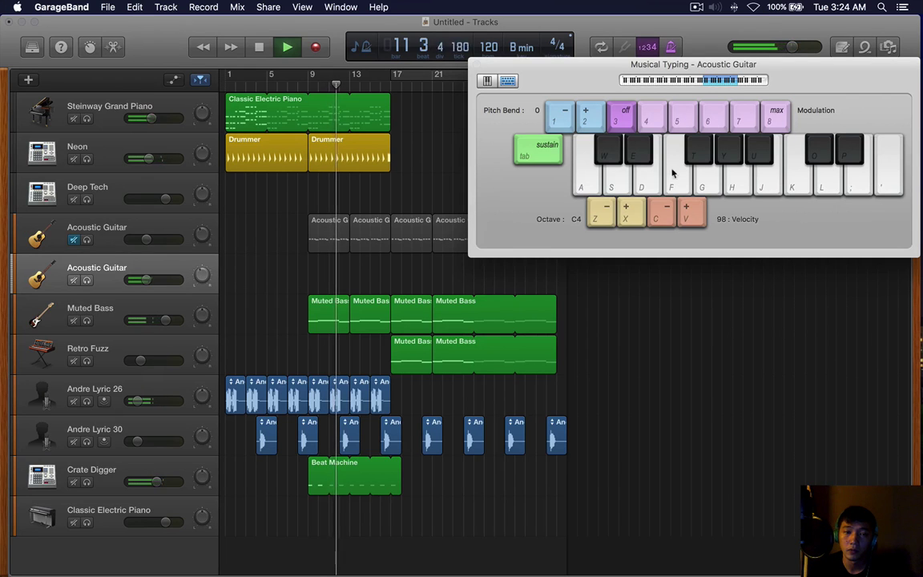
key(s)
key(d)
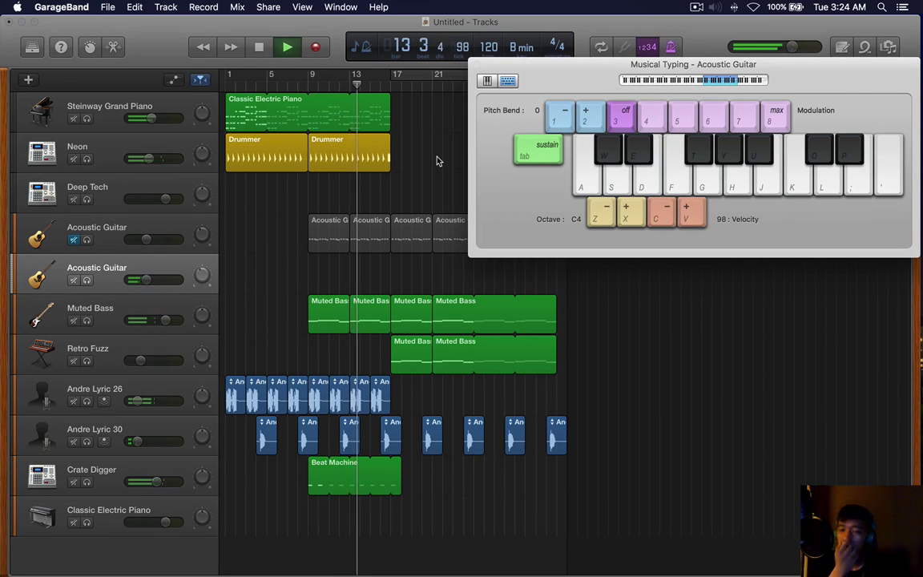
key(g)
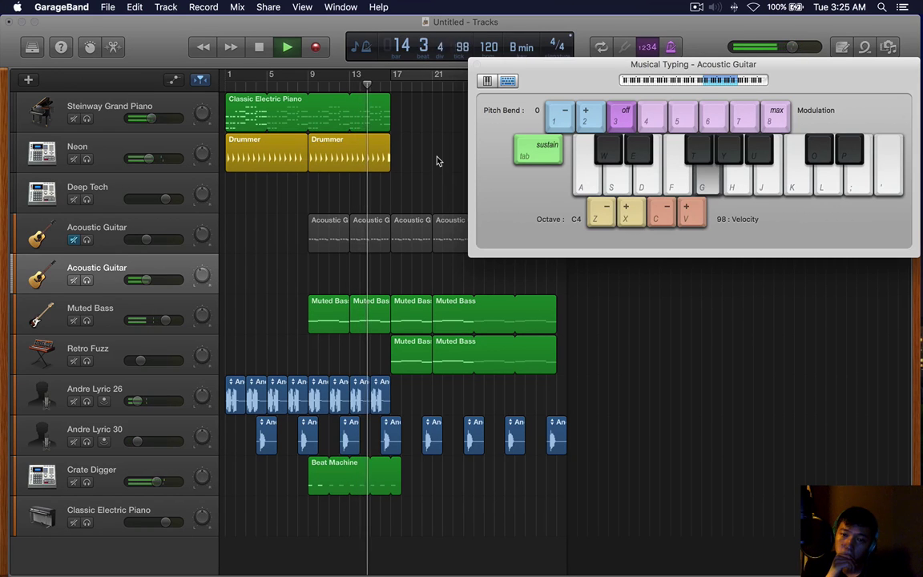
key(d)
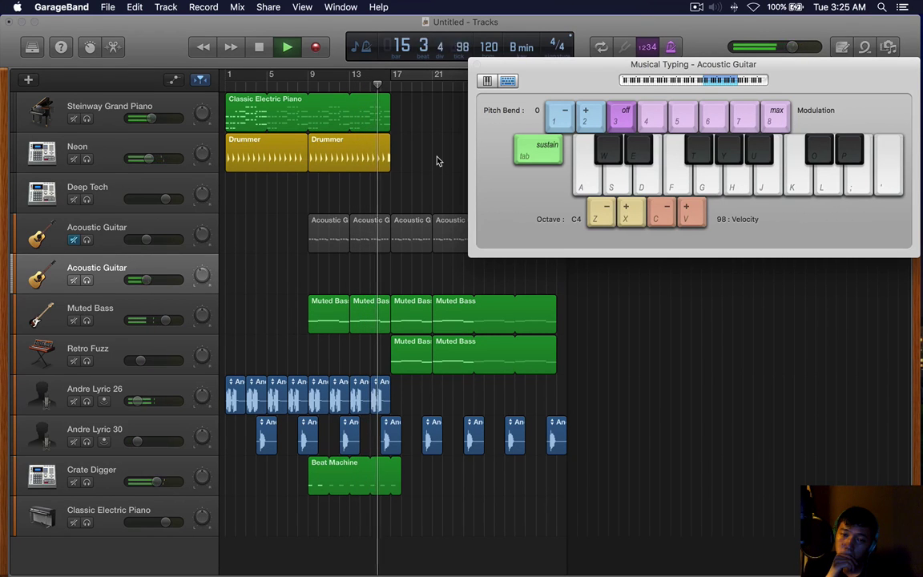
key(d)
key(a)
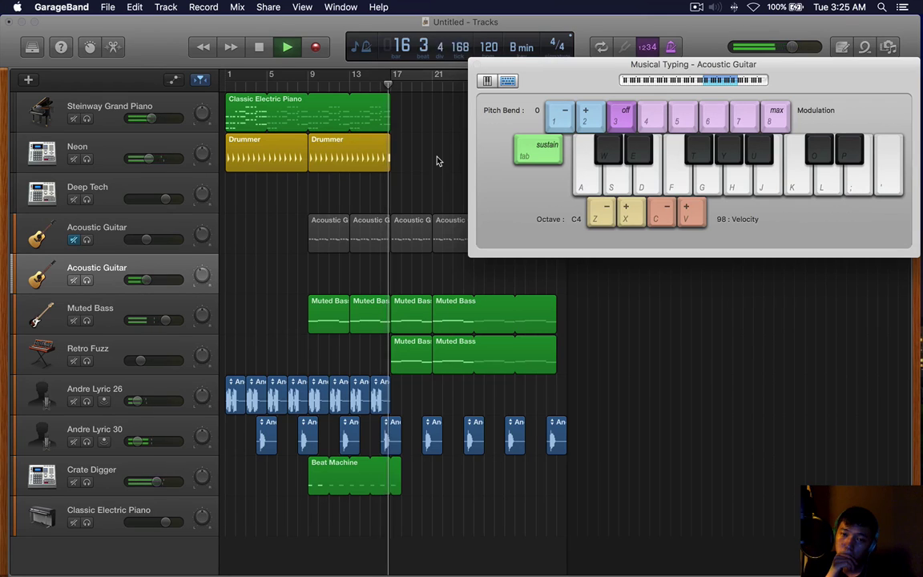
key(w)
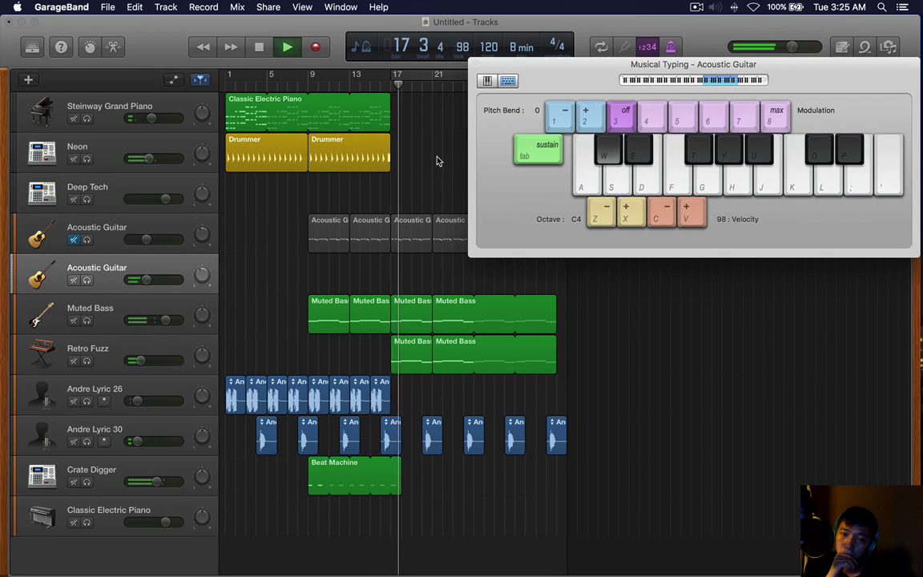
key(d)
key(d)
key(d)
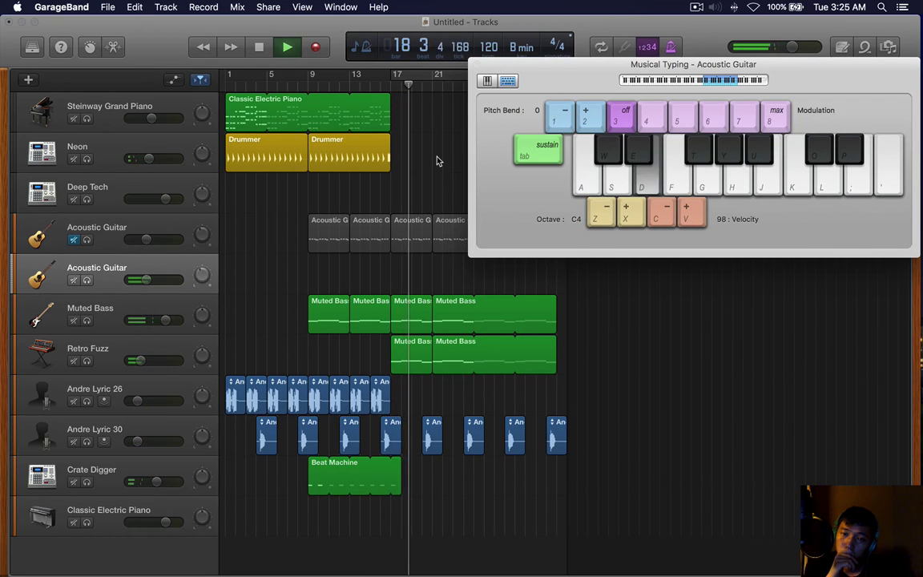
key(w)
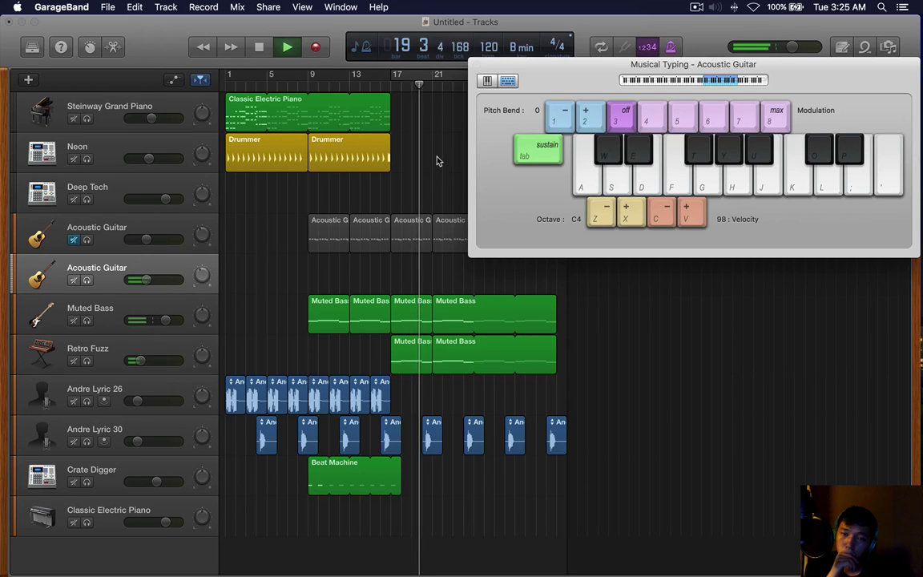
key(s)
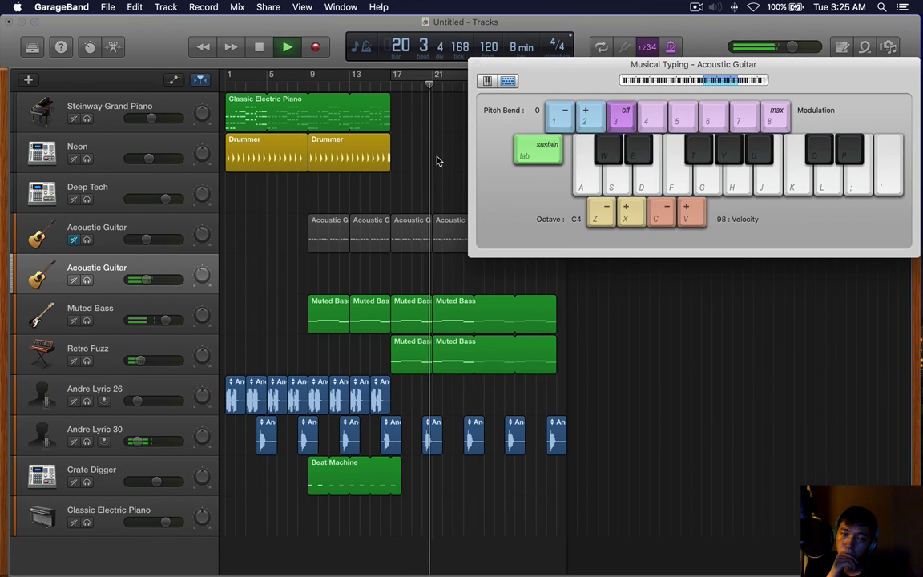
key(w)
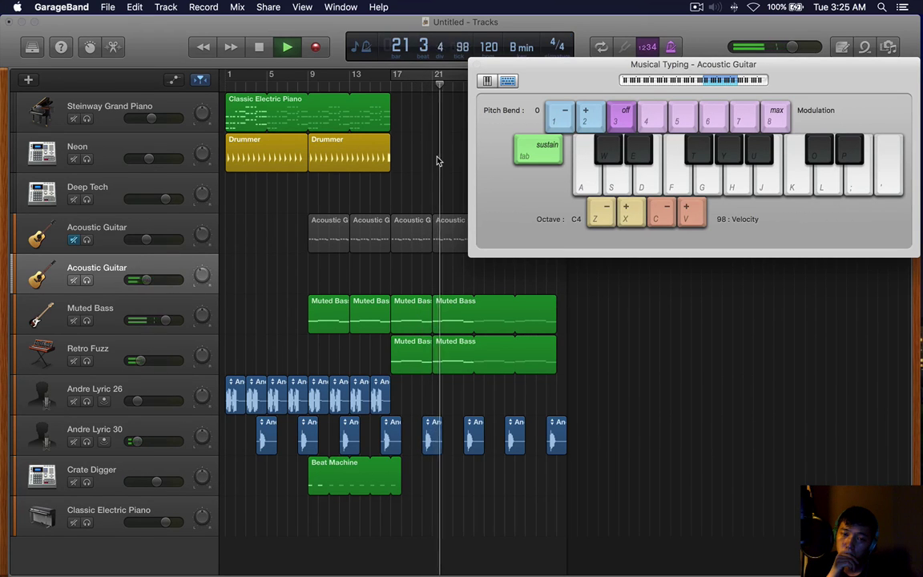
key(s)
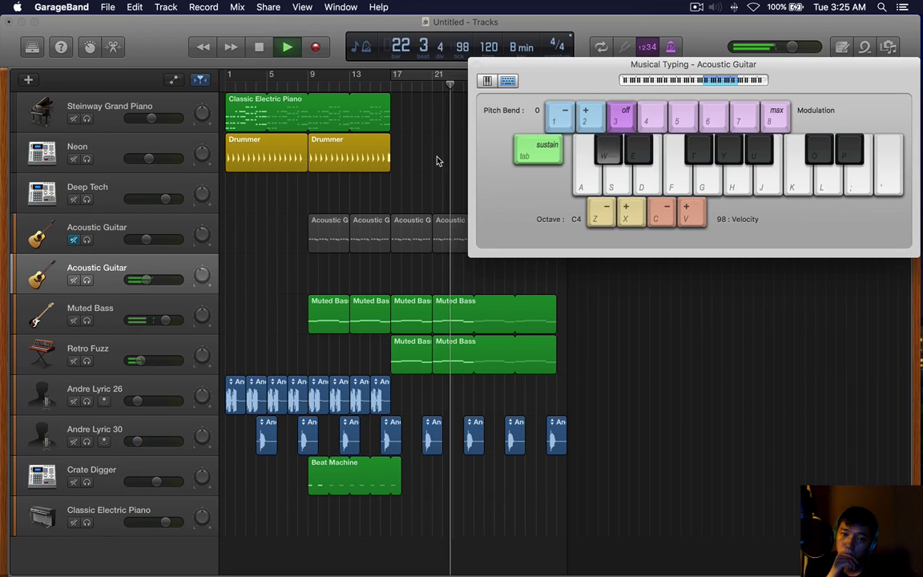
key(w)
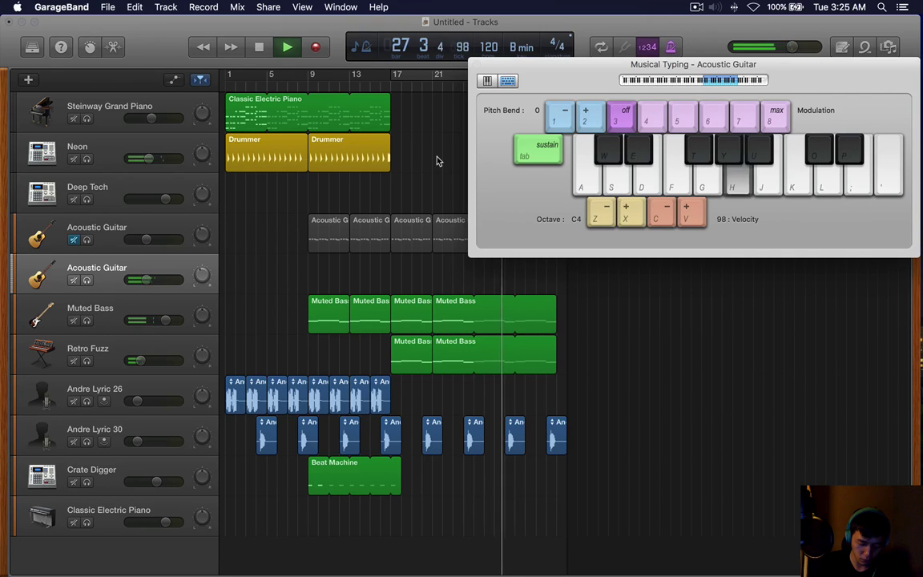
key(j)
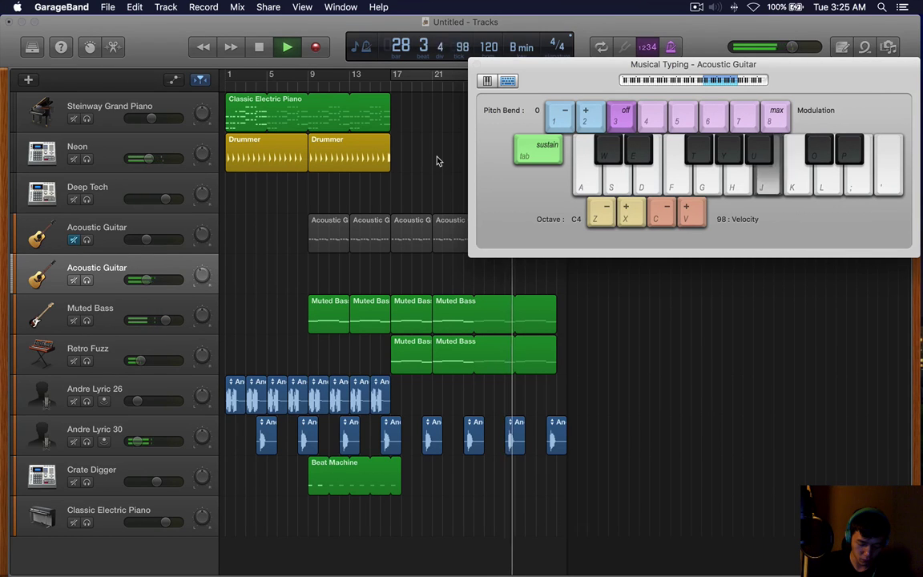
key(f)
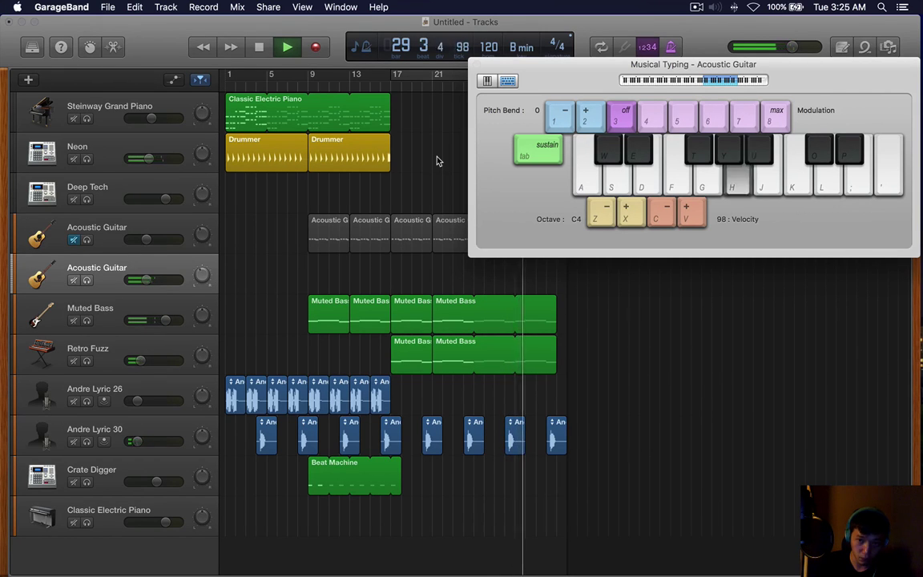
key(l)
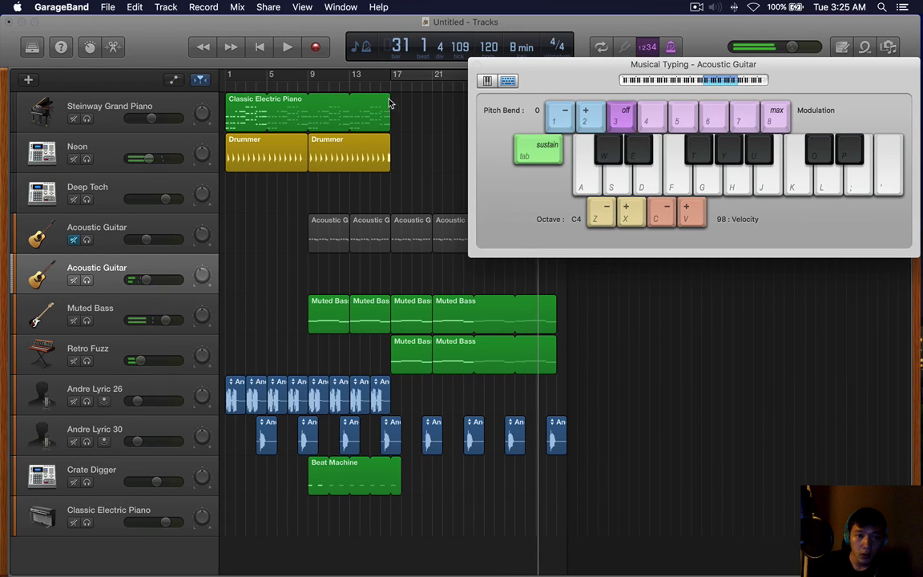
Play the song from about bar 13 and try out guitar notes over the mix, stopping around bar 18.
click(350, 87)
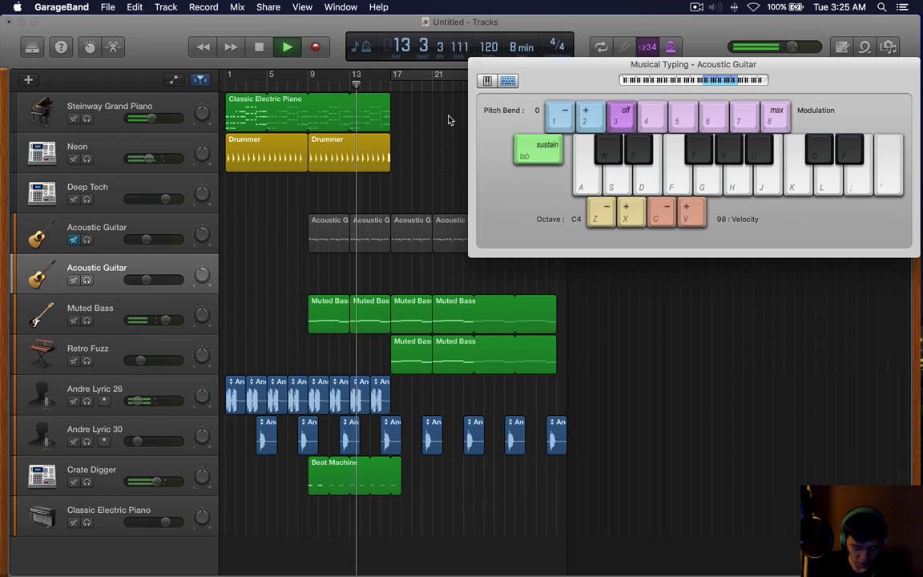
key(j)
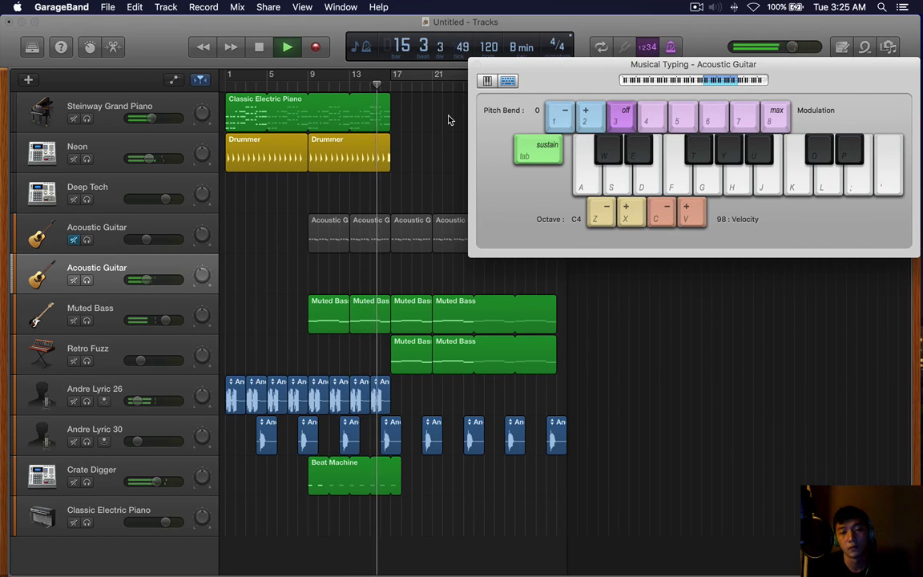
key(h)
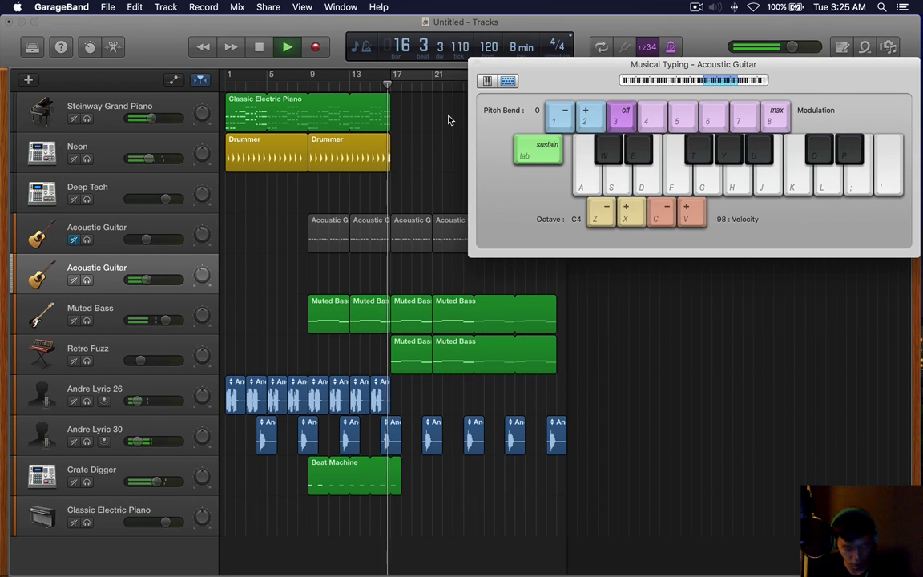
key(o)
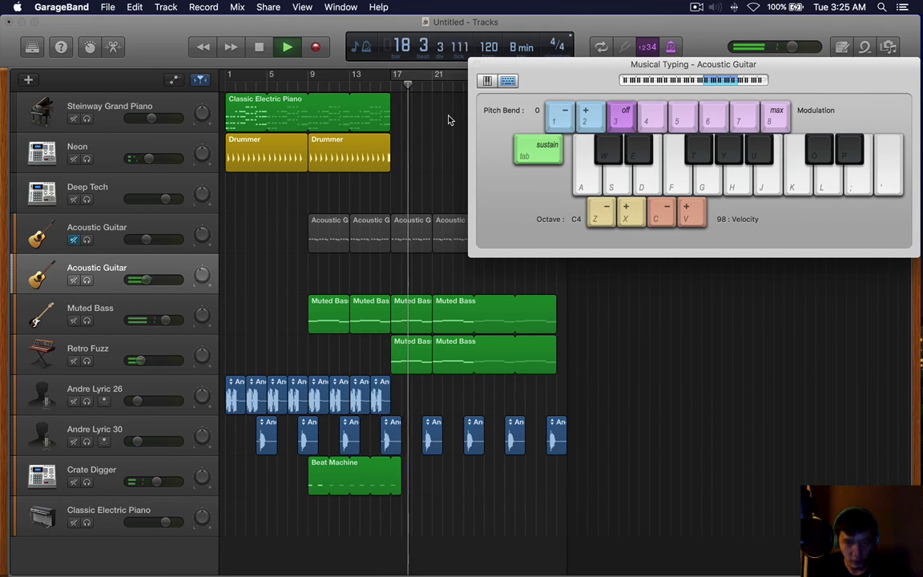
key(space)
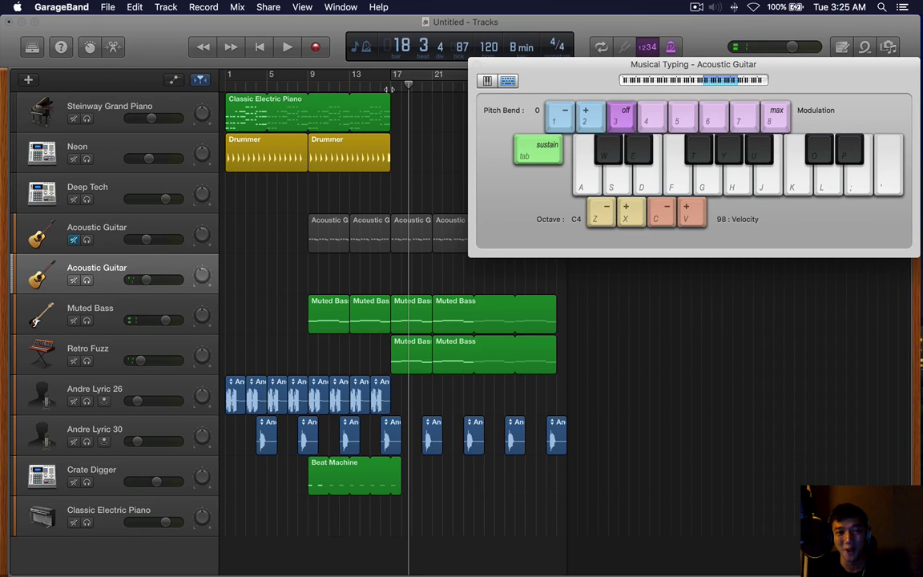
Close Musical Typing and open the Piano Roll for the empty Acoustic Guitar track, with the playhead at bar 17.
click(389, 89)
click(476, 65)
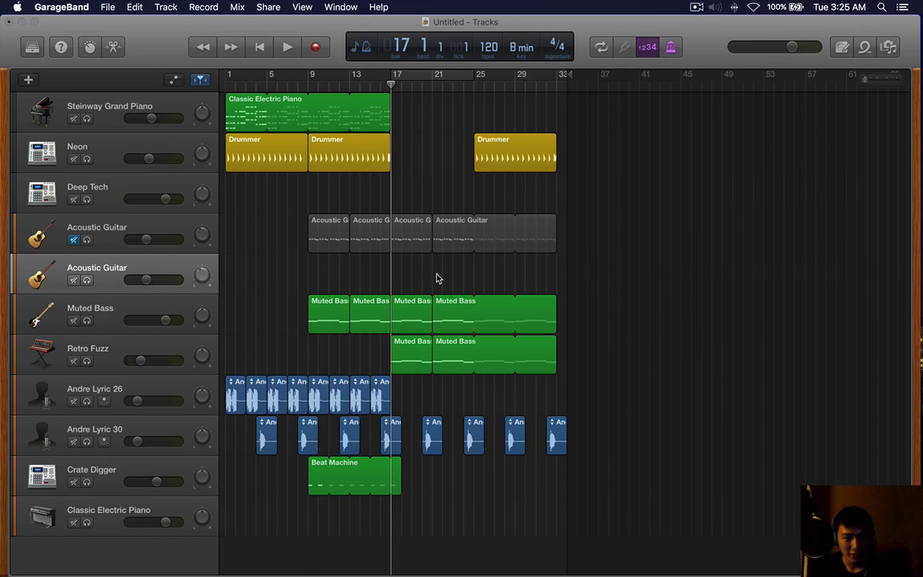
key(b)
key(b)
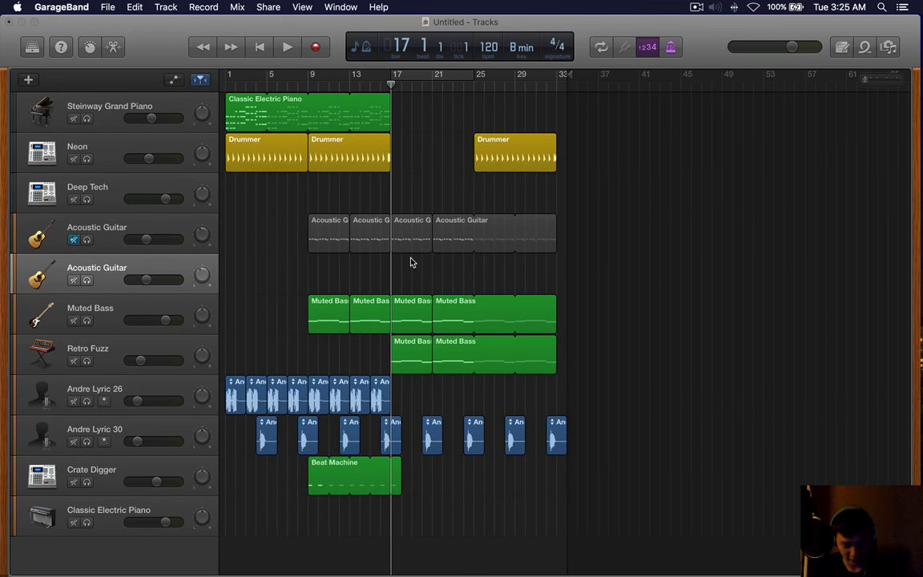
key(e)
scroll(349, 402, down, 3)
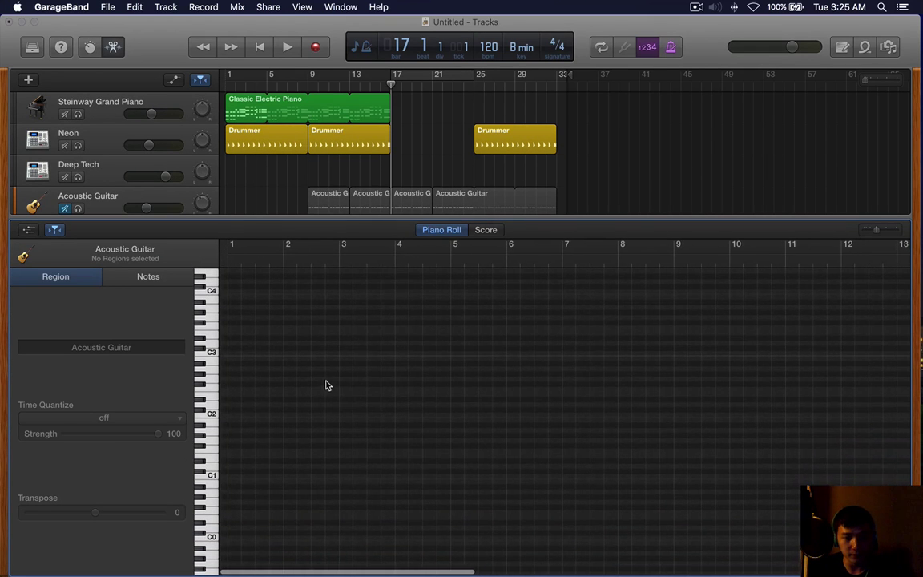
Create a guitar region with a C♯4 note at its start, and make the region span from bar 17 to bar 33.
click(231, 352)
drag(240, 350, 236, 291)
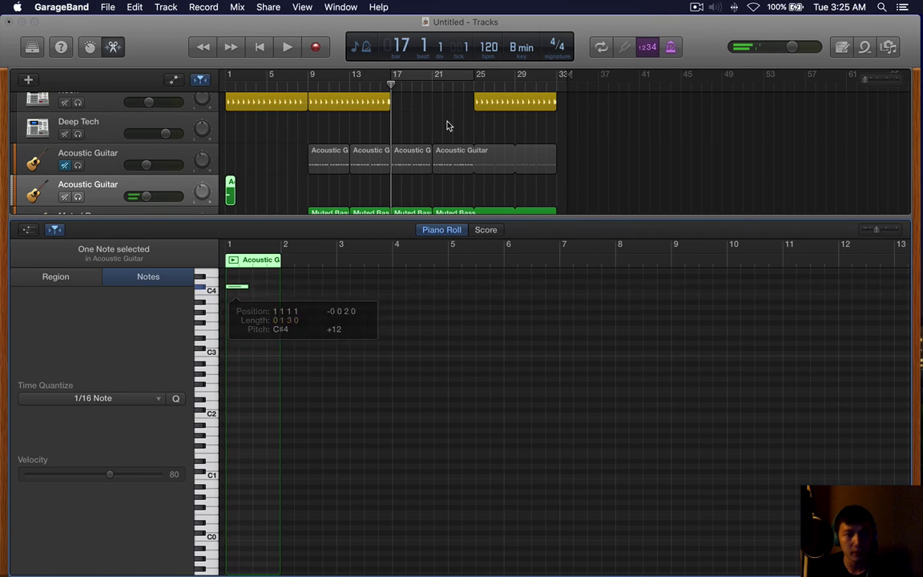
drag(230, 192, 556, 205)
scroll(570, 313, right, 3)
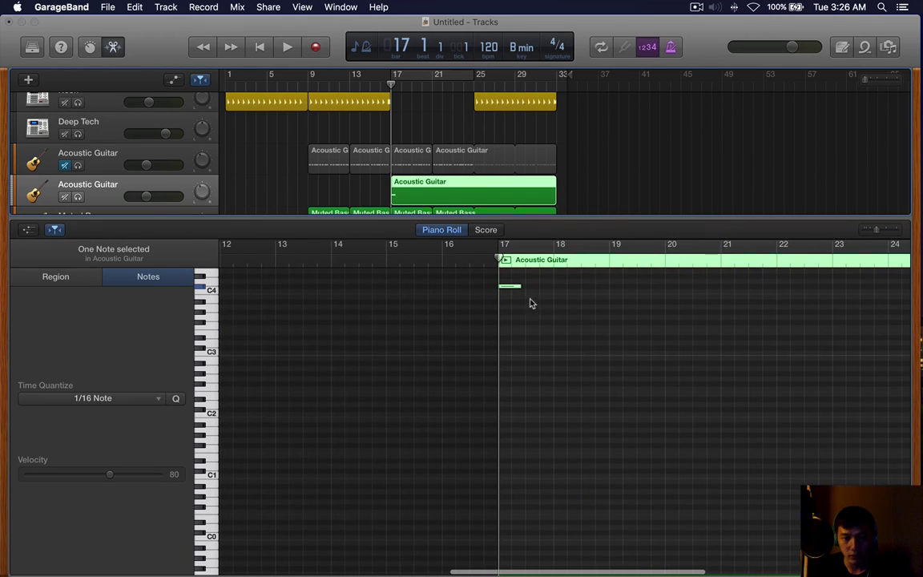
Add a B3 note at beat 3 of bar 17 and a D4 note at the start of bar 18, auditioning them.
drag(540, 307, 533, 302)
key(space)
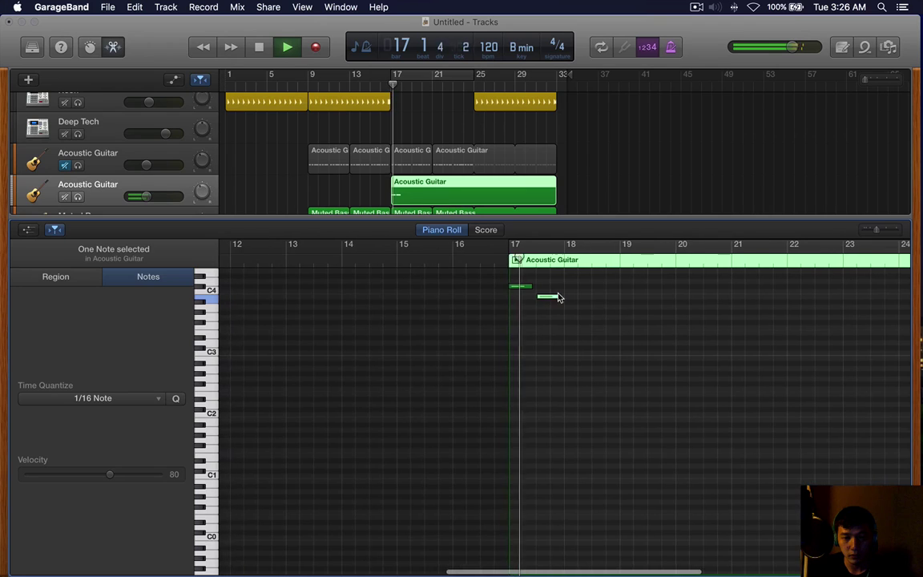
scroll(573, 304, up, 3)
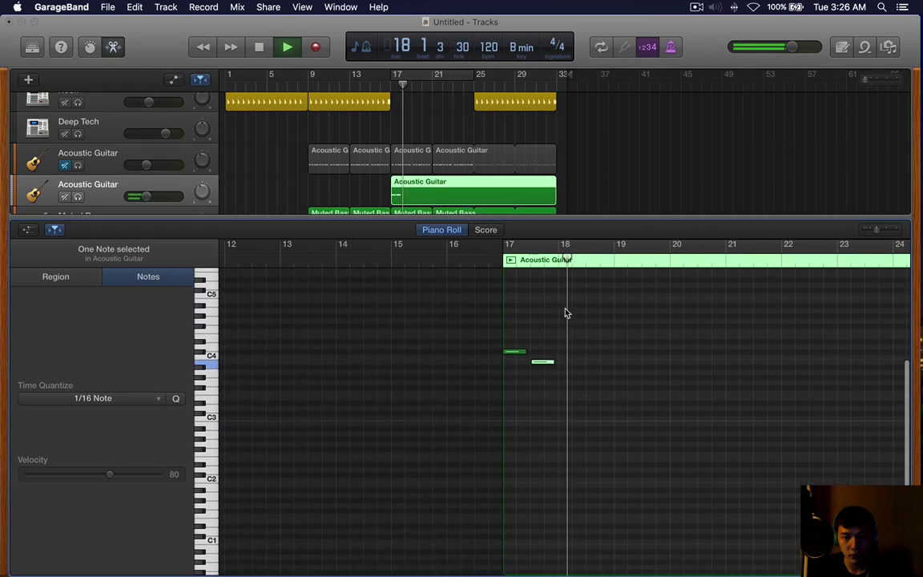
key(space)
drag(567, 332, 567, 354)
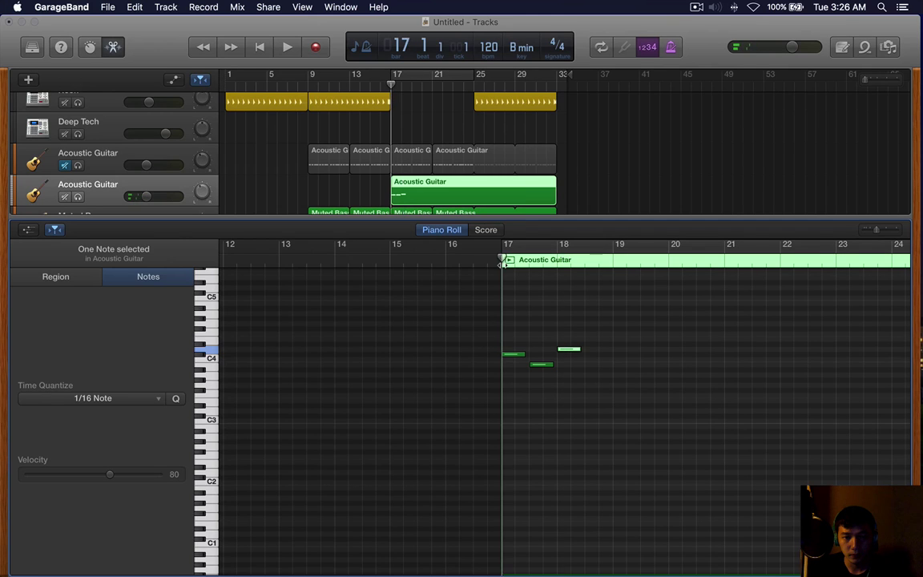
key(space)
click(612, 334)
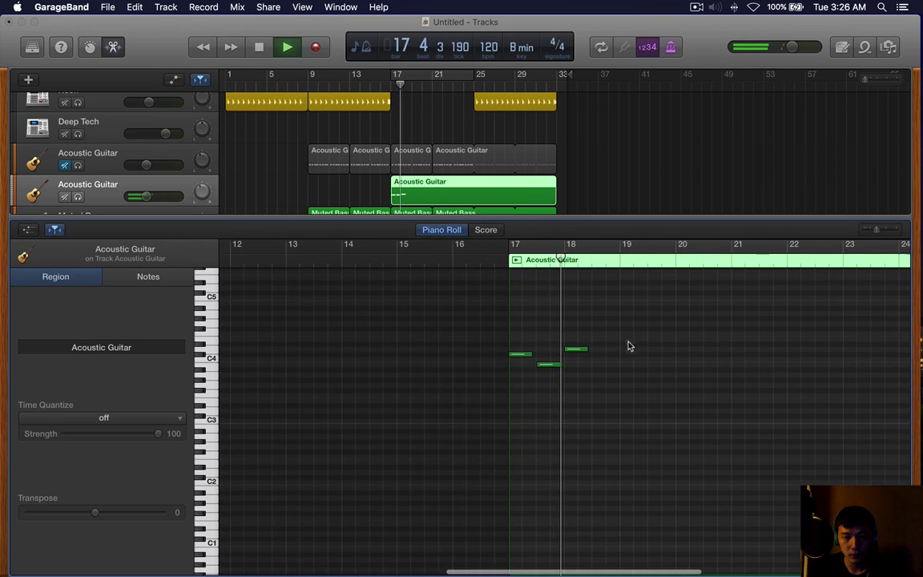
key(space)
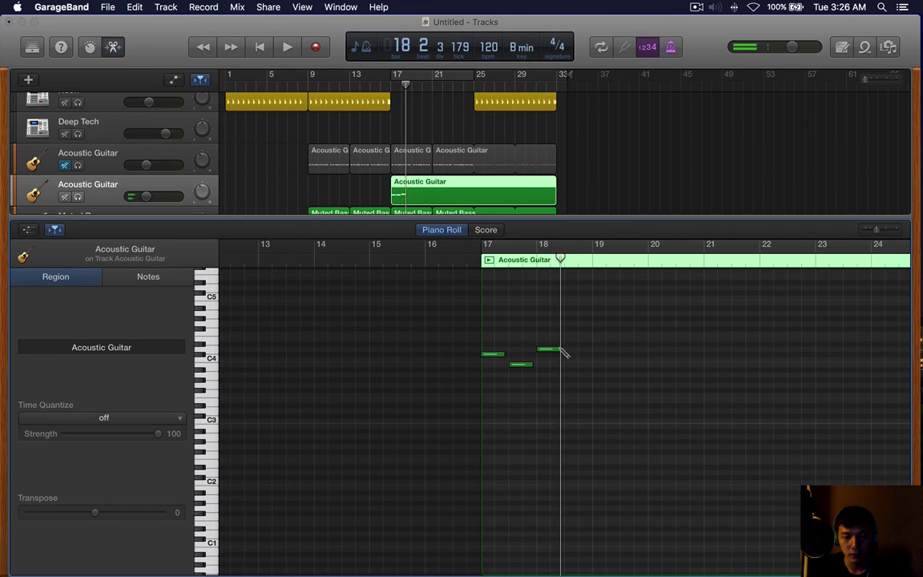
Turn on the cycle area over bars 17 to 25 and play the opening guitar notes.
scroll(568, 349, up, 5)
key(space)
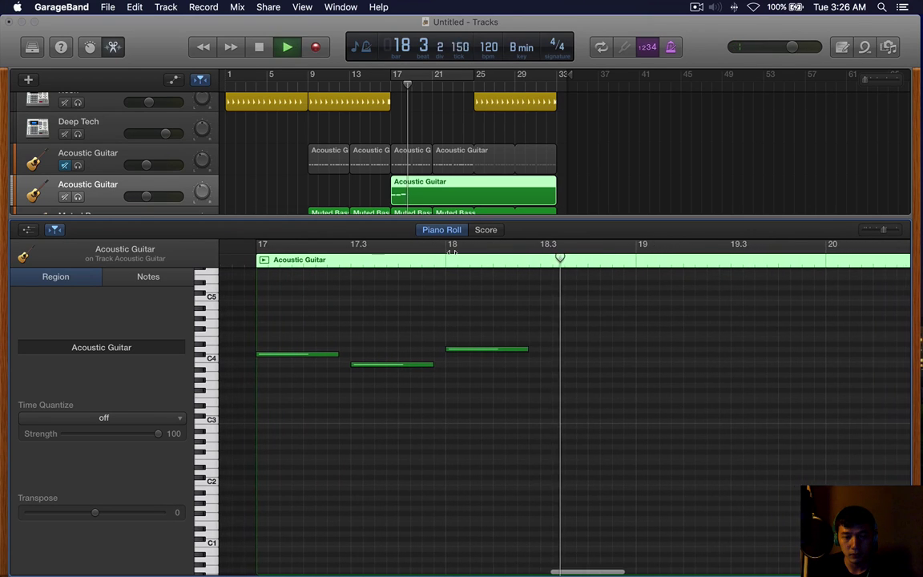
key(c)
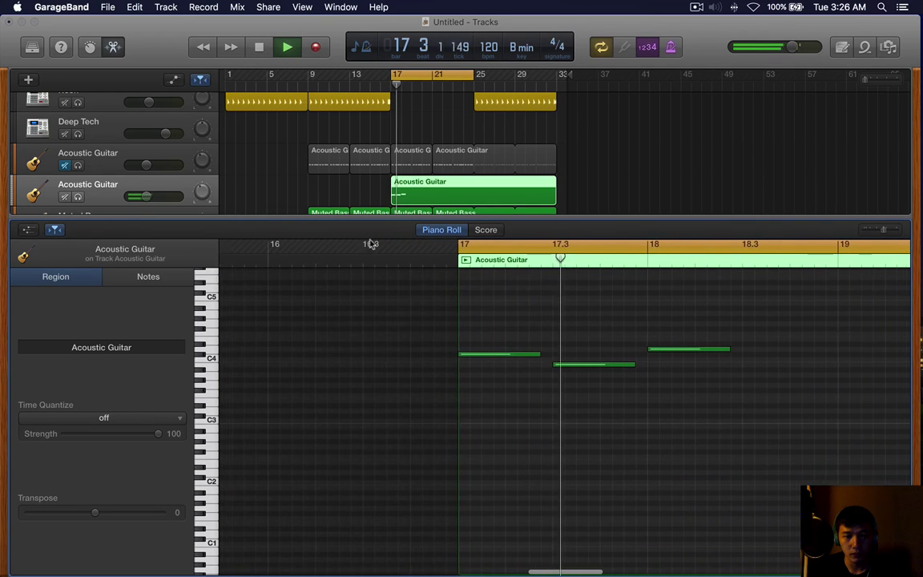
key(space)
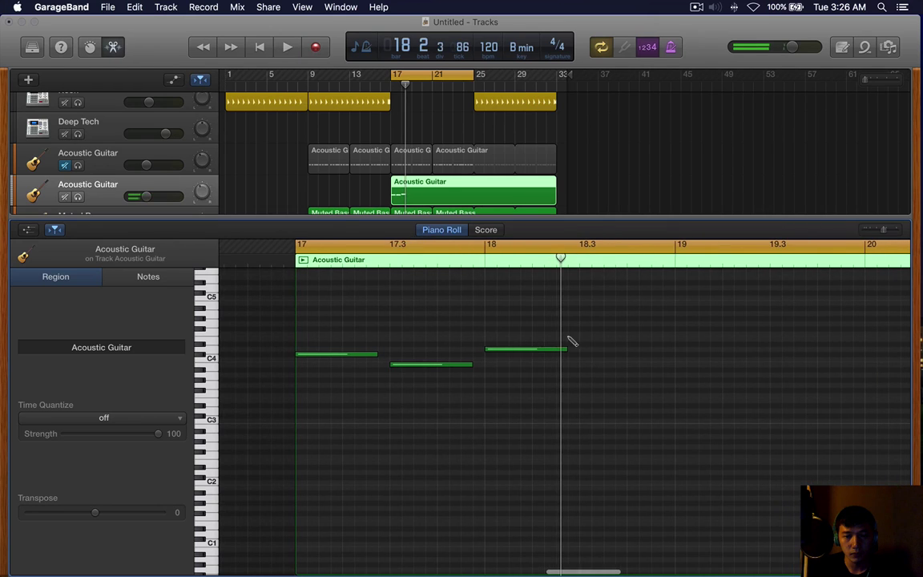
Add short consecutive D4 and E4 notes starting at beat 3 of bar 18, and play them back.
super+click(582, 339)
key(space)
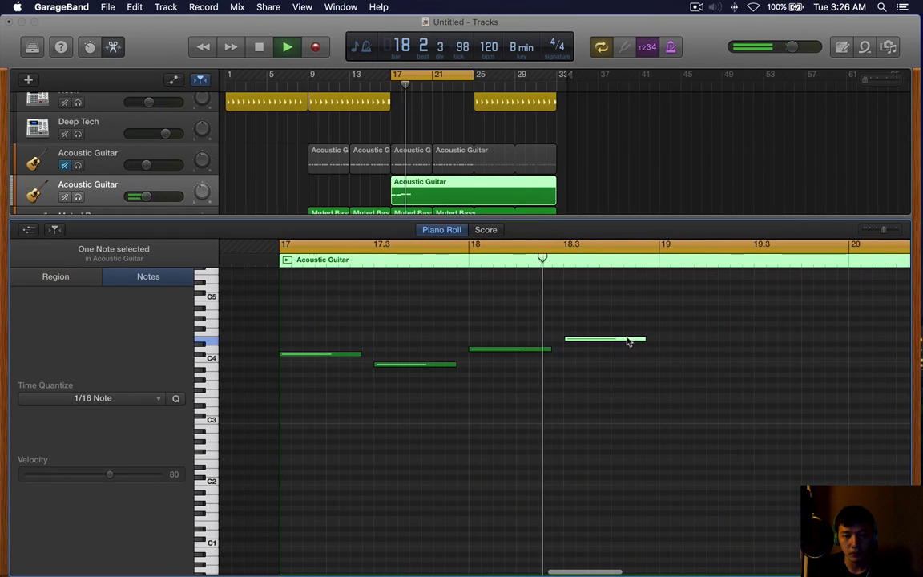
key(space)
drag(623, 342, 591, 347)
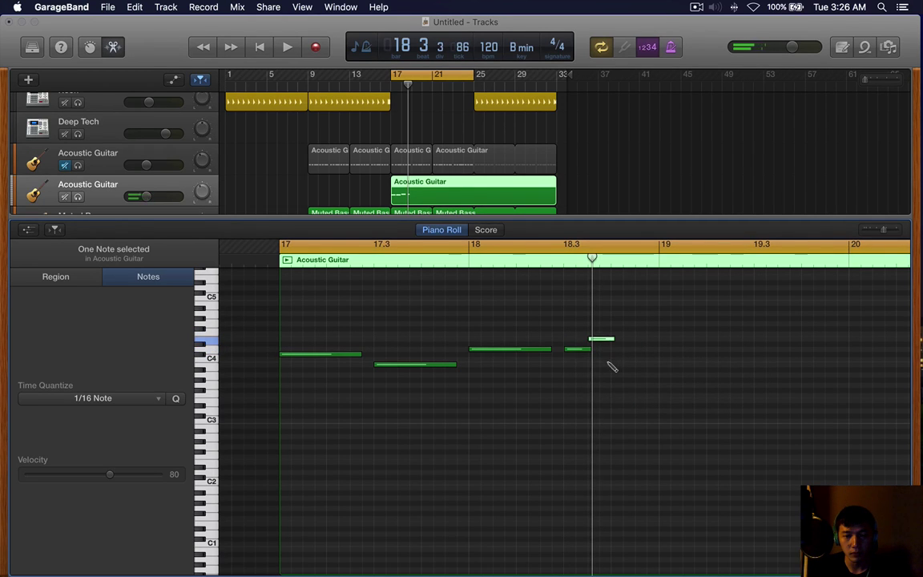
key(space)
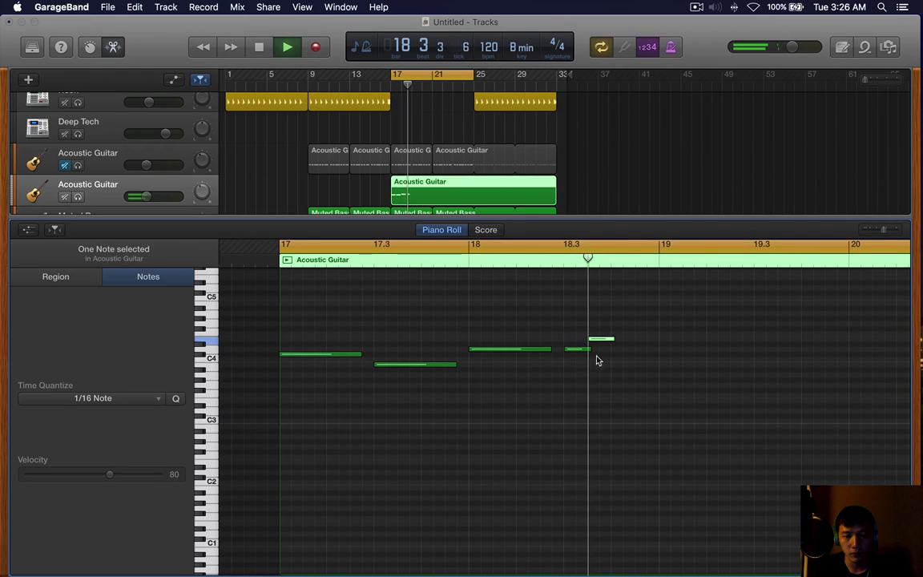
key(space)
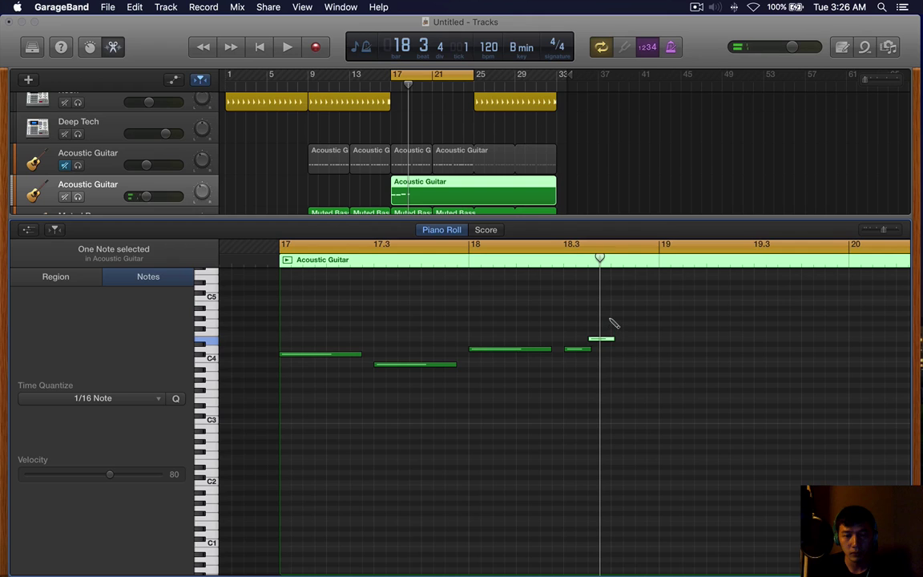
Add short G4 and F♯4 notes on beat 4 of bar 18 and a C♯4 note at the start of bar 19.
click(613, 324)
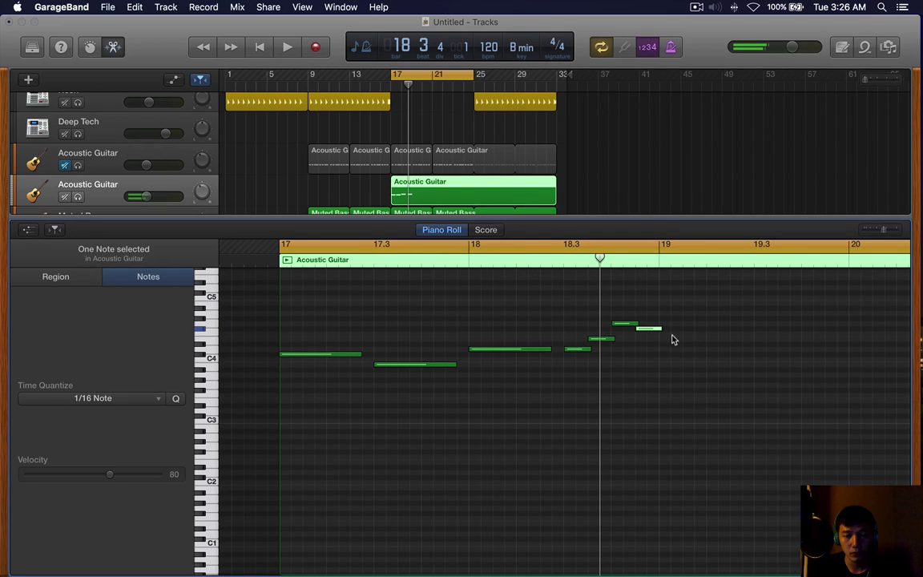
key(space)
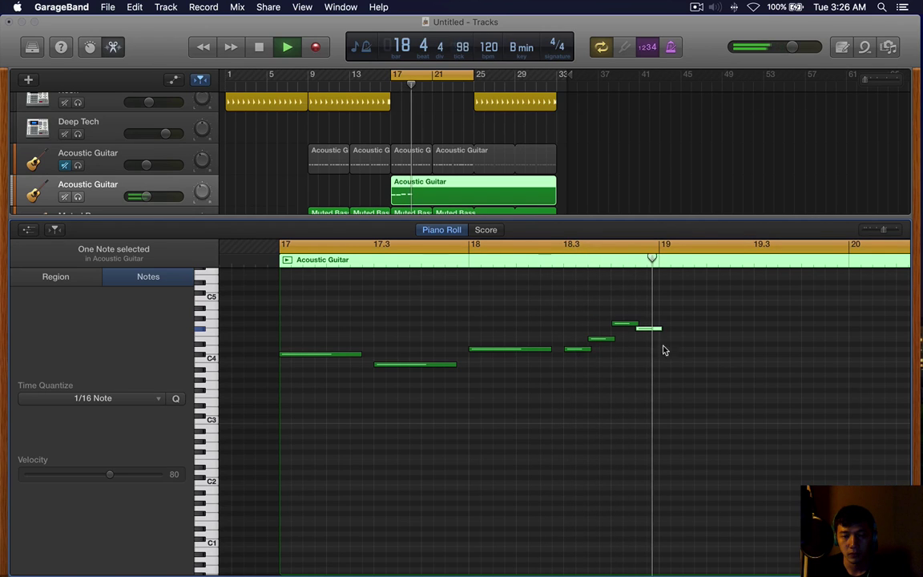
key(space)
click(671, 355)
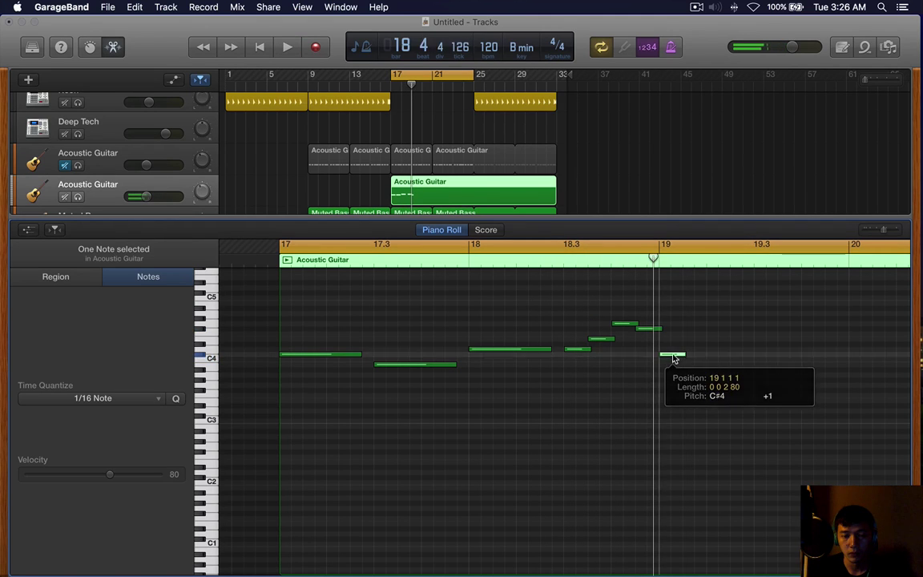
key(space)
key(space)
Slightly shorten the G4 and F♯4 notes, lower the bar 19 note to B3, and play the phrase.
drag(665, 317, 633, 335)
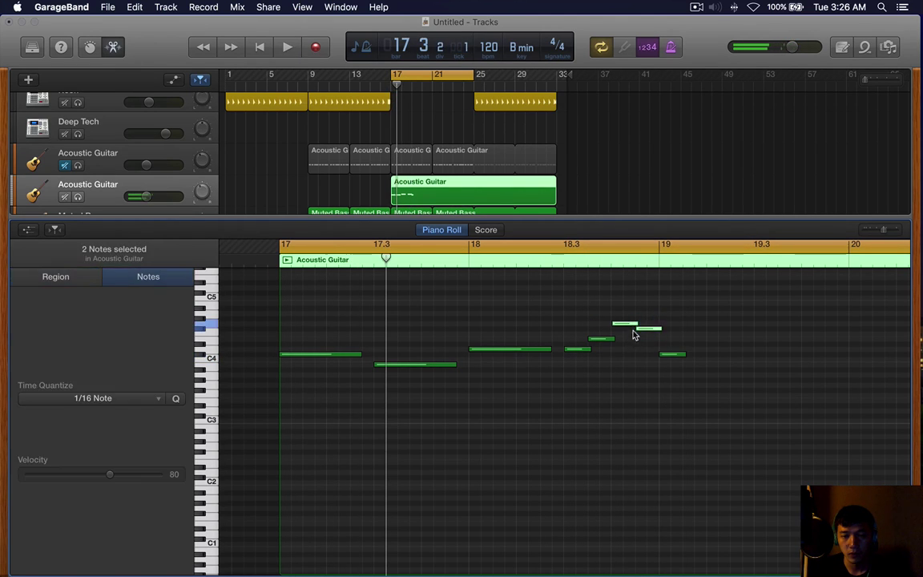
click(687, 364)
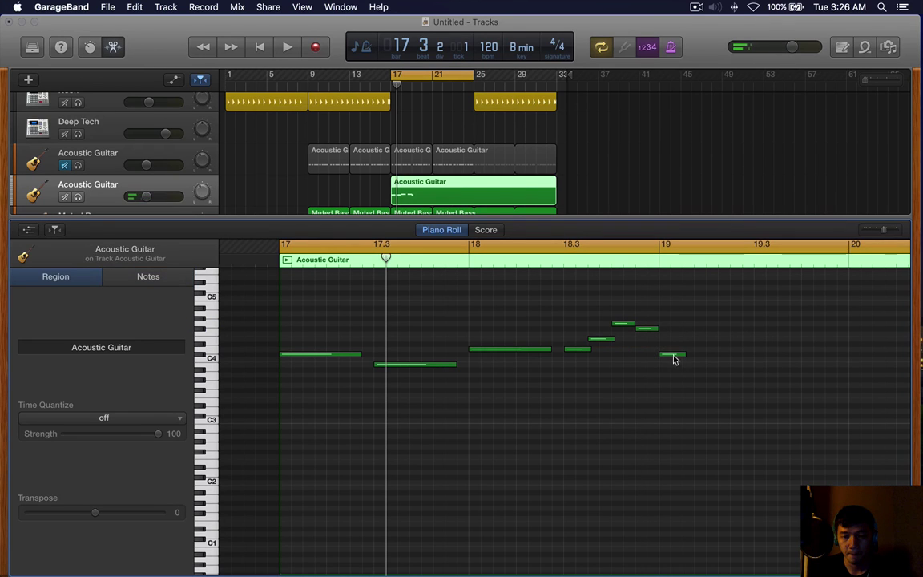
drag(674, 358, 675, 368)
key(space)
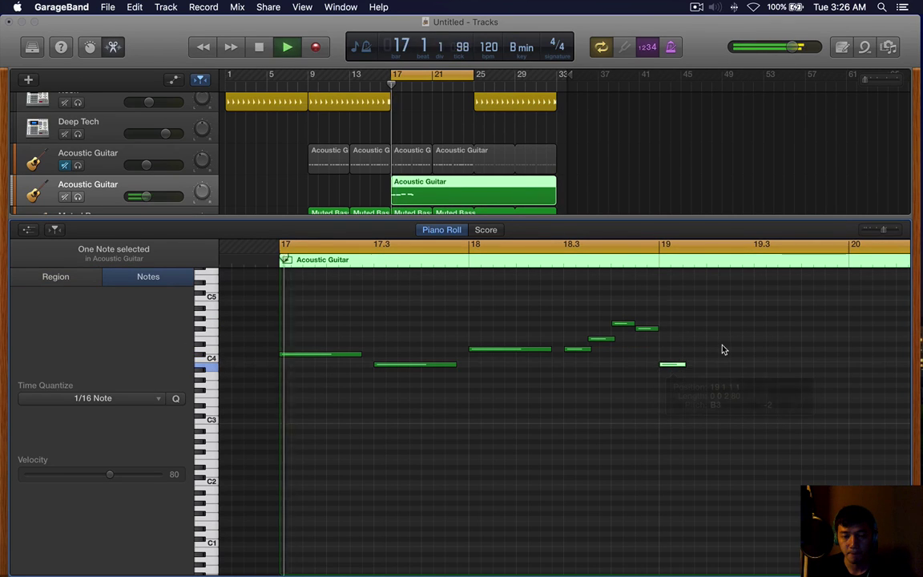
click(725, 368)
scroll(714, 404, right, 4)
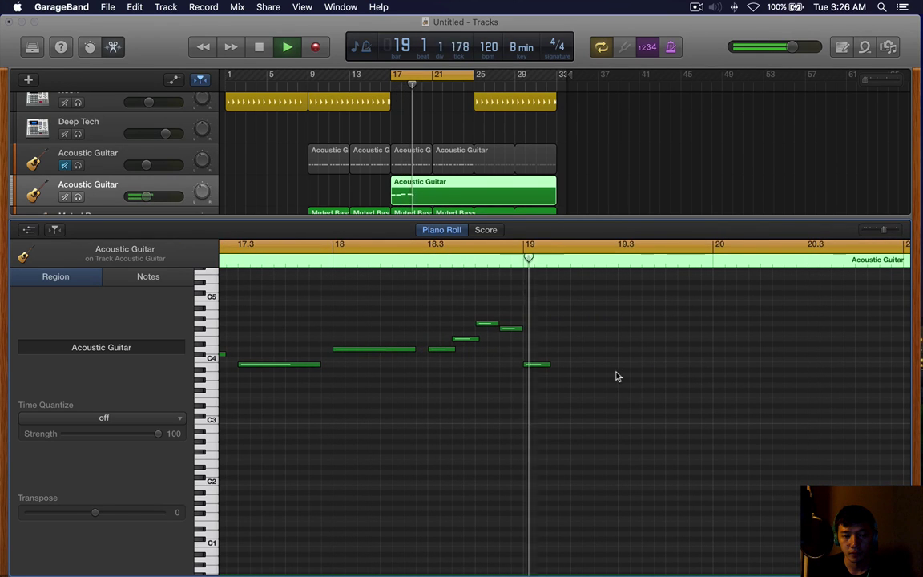
Lower the bar 19 note to F♯3 and lengthen it to end just before beat 3.
key(space)
drag(537, 364, 543, 393)
click(571, 496)
key(space)
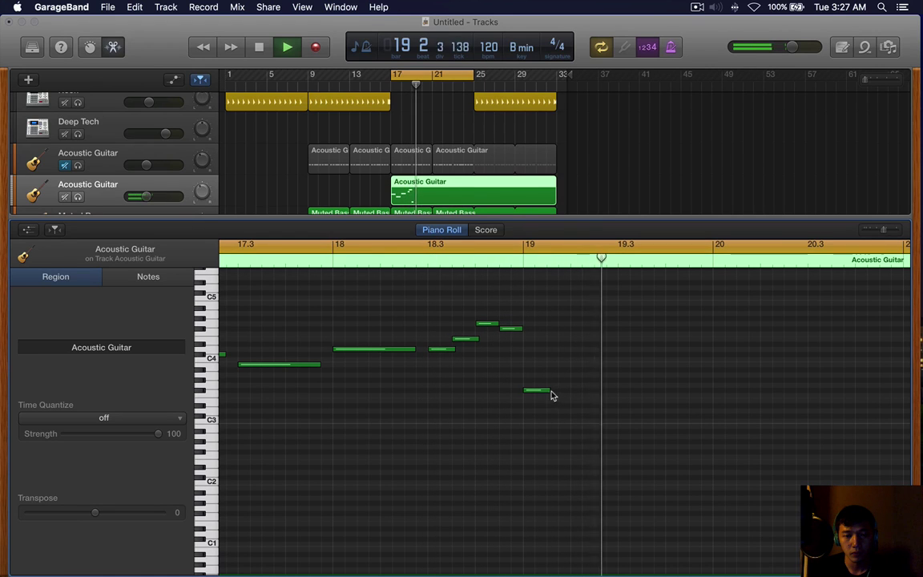
key(space)
drag(549, 391, 569, 396)
scroll(587, 361, left, 4)
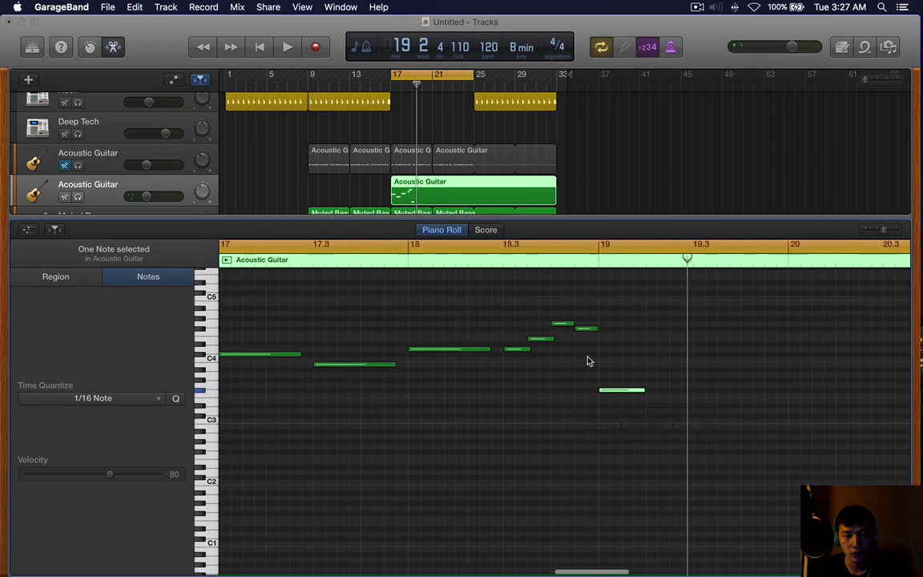
scroll(593, 364, right, 3)
drag(638, 392, 677, 392)
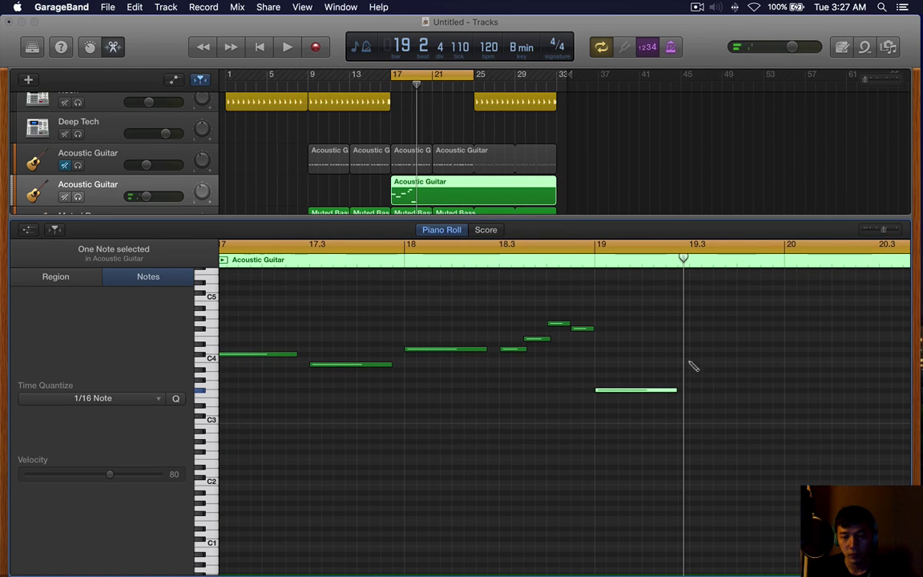
Add a C♯4 note at beat 3 of bar 19 and an F♯3 note at bar 20, and select all the notes.
key(space)
scroll(781, 374, down, 4)
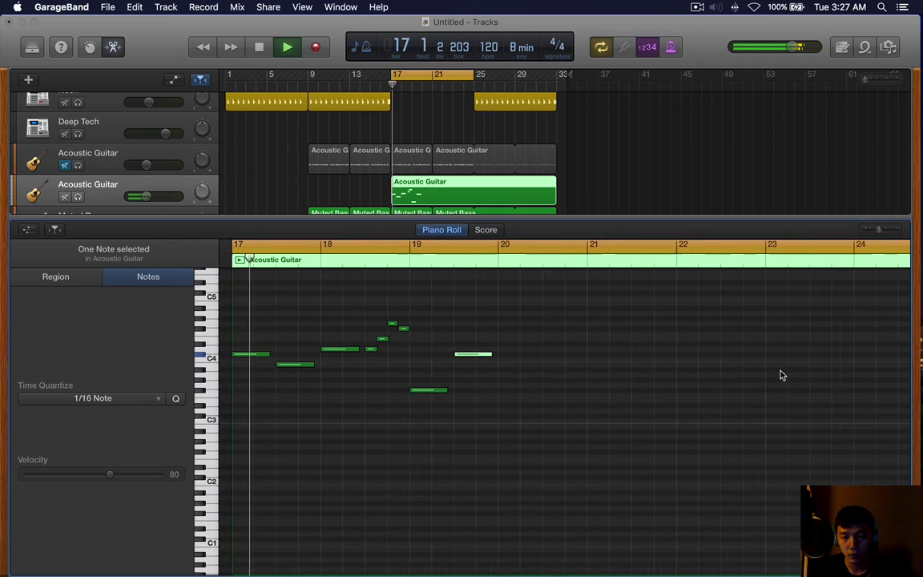
click(485, 387)
super+click(487, 390)
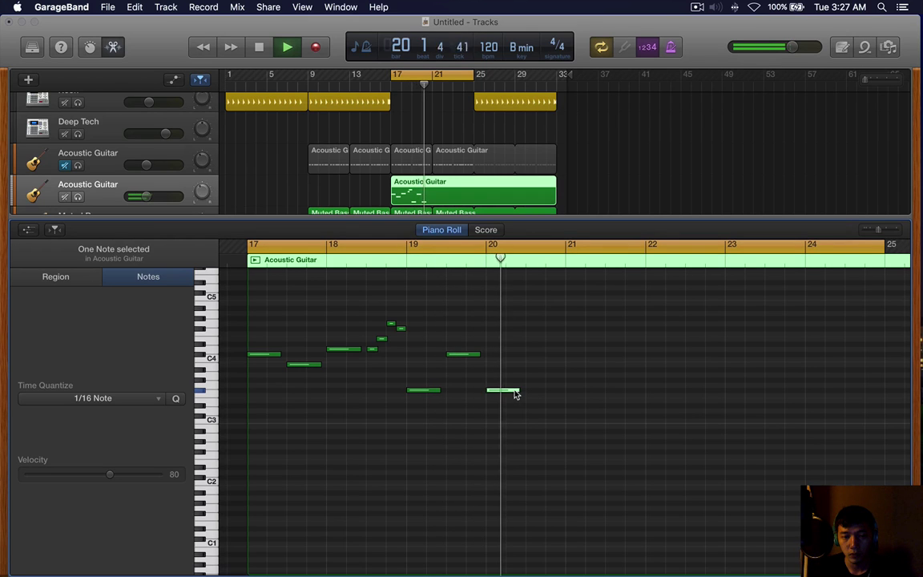
key(space)
key(super+a)
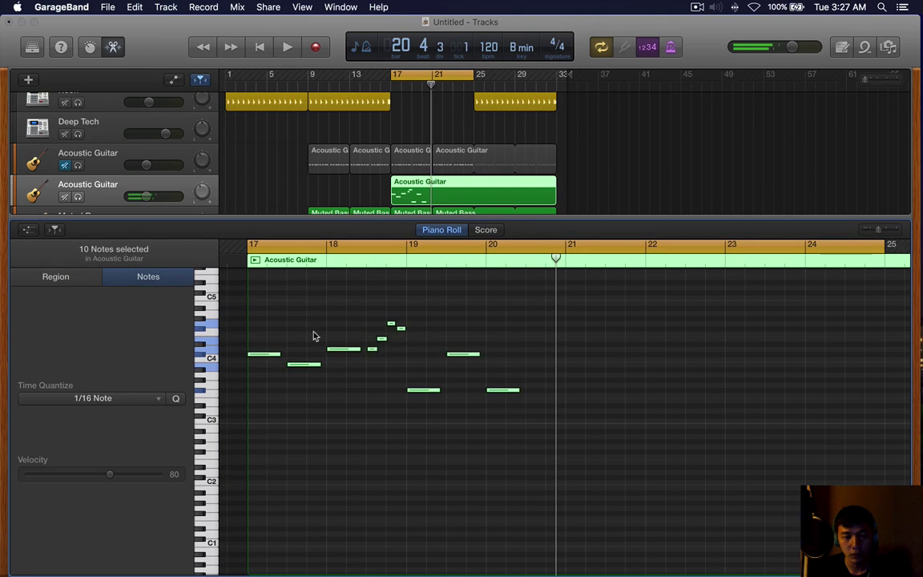
Copy the selected notes to bar 21 and loop the new acoustic guitar region from bar 25 to bar 33.
drag(265, 358, 582, 358)
key(space)
click(563, 333)
key(e)
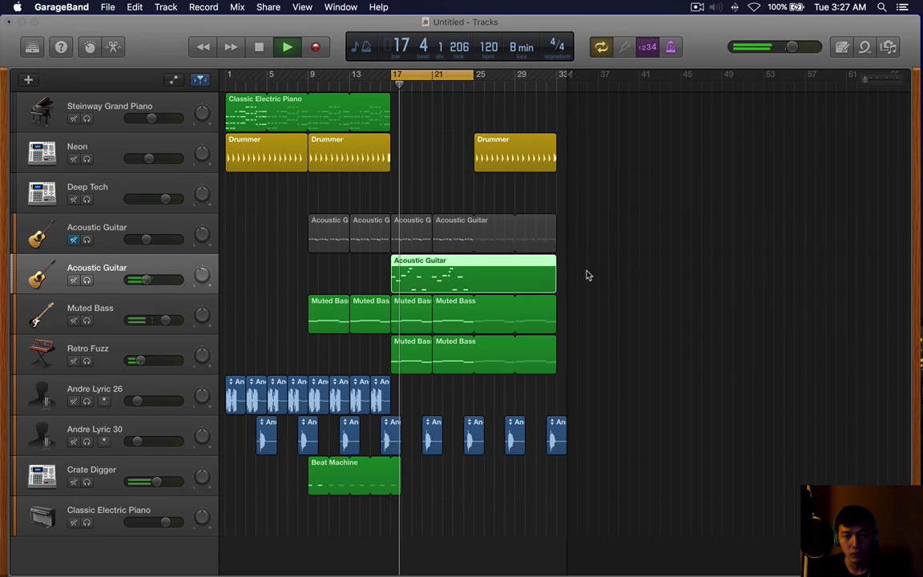
drag(554, 288, 554, 265)
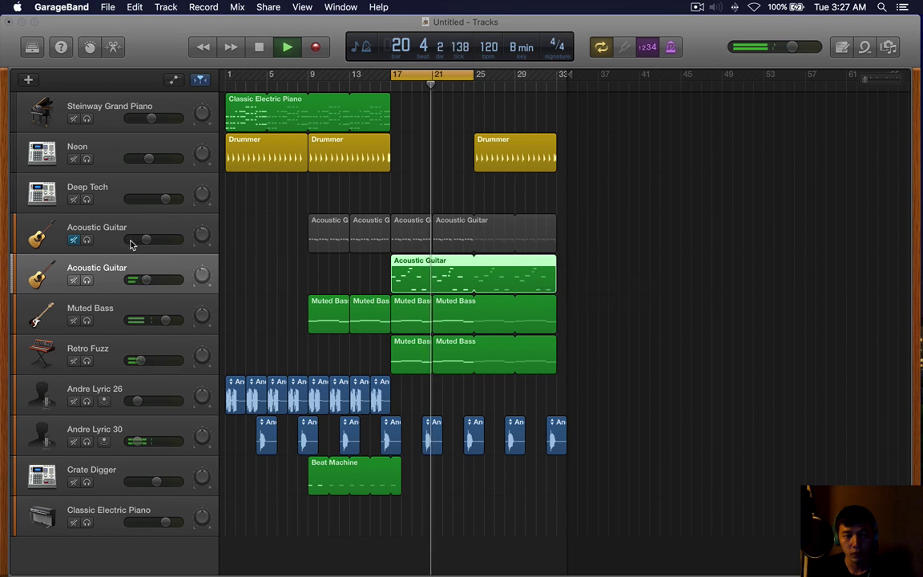
Turn off cycle playback and briefly unmute the original acoustic guitar track to compare it with the new melody.
click(140, 237)
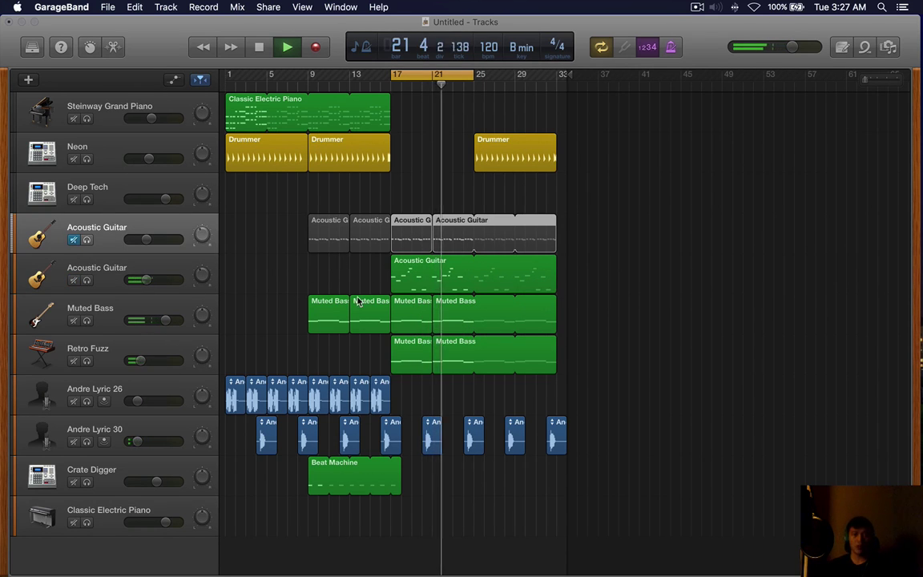
click(116, 274)
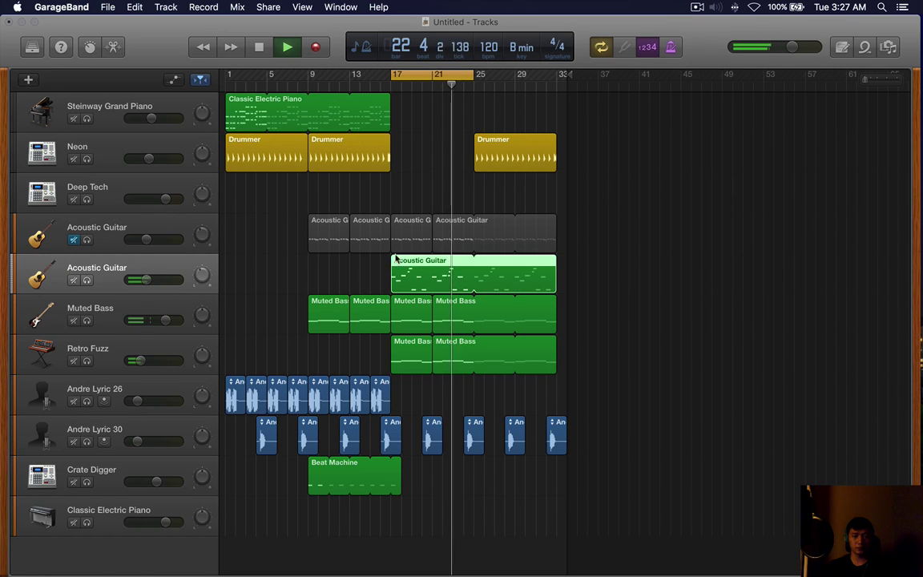
key(c)
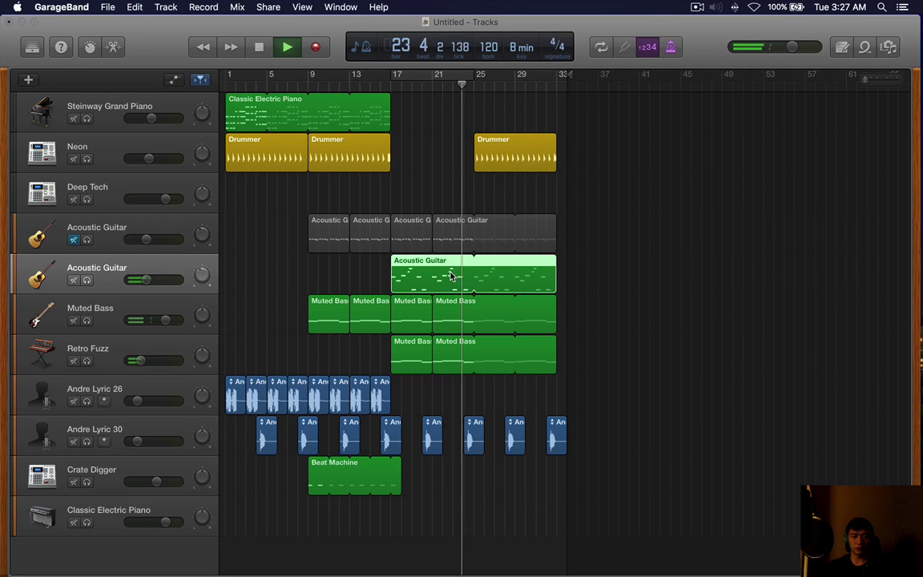
click(74, 240)
drag(264, 187, 396, 228)
click(74, 240)
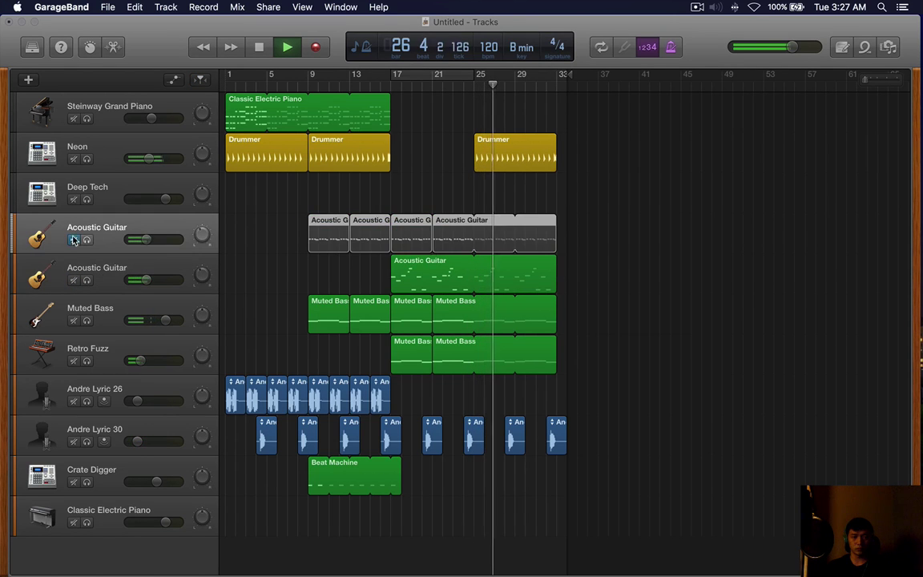
click(394, 277)
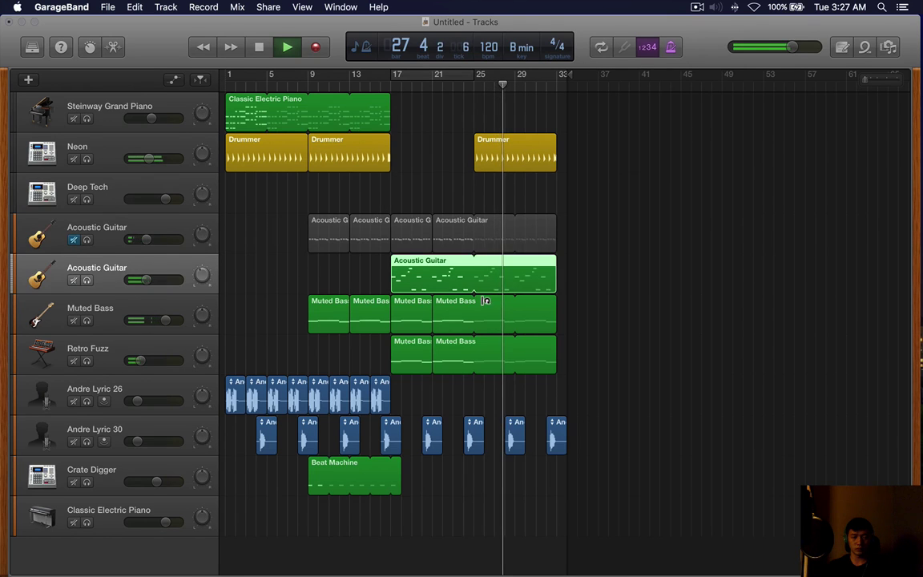
Play the whole arrangement from the beginning of the song.
key(b)
key(b)
key(super+Right)
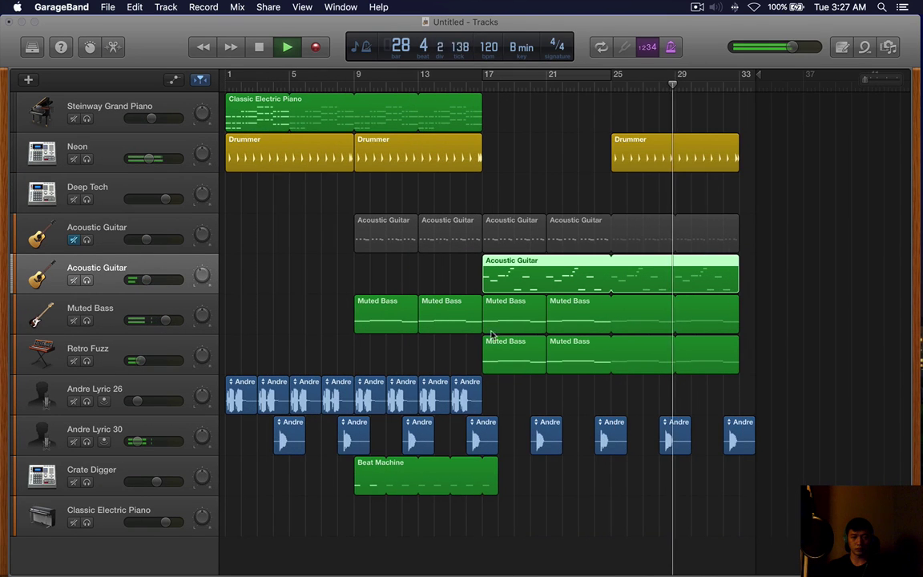
key(space)
key(Return)
key(space)
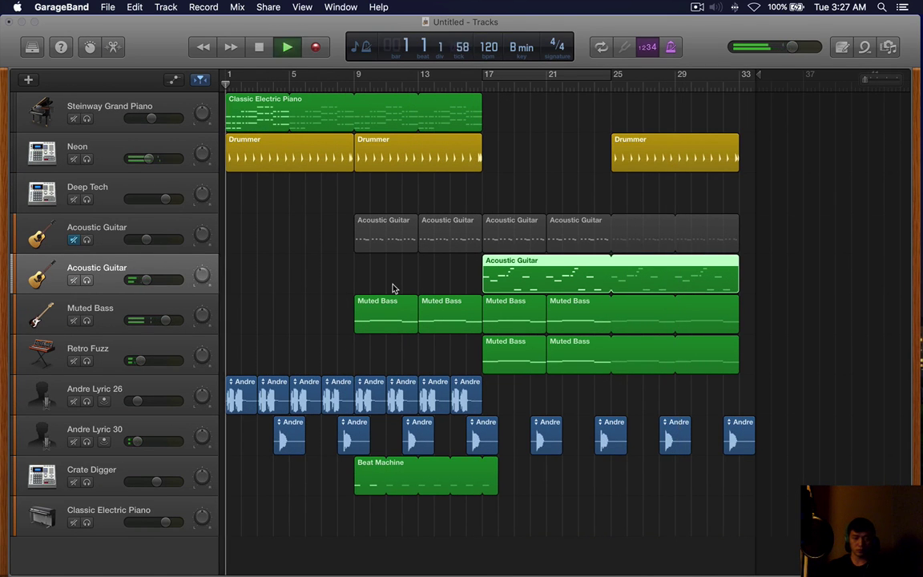
click(552, 191)
key(super+Right)
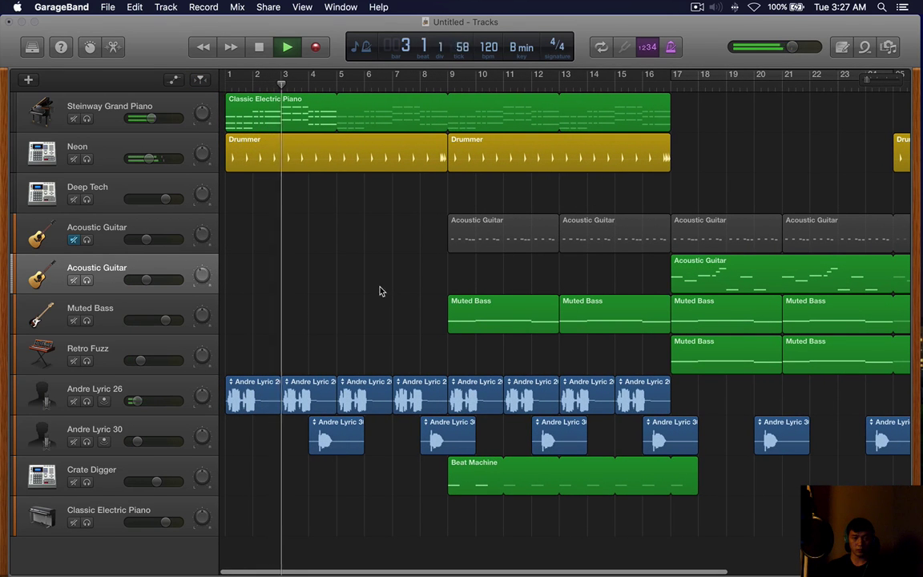
Change the Classic Electric Piano track's instrument to Smart Strings from the orchestral strings.
click(215, 402)
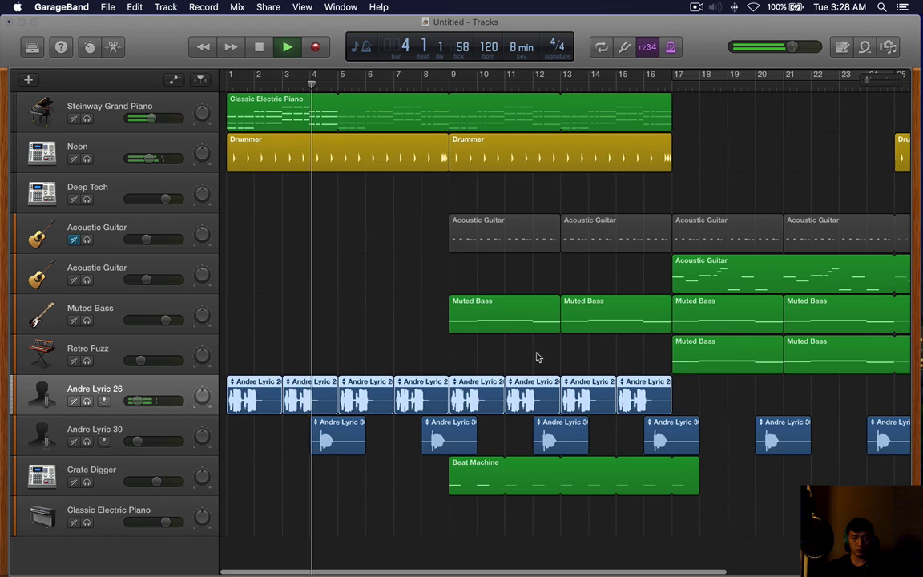
key(super+Left)
key(y)
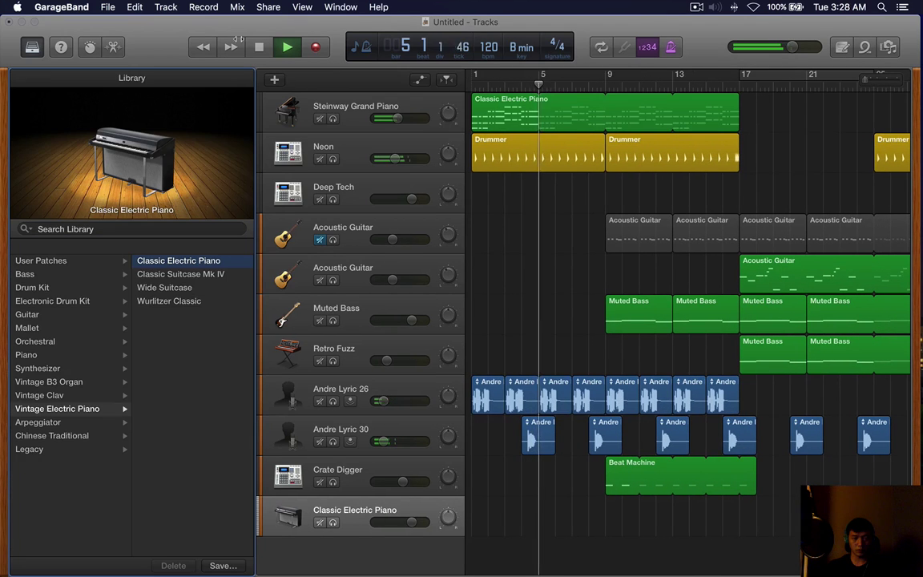
click(83, 342)
click(178, 328)
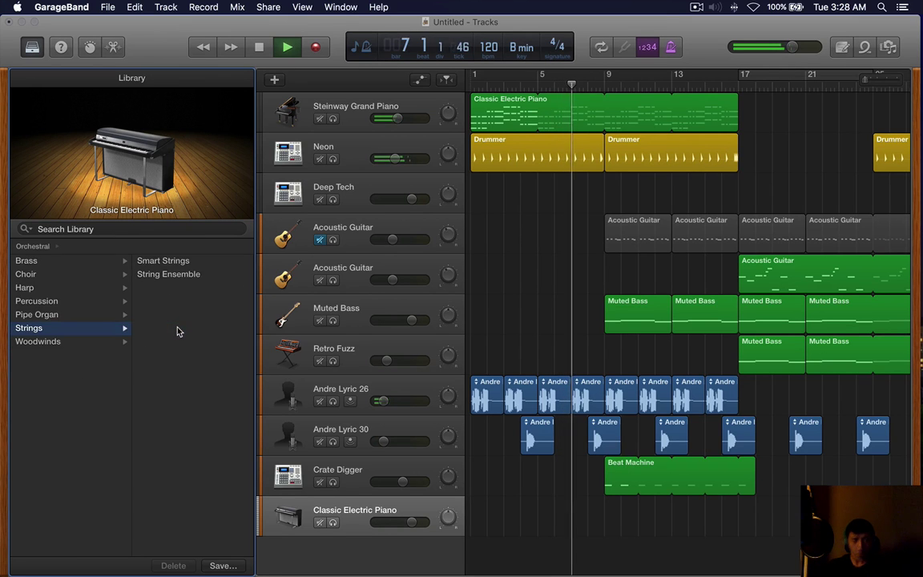
click(184, 267)
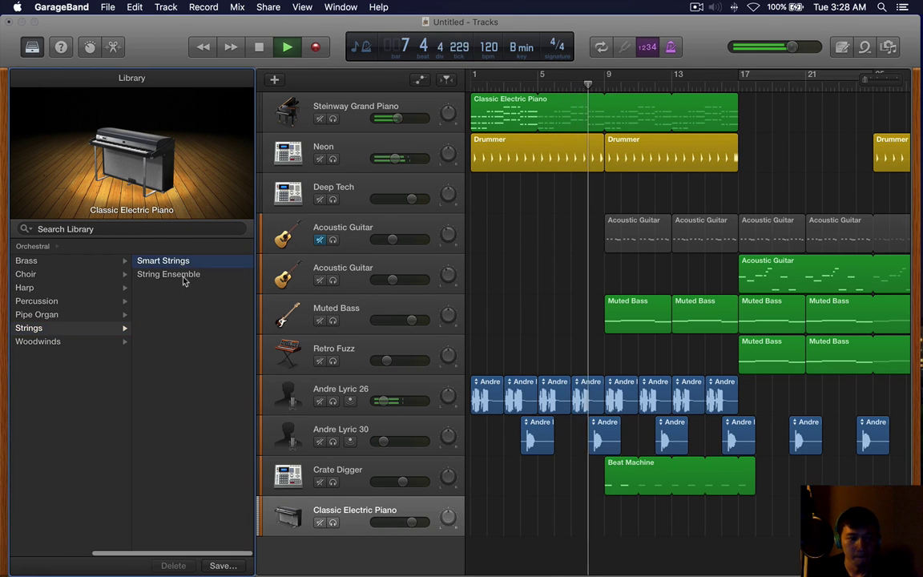
key(y)
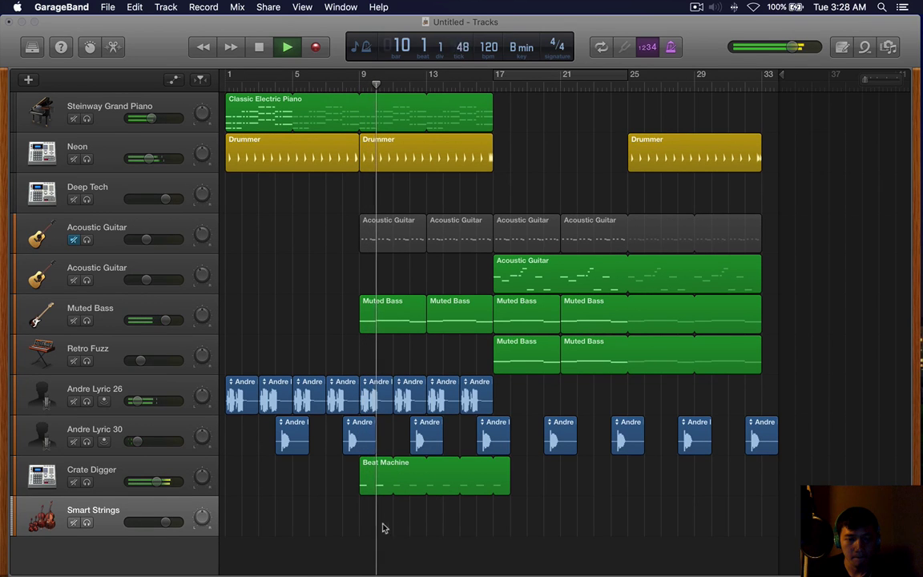
Stop playback, place the playhead at bar 9 and open the Smart Strings track in the Piano Roll.
key(space)
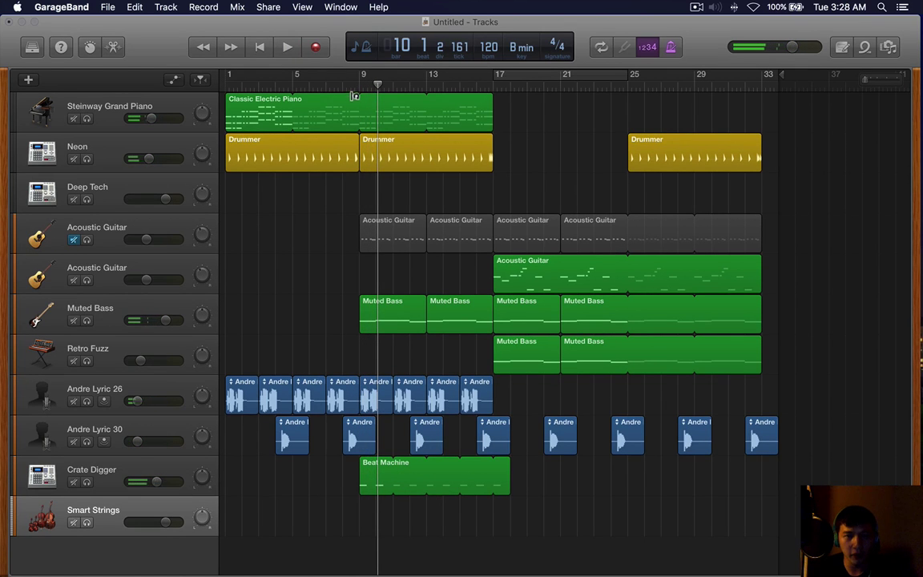
key(e)
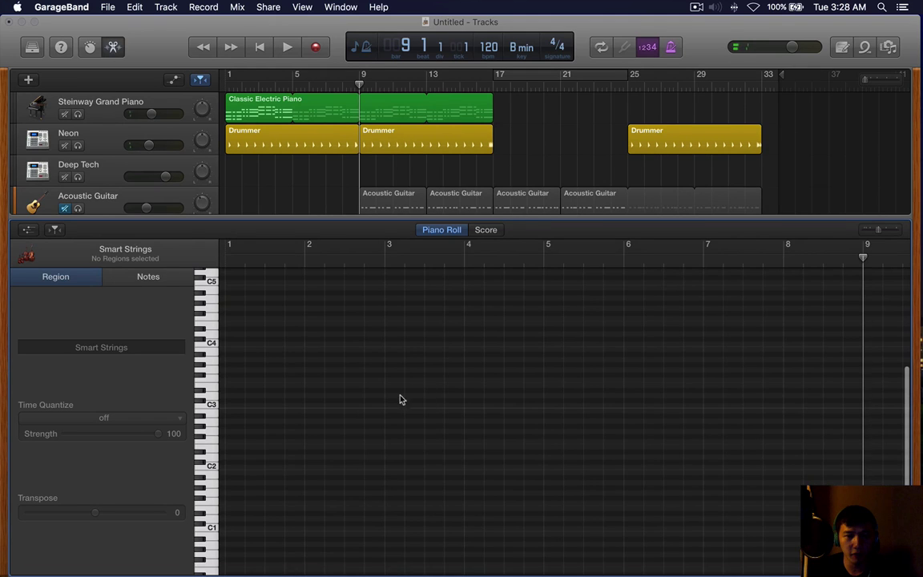
scroll(520, 352, right, 3)
scroll(508, 344, down, 3)
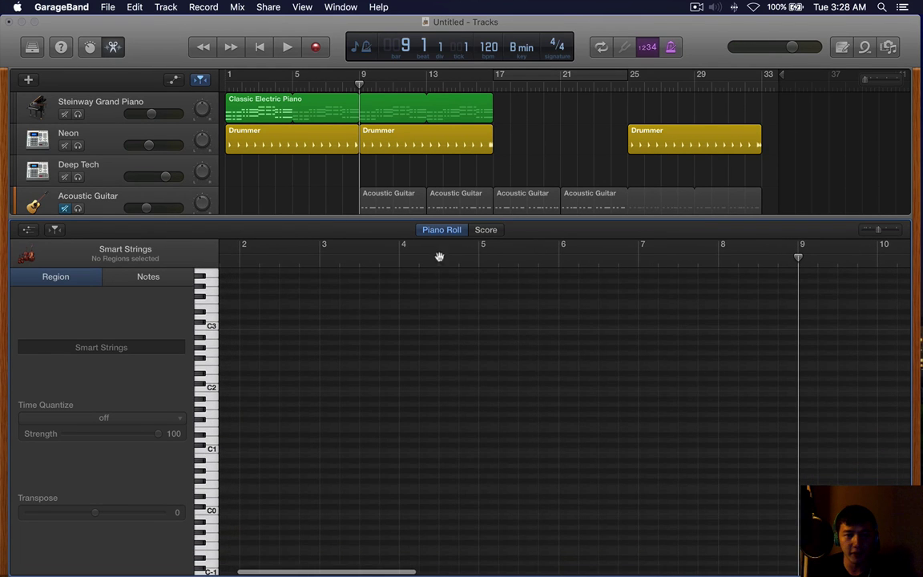
scroll(371, 187, down, 5)
scroll(548, 321, right, 5)
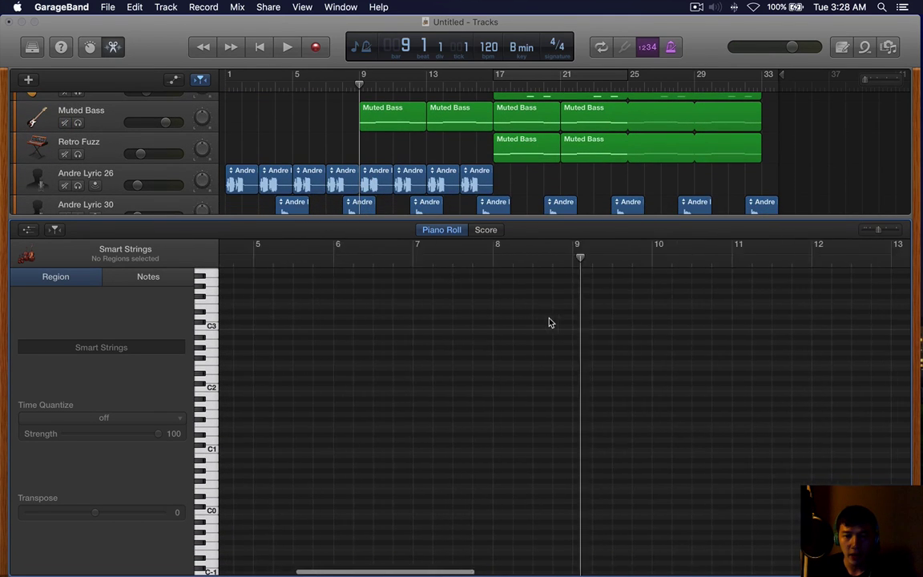
scroll(549, 322, right, 2)
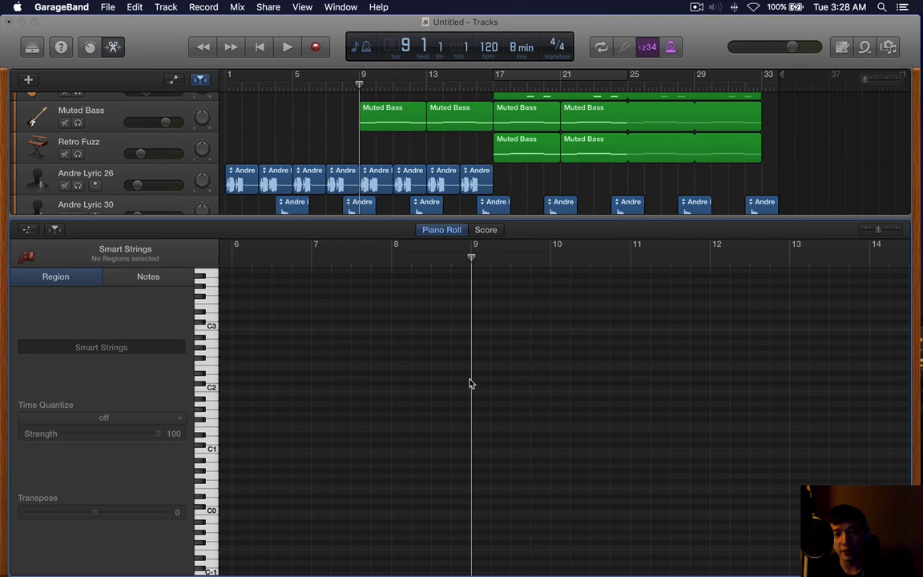
Turn on cycle playback and set its range to bars 9 through 17.
key(c)
key(c)
drag(527, 77, 394, 76)
scroll(520, 363, up, 2)
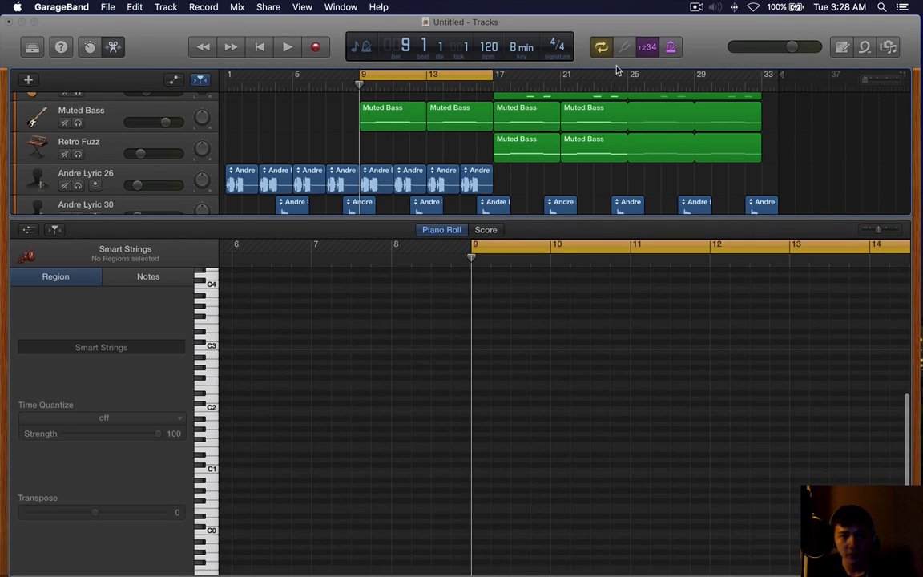
scroll(565, 416, up, 3)
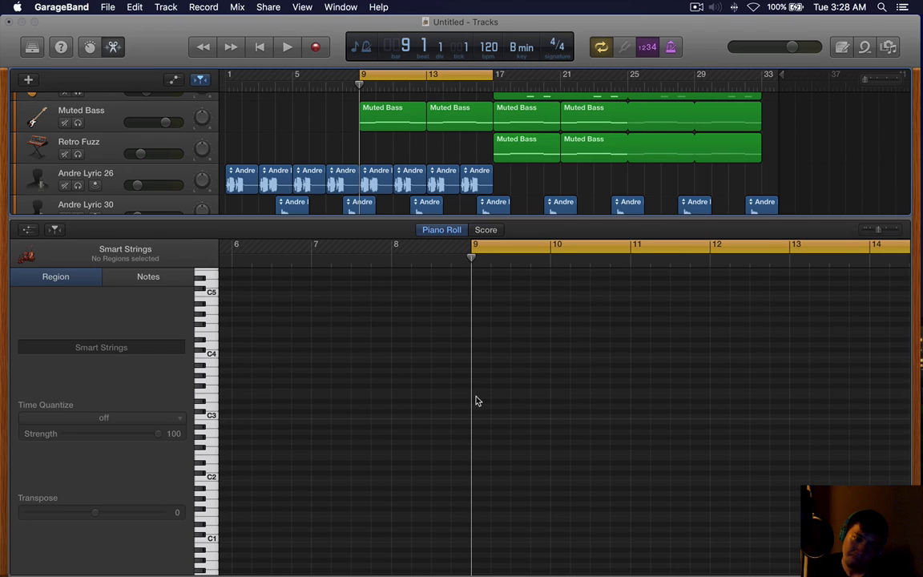
Listen to the section at bar 9, inspect its Andre Lyric 26 vocal region and return to the Smart Strings Piano Roll.
key(space)
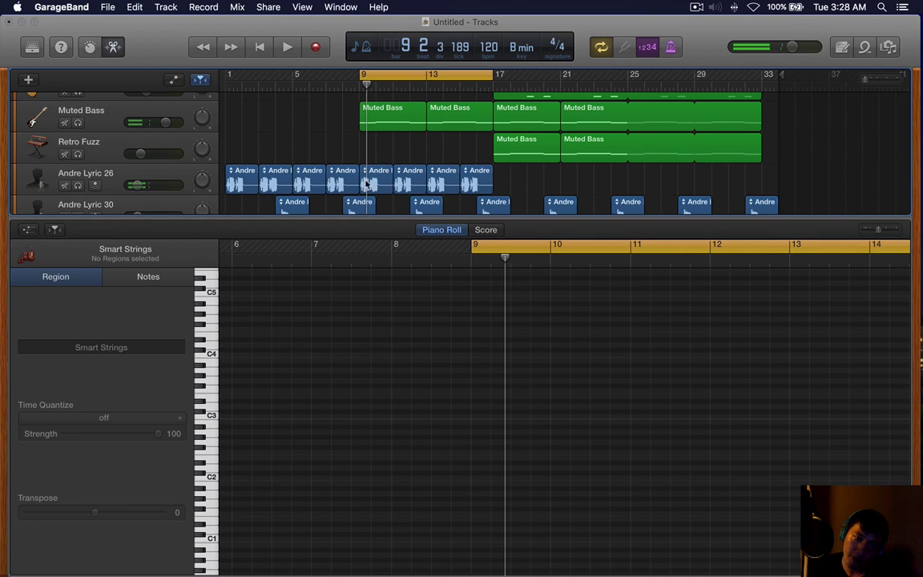
click(379, 176)
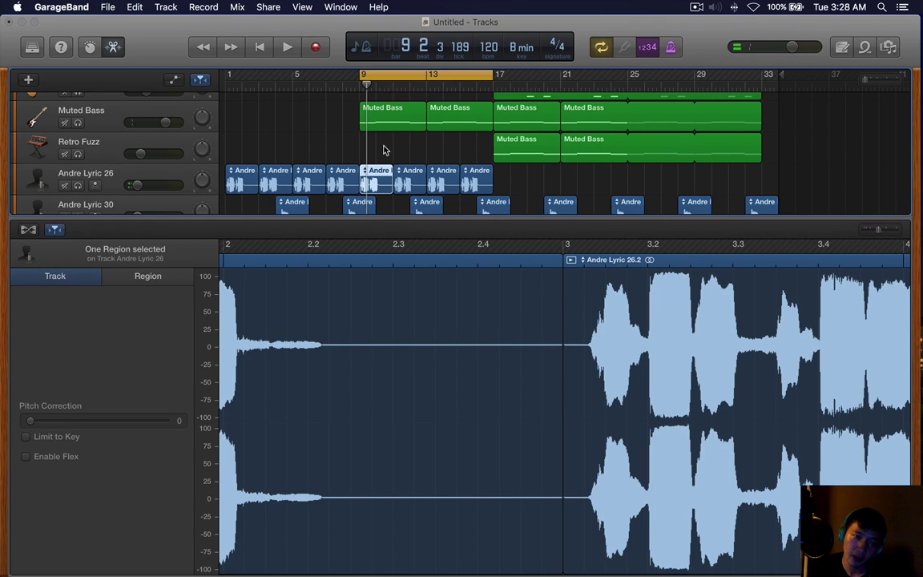
scroll(339, 142, down, 5)
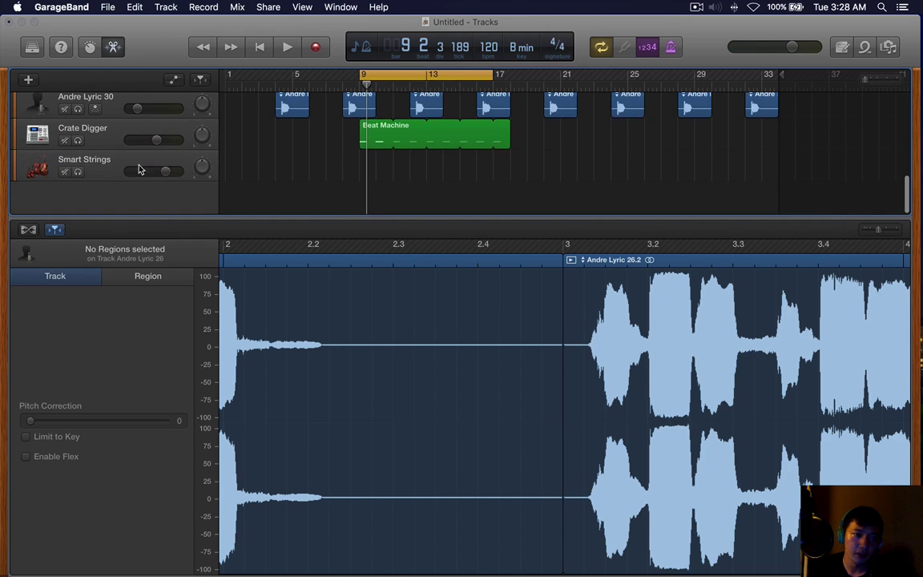
key(space)
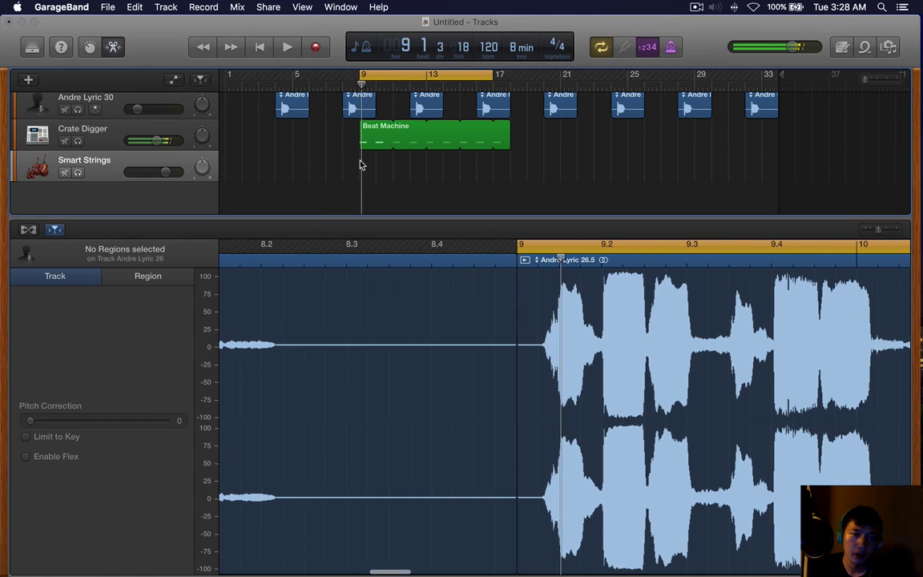
click(184, 160)
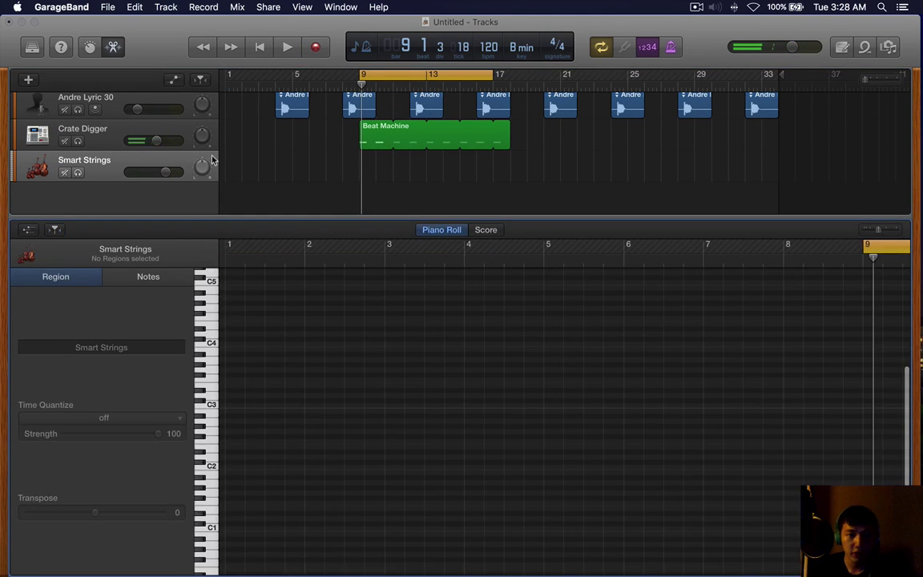
scroll(799, 360, right, 5)
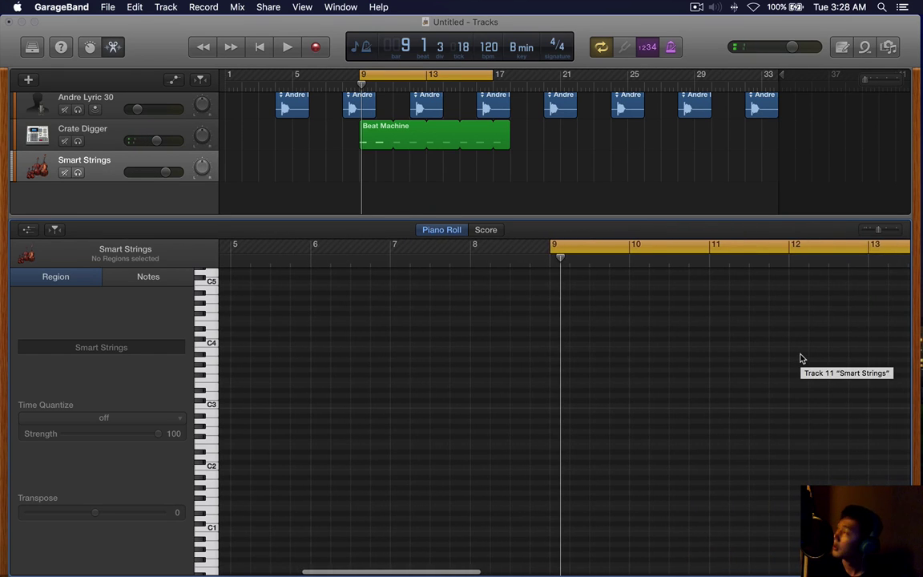
scroll(799, 359, right, 1)
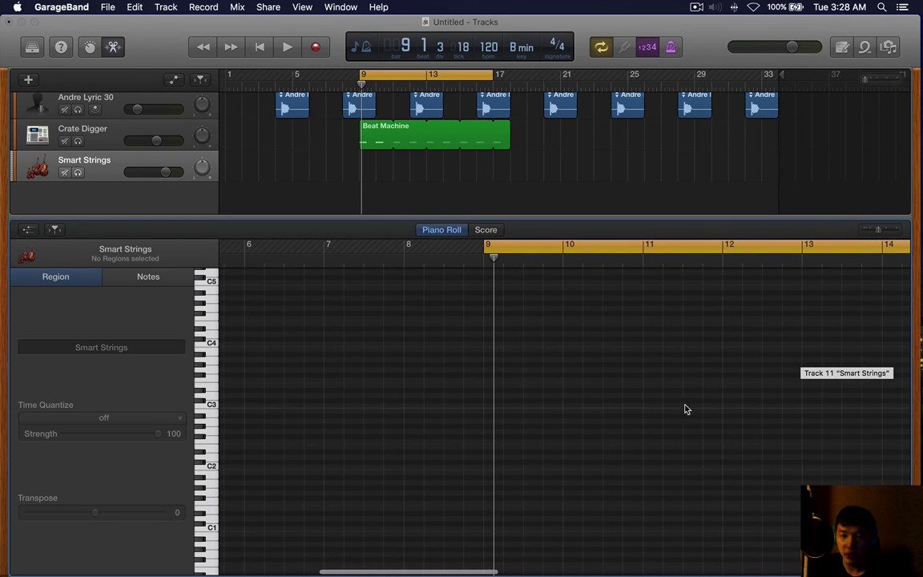
Add a D5 note at the start of bar 9 on the Smart Strings track and lower the track's volume.
super+click(488, 394)
drag(497, 394, 501, 273)
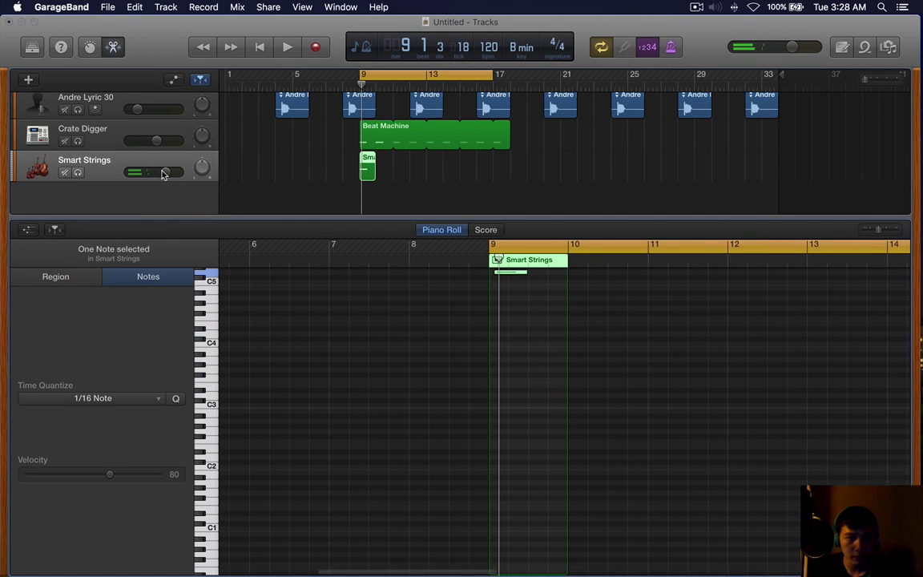
drag(162, 174, 142, 173)
scroll(595, 402, up, 3)
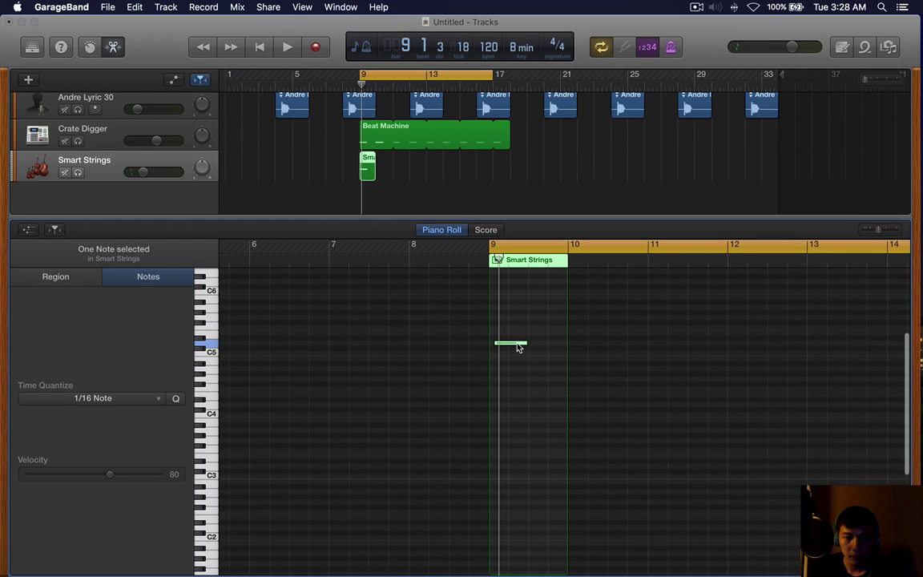
drag(519, 347, 513, 346)
Extend the Smart Strings region to bar 17, lower its note to B4 and stretch the note across the region.
drag(366, 176, 492, 177)
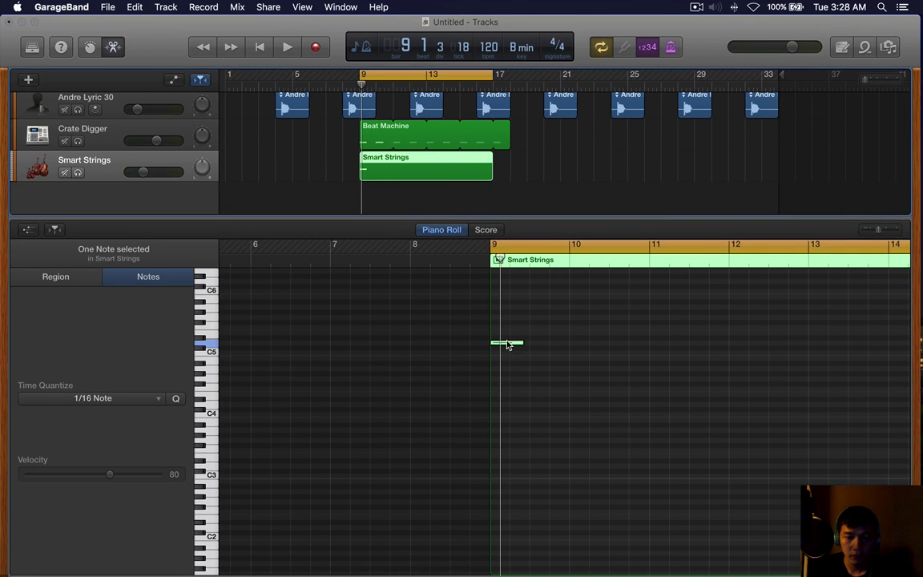
drag(507, 345, 753, 376)
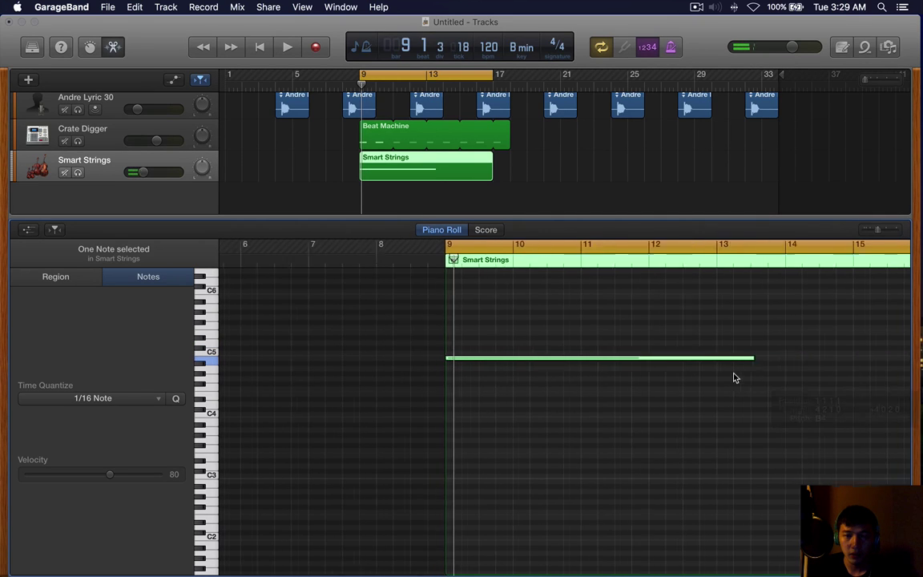
drag(626, 357, 768, 358)
Play the sustained strings note with the song and lower the Smart Strings volume slightly more.
key(space)
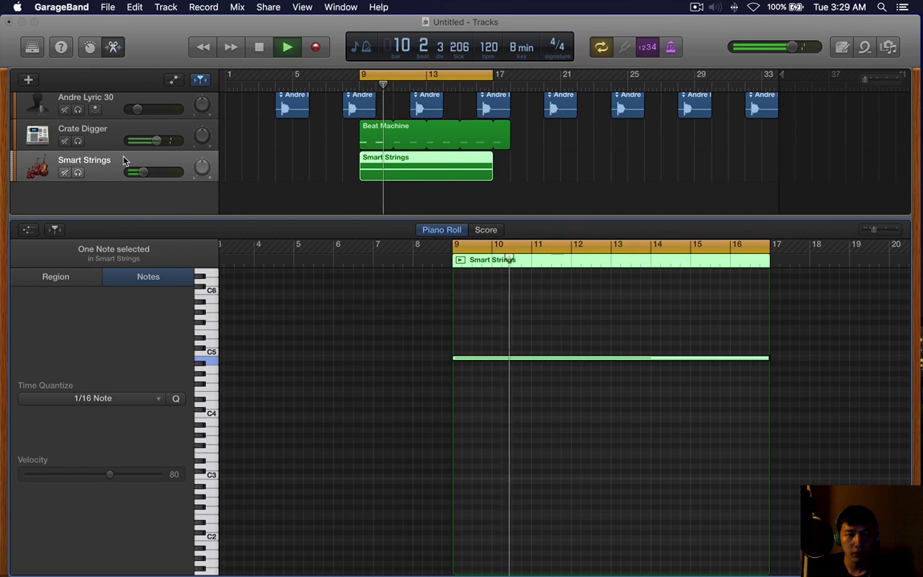
drag(141, 171, 135, 172)
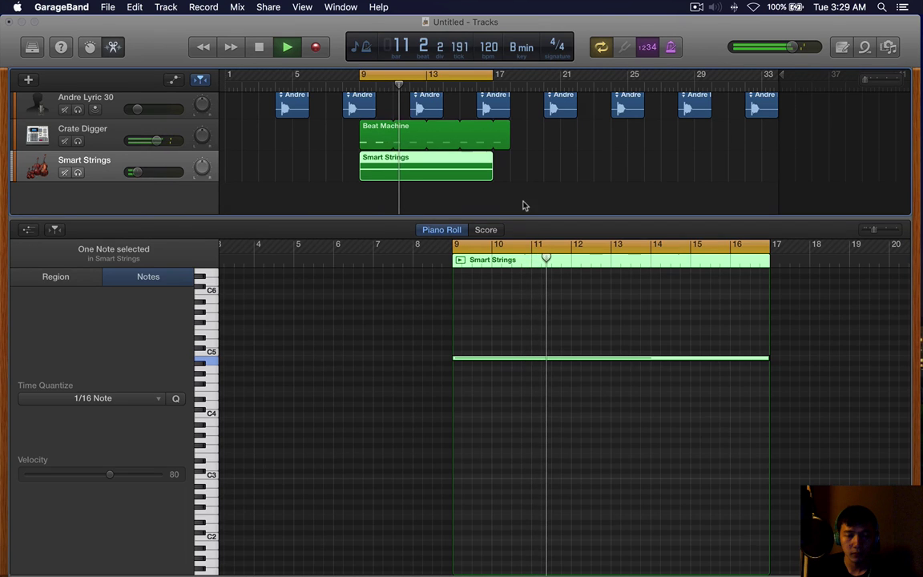
Lower the fills of the Drummer region at bar 9 and play the song from around bar 11.
key(b)
key(b)
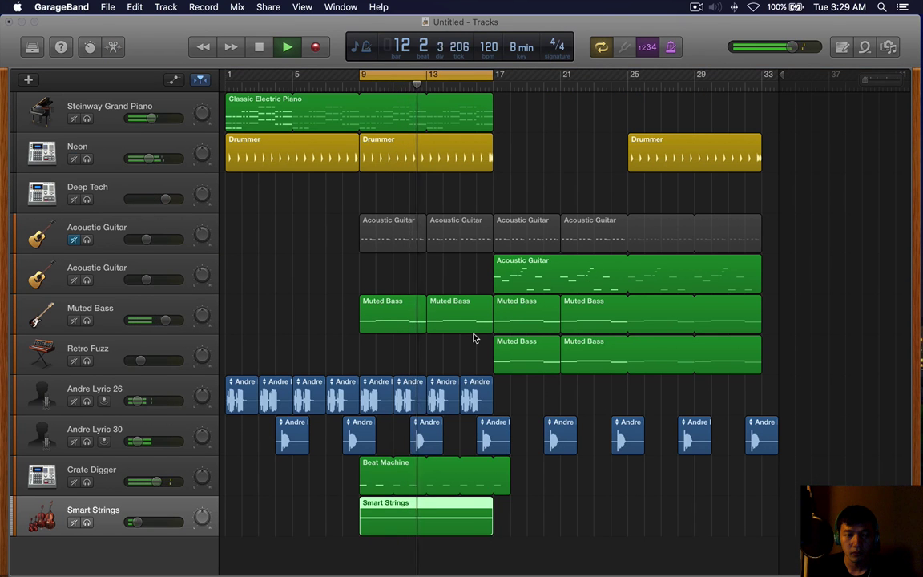
scroll(350, 353, down, 1)
drag(309, 200, 462, 248)
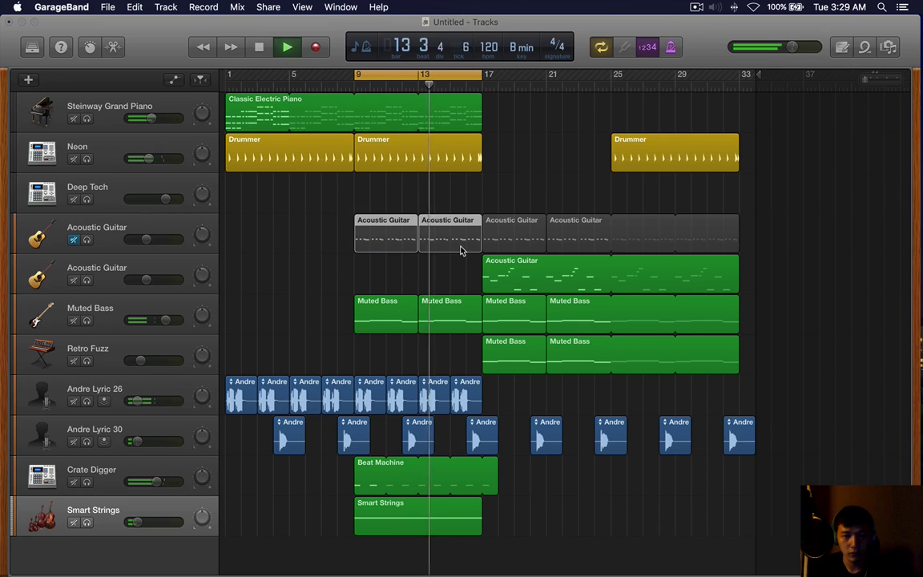
double_click(464, 164)
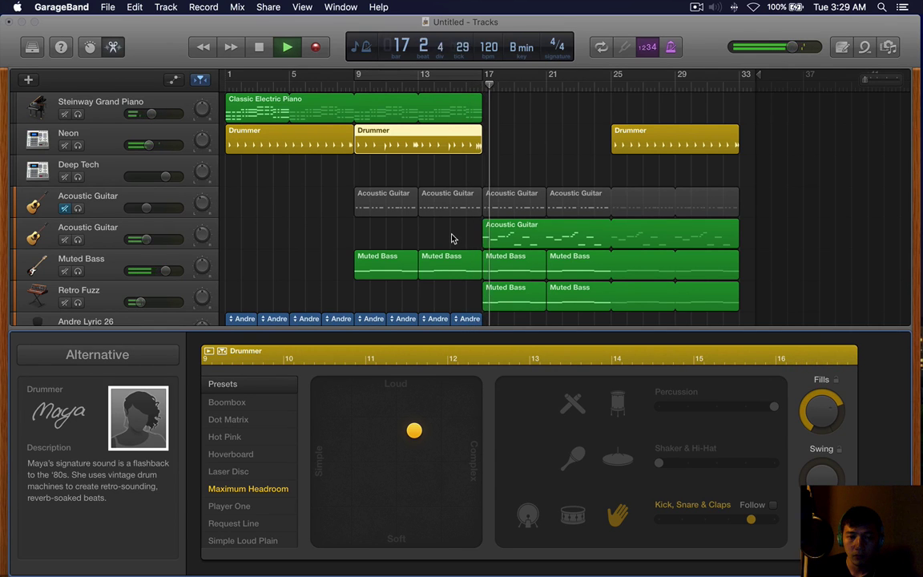
key(space)
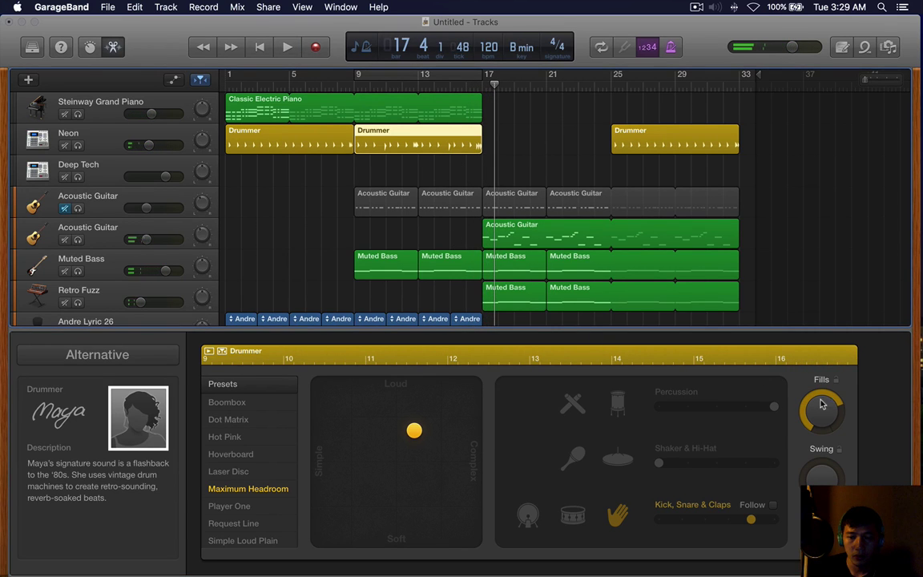
click(410, 85)
click(386, 85)
key(space)
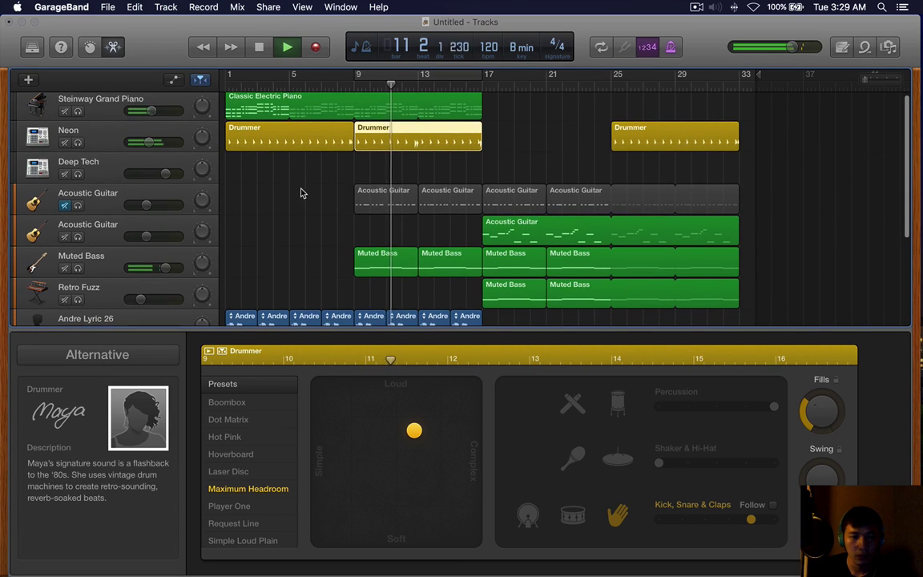
Reduce the fills of the Drummer region at bar 9 to the minimum and return to the full arrangement.
key(b)
key(b)
drag(316, 196, 737, 242)
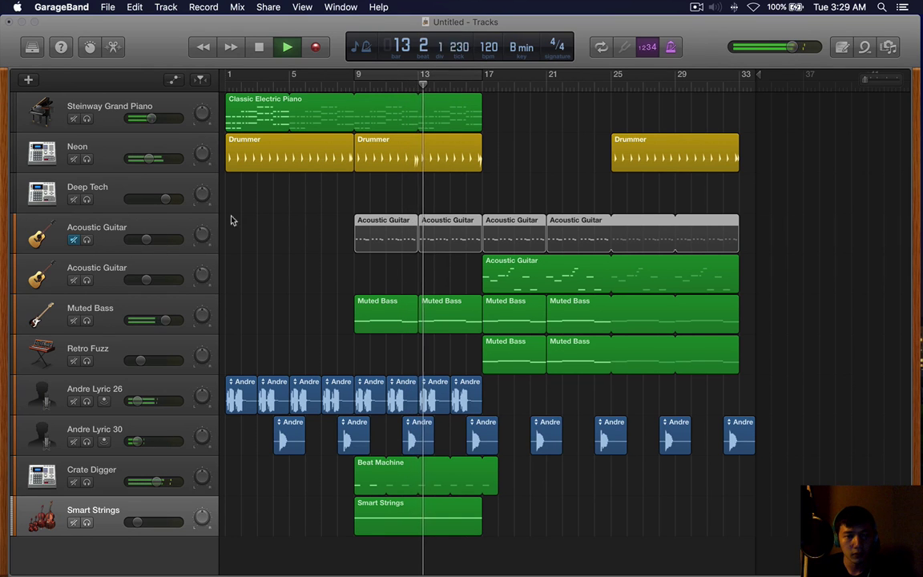
key(space)
double_click(395, 158)
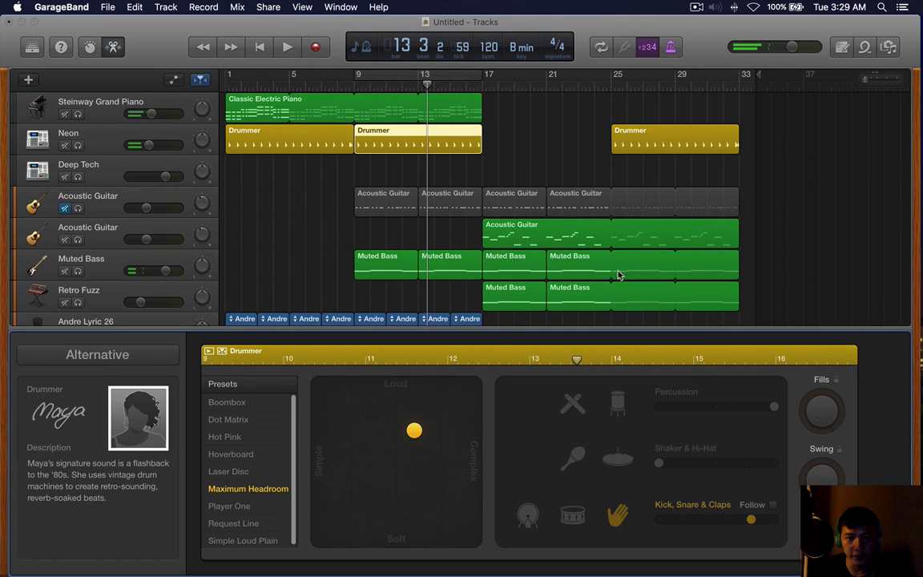
click(558, 180)
key(b)
key(b)
Delete the muted Acoustic Guitar track together with its regions.
drag(385, 208, 450, 256)
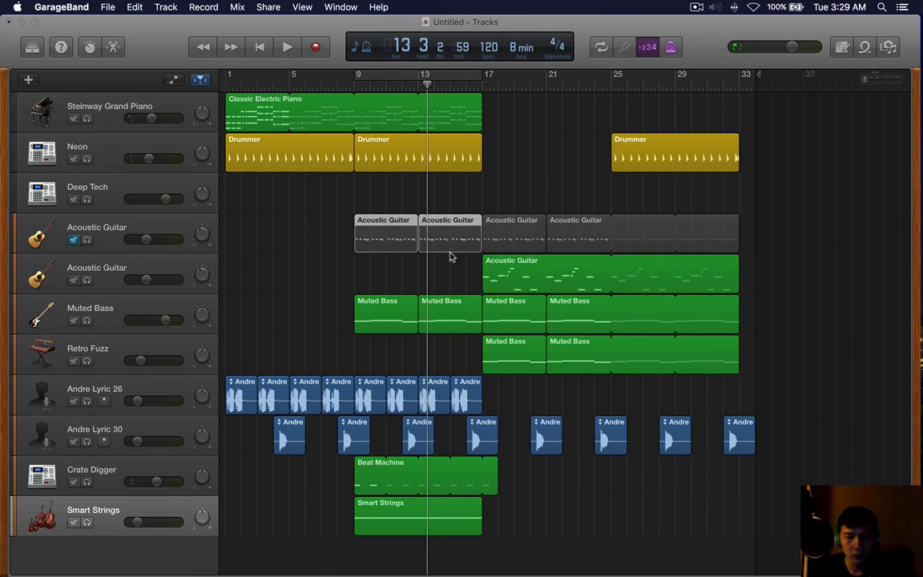
click(115, 228)
key(super+BackSpace)
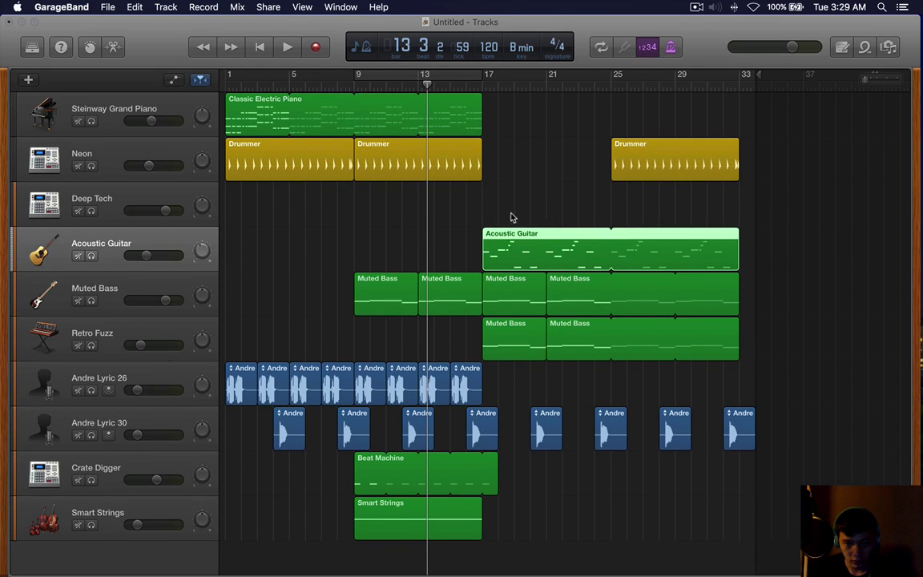
Select the guitar and bass regions from bar 17 onward and play the song from bar 17.
drag(512, 217, 663, 328)
key(Return)
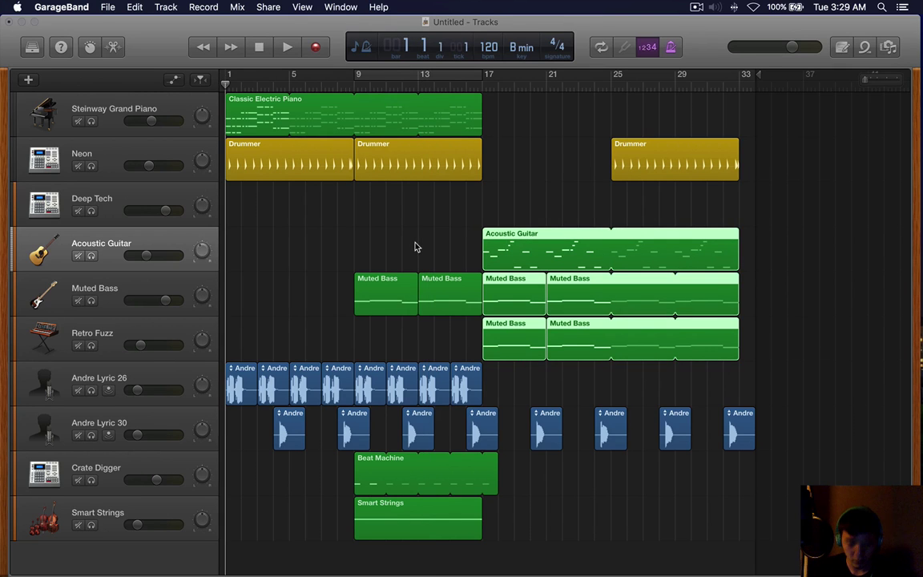
click(487, 78)
key(space)
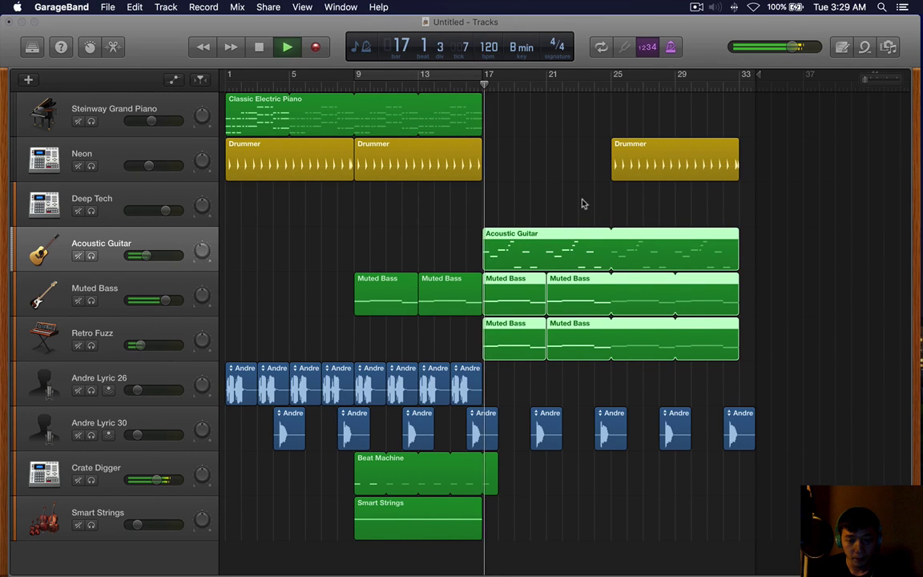
Add a new software instrument track below the Smart Strings track.
click(144, 504)
click(116, 465)
double_click(111, 548)
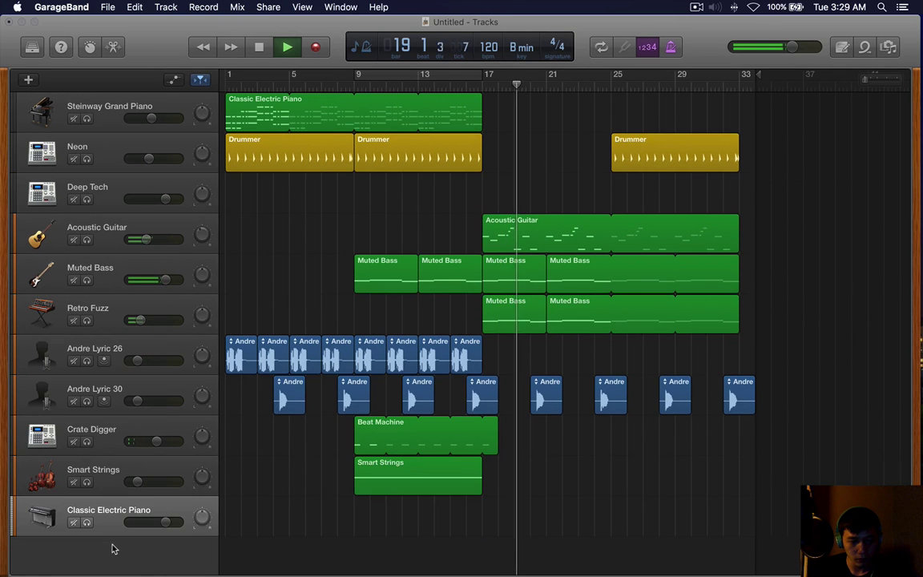
Examine the notes of the Acoustic Guitar region at bar 17 and return to the arrangement.
click(502, 239)
key(e)
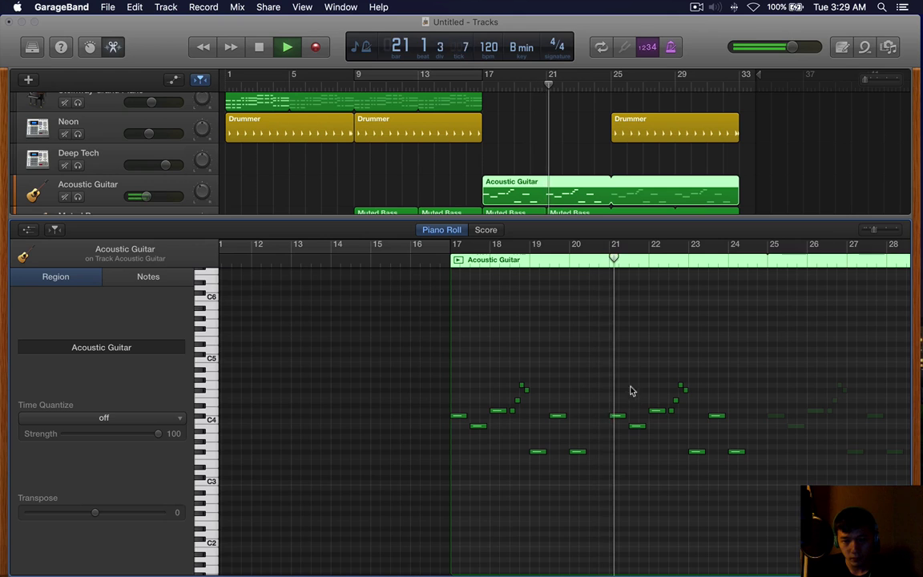
key(b)
key(b)
click(528, 487)
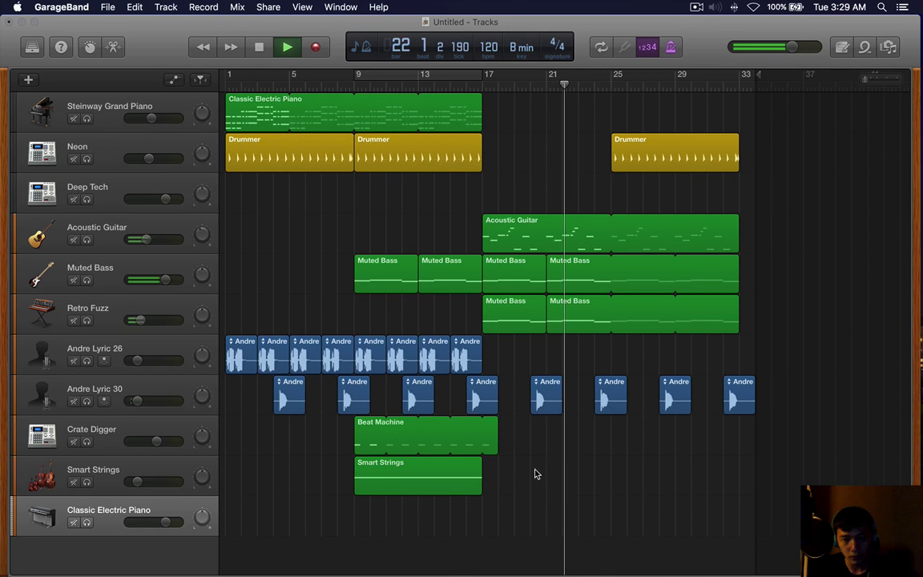
Set the new track's sound to the After Party electronic drum kit.
key(y)
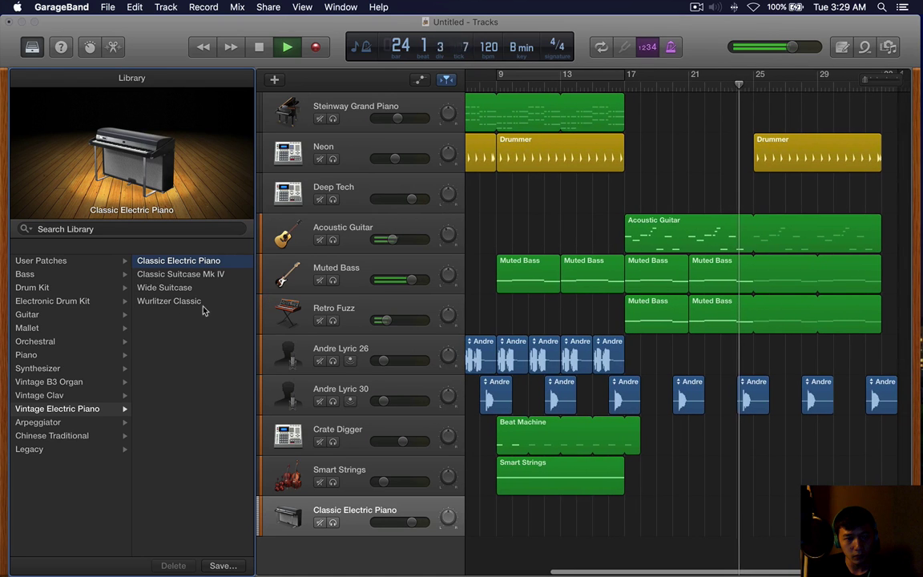
click(80, 304)
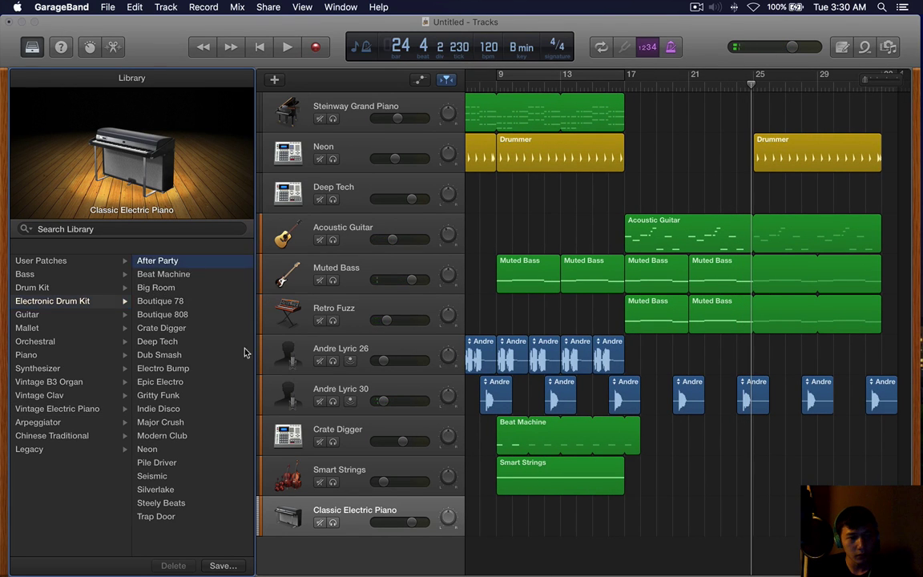
key(y)
key(b)
key(b)
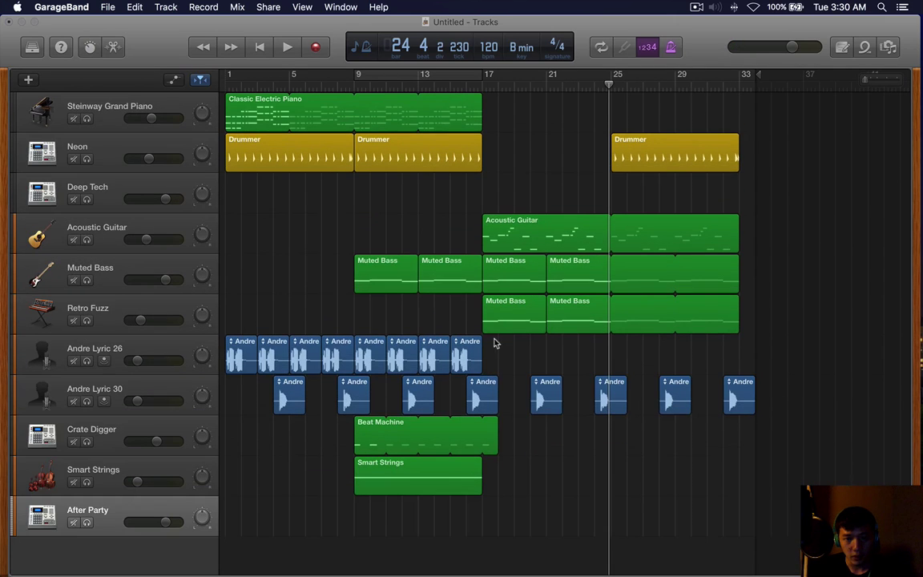
Set the cycle range from bar 17 to bar 33.
click(486, 78)
drag(486, 77, 666, 83)
click(843, 10)
click(847, 8)
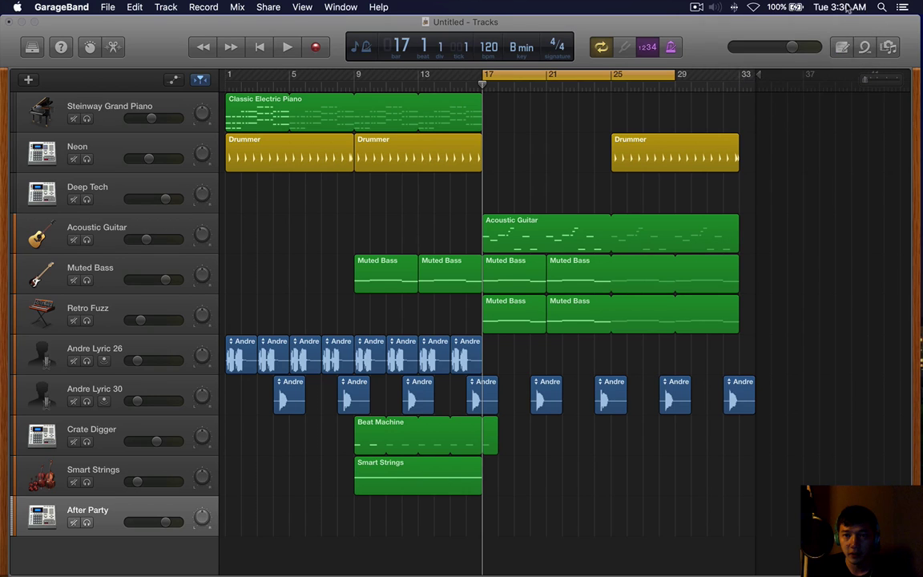
drag(671, 75, 738, 75)
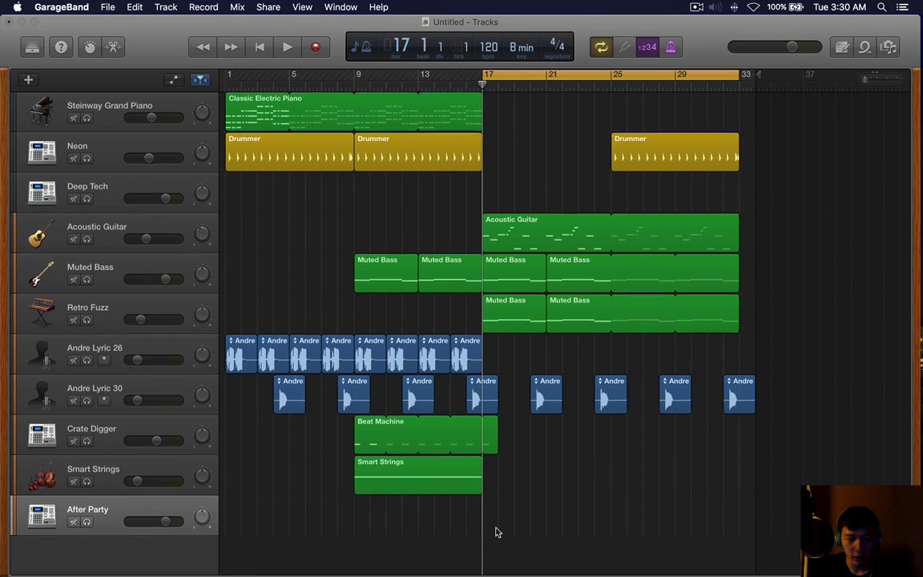
Add a C1 note at bar 17 on the After Party track and lower the track's volume.
key(b)
key(e)
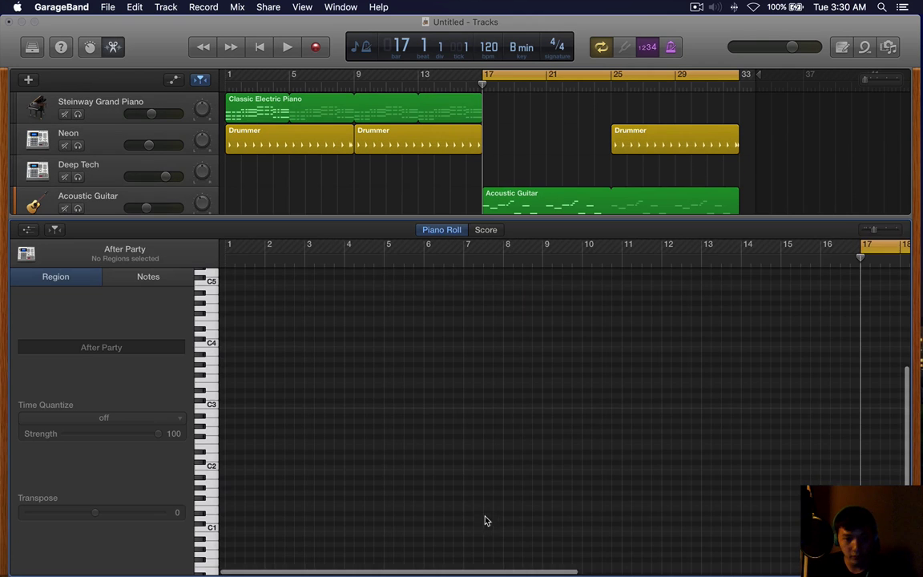
scroll(464, 410, right, 10)
key(space)
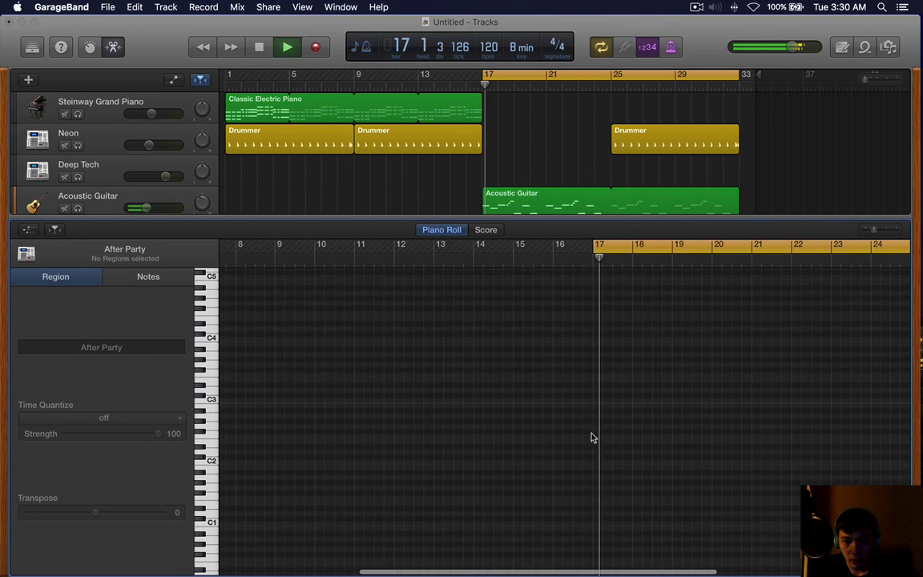
key(space)
scroll(592, 448, down, 3)
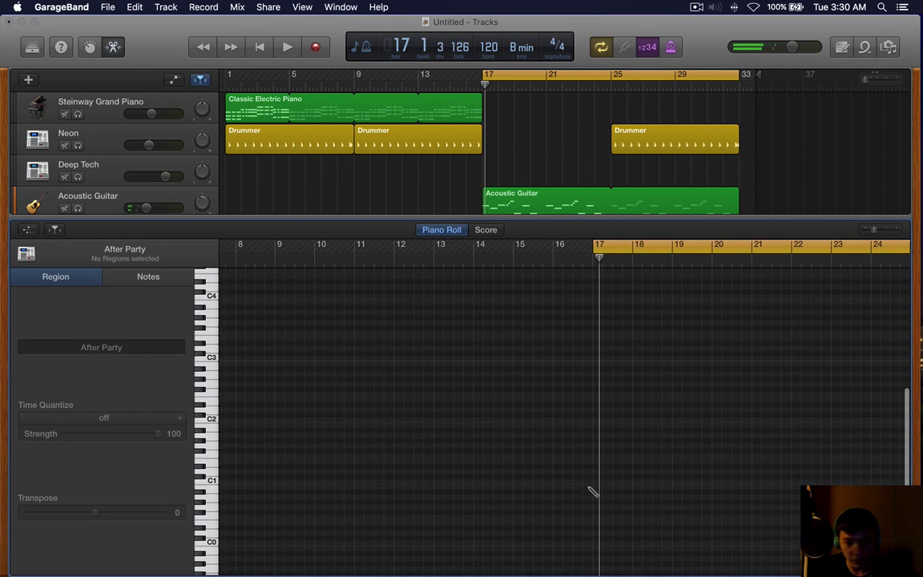
super+click(590, 482)
drag(152, 192, 150, 193)
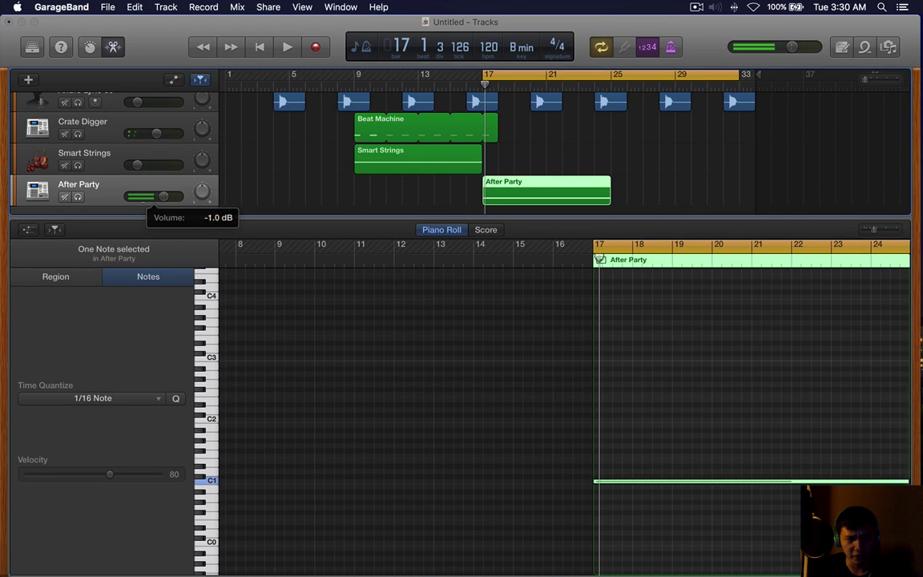
Shorten the C1 note to half a bar and repeat it at the start of every bar through bar 24.
scroll(490, 395, right, 5)
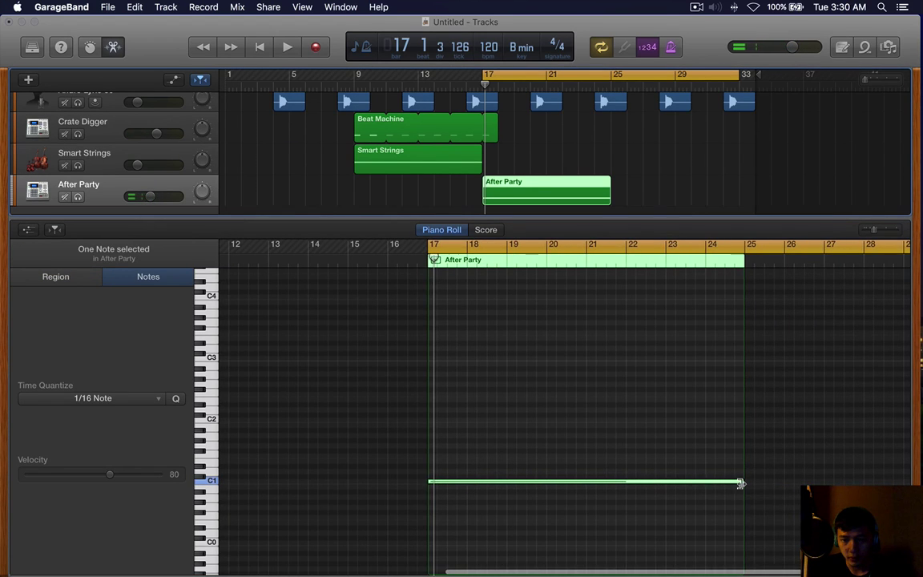
drag(741, 483, 442, 489)
super+click(476, 481)
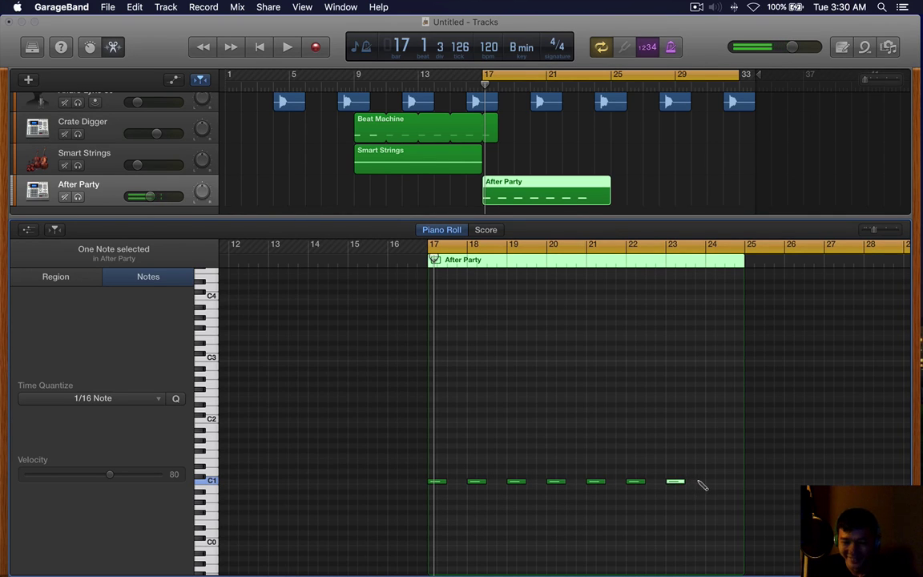
Loop the After Party region to bar 33 and play it with the song, lowering its volume slightly.
drag(605, 183, 738, 192)
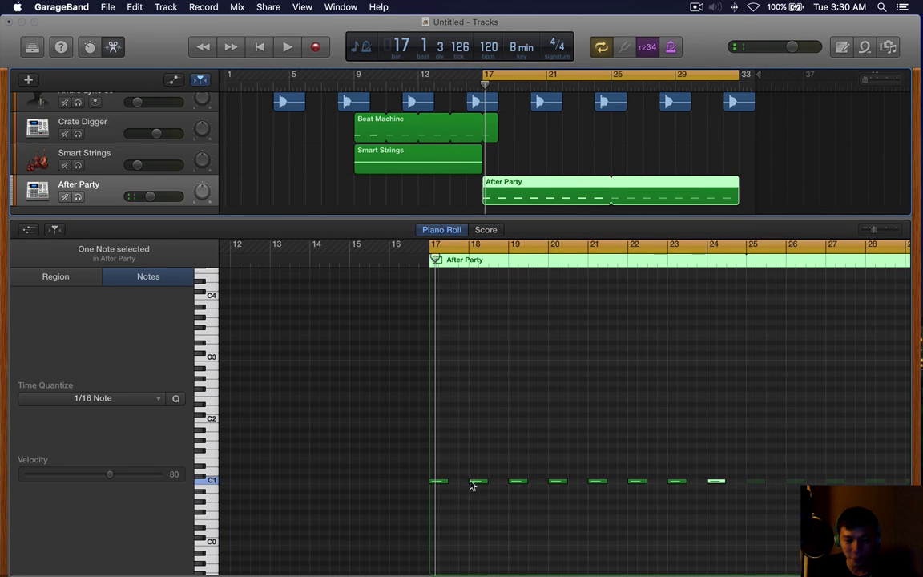
key(e)
key(space)
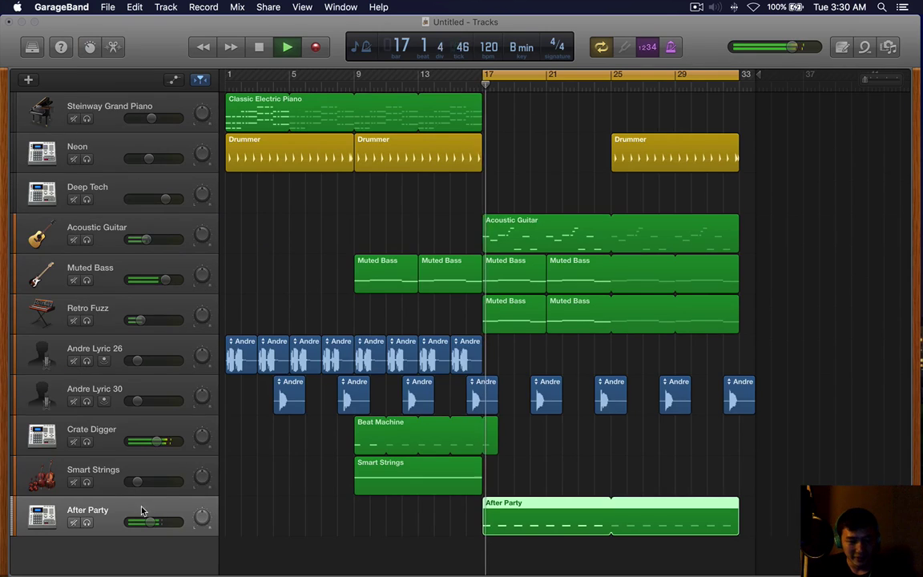
key(space)
key(e)
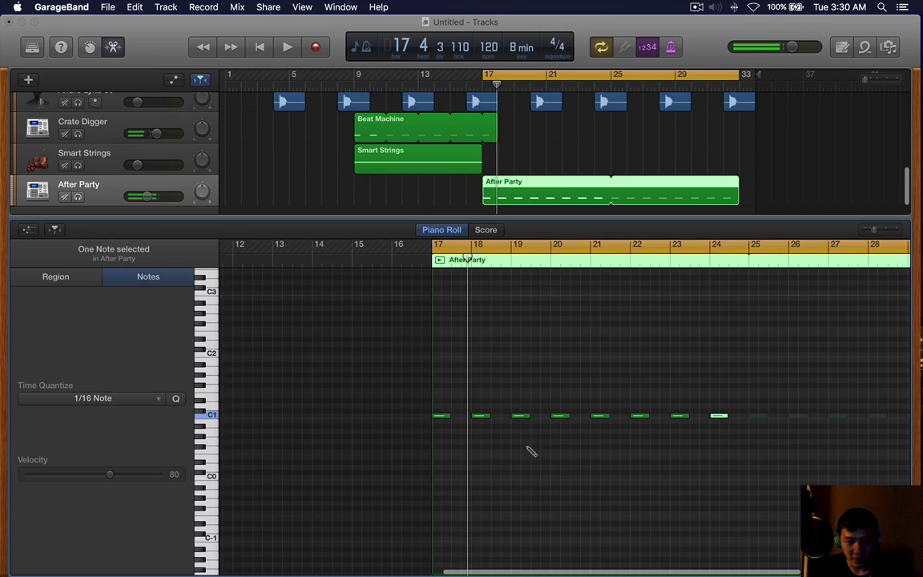
Shorten all eight C1 notes to one beat and fill the remaining beats of each bar with copies.
key(super+a)
drag(434, 415, 416, 416)
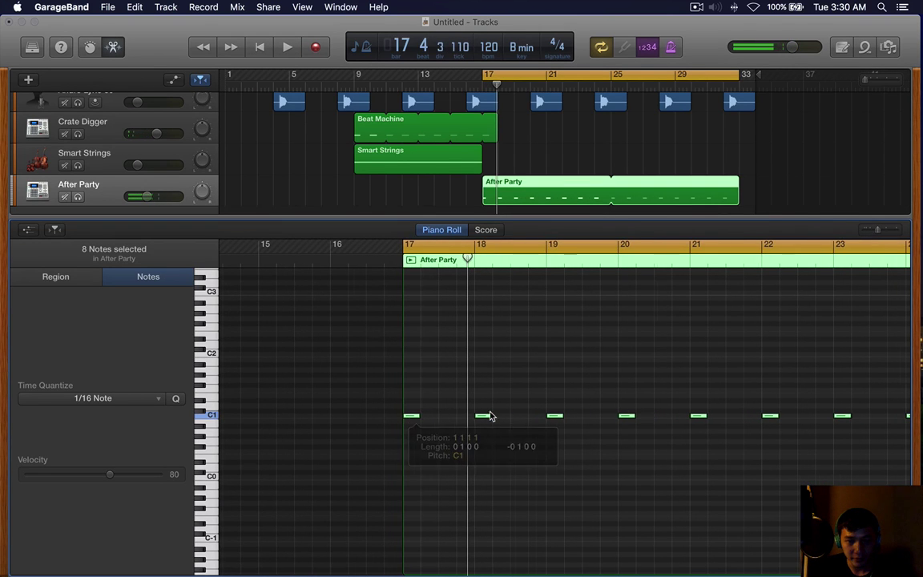
scroll(491, 416, up, 5)
scroll(495, 412, left, 8)
scroll(494, 416, right, 5)
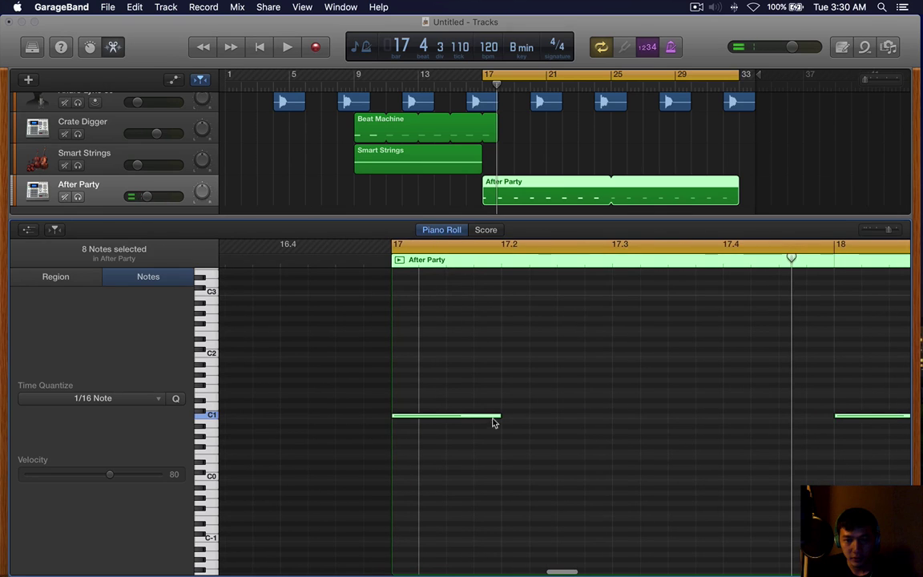
drag(460, 420, 681, 422)
Play the denser After Party pattern with the song from bar 17.
key(space)
key(super+Left)
key(super+Left)
key(b)
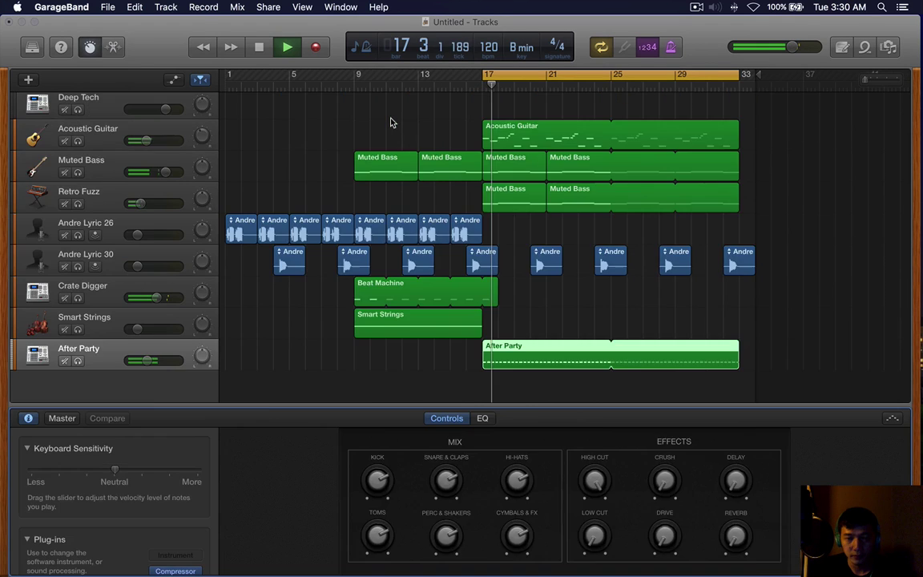
key(b)
Audition the Electro Bump kit on the After Party track at -13.4 dB and switch the kit to Silverlake.
key(y)
key(space)
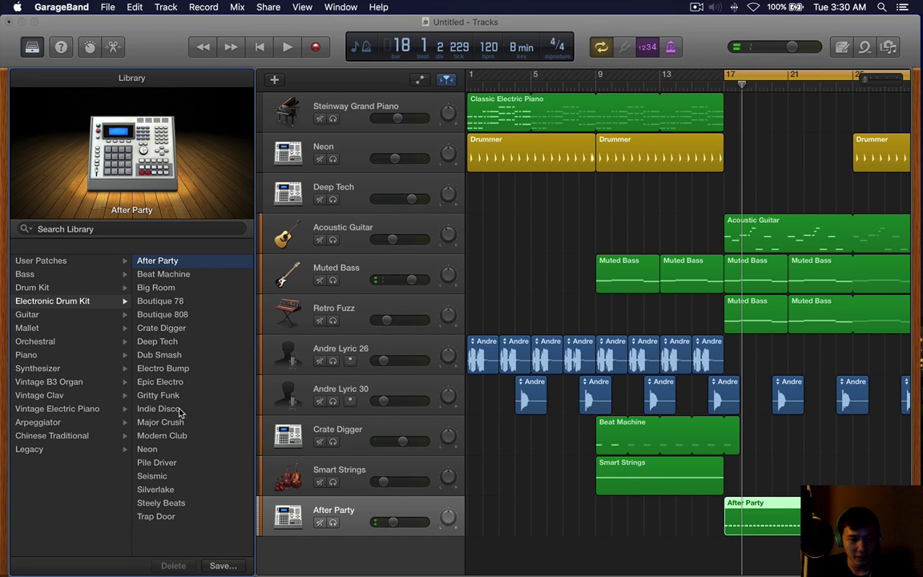
click(183, 368)
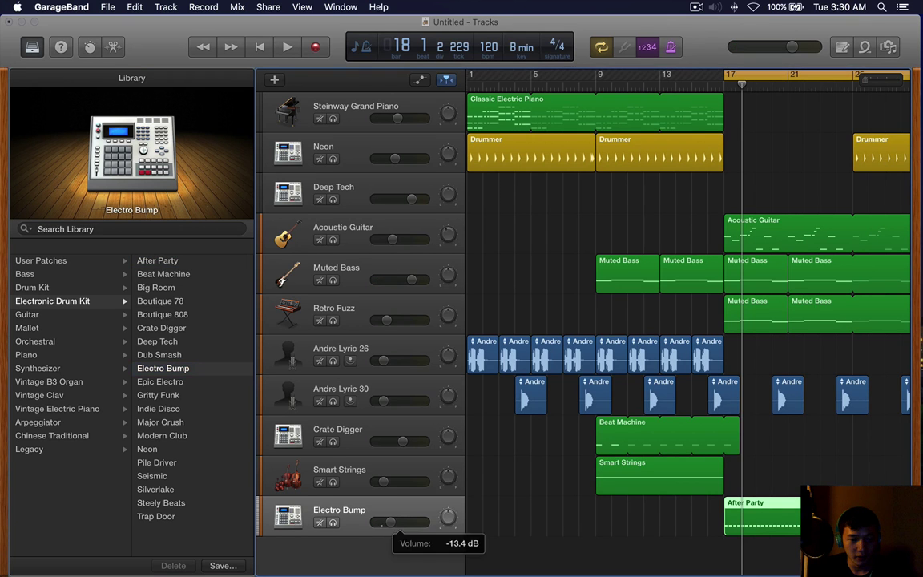
key(space)
key(space)
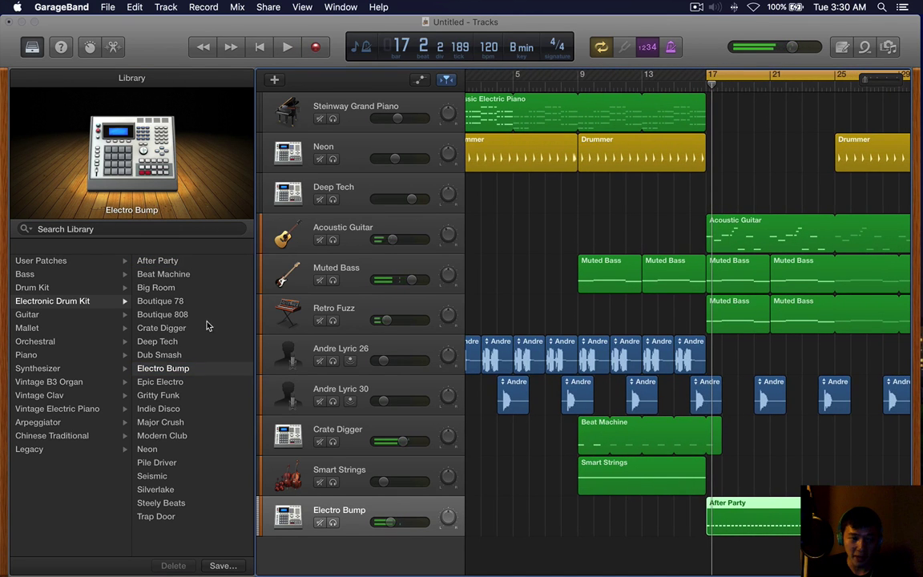
click(204, 489)
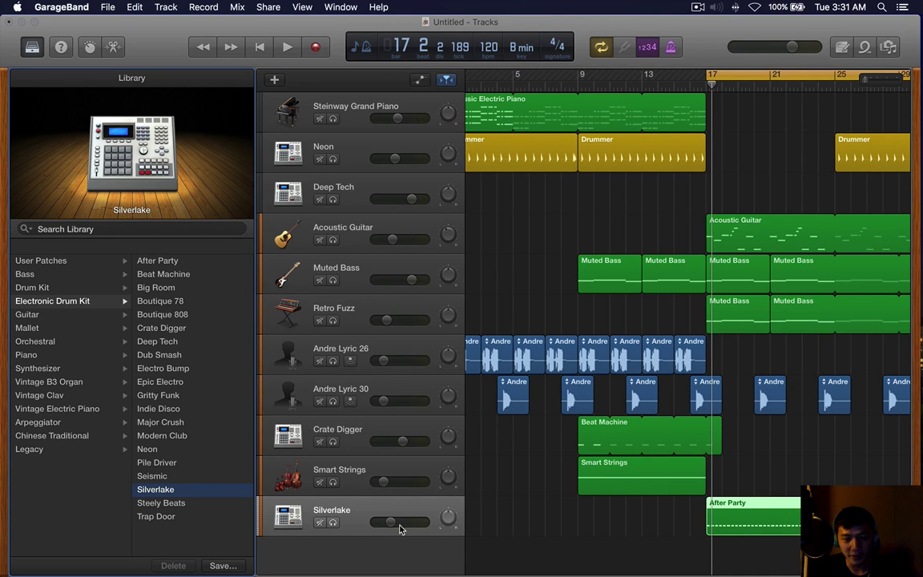
Play the Silverlake kit with the song from bar 17 and shorten the Beat Machine region's loop to end at bar 17.
key(space)
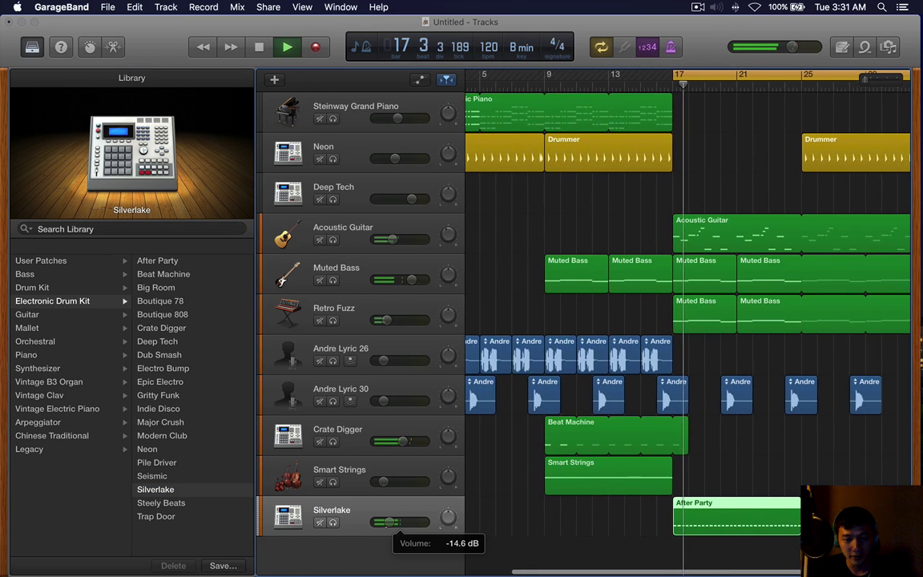
click(672, 451)
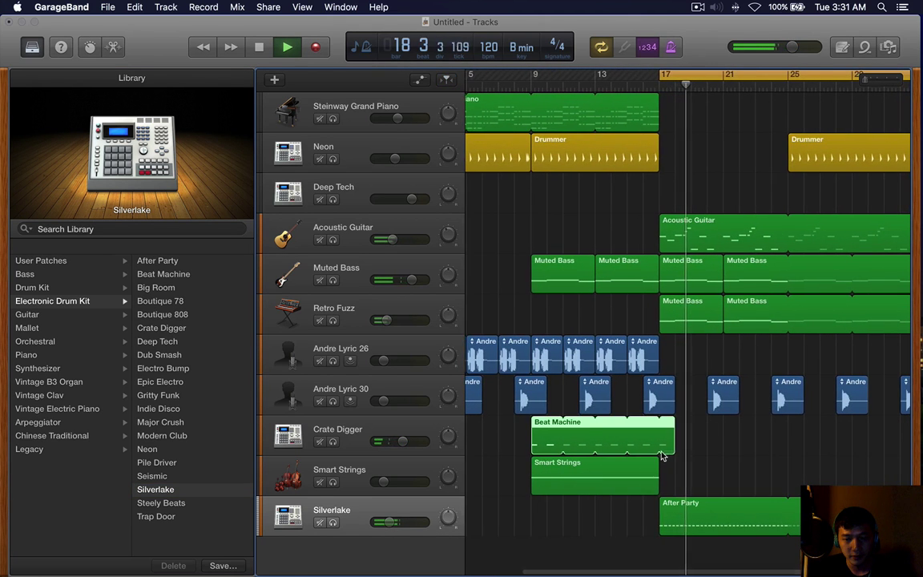
click(699, 439)
key(space)
drag(658, 446, 648, 446)
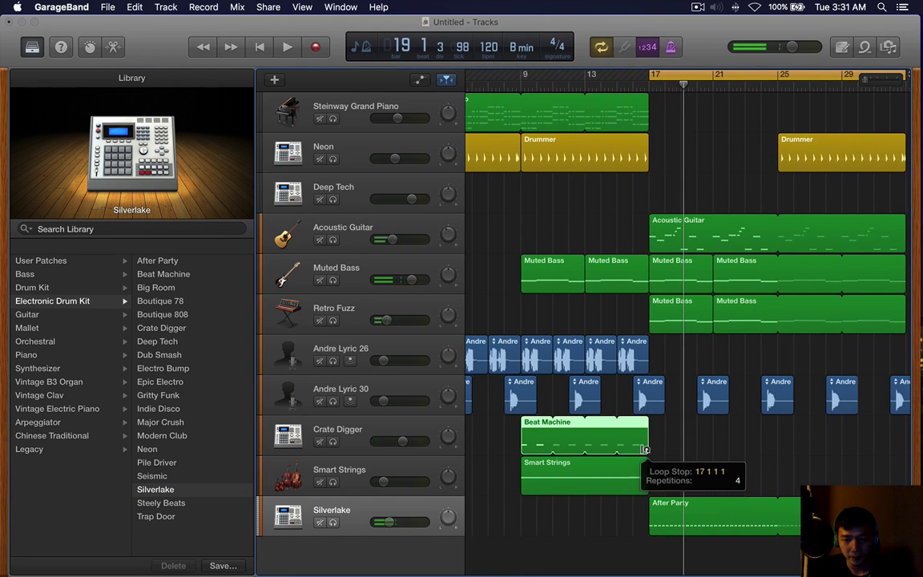
Turn off the cycle range, return to the song's start and mute the Acoustic Guitar track.
key(c)
key(Return)
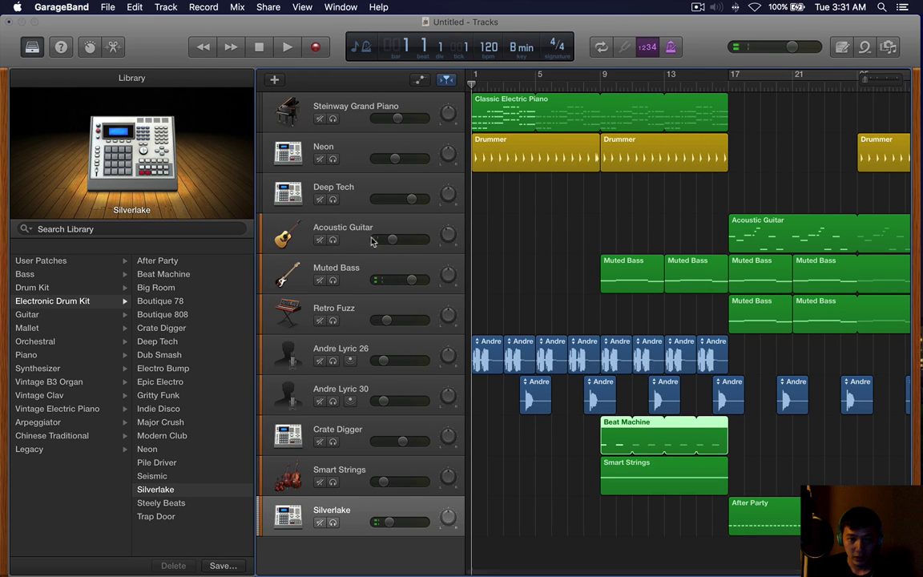
click(319, 240)
click(613, 221)
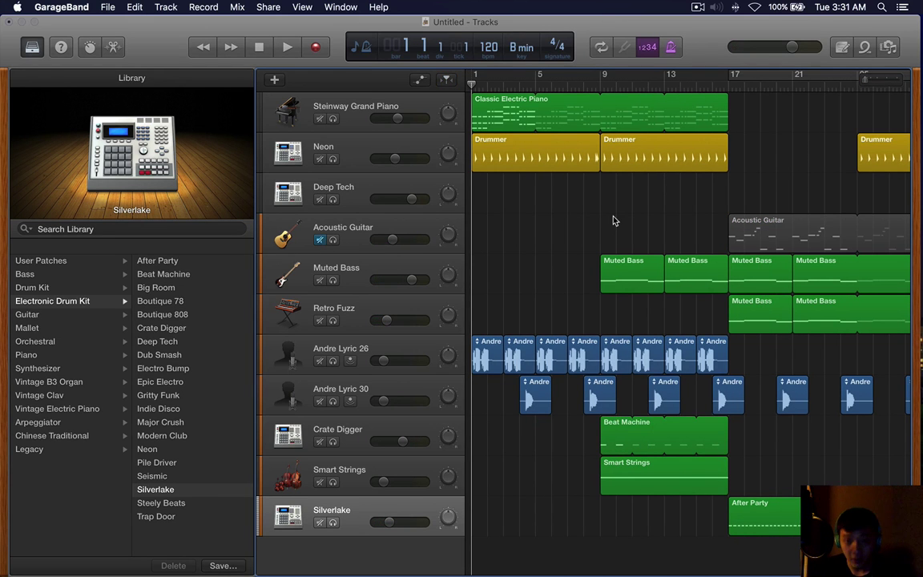
Play the arrangement from bar 1 without the guitar, with the Library hidden and all regions up to bar 33 in view.
key(space)
key(super+Left)
key(y)
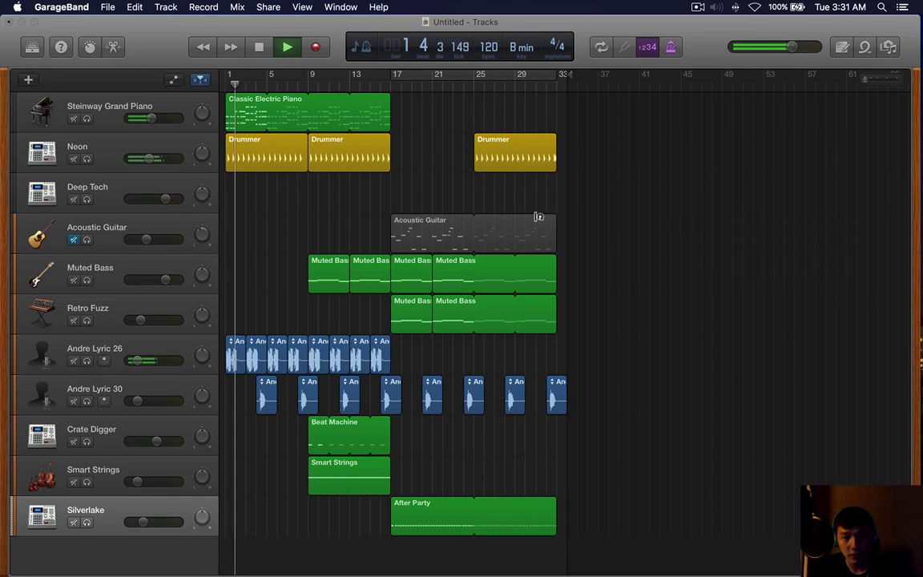
key(super+Right)
key(super+Right)
key(super+Right)
key(super+Right)
key(super+Right)
key(super+Left)
key(super+Left)
scroll(529, 328, down, 1)
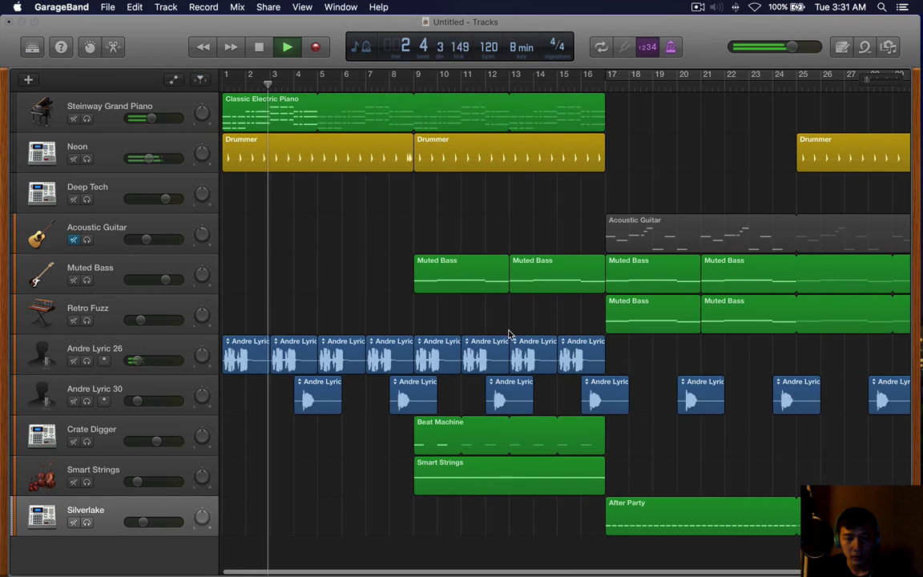
scroll(489, 368, down, 3)
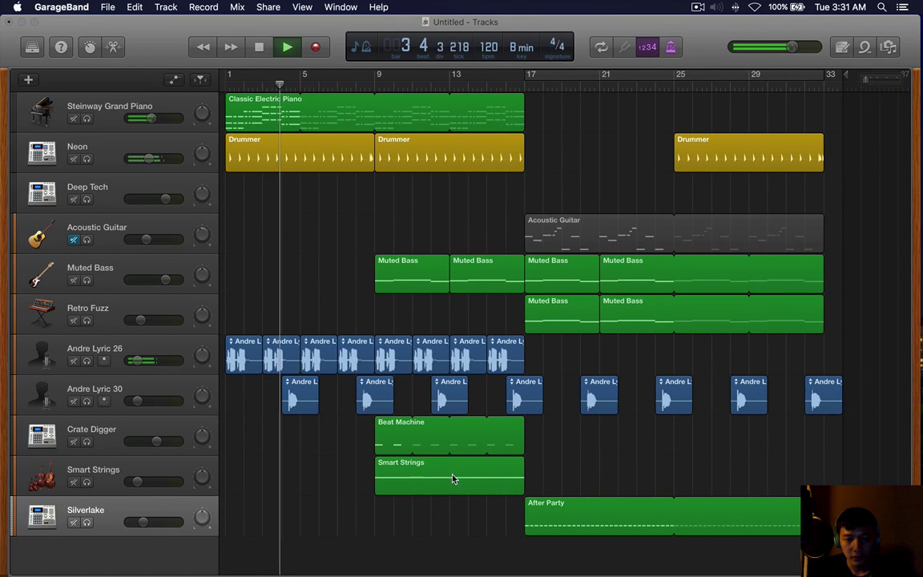
scroll(439, 277, down, 2)
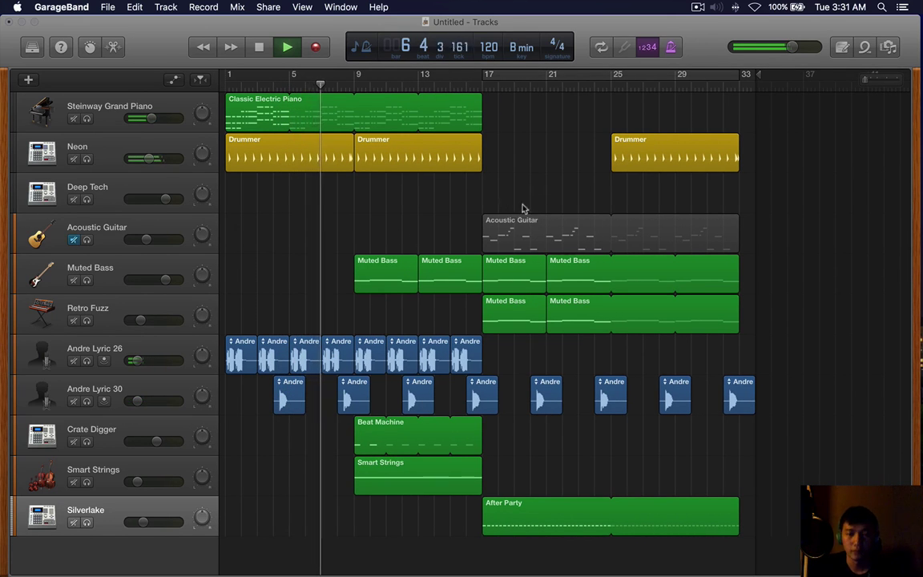
drag(433, 178, 729, 245)
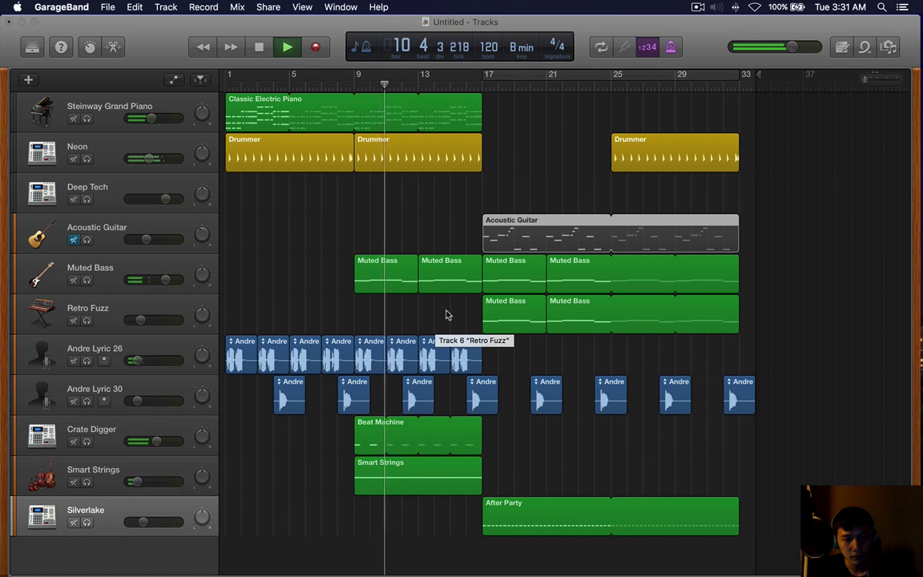
Add a Classic Electric Piano track below Retro Fuzz, delete the Acoustic Guitar track and lower the new track's volume.
click(124, 312)
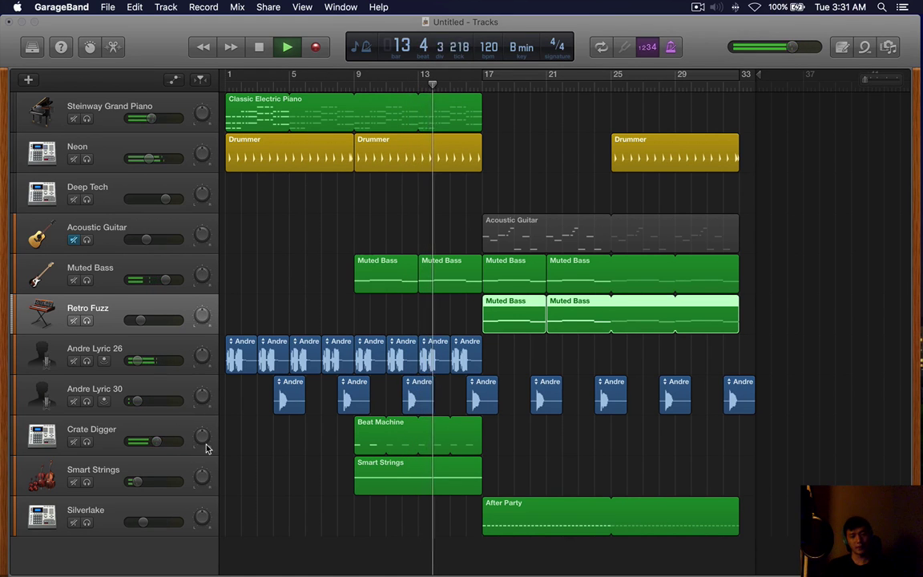
key(alt+super+s)
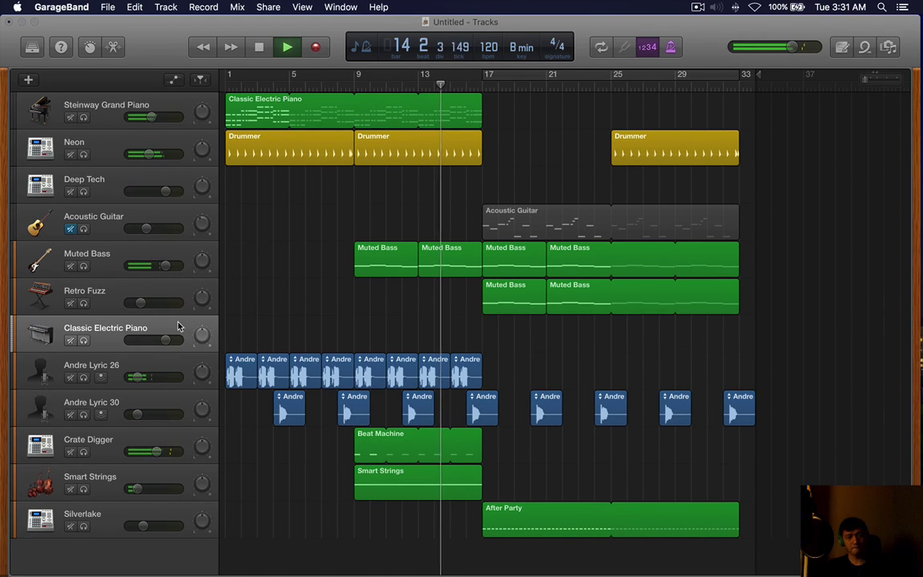
click(135, 218)
key(super+BackSpace)
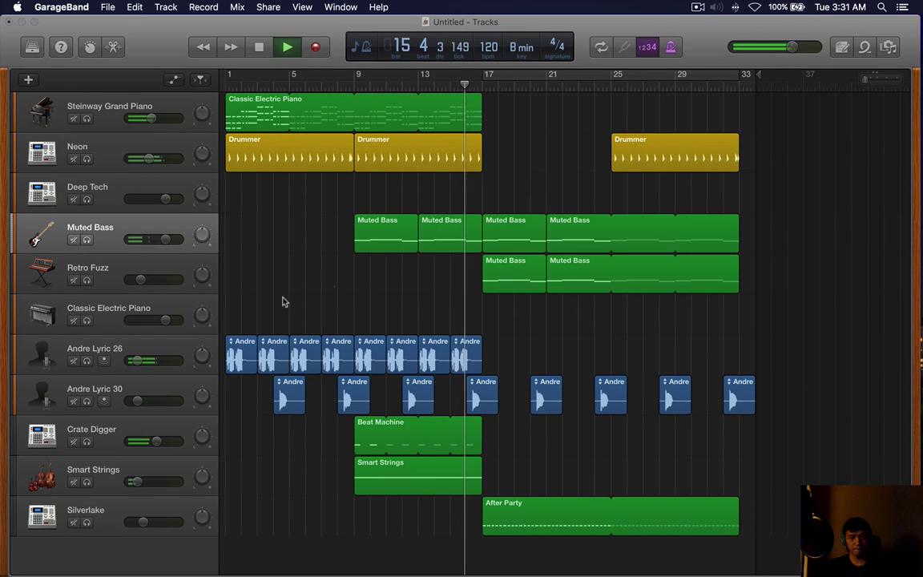
click(118, 302)
drag(166, 319, 149, 320)
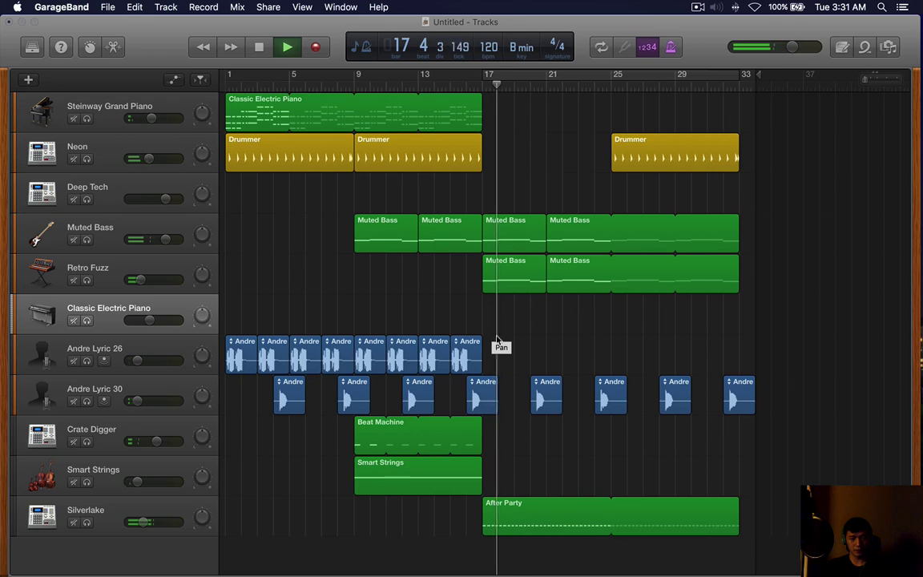
Stop playback and delete the looped After Party region from the Silverlake track.
key(space)
drag(509, 480, 588, 541)
key(Delete)
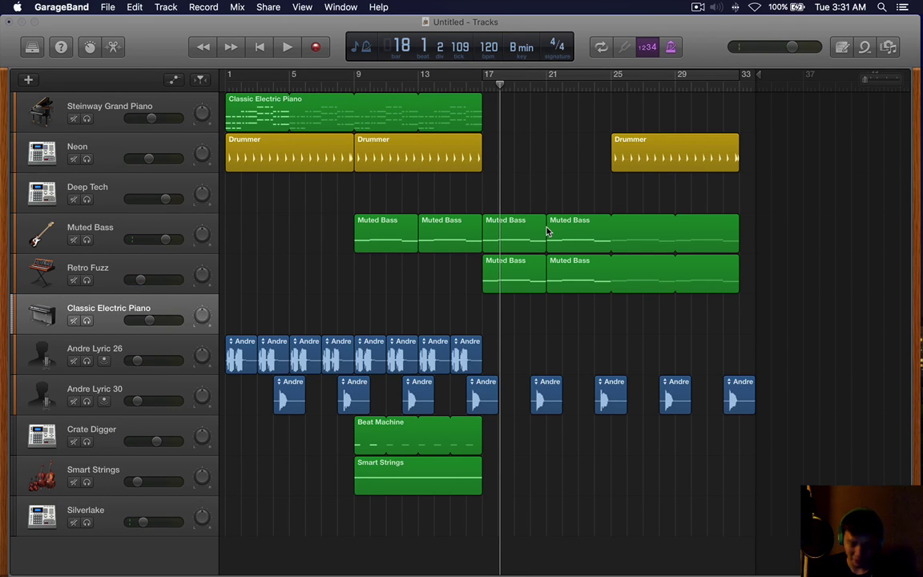
Return to the song's start and set the cycle range to bars 1 to 17.
key(Return)
drag(449, 533, 225, 89)
click(583, 76)
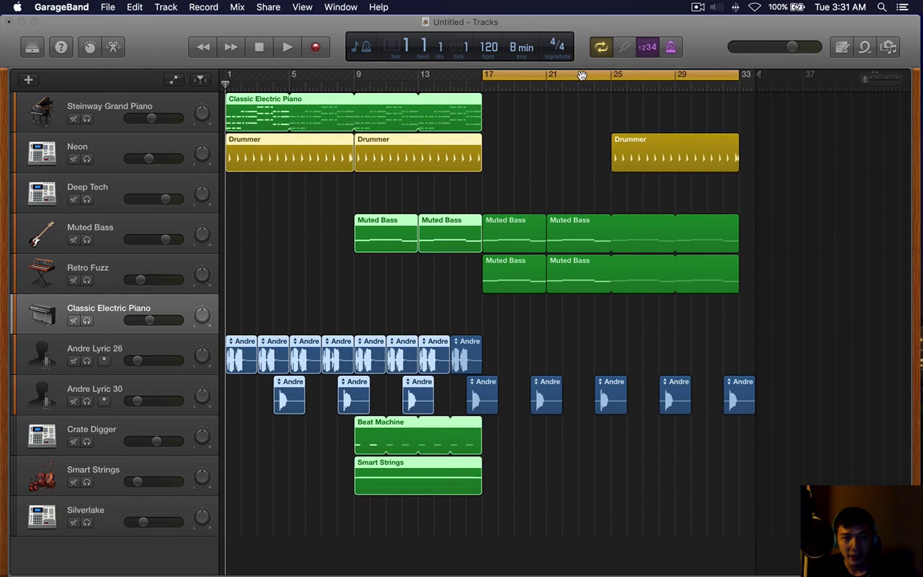
drag(580, 75, 313, 76)
key(space)
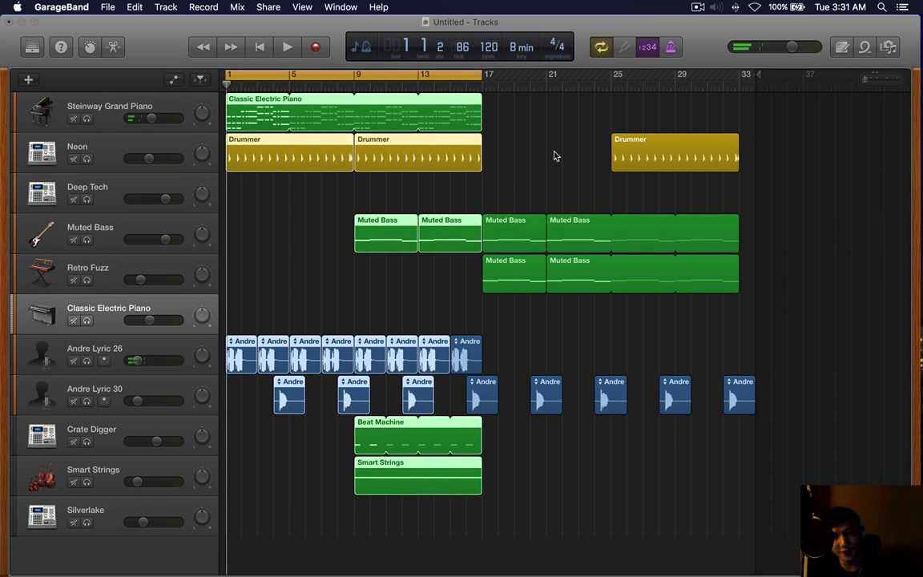
Clear the loop filters, search the Apple Loops for riser and audition the Noise Riser effects.
key(o)
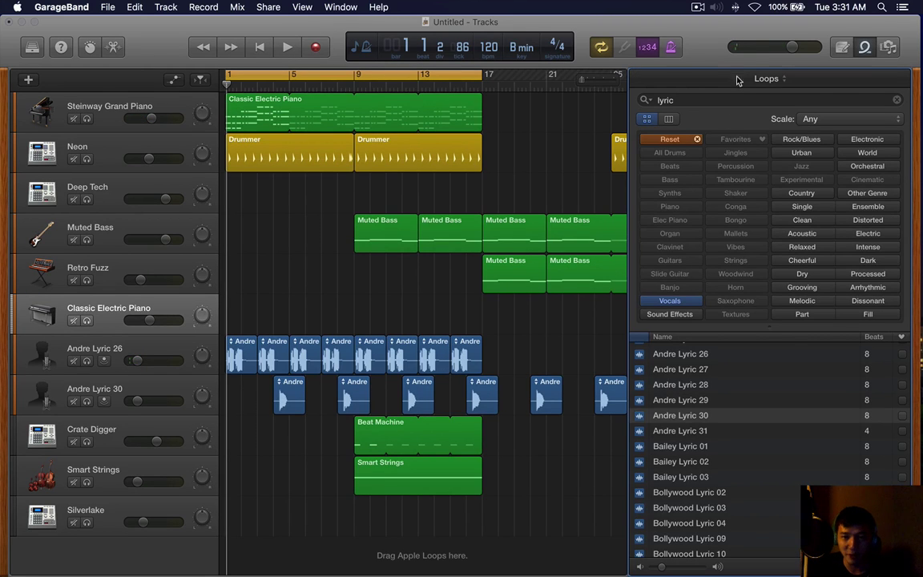
click(696, 140)
click(725, 99)
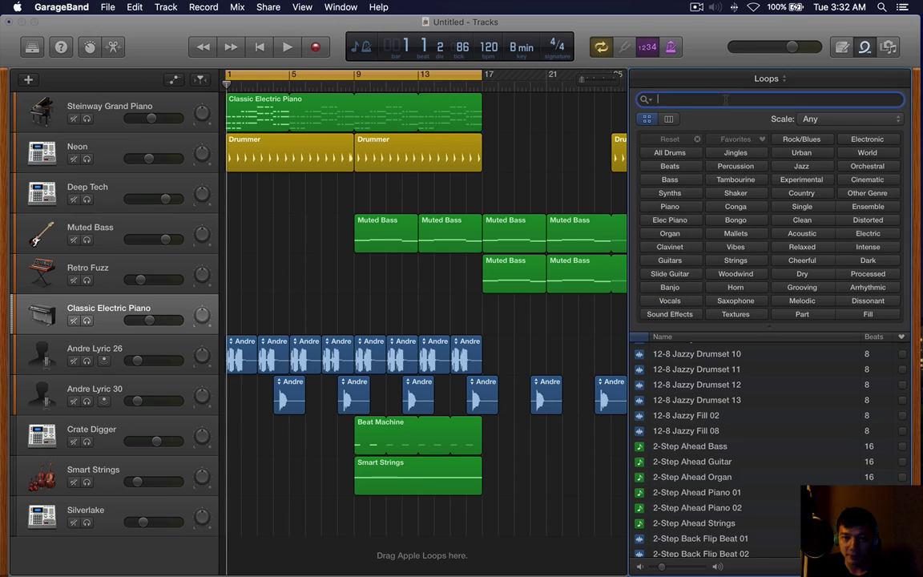
key(Return)
scroll(733, 404, down, 6)
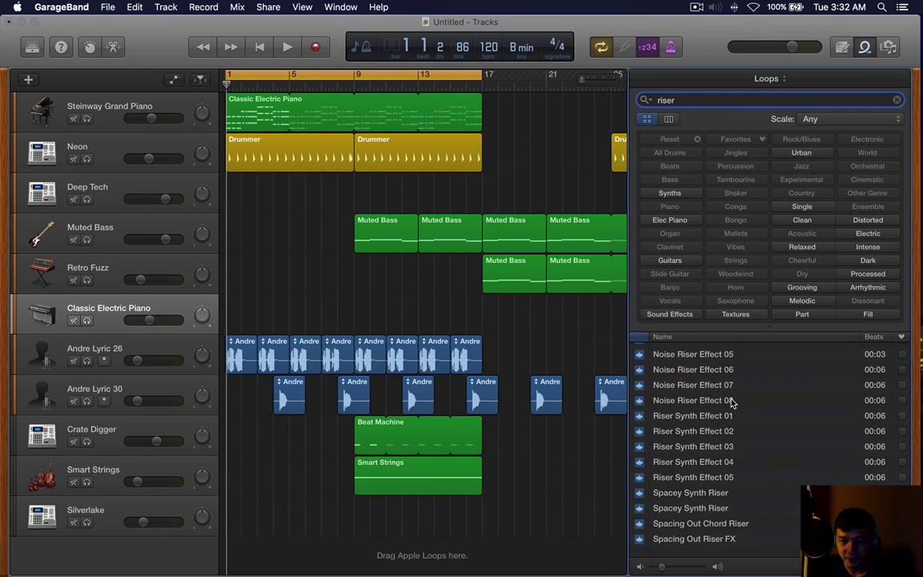
click(730, 398)
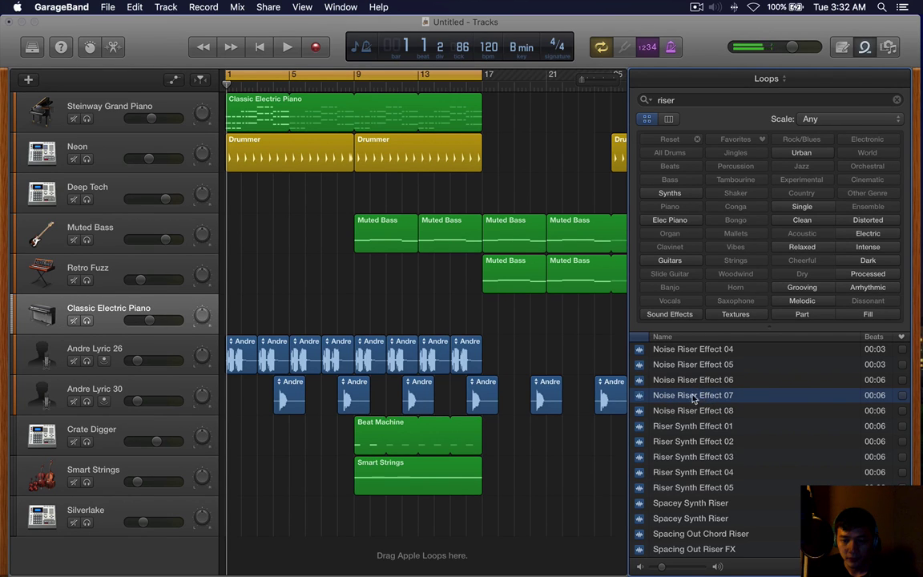
Add the Noise Riser Effect 07 loop on a new track beneath Silverlake and align its end with bar 17.
drag(693, 398, 466, 528)
scroll(508, 495, up, 3)
scroll(513, 490, right, 5)
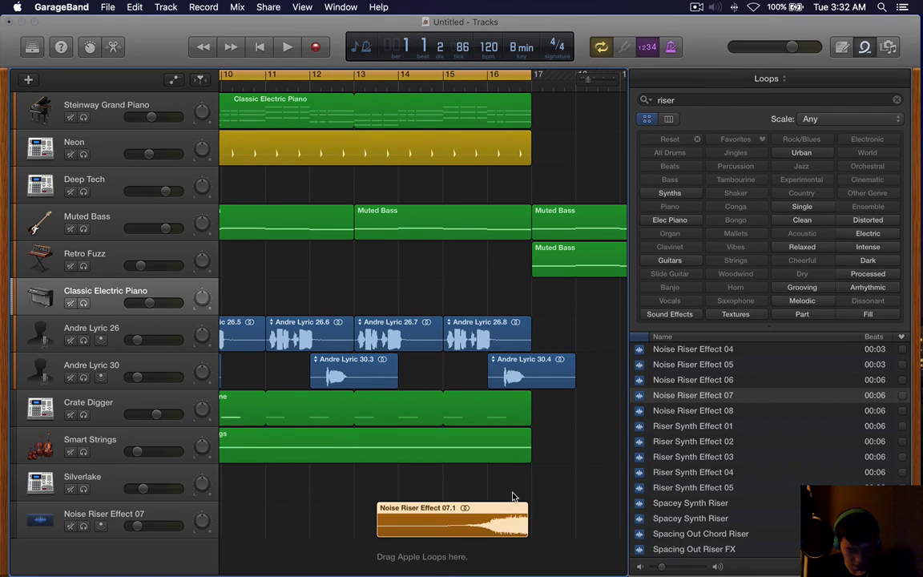
key(f)
key(f)
scroll(608, 471, up, 3)
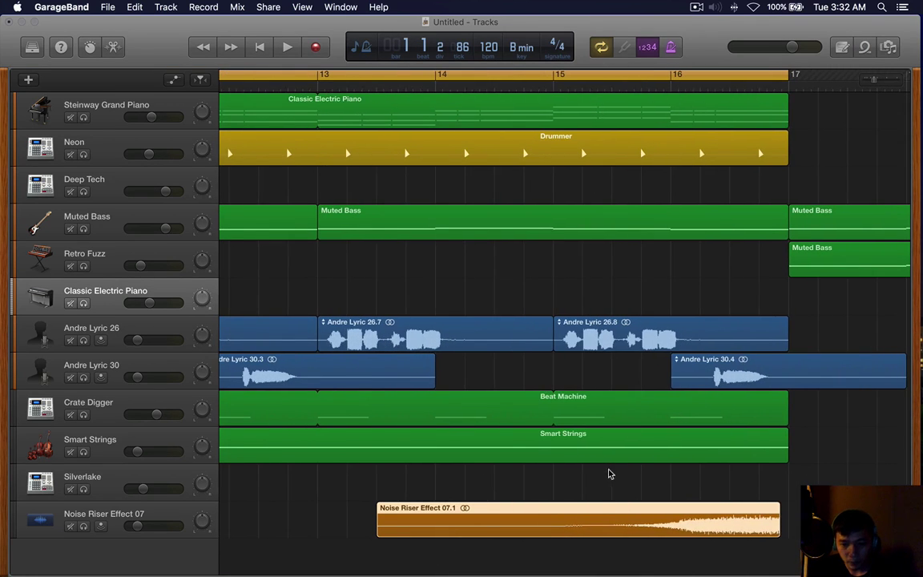
drag(598, 517, 643, 486)
click(587, 192)
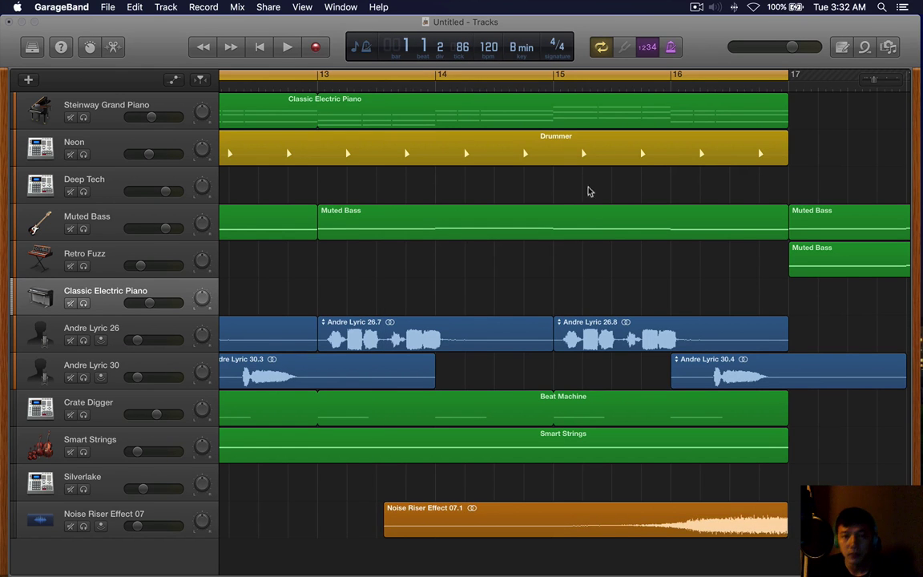
Play bars 1 to 17 to hear the riser building up with the rest of the arrangement.
key(super+Left)
key(super+Left)
key(super+Left)
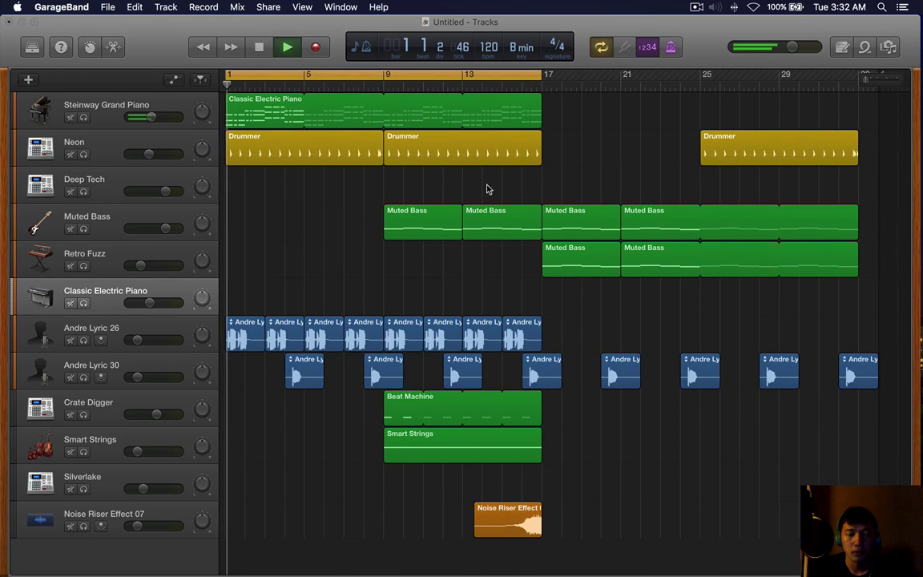
drag(560, 112, 858, 391)
drag(866, 119, 595, 397)
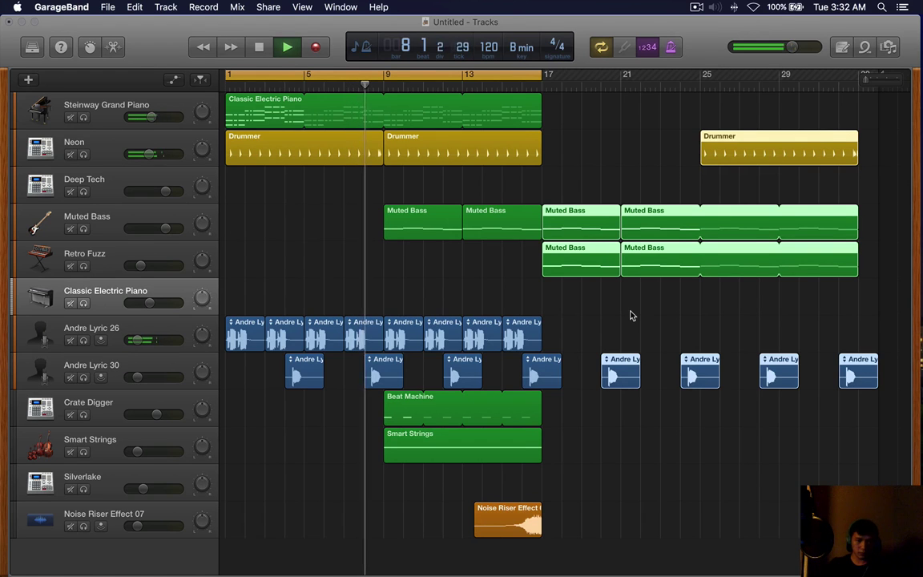
scroll(630, 314, up, 1)
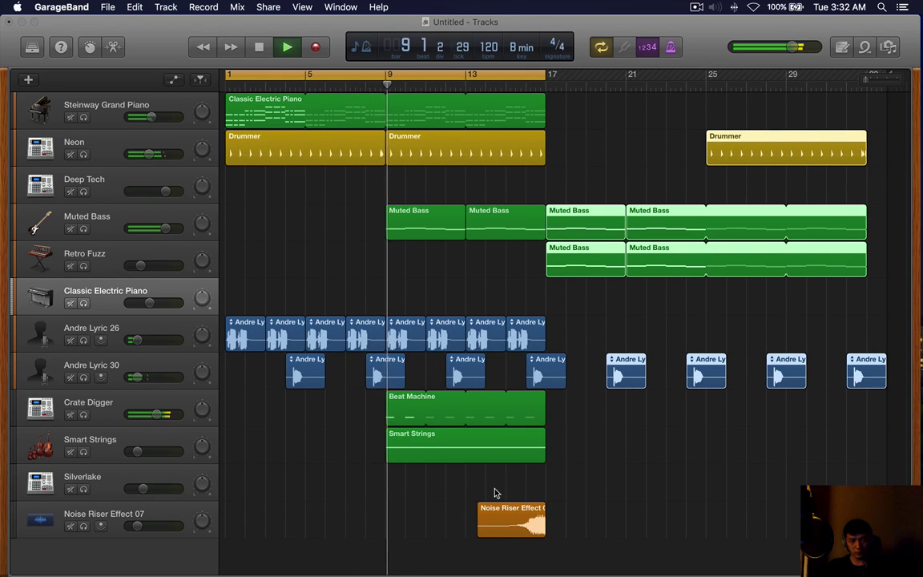
scroll(494, 493, down, 2)
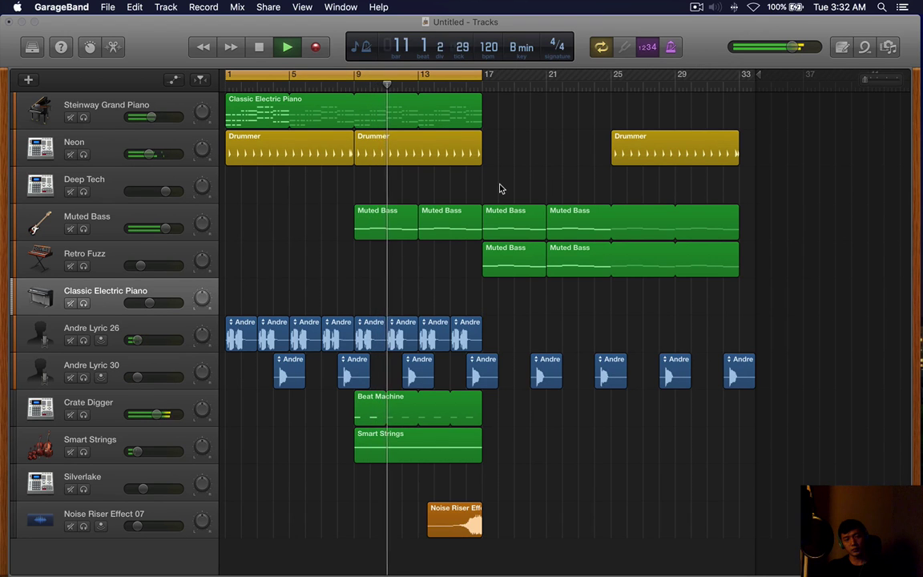
scroll(500, 189, up, 3)
scroll(577, 268, right, 2)
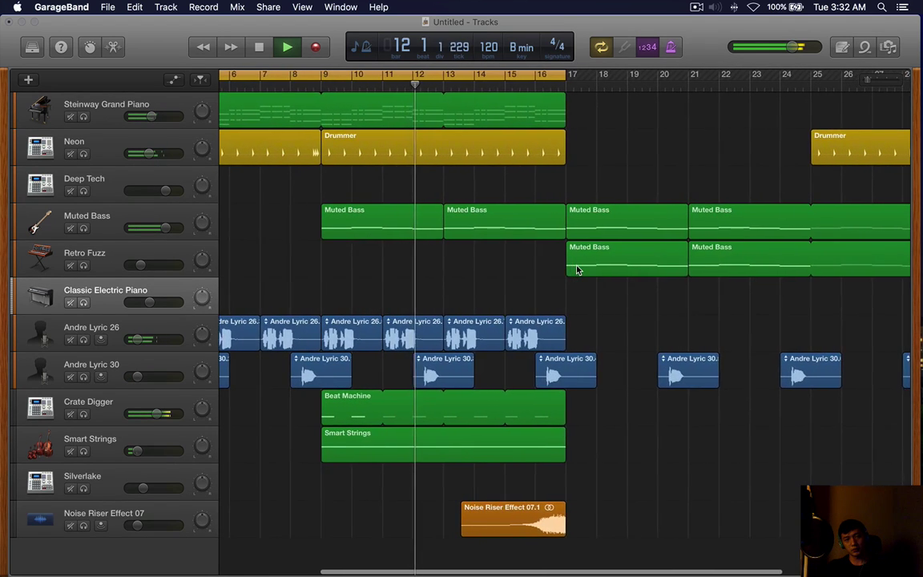
scroll(577, 269, down, 2)
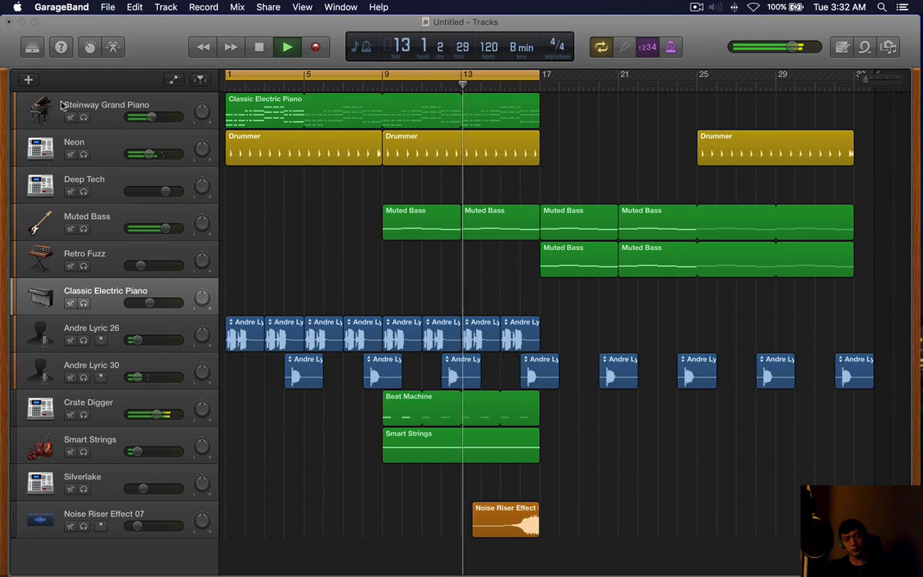
scroll(458, 145, down, 2)
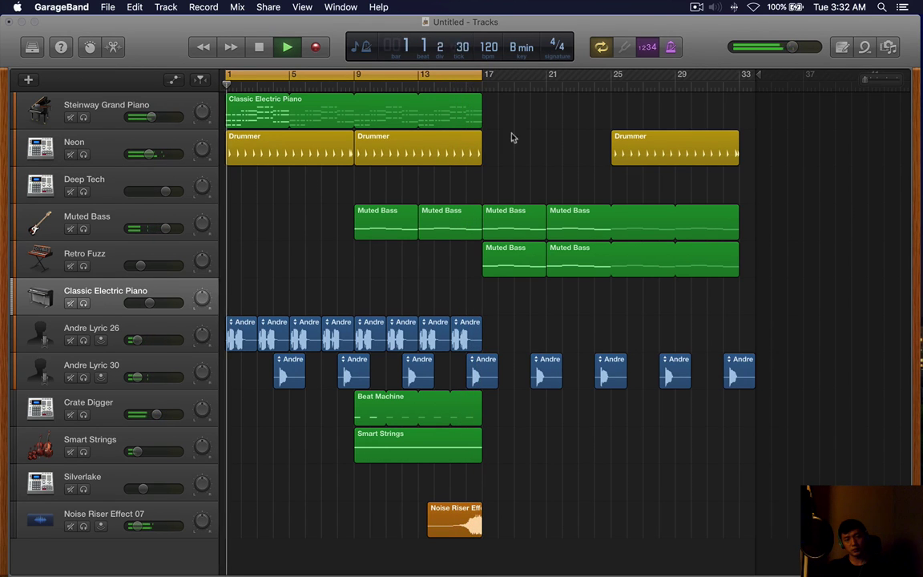
key(space)
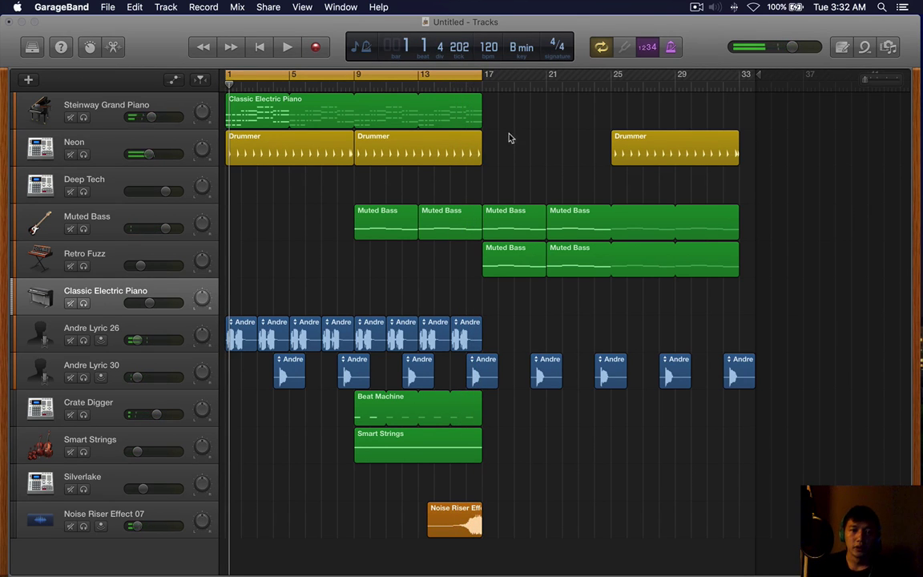
Save the project as GB 1st Try in the GarageBand folder.
key(super+s)
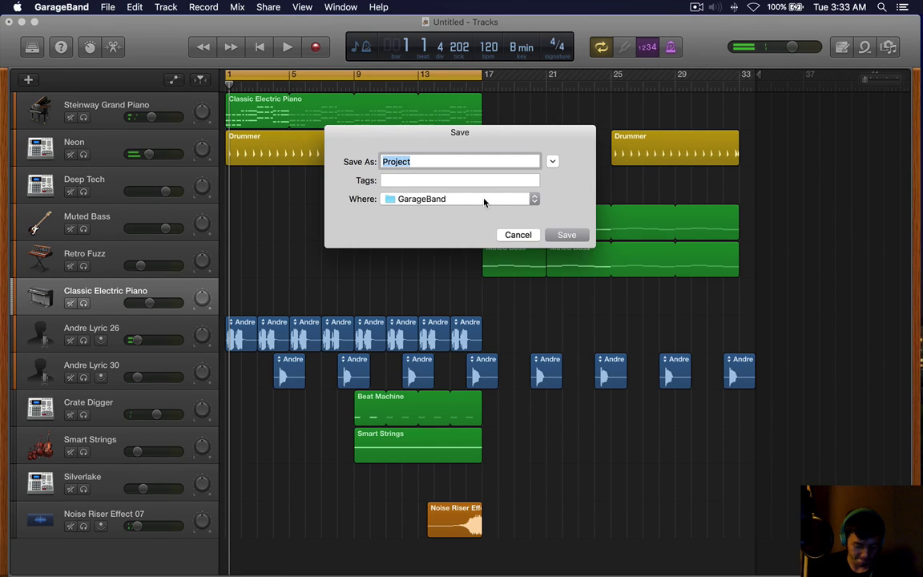
text(GB 1s)
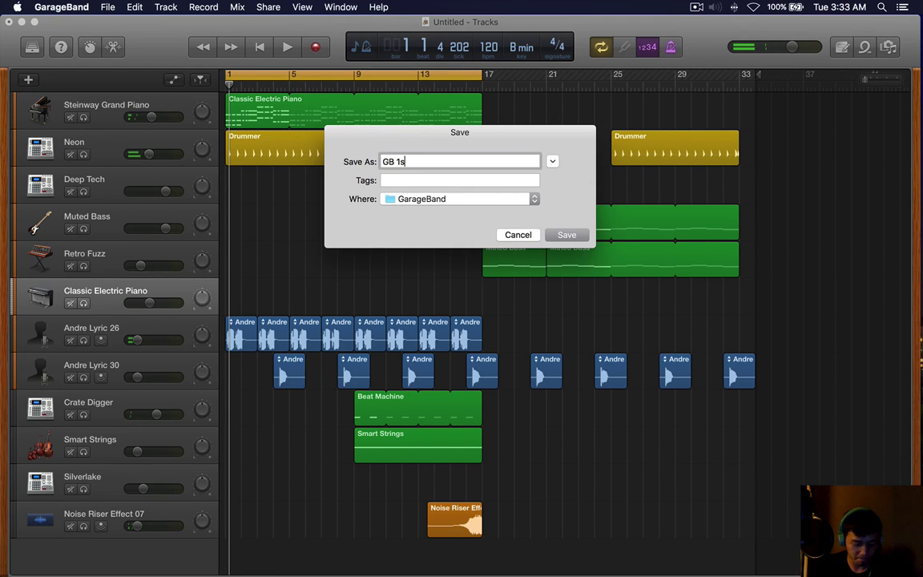
text(t Try)
key(Return)
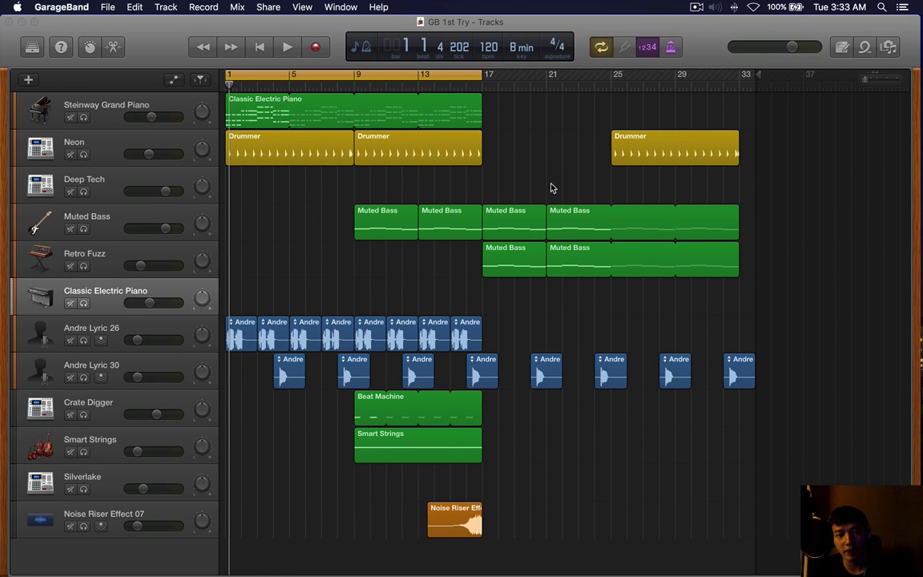
key(o)
key(o)
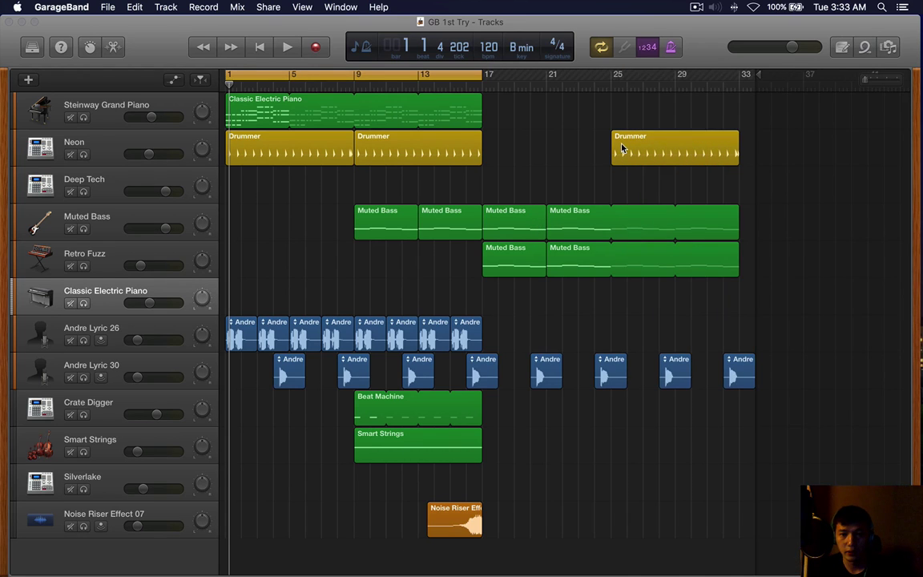